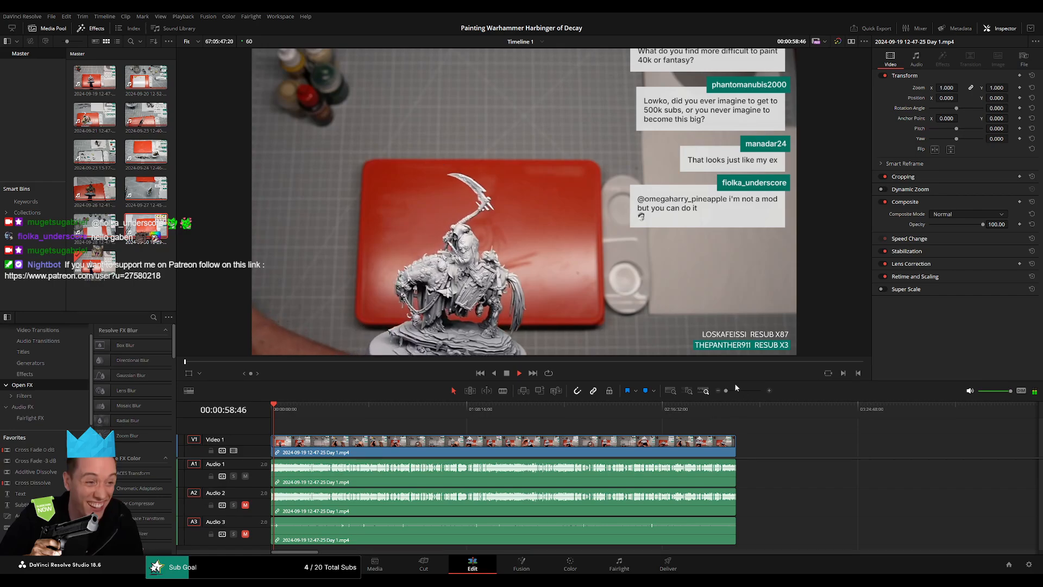
Review the Day 1 footage from about 00:35:00 to 00:48:00 for a silent stretch to remove.
left_click_drag(735, 391, 735, 391)
left_click_drag(338, 416, 571, 445)
key("space")
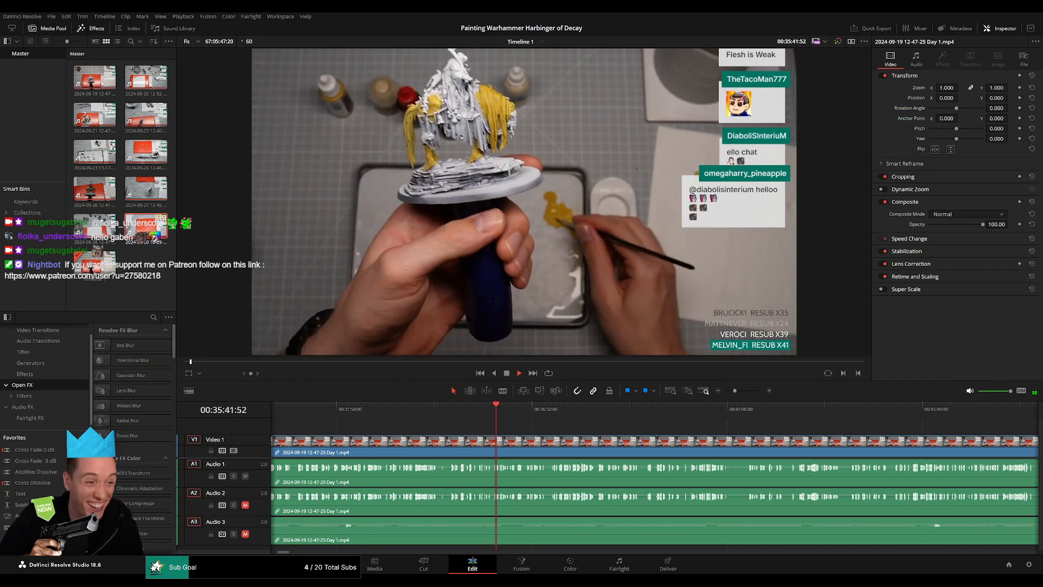
left_click(514, 414)
left_click(796, 428)
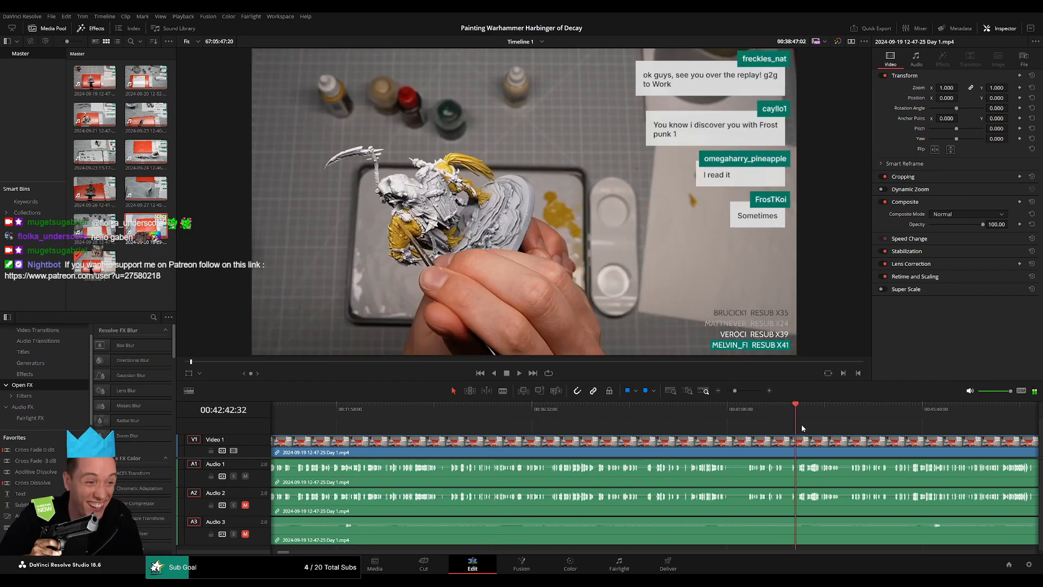
scroll(825, 429, "right", 8)
left_click(583, 419)
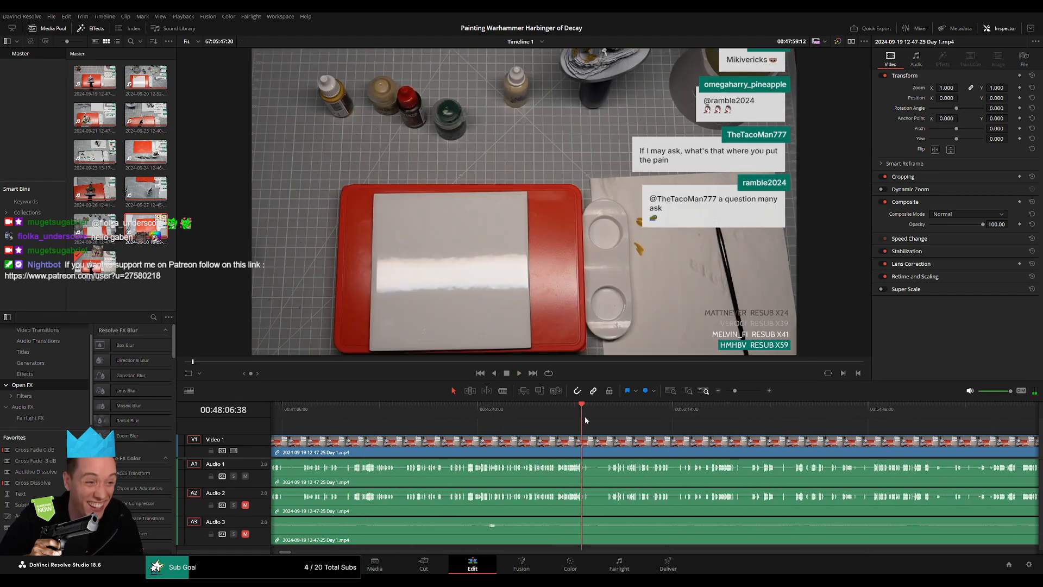
left_click(583, 419)
key("space")
Cut out the silent stretch from about 00:48:13 to 00:48:43 on all tracks and close the gap.
scroll(652, 428, "up", 5, "alt")
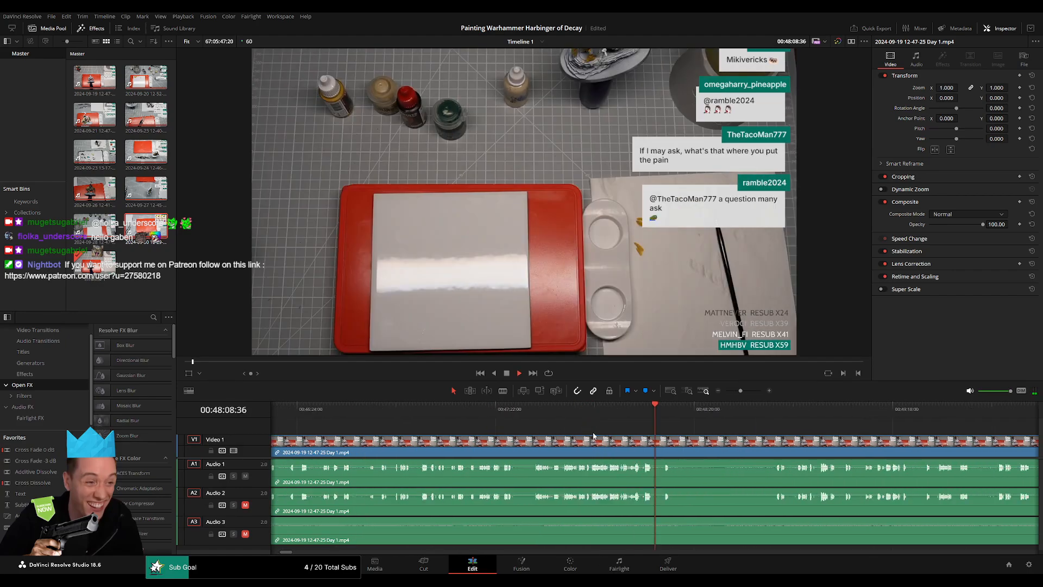
scroll(570, 446, "up", 2, "alt")
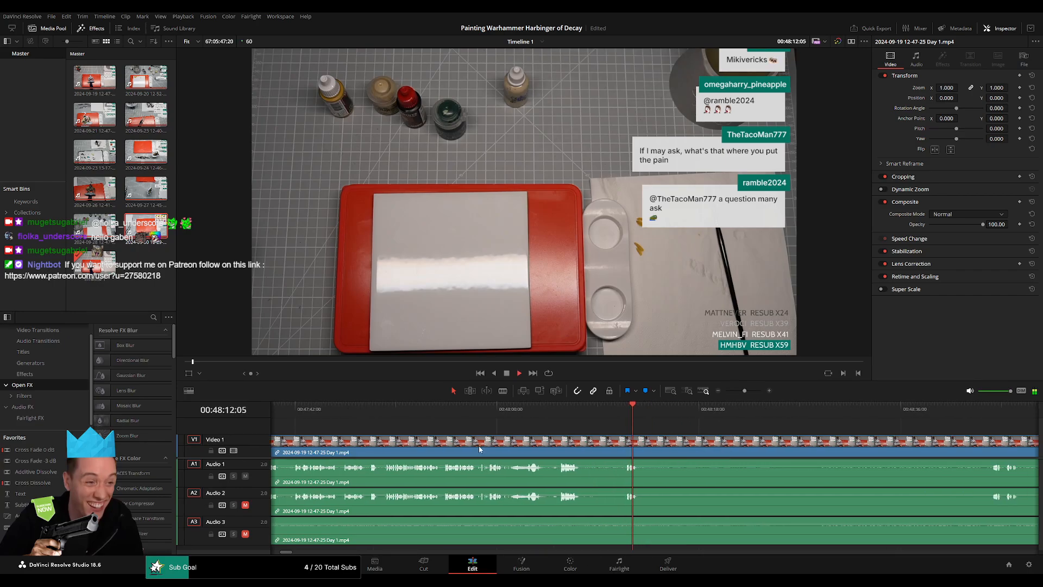
scroll(570, 446, "right", 2)
left_click(506, 448)
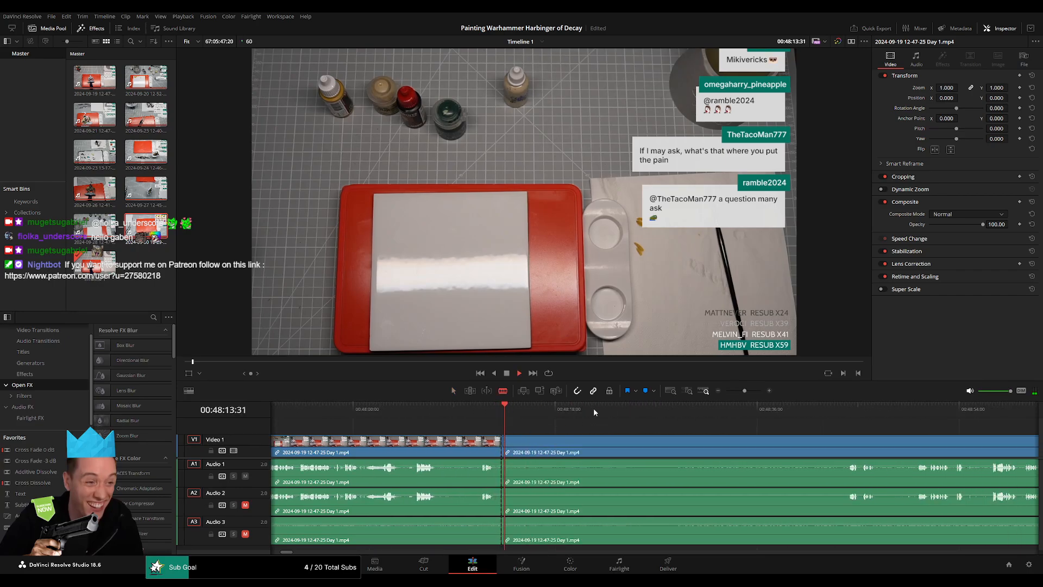
left_click_drag(504, 420, 501, 446)
left_click(844, 447)
key("a")
left_click(798, 456)
key("BackSpace")
Add a transition across the video and audio at the join near 00:48:13 and play back over it.
left_click(502, 446)
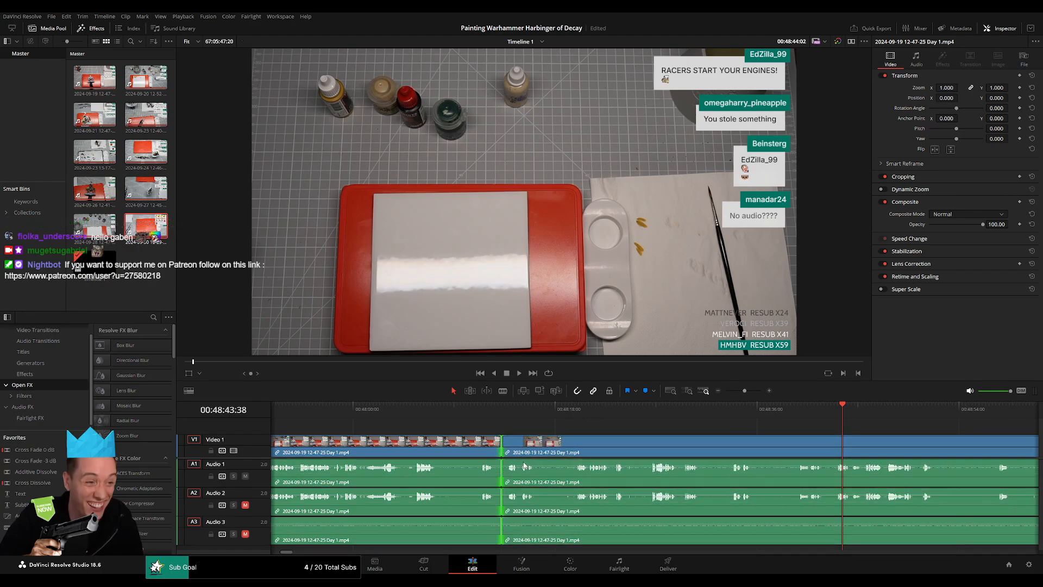
left_click(489, 408)
key("space")
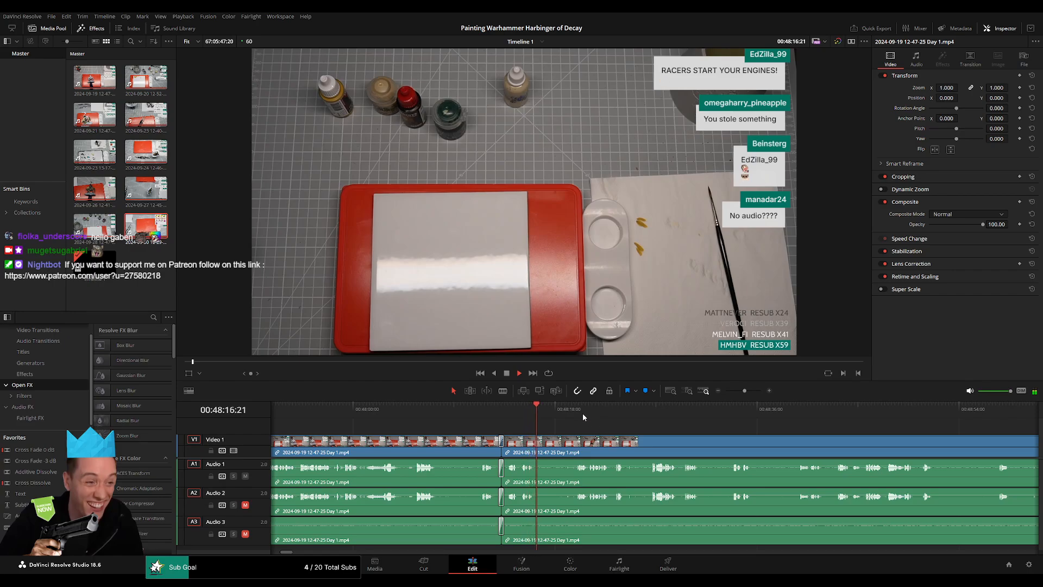
Listen through the speech segments of the Day 1 footage from about 00:48:47 to 00:52:38 for the next cutting point.
left_click_drag(585, 416, 919, 439)
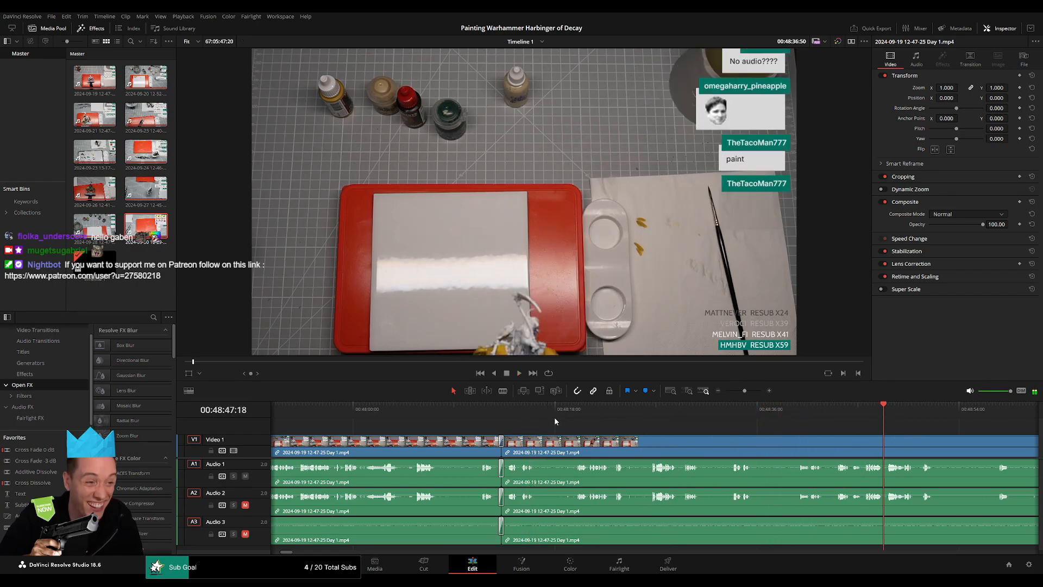
scroll(619, 424, "right", 9)
left_click(635, 412)
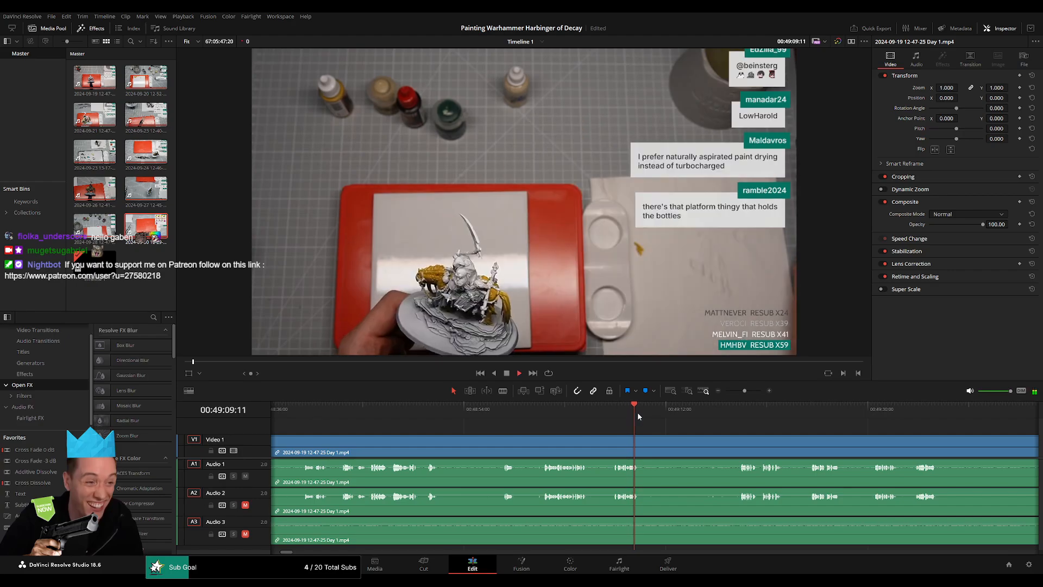
left_click(745, 414)
scroll(632, 412, "right", 5)
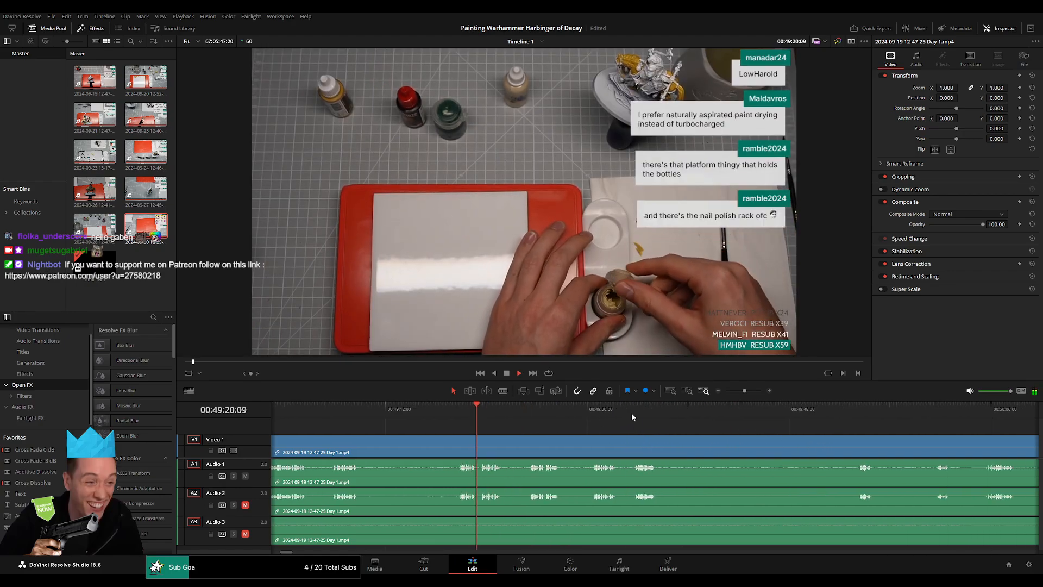
scroll(598, 418, "right", 3)
left_click(542, 414)
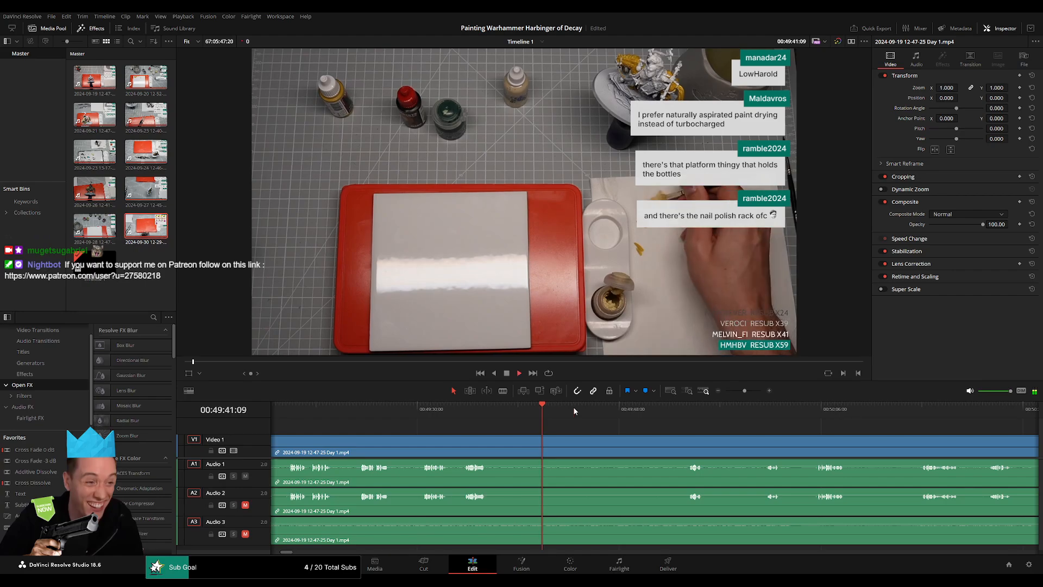
left_click(594, 411)
left_click(685, 408)
scroll(495, 429, "right", 4)
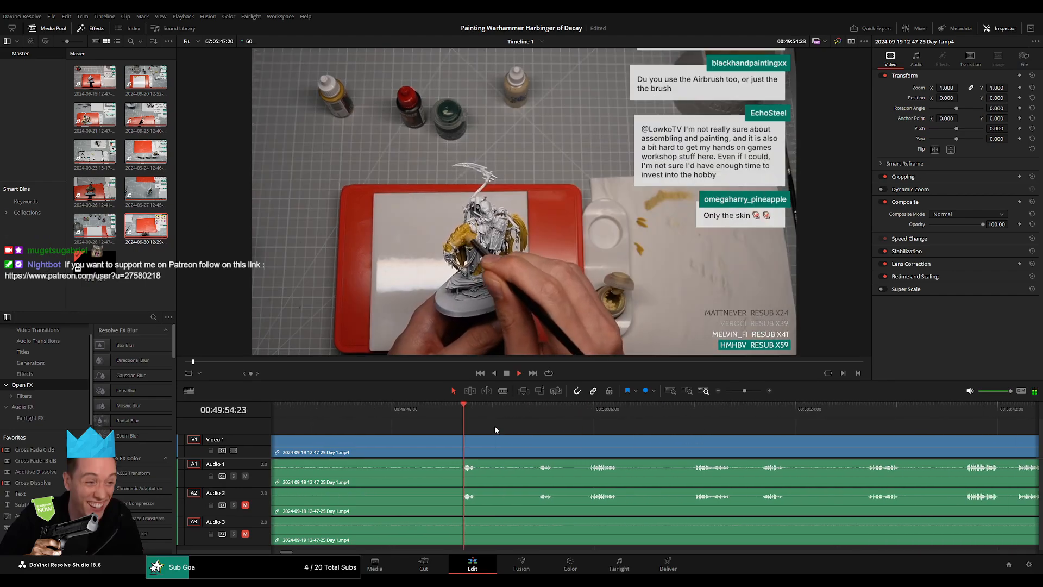
left_click(620, 414)
key("space")
scroll(852, 445, "right", 7)
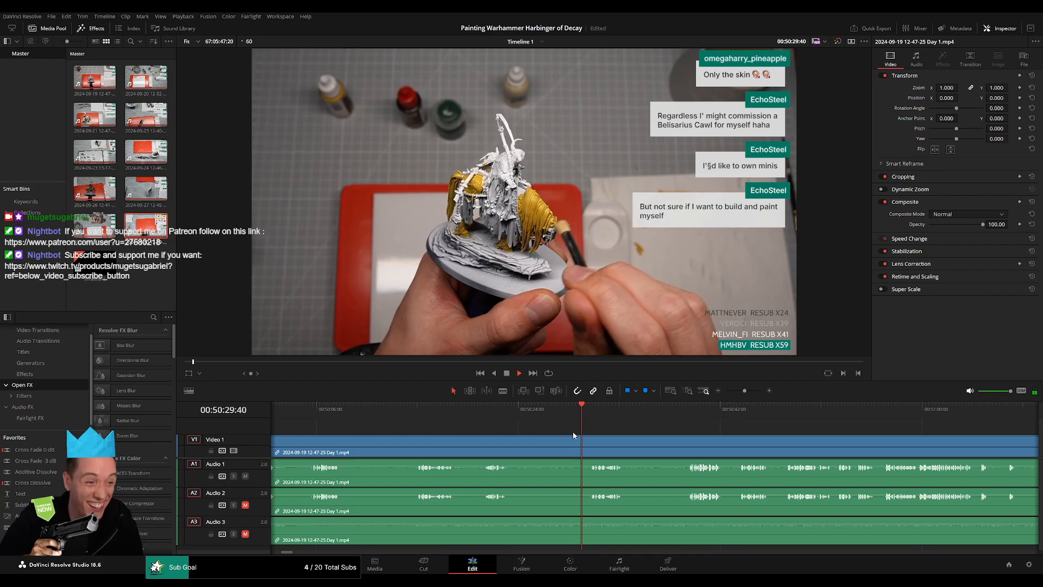
scroll(477, 426, "right", 1)
left_click(520, 412)
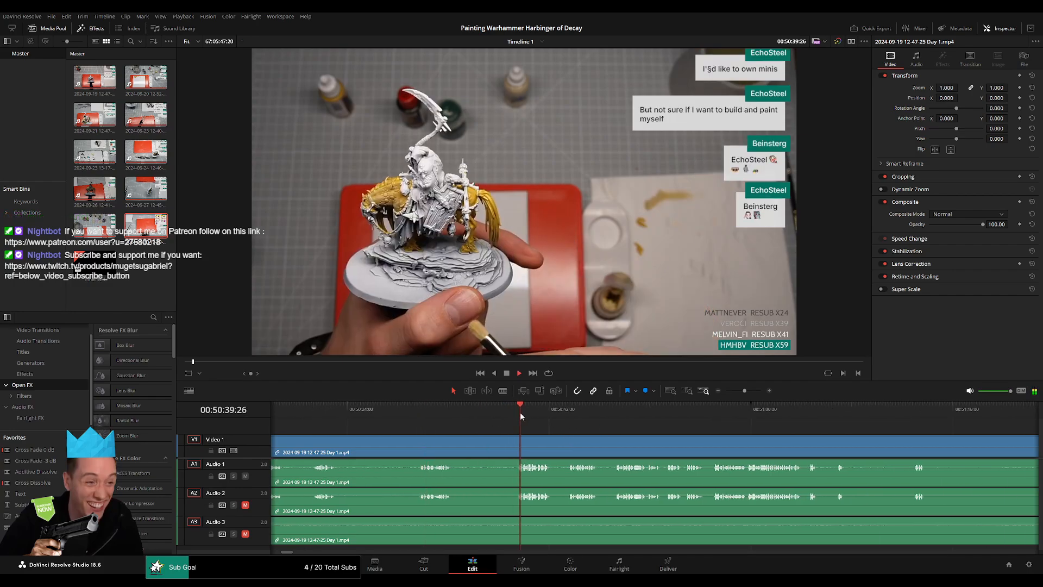
scroll(618, 441, "right", 4)
left_click(592, 413)
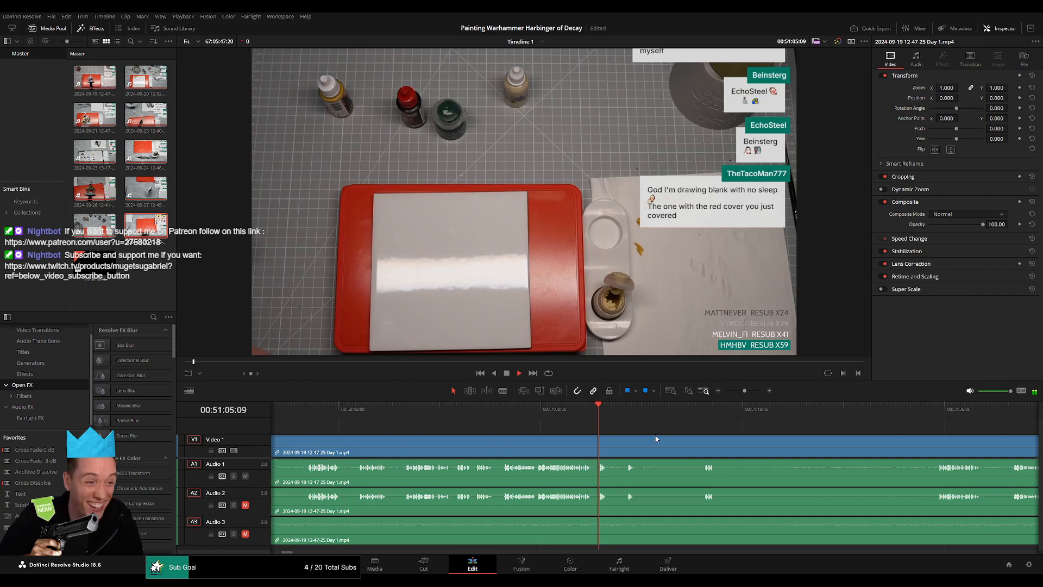
scroll(504, 428, "right", 2)
left_click(813, 412)
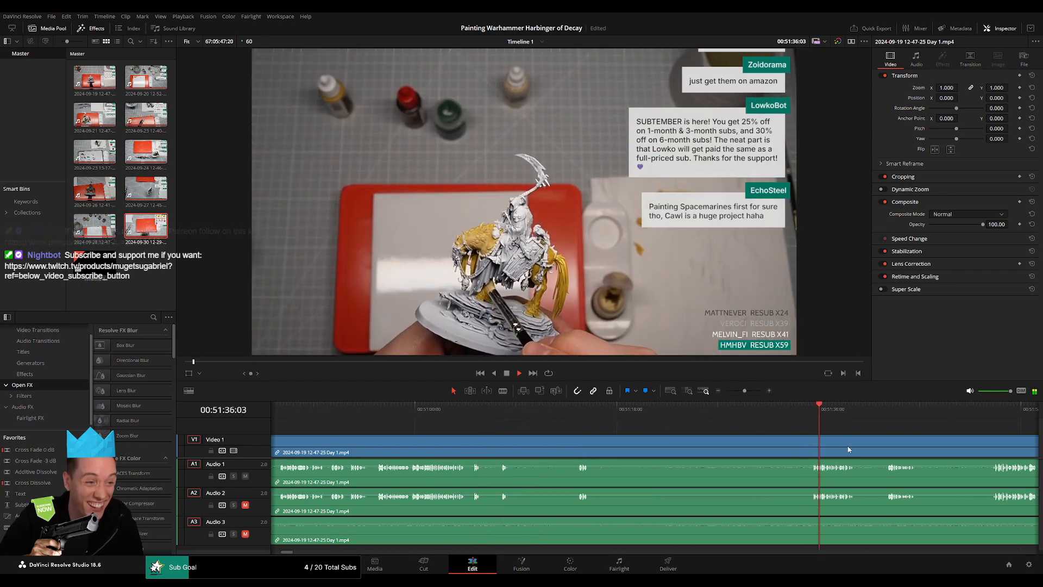
scroll(577, 424, "right", 5)
scroll(618, 424, "right", 5)
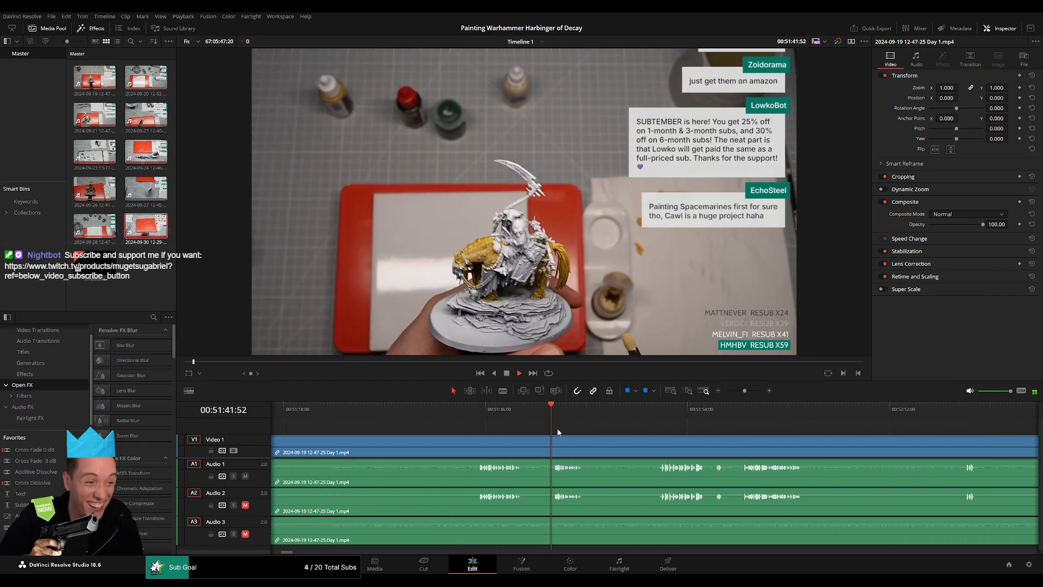
left_click(518, 412)
scroll(653, 425, "right", 3)
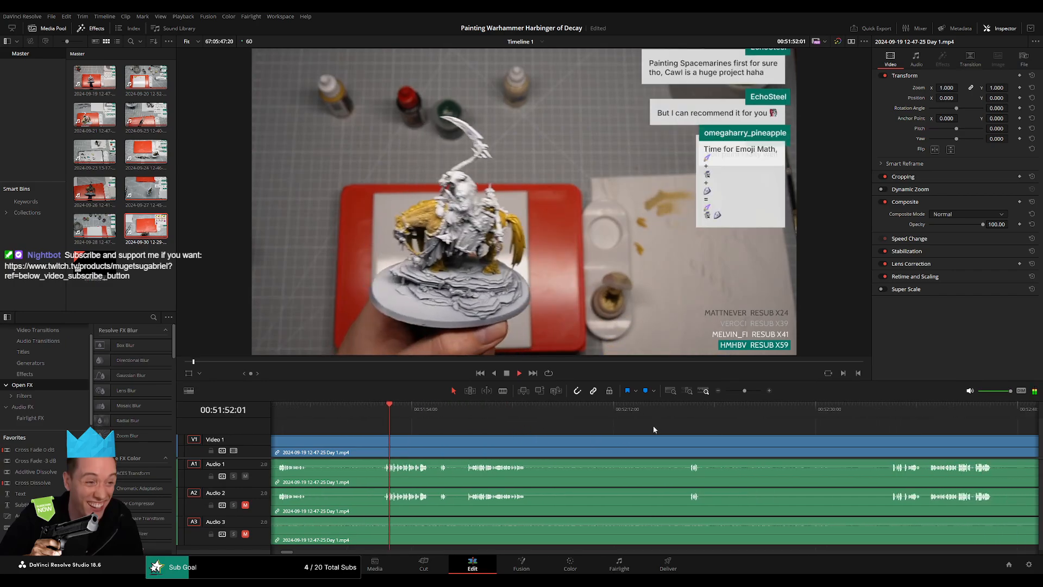
left_click(684, 409)
scroll(710, 435, "right", 4)
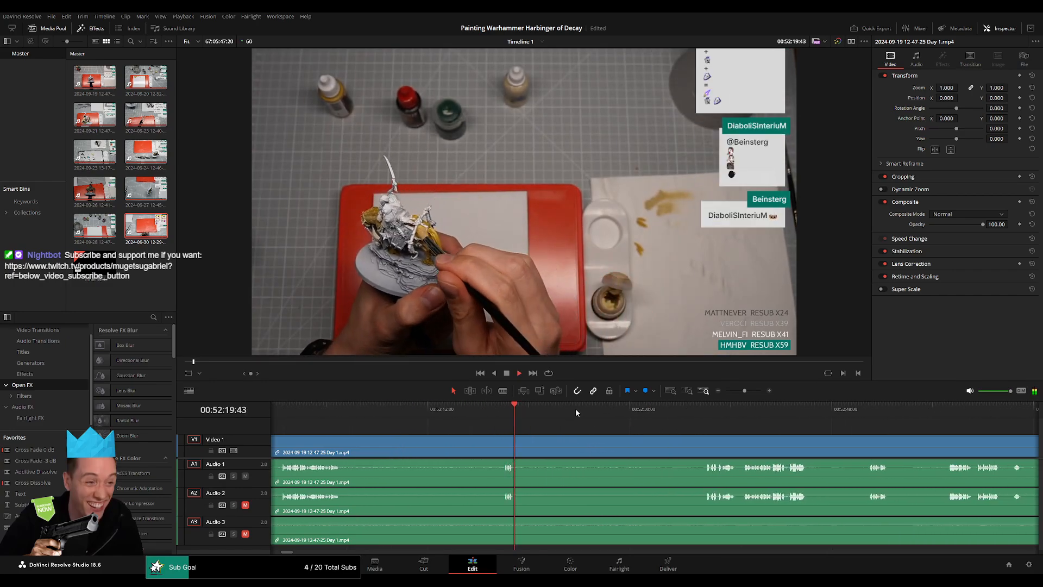
left_click(696, 411)
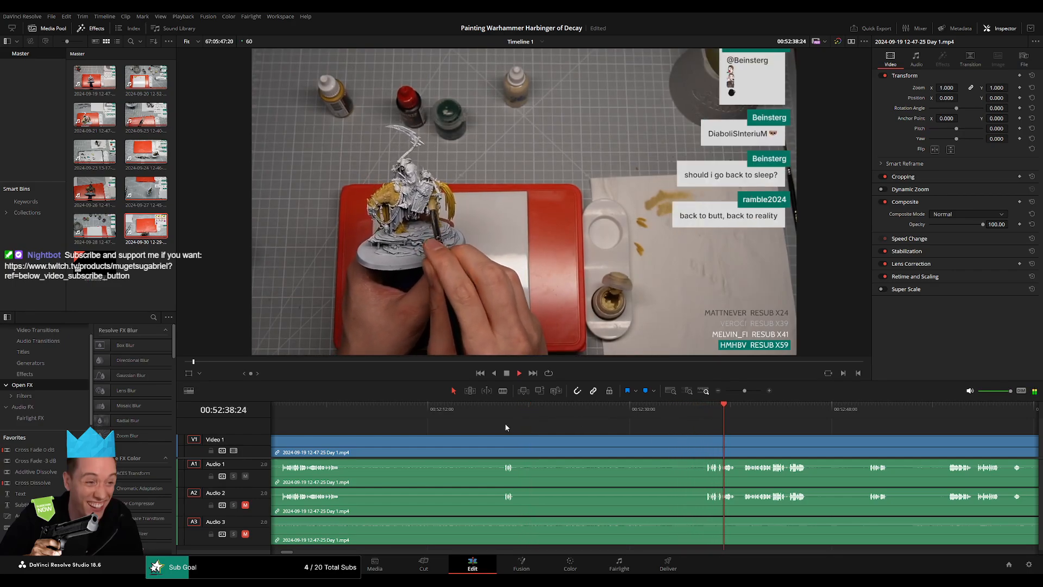
Split the clip on all tracks at 00:52:18:00 and add video and audio fades on both sides of the cut.
scroll(504, 423, "up", 2)
scroll(561, 433, "left", 4)
scroll(522, 439, "right", 4)
key("space")
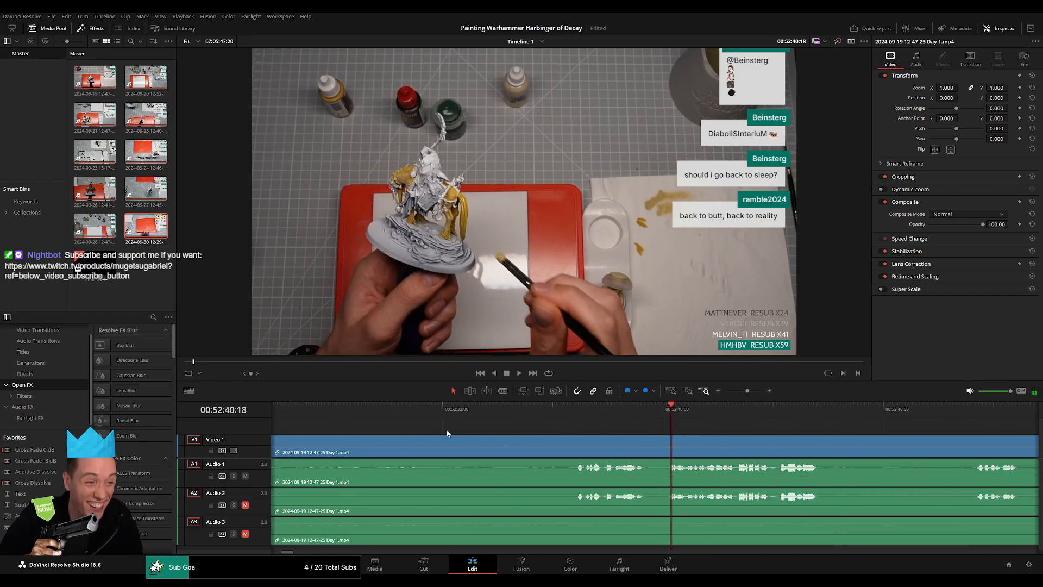
scroll(554, 428, "up", 3)
scroll(578, 428, "left", 5)
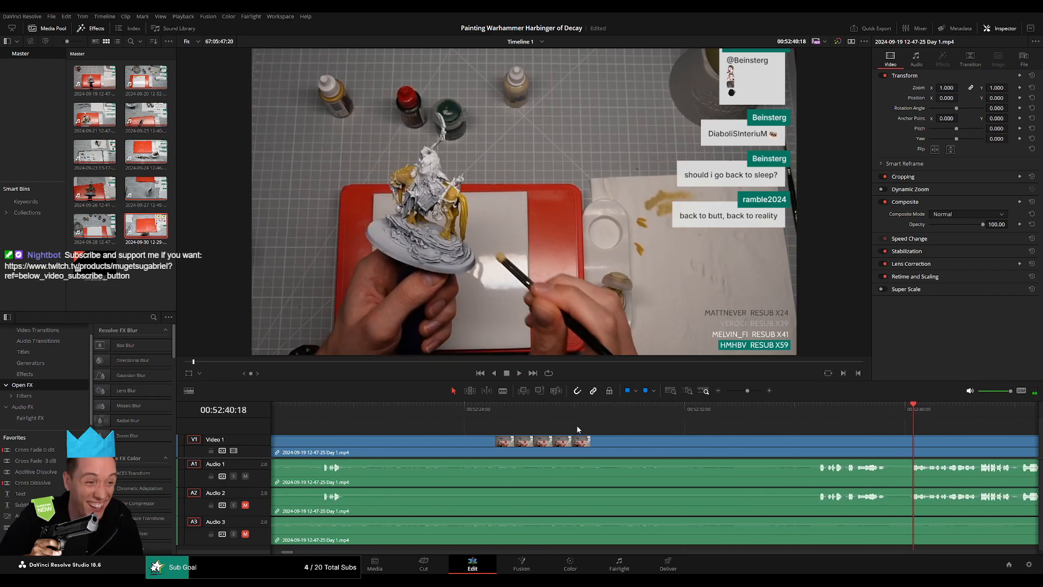
left_click(489, 416)
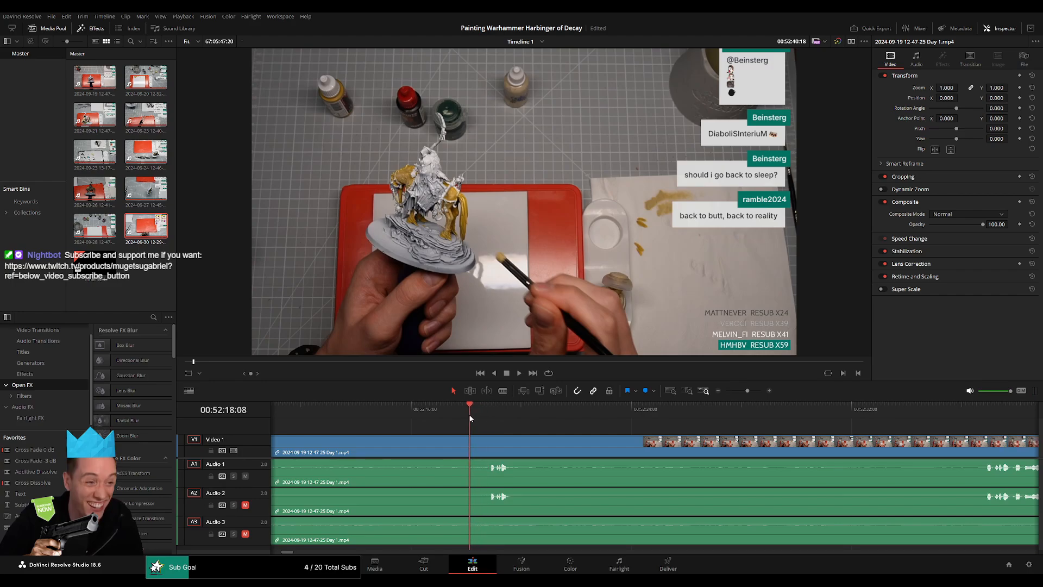
left_click_drag(467, 415, 496, 443)
key("ctrl+b")
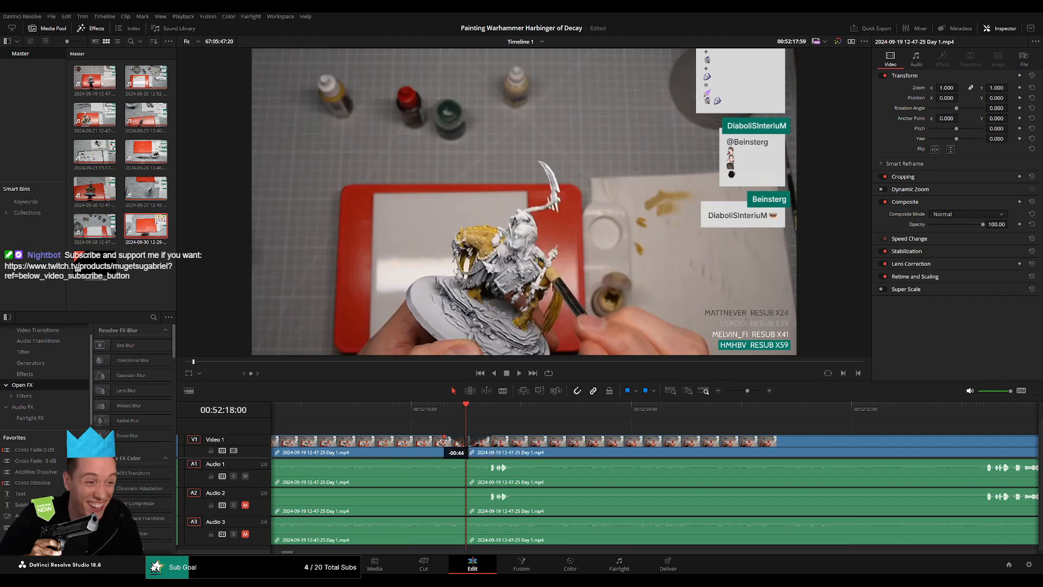
left_click_drag(437, 439, 437, 439)
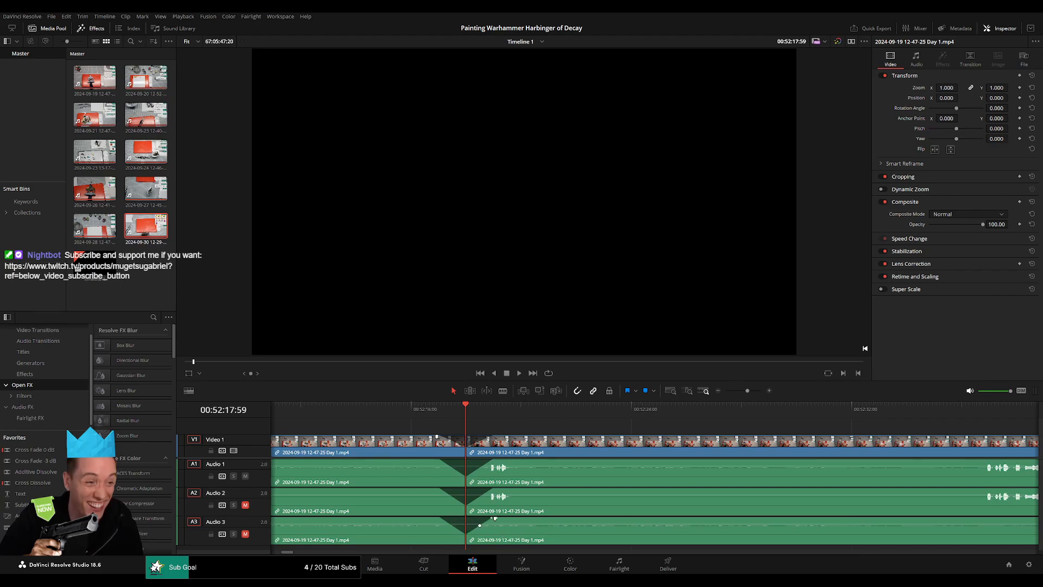
Move the remaining footage after the split so that it starts at 02:00:00:00 on the timeline.
left_click(671, 391)
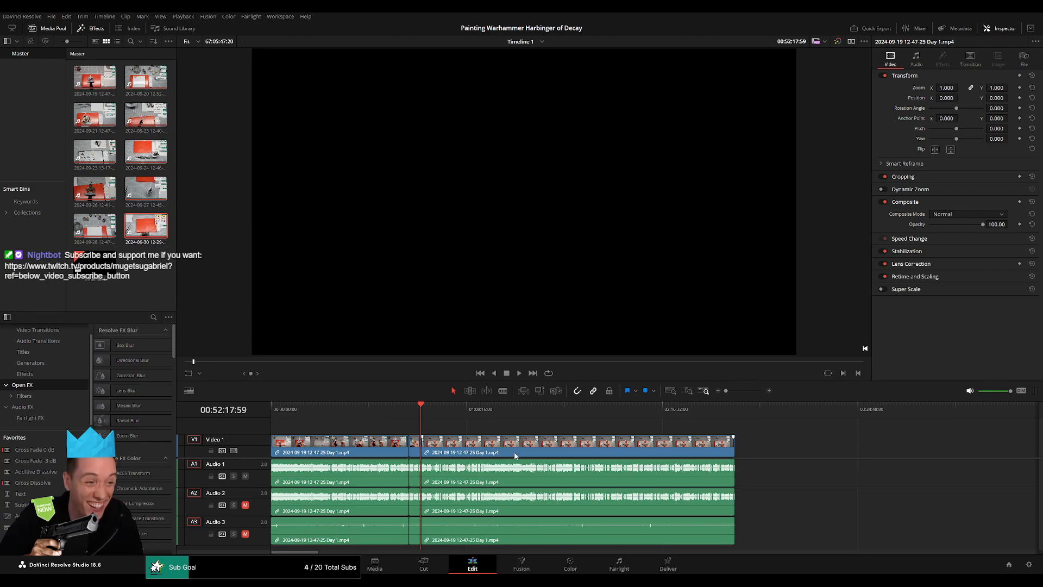
left_click_drag(515, 455, 736, 456)
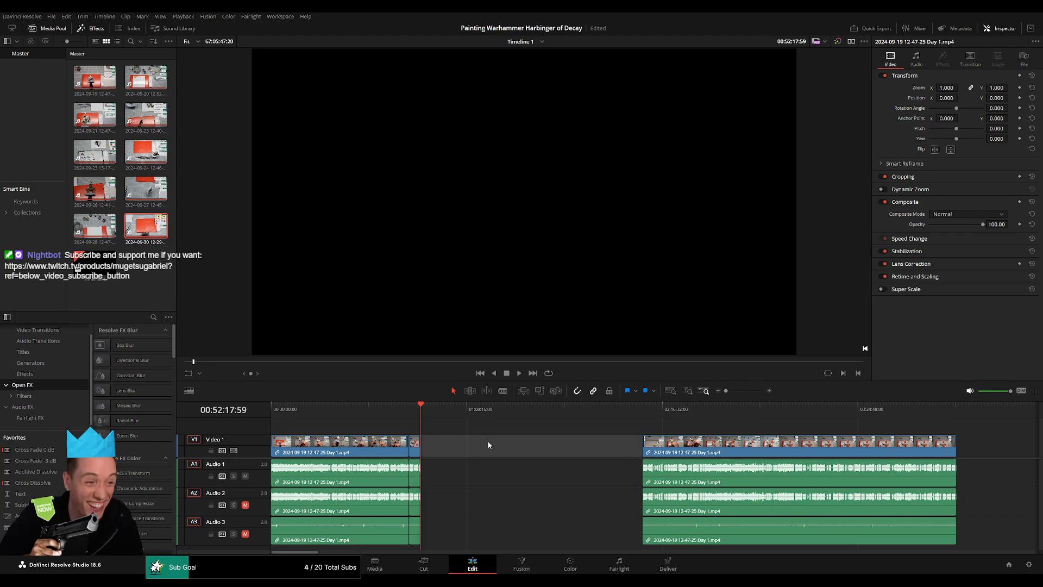
left_click_drag(453, 406, 539, 418)
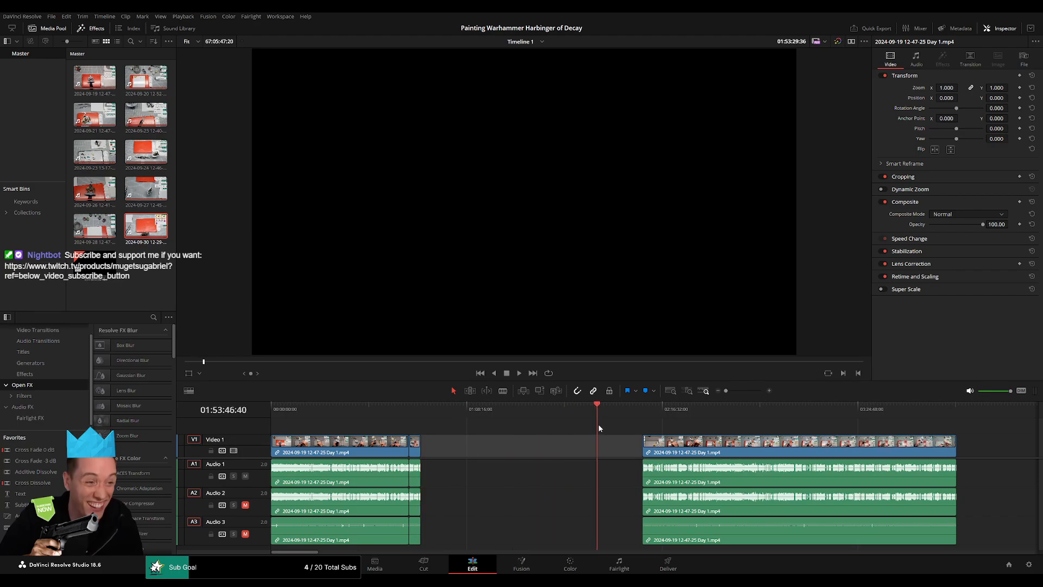
left_click_drag(612, 428, 615, 428)
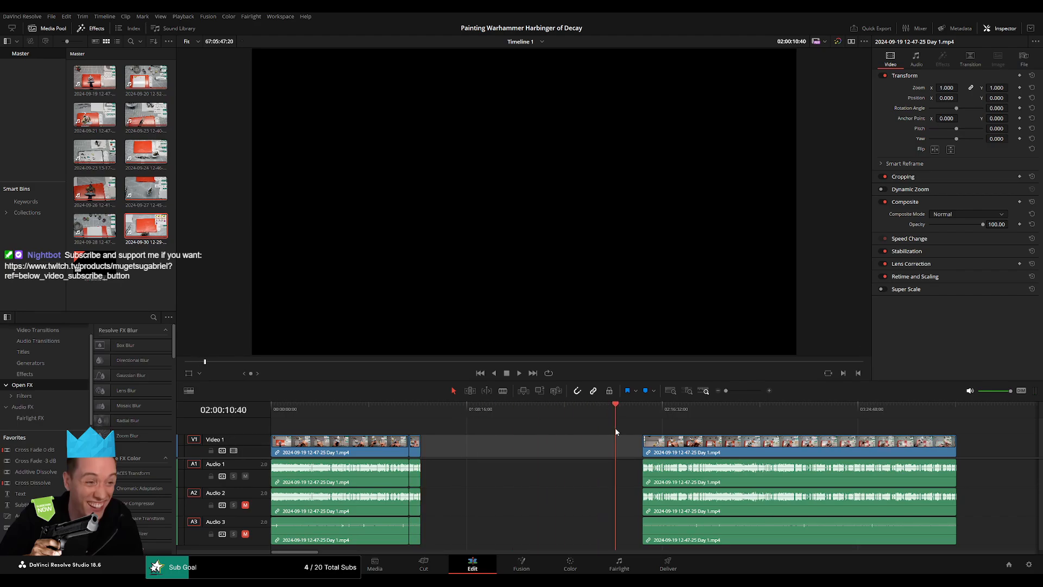
scroll(610, 431, "up", 5)
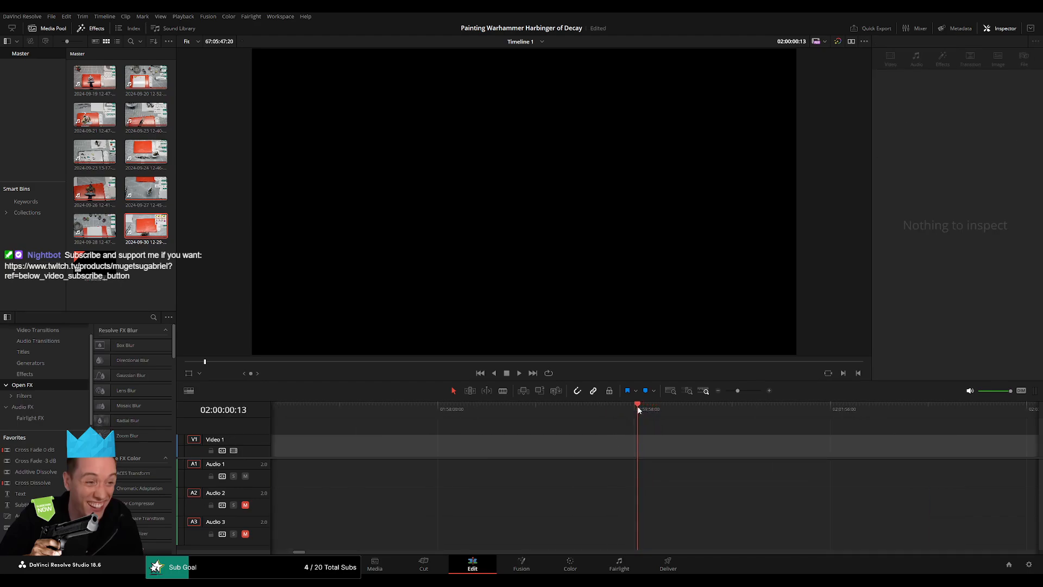
key("Left")
key("Left")
key("Left")
key("Left")
key("Left")
key("Left")
key("Left")
key("Left")
key("Left")
key("Left")
key("Left")
key("Left")
key("Left")
key("Right")
key("Right")
left_click_drag(738, 391, 725, 391)
left_click_drag(734, 435, 706, 435)
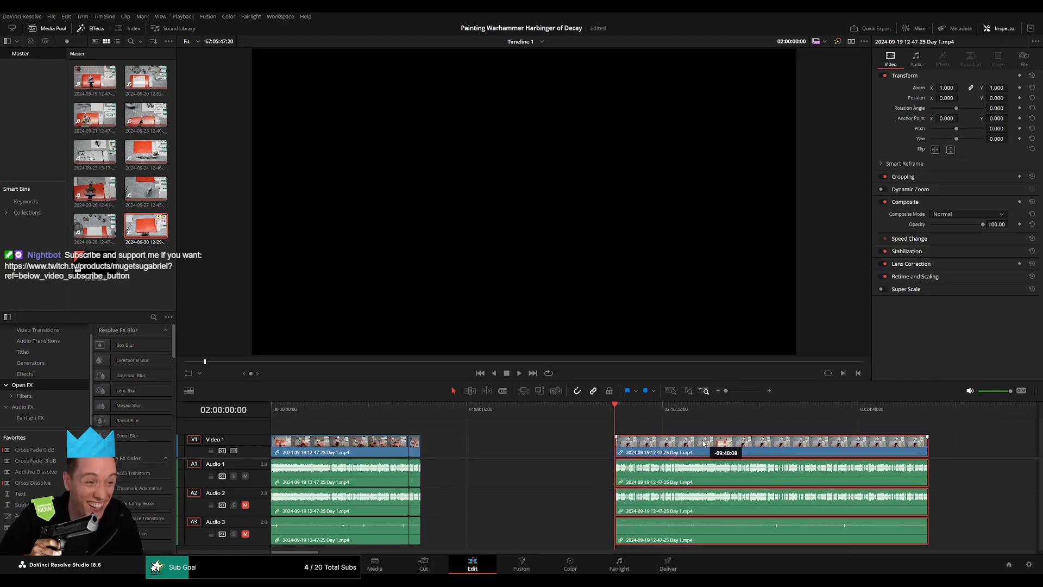
Review the Day 1 footage from 02:00:00:00 to about 02:53:25 for the next cutting point.
key("space")
left_click_drag(726, 391, 732, 391)
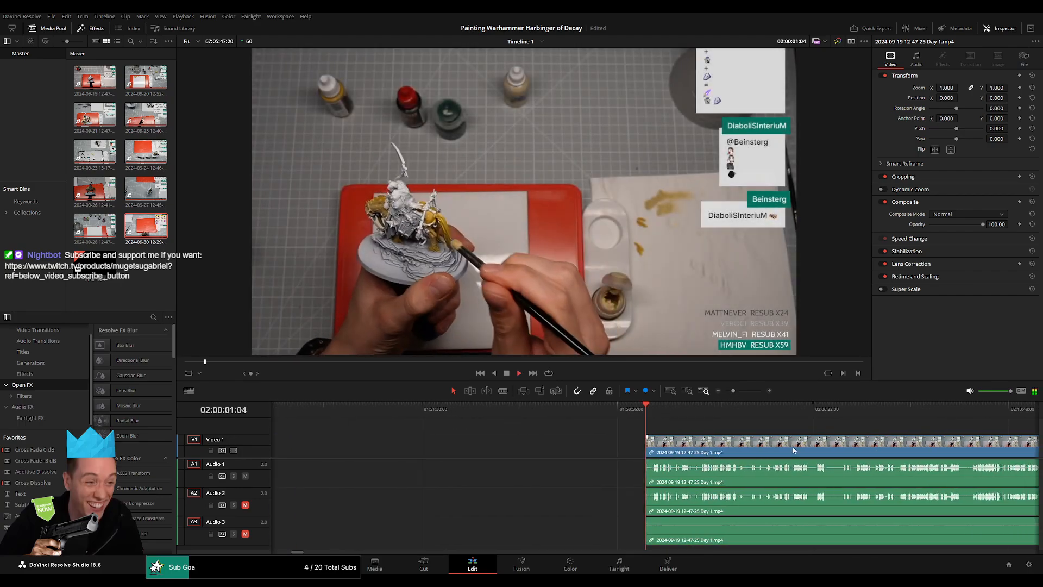
left_click(542, 412)
left_click_drag(549, 415, 784, 413)
key("space")
scroll(517, 435, "right", 5)
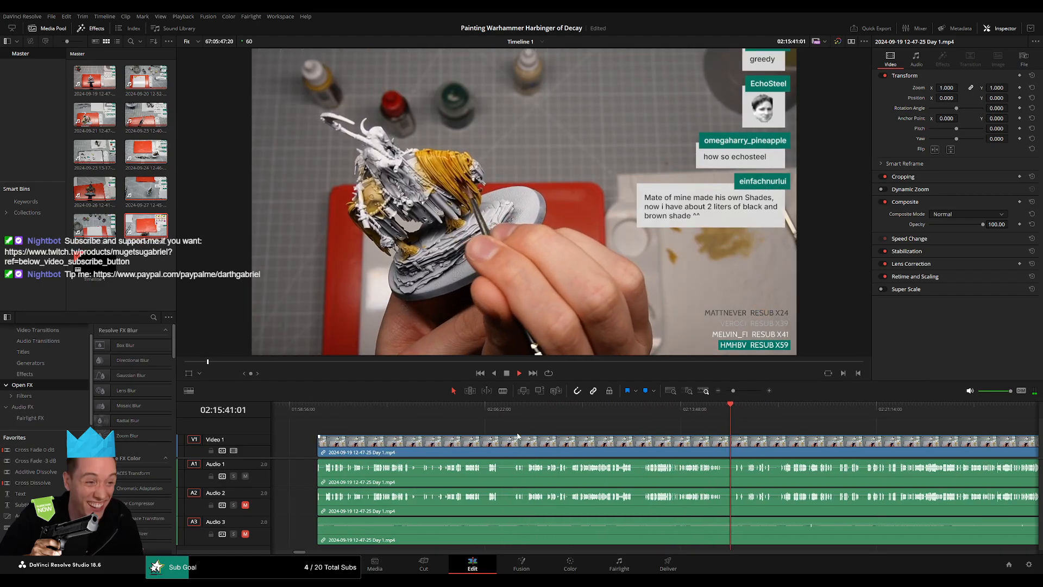
left_click_drag(873, 412, 888, 410)
scroll(545, 435, "right", 8)
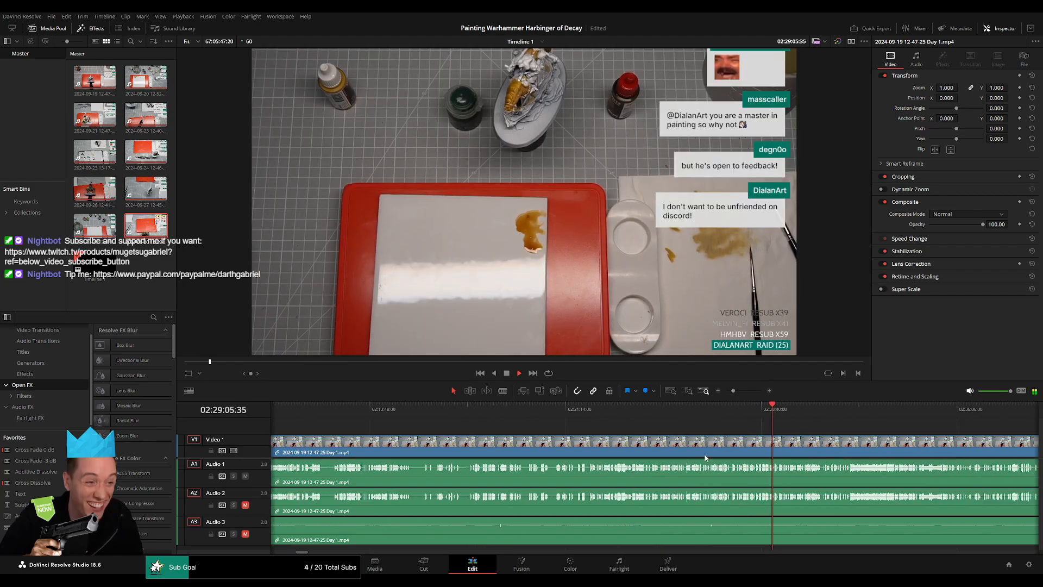
left_click_drag(543, 411, 793, 417)
scroll(822, 441, "right", 5)
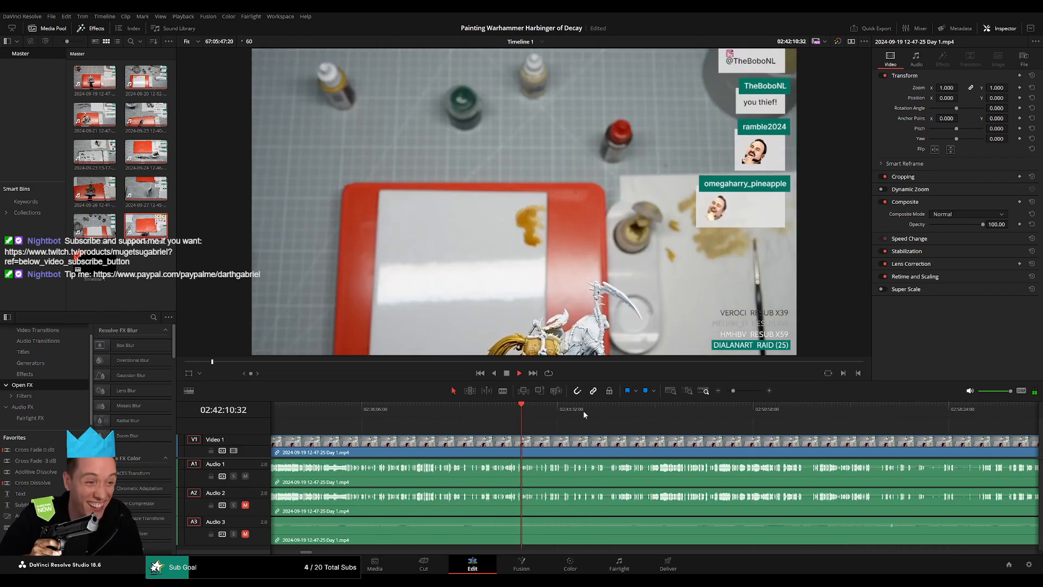
left_click_drag(582, 410, 726, 418)
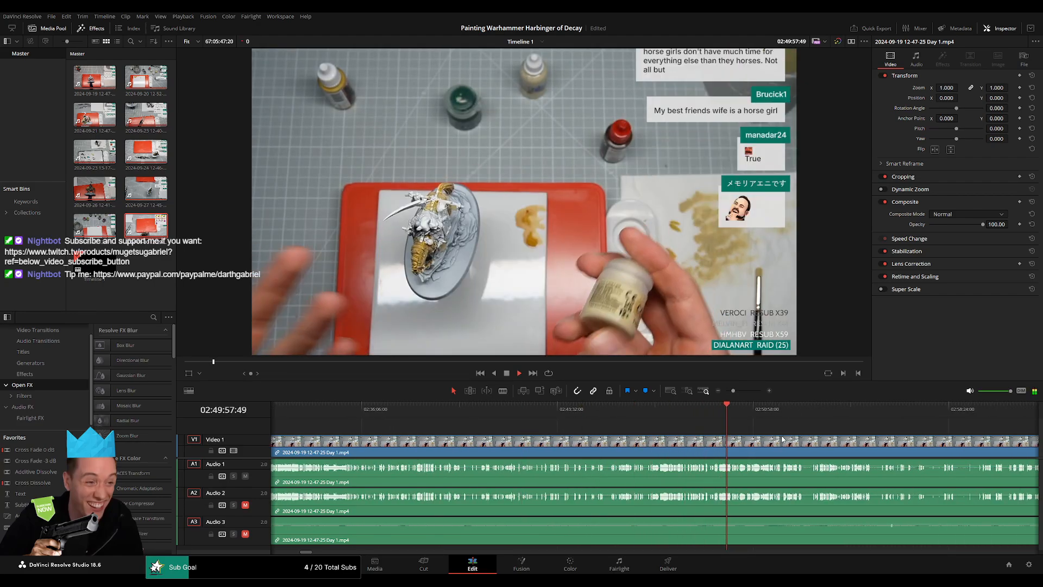
scroll(716, 421, "right", 4)
left_click_drag(589, 414, 591, 413)
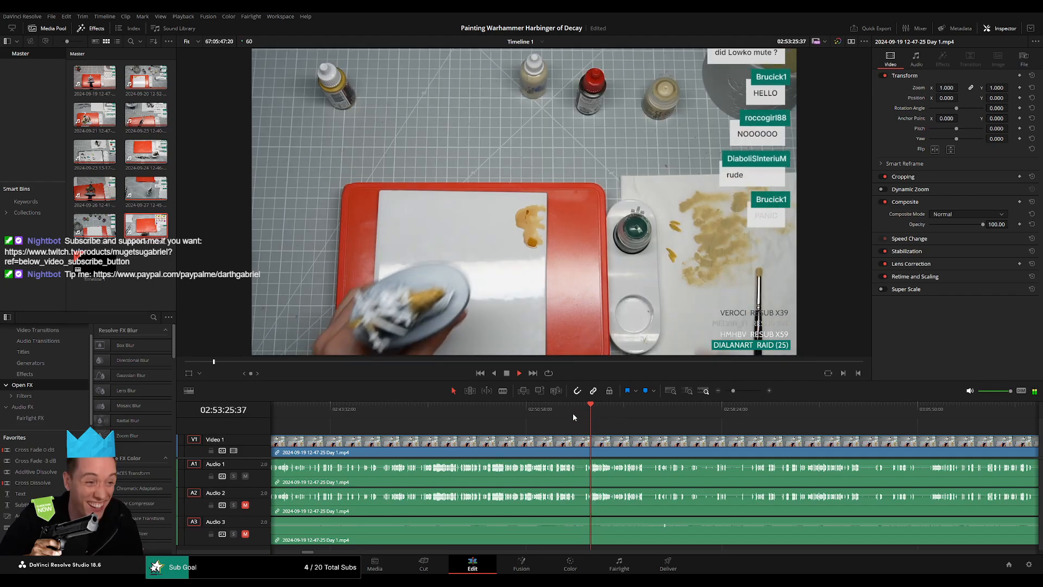
Split the clip on all tracks at 02:52:07:00 and add video and audio fades on both sides of the cut.
left_click(564, 410)
scroll(557, 429, "up", 2)
scroll(556, 432, "up", 4)
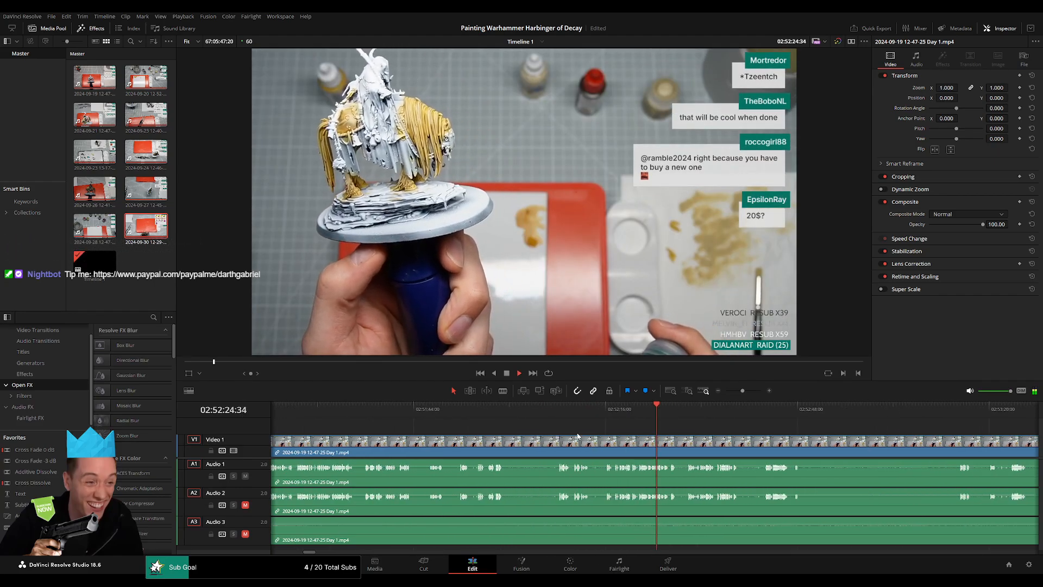
left_click(525, 413)
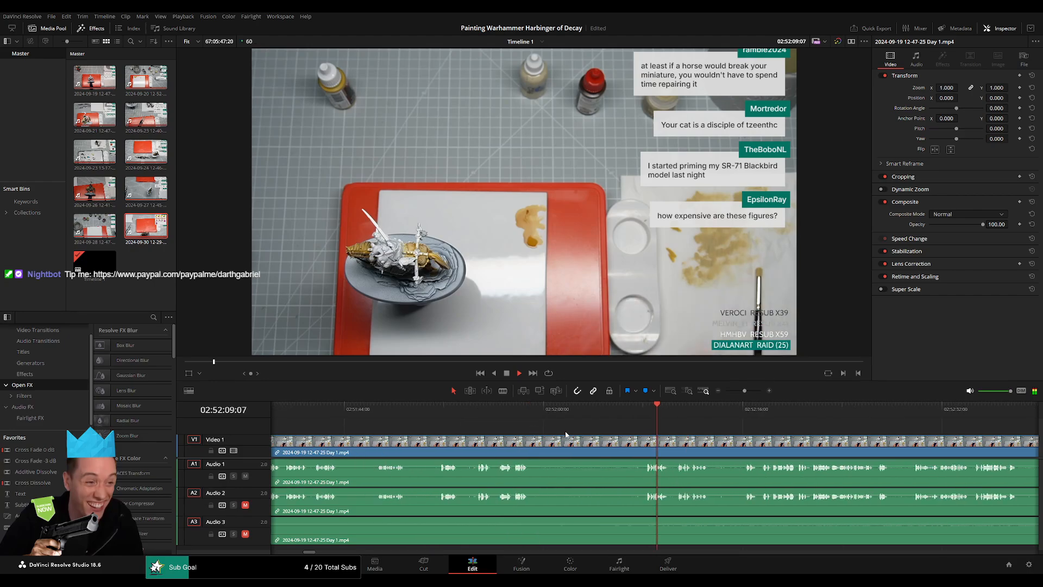
scroll(631, 417, "up", 2)
left_click(630, 413)
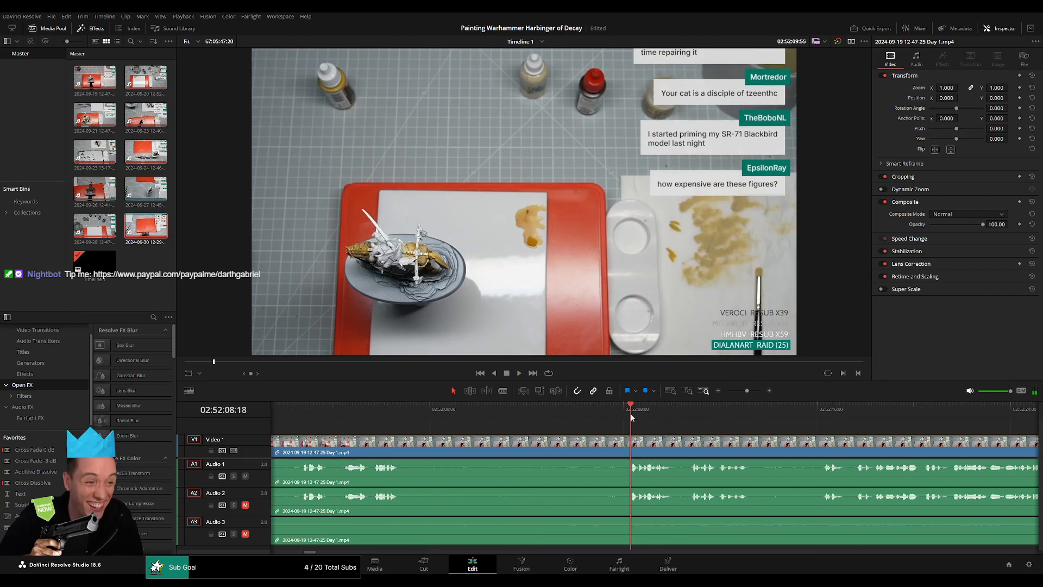
left_click_drag(617, 418, 599, 421)
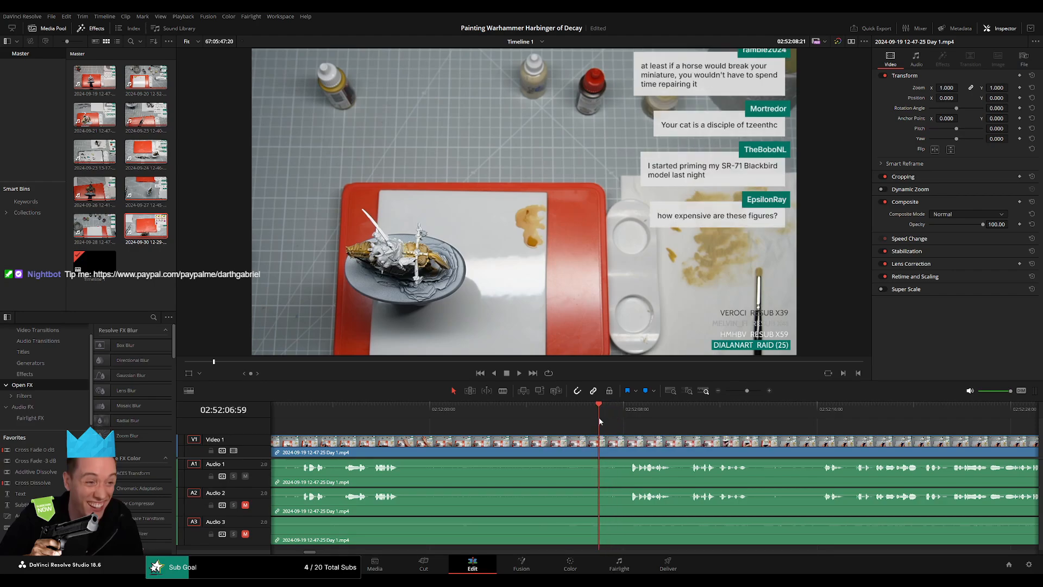
key("b")
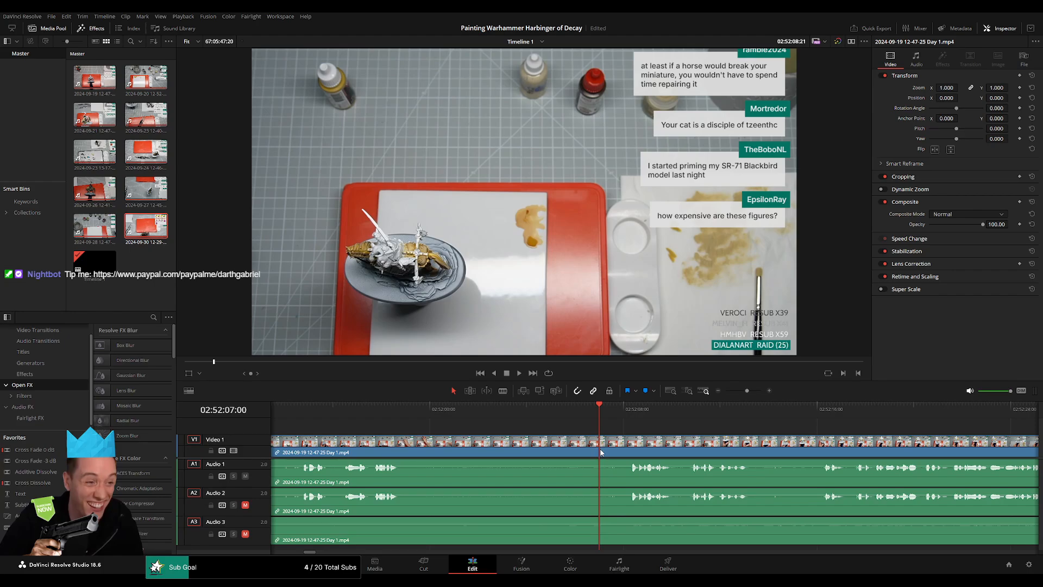
left_click(600, 446)
left_click_drag(600, 438, 574, 442)
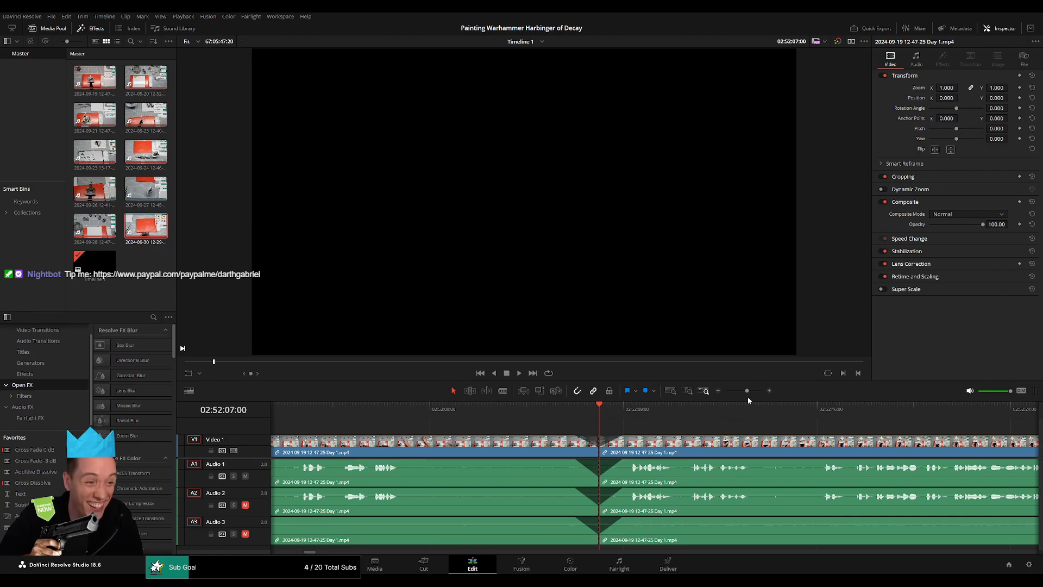
Move the footage after the split so that it starts at 04:00:00:00 on the timeline, and play its opening.
left_click_drag(748, 396, 682, 392)
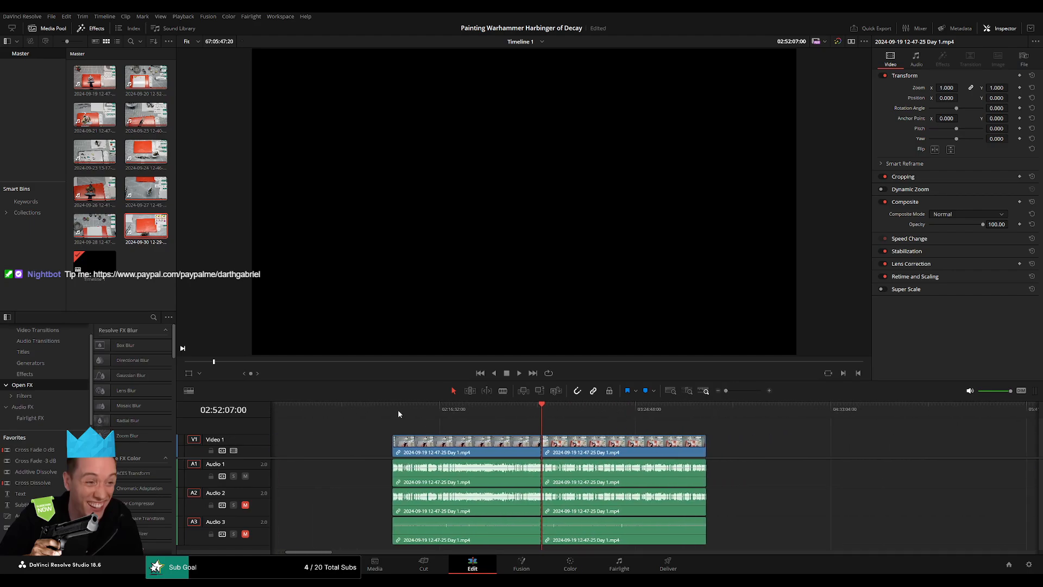
scroll(537, 418, "right", 3)
left_click_drag(481, 443, 778, 445)
left_click(532, 437)
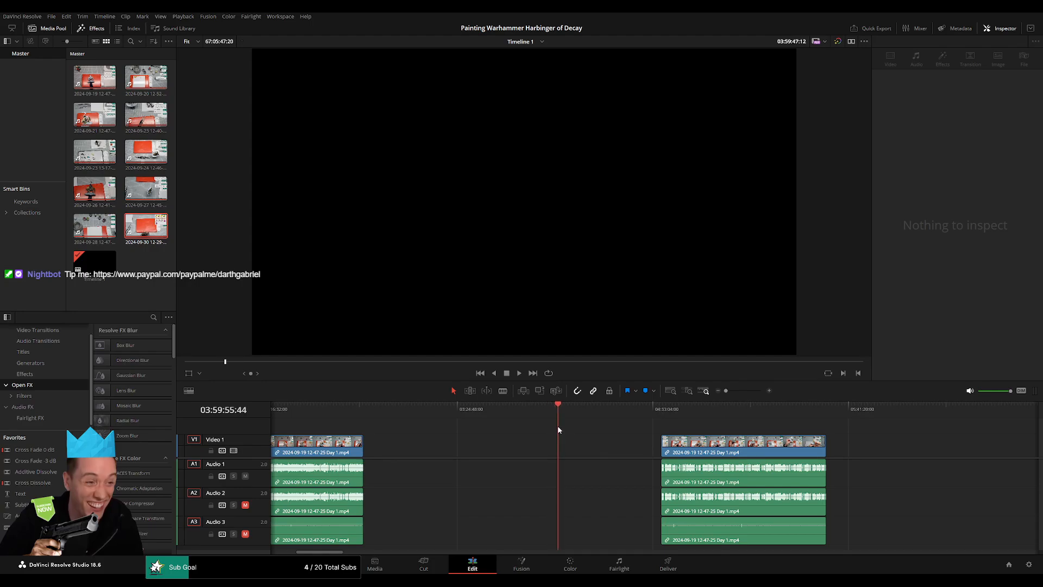
left_click_drag(558, 427, 558, 426)
scroll(697, 424, "up", 6)
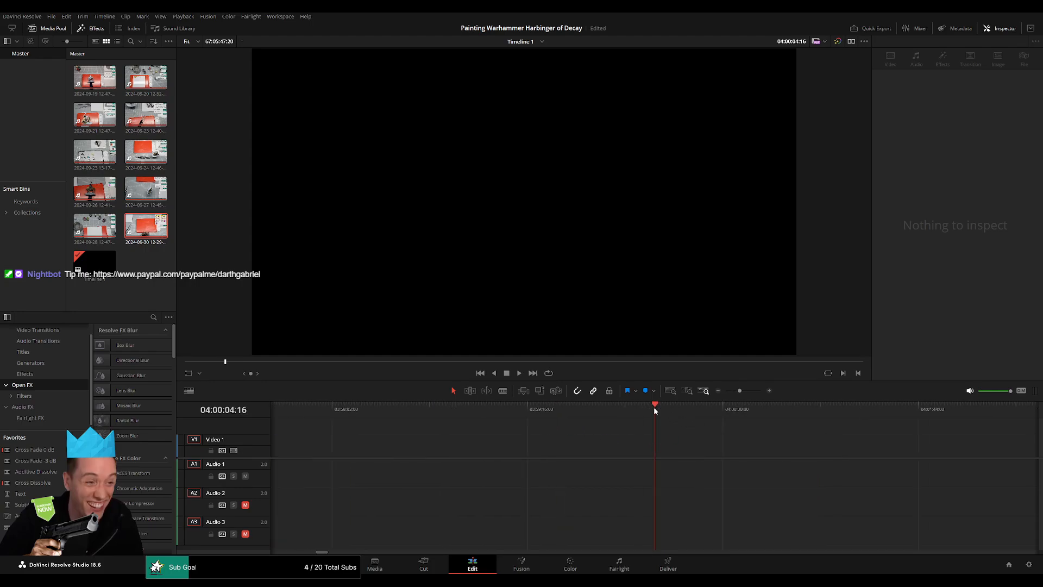
left_click_drag(655, 410, 643, 410)
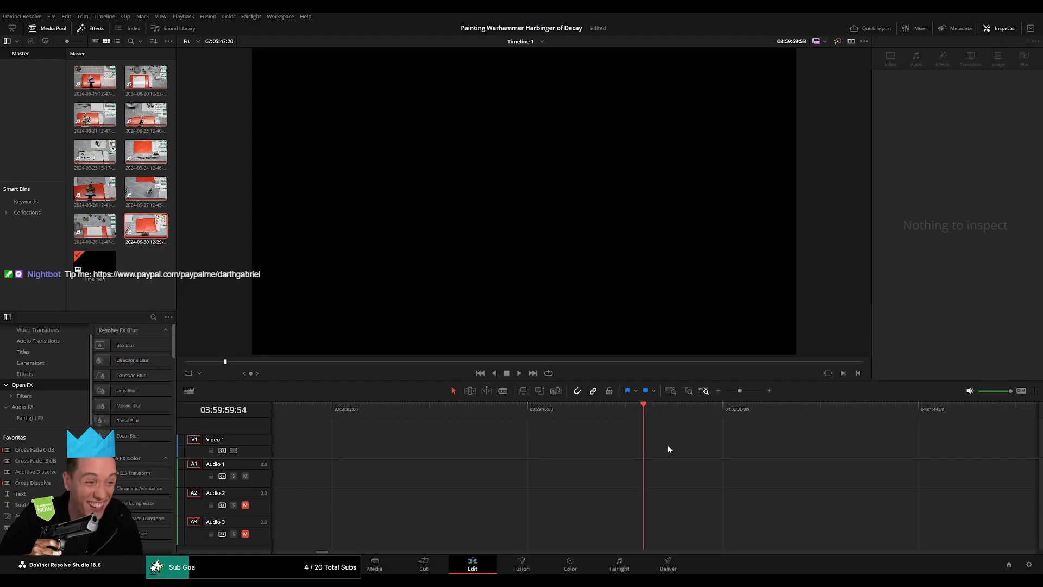
left_click_drag(737, 395, 724, 395)
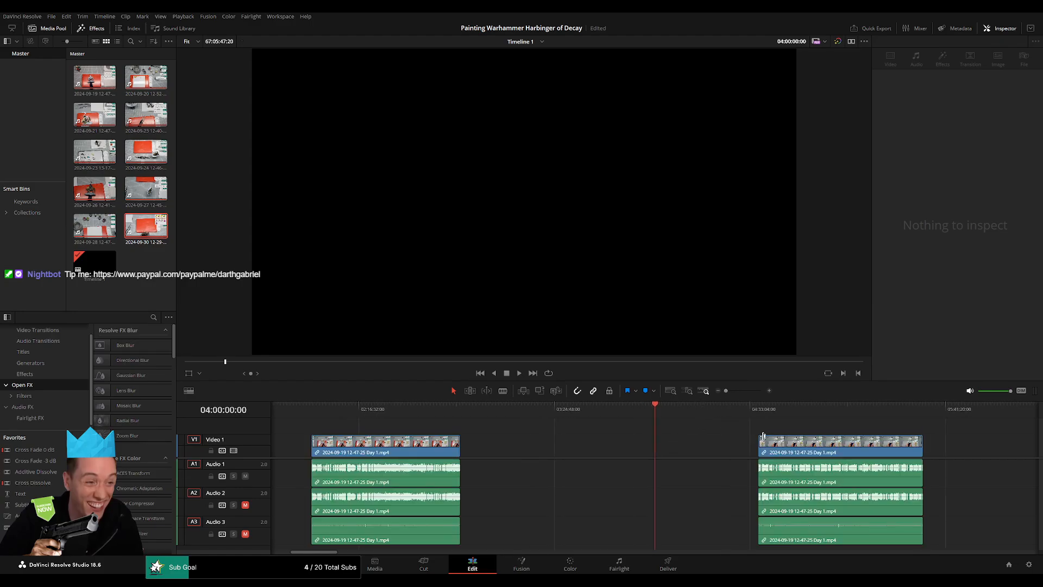
left_click_drag(805, 441, 704, 428)
left_click(703, 425)
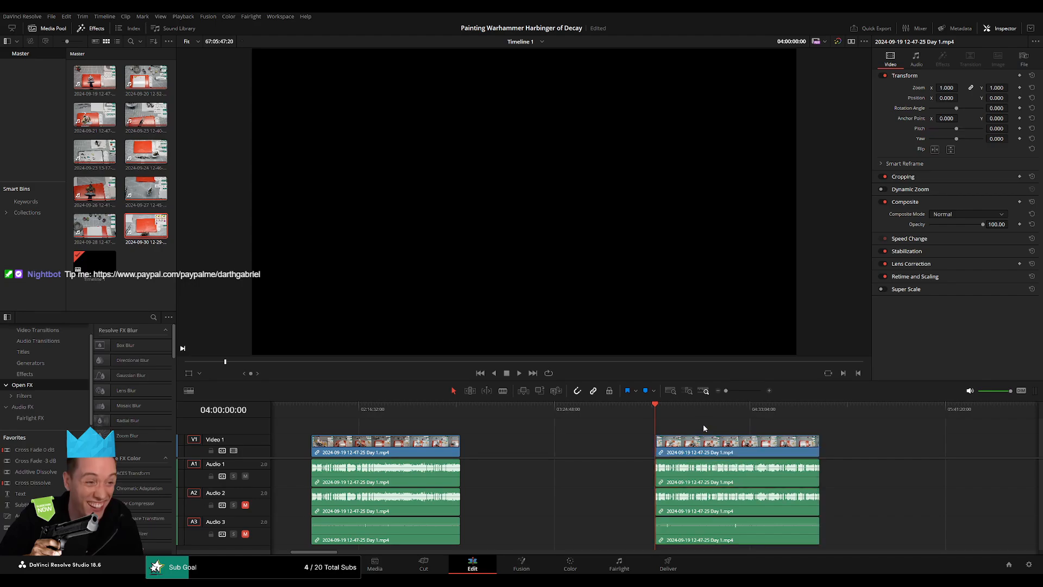
key("space")
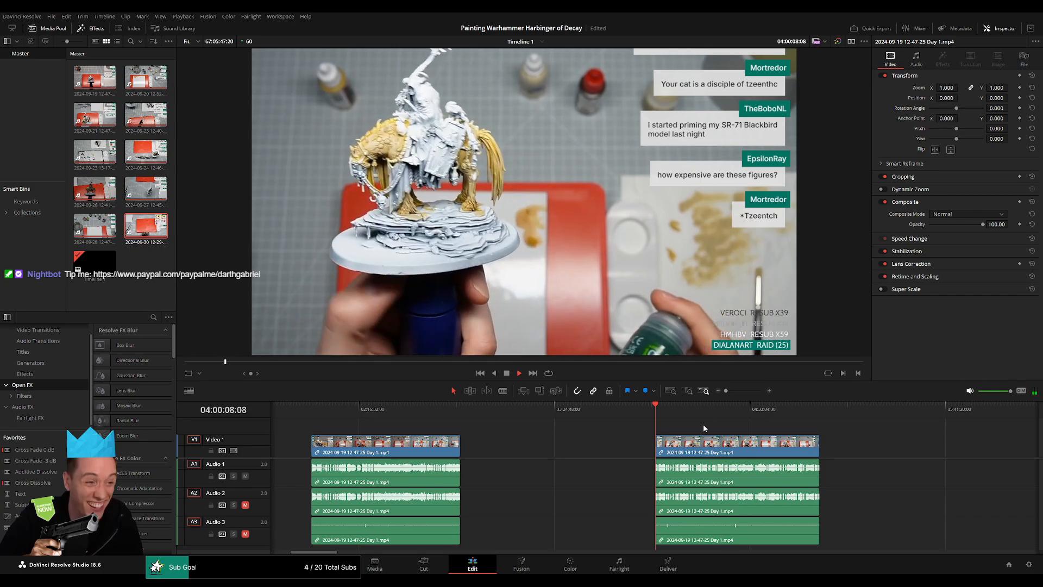
Cut out the silent stretch from about 04:00:42 to 04:01:07 on all tracks and close the gap.
left_click_drag(729, 432, 414, 425)
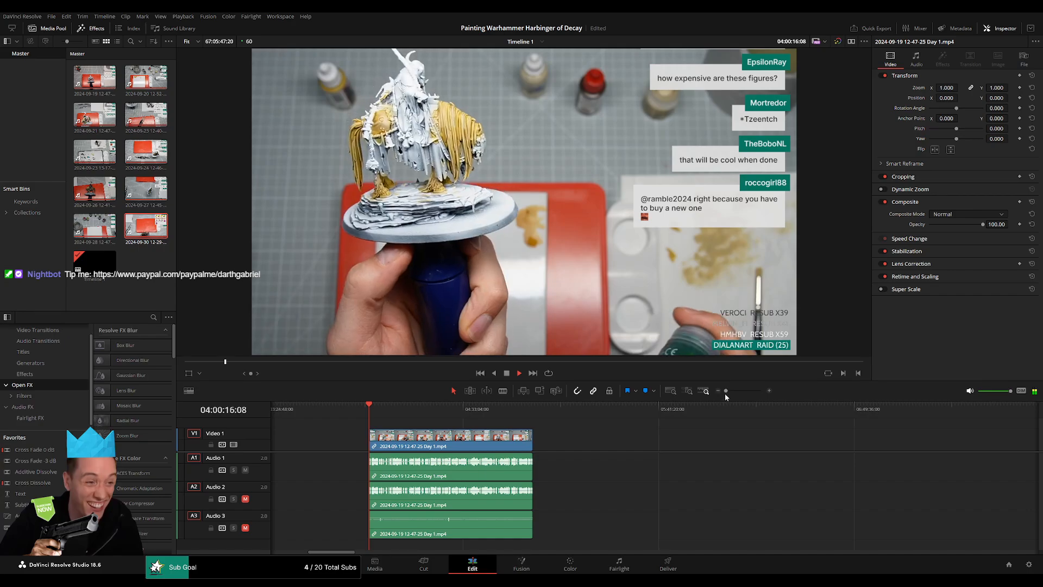
left_click_drag(726, 390, 772, 416)
left_click(705, 412)
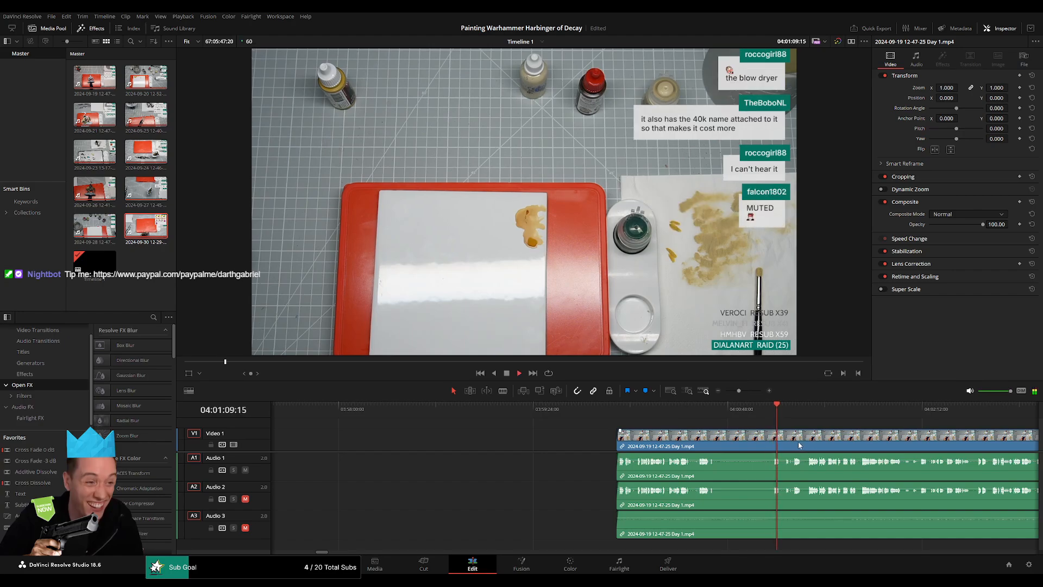
scroll(798, 445, "up", 4)
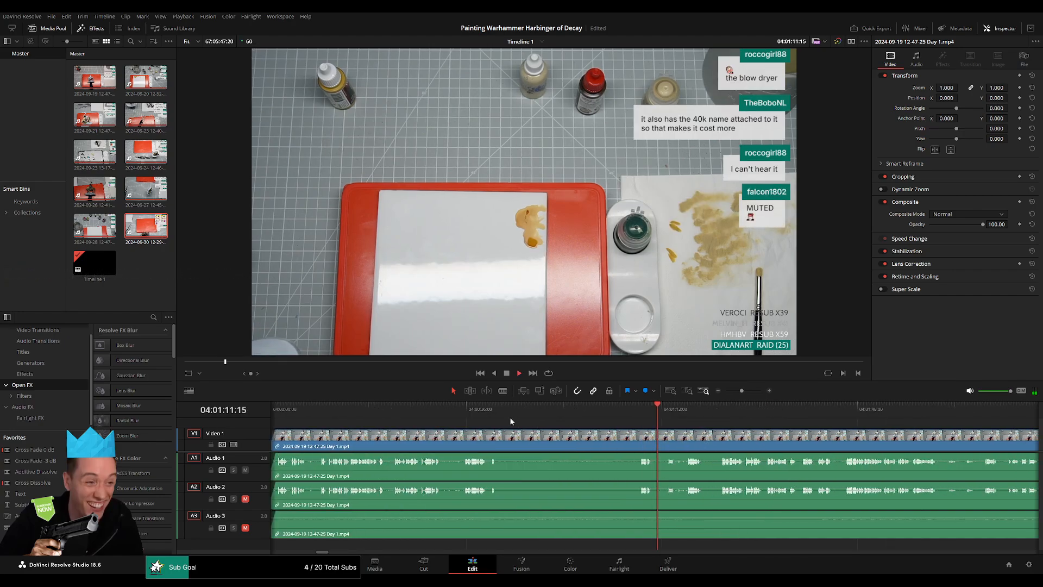
mouse_move(511, 421)
left_mouse_down()
mouse_move(480, 415)
mouse_move(496, 419)
left_mouse_up()
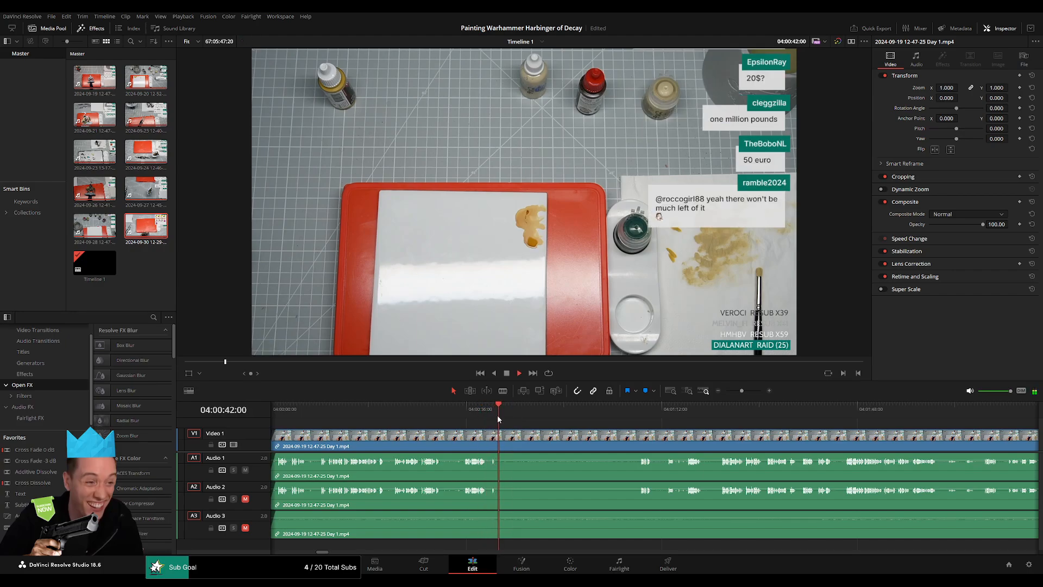
key("b")
left_click(508, 433)
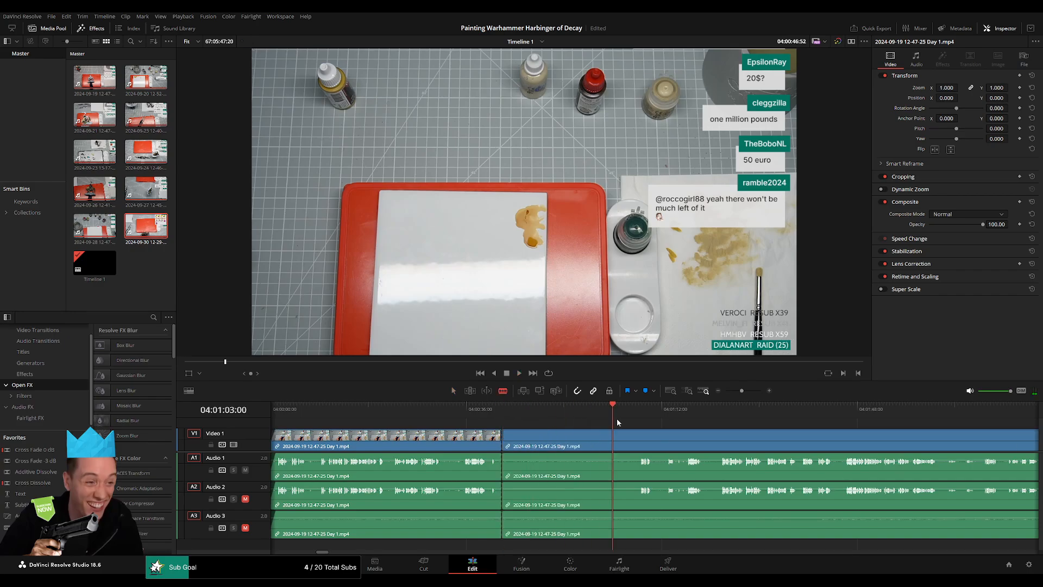
left_click(639, 445)
key("a")
left_click(618, 446)
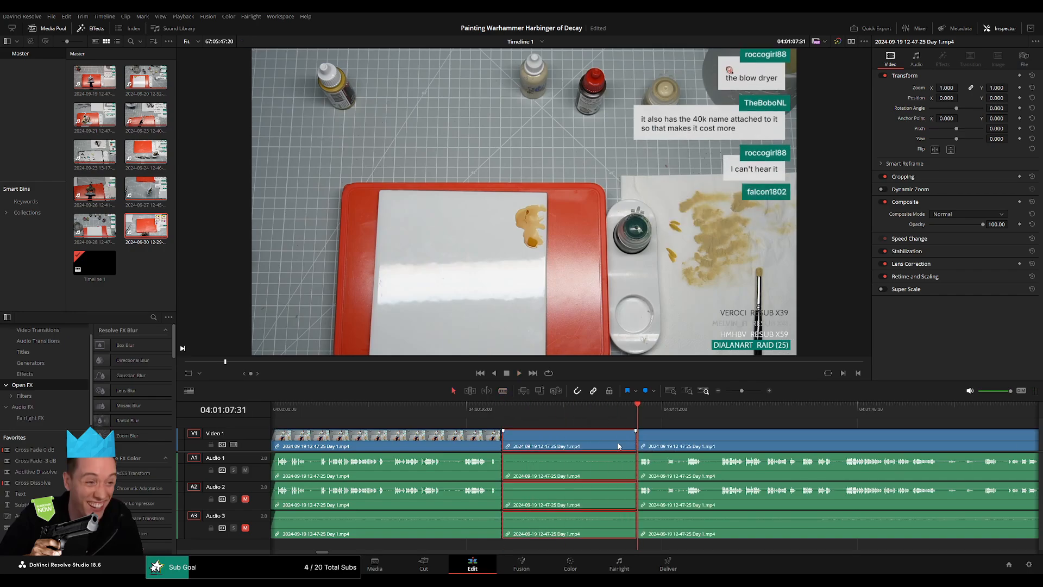
key("Delete")
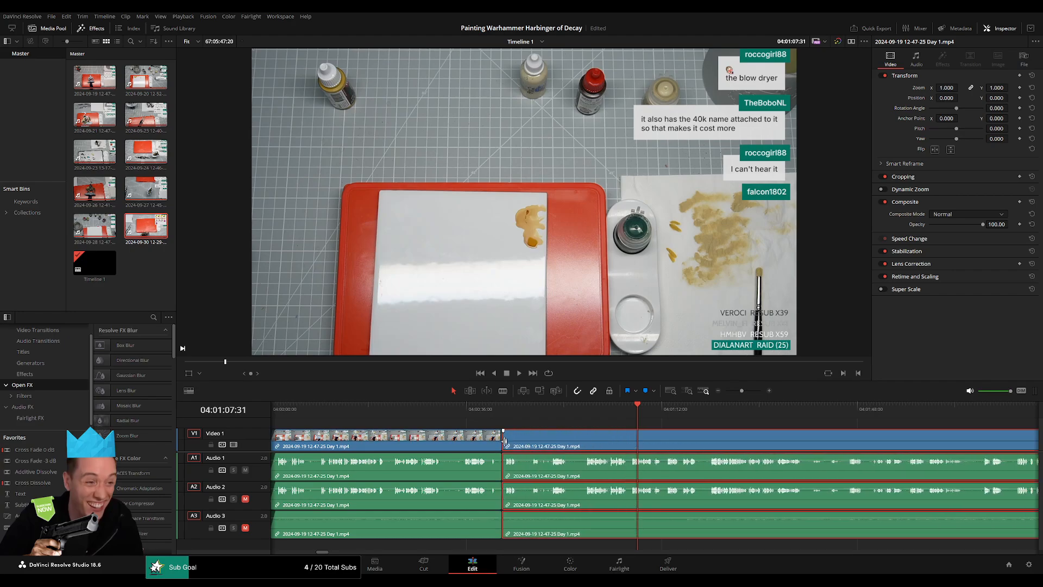
Add a transition across the tracks at the join near 04:00:42 and play back the footage after it.
left_click(501, 440)
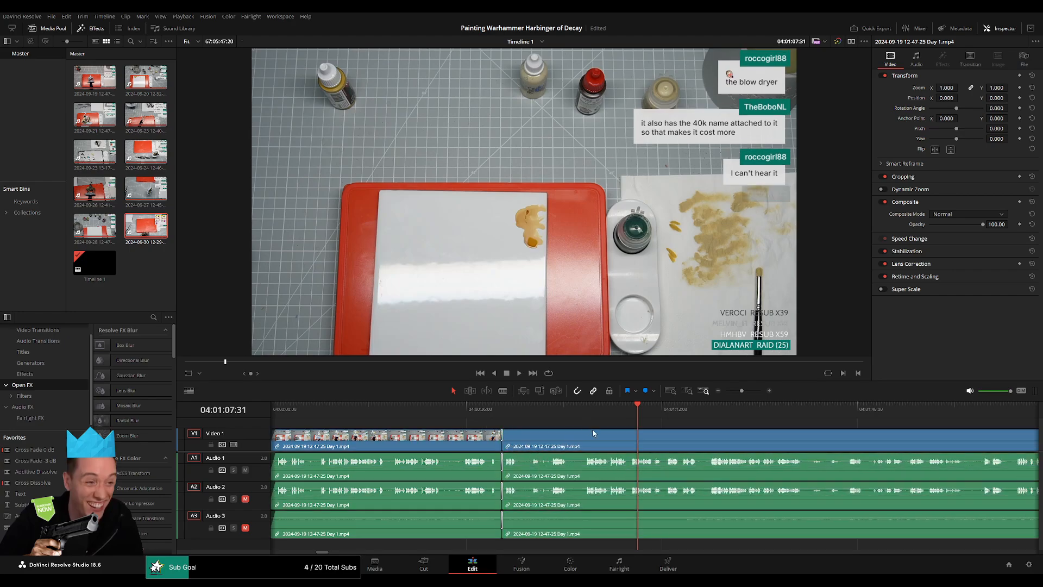
key("space")
left_click(694, 411)
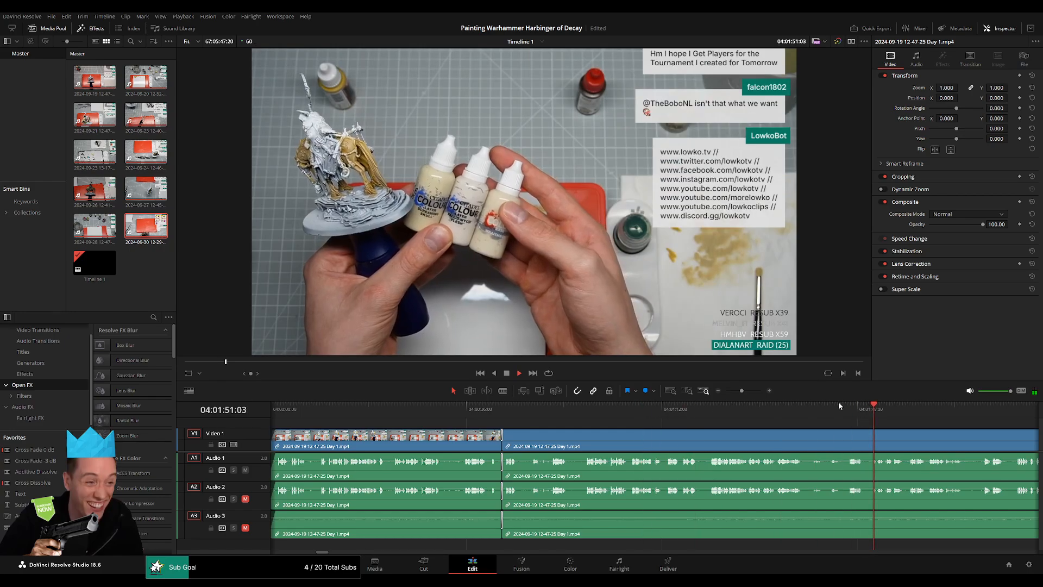
Split the clip on all tracks at 04:52:11:00 and add video and audio fades on both sides of the cut.
left_click_drag(735, 389, 726, 390)
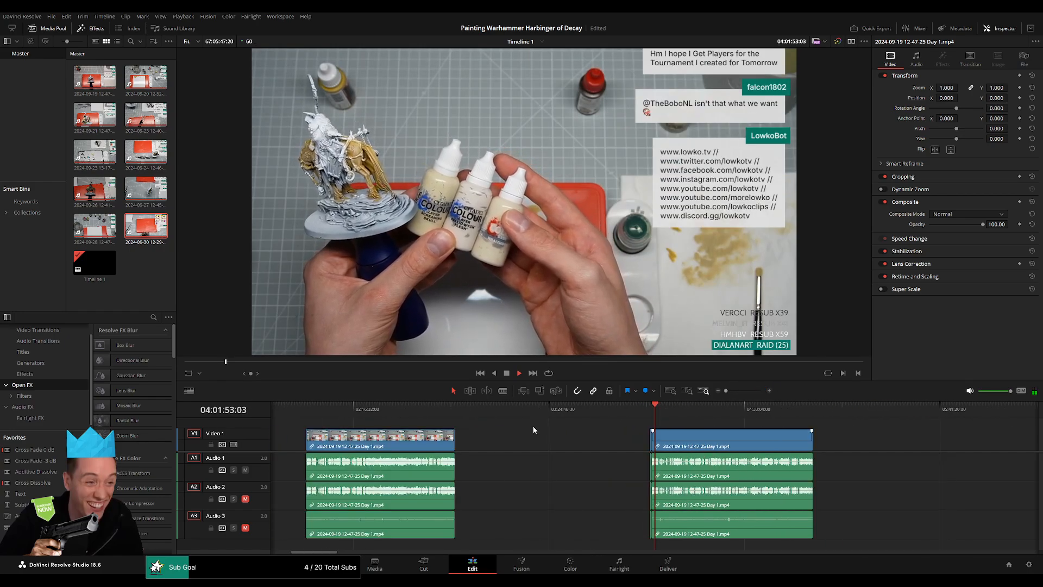
scroll(457, 427, "right", 4)
left_click(502, 414)
left_click_drag(504, 417, 607, 425)
key("space")
scroll(637, 461, "up", 10)
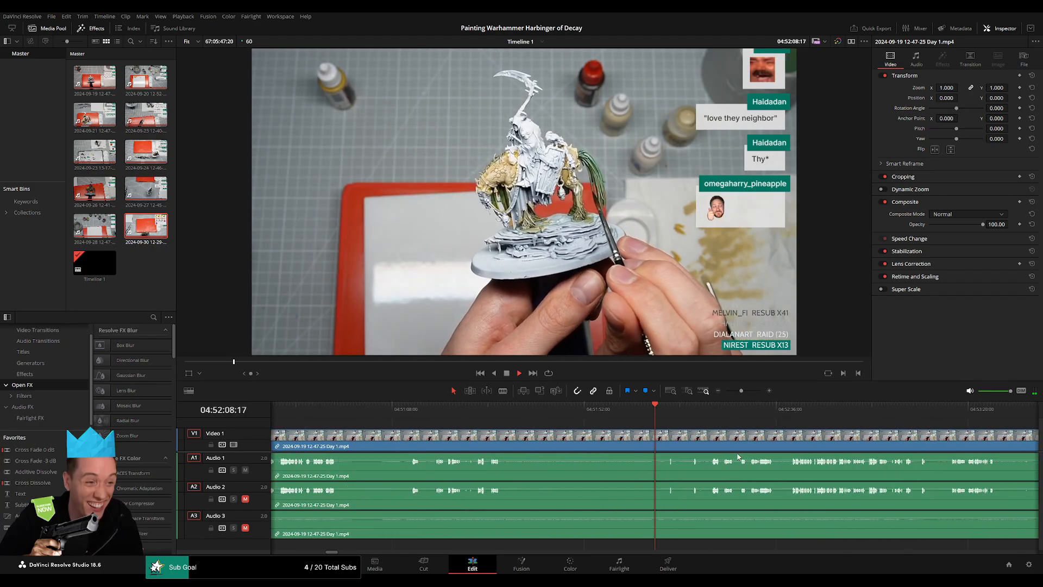
scroll(702, 411, "up", 2)
left_click(708, 416)
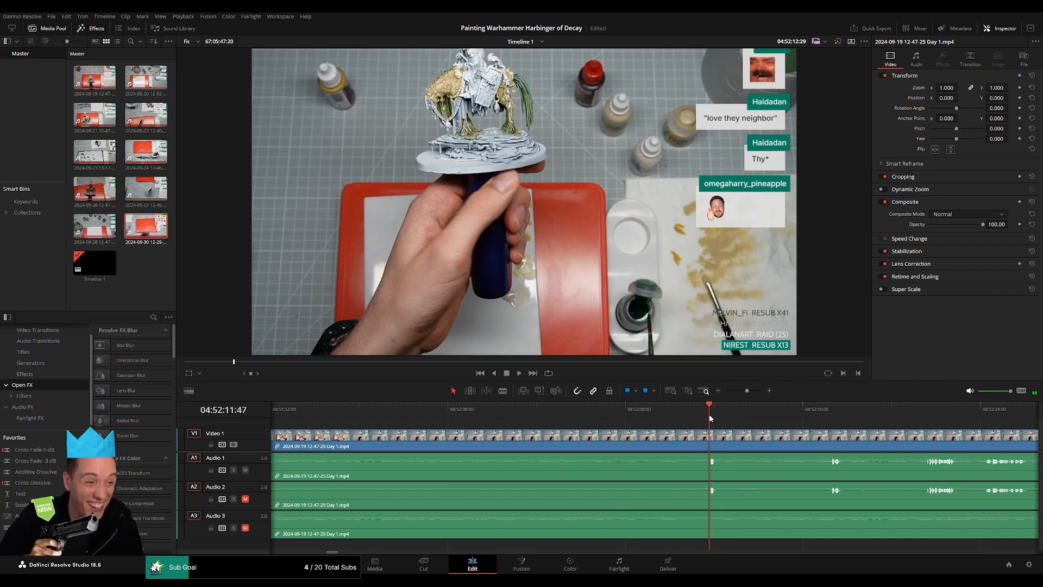
left_click_drag(710, 416, 670, 432)
key("ctrl+b")
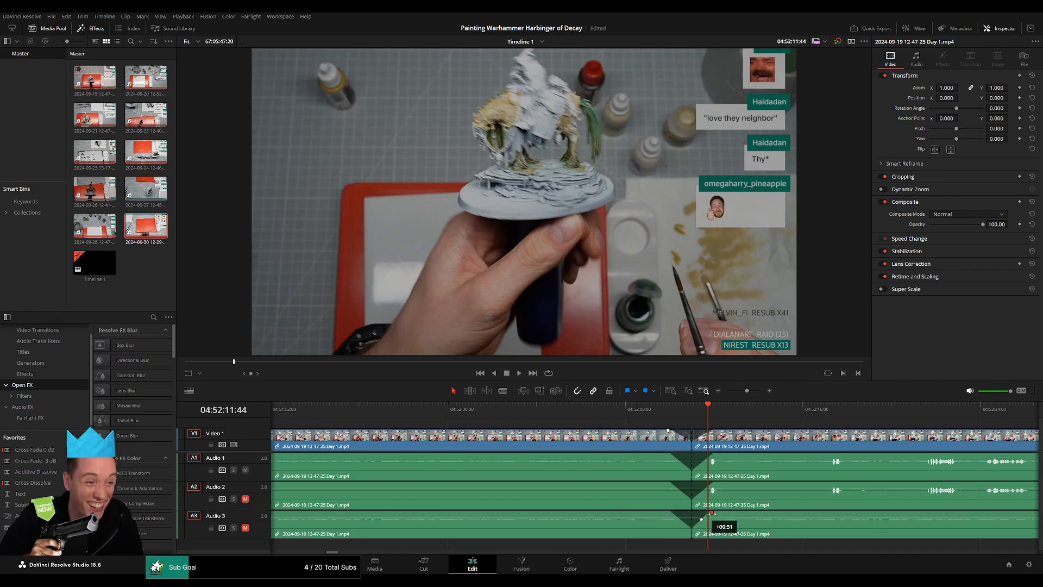
Move all footage after the 04:52:11:00 cut farther along the timeline, past the six-hour mark, leaving a gap behind the finished part.
left_click_drag(747, 390, 725, 392)
scroll(675, 435, "right", 3)
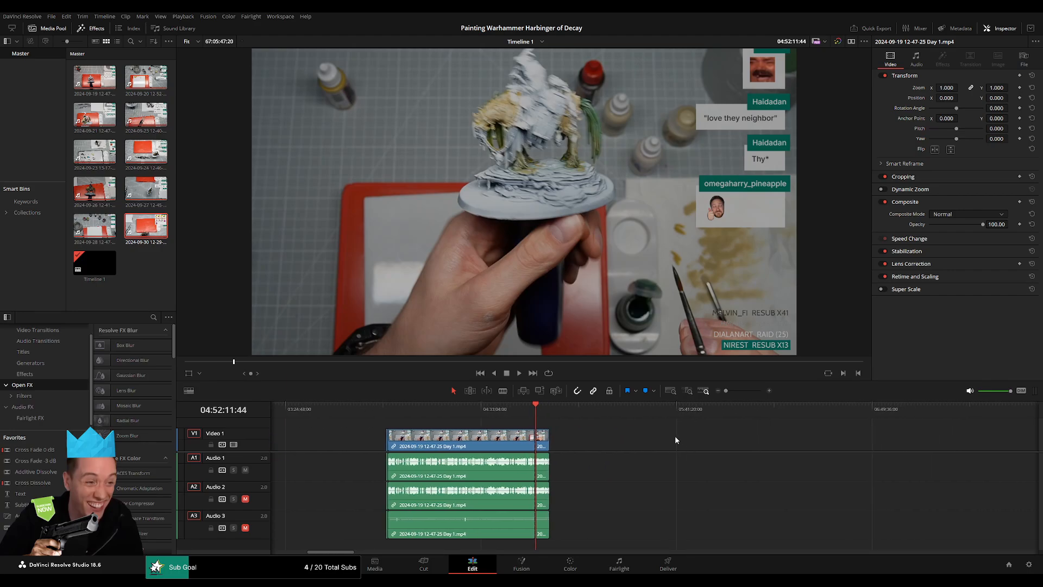
left_click(380, 413)
left_click(536, 413)
scroll(484, 424, "right", 4)
left_click_drag(391, 444, 679, 447)
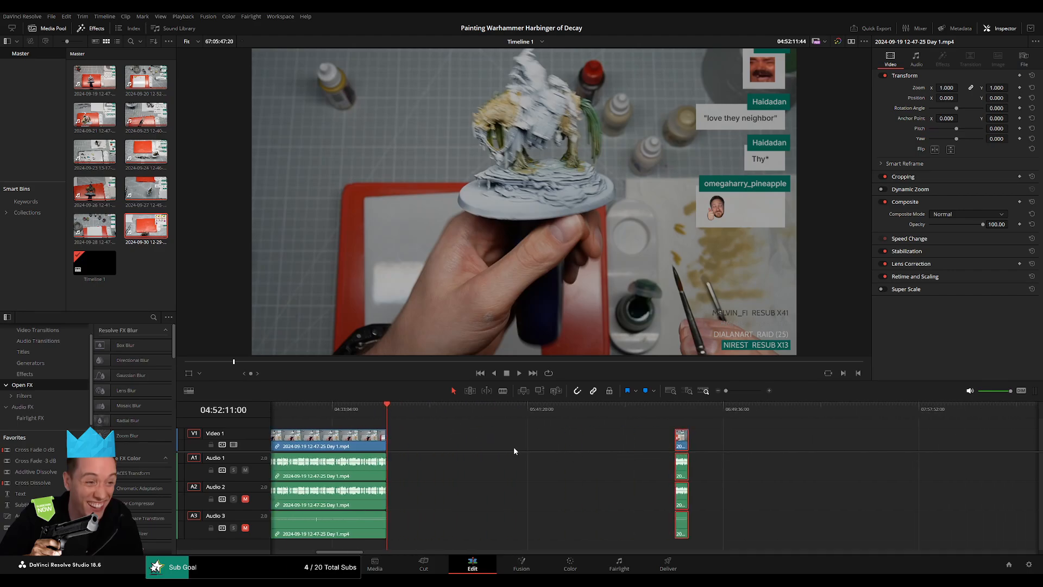
left_click(513, 446)
left_click(498, 446)
Place the playhead at 06:00:00:00, move the separated footage on all tracks so that it starts there, and play its opening.
left_click_drag(525, 408, 581, 424)
scroll(589, 433, "up", 5)
left_click(591, 409)
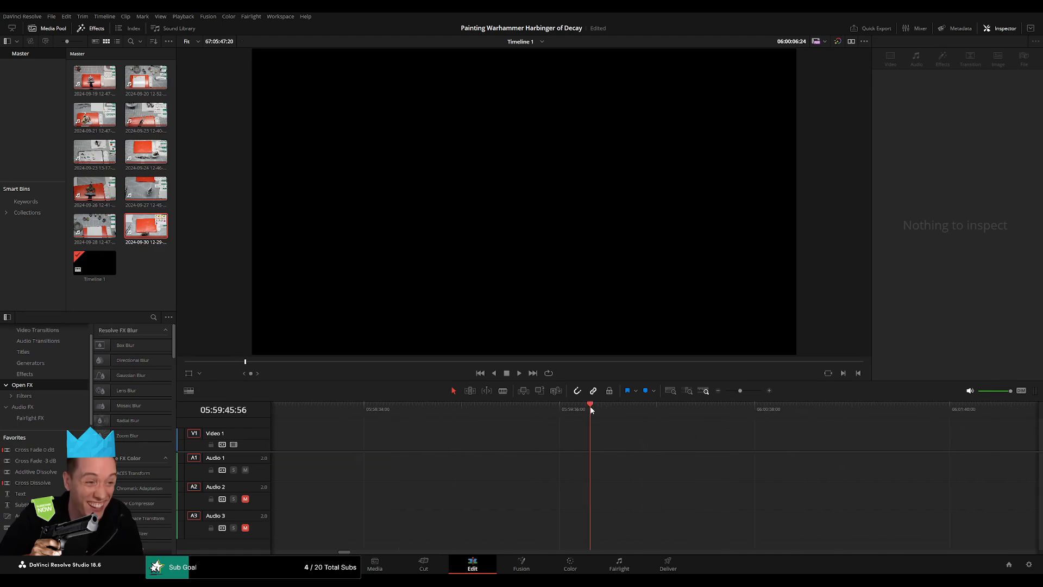
left_click_drag(627, 418, 634, 423)
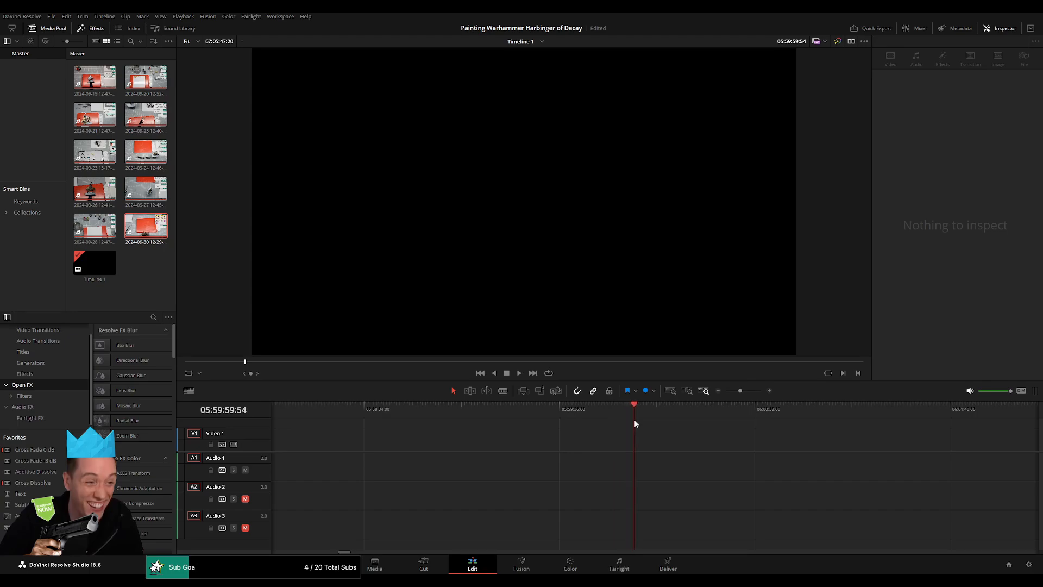
left_click(727, 390)
left_click_drag(756, 449, 661, 446)
scroll(559, 431, "right", 10)
left_click_drag(850, 437, 358, 428)
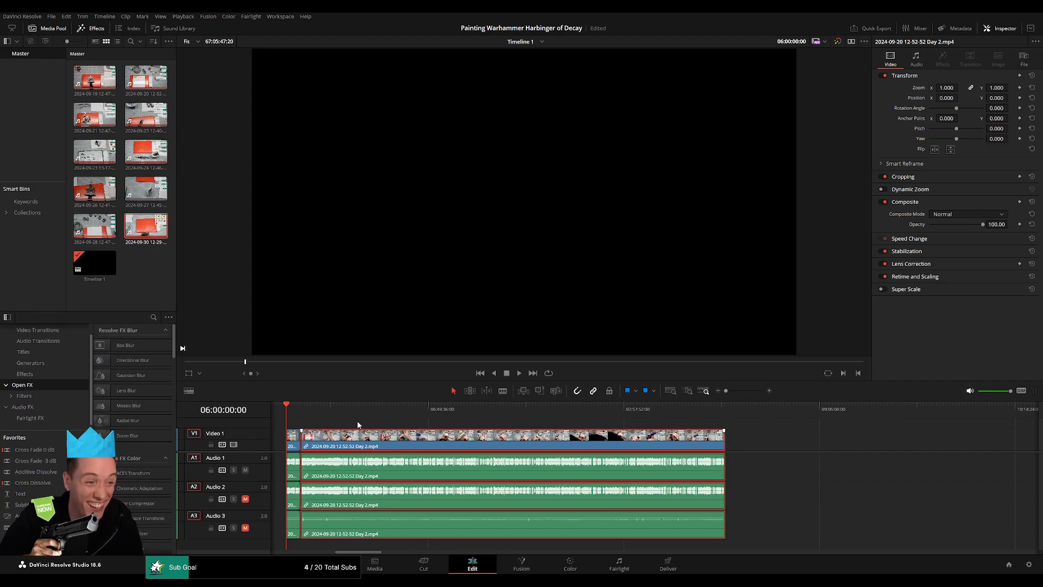
left_click(342, 422)
key("space")
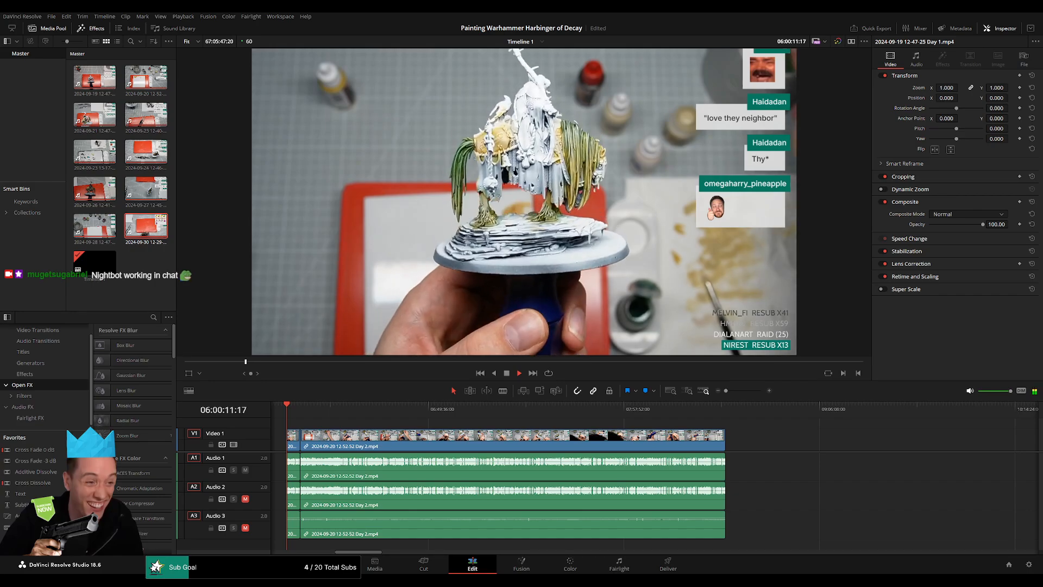
Add a transition across all tracks at the join between the Day 1 and Day 2 clips near 06:04:56, and play over it.
left_click(735, 391)
left_click_drag(741, 409, 845, 427)
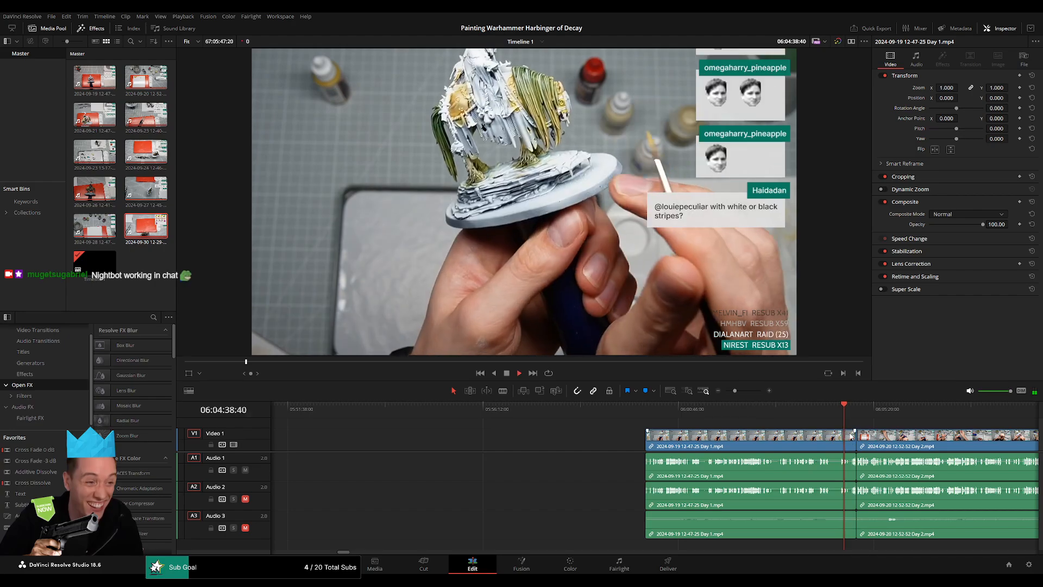
scroll(836, 437, "up", 5)
left_click(780, 411)
key("space")
scroll(564, 412, "right", 4)
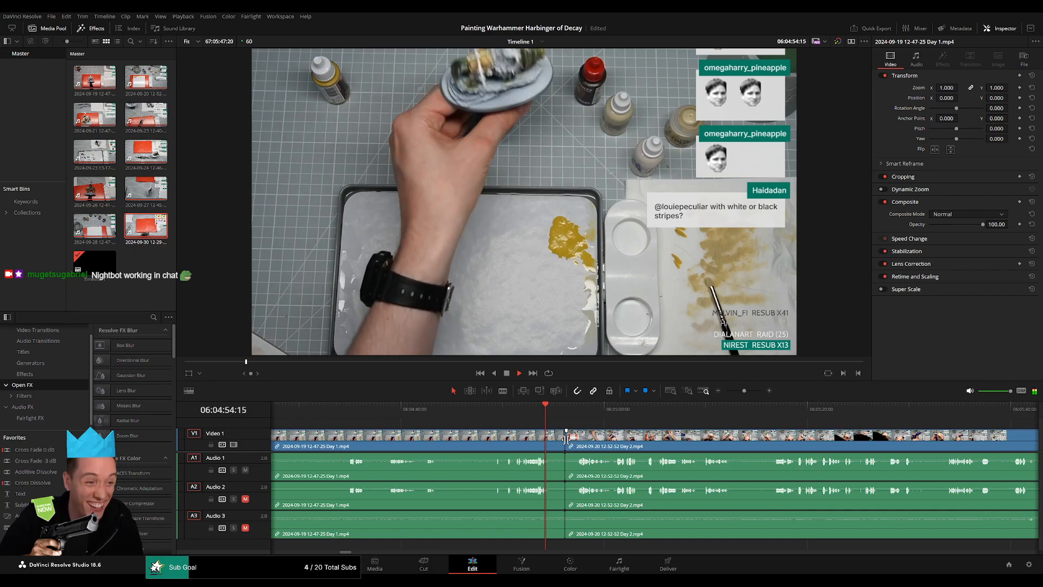
left_click(526, 413)
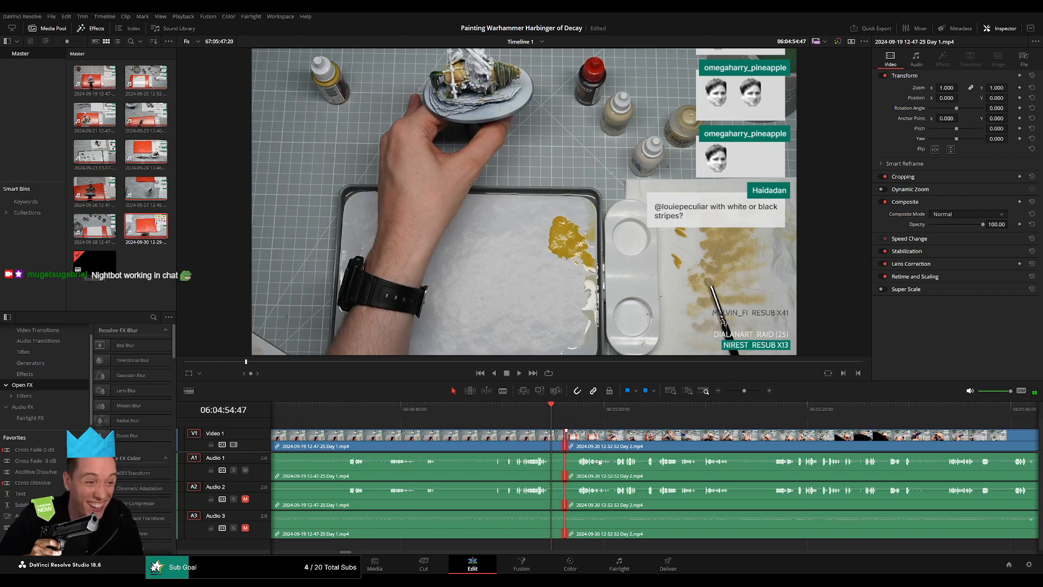
key("ctrl+t")
key("space")
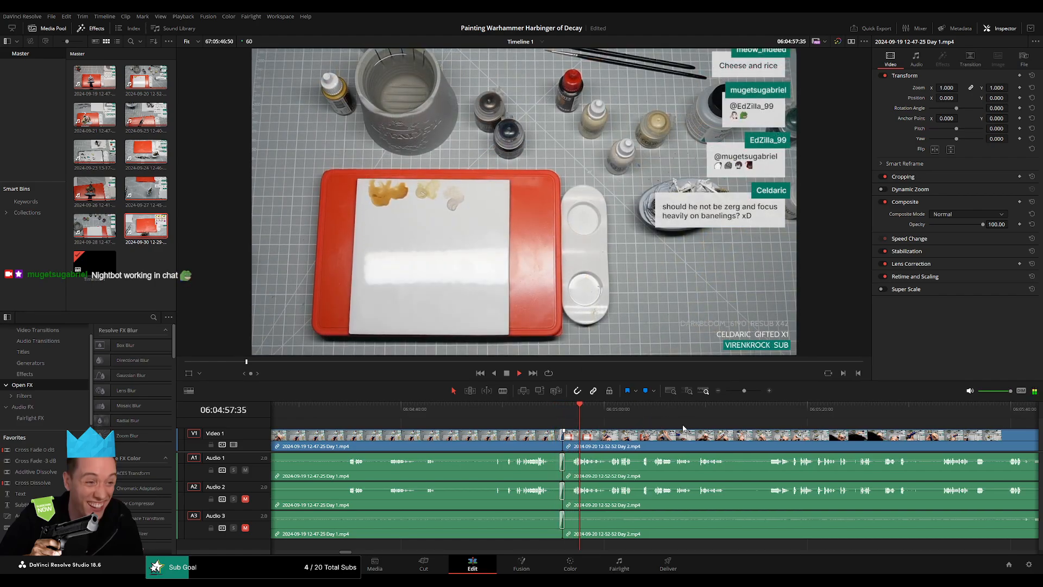
Scan the Day 2 footage up to about 06:52:24 for a pause in speech where the part can end.
left_click_drag(738, 392, 731, 395)
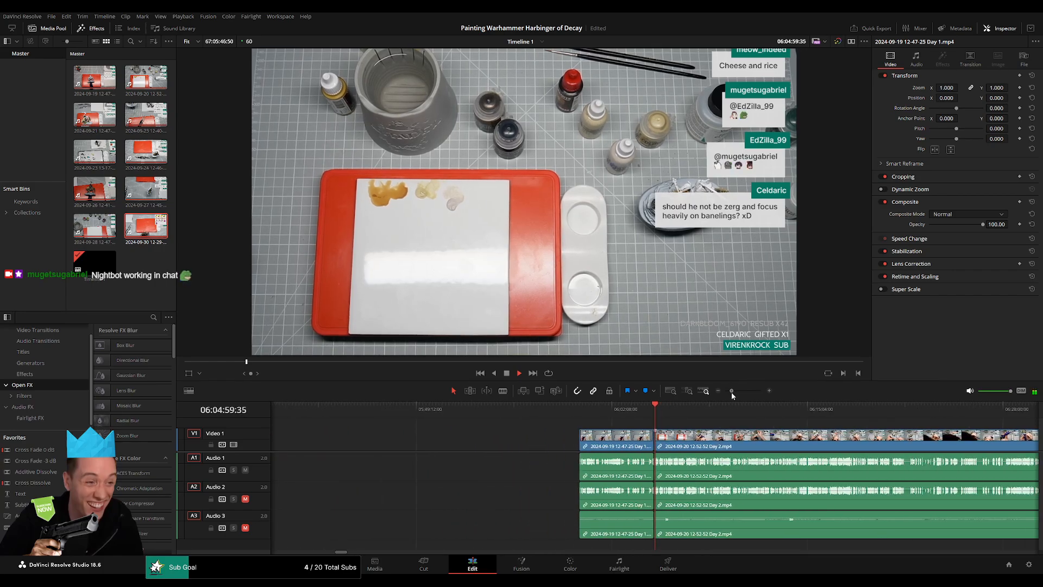
scroll(523, 425, "right", 5)
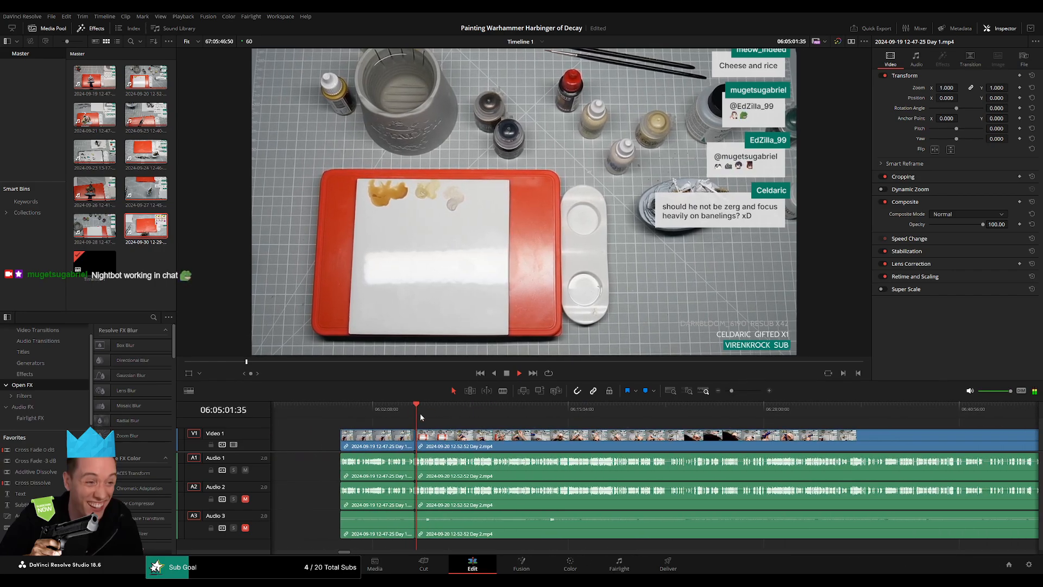
left_click_drag(423, 414, 674, 423)
key("space")
scroll(673, 424, "right", 5)
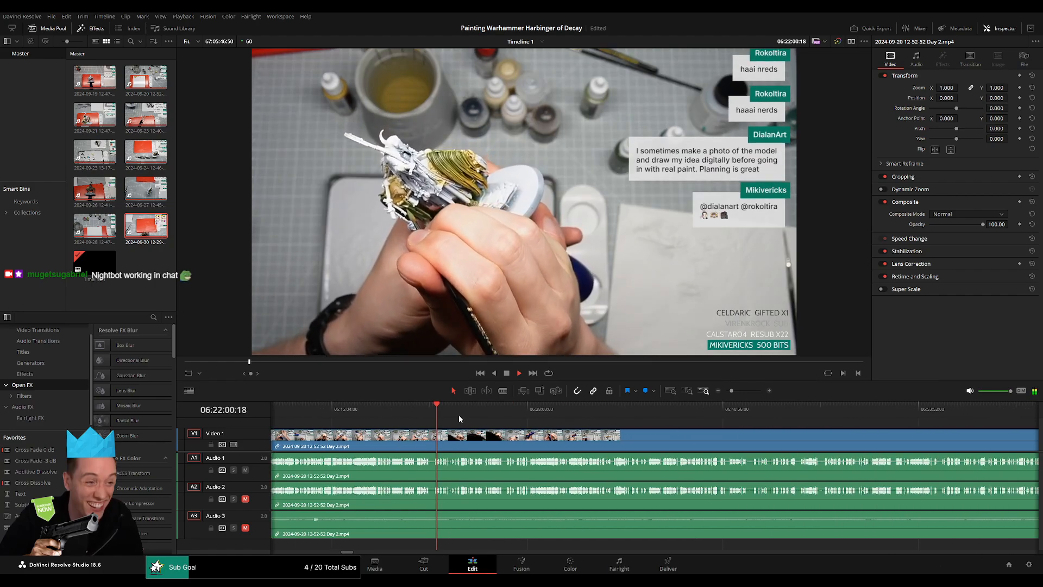
left_click_drag(731, 391, 726, 392)
scroll(654, 462, "right", 5)
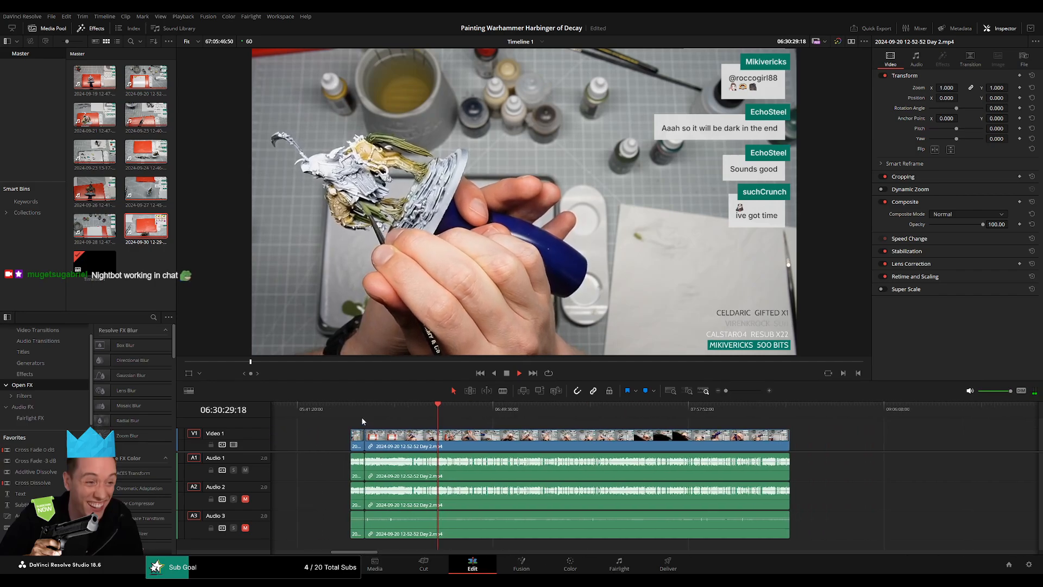
left_click_drag(437, 407, 500, 418)
key("space")
left_click_drag(726, 391, 737, 390)
scroll(715, 451, "up", 5)
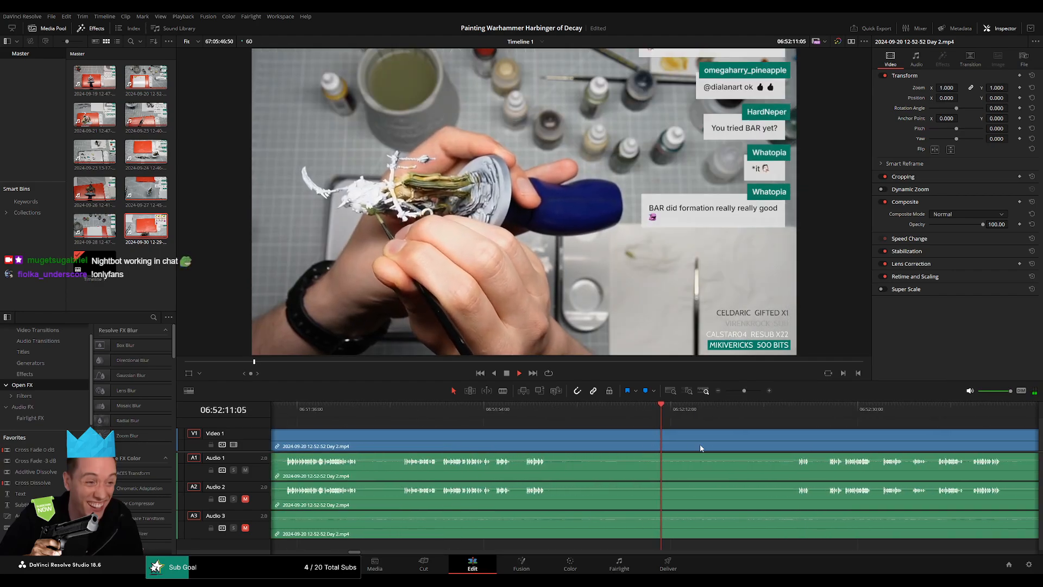
scroll(700, 447, "right", 2)
left_click(453, 415)
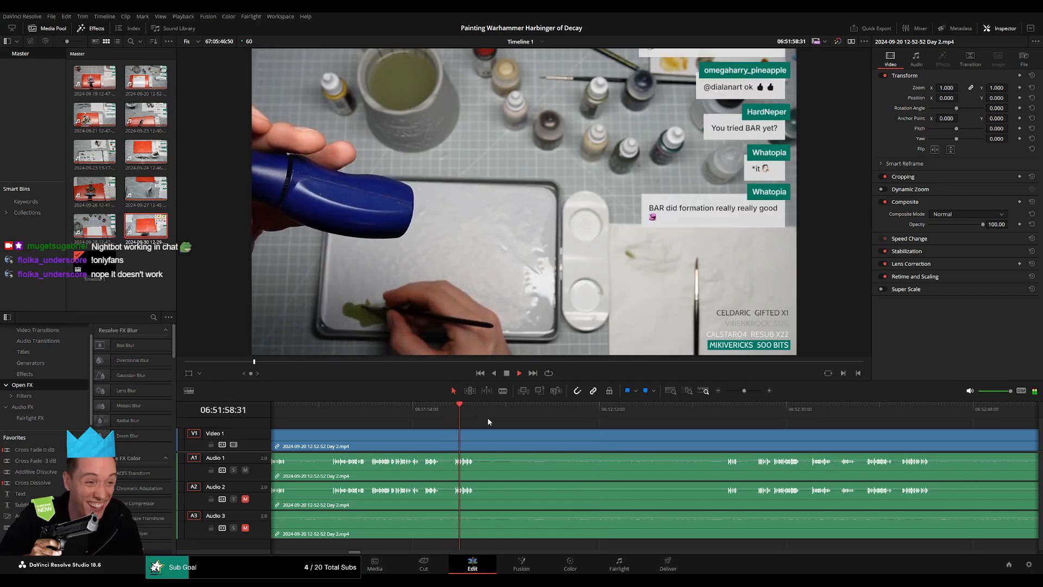
scroll(550, 442, "down", 3)
left_click(648, 408)
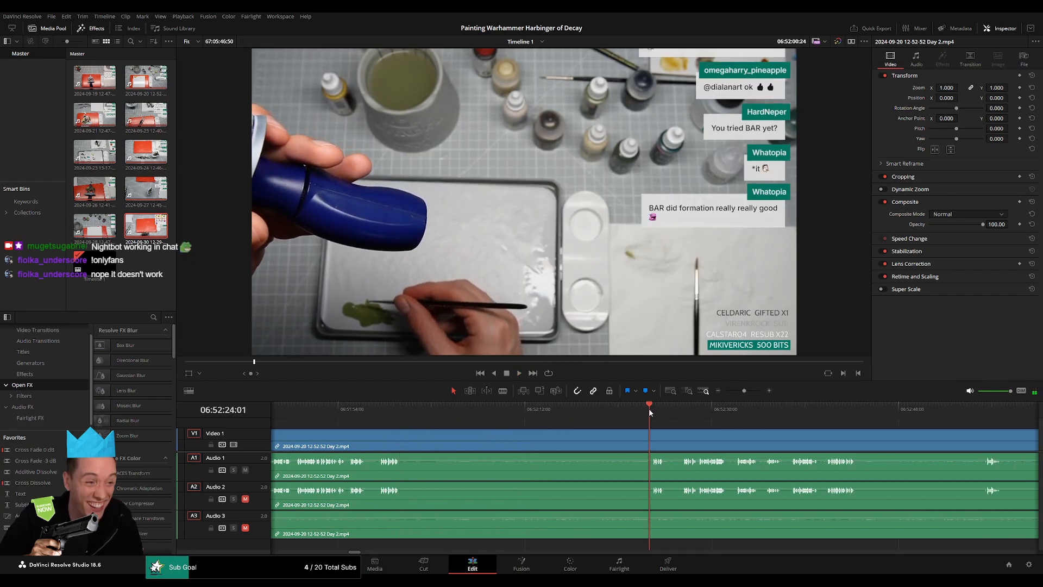
Split the clip on all tracks at 06:52:26:30 and add video and audio fades on both sides of the cut.
scroll(639, 429, "up", 4)
scroll(628, 426, "up", 3)
left_click(604, 412)
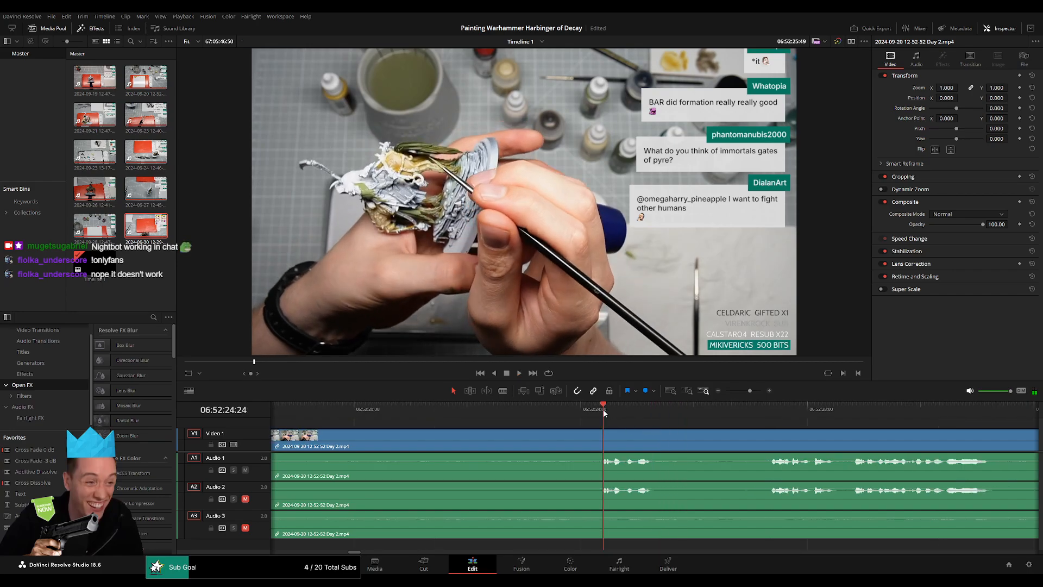
key("space")
left_click(771, 411)
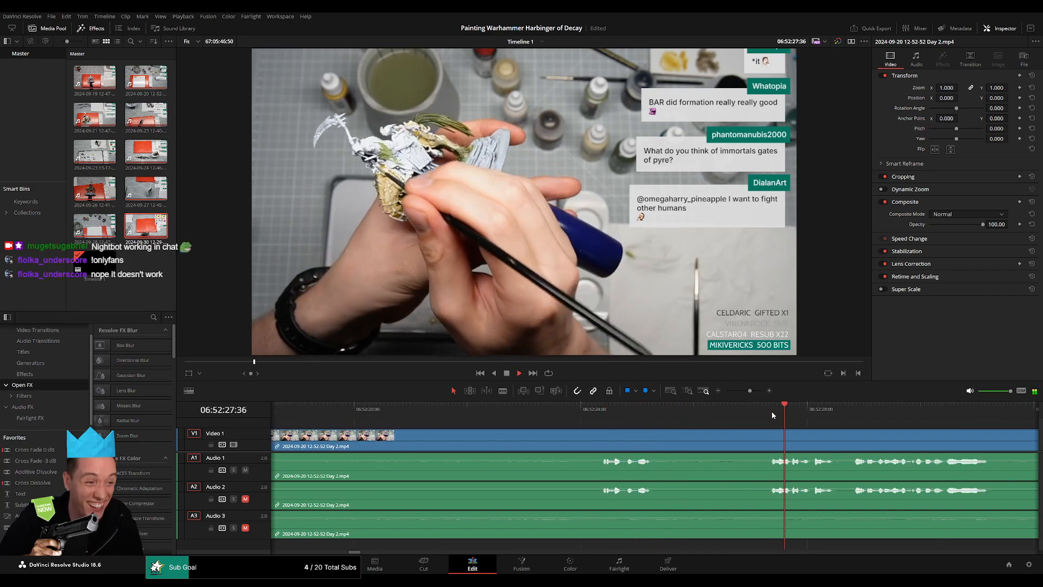
left_click(599, 413)
left_click(600, 412)
left_click_drag(601, 414, 566, 417)
left_click_drag(558, 414, 592, 433)
key("ctrl+b")
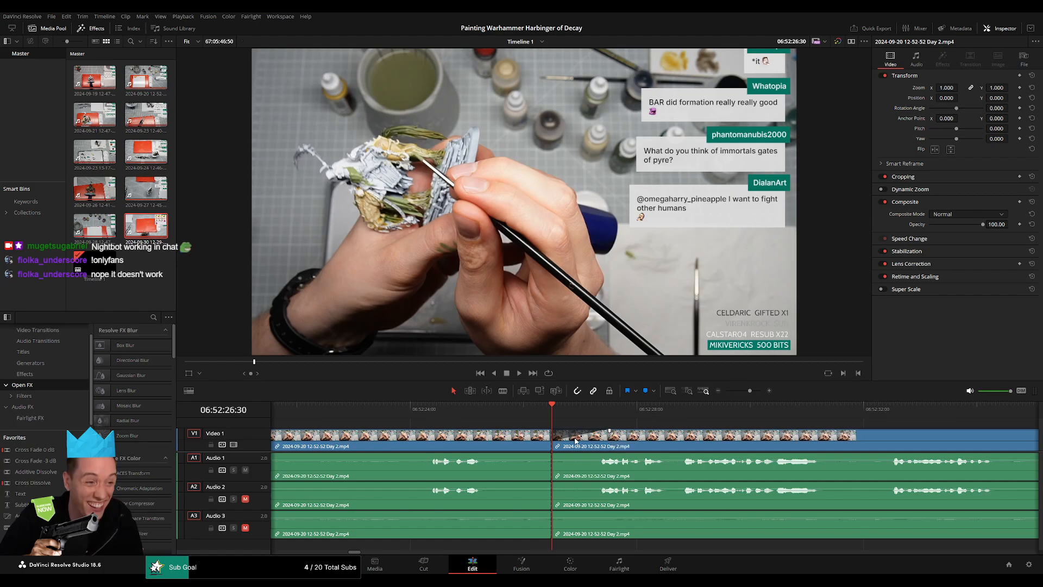
left_click_drag(487, 432, 495, 432)
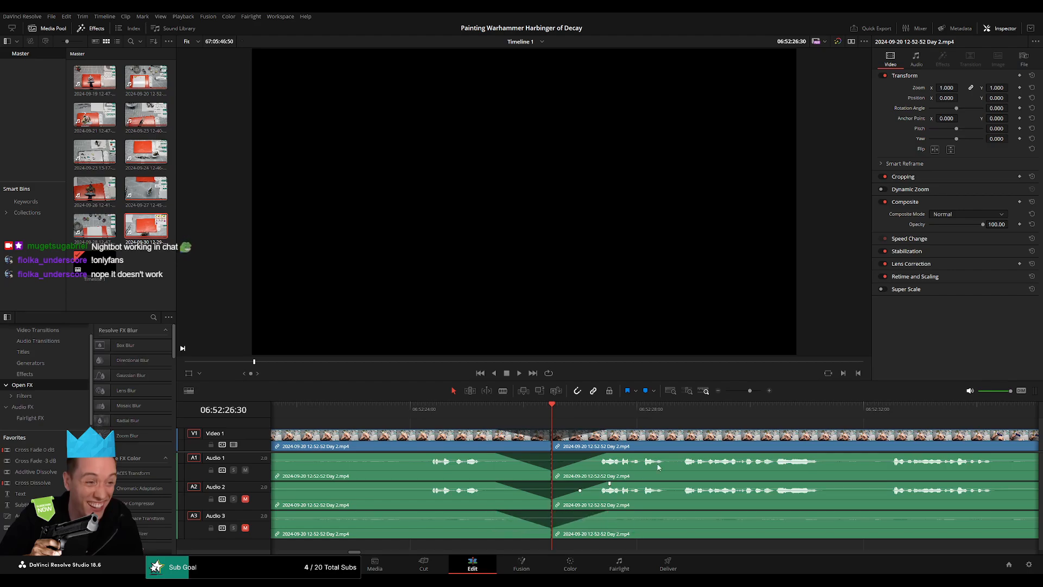
Move the footage after the 06:52:26:30 cut so that it starts at 08:00:00:00, and play its opening.
left_click_drag(749, 391, 726, 391)
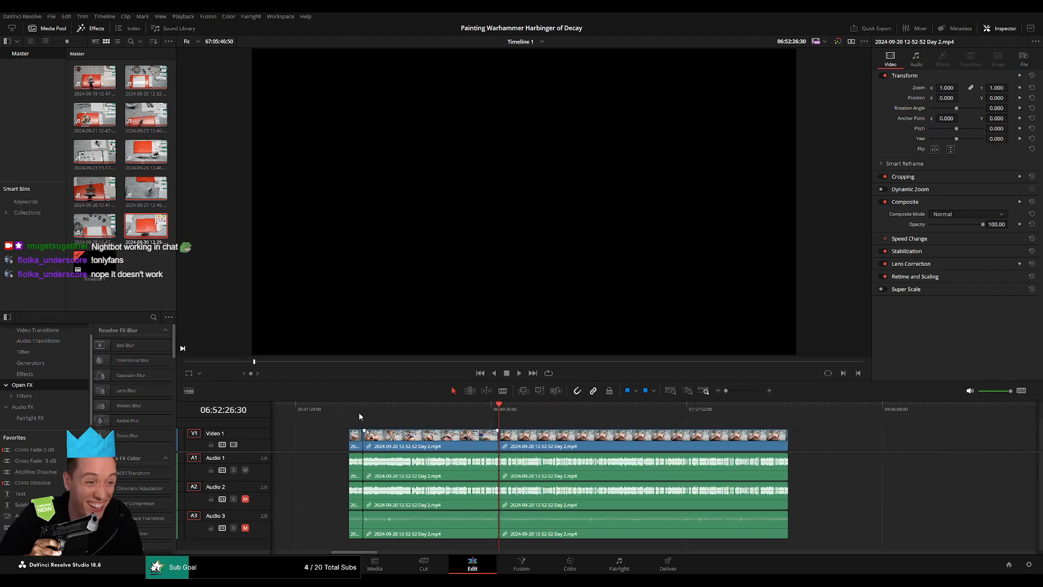
scroll(594, 439, "right", 3)
left_click_drag(429, 437, 737, 450)
left_click(457, 445)
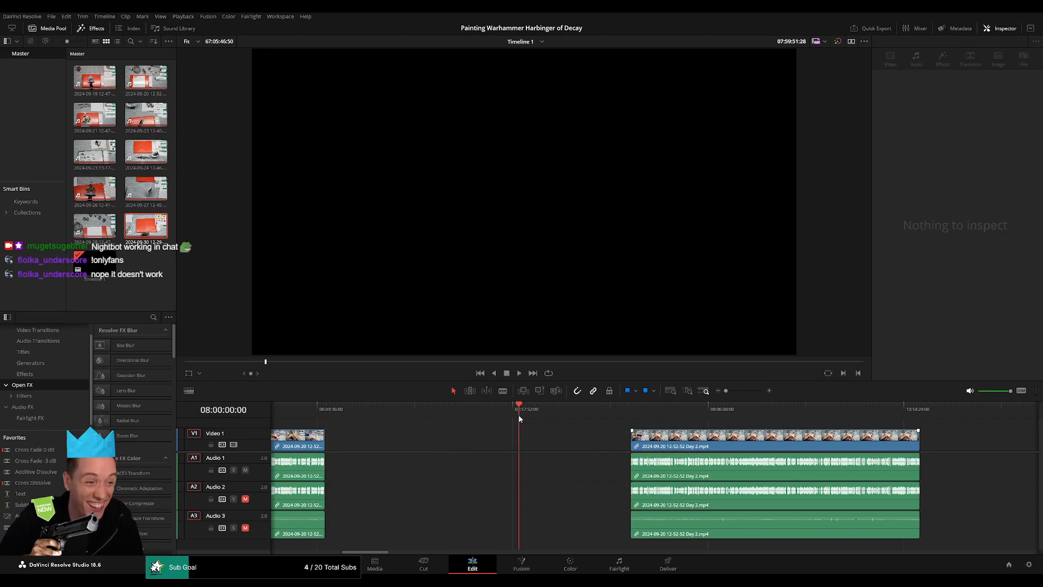
left_click_drag(675, 448, 563, 449)
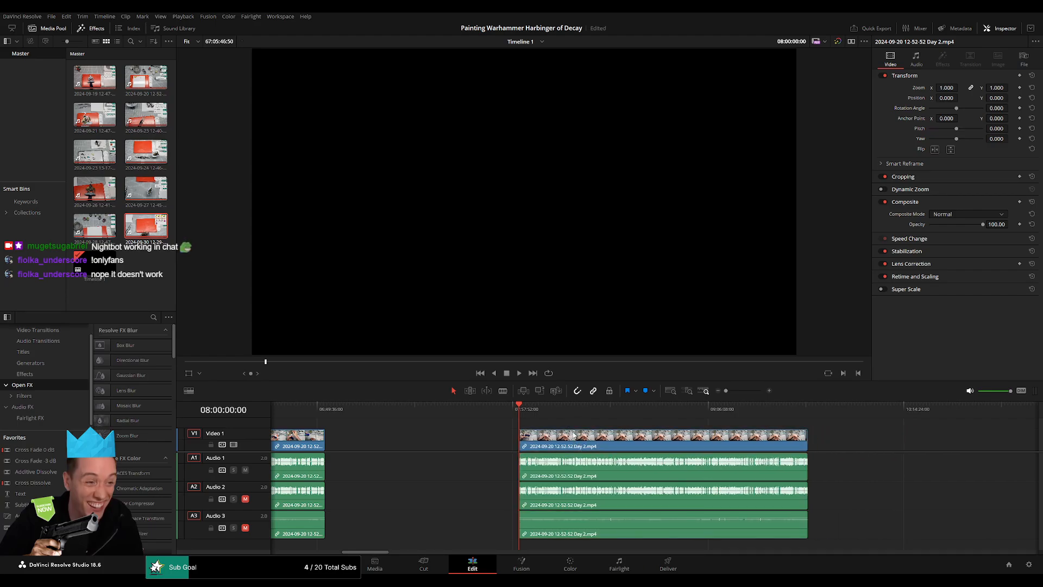
key("space")
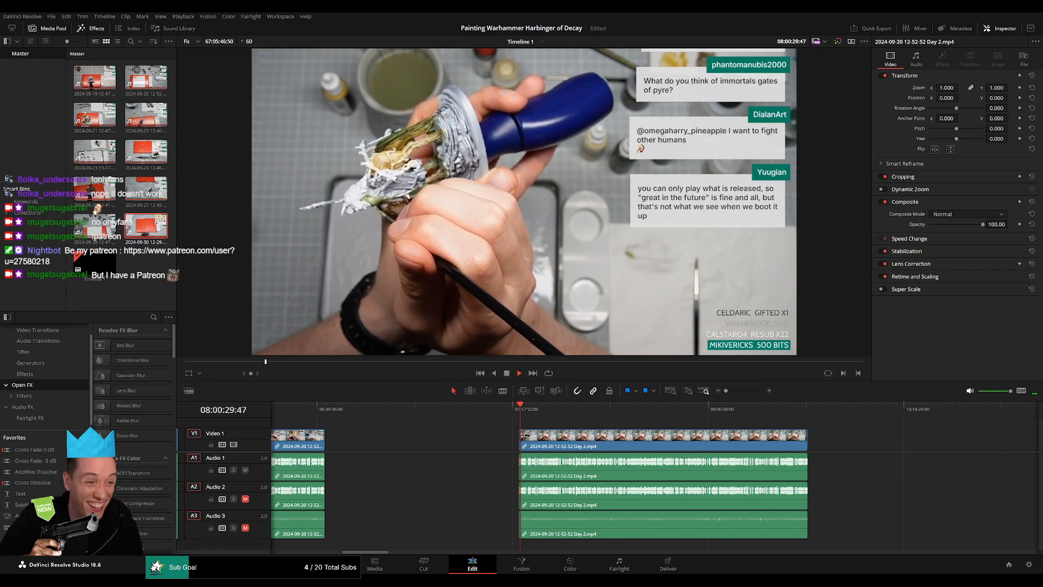
Jump ahead in the part starting at 08:00:00:00 and sample the footage around 08:51:54 to 08:52:29 for a possible ending.
scroll(558, 427, "right", 3)
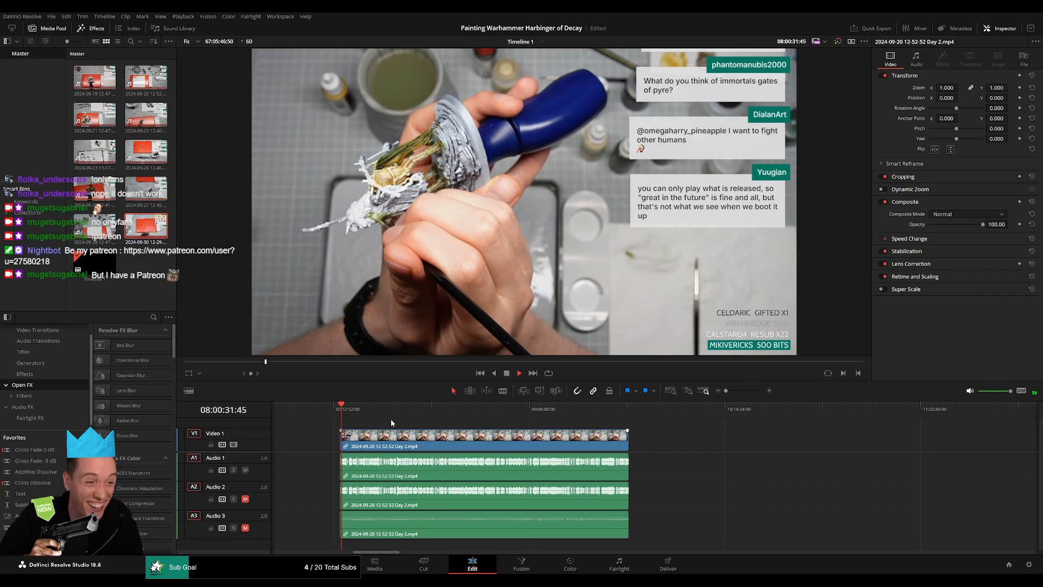
left_click_drag(350, 412, 490, 422)
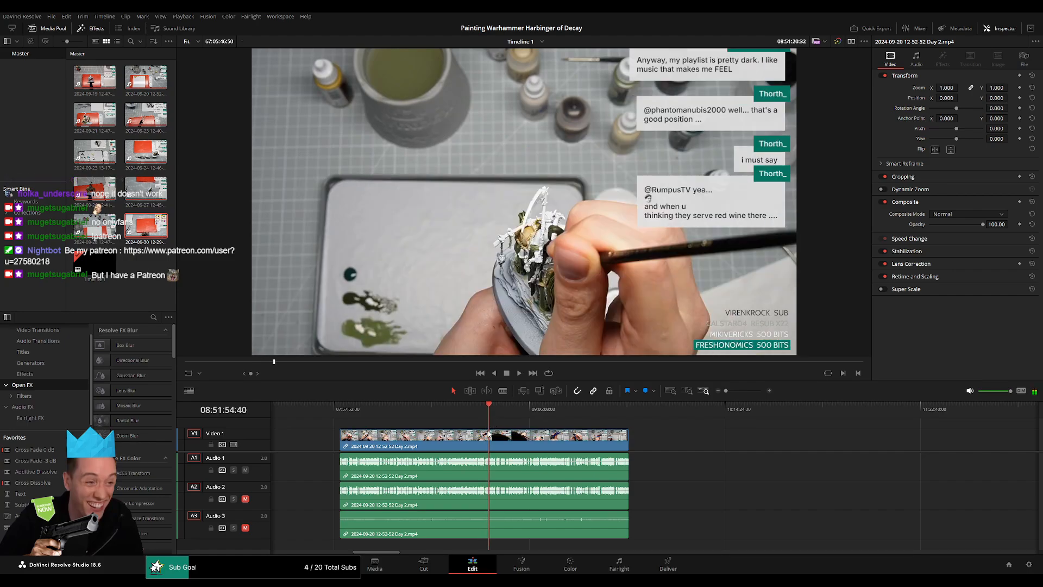
key("space")
scroll(489, 434, "up", 3)
scroll(606, 451, "down", 3)
scroll(608, 452, "up", 3)
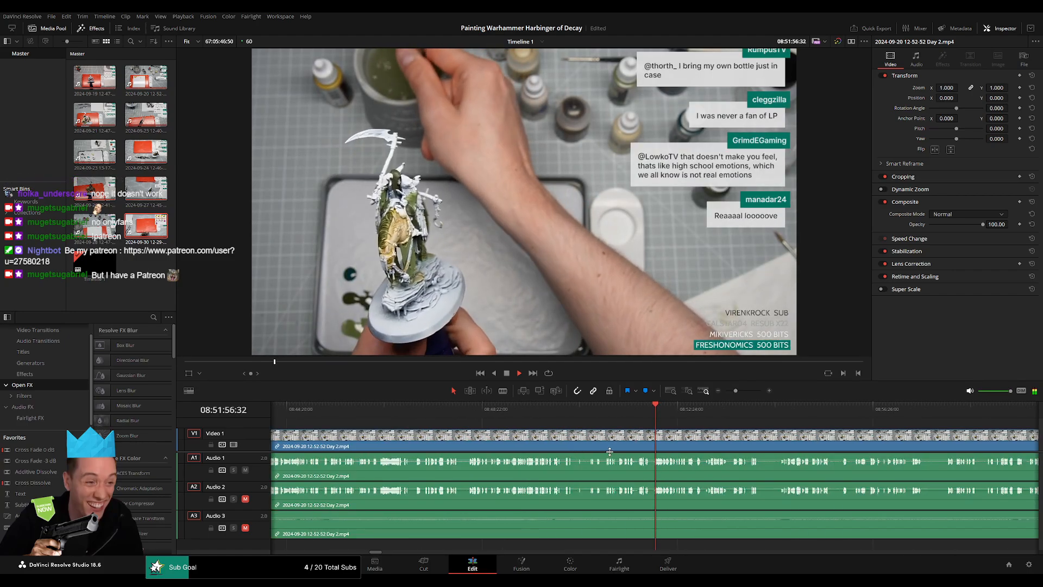
left_click_drag(576, 418, 689, 426)
key("space")
scroll(684, 451, "up", 3)
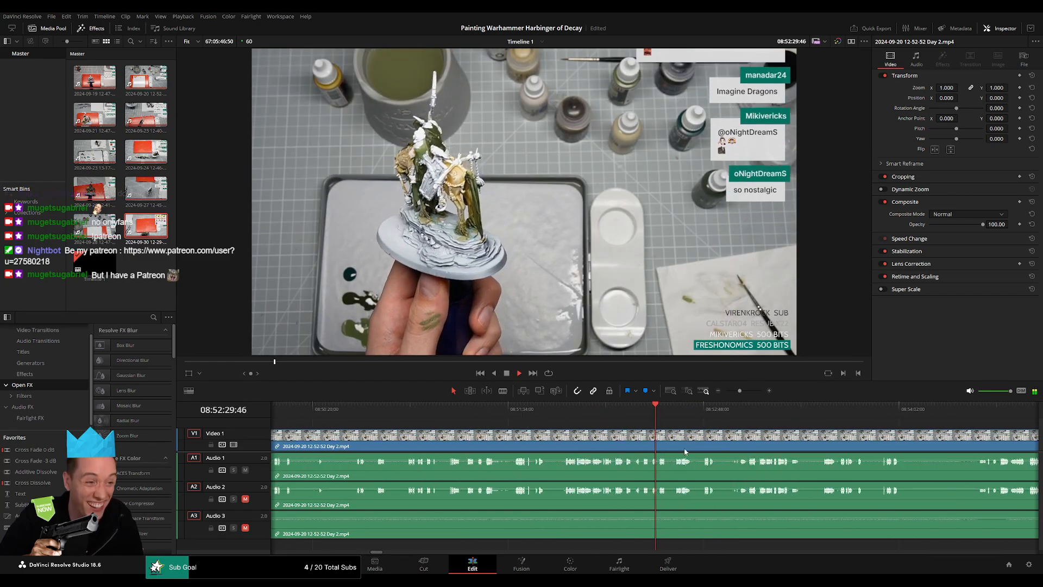
scroll(683, 451, "up", 3)
left_click(431, 416)
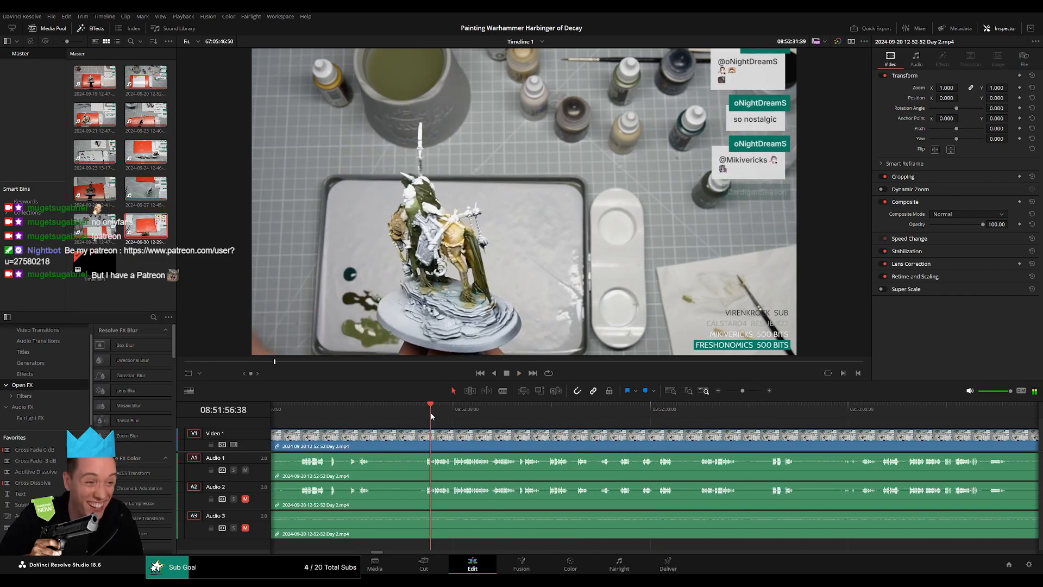
key("space")
Scan the Day 2 footage from about 08:51:56 to 08:52:40 for a pause in speech where the part can end.
scroll(685, 451, "up", 2)
scroll(641, 440, "right", 4)
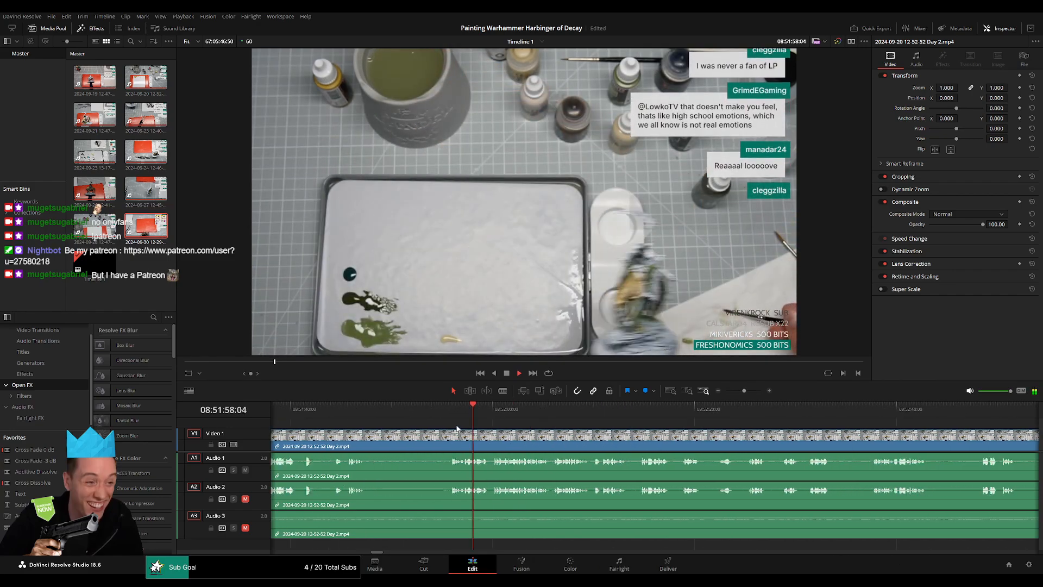
left_click(570, 413)
scroll(730, 453, "up", 3)
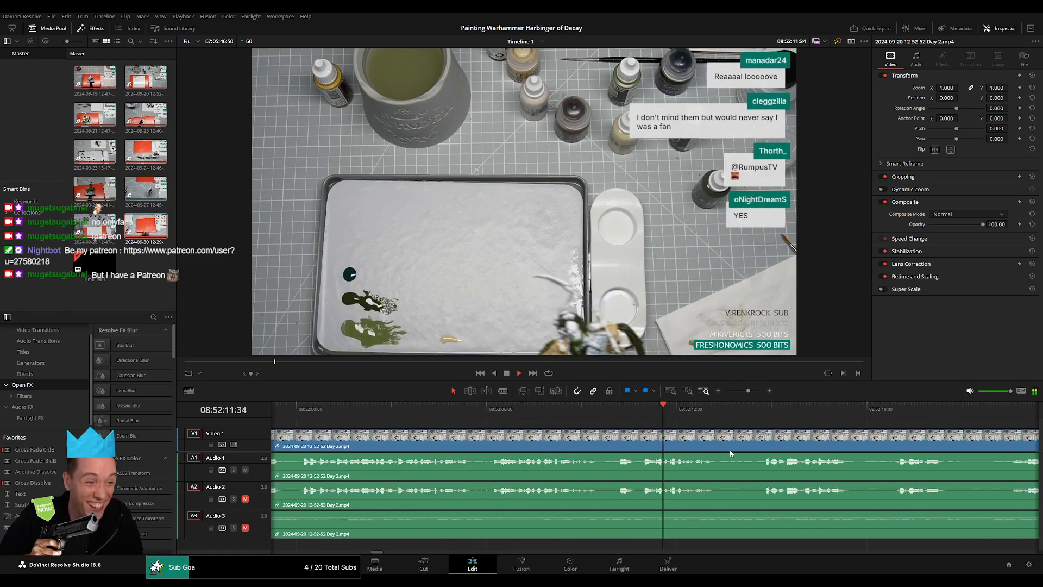
scroll(730, 453, "right", 4)
left_click(513, 412)
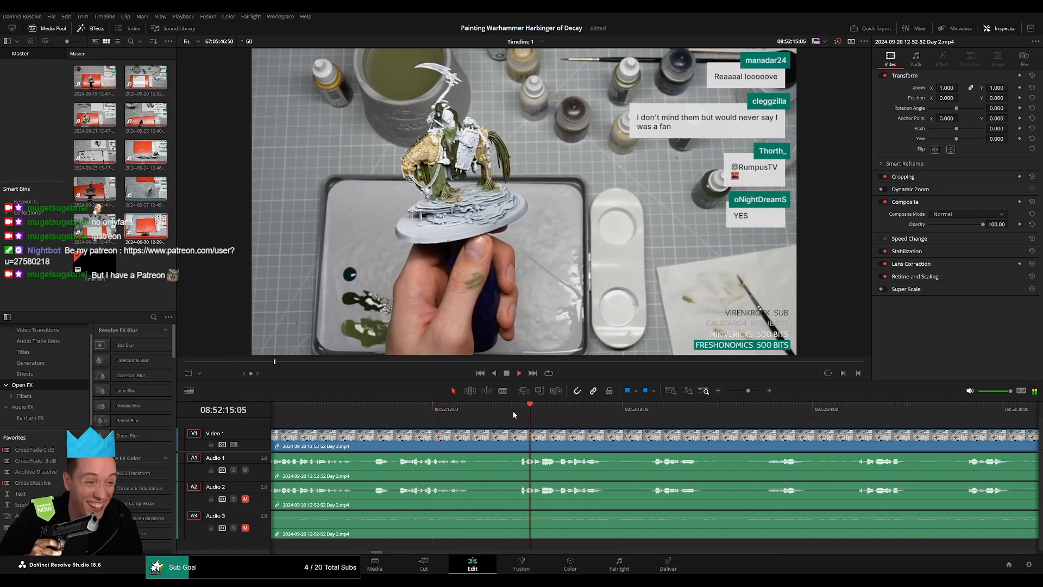
left_click(640, 412)
scroll(518, 418, "right", 3)
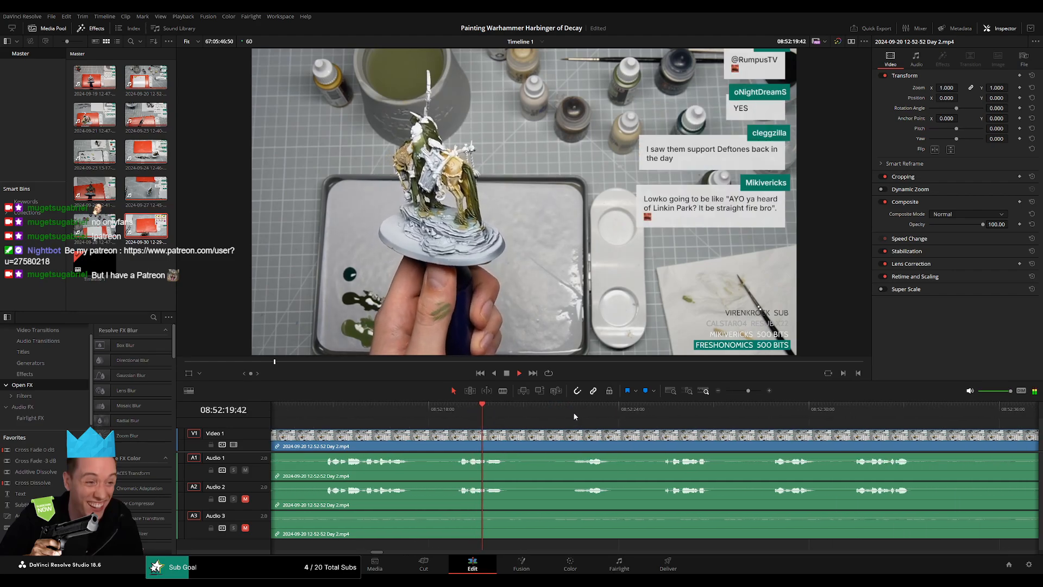
left_click(572, 412)
scroll(573, 418, "right", 2)
left_click(502, 411)
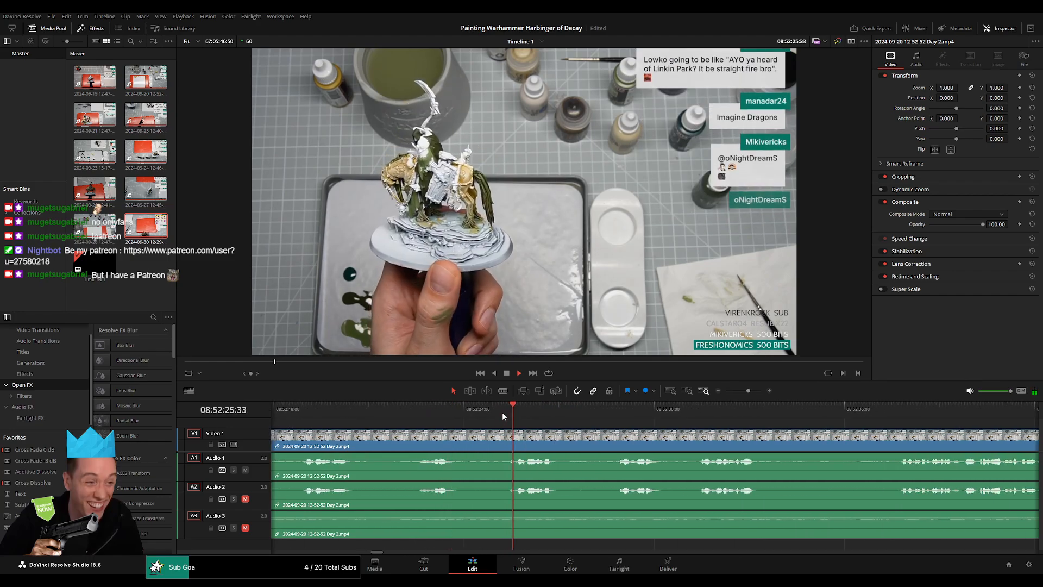
left_click(624, 415)
left_click(710, 415)
scroll(707, 418, "right", 4)
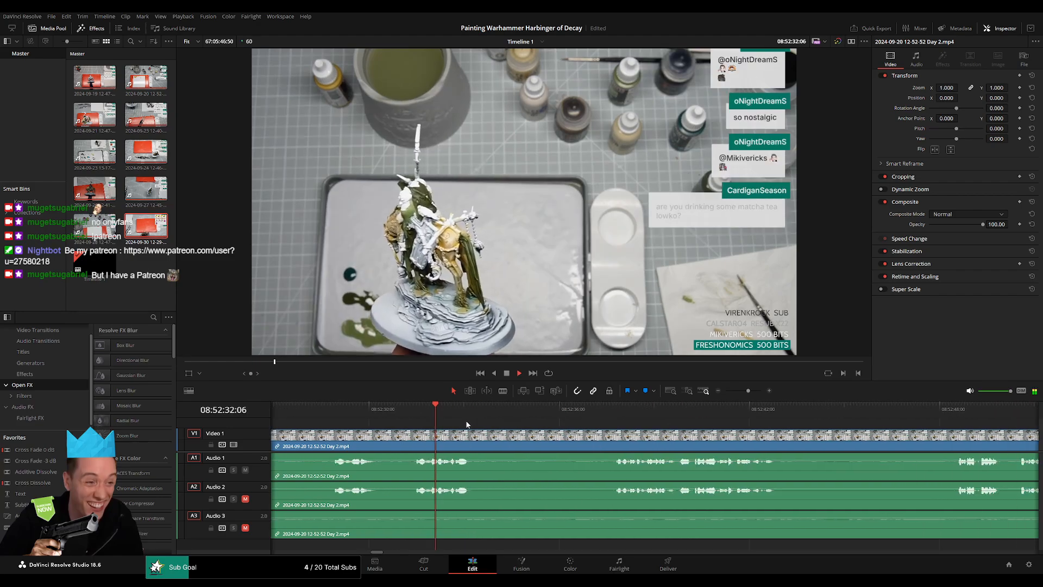
left_click(595, 413)
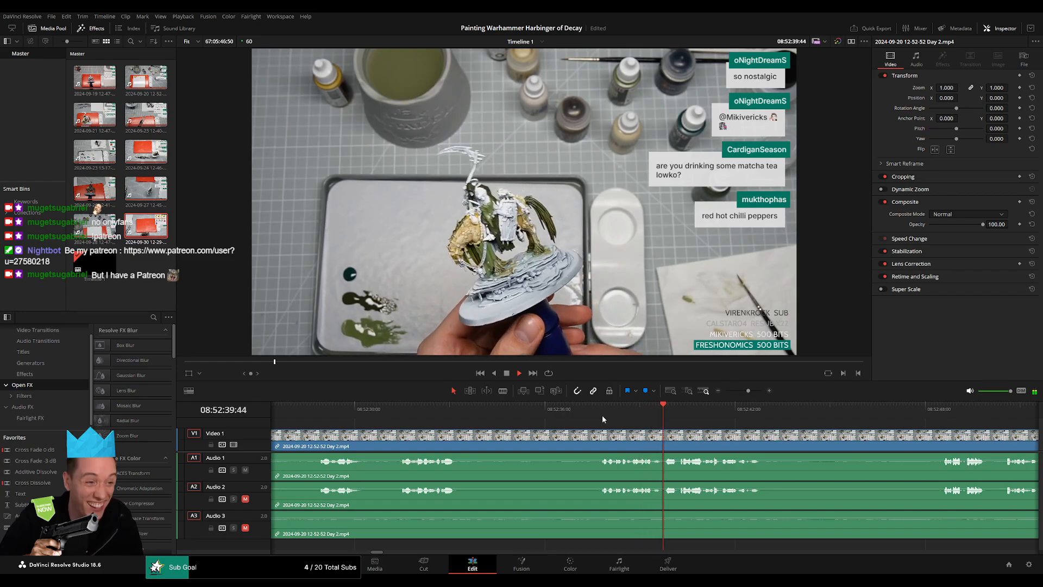
left_click(399, 410)
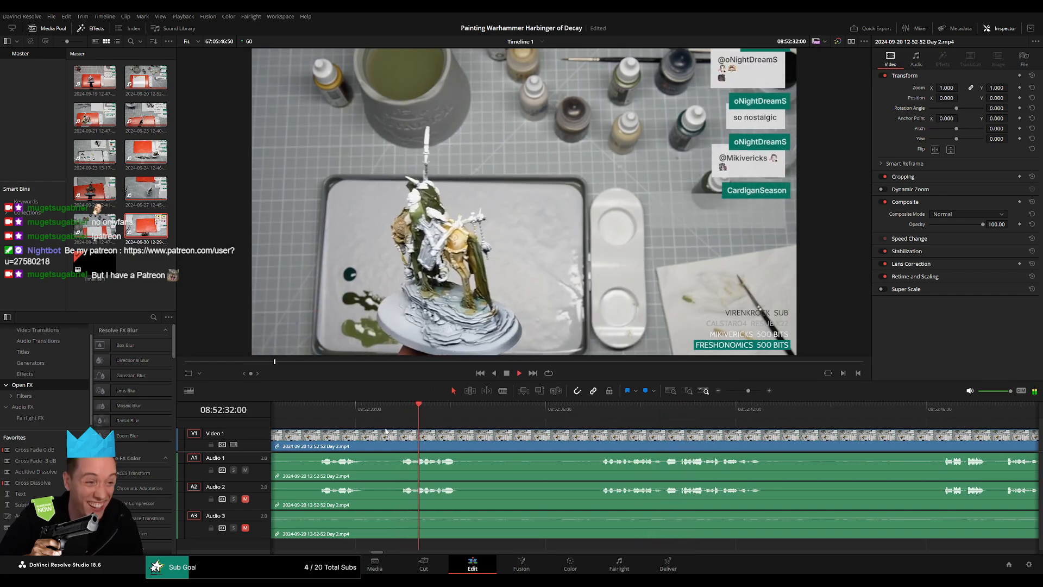
left_click(444, 420)
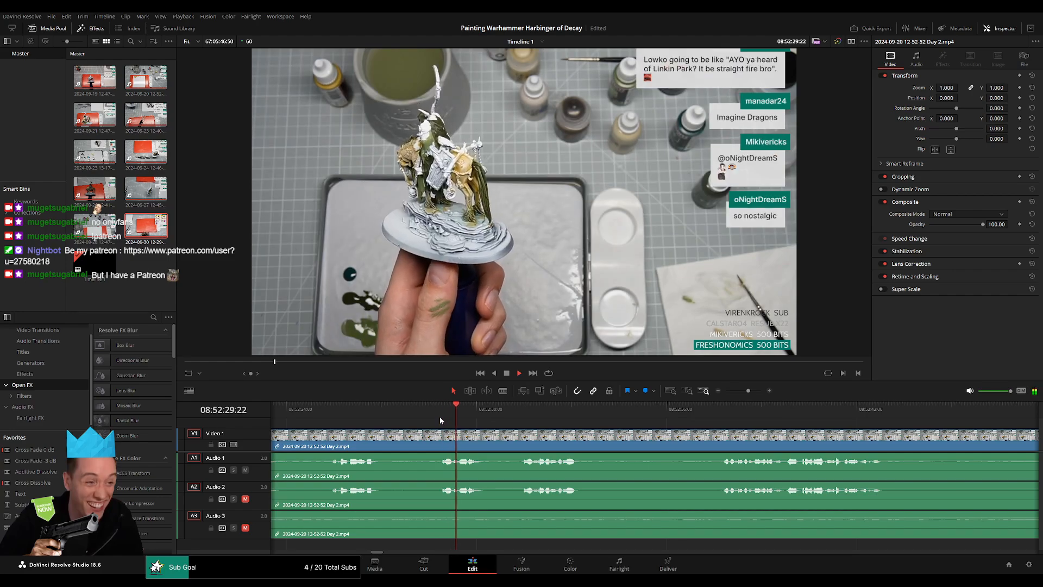
left_click(331, 419)
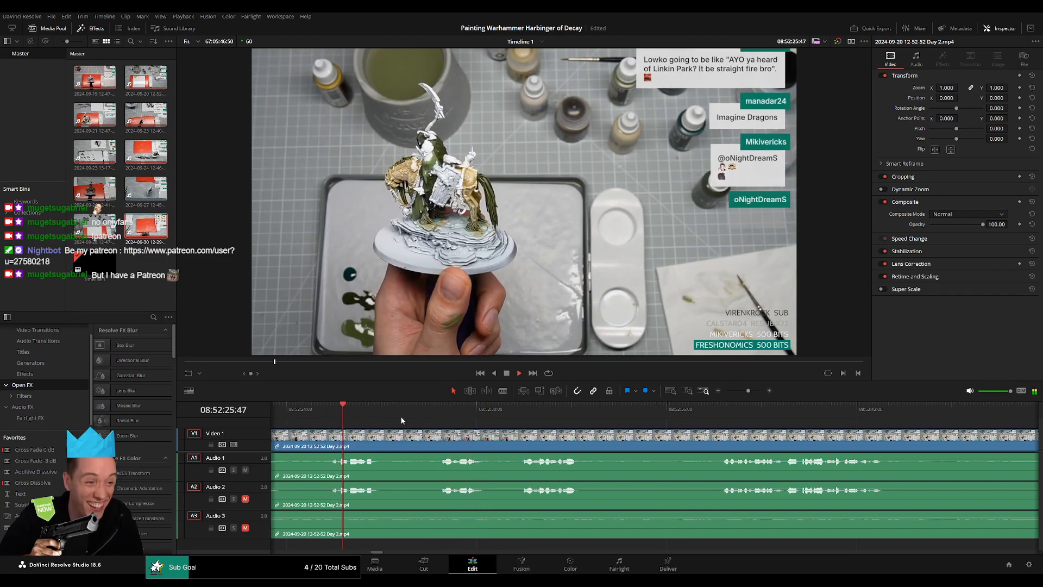
Split the clip on all tracks at 08:52:28:00, add video and audio fades on both sides of the cut, and play the result.
left_click(435, 420)
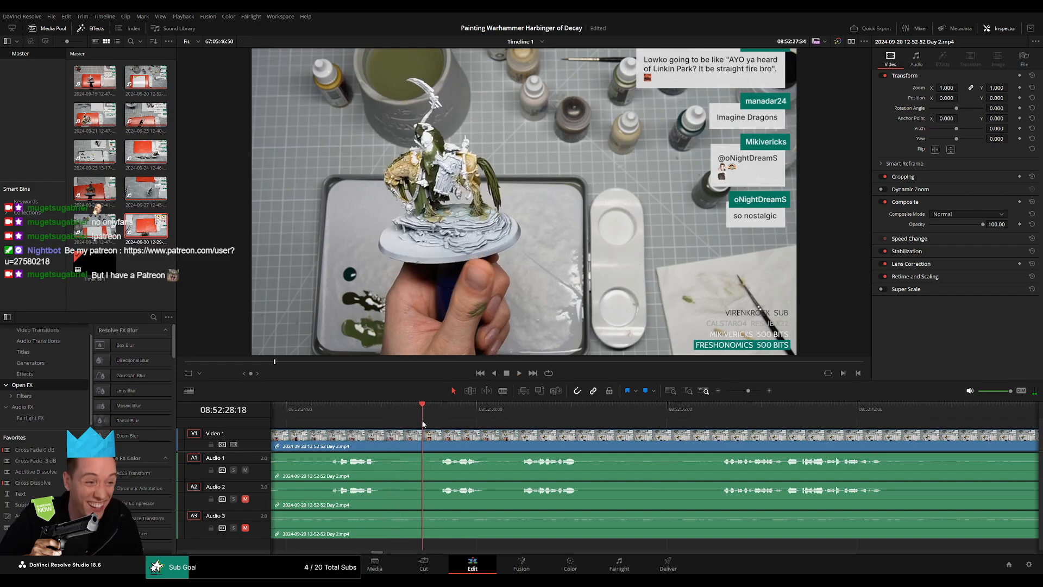
key("ctrl+b")
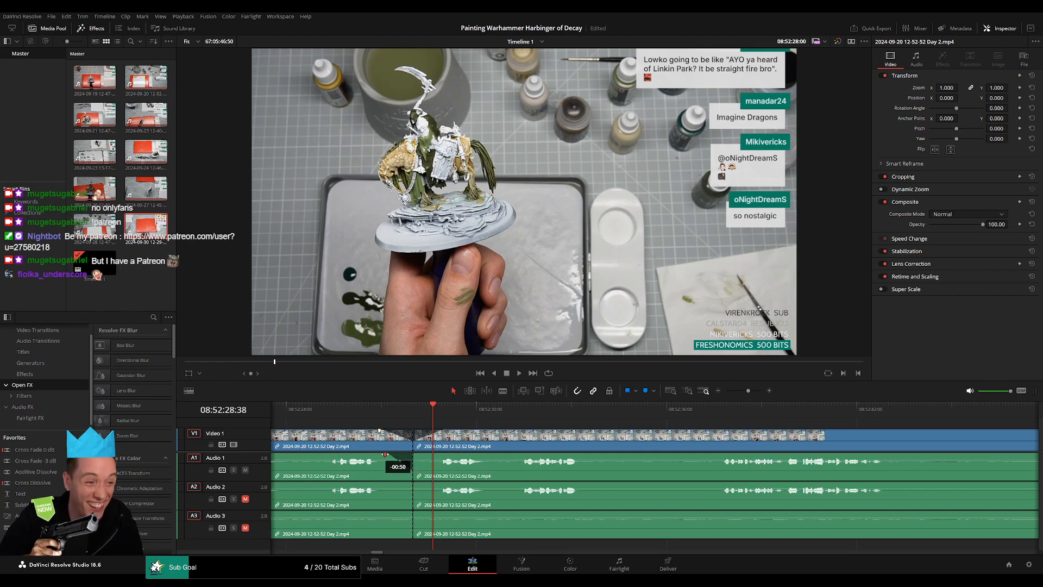
left_click_drag(385, 454, 447, 455)
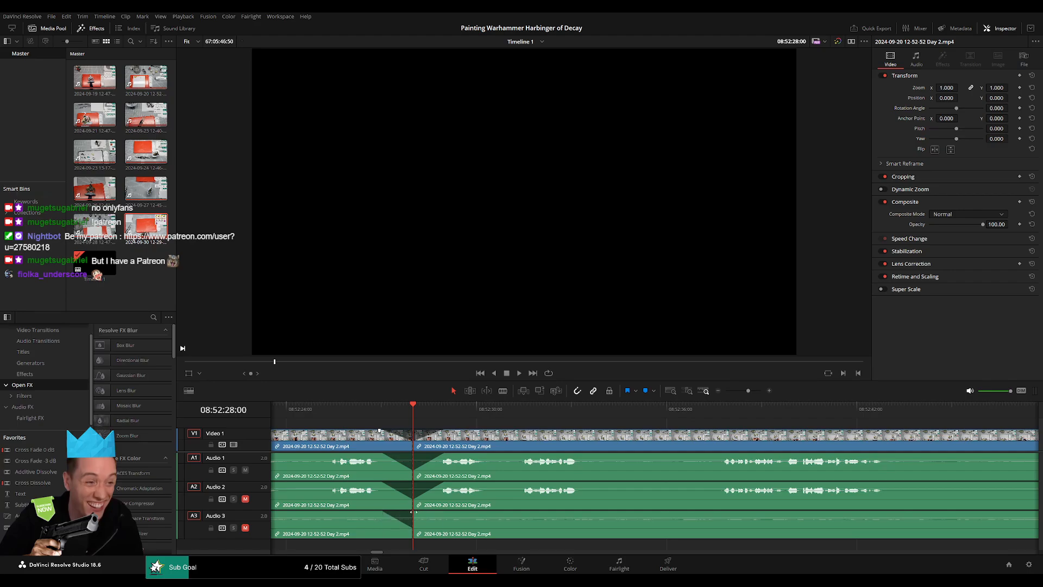
key("space")
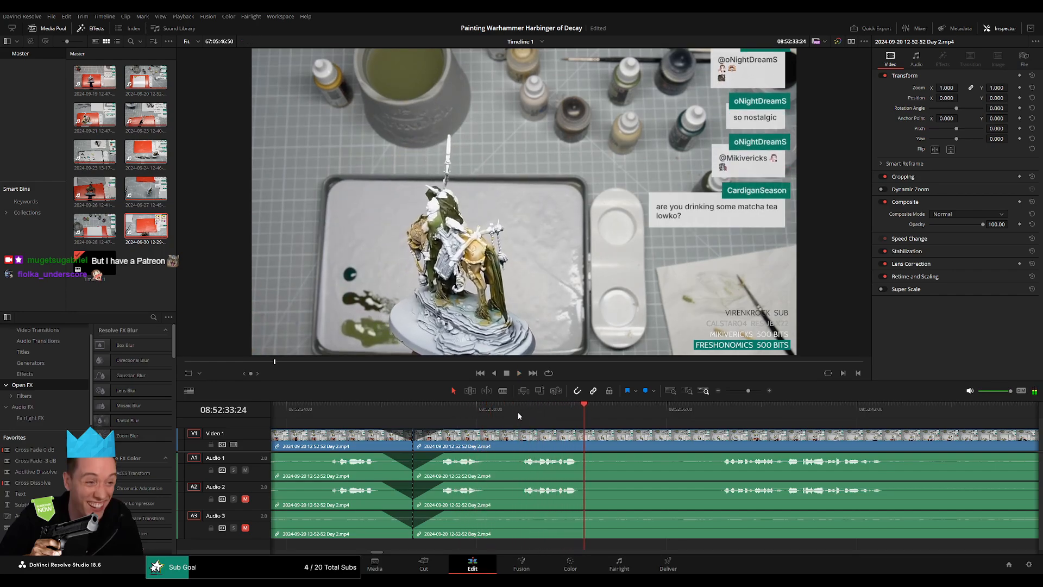
left_click(517, 412)
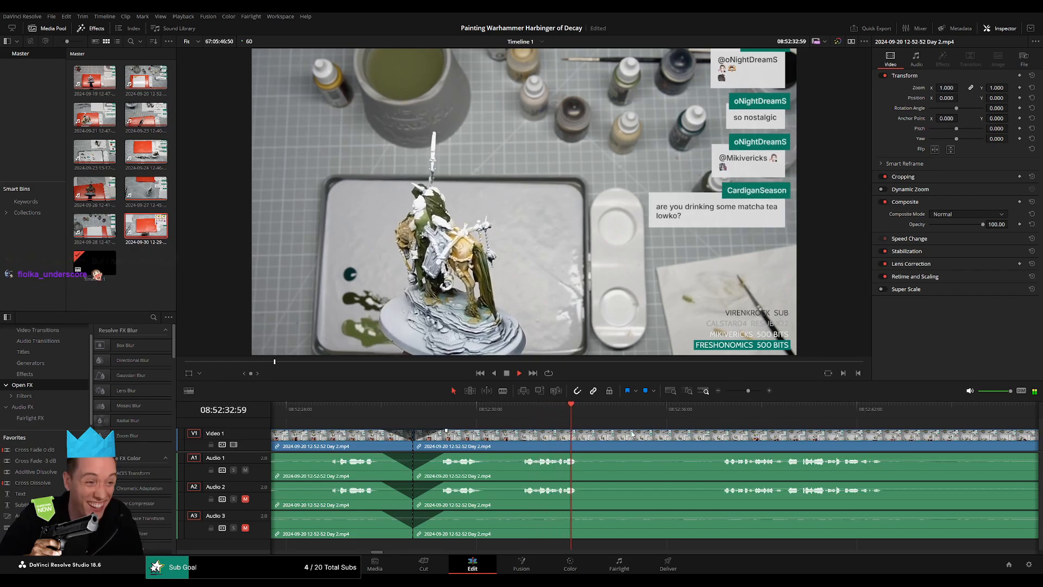
key("space")
Move the Day 2 footage after the 08:52:28:00 cut so that it starts at 10:00:00:00.
left_click_drag(746, 391, 723, 391)
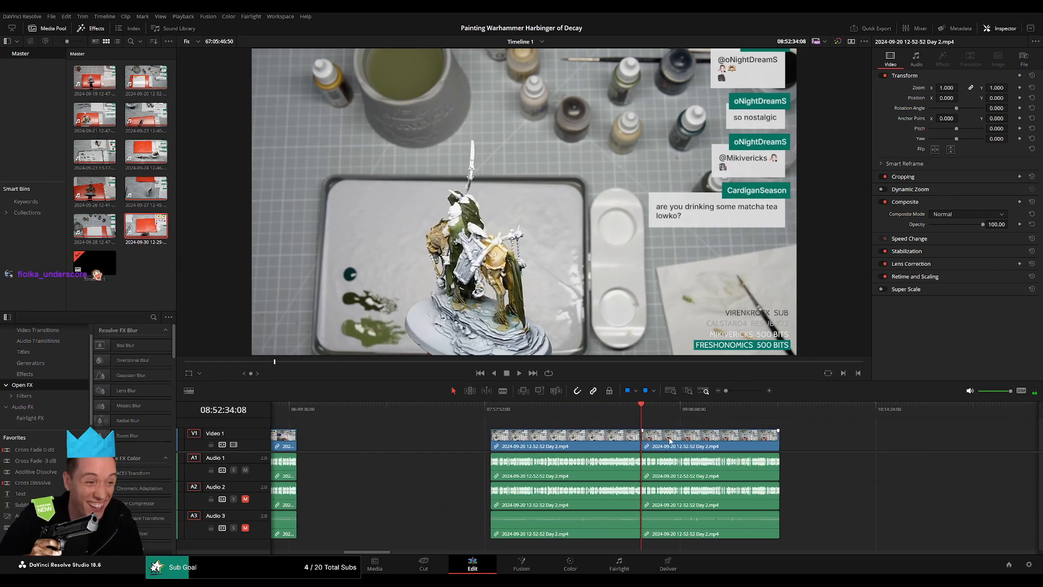
scroll(480, 436, "right", 3)
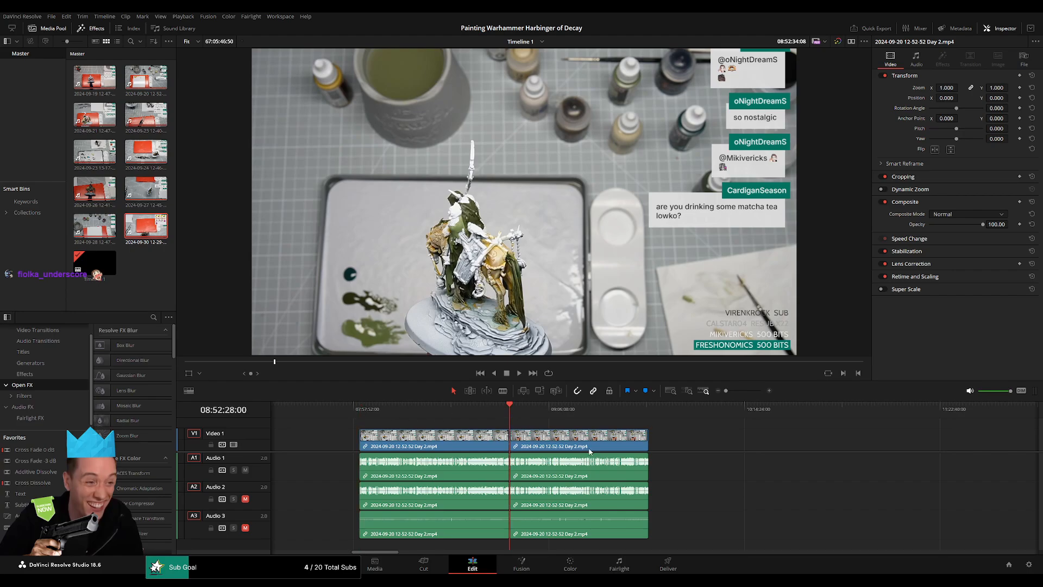
scroll(589, 451, "right", 5)
left_click_drag(386, 445, 723, 448)
left_click(471, 447)
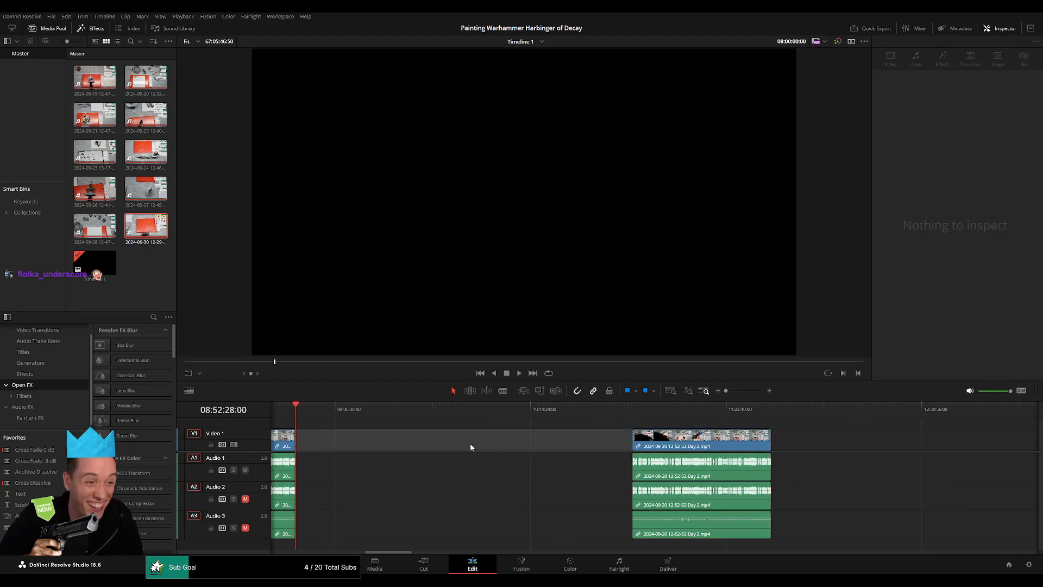
left_click(470, 448)
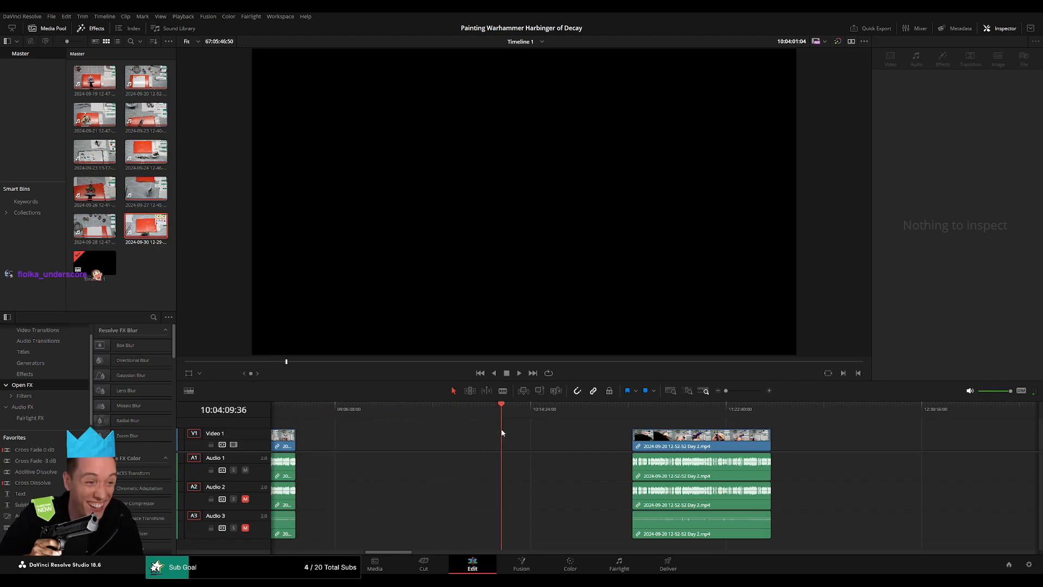
left_click_drag(501, 432, 490, 427)
scroll(489, 428, "up", 5)
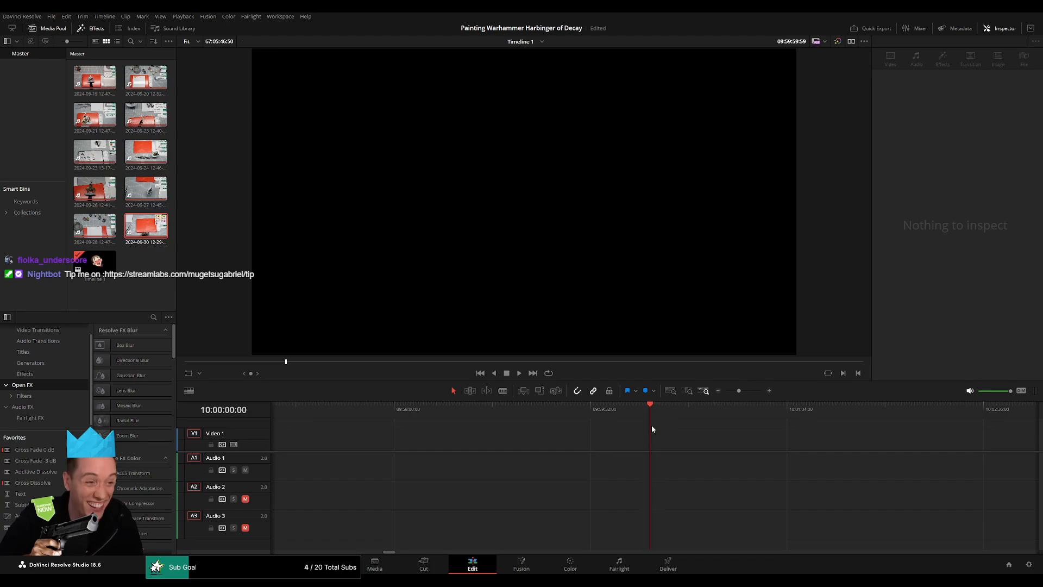
left_click_drag(739, 391, 712, 390)
left_click_drag(834, 441, 692, 441)
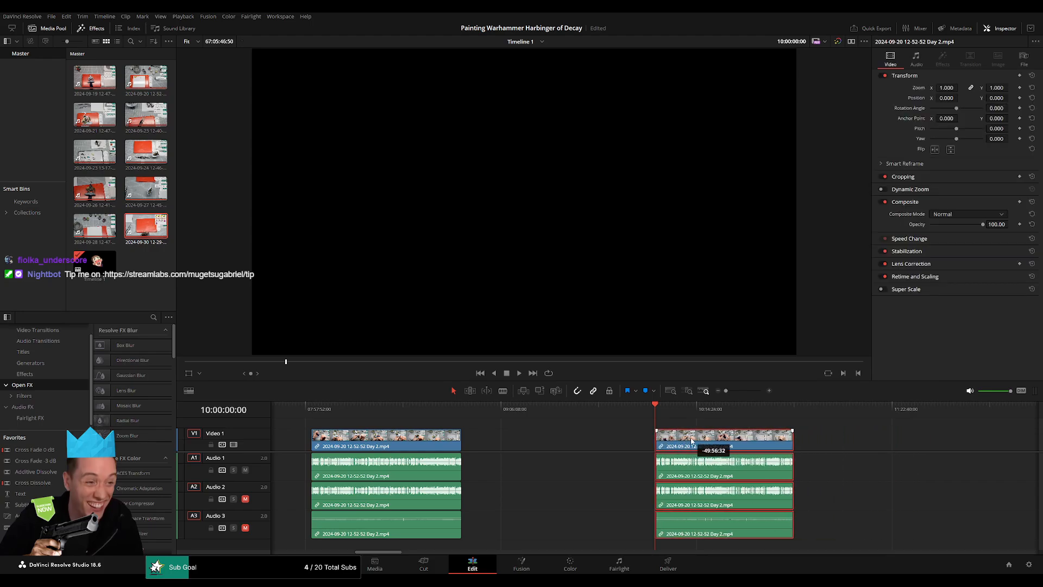
Play the opening of the part starting at 10:00:00:00 and check its footage near the end, around 10:47:24.
key("space")
left_click_drag(726, 391, 730, 391)
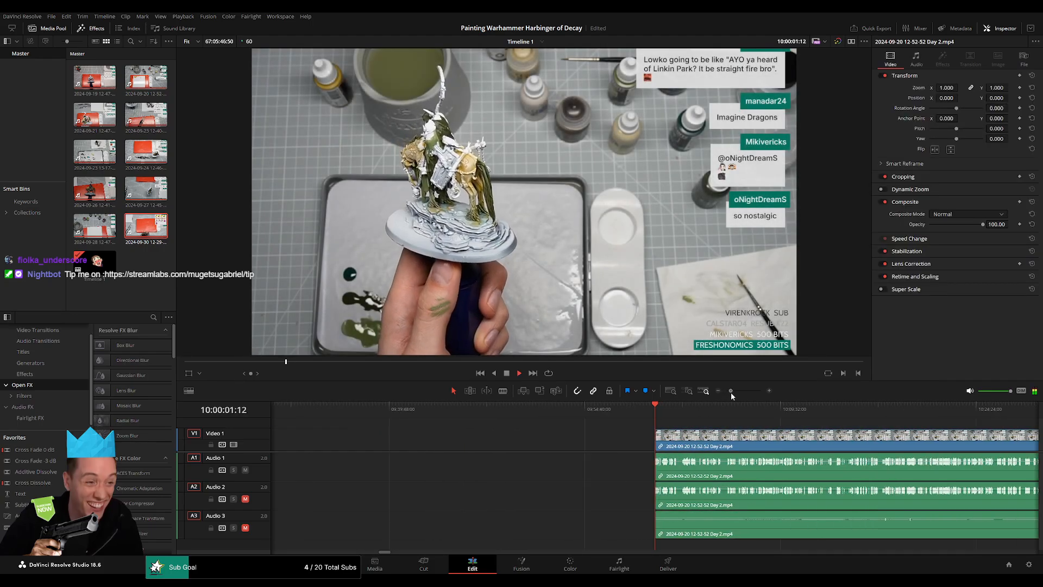
left_click_drag(784, 439, 479, 416)
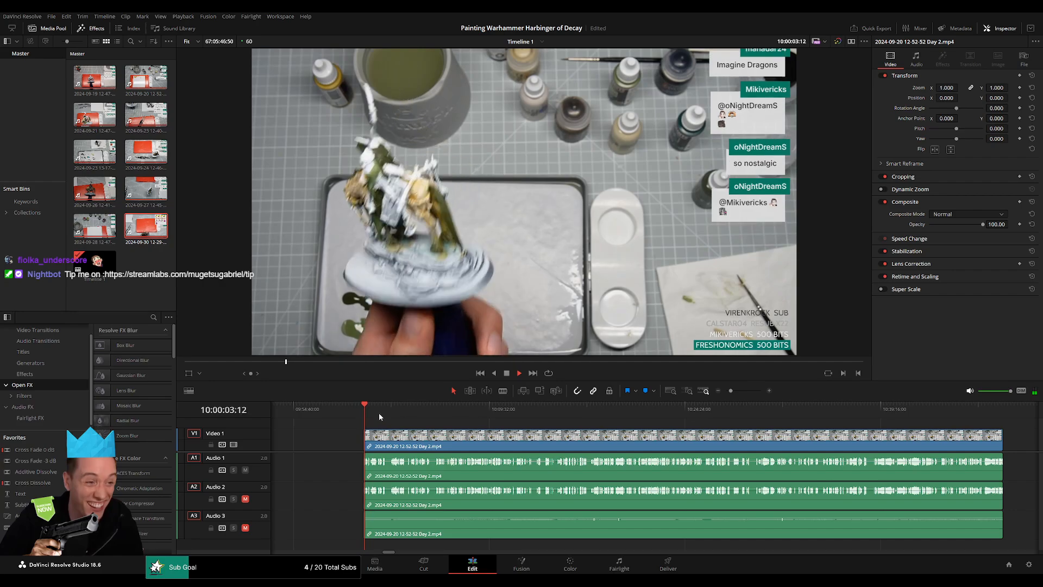
left_click_drag(379, 412, 690, 434)
left_click(675, 422)
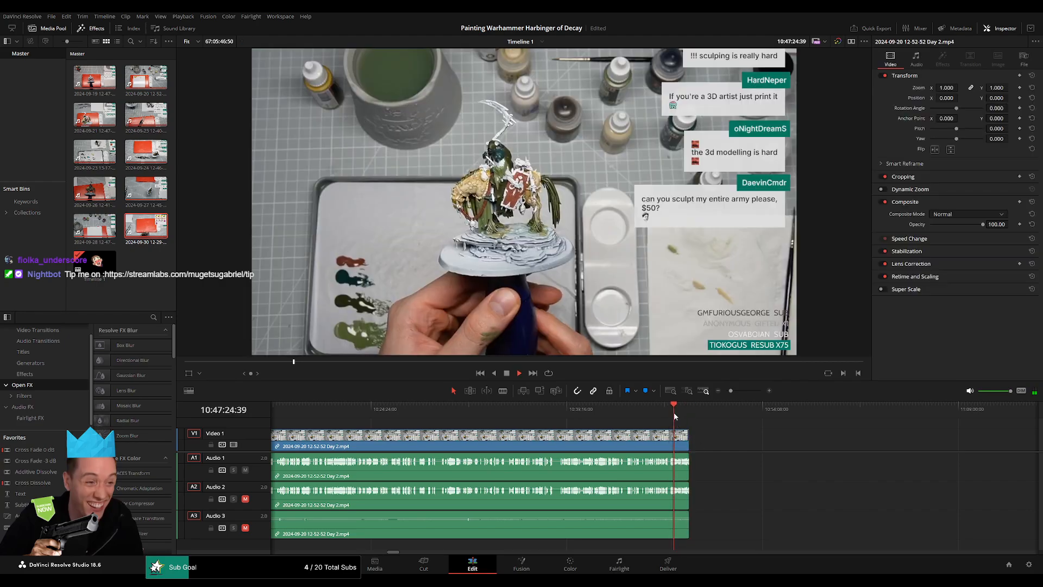
Move the Day 3 clip directly behind the end of the Day 2 clip and add video and audio transitions where they join.
left_click(707, 392)
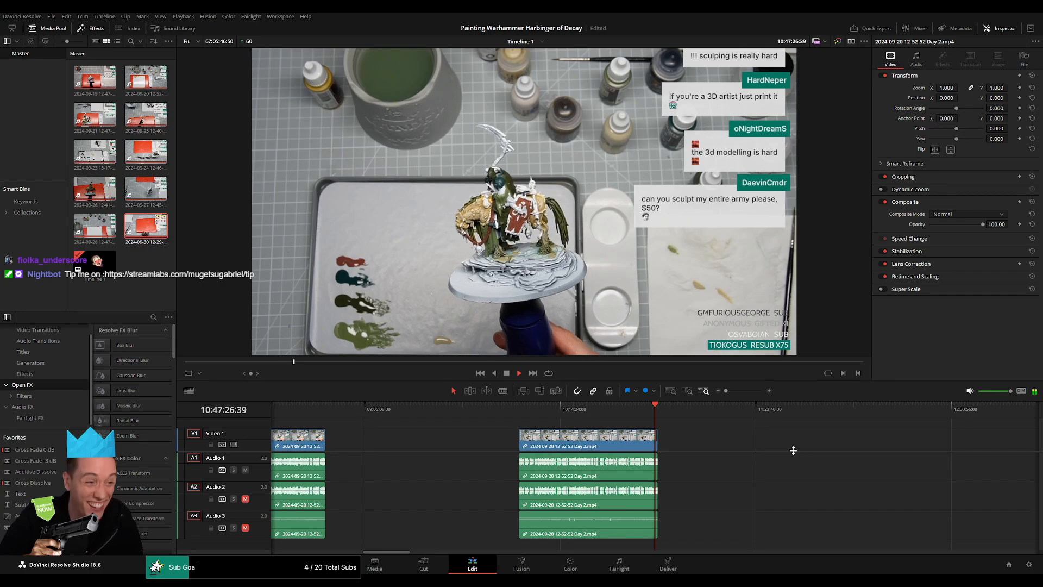
left_click_drag(792, 449, 527, 445)
key("space")
scroll(709, 446, "right", 5)
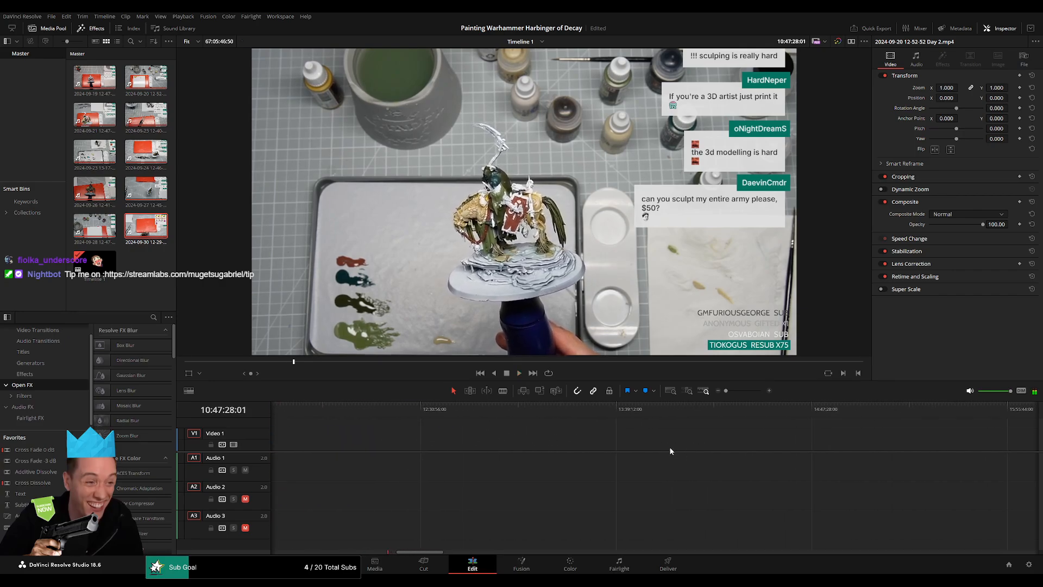
left_click_drag(1000, 447, 525, 446)
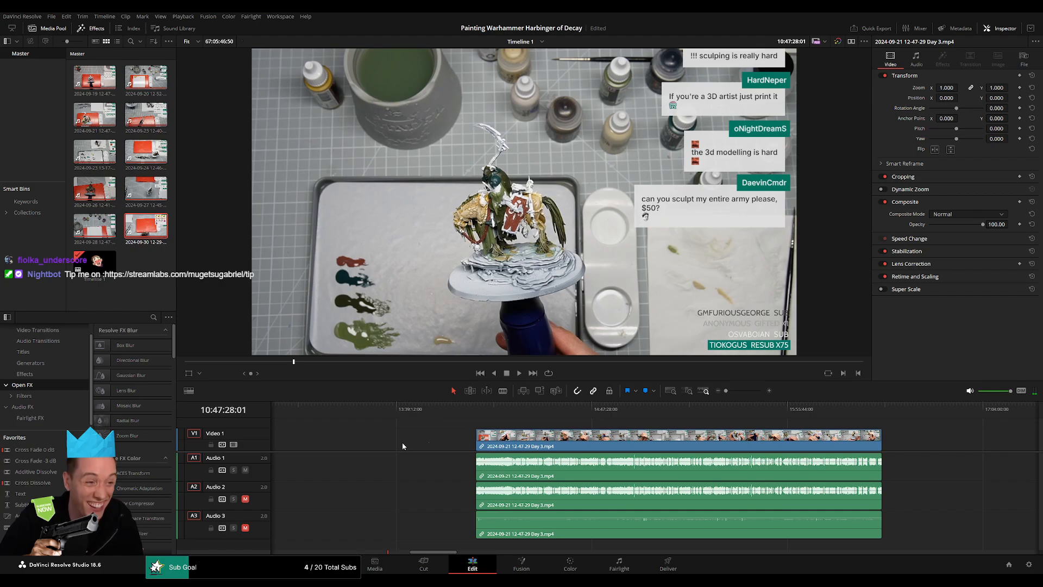
left_click_drag(343, 444, 740, 441)
left_click_drag(920, 448, 474, 446)
key("space")
left_click_drag(726, 391, 741, 394)
left_click(916, 416)
left_click_drag(918, 425, 922, 430)
scroll(870, 440, "up", 4)
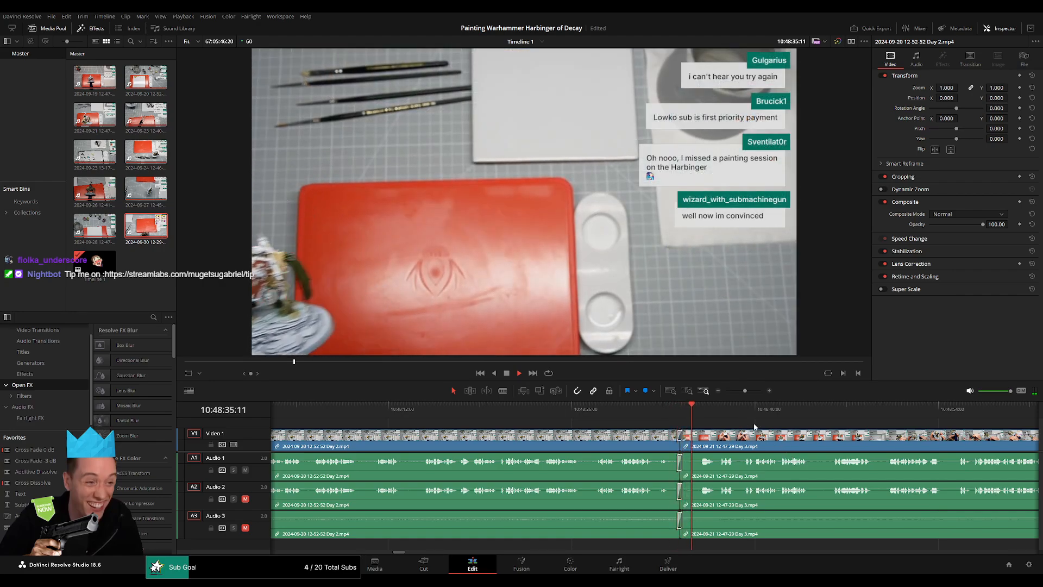
Examine the opening of the Day 3 clip from 10:48:35 to about 10:52:24 for a pause suitable for a cut.
scroll(844, 448, "right", 6)
left_click(691, 414)
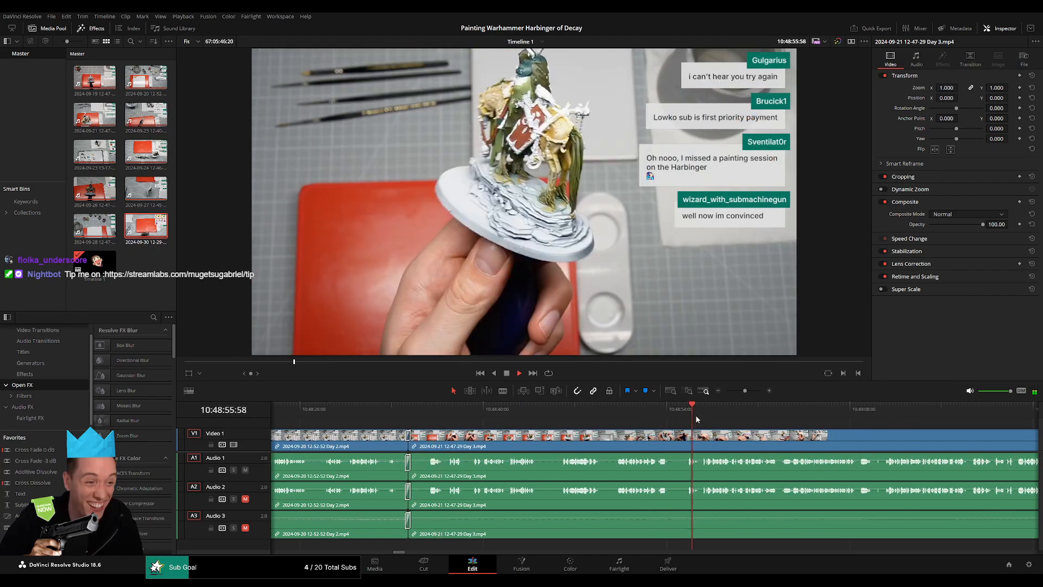
scroll(647, 438, "right", 1)
scroll(647, 438, "right", 4)
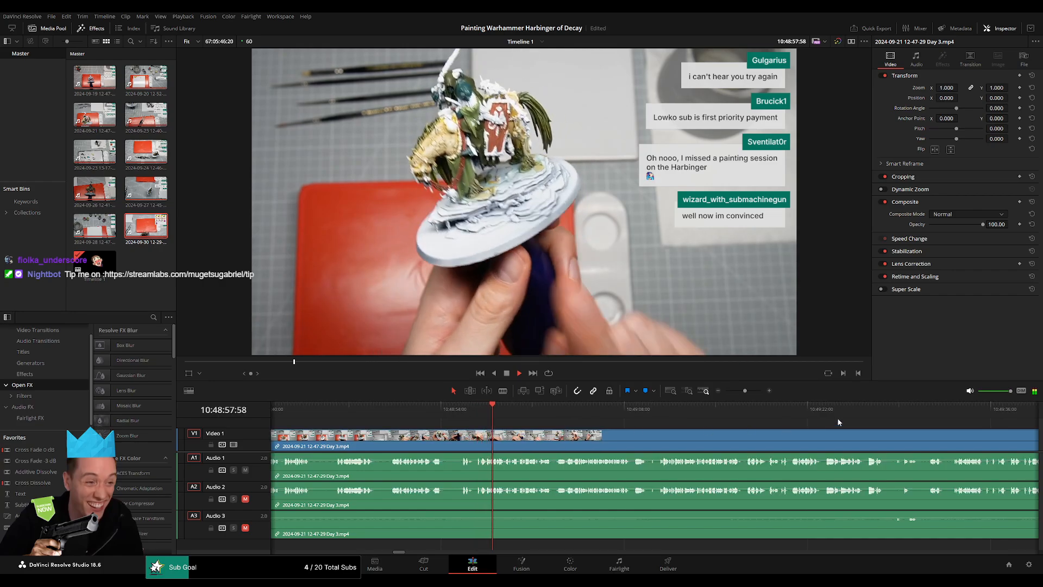
left_click(934, 414)
scroll(957, 441, "right", 3)
left_click(733, 411)
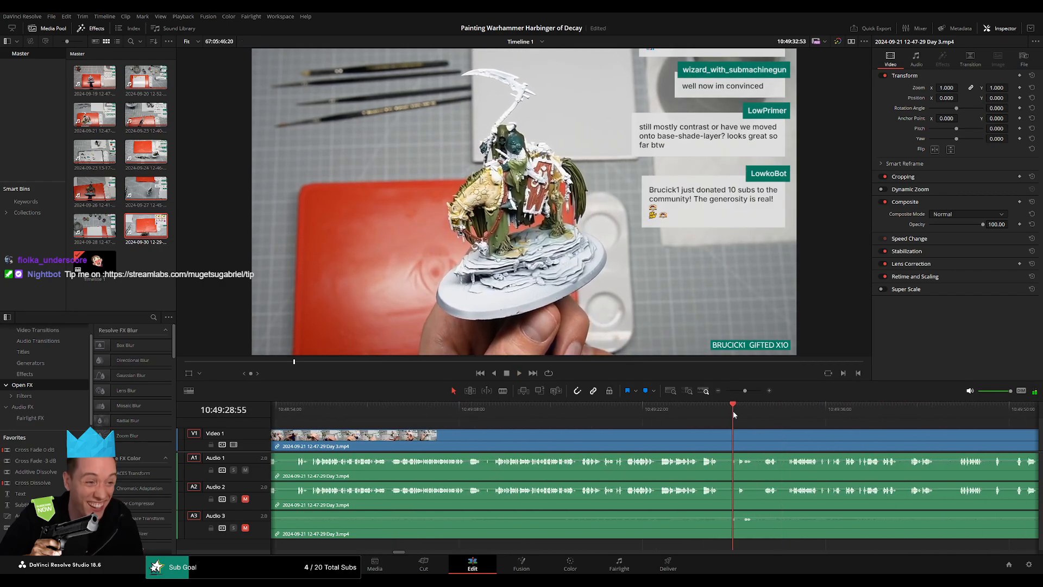
scroll(661, 425, "right", 3)
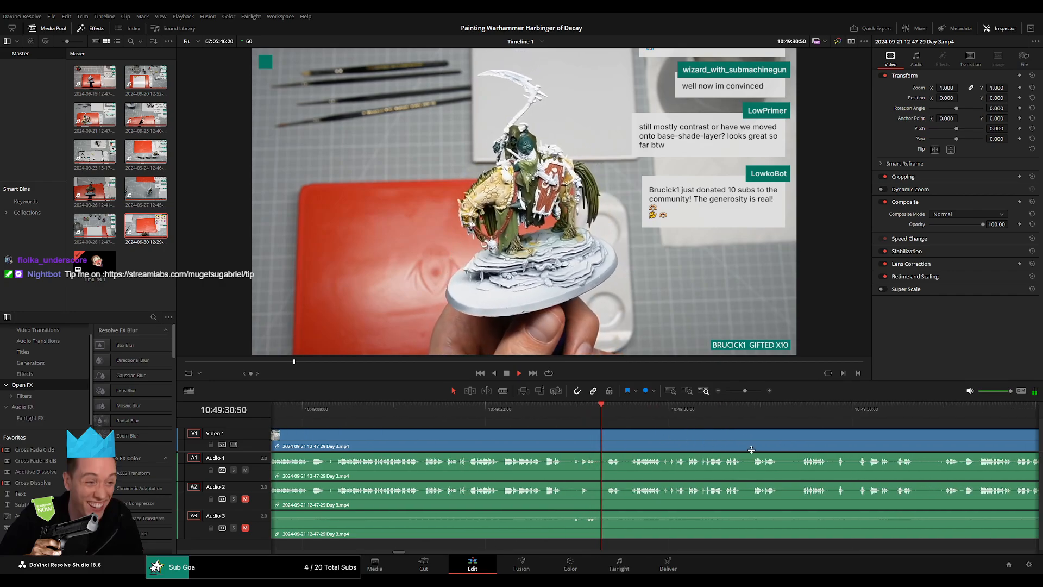
scroll(669, 444, "right", 4)
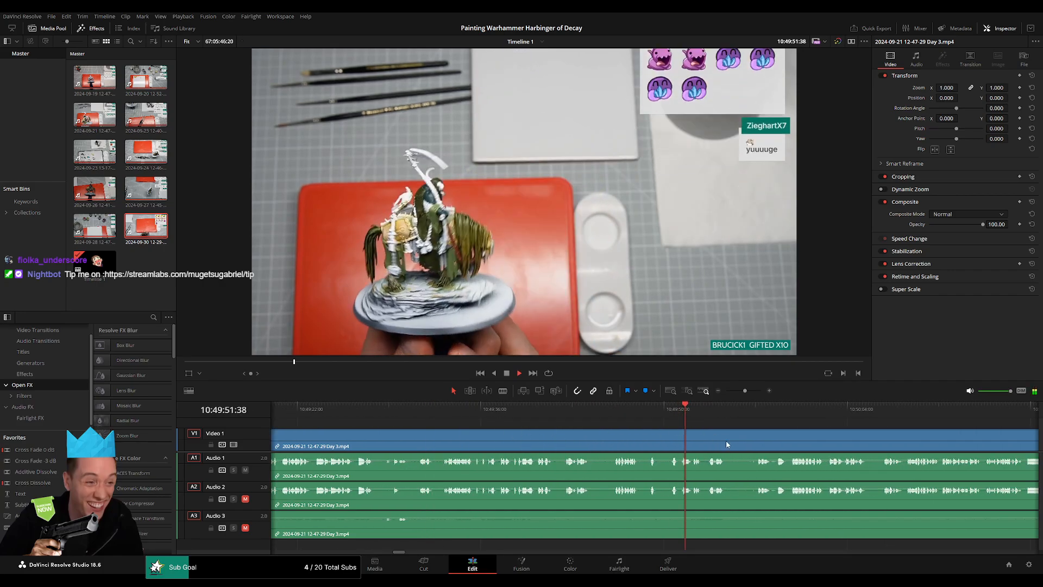
scroll(598, 441, "right", 4)
left_click(520, 409)
scroll(648, 451, "right", 3)
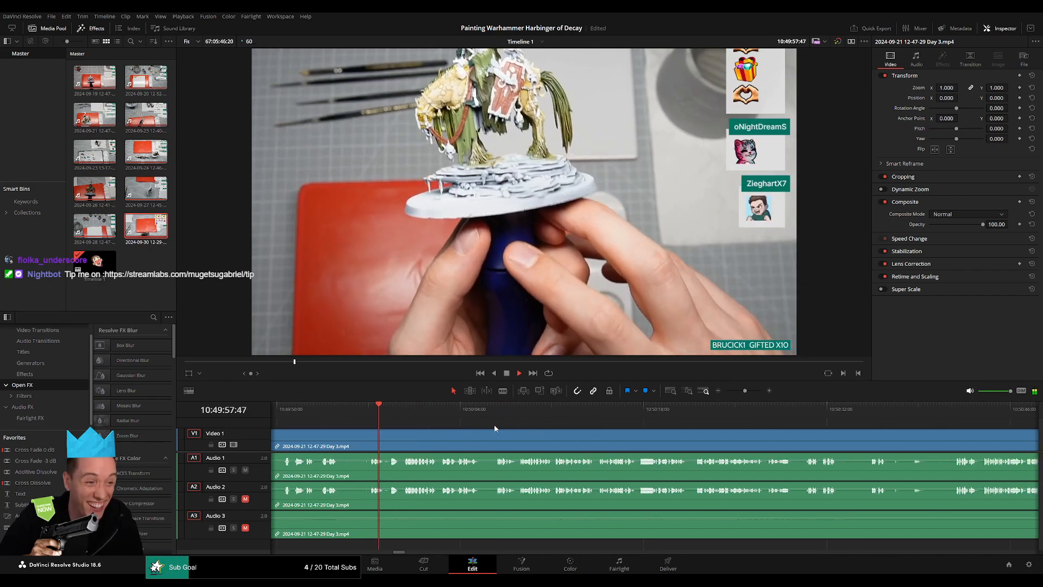
left_click(782, 413)
left_click(809, 415)
scroll(579, 430, "right", 4)
scroll(641, 429, "right", 2)
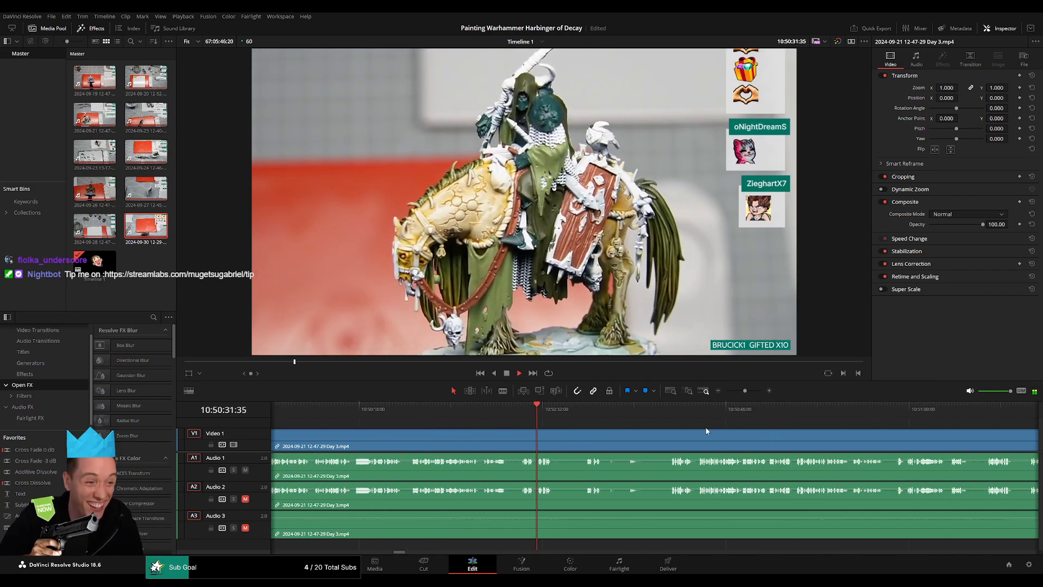
left_click(899, 414)
scroll(553, 430, "right", 7)
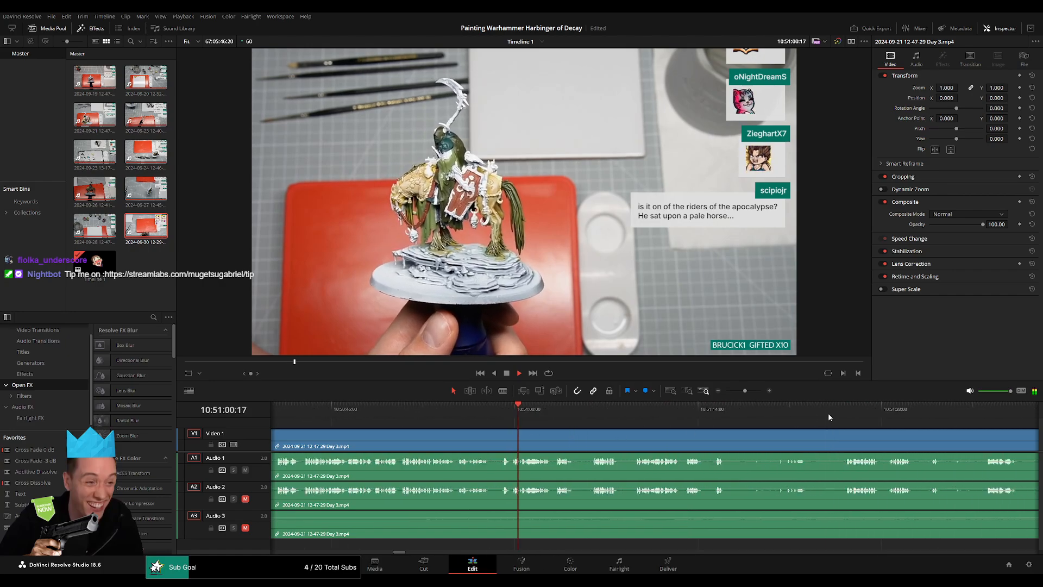
left_click(842, 416)
scroll(845, 433, "right", 5)
left_click(799, 414)
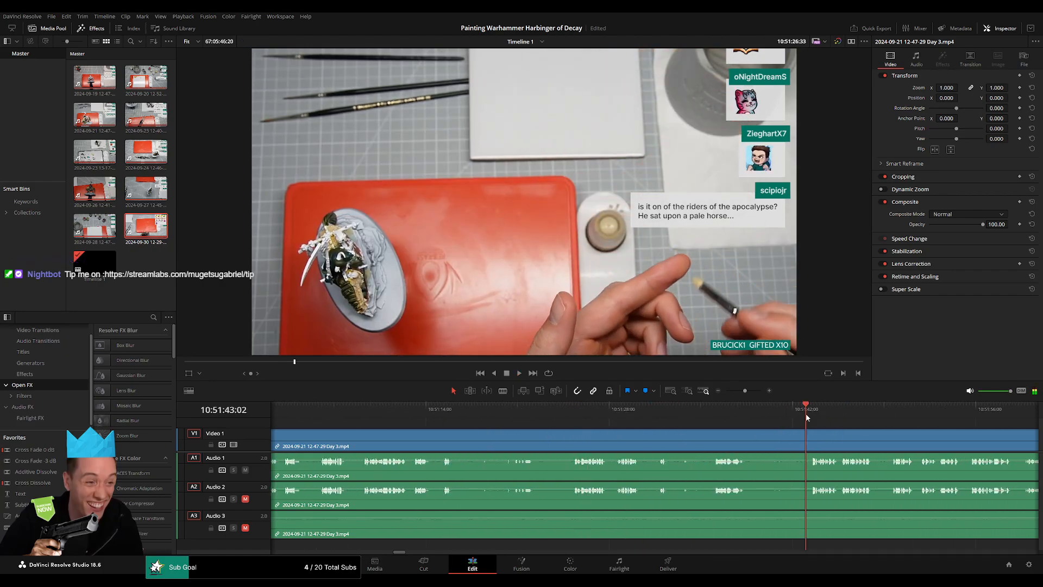
scroll(672, 429, "right", 5)
left_click(674, 410)
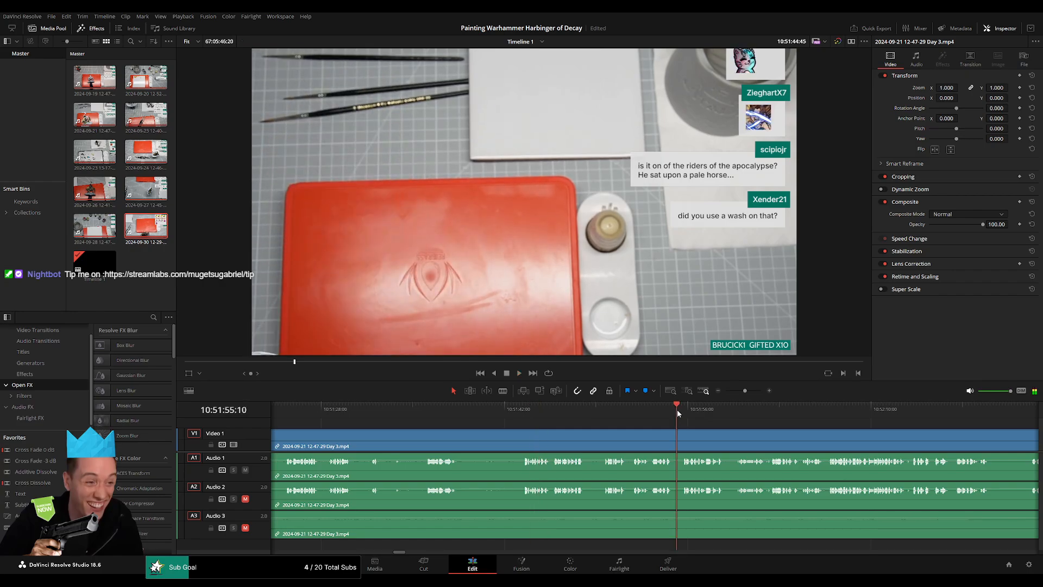
scroll(592, 421, "right", 3)
left_click(575, 407)
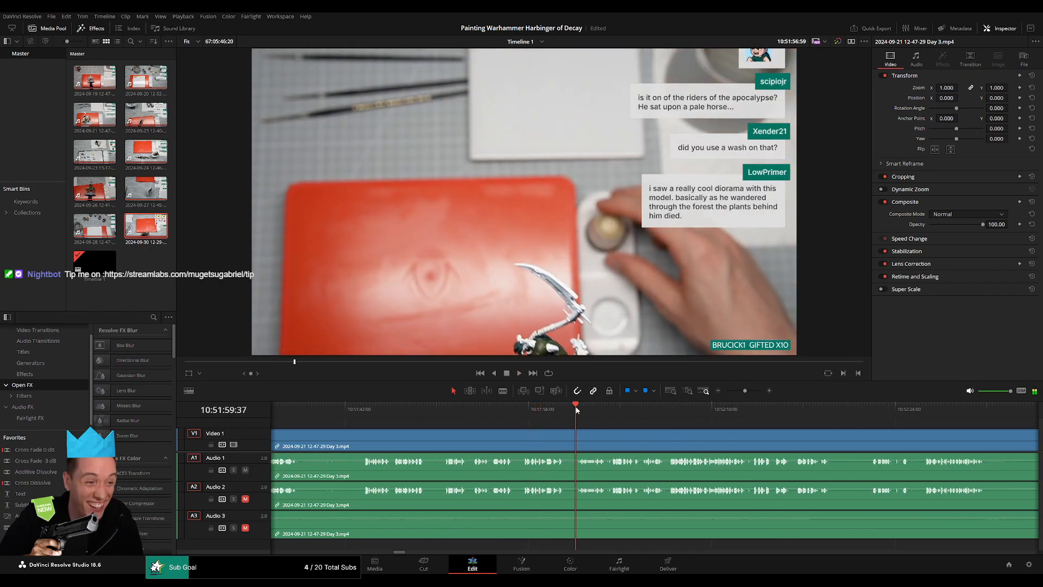
left_click(863, 413)
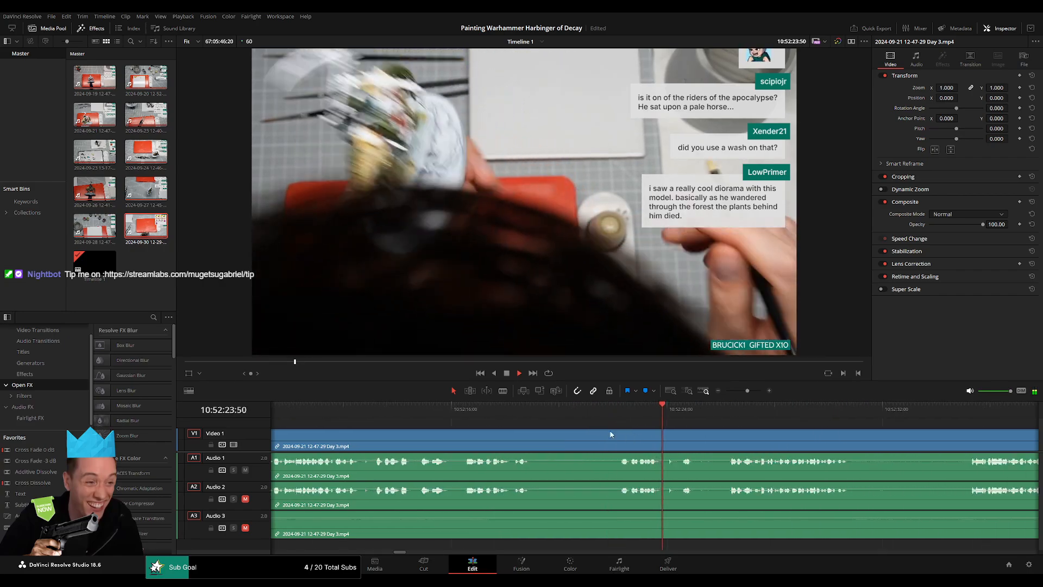
Split the Day 3 clip on all tracks in the quiet passage at 10:52:21:00.
left_click(513, 409)
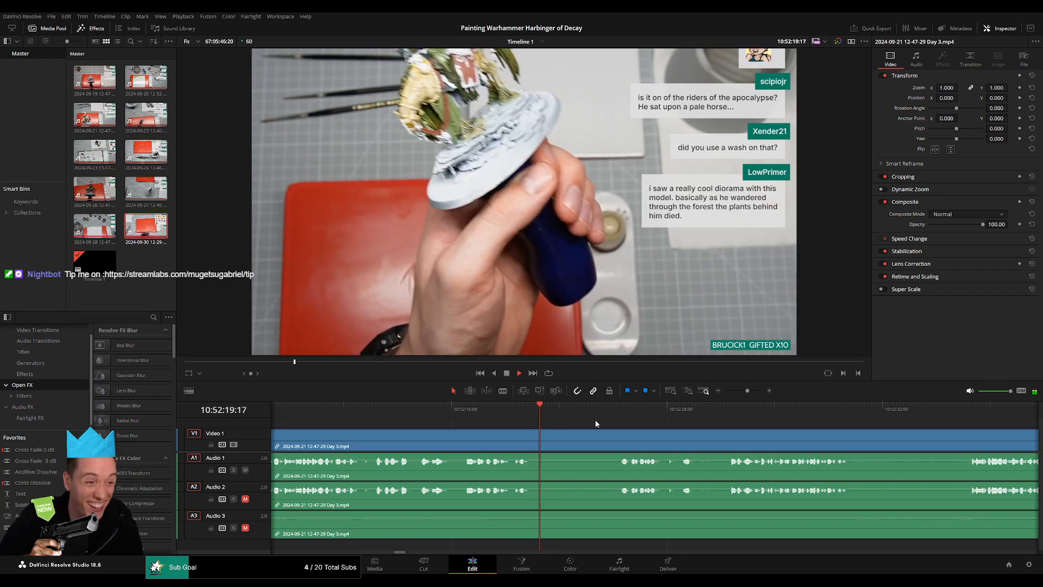
left_click(611, 411)
key("space")
left_click(620, 412)
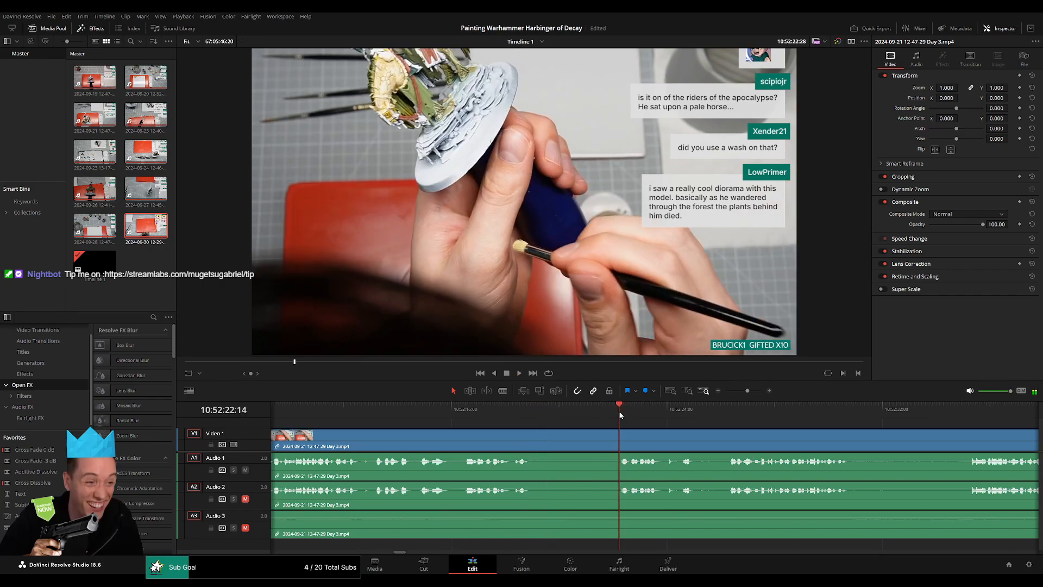
left_click_drag(621, 414, 587, 418)
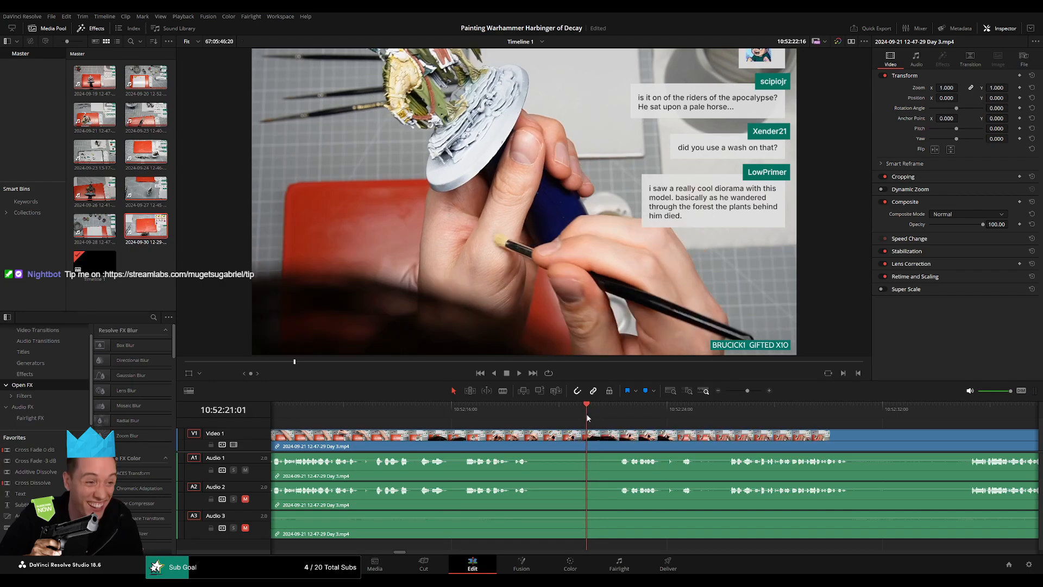
key("ctrl+b")
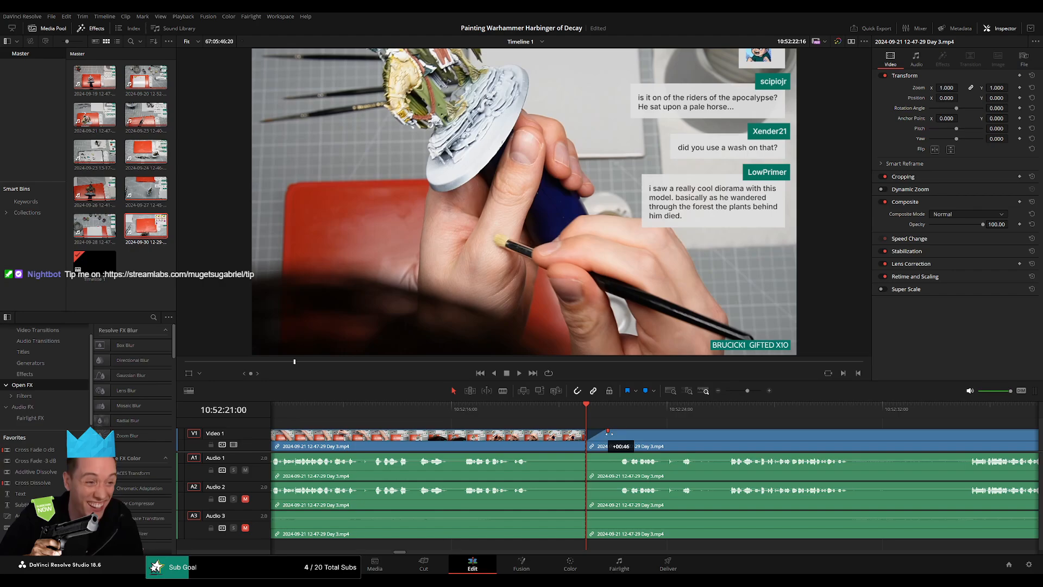
Add video and audio fades of about one second on both sides of the 10:52:21:00 cut and play the result.
left_click_drag(608, 433, 557, 431)
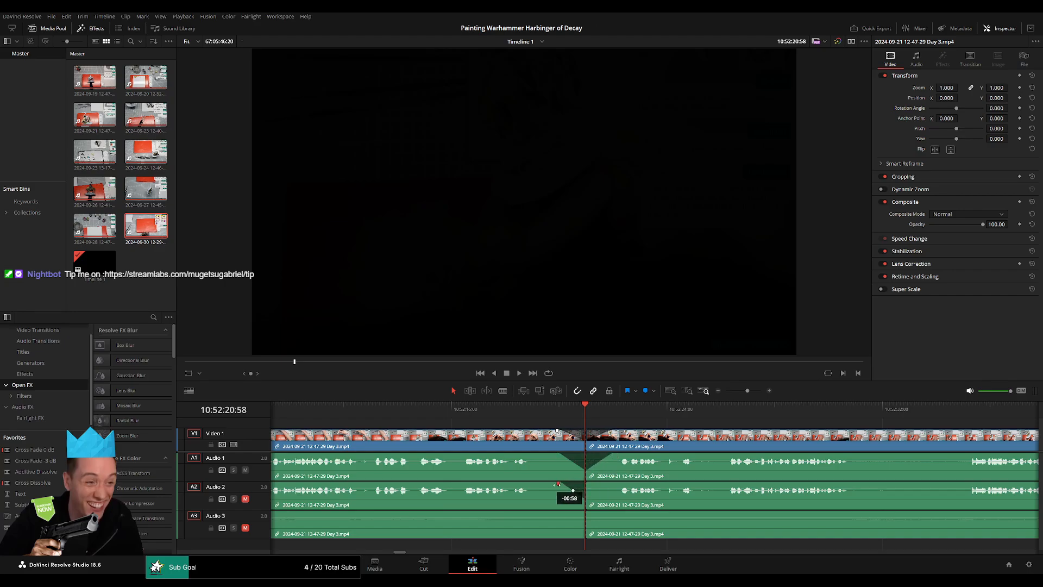
left_click_drag(591, 429, 590, 429)
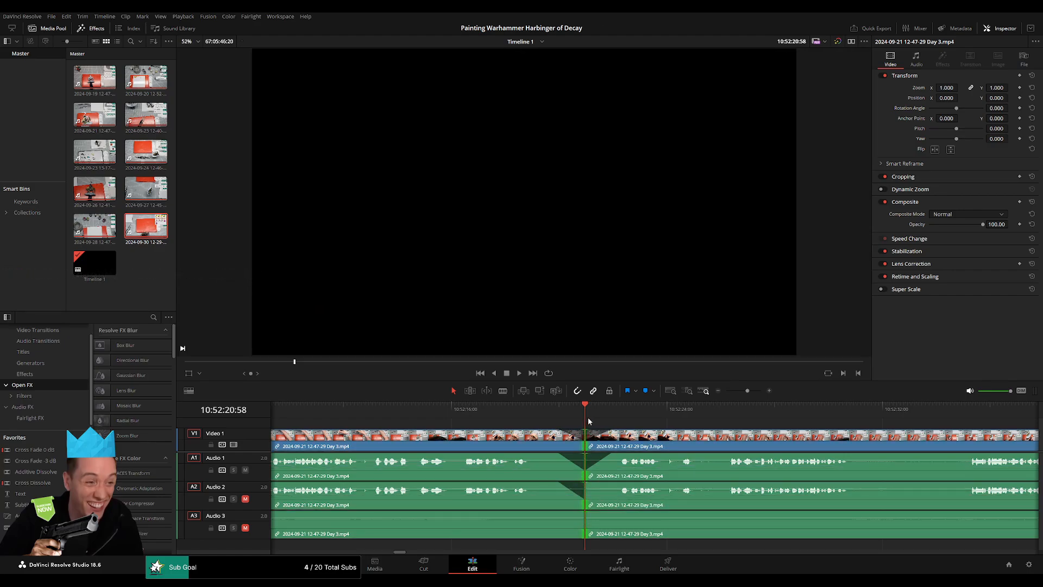
key("ctrl+z")
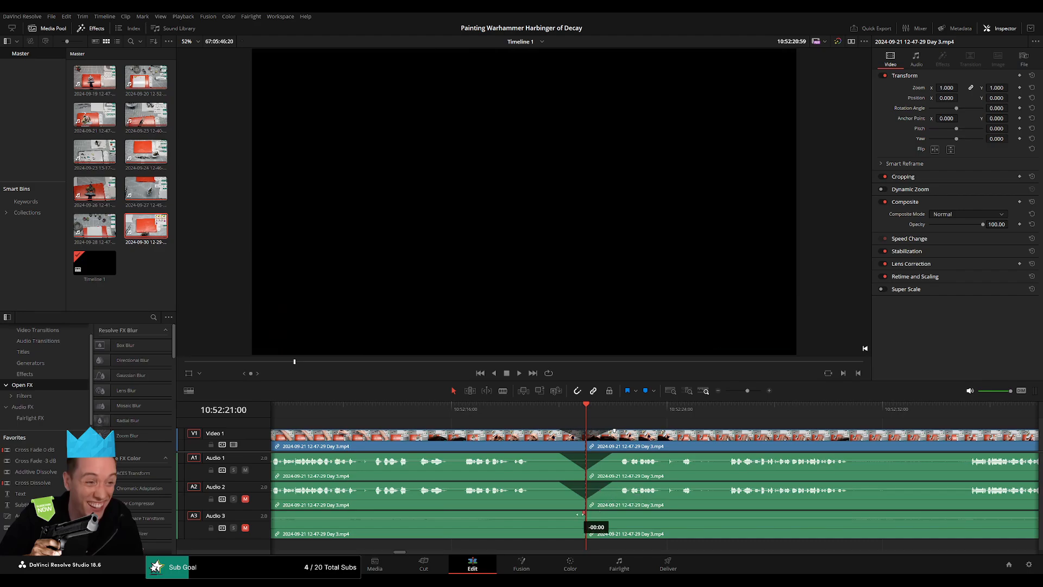
left_click_drag(584, 513, 617, 513)
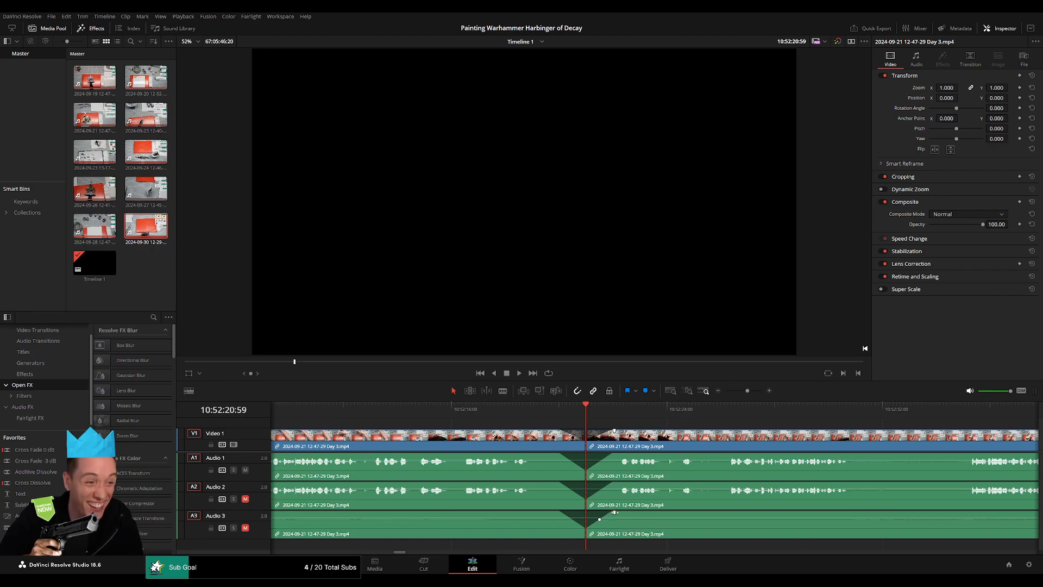
left_click(508, 408)
key("space")
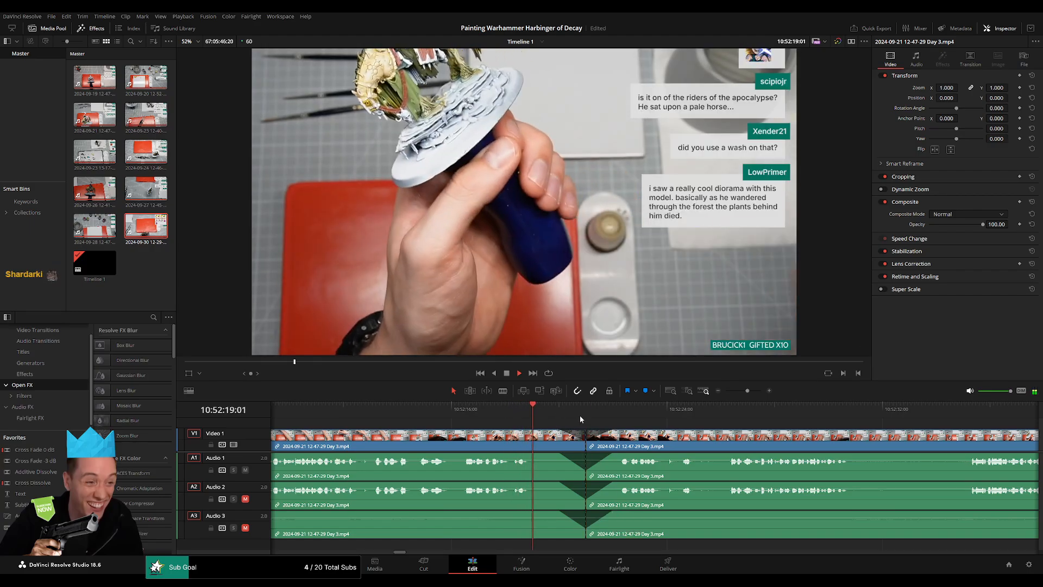
left_click(574, 414)
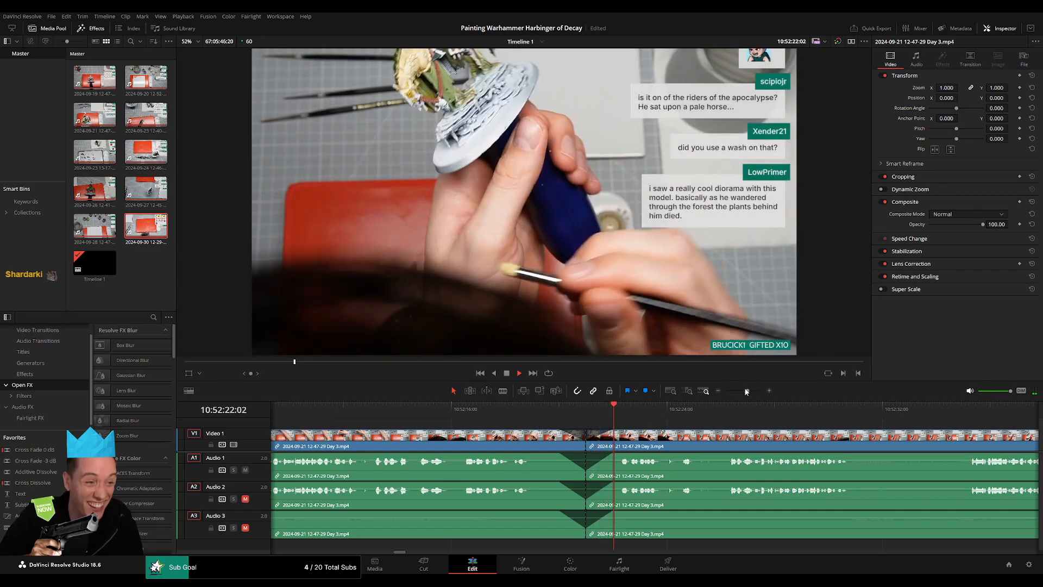
Move the Day 3 footage after the 10:52:21:00 cut further along the timeline, leaving a gap behind the cut.
key("shift+z")
key("space")
left_click_drag(737, 436, 442, 426)
left_click(329, 411)
left_click_drag(504, 443, 770, 451)
left_click_drag(516, 446, 480, 446)
left_click_drag(601, 448, 647, 450)
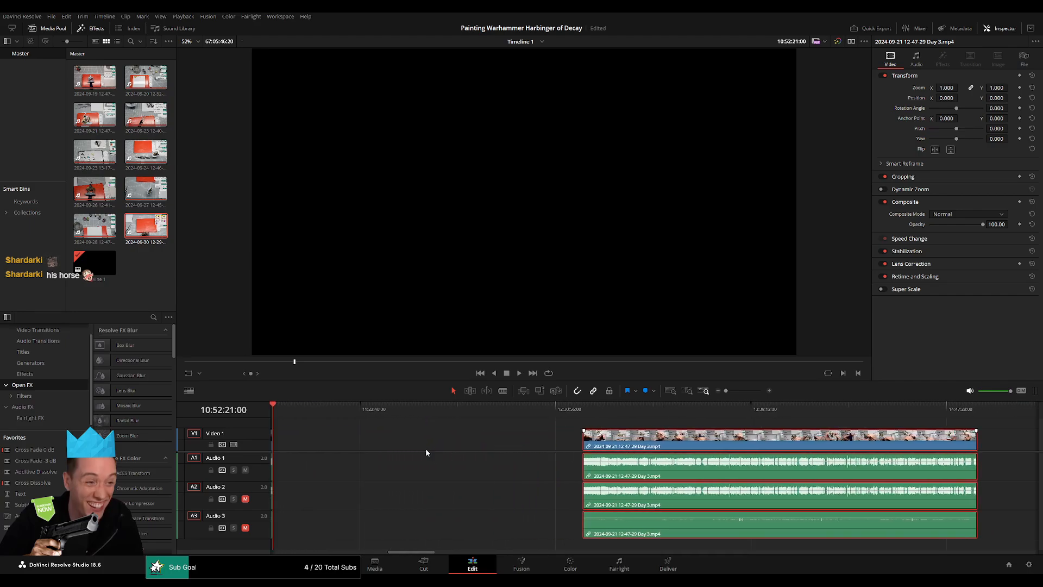
Set the playhead to 12:00:00:00 and move the separated Day 3 footage so that it starts there.
left_click(408, 441)
left_click_drag(371, 413, 468, 425)
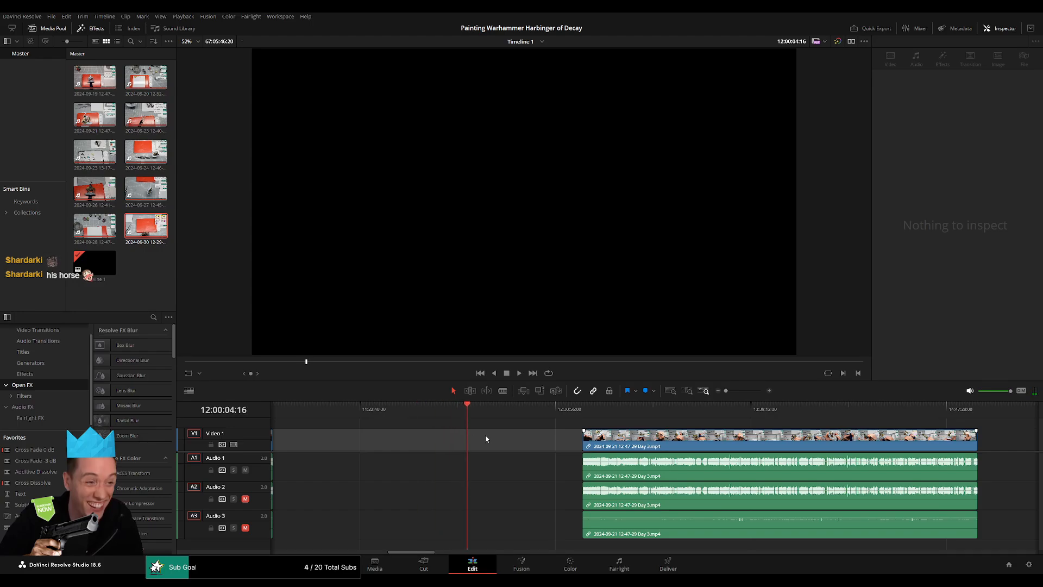
key("ctrl+equal")
left_click_drag(656, 413, 647, 414)
key("Right")
key("Right")
key("Right")
key("Right")
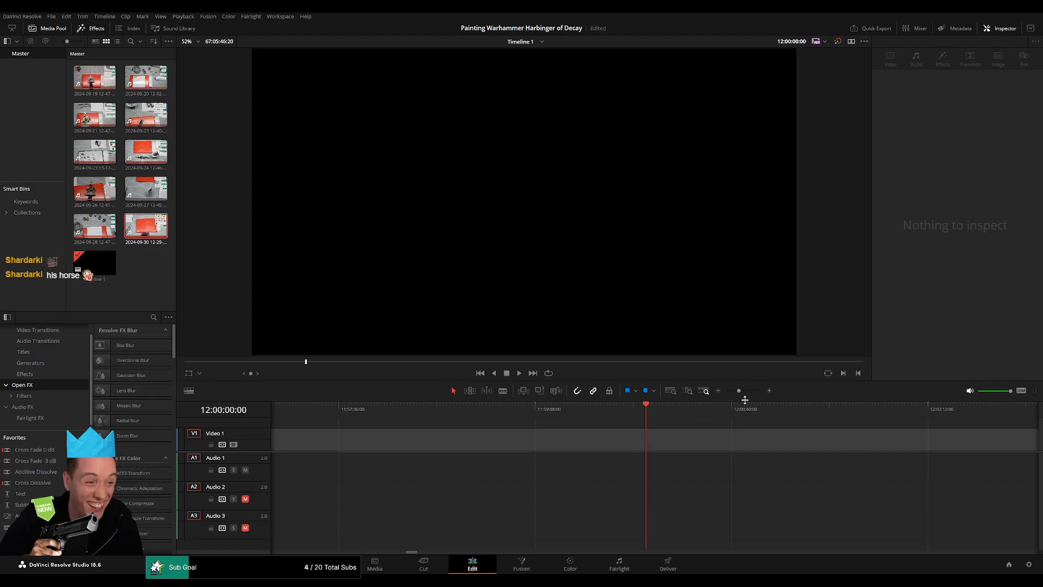
left_click_drag(739, 391, 682, 397)
left_click_drag(801, 440, 701, 441)
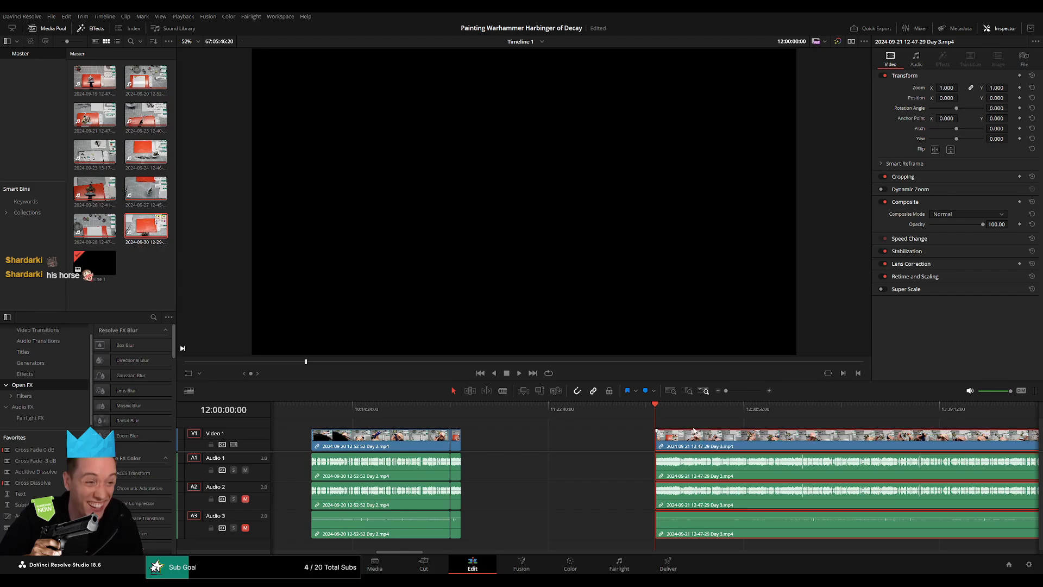
Play the opening of the Day 3 part that starts at 12:00:00:00.
key("space")
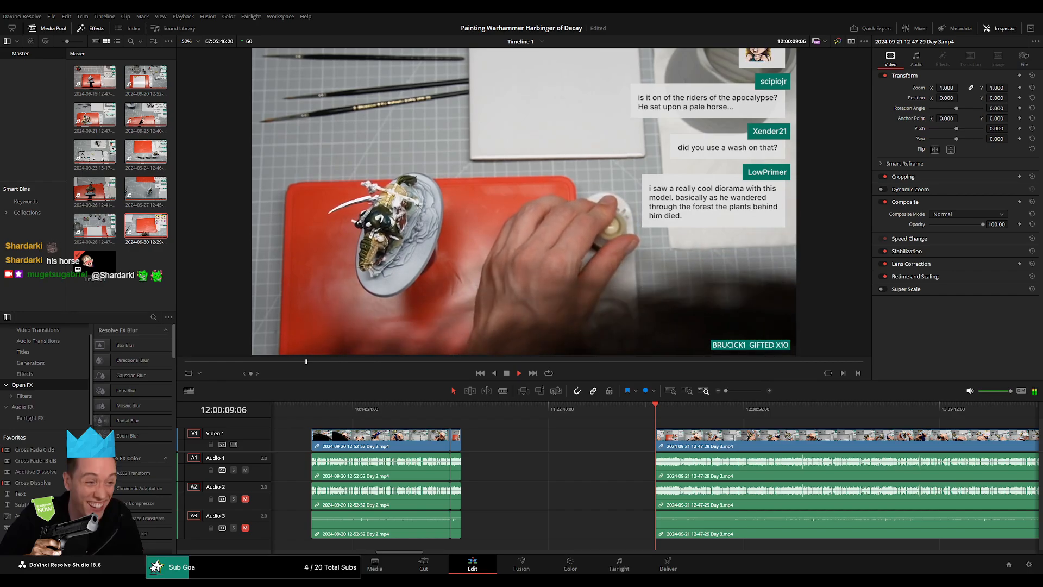
left_click(604, 441)
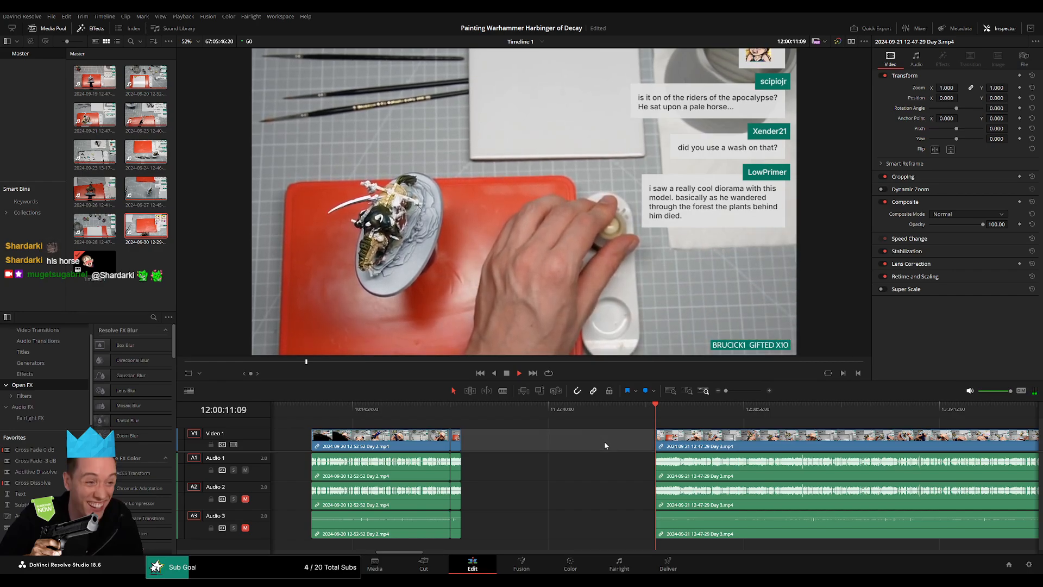
left_click(604, 441)
left_click_drag(595, 436, 351, 429)
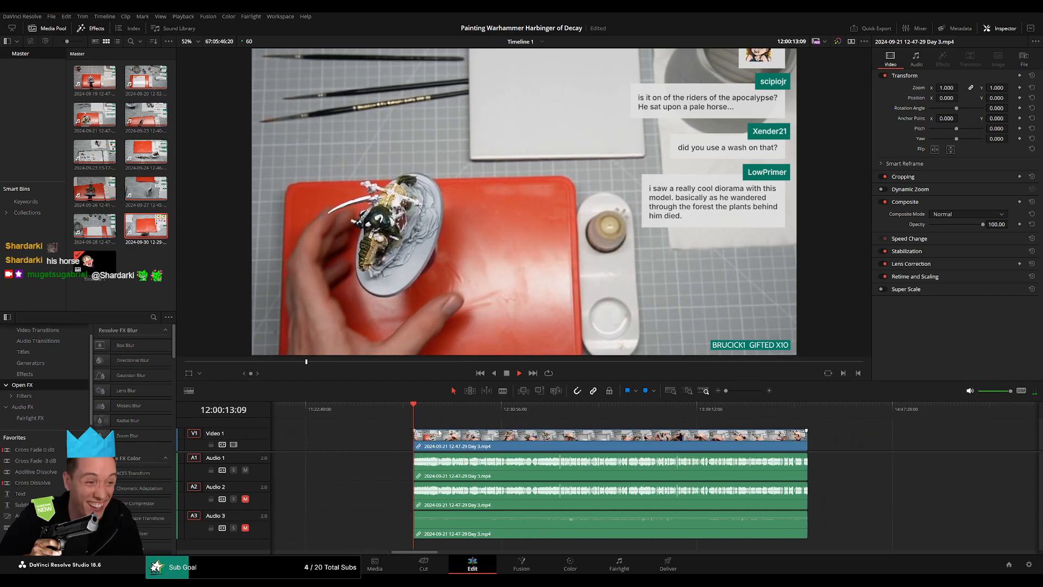
left_click_drag(472, 427, 336, 425)
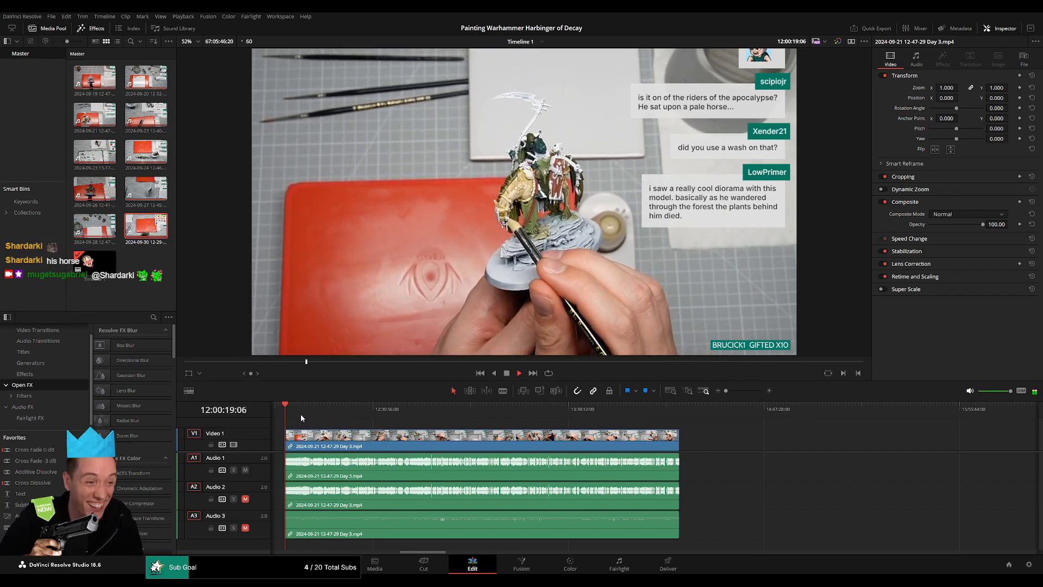
Play and skim the Day 3 footage from about 12:51:52 to 12:52:42 to look for a pause in speech suitable for a split.
left_click_drag(301, 411, 432, 412)
key("space")
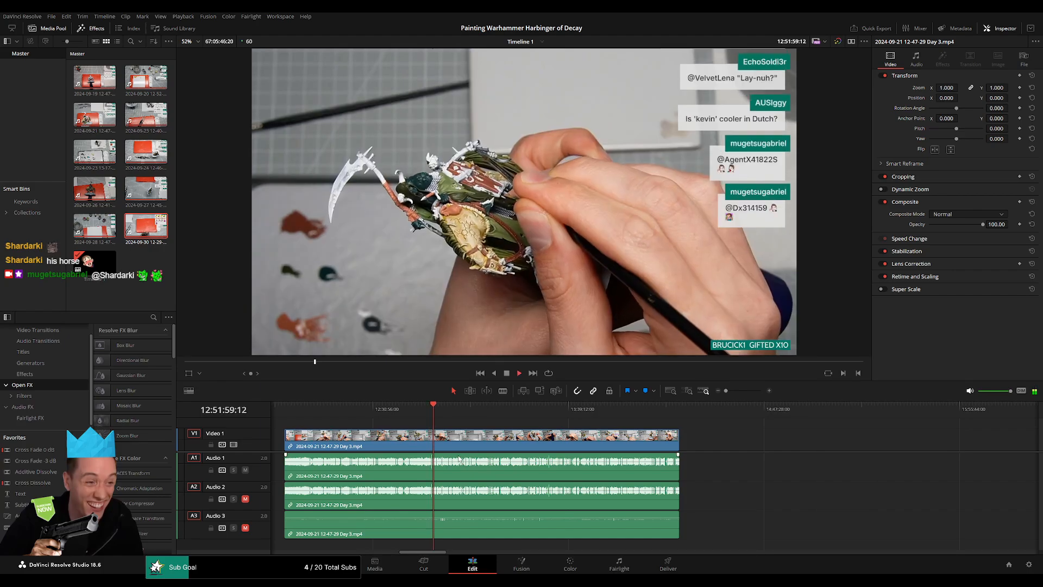
scroll(434, 416, "up", 8)
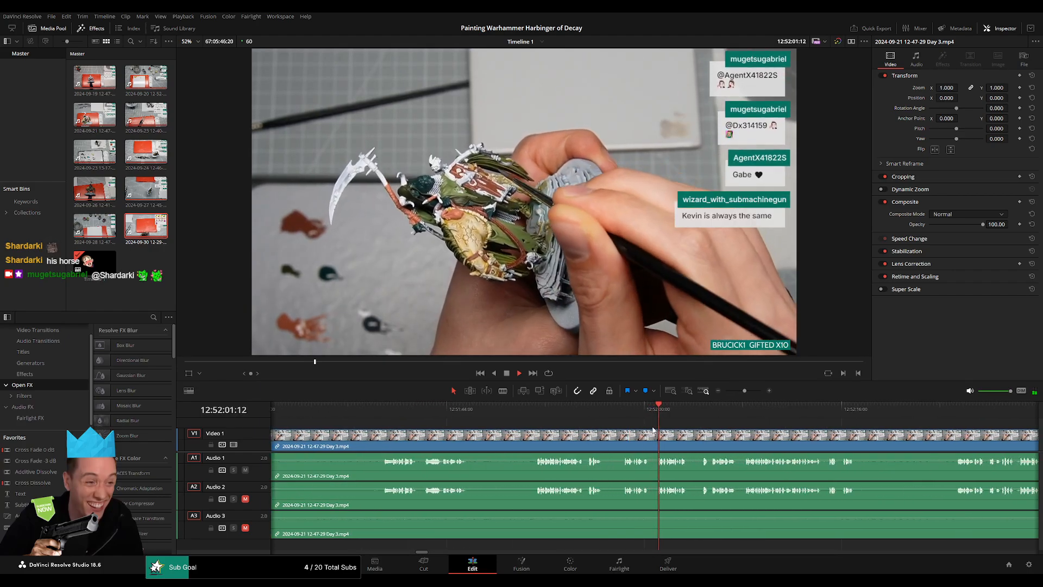
left_click(401, 408)
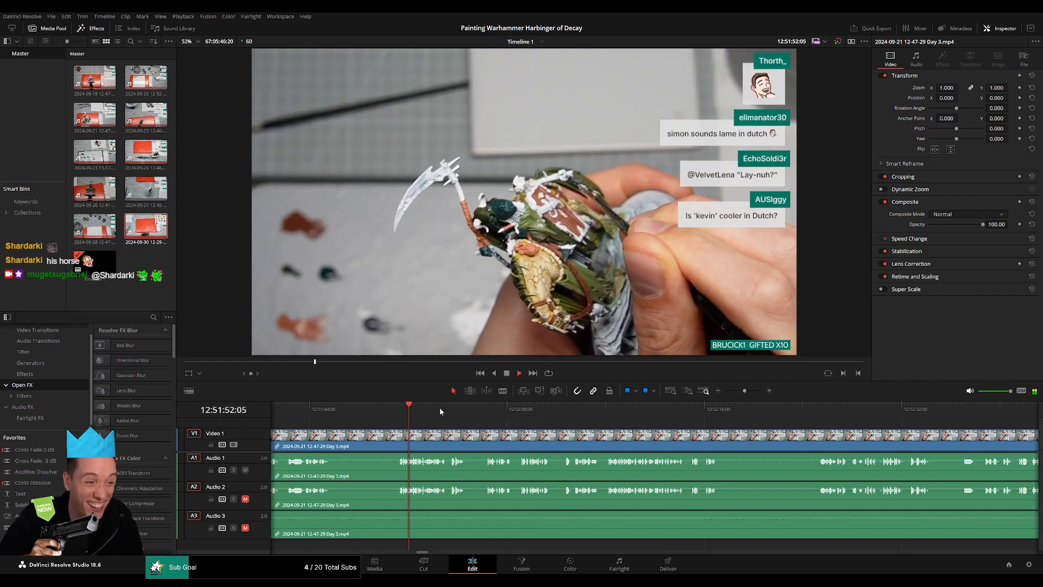
left_click(490, 406)
scroll(543, 426, "right", 2)
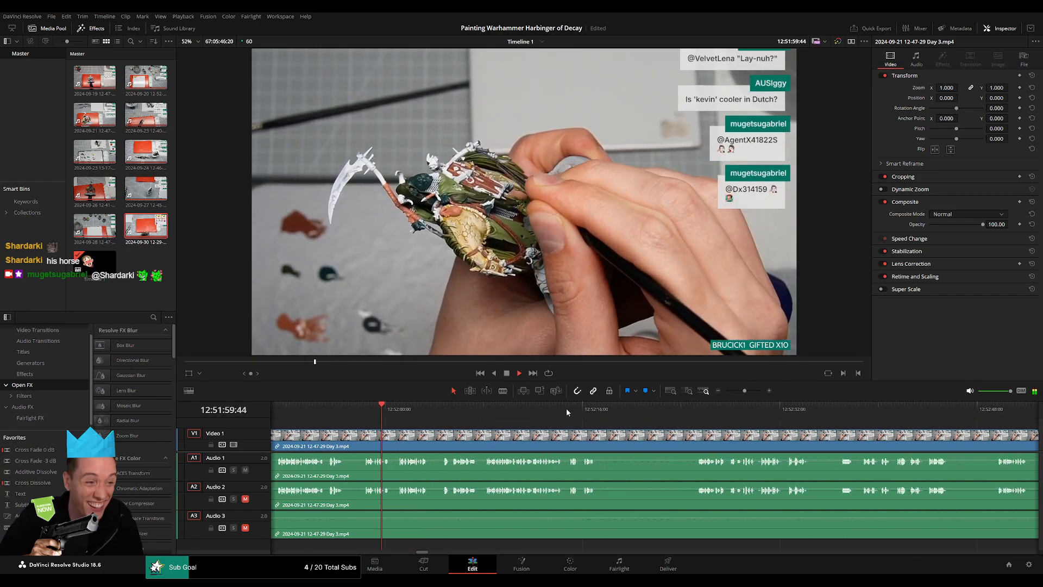
left_click(570, 410)
scroll(505, 413, "right", 3)
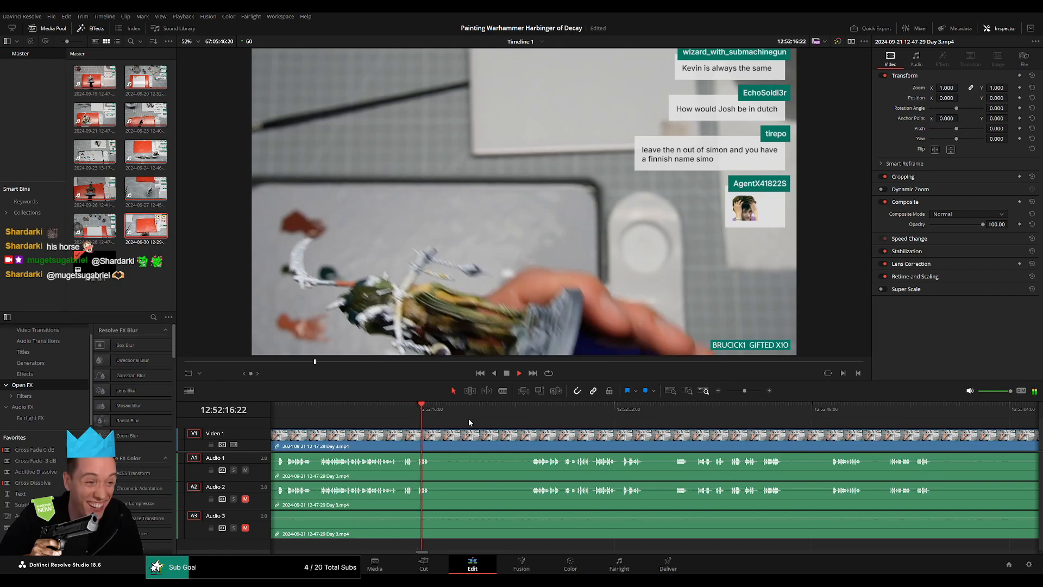
left_click(529, 411)
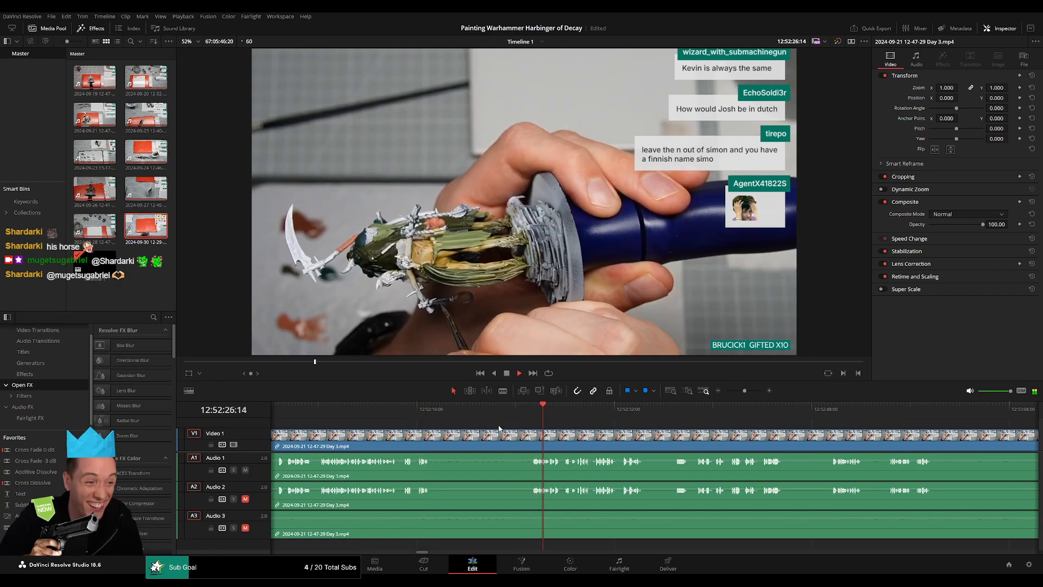
scroll(502, 430, "up", 1)
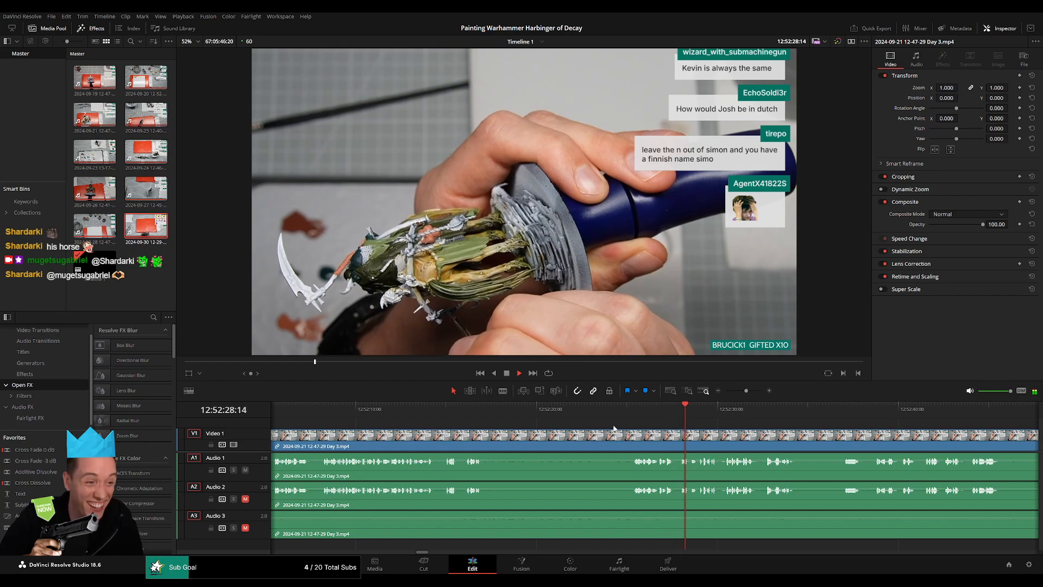
left_click(820, 414)
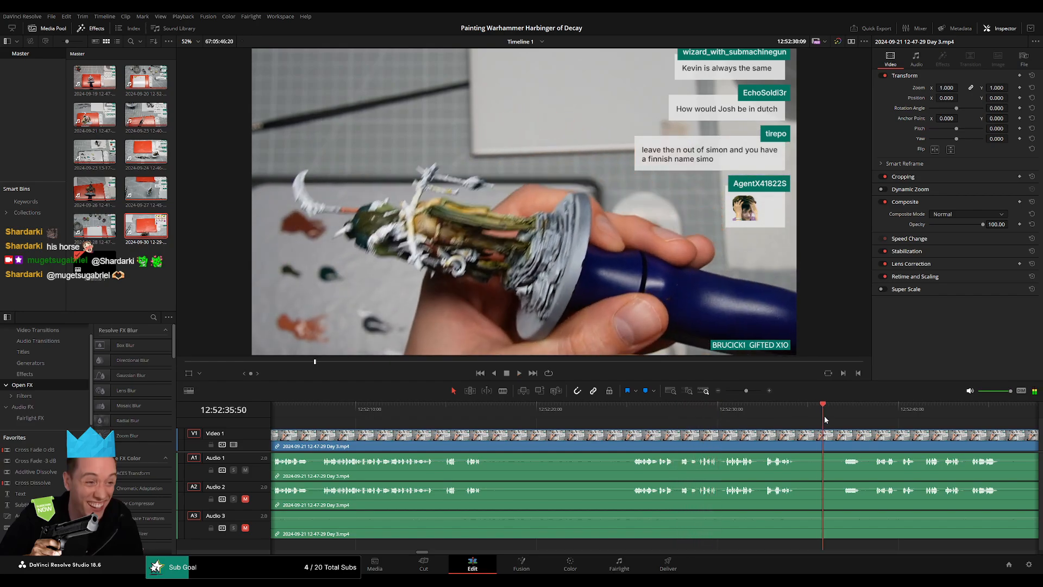
left_click_drag(791, 438, 565, 417)
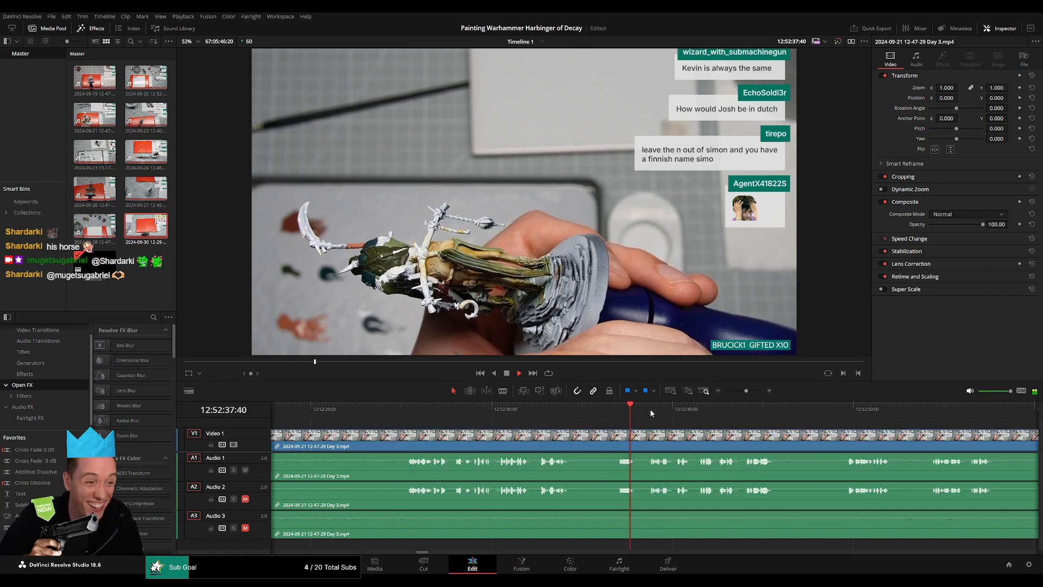
left_click(650, 410)
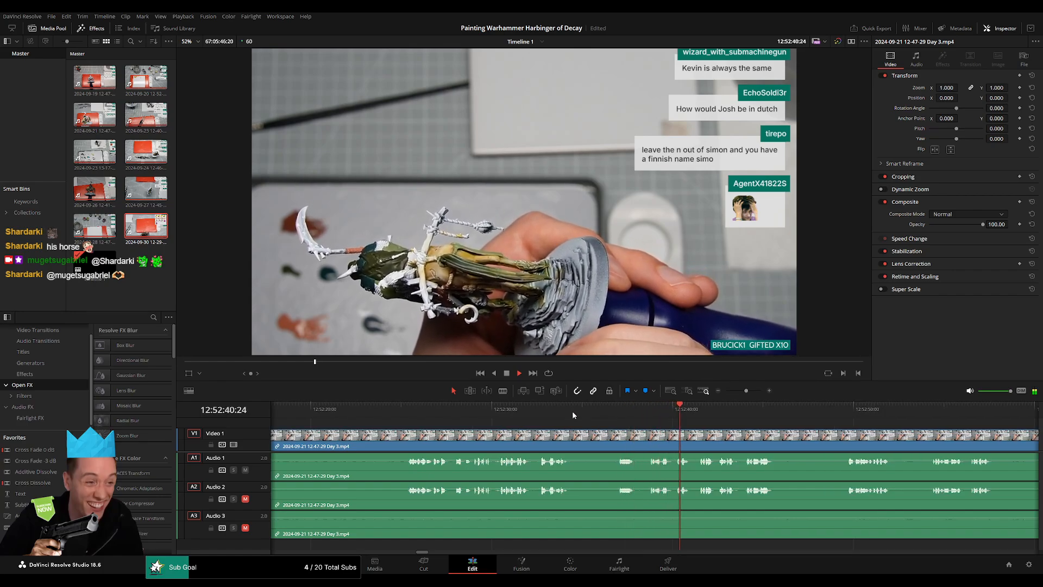
left_click(615, 415)
scroll(618, 426, "up", 5)
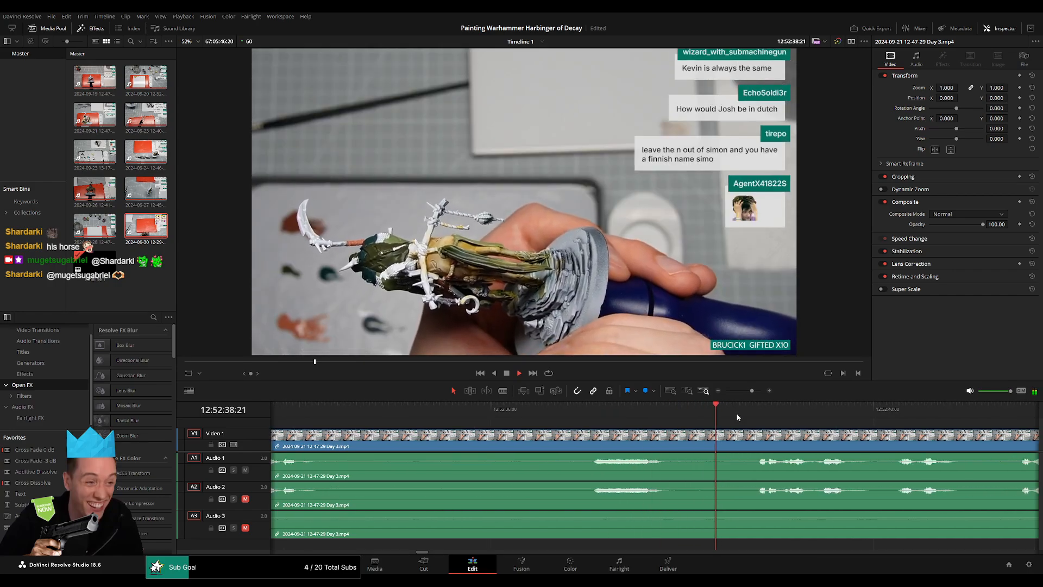
Split the Day 3 video and its audio tracks in the silence just after 12:52:38:00.
left_click(754, 413)
key("space")
left_click_drag(754, 415, 682, 412)
left_click(731, 437)
key("a")
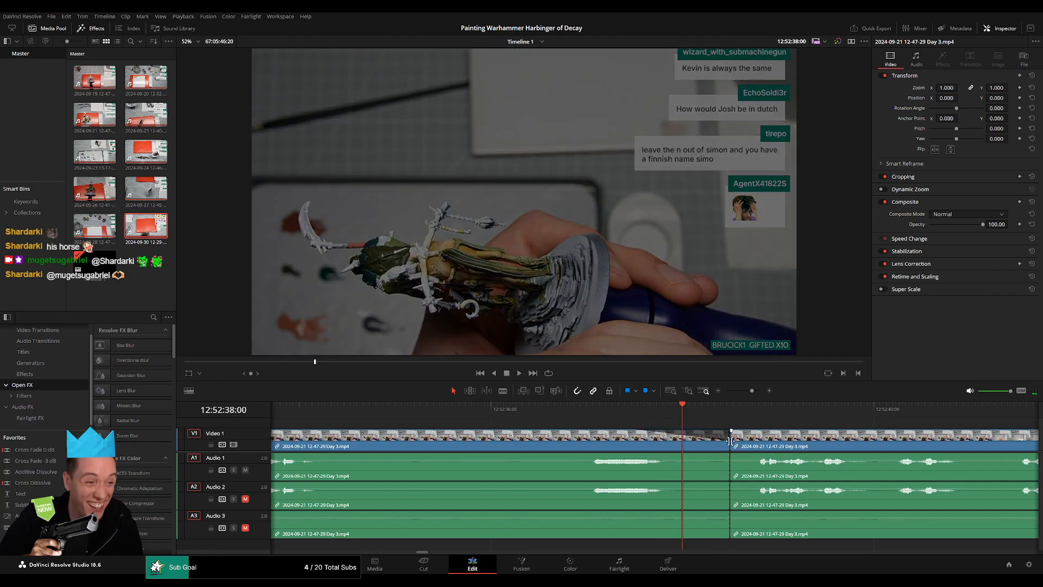
Align the new cut with 12:52:38:00 and add video and audio fades of about one second on both sides.
left_click_drag(732, 441, 602, 454)
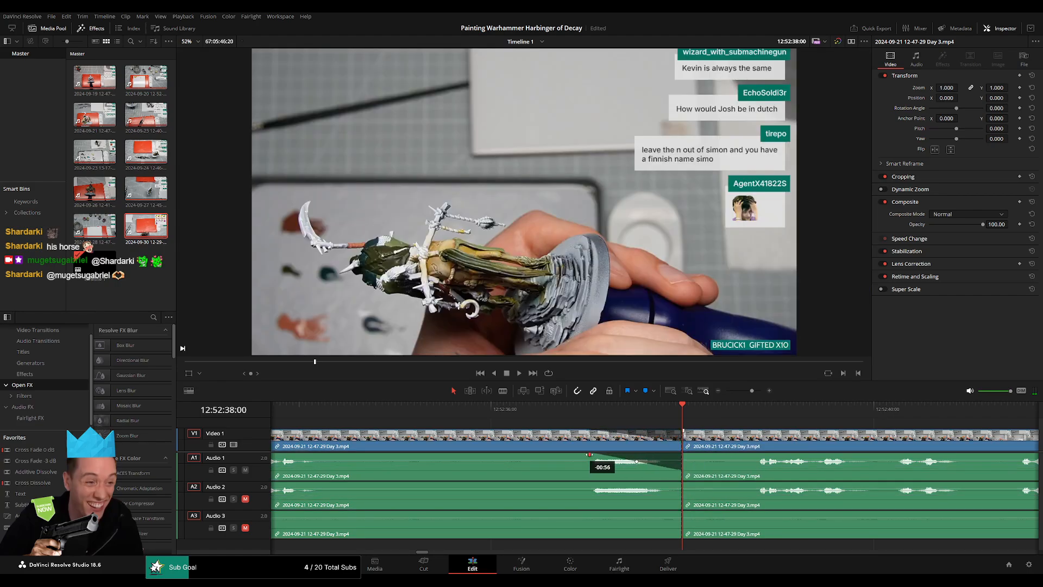
left_click_drag(680, 483, 586, 484)
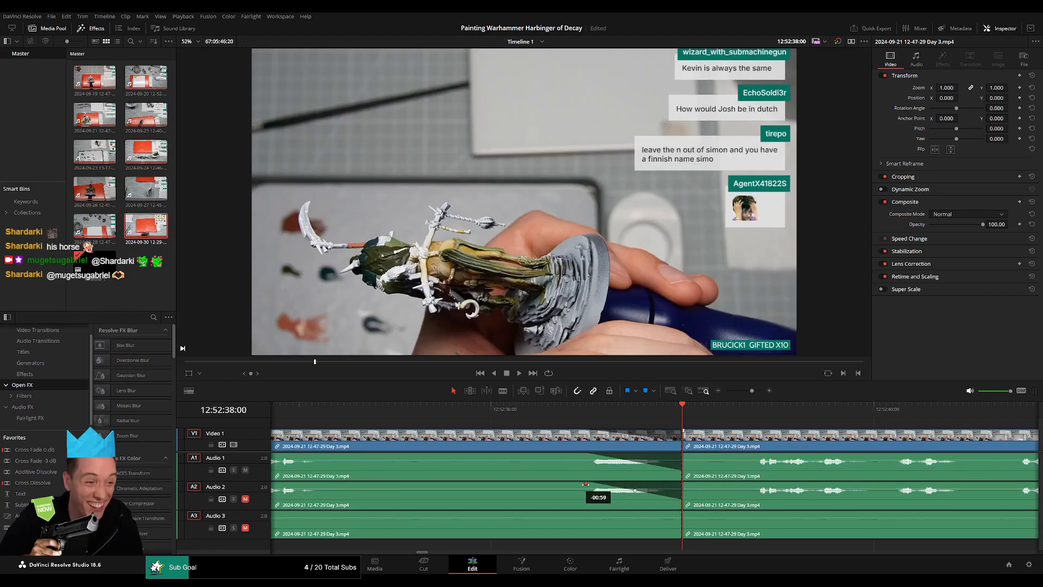
left_click_drag(678, 513, 577, 513)
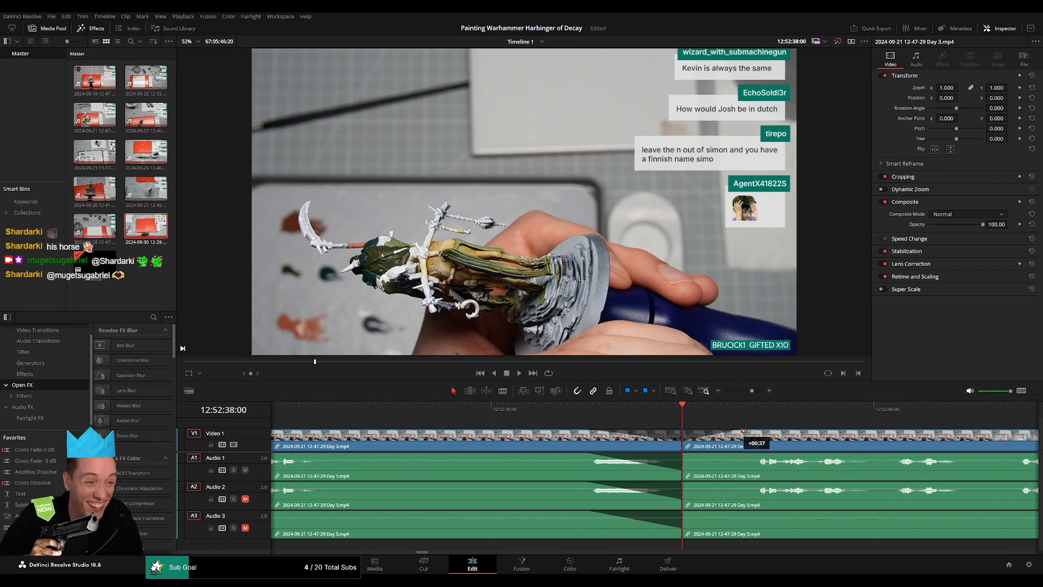
left_click_drag(763, 433, 781, 432)
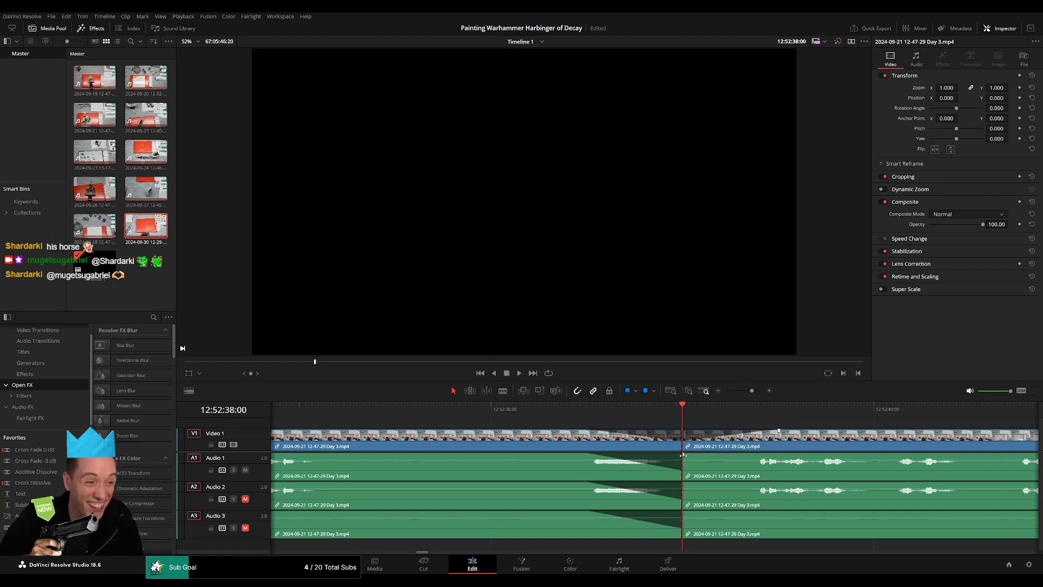
left_click_drag(683, 455, 777, 454)
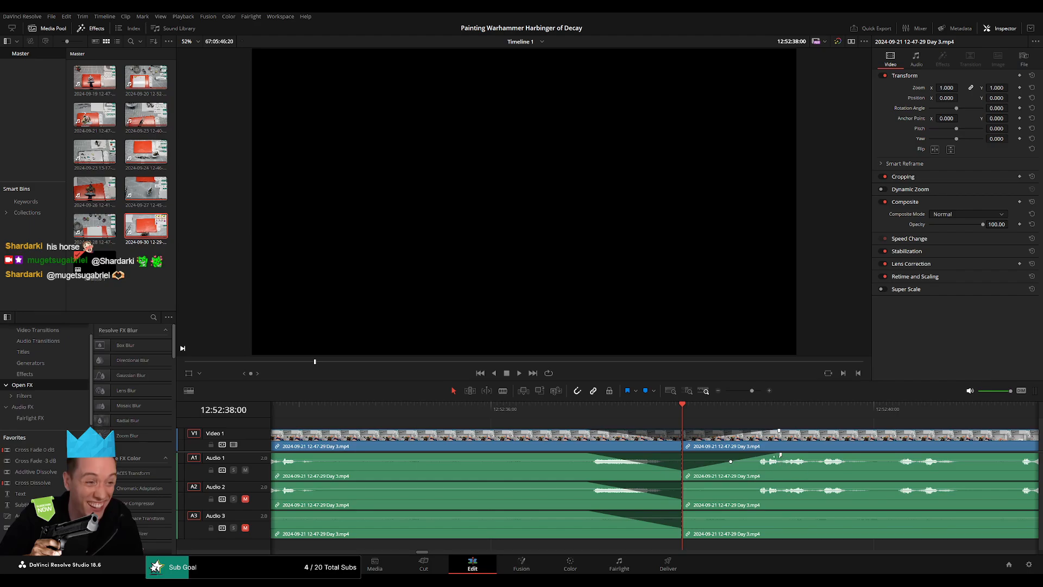
left_click_drag(683, 484, 767, 483)
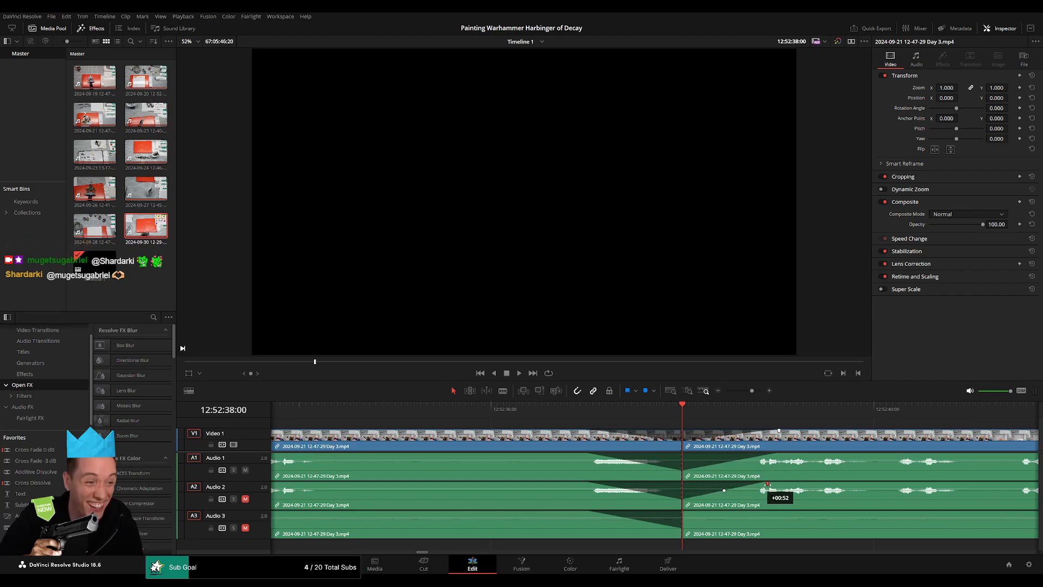
left_click_drag(684, 512, 783, 513)
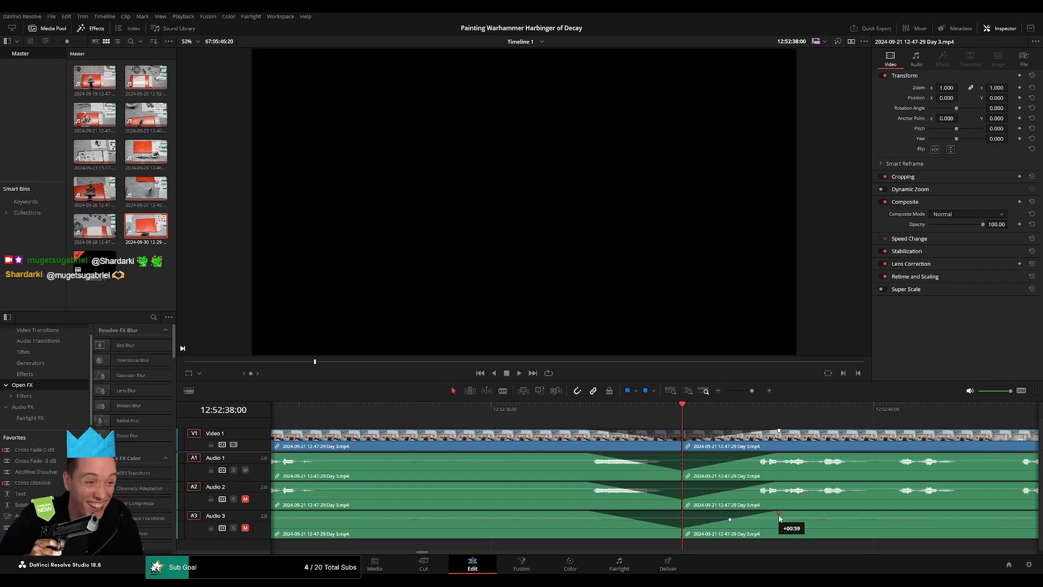
Move the Day 3 footage after the 12:52:38:00 cut further along the timeline, leaving a gap behind the cut.
left_click_drag(753, 392, 711, 392)
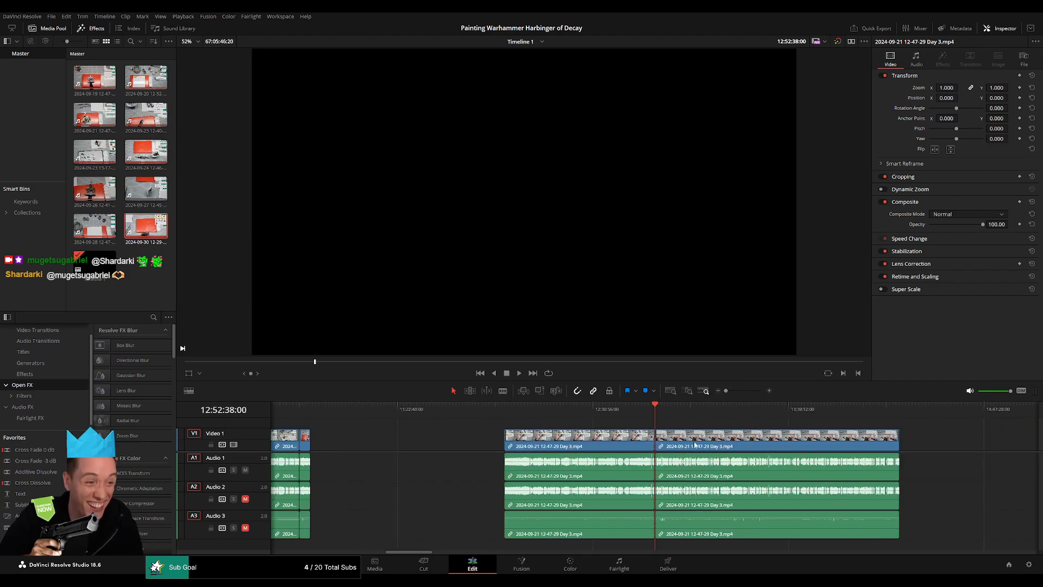
scroll(543, 429, "right", 5)
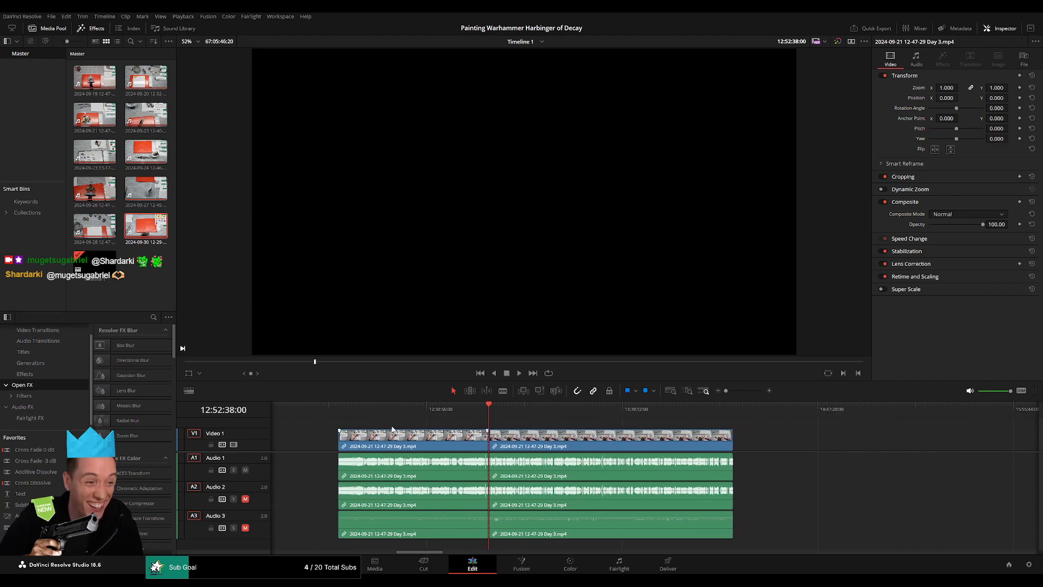
scroll(579, 441, "right", 10)
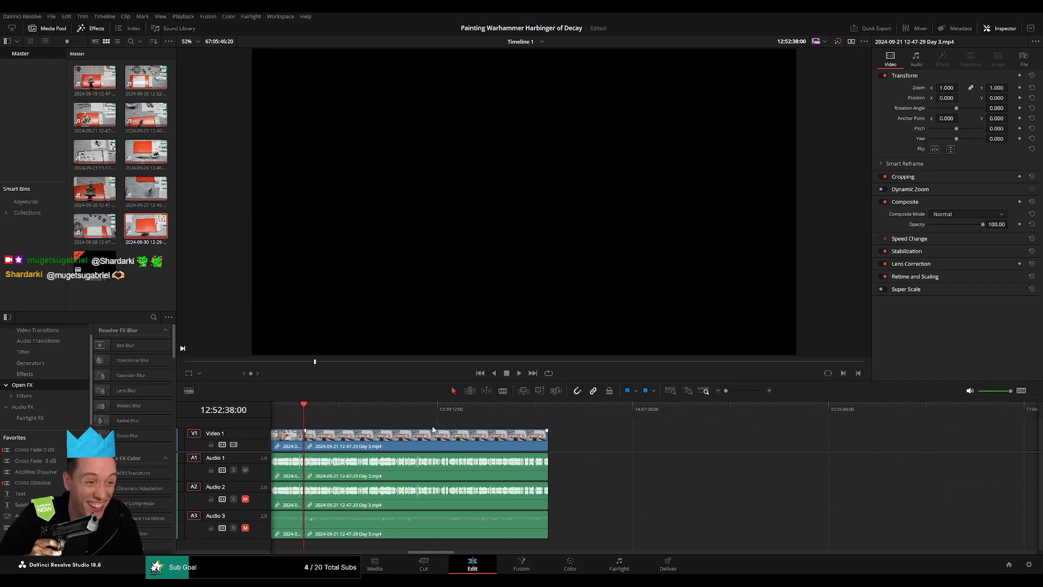
left_click_drag(411, 444, 765, 449)
scroll(476, 450, "left", 1)
scroll(488, 443, "left", 2)
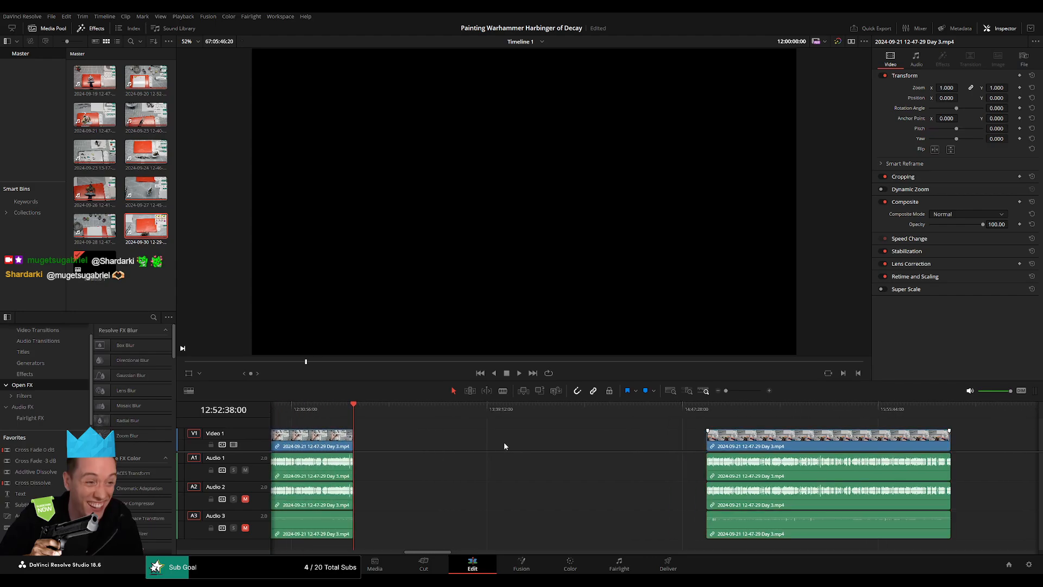
Set the playhead to 14:00:00:00 and move the separated Day 3 footage so that it starts there.
left_click(503, 442)
left_click(446, 409)
left_click_drag(446, 412, 547, 427)
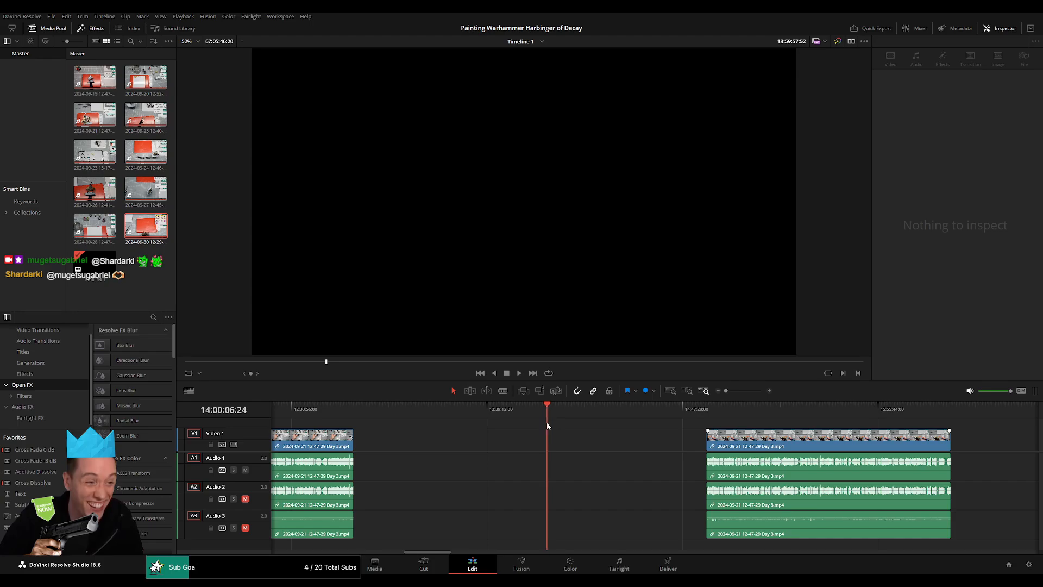
scroll(598, 446, "up", 5)
left_click_drag(651, 411, 643, 413)
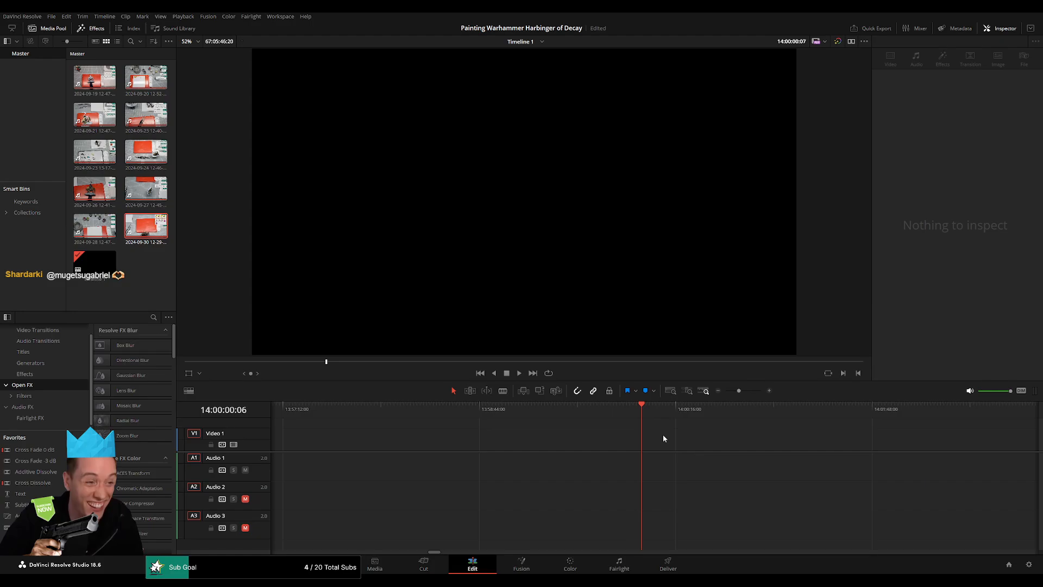
left_click_drag(739, 391, 726, 391)
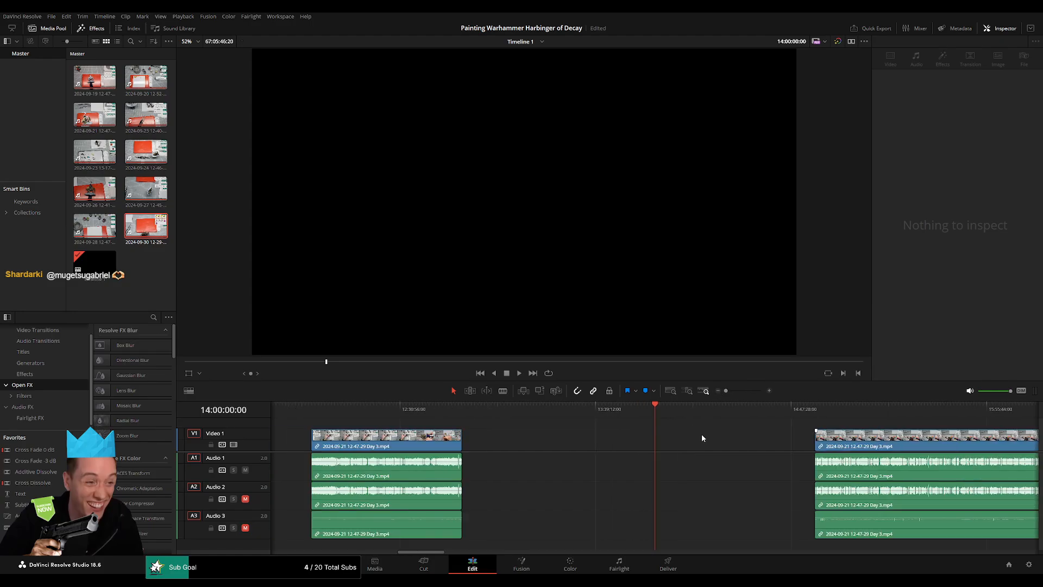
left_click_drag(859, 437, 697, 439)
Play the opening of the Day 3 part that starts at 14:00:00:00.
scroll(464, 415, "right", 5)
key("space")
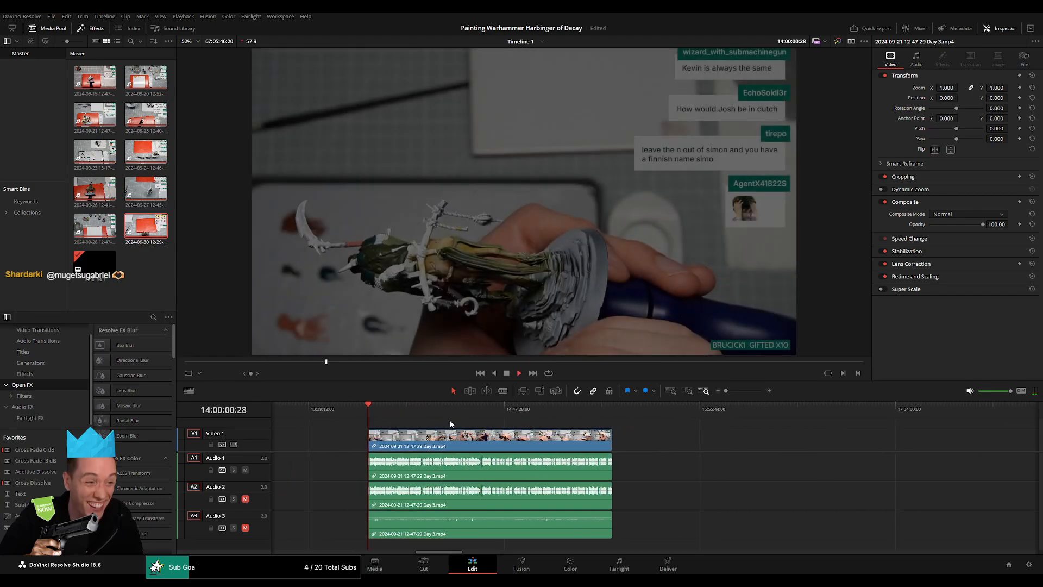
scroll(418, 419, "right", 2)
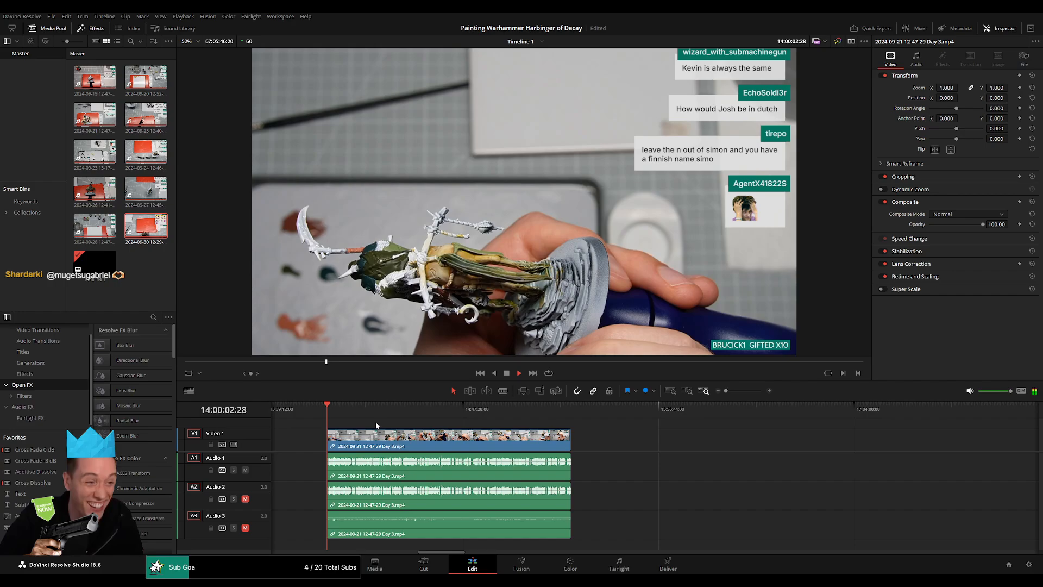
Examine the Day 3 footage between about 14:49 and 14:52 for a pause in speech suitable for a cut.
left_click(359, 416)
left_click_drag(360, 415, 476, 433)
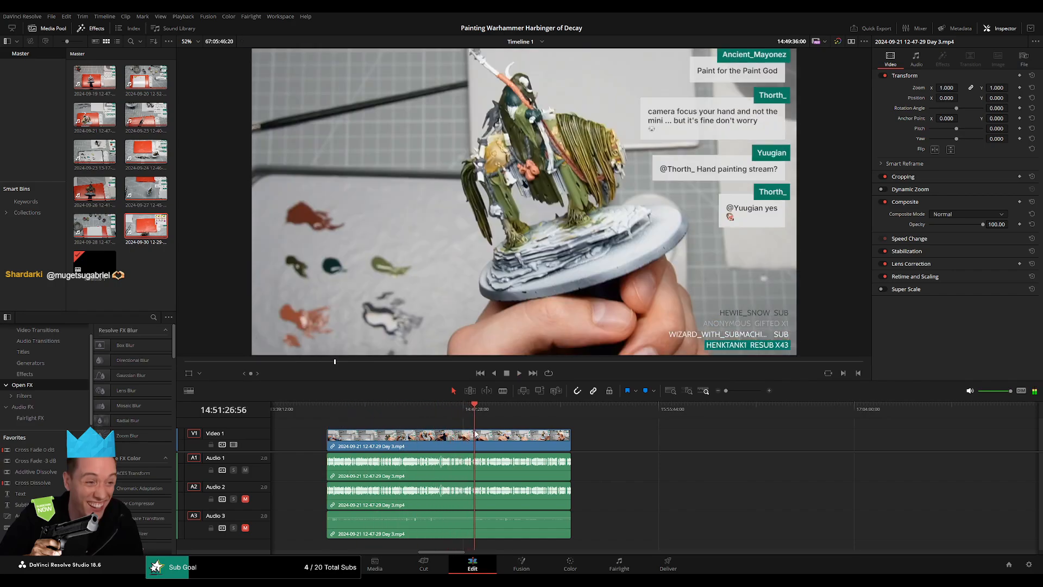
key("space")
scroll(516, 449, "up", 10)
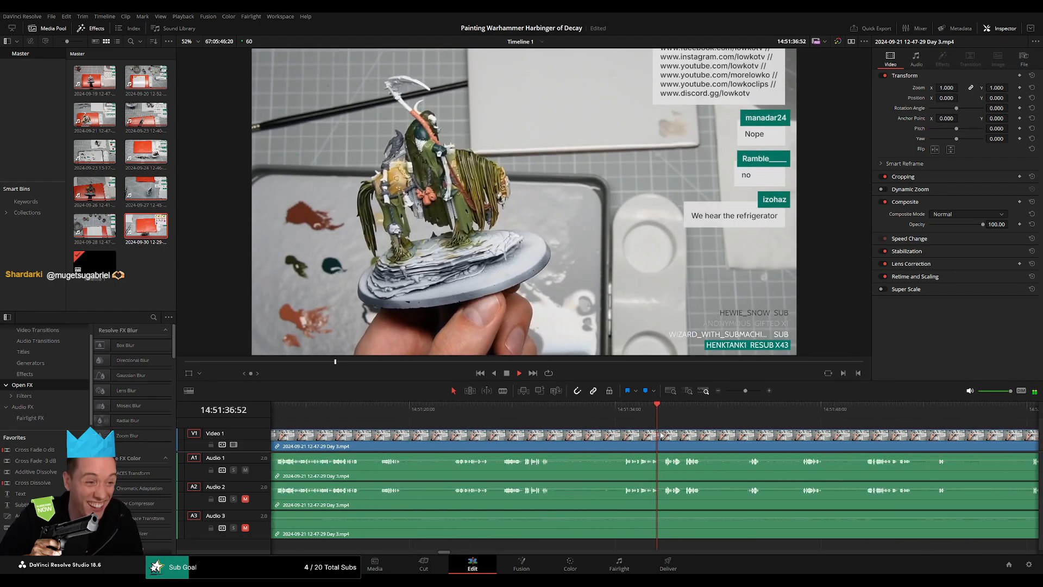
left_click(735, 413)
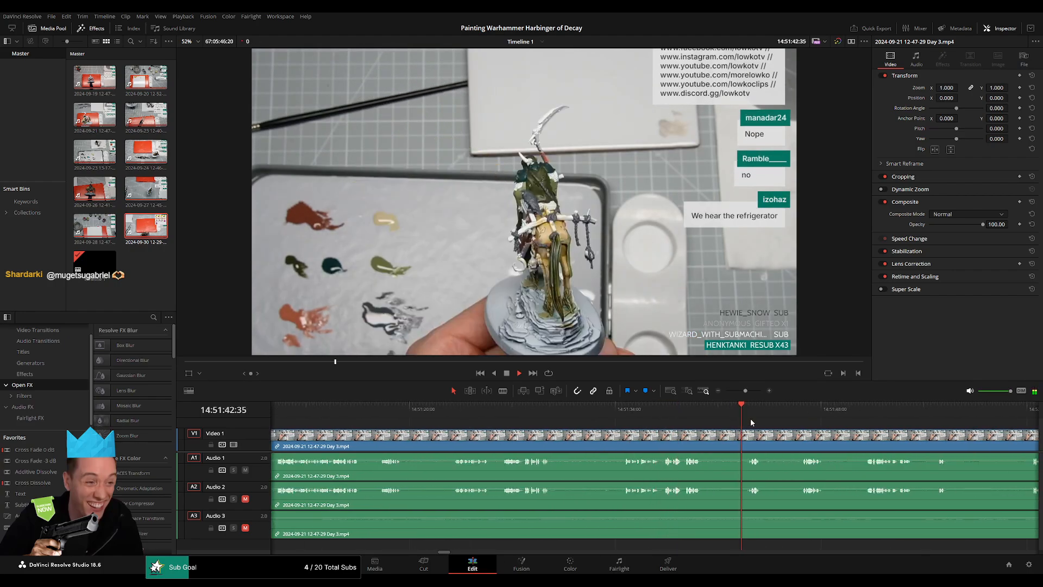
left_click_drag(751, 419, 487, 418)
left_click(621, 414)
left_click_drag(625, 414, 457, 414)
left_click(633, 411)
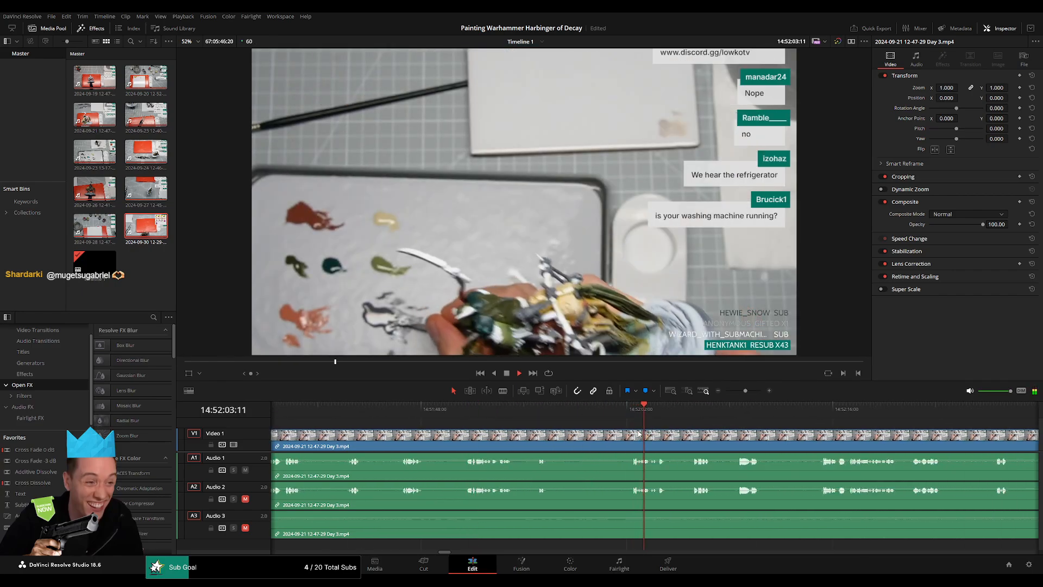
Cut the Day 3 footage at 14:52:01:01 in the speech pause and add video and audio fades on both sides.
scroll(630, 430, "up", 1)
left_click(467, 410)
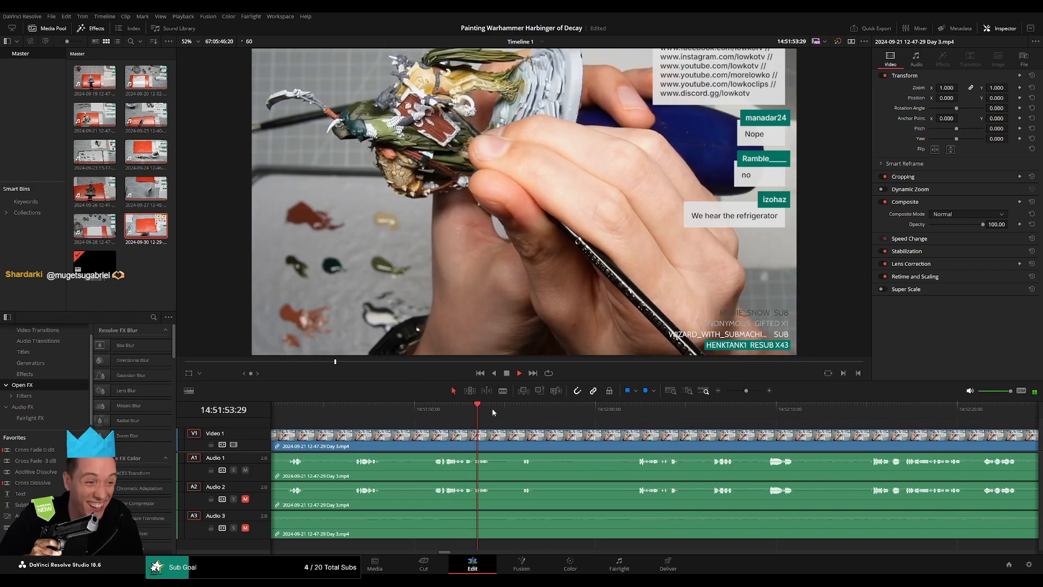
left_click(517, 410)
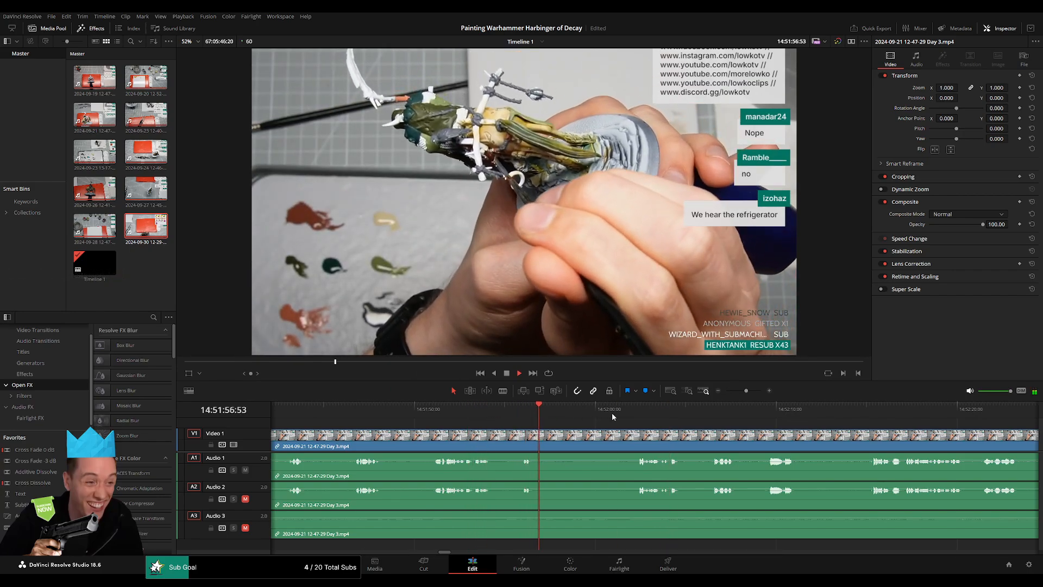
left_click(635, 419)
left_click_drag(635, 420, 502, 419)
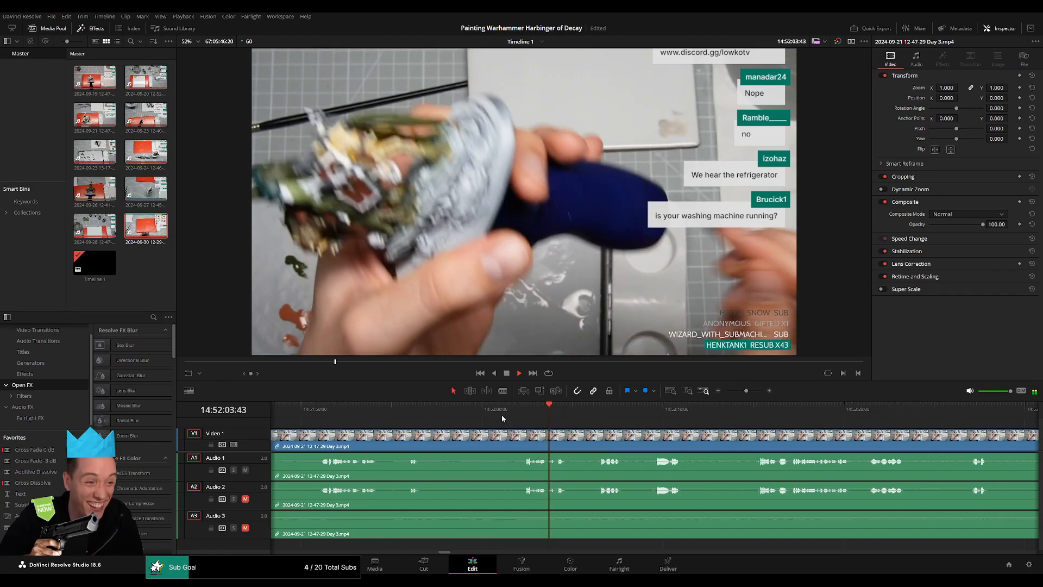
left_click(523, 412)
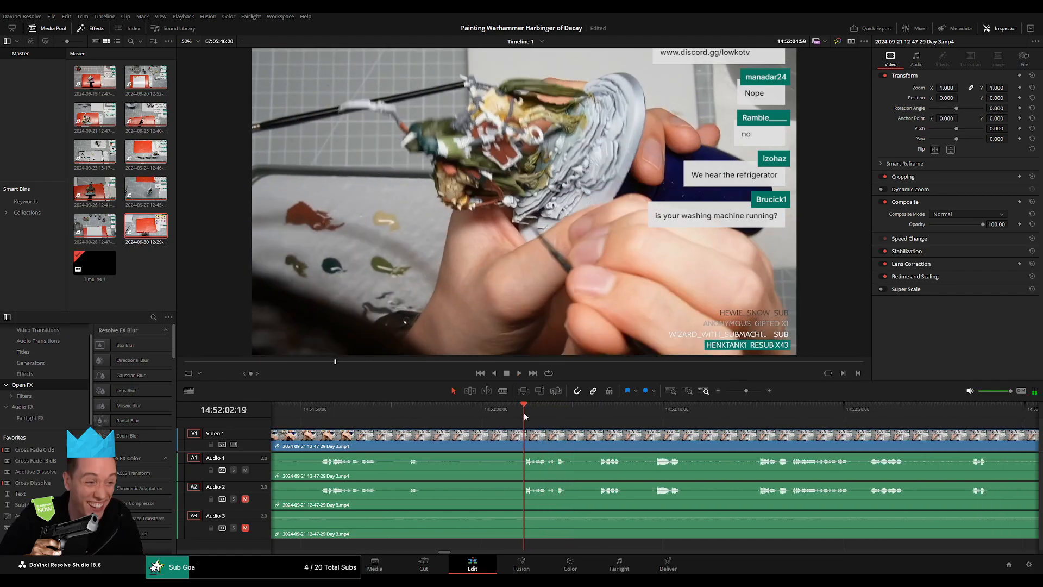
mouse_move(525, 415)
left_mouse_down()
mouse_move(500, 416)
mouse_move(519, 433)
left_mouse_up()
left_click(501, 438)
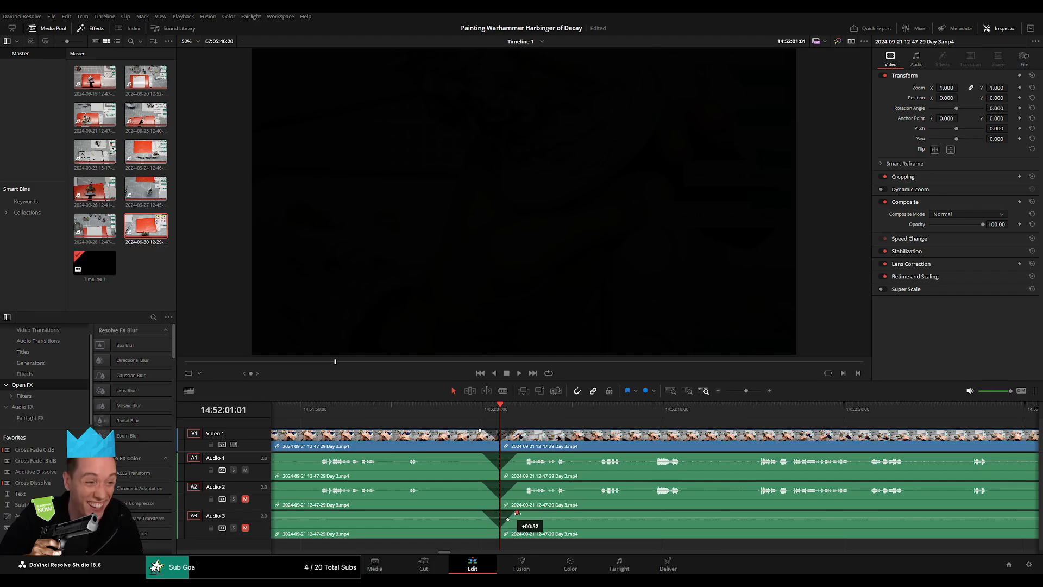
Set the playhead to 16:00:00:00 and move the Day 3 footage after the 14:52:01:01 cut so that it starts there.
left_click_drag(747, 391, 692, 396)
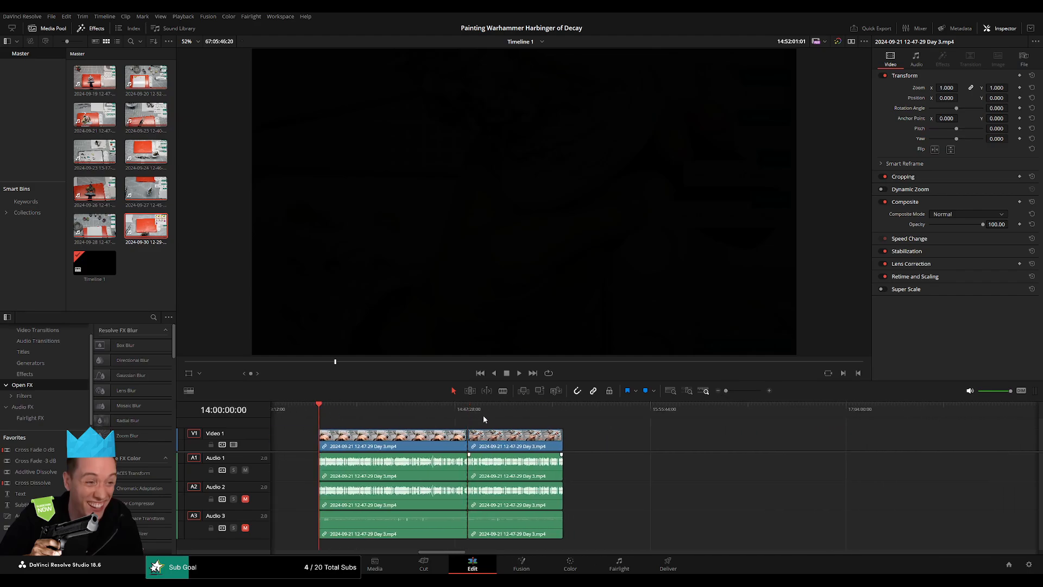
scroll(476, 415, "right", 5)
left_click_drag(359, 442, 669, 449)
left_click(446, 453)
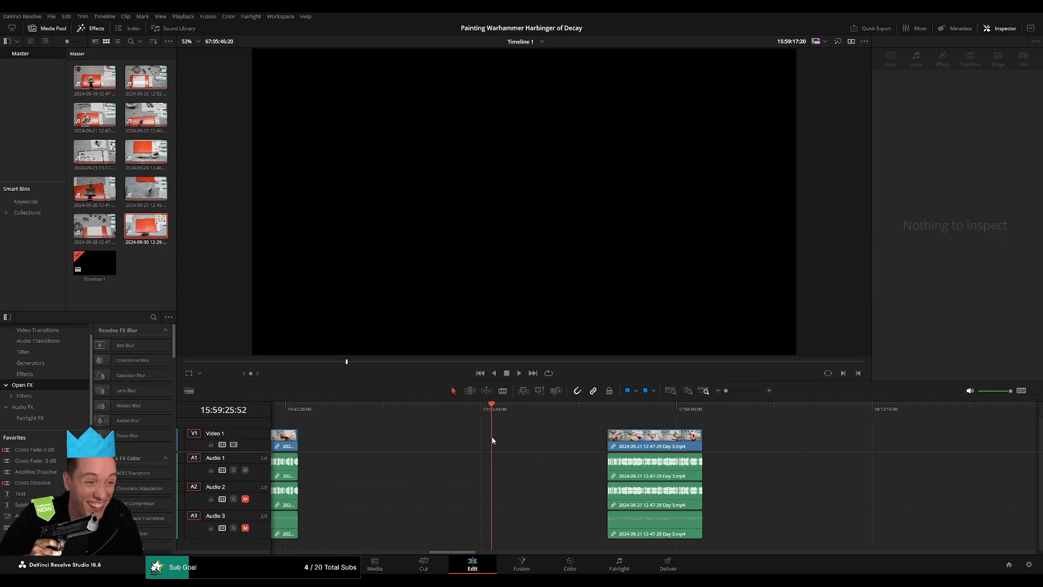
left_click_drag(492, 437, 494, 438)
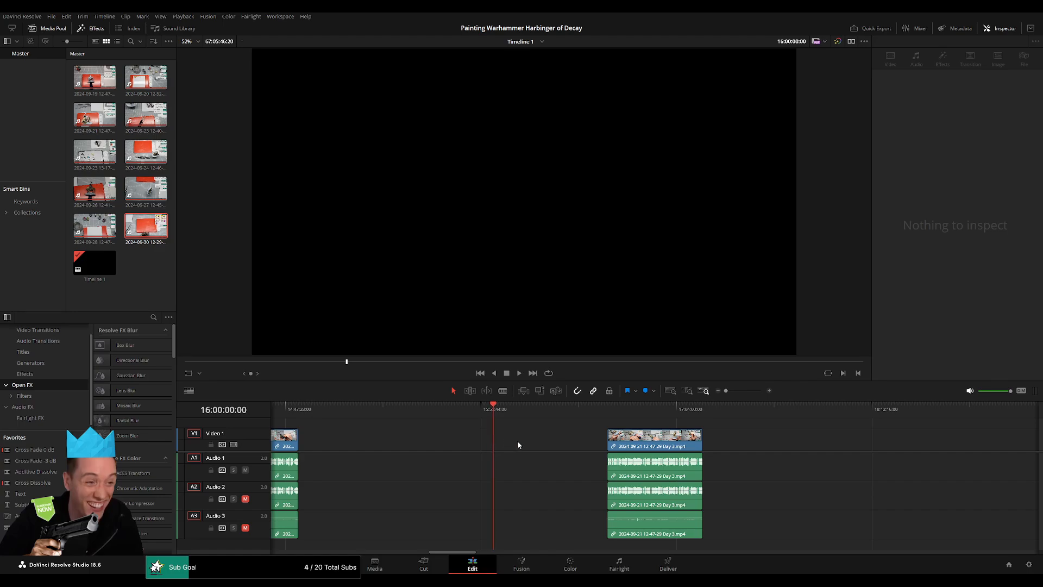
left_click(551, 441)
left_click_drag(616, 441, 503, 441)
Move the Day 4 footage back along the timeline so that it directly follows the end of the Day 3 footage.
scroll(702, 446, "right", 8)
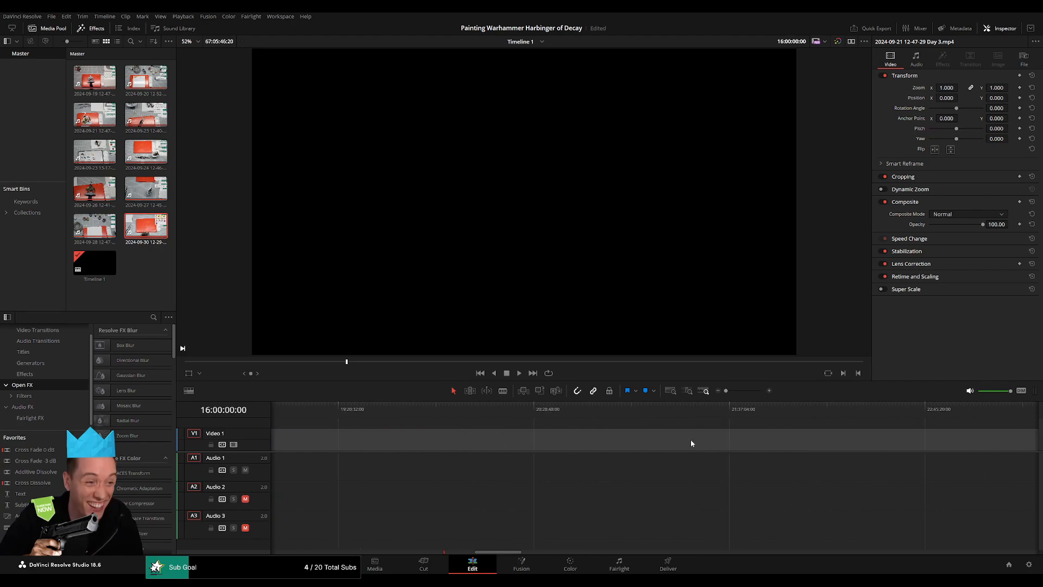
scroll(690, 440, "right", 10)
left_click_drag(894, 446, 514, 446)
left_click(415, 443)
scroll(407, 434, "left", 1)
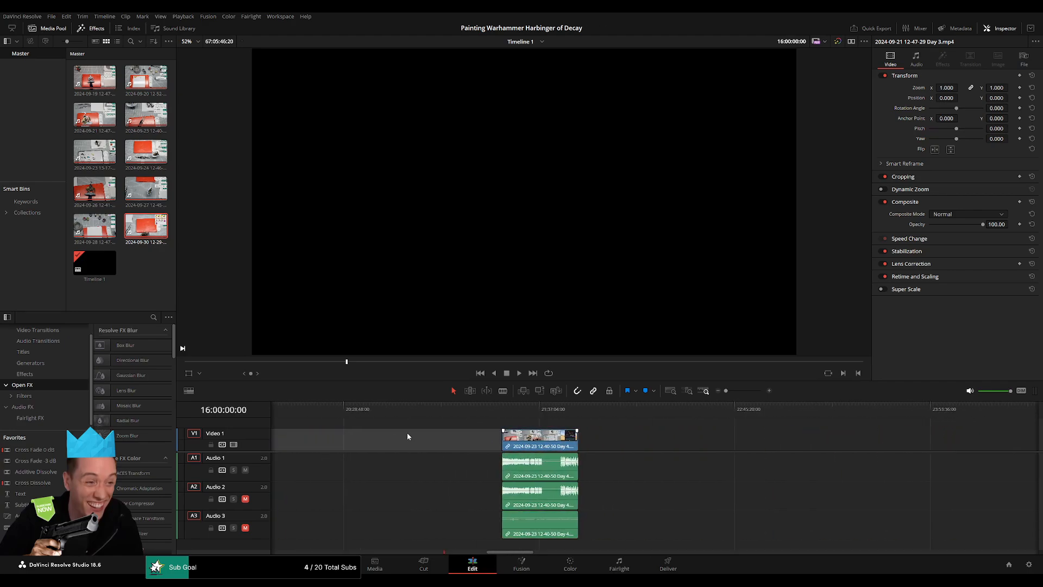
scroll(408, 437, "left", 5)
left_click_drag(821, 447, 464, 447)
left_click(320, 446)
scroll(543, 441, "left", 6)
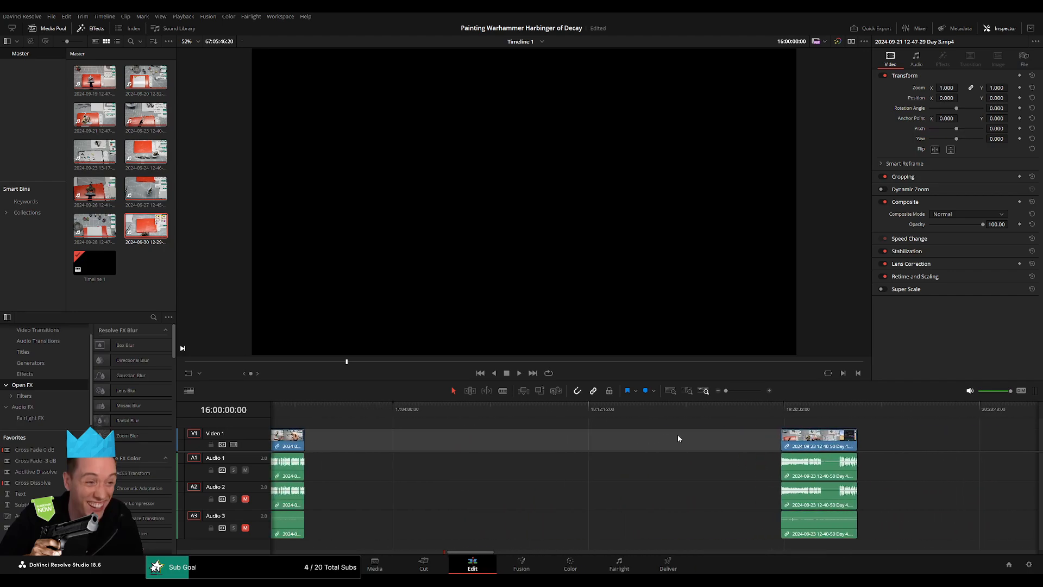
scroll(678, 438, "left", 2)
left_click_drag(884, 449, 410, 442)
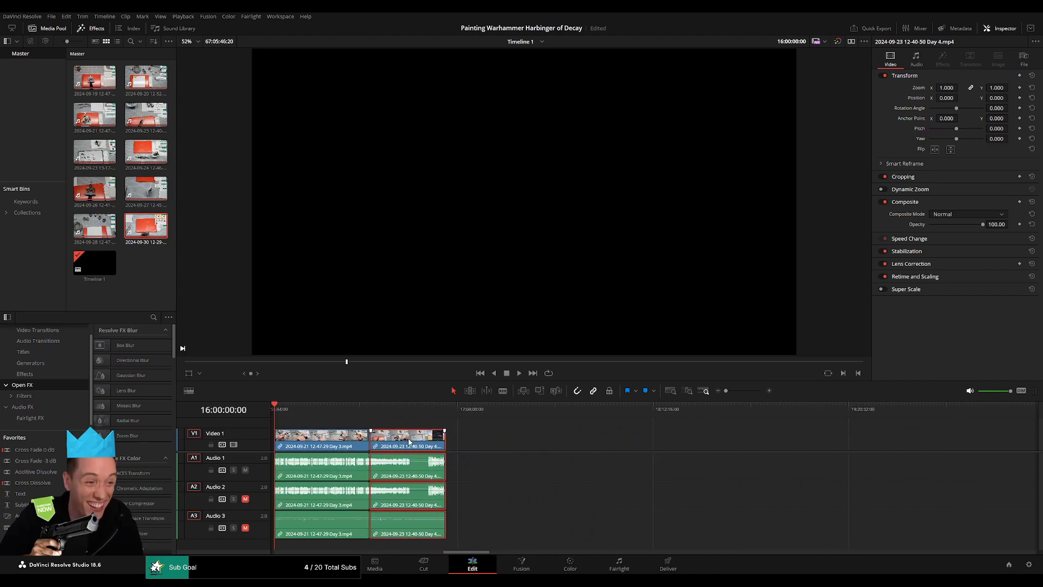
left_click(389, 426)
Play the opening of the part at 16:00:00:00 and a stretch of the Day 3 footage near 16:28.
key("space")
scroll(389, 426, "left", 1)
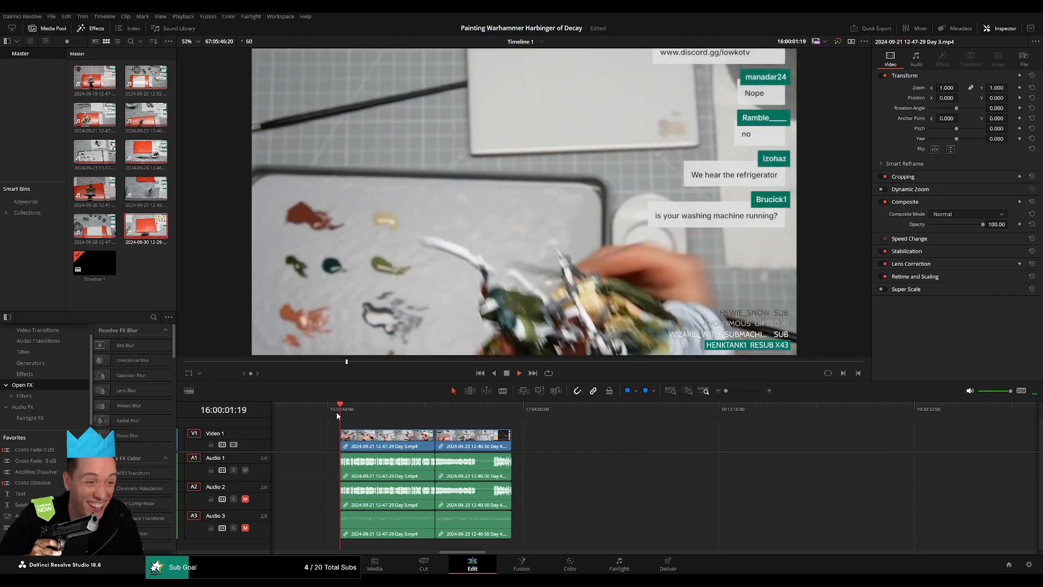
left_click_drag(337, 415, 423, 421)
key("space")
scroll(460, 442, "up", 5)
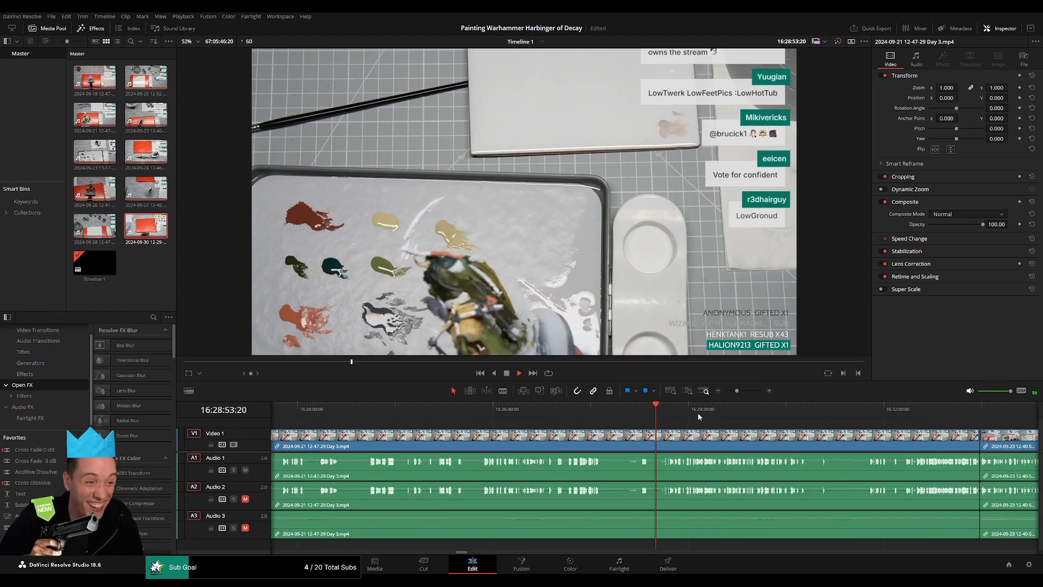
Add video and audio transitions at the cut between the Day 3 and Day 4 footage and play across it.
left_click(964, 408)
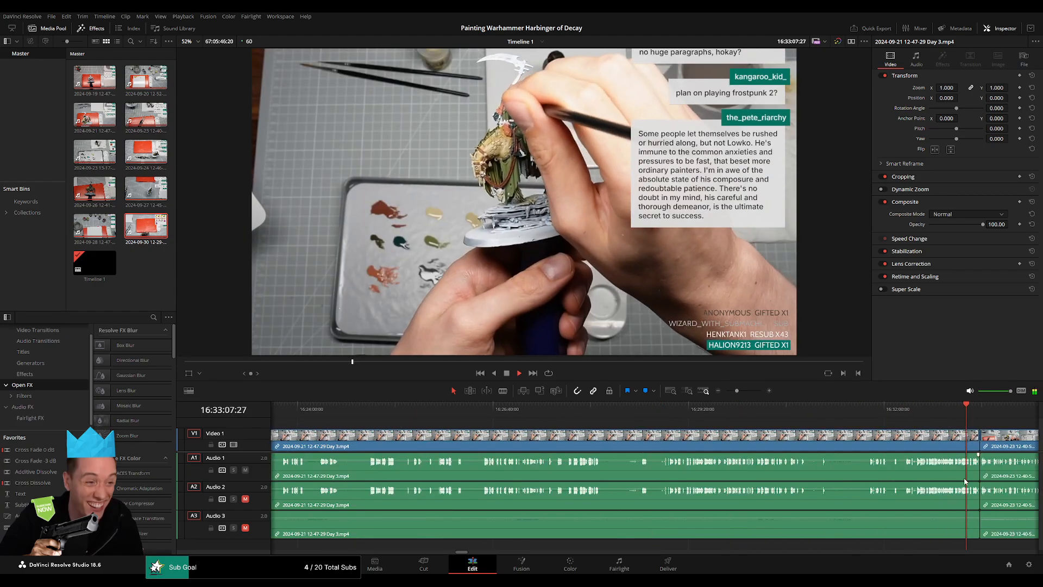
scroll(965, 482, "up", 4)
left_click(706, 416)
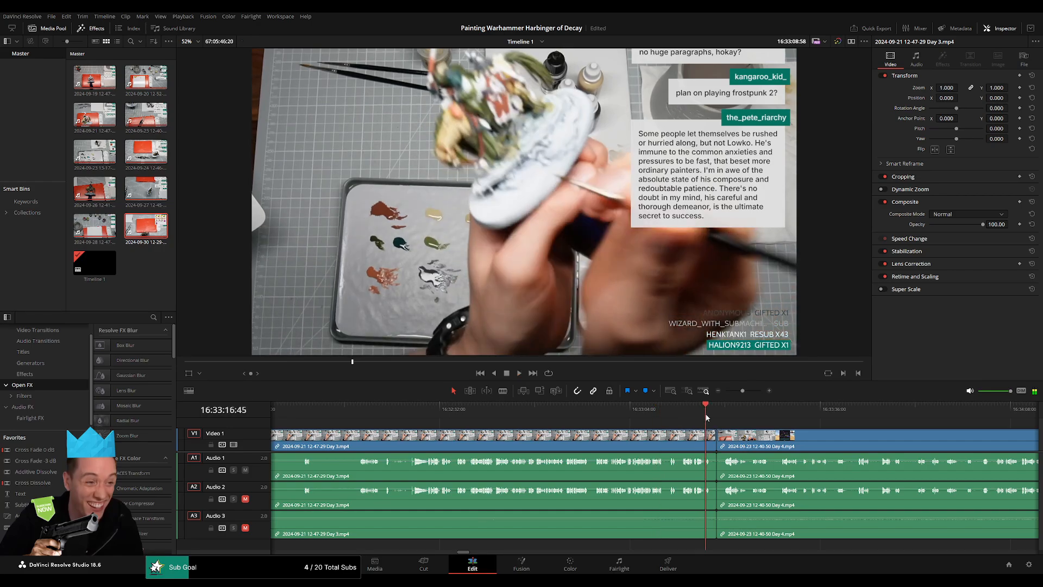
scroll(705, 418, "up", 4)
left_click(702, 440)
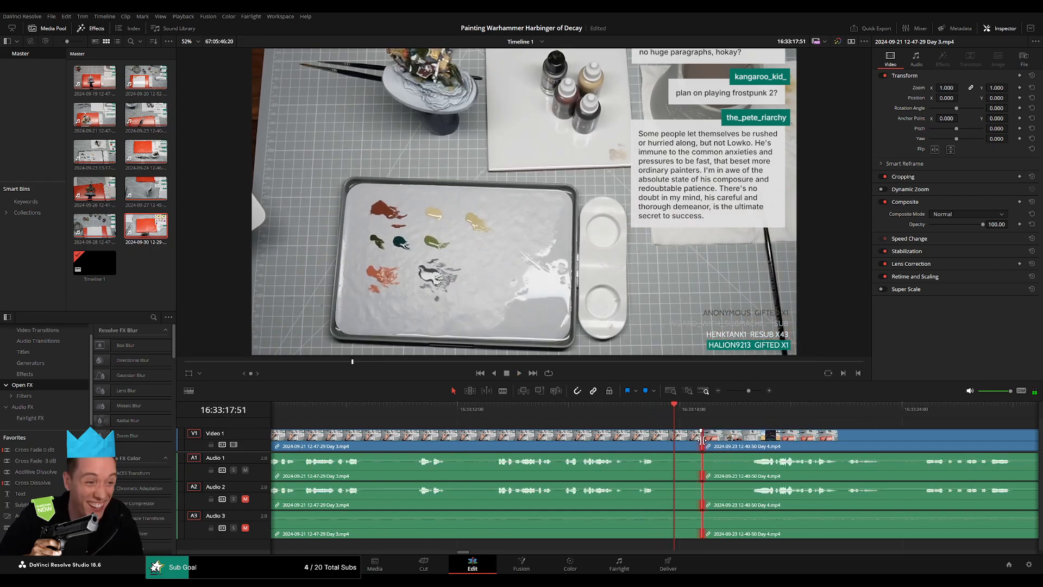
key("ctrl+t")
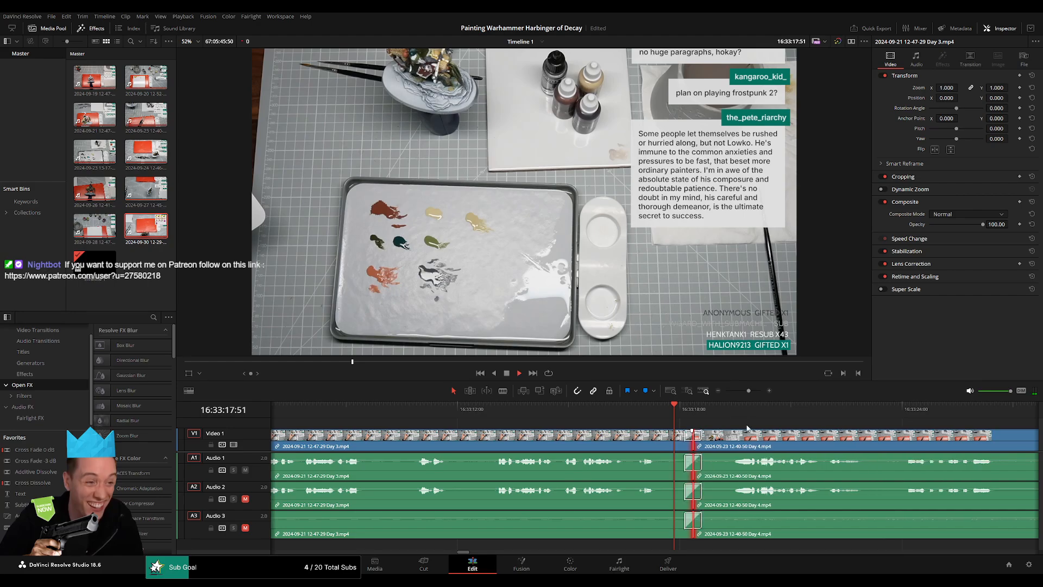
key("space")
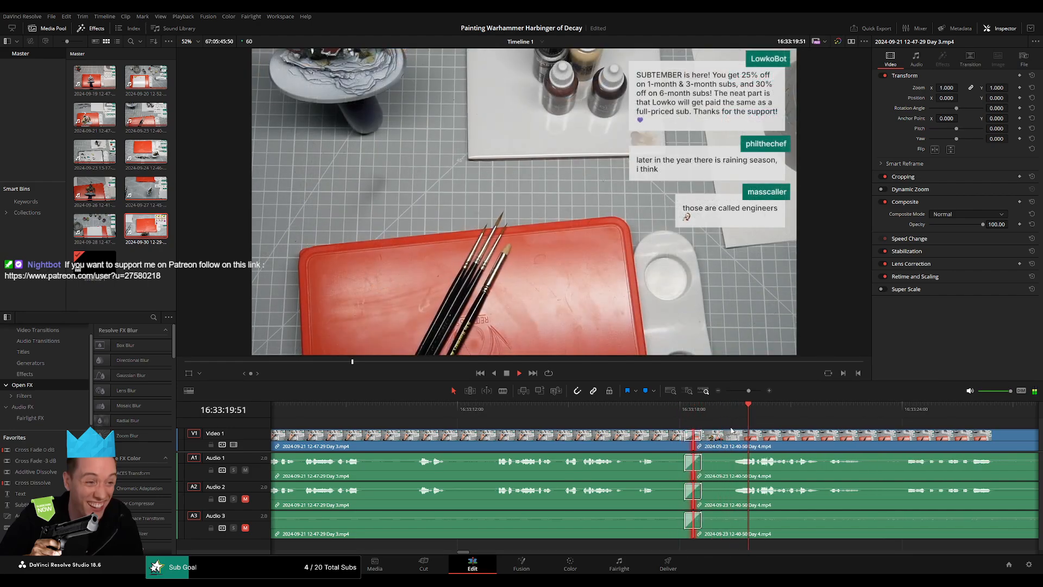
Scrub from 16:00 through the part and check both ends of the silent stretch in the Day 4 audio.
left_click_drag(749, 391, 726, 393)
left_click(526, 416)
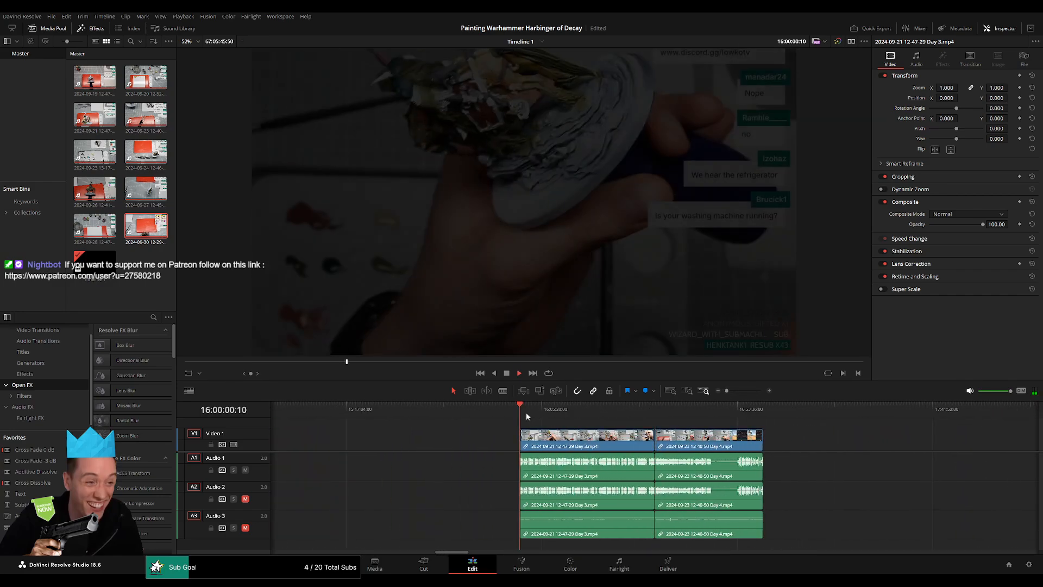
left_click_drag(526, 416, 720, 431)
scroll(722, 432, "up", 3)
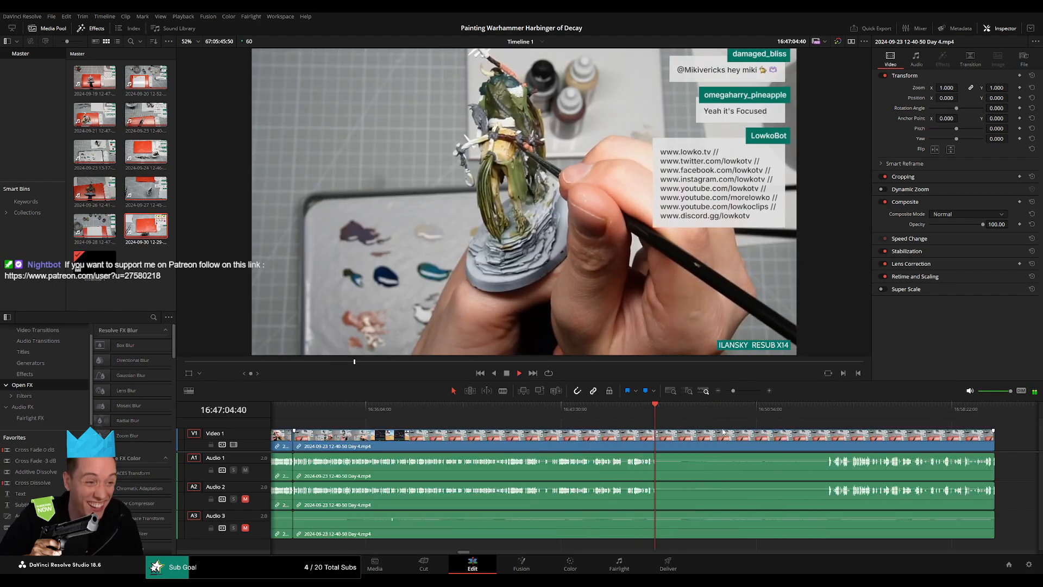
scroll(722, 432, "up", 3)
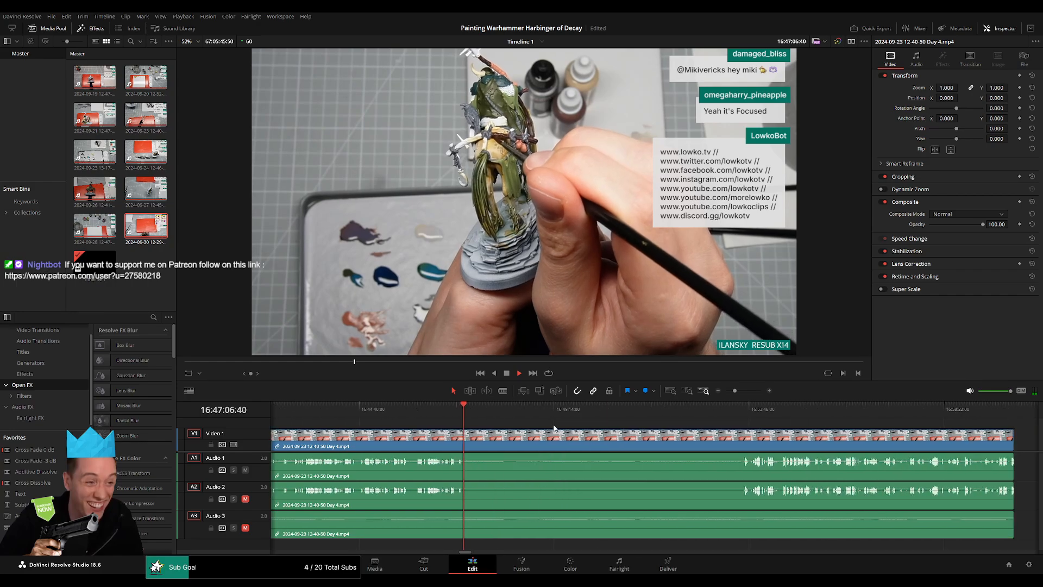
left_click_drag(555, 427, 744, 422)
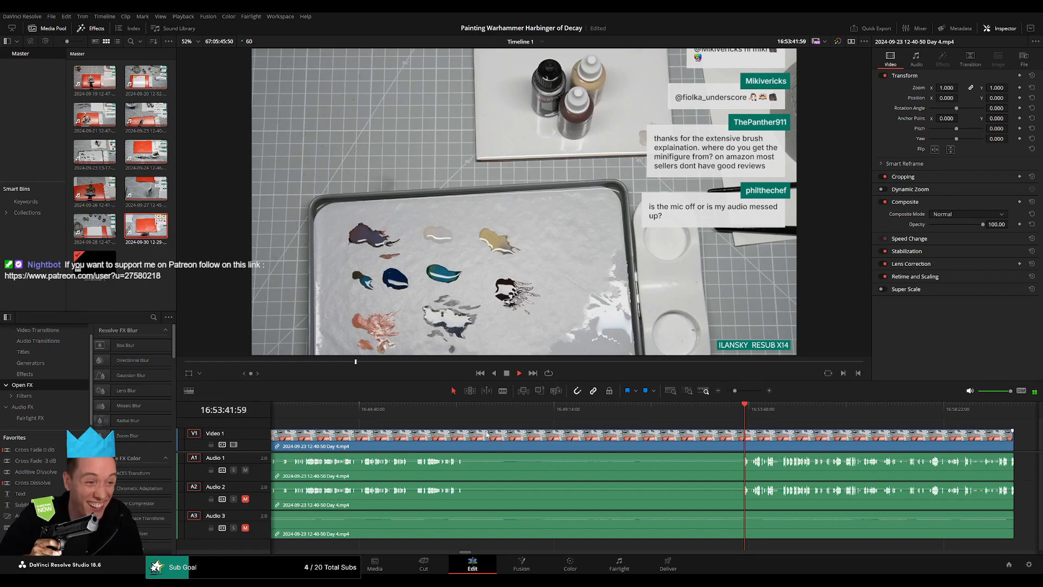
Review where speech stops in the Day 4 footage from 16:46:52 and stop the playhead at 16:47:18:09 in the silence.
left_click(453, 407)
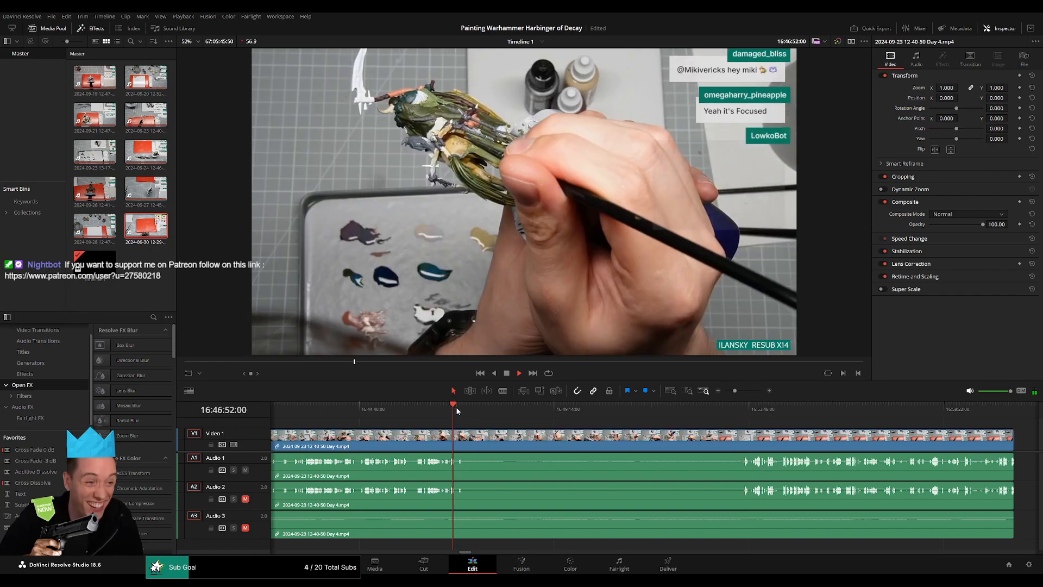
scroll(549, 442, "up", 4)
scroll(544, 434, "right", 2)
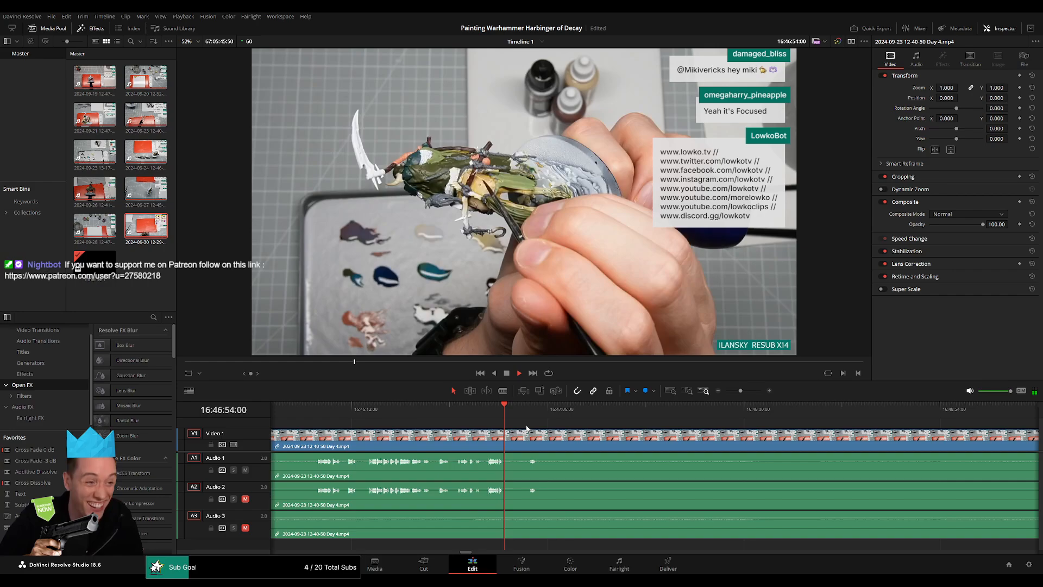
left_click_drag(525, 419, 528, 414)
key("space")
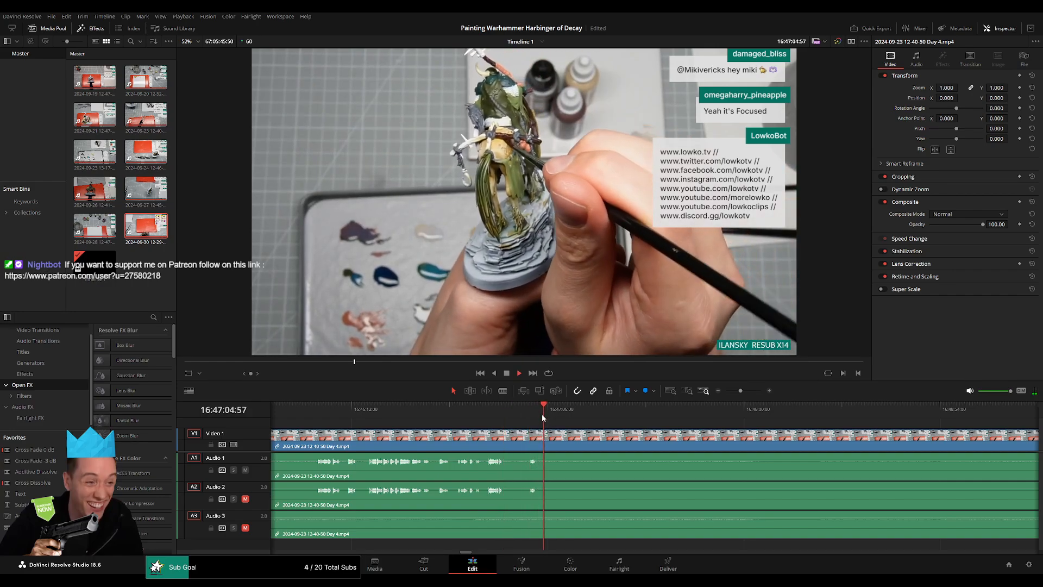
left_click_drag(535, 414, 588, 418)
key("space")
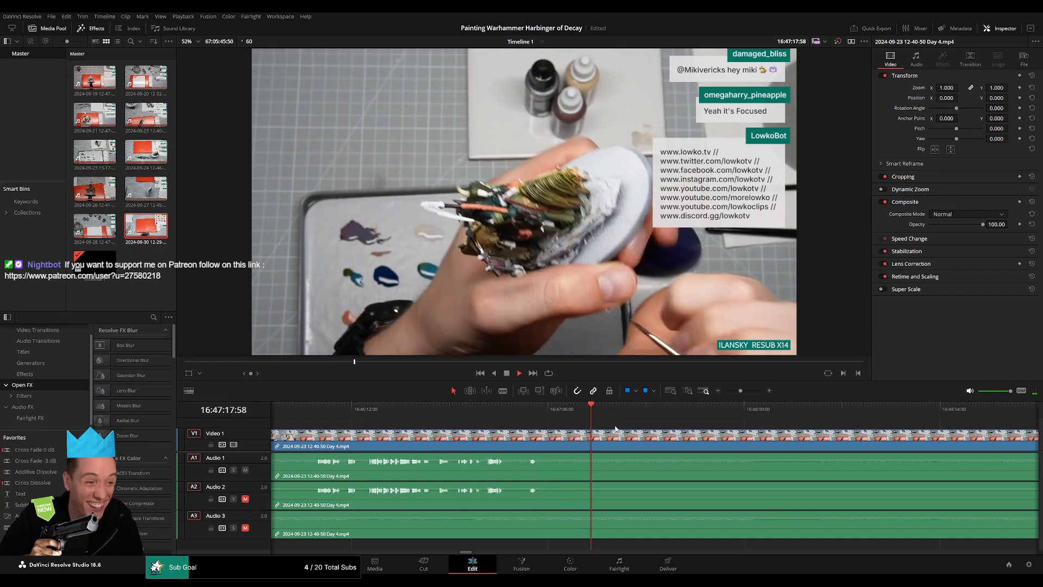
key("space")
Place a Text title above the Day 4 footage at 16:47:18:09 and extend its length.
left_click_drag(142, 487, 617, 433)
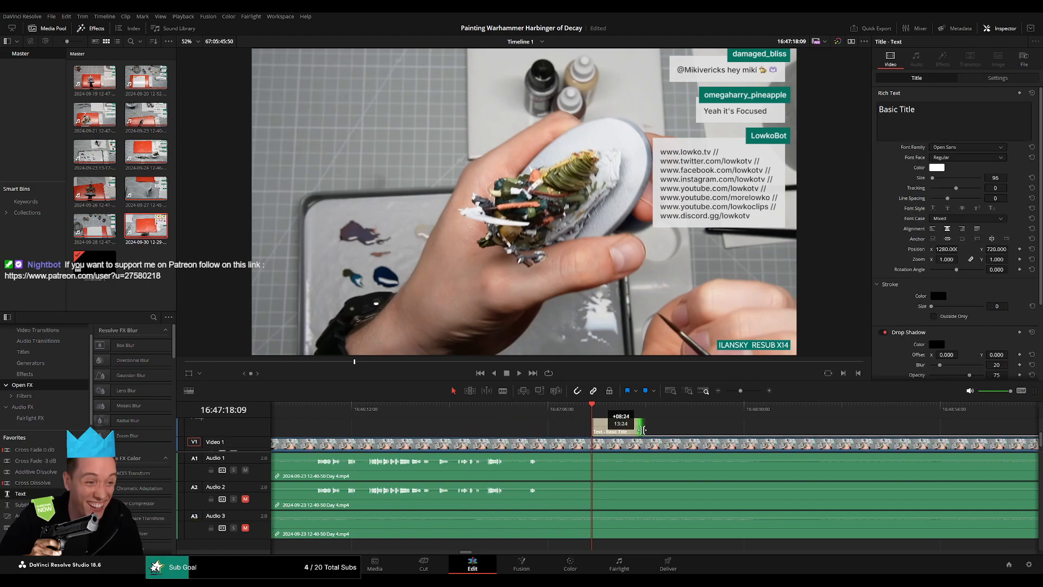
left_click_drag(740, 390, 750, 391)
left_click_drag(695, 442, 655, 470)
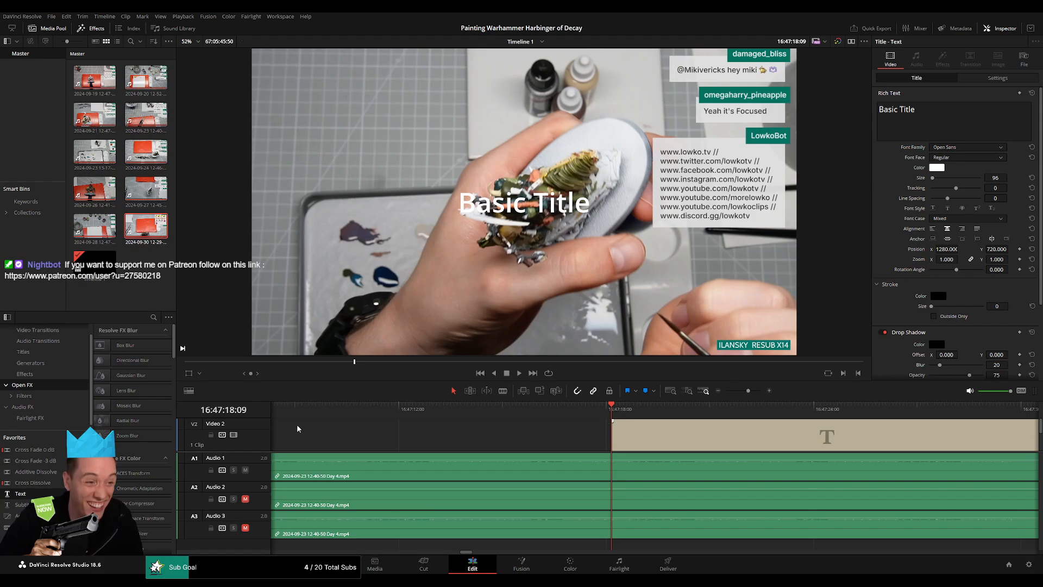
Set the title to "The wireless microphone battery ran out..." in Roboto, add a fade-in of about one second and preview it.
left_click_drag(260, 422, 261, 441)
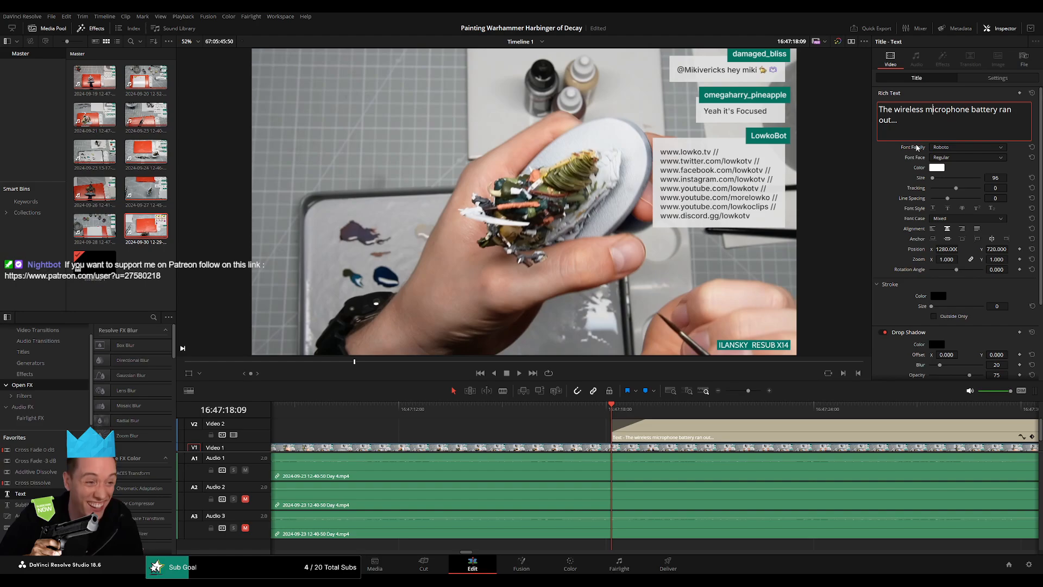
left_click(666, 421)
key("space")
key("space")
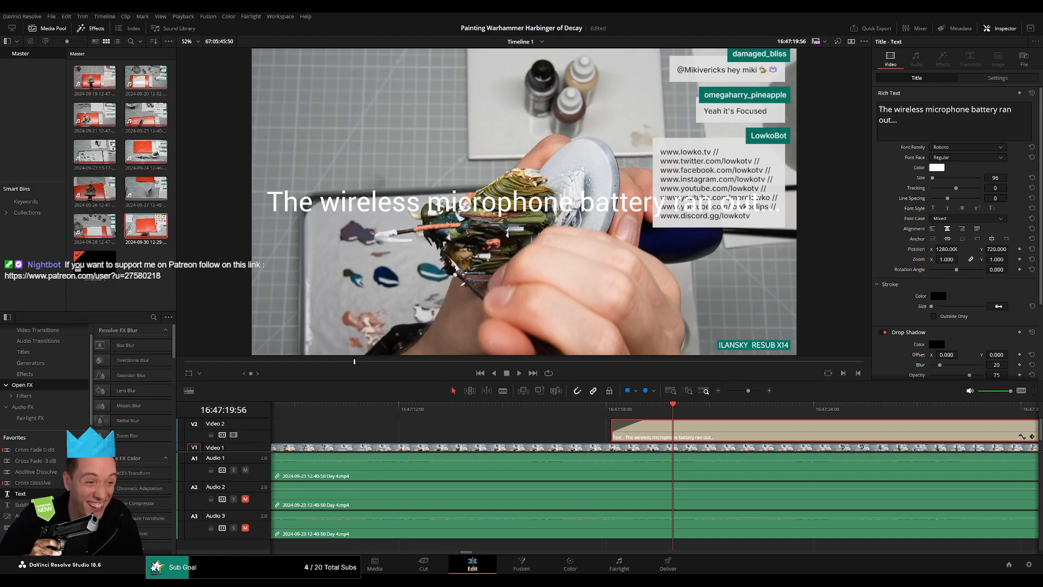
Give the microphone notice a black outline of size 6, lower it to Y position 137 and preview it from its start.
left_click_drag(999, 305, 1005, 306)
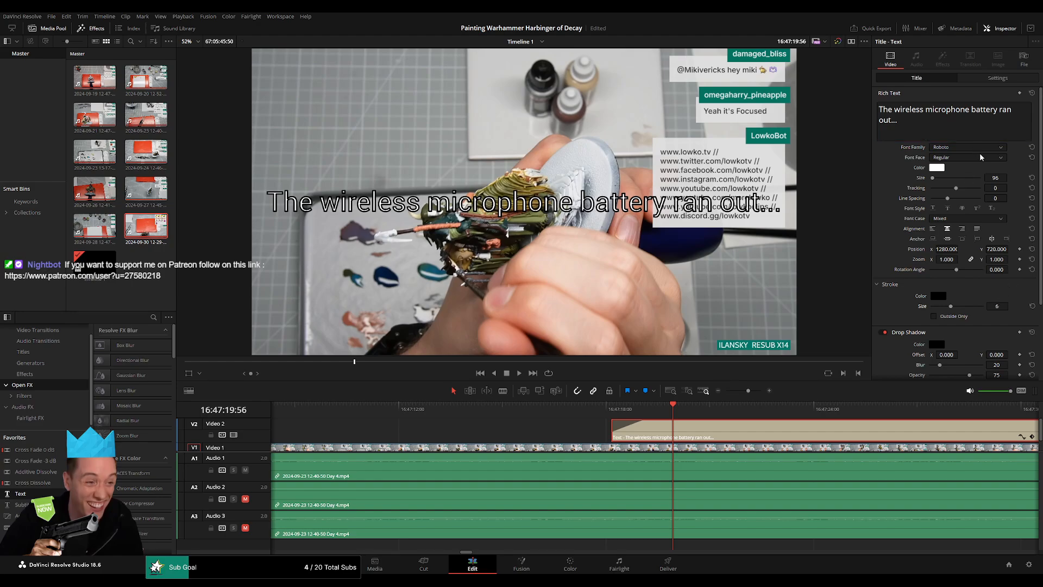
left_click_drag(999, 249, 954, 248)
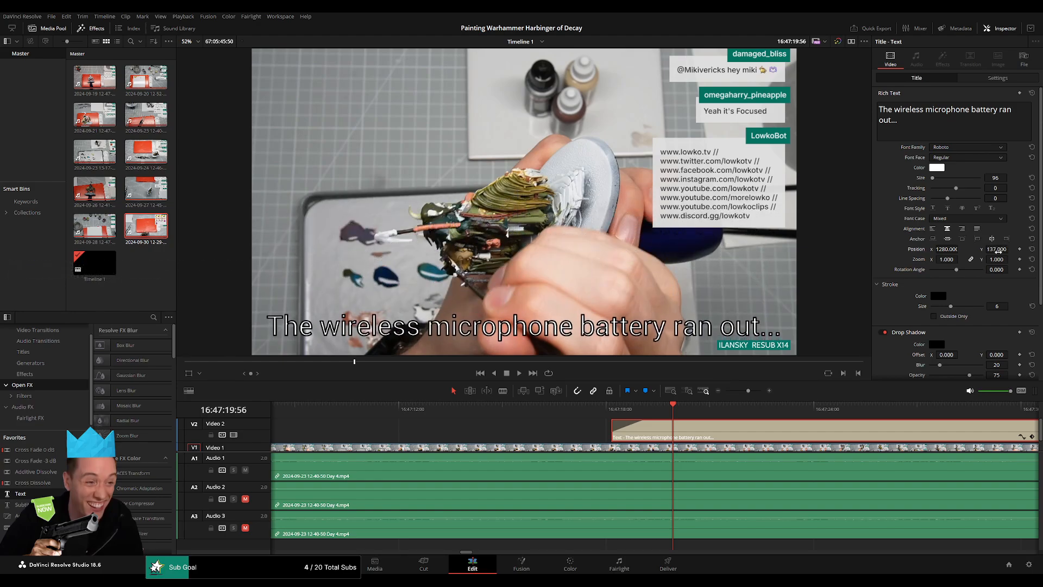
left_click(611, 405)
key("space")
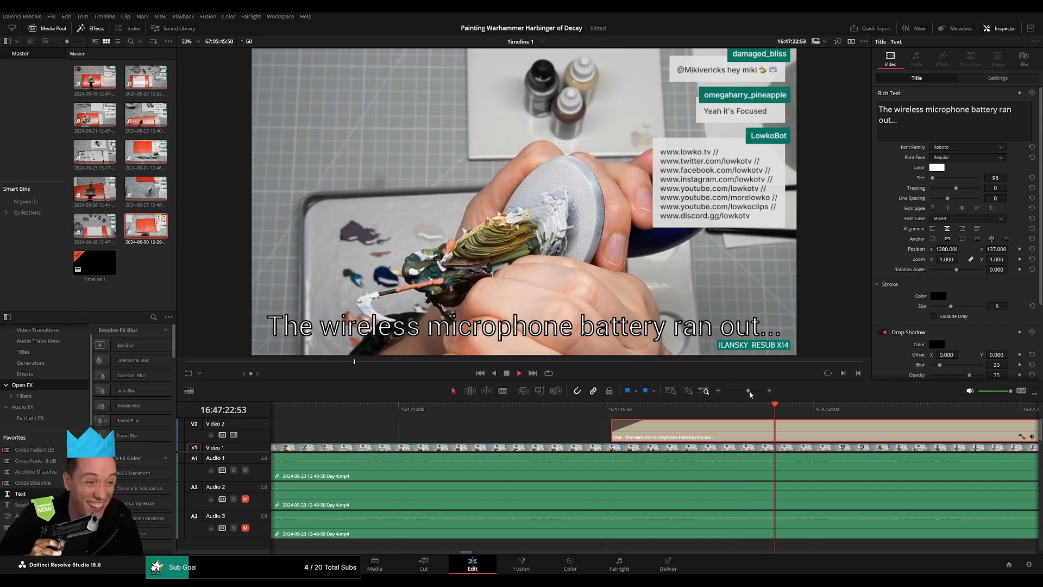
Add a fade-out of about one second to the end of the microphone notice title.
left_click_drag(748, 391, 744, 393)
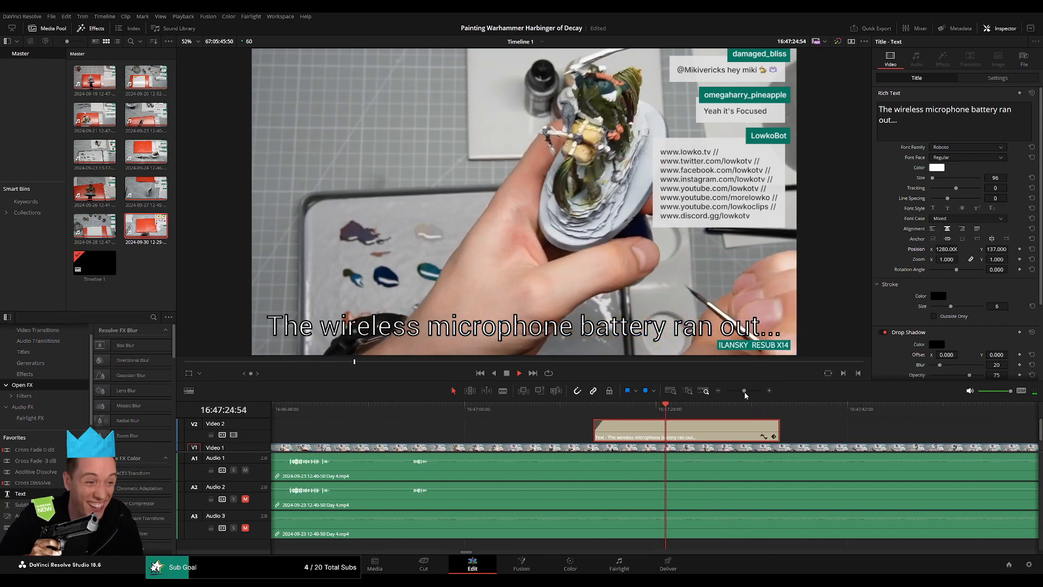
left_click_drag(751, 472, 620, 473)
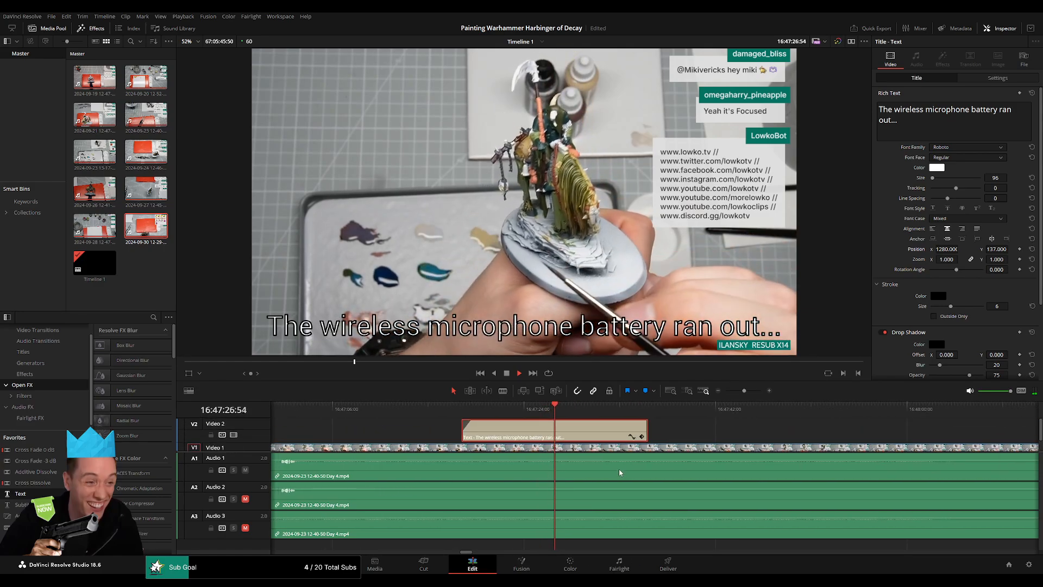
left_click_drag(644, 421, 636, 423)
key("space")
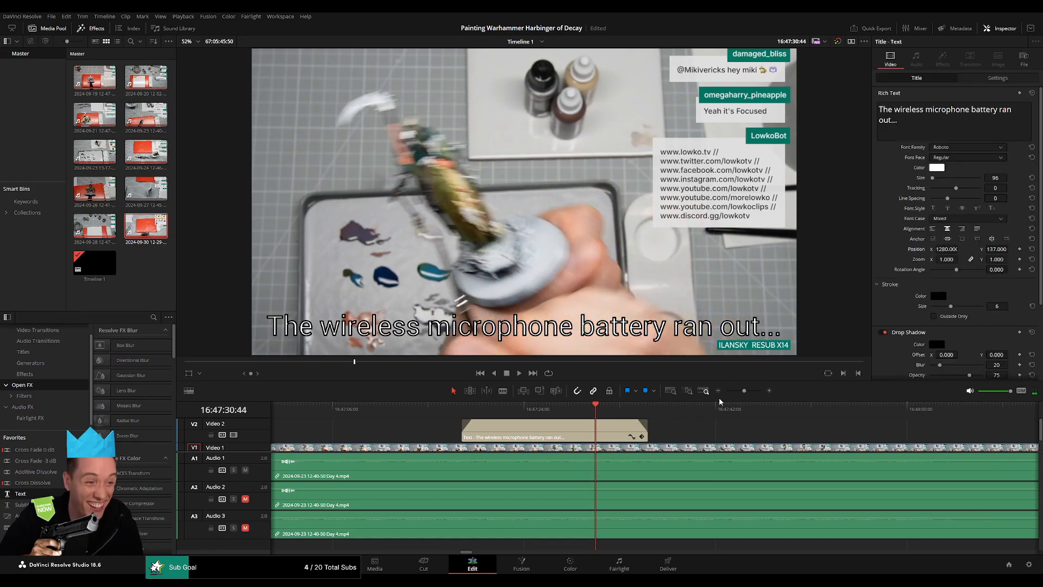
Examine the silent stretch of Day 4 audio between the title's start and the point where speech resumes.
left_click_drag(744, 390, 738, 391)
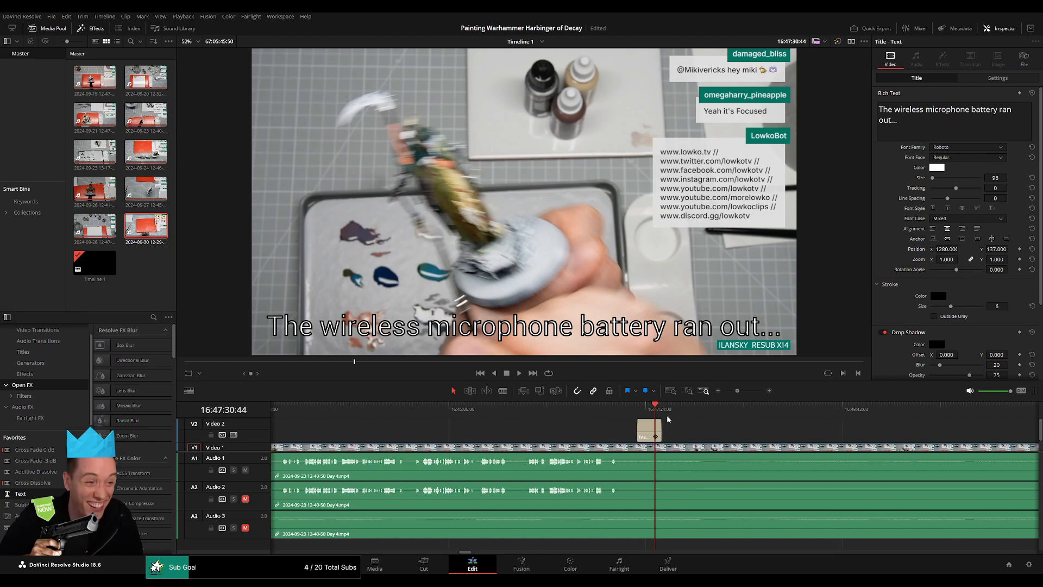
left_click(638, 410)
left_click_drag(777, 429, 525, 415)
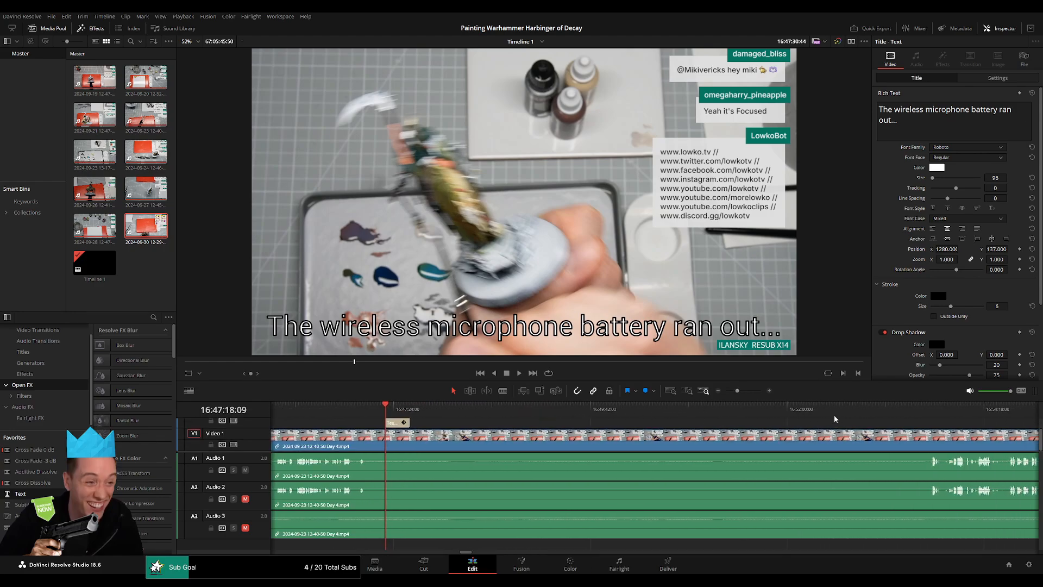
left_click(925, 417)
left_click(927, 415)
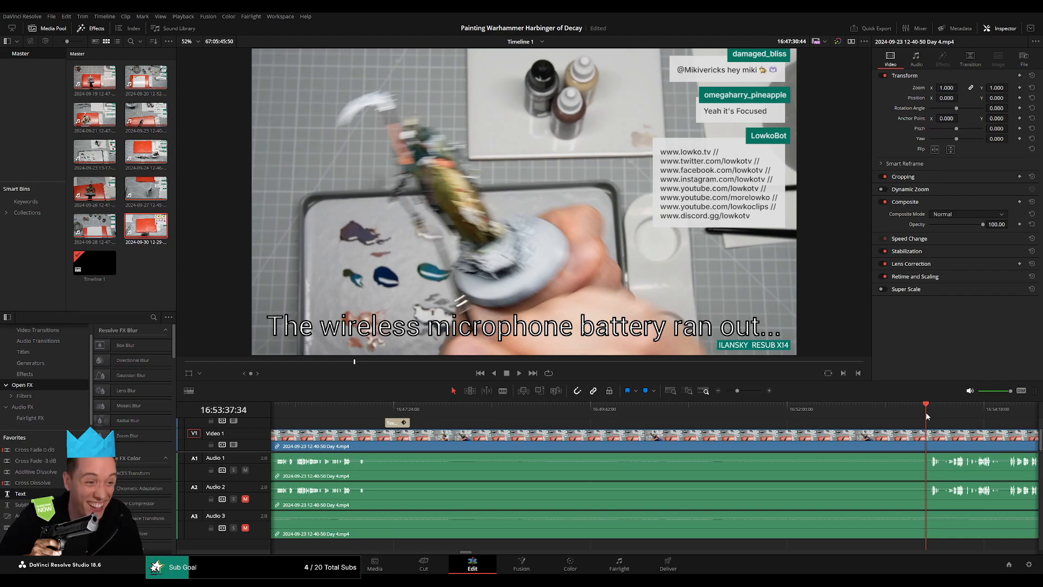
left_click(371, 408)
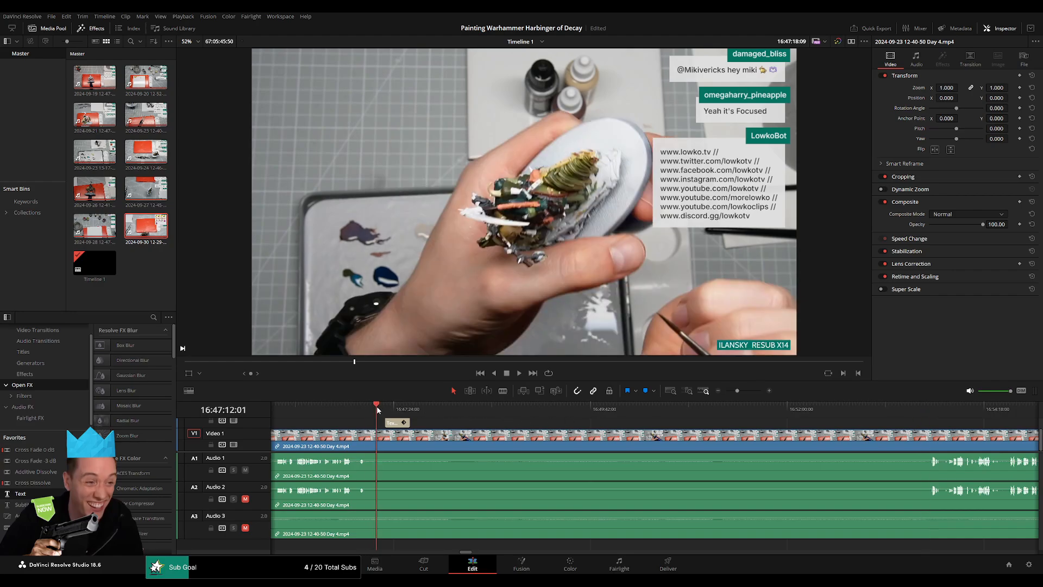
left_click(924, 409)
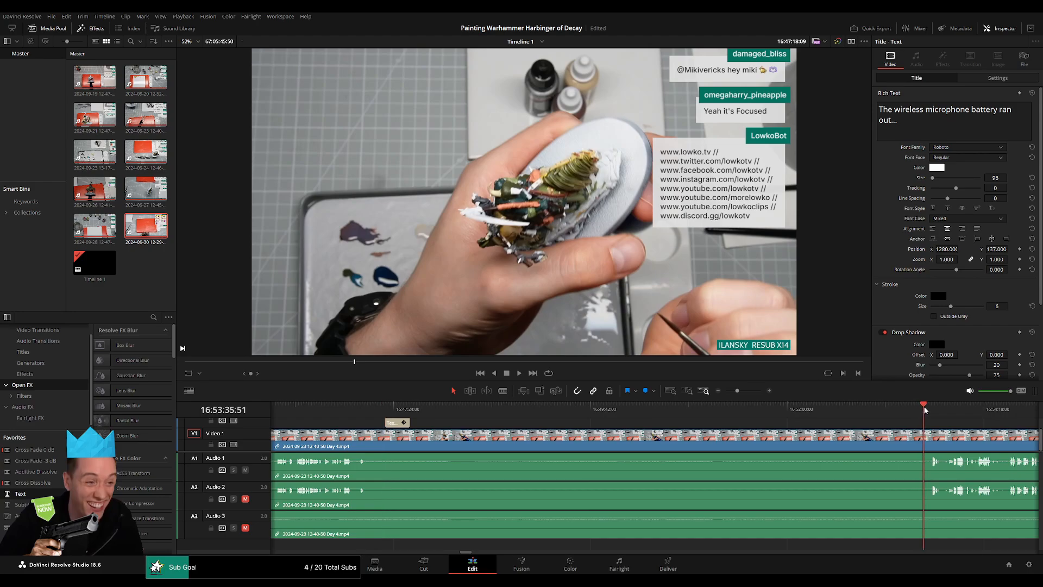
left_click_drag(927, 411, 772, 415)
left_click(880, 416)
left_click(922, 417)
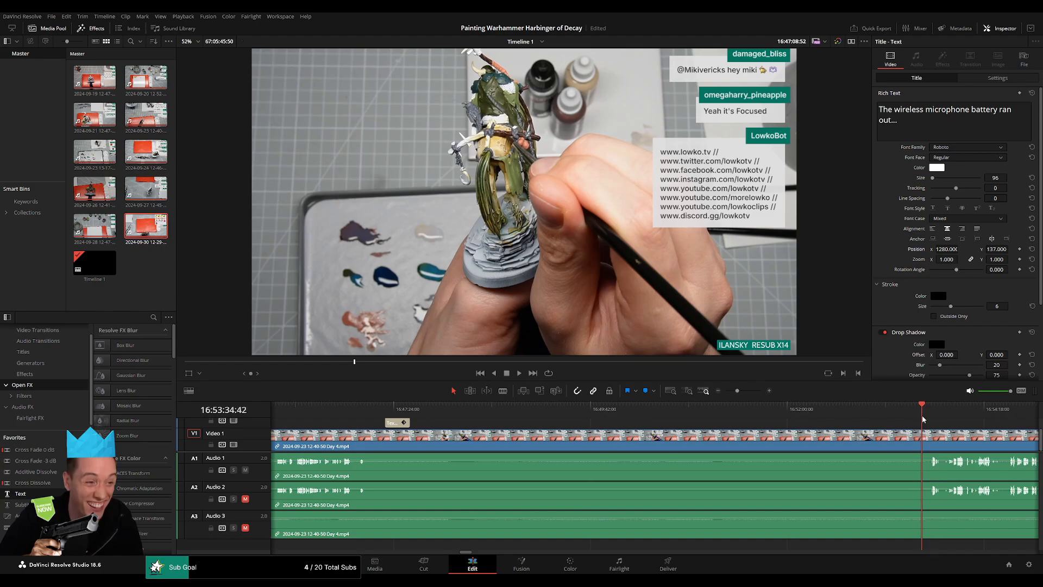
left_click_drag(922, 419, 388, 404)
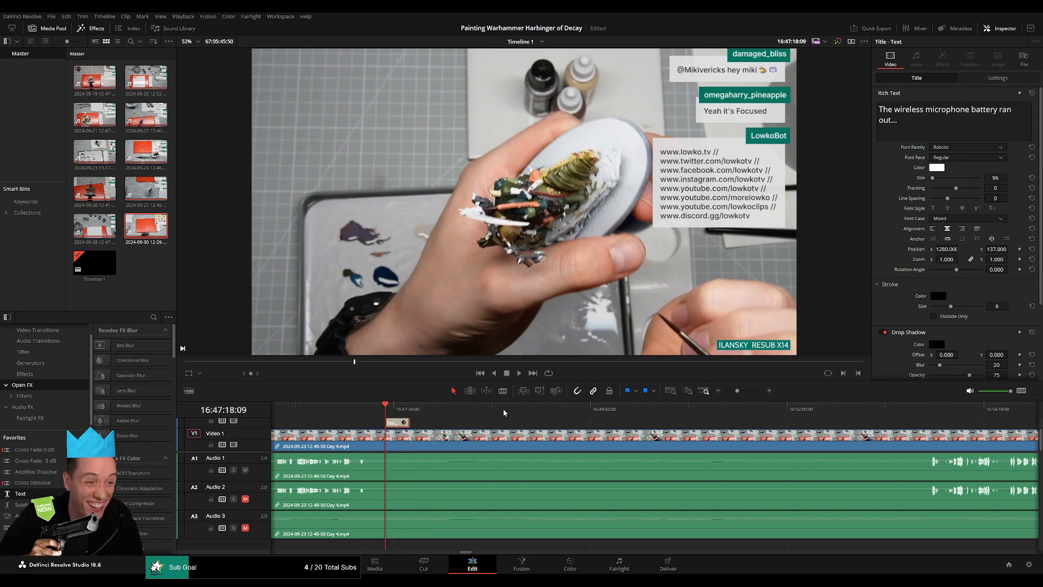
Play back the finished notice, inspect its end, and look over the Day 4 footage that follows it.
key("space")
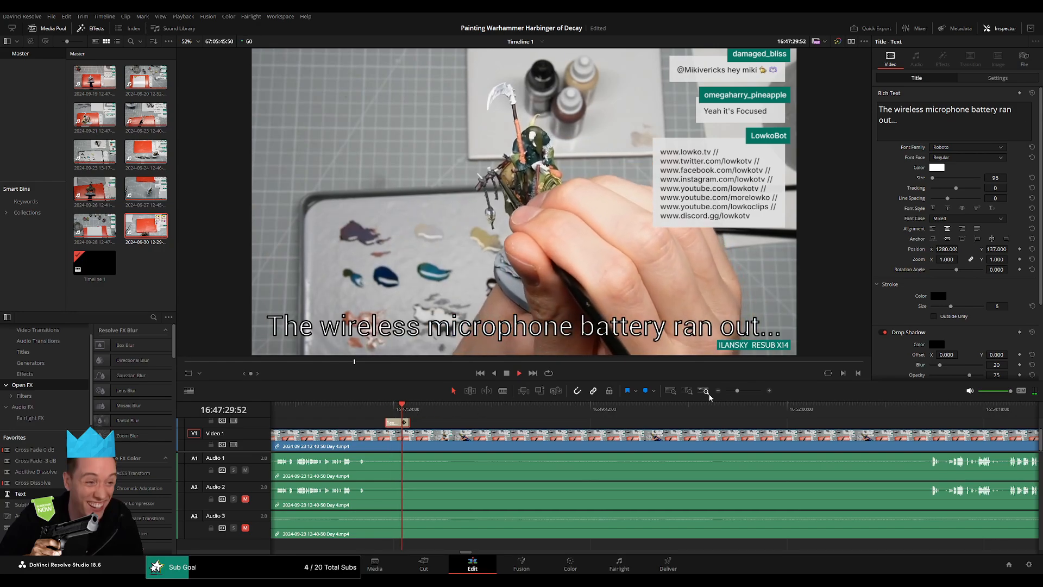
left_click_drag(737, 391, 748, 392)
left_click(778, 411)
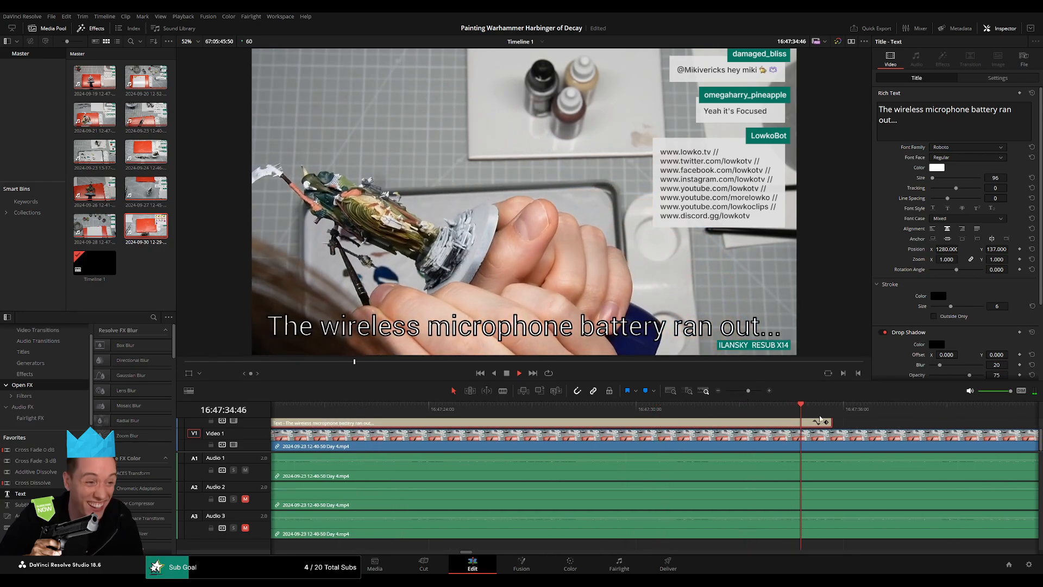
left_click_drag(748, 391, 734, 393)
left_click(645, 412)
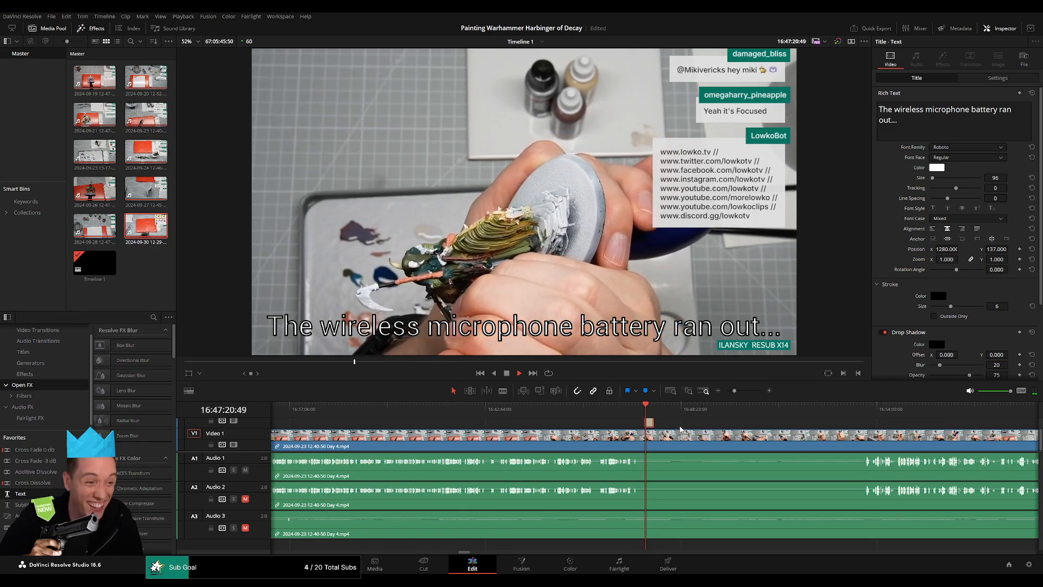
key("space")
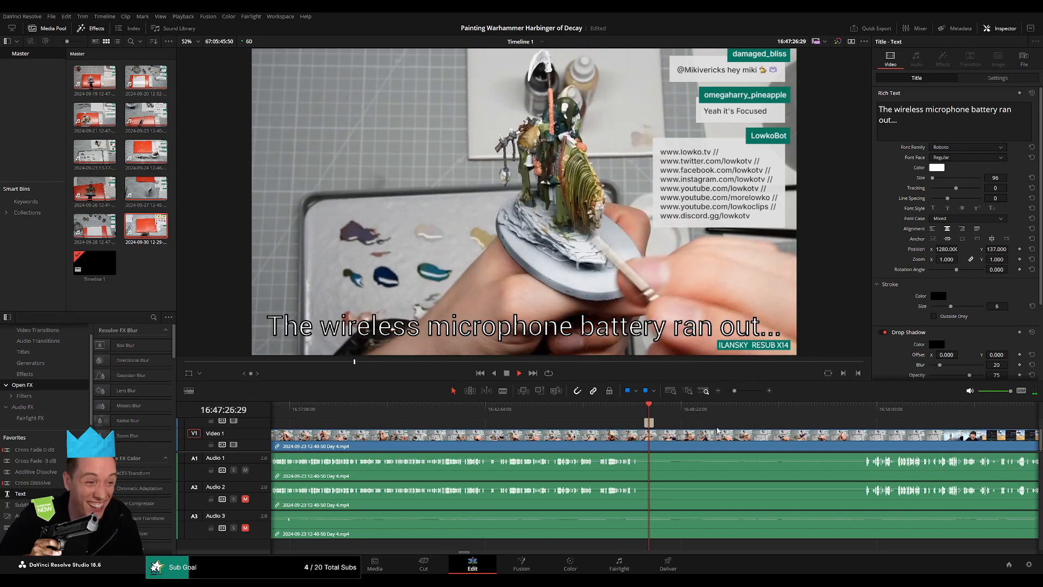
scroll(587, 424, "right", 3)
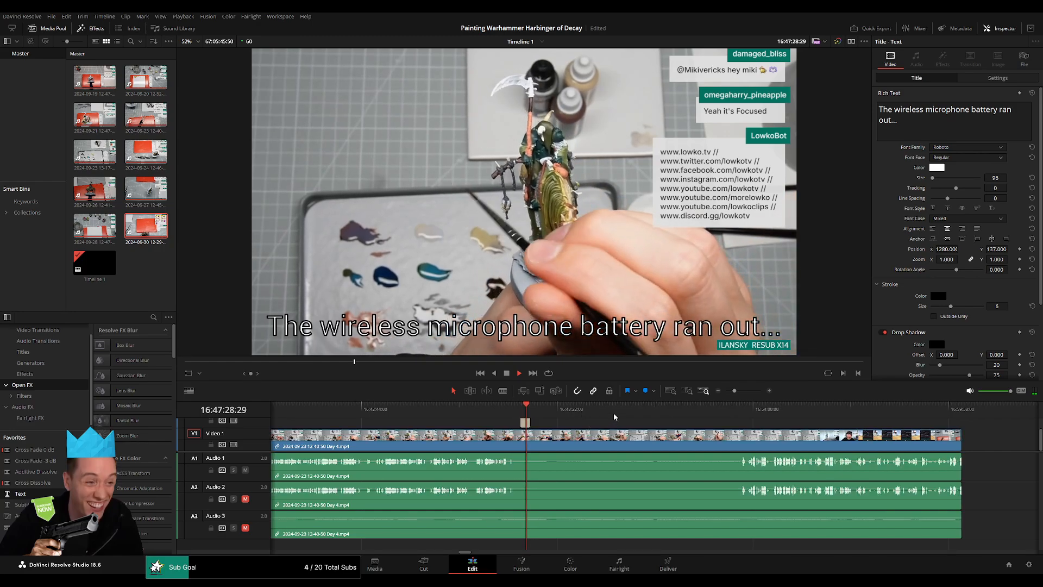
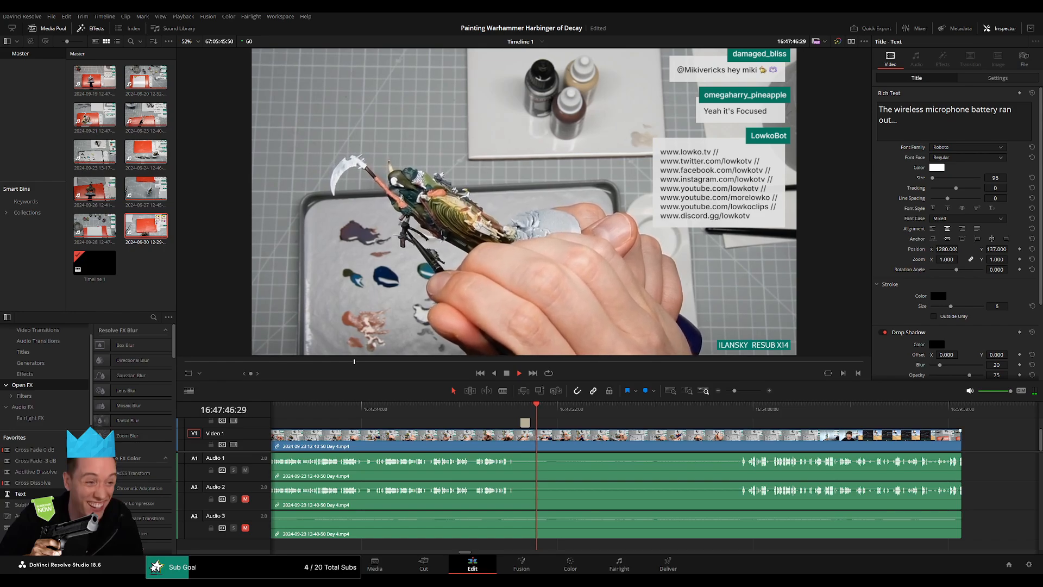
Try rewording the microphone notice as "Wireless microphone's battery ran out..." and undo the rewording.
left_click(520, 407)
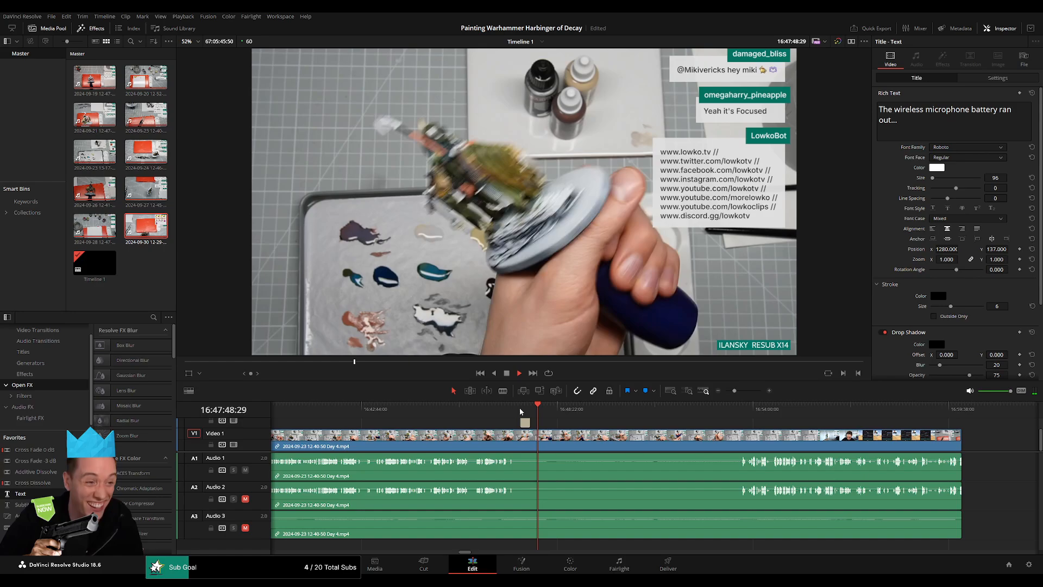
key("space")
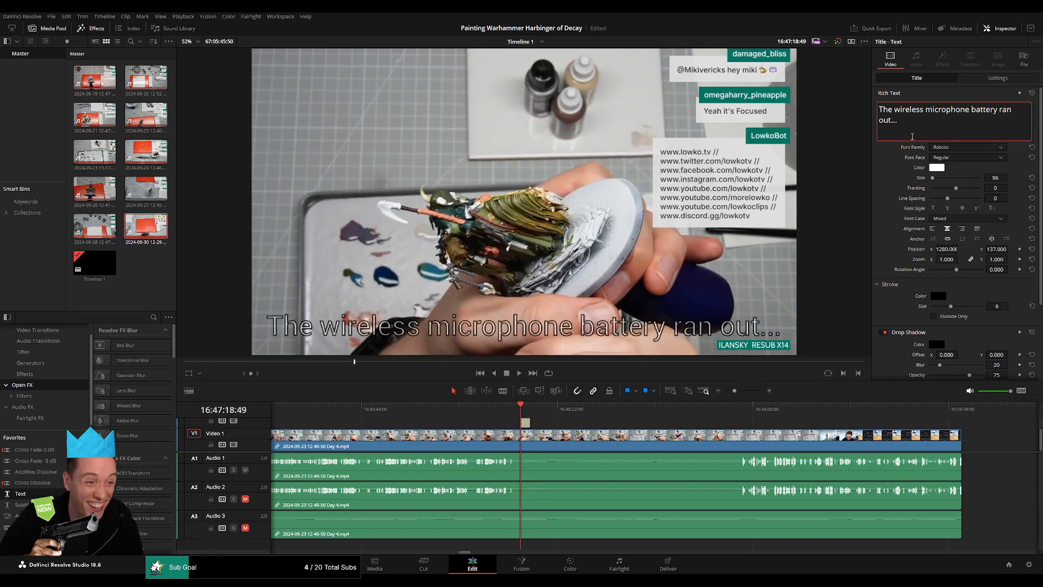
key("BackSpace")
key("BackSpace")
key("BackSpace")
key("BackSpace")
key("BackSpace")
type("W")
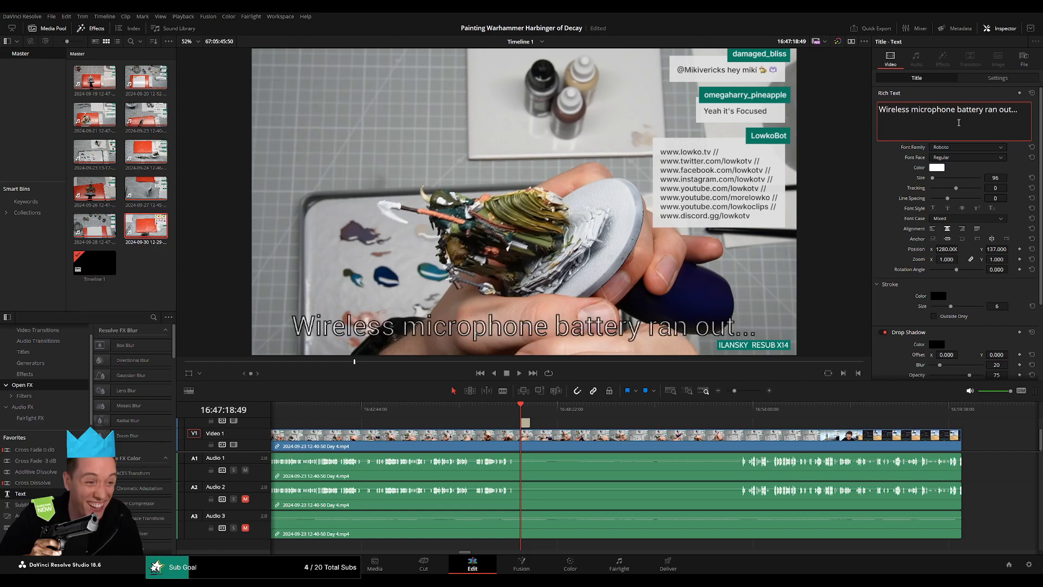
type("'s")
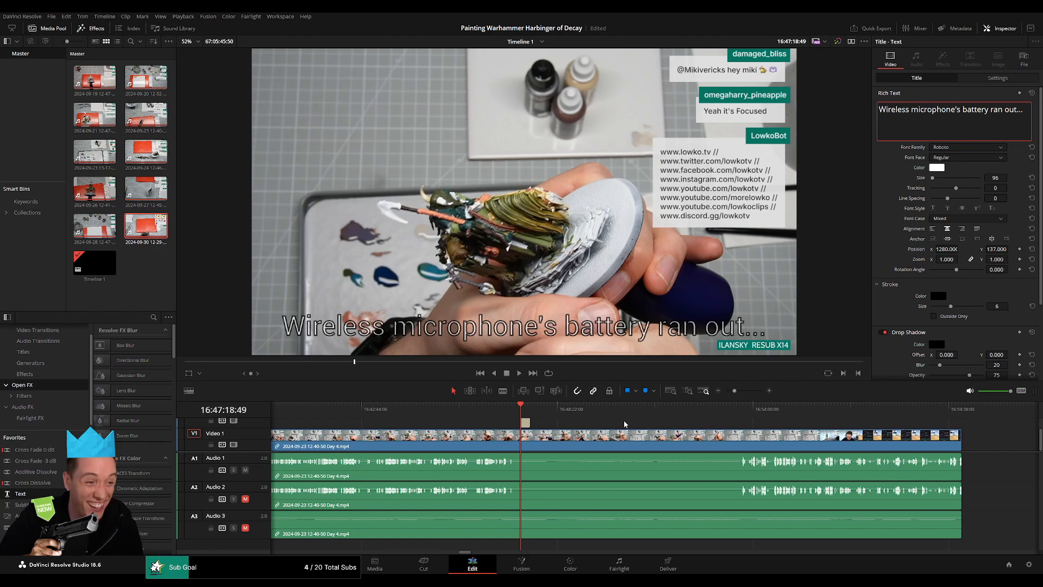
key("ctrl+z")
key("ctrl+z")
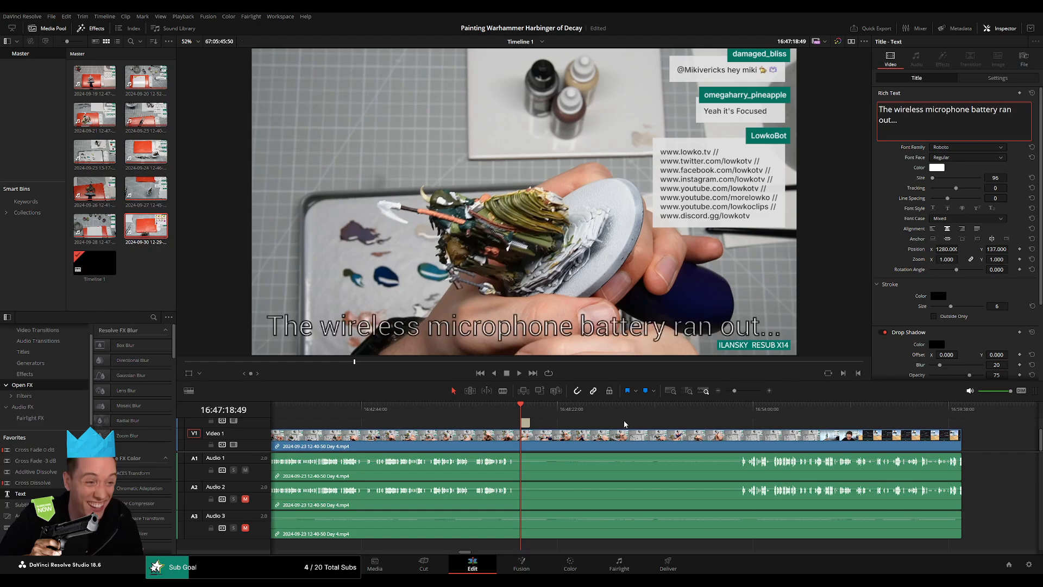
Examine the Day 4 footage between the end of the notice and the point where speech resumes.
key("space")
left_click(530, 407)
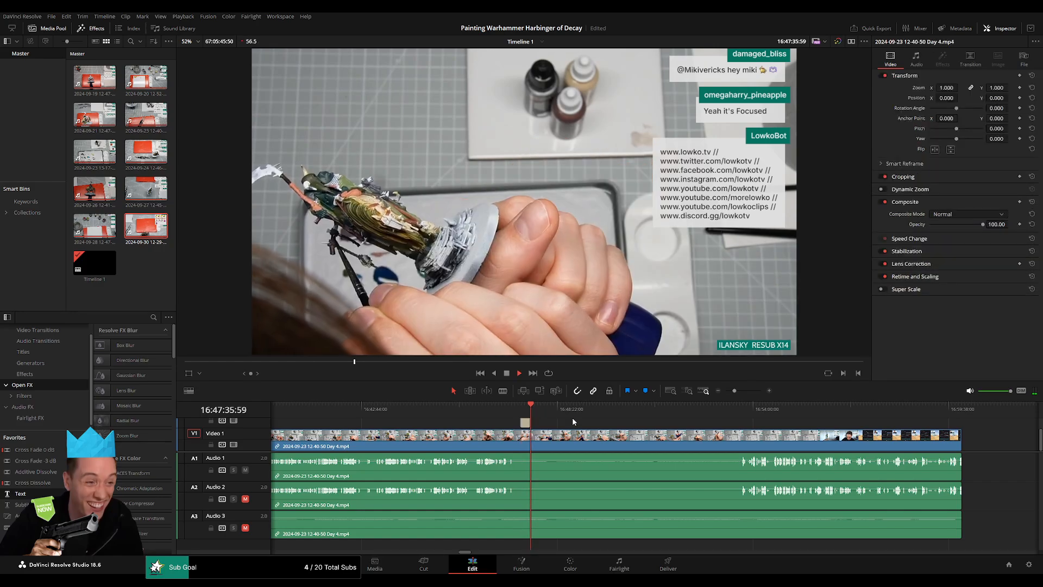
left_click_drag(734, 391, 742, 416)
left_click(582, 410)
left_click(875, 409)
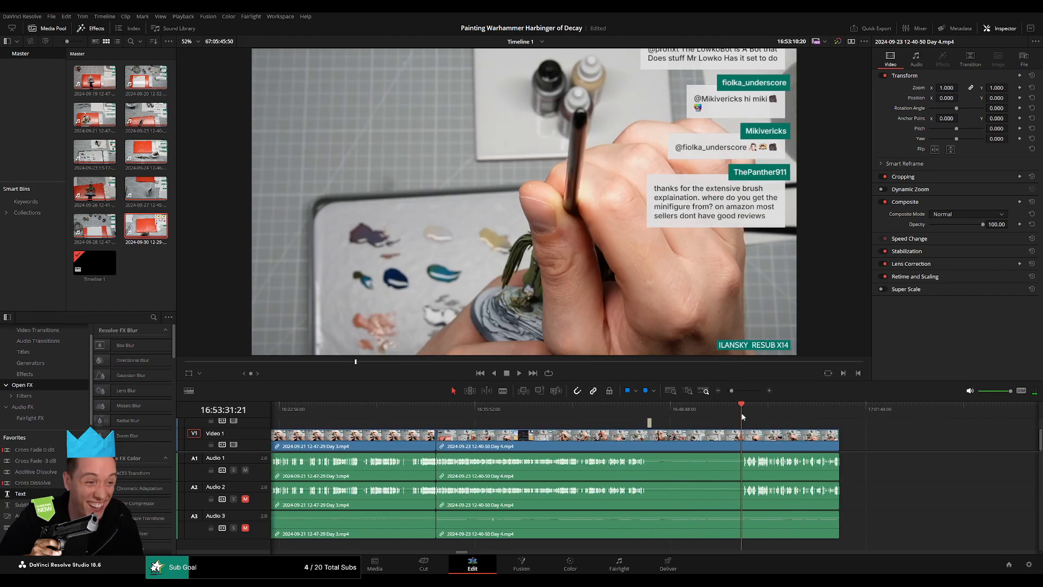
key("space")
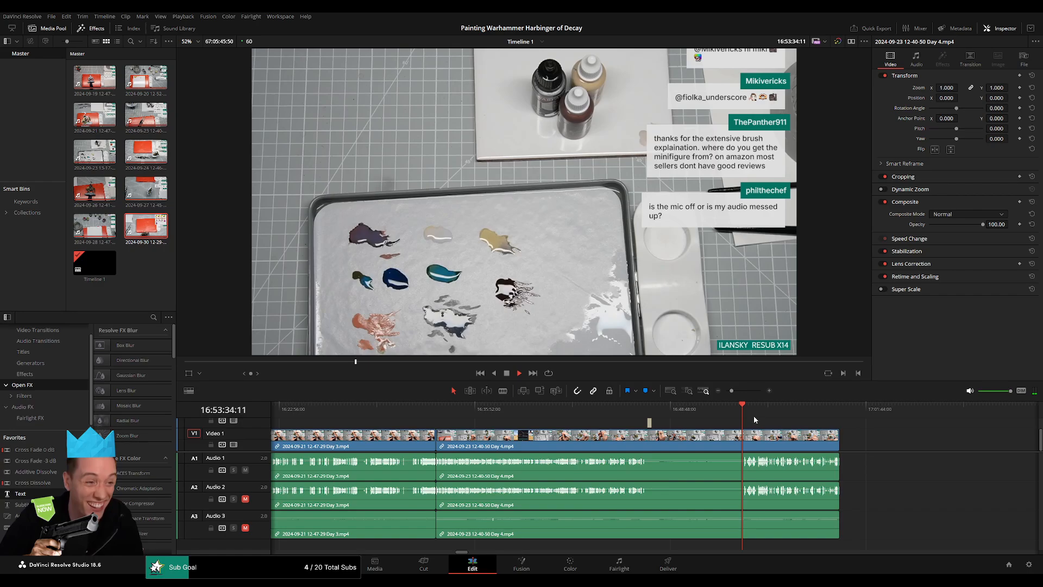
scroll(761, 426, "up", 5)
left_click(676, 412)
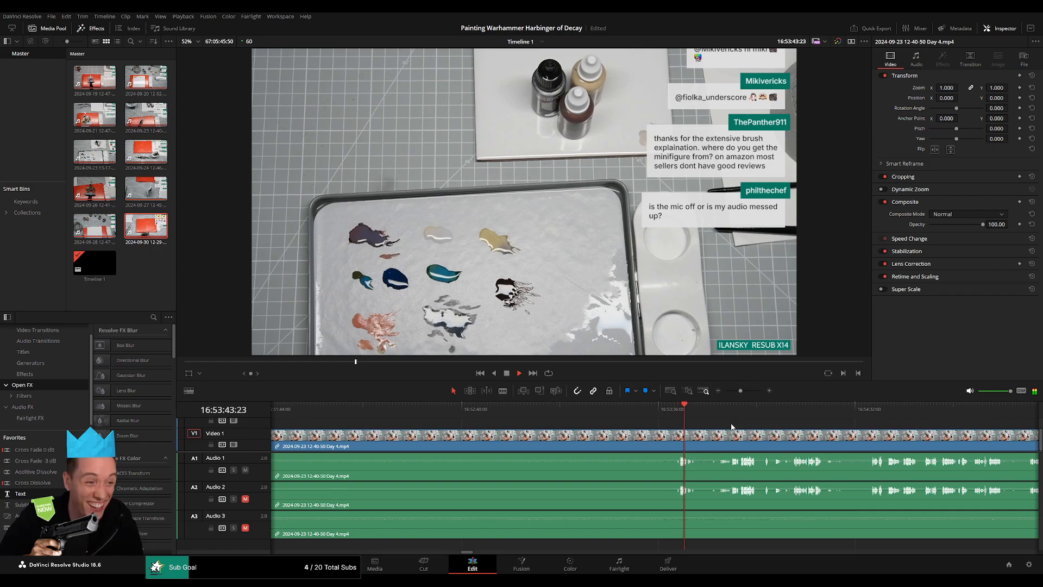
mouse_move(740, 391)
left_mouse_down()
mouse_move(727, 390)
mouse_move(738, 393)
left_mouse_up()
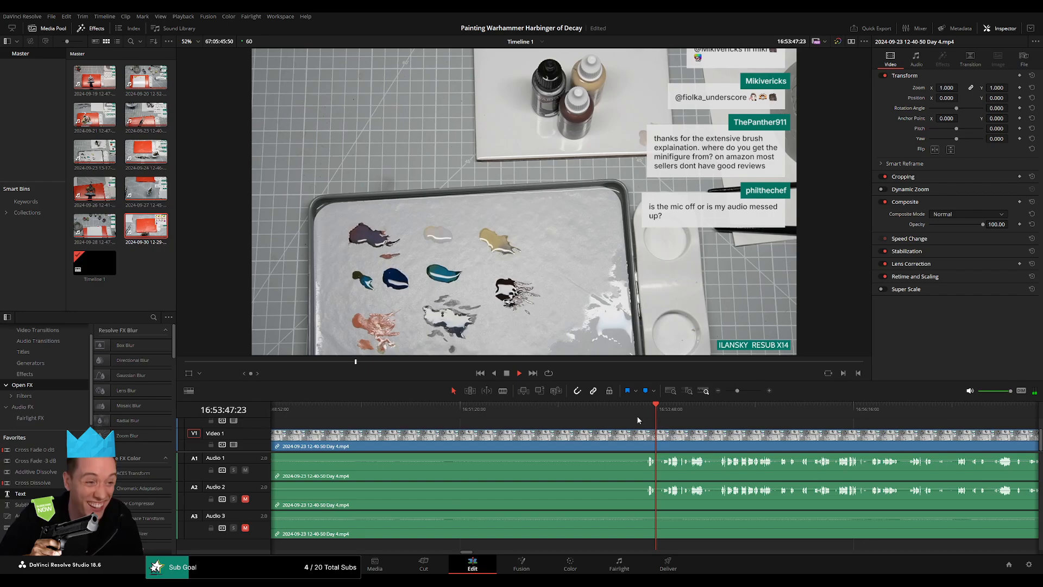
left_click_drag(473, 414, 594, 419)
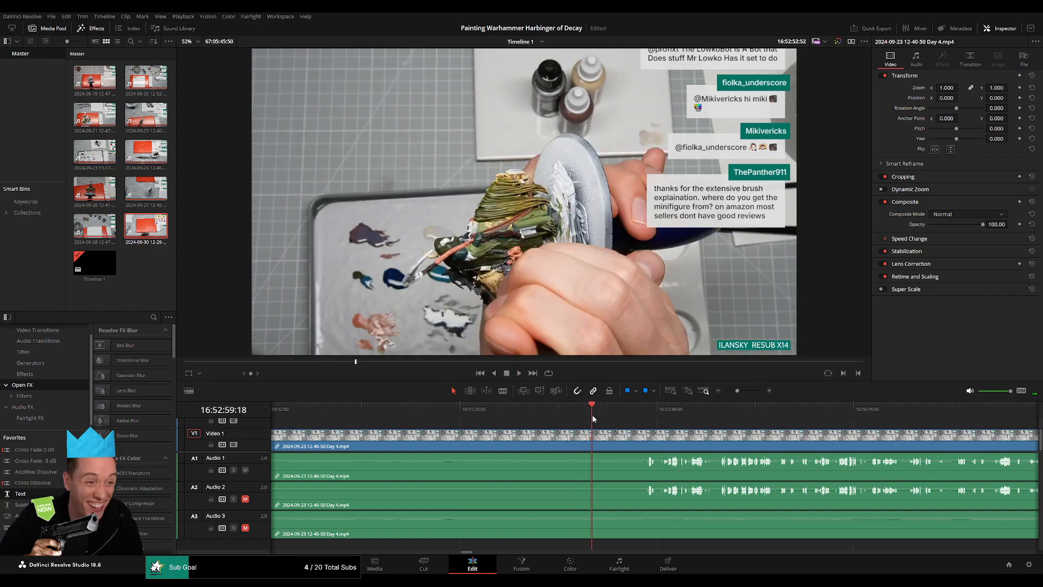
Look over the current part's Day 3 and Day 4 footage, comparing the silent stretch with the sections before the notice.
key("space")
left_click_drag(737, 391, 734, 391)
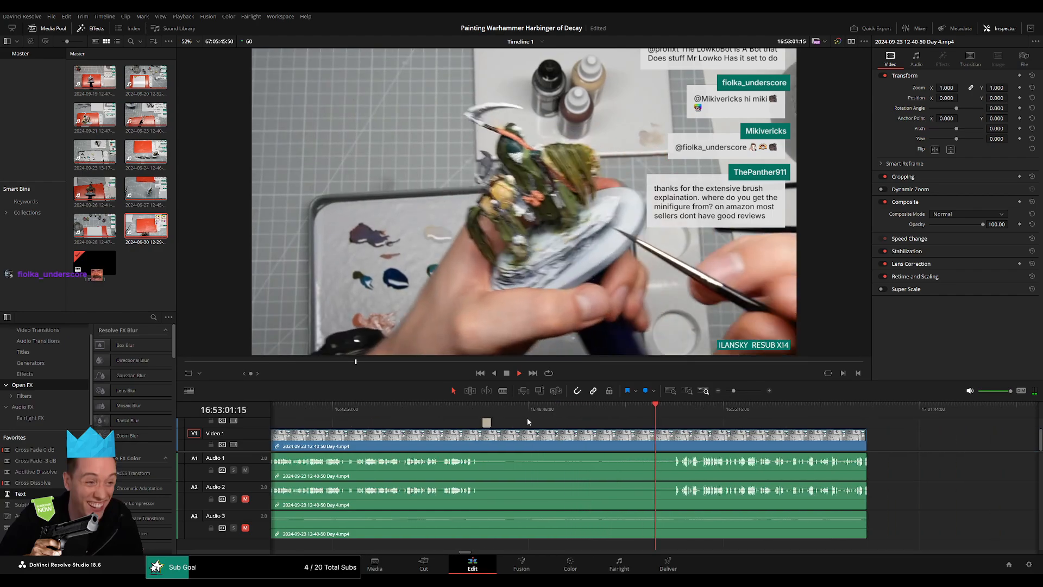
left_click(485, 408)
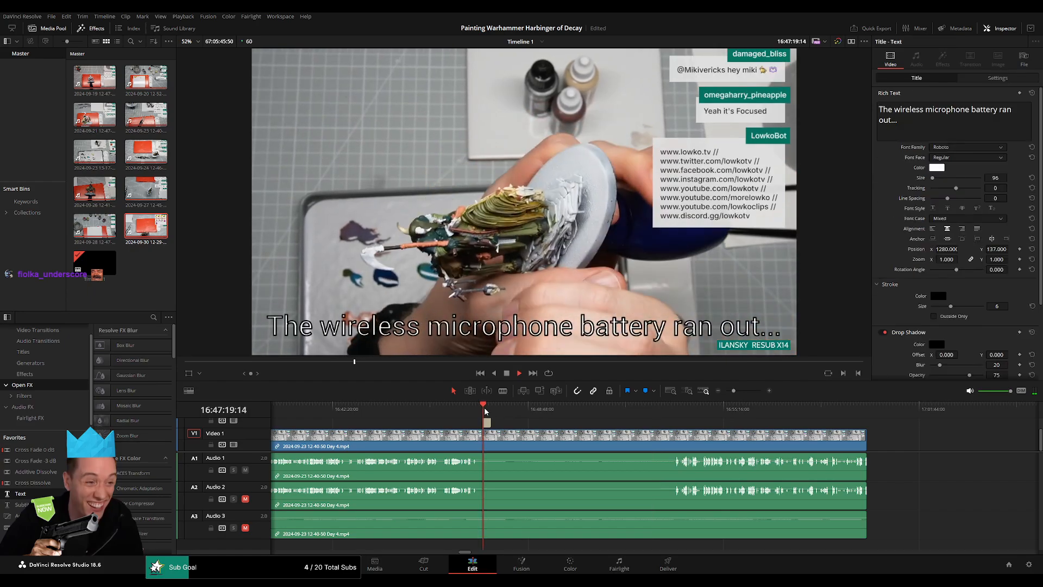
left_click_drag(486, 411, 729, 393)
key("space")
scroll(677, 427, "up", 4)
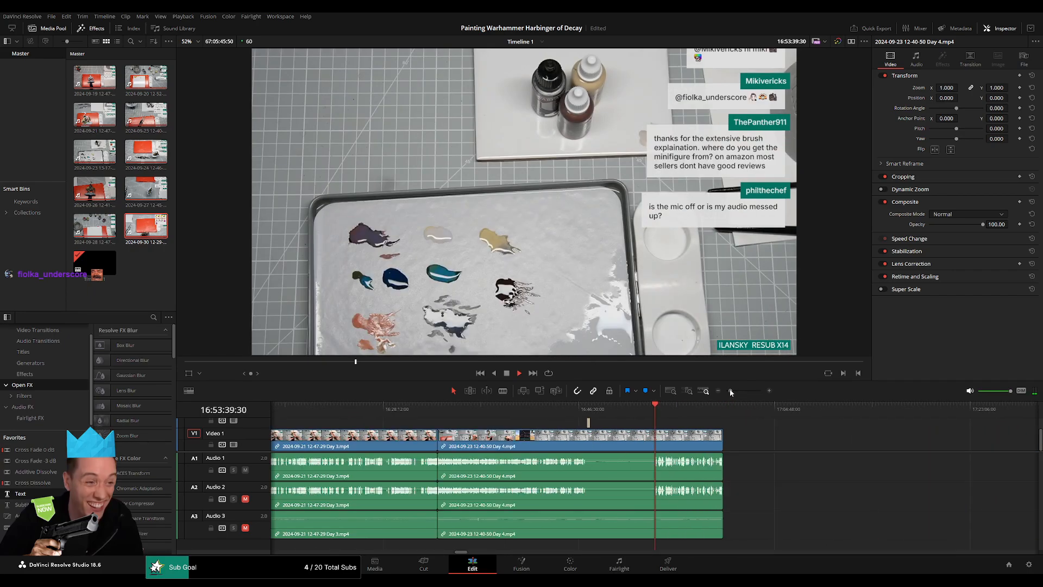
left_click(476, 417)
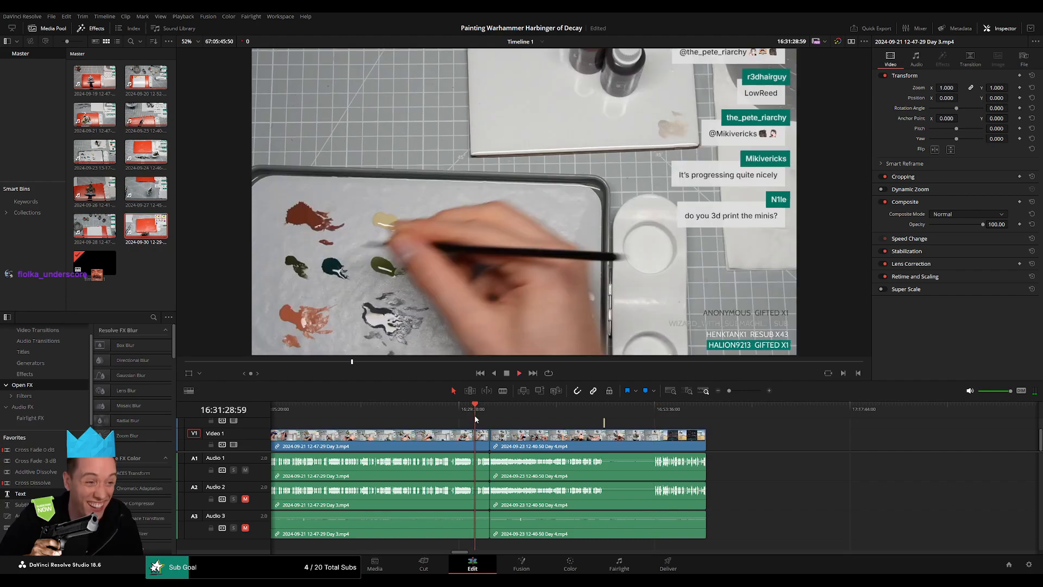
left_click(340, 416)
scroll(616, 425, "left", 5)
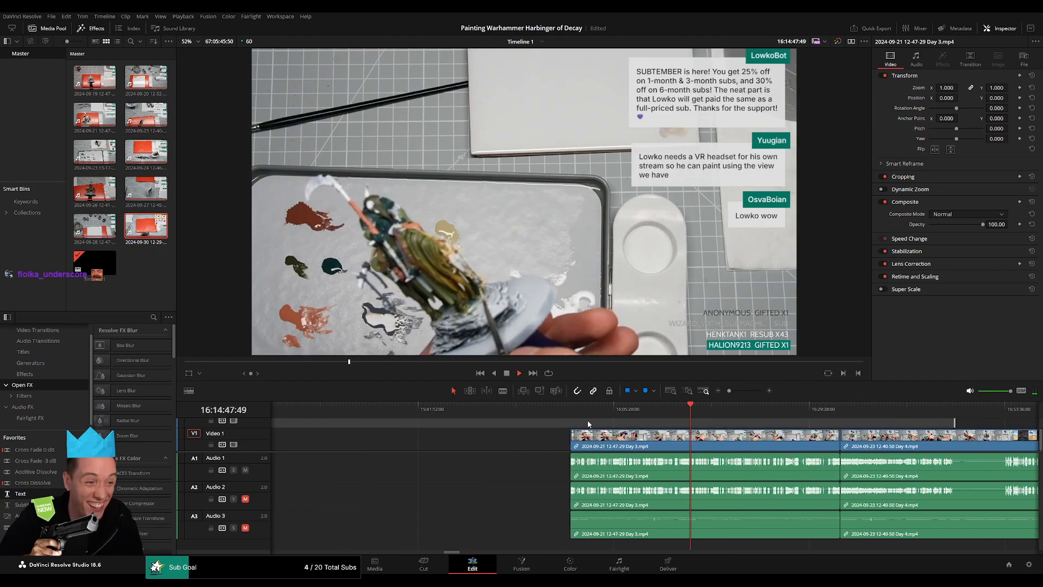
left_click_drag(569, 414, 965, 452)
key("space")
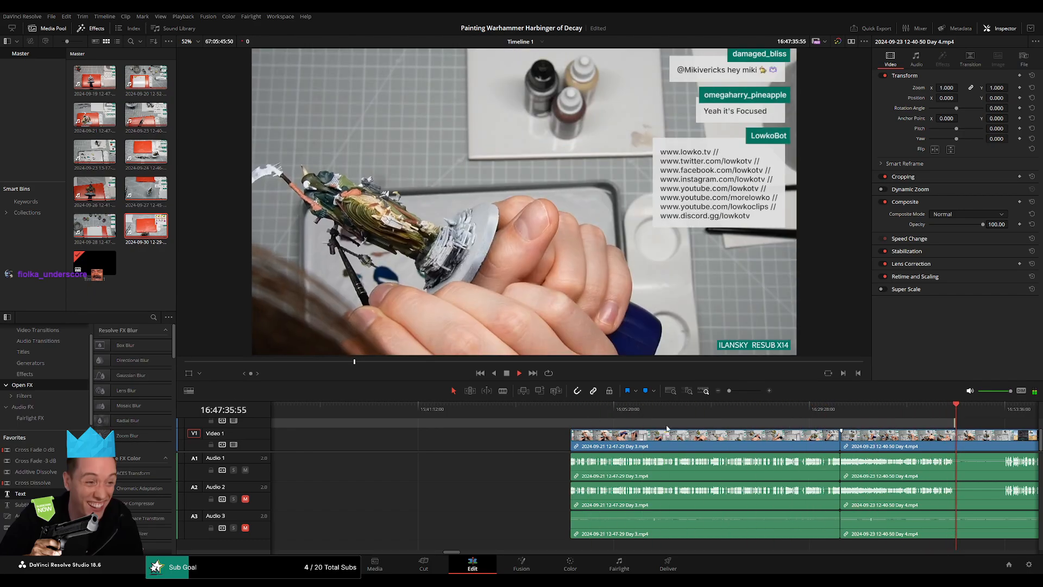
Scan the silent Day 4 stretch from the end of the notice to the first returning speech.
scroll(709, 434, "up", 8)
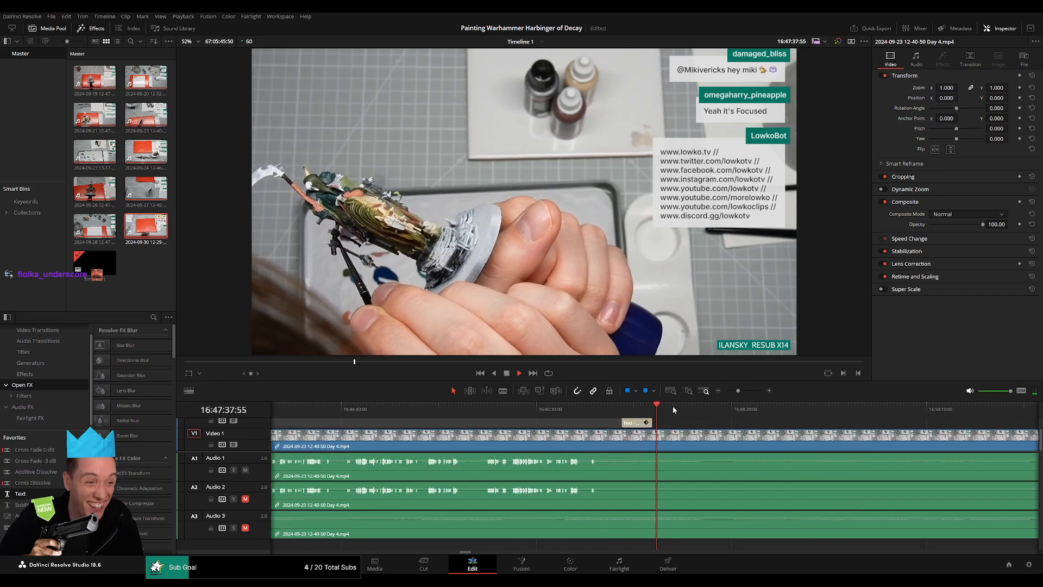
left_click_drag(675, 410, 874, 451)
scroll(863, 449, "right", 5)
left_click_drag(554, 415, 808, 426)
key("space")
scroll(832, 431, "right", 5)
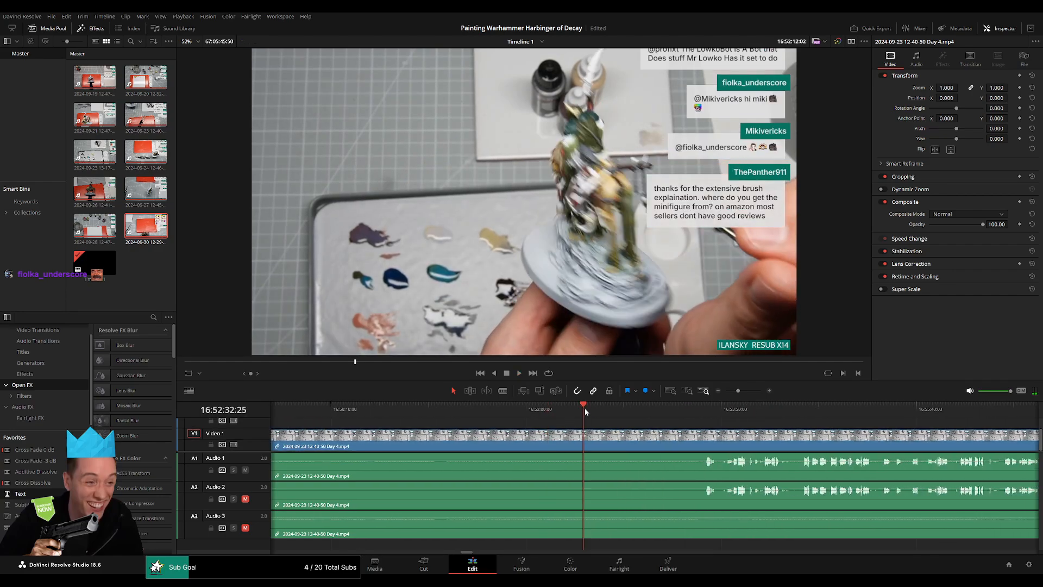
left_click(608, 409)
left_click_drag(640, 412, 819, 416)
scroll(708, 431, "up", 3)
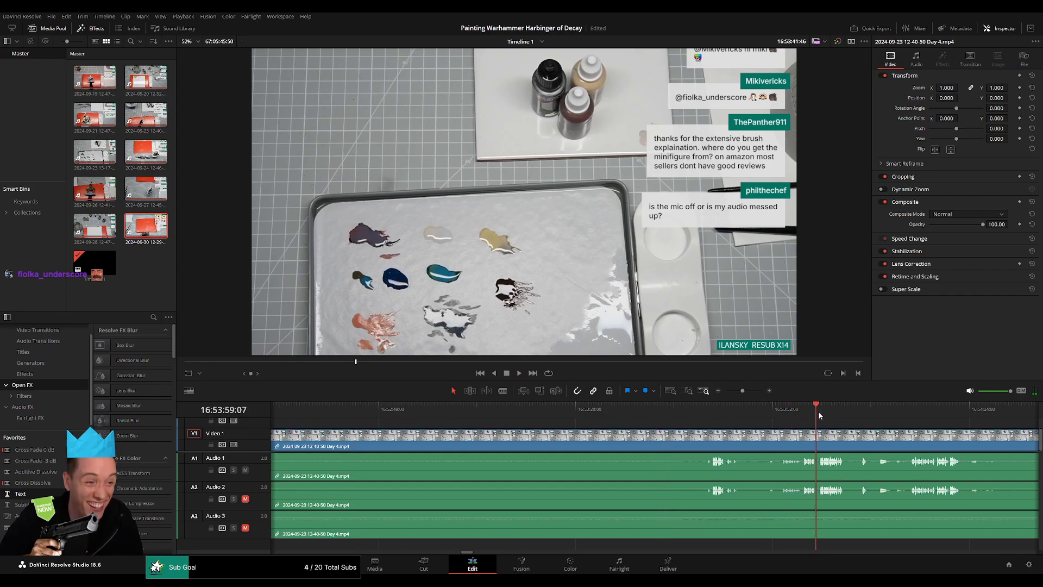
Listen through the Day 4 talk after the sound returns to find a pause suitable for a cut.
key("space")
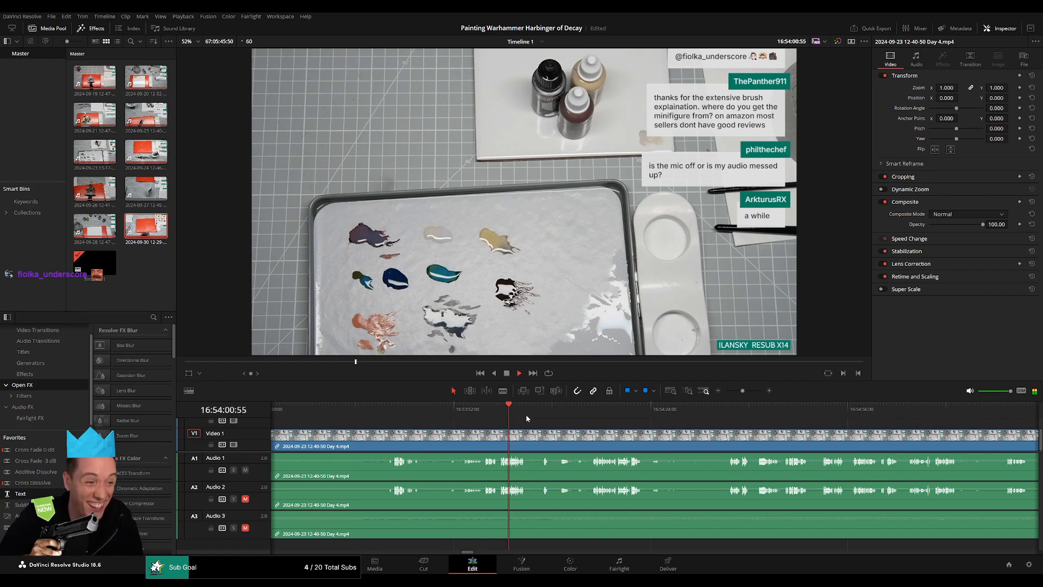
scroll(652, 418, "up", 4)
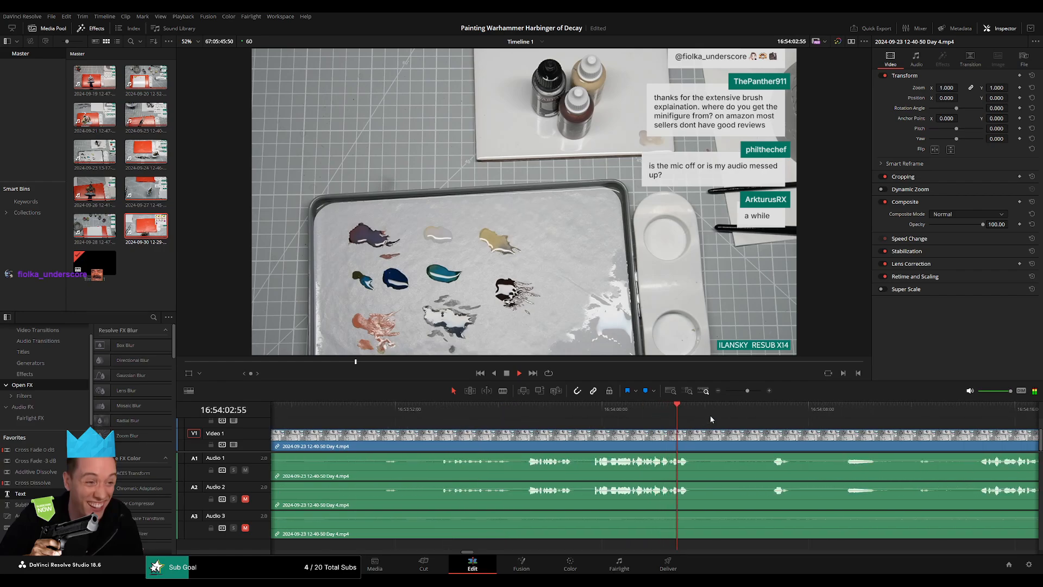
left_click_drag(742, 416, 574, 410)
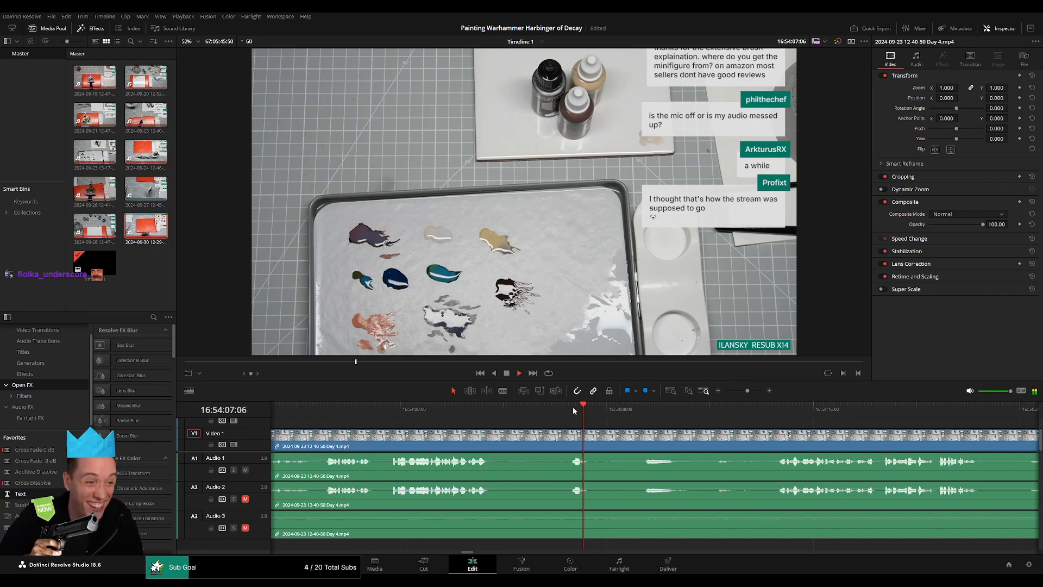
left_click(641, 412)
left_click_drag(721, 413, 569, 413)
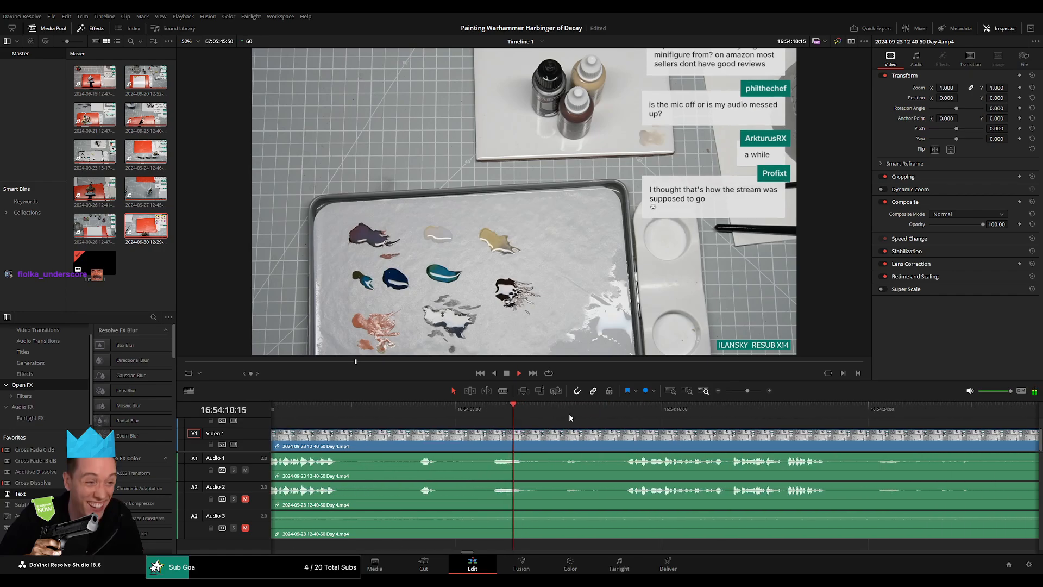
left_click(625, 411)
left_click(627, 414)
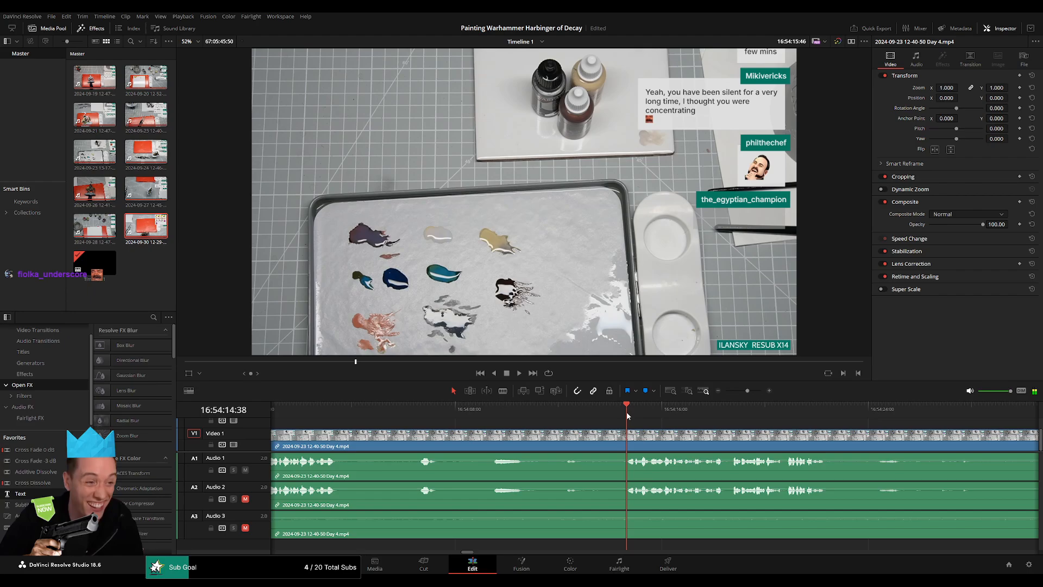
left_click(759, 411)
left_click_drag(812, 425, 546, 415)
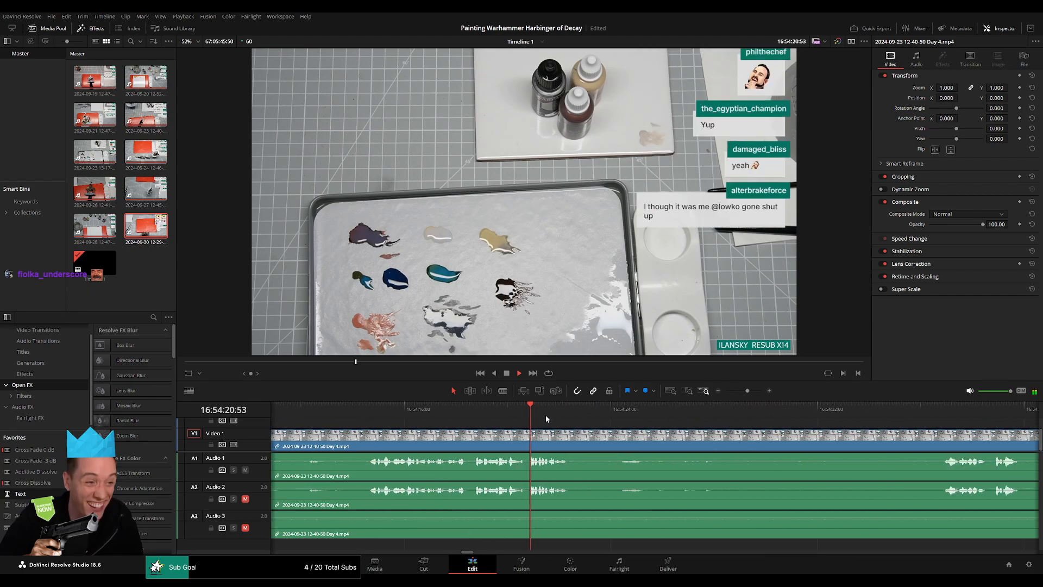
left_click(828, 412)
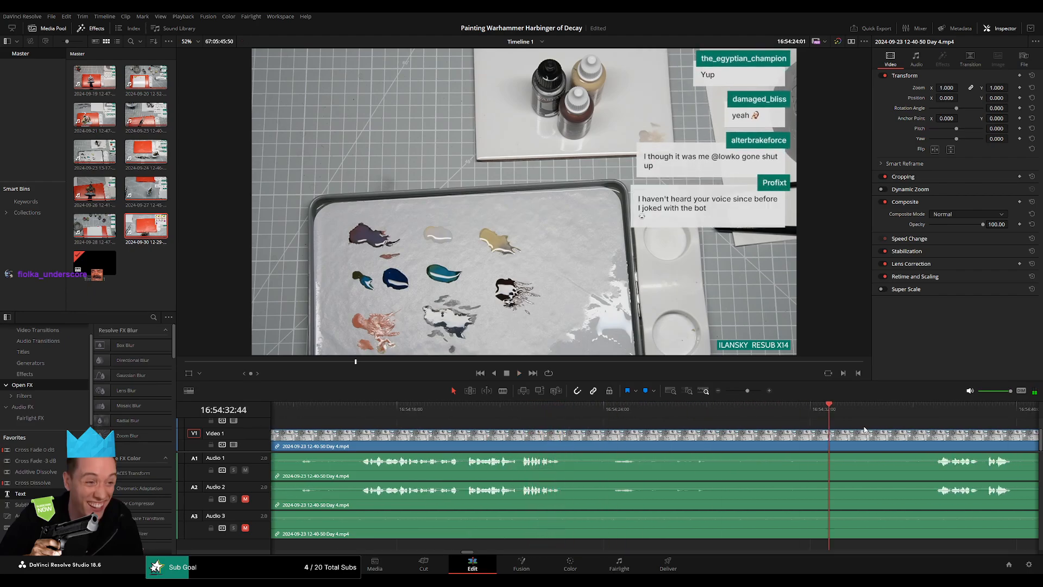
left_click(926, 413)
left_click_drag(880, 439, 600, 418)
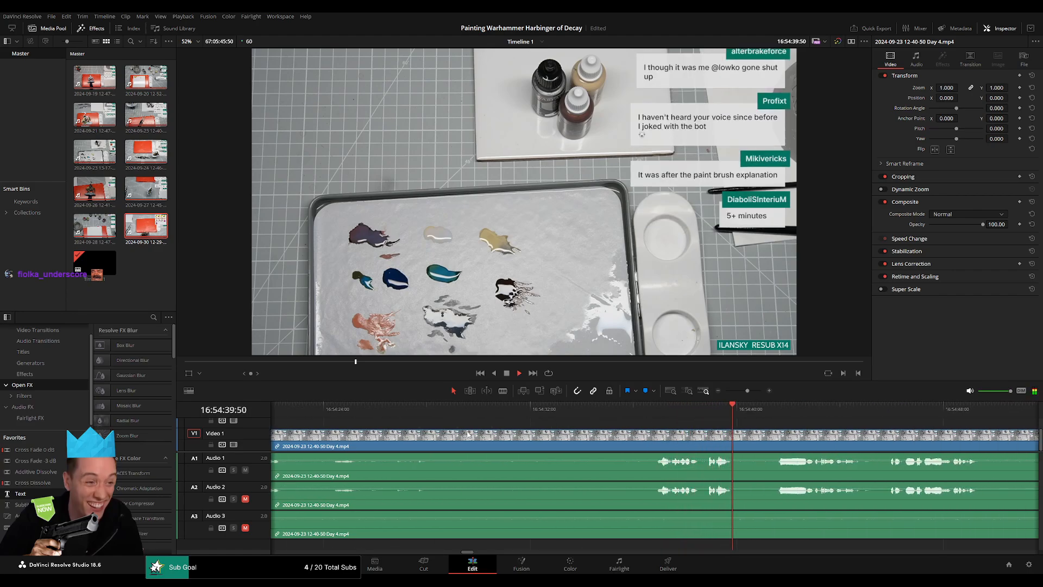
Split the Day 4 clip at 16:54:14:00, in the pause before the speech, and fade video and audio about one second on both sides.
key("space")
left_click_drag(381, 429, 669, 427)
left_click(373, 417)
key("space")
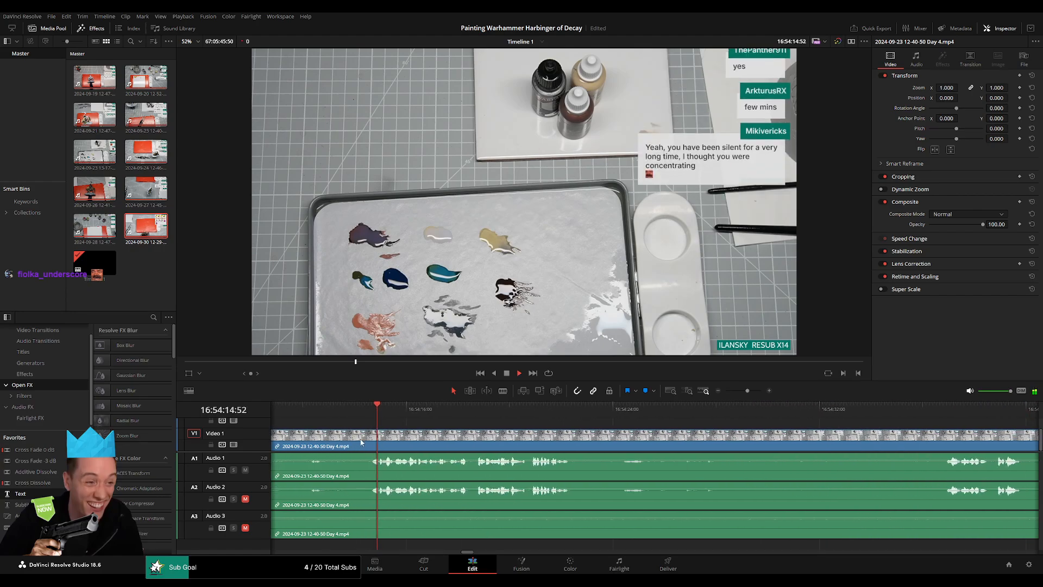
left_click_drag(361, 441, 595, 429)
key("space")
left_click(606, 422)
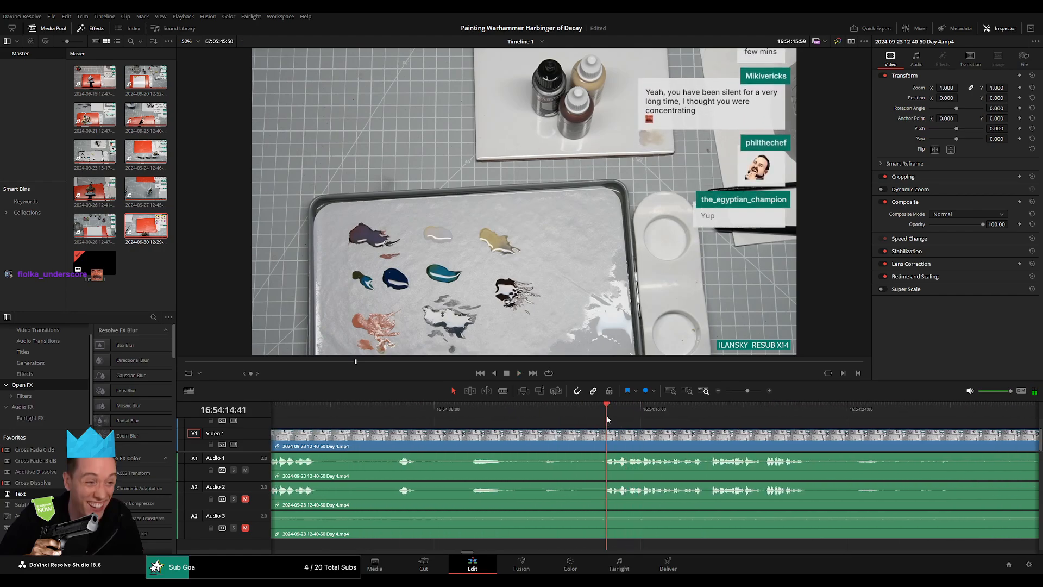
left_click_drag(608, 419, 562, 432)
key("ctrl+b")
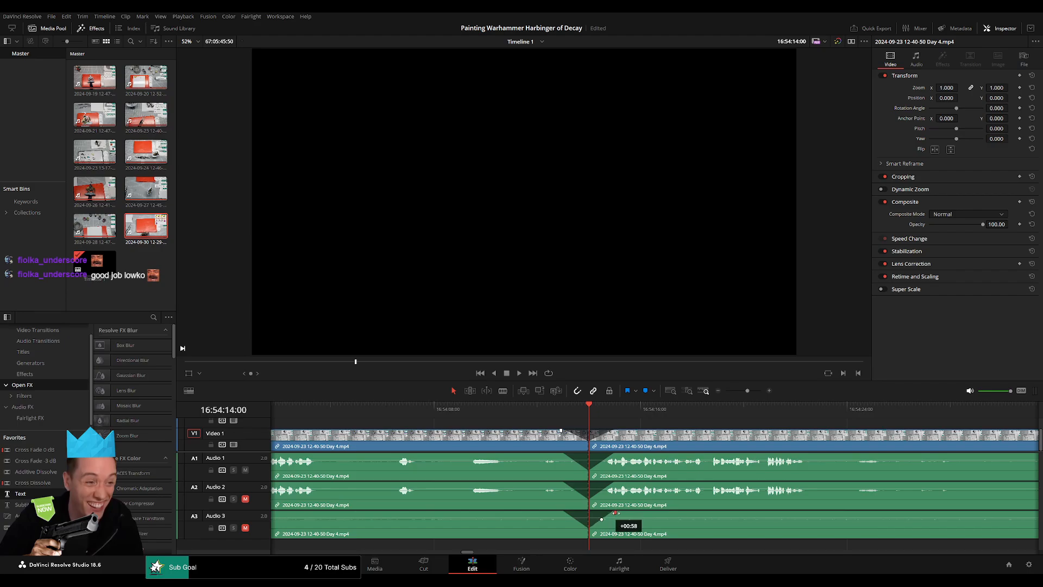
Review the current part around the notice and the new split, and go to the part's start at 16:00:00:00.
scroll(656, 419, "down", 10)
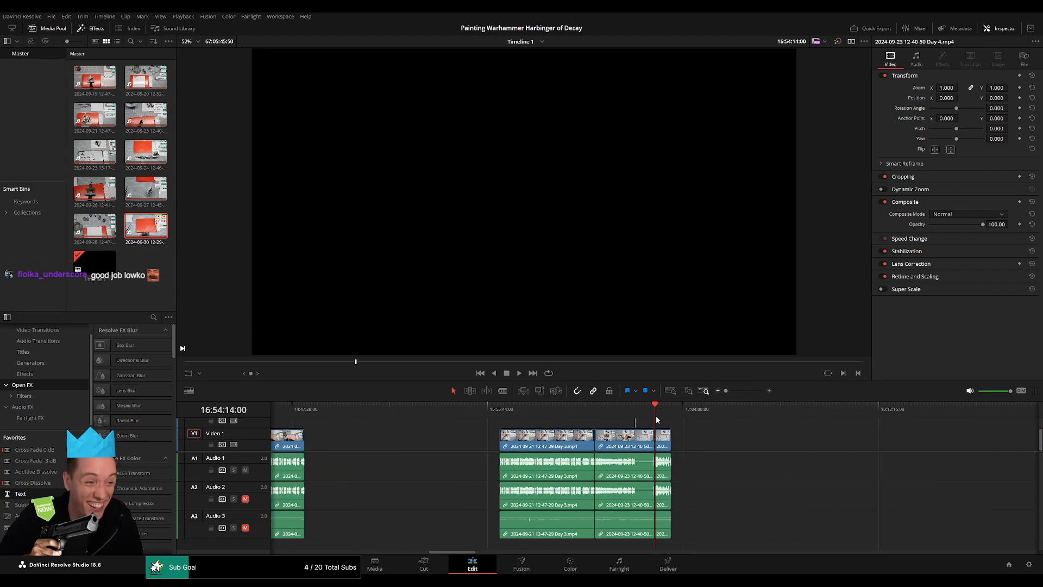
key("space")
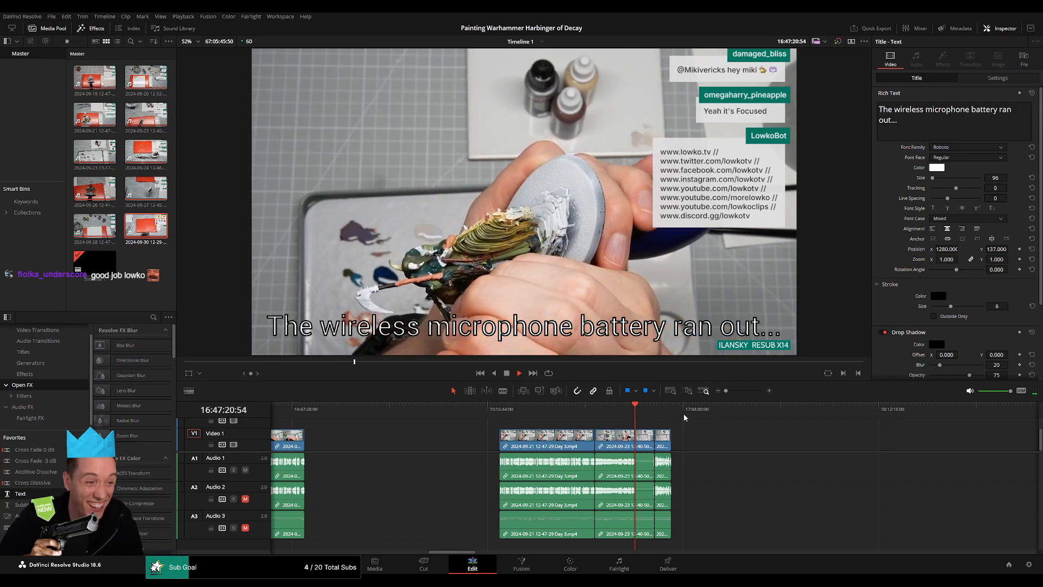
left_click(657, 408)
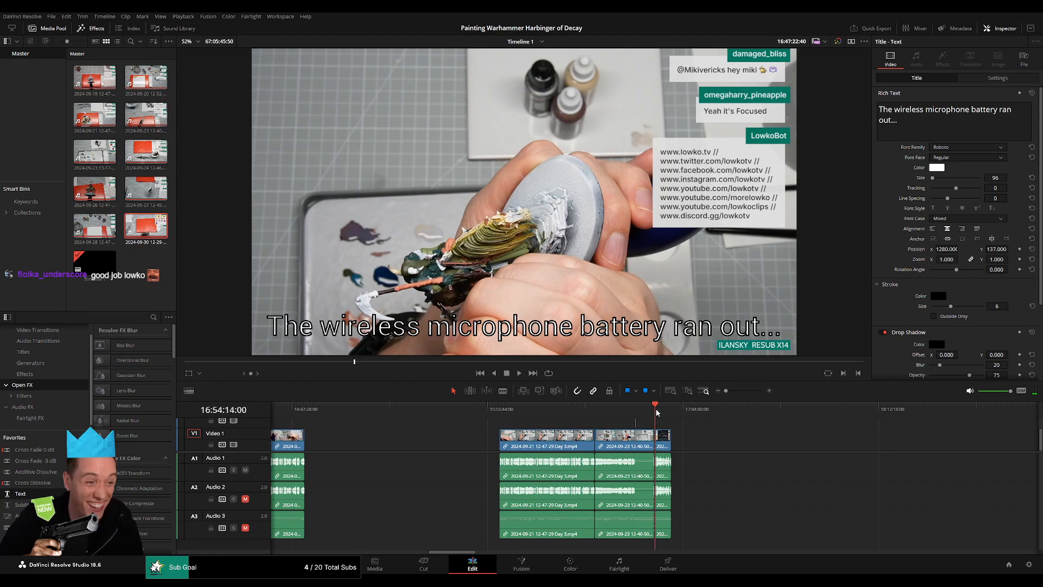
scroll(625, 430, "right", 1)
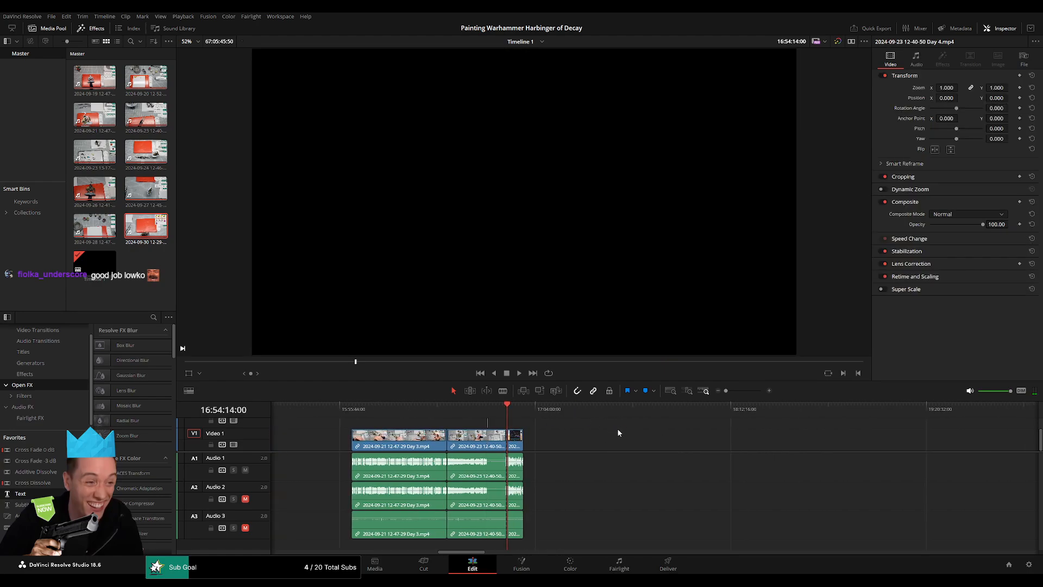
Move the short remainder of the Day 4 clip after the 16:54:14:00 split further along the timeline, leaving a gap behind it.
left_click(507, 409)
scroll(576, 427, "right", 3)
left_click_drag(432, 442, 702, 442)
left_click(559, 442)
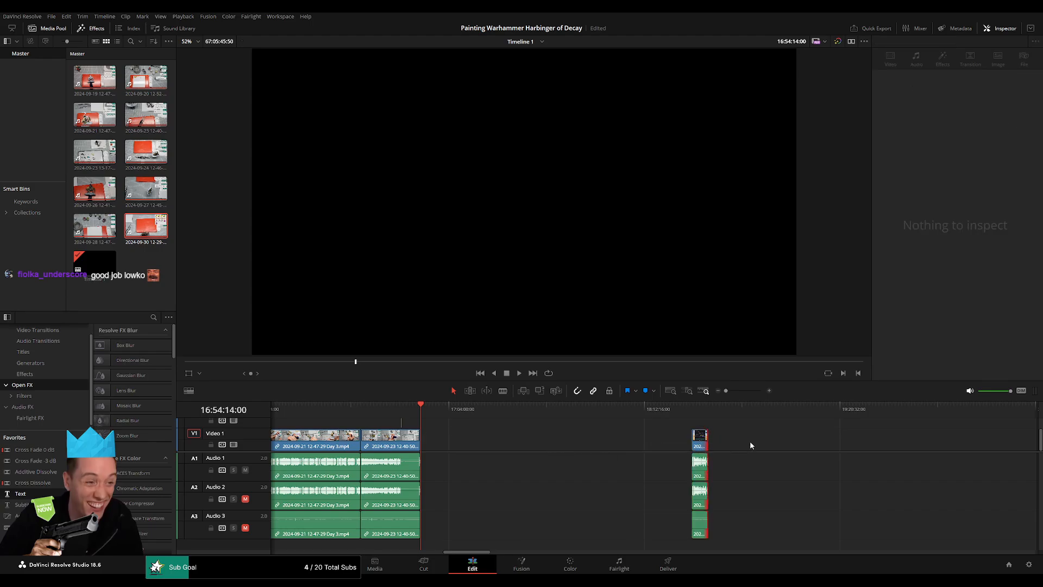
Place the playhead exactly at the next part's start, 18:00:00:00.
left_click(451, 408)
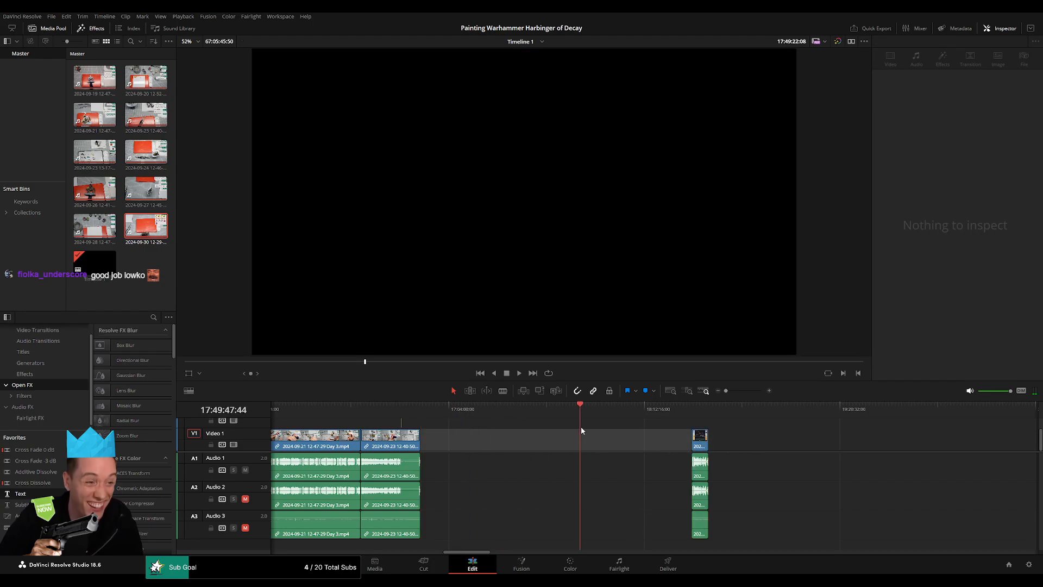
left_click_drag(602, 431, 609, 432)
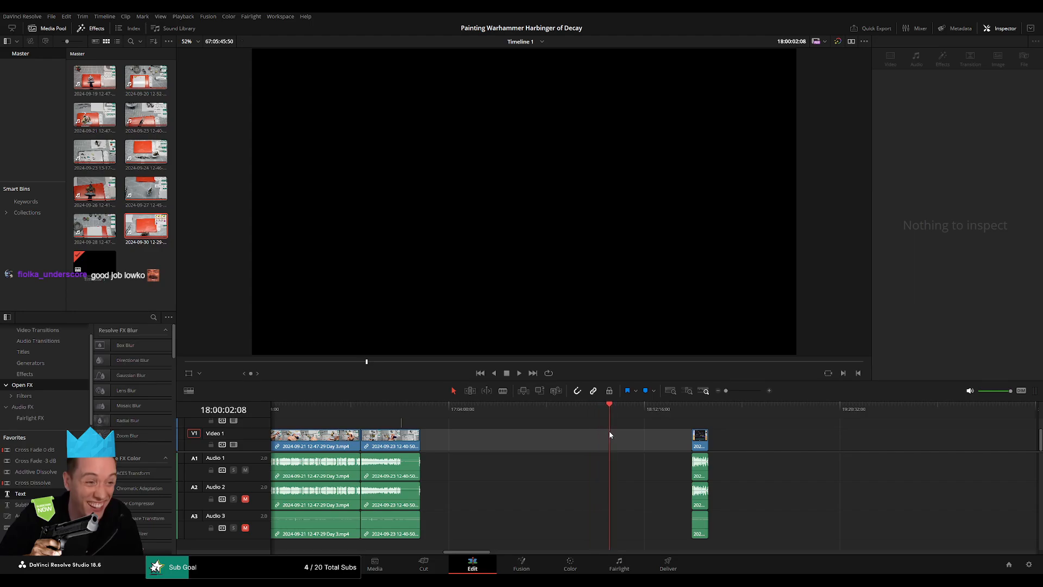
scroll(668, 429, "up", 5)
scroll(665, 424, "up", 3)
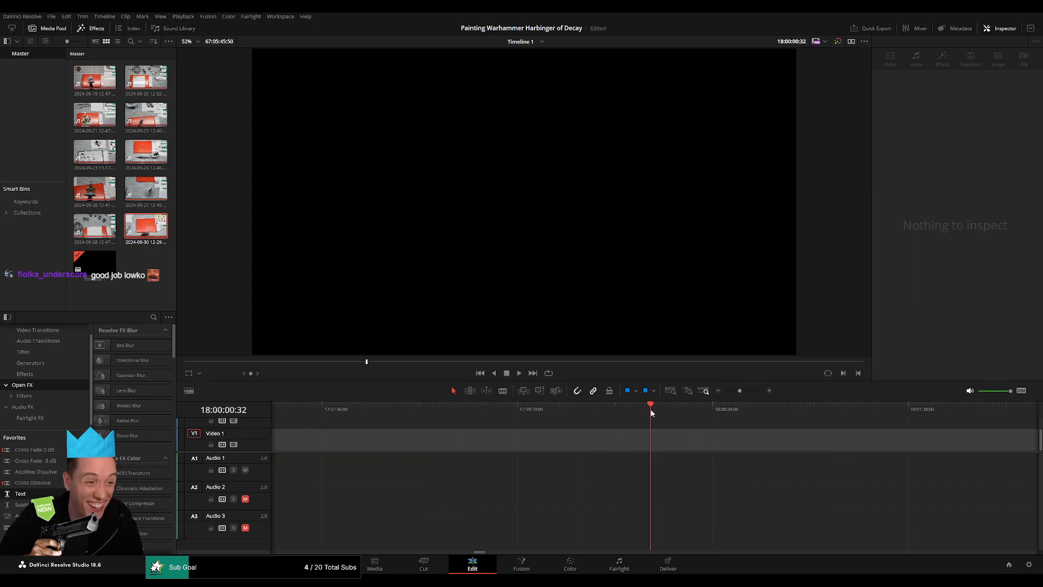
key("Left")
key("Left")
key("Left")
key("Left")
key("Left")
key("Left")
key("Left")
key("Left")
key("Left")
key("Left")
key("Left")
key("Left")
key("Left")
key("Left")
key("Left")
key("Left")
key("Left")
key("Left")
key("Left")
key("Left")
Align the Day 4 remainder to start at 18:00:00:00 and place the Day 4 part 2 clip directly after it.
left_click_drag(738, 391, 726, 391)
left_click_drag(749, 436, 666, 439)
left_click_drag(787, 448, 306, 449)
left_click_drag(837, 449, 282, 435)
left_click_drag(951, 443, 478, 439)
left_click_drag(381, 445, 806, 442)
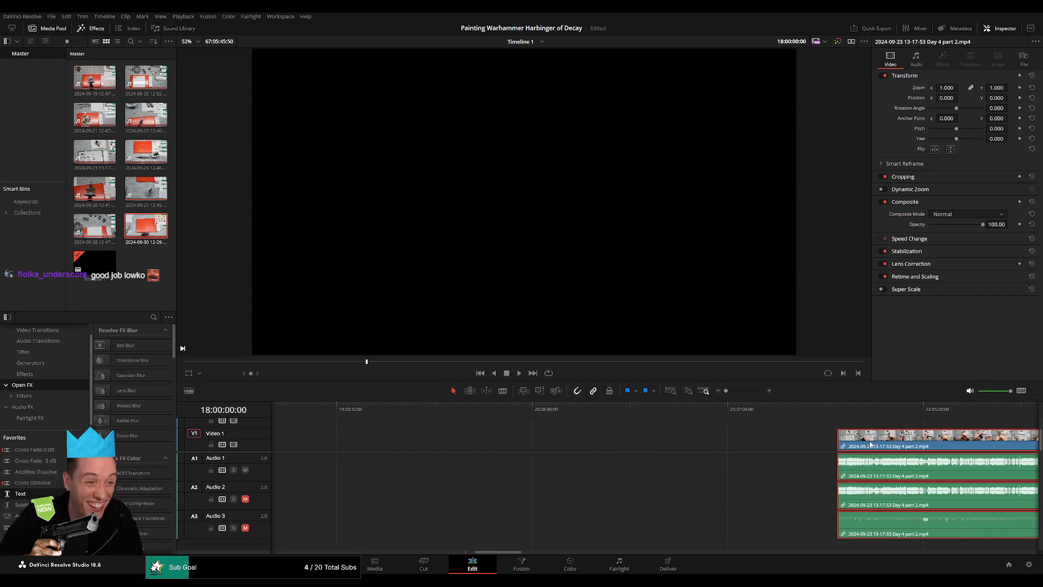
left_click_drag(883, 442, 458, 441)
left_click_drag(300, 449, 738, 450)
left_click(712, 444)
key("Delete")
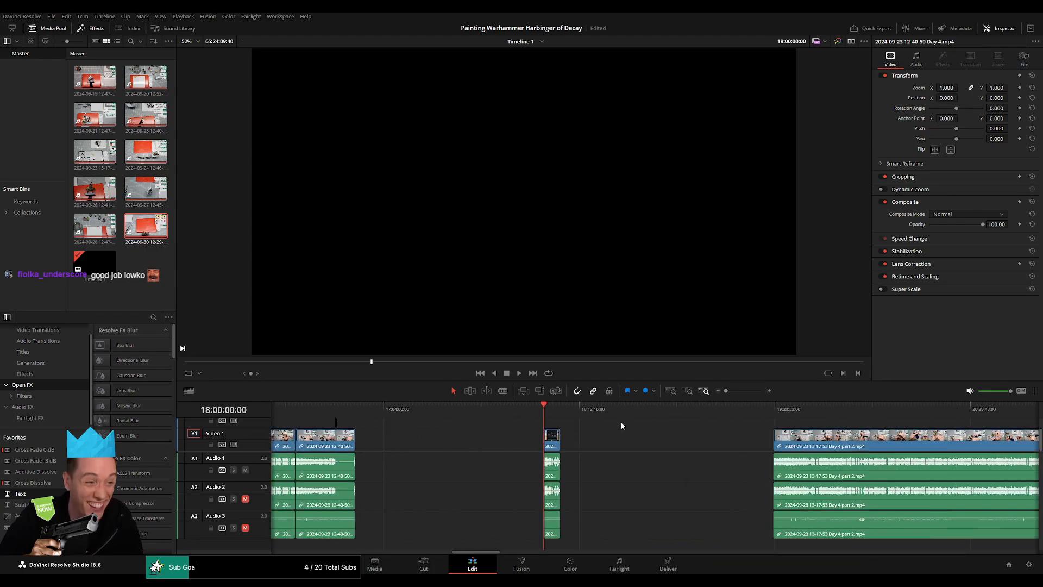
Review the new part up to the join between Day 4 and Day 4 part 2, and add video and audio transitions there.
key("space")
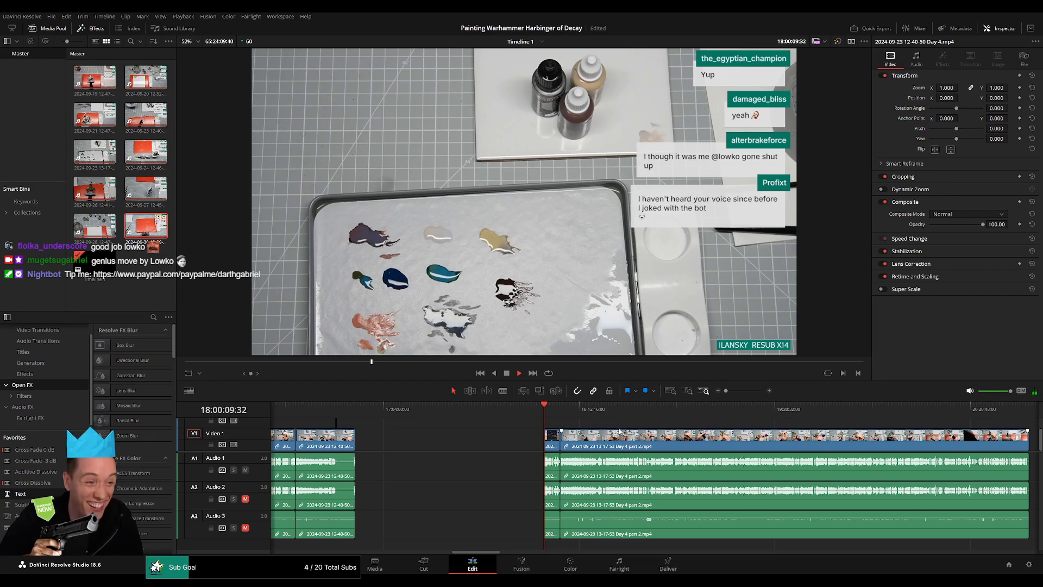
left_click_drag(726, 393, 736, 395)
scroll(775, 439, "right", 5)
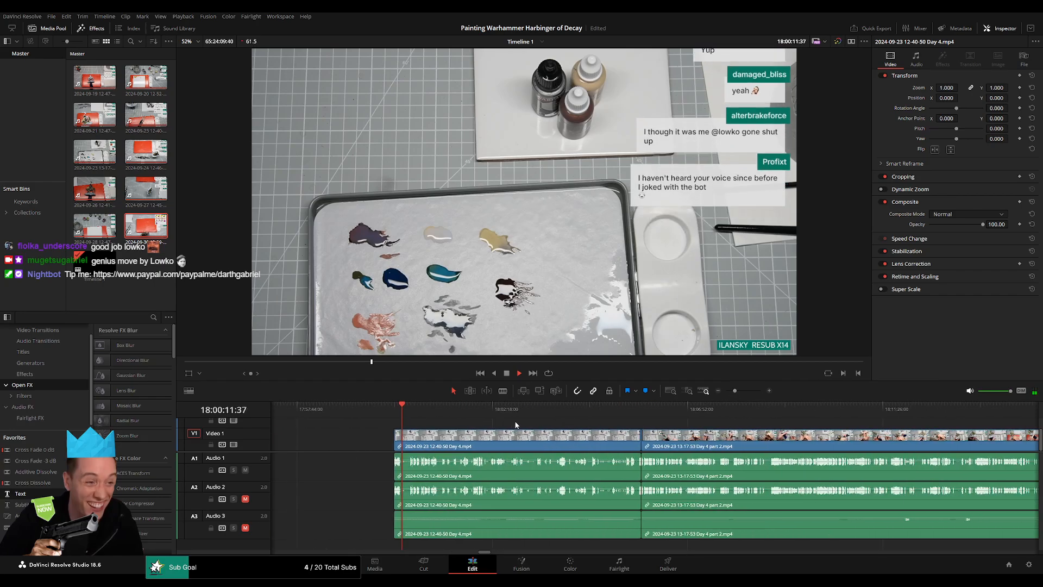
left_click_drag(596, 411, 624, 419)
scroll(648, 427, "up", 6)
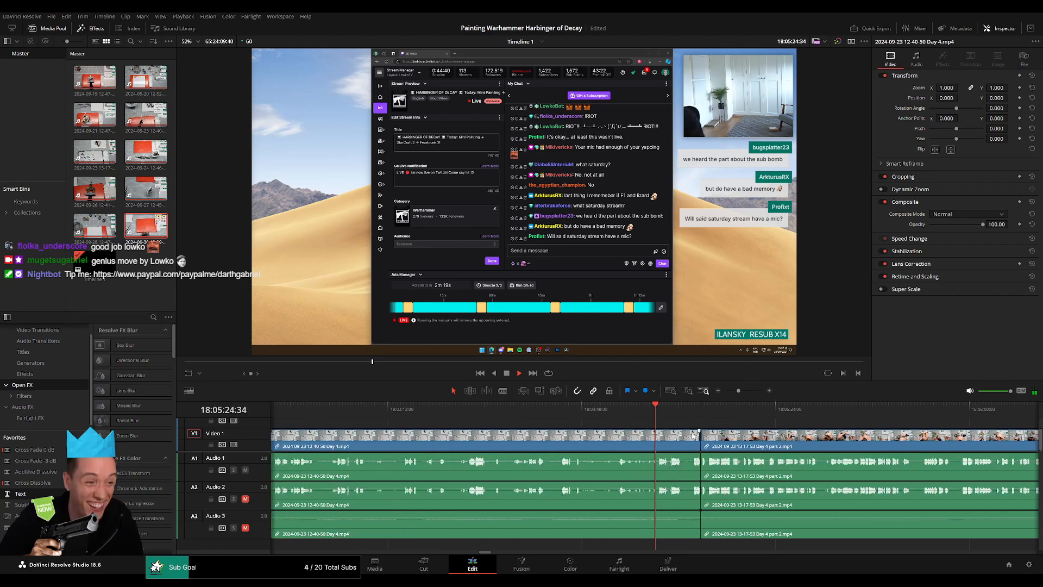
left_click(690, 409)
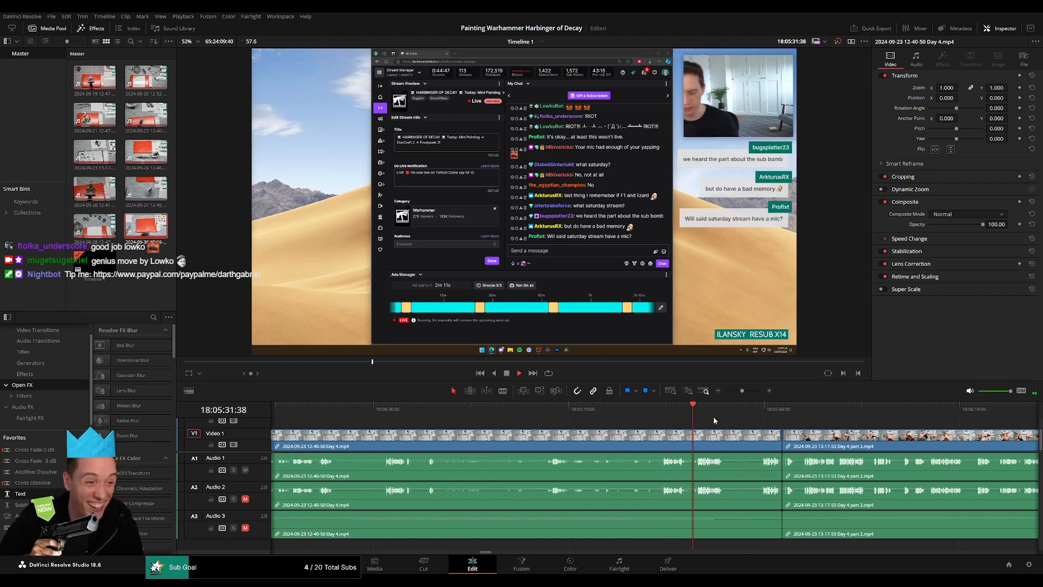
scroll(742, 431, "up", 3)
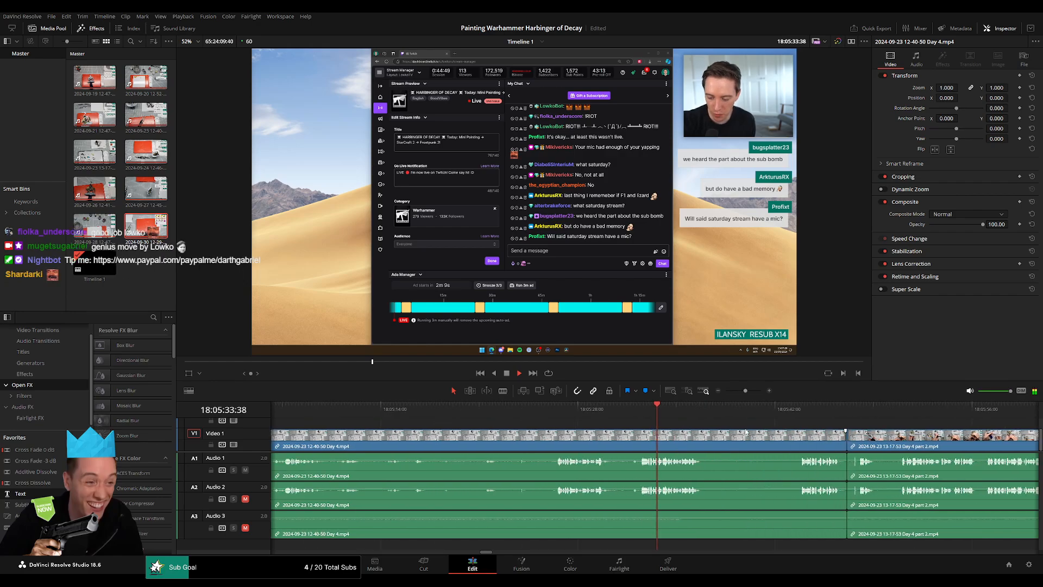
left_click_drag(706, 427, 605, 418)
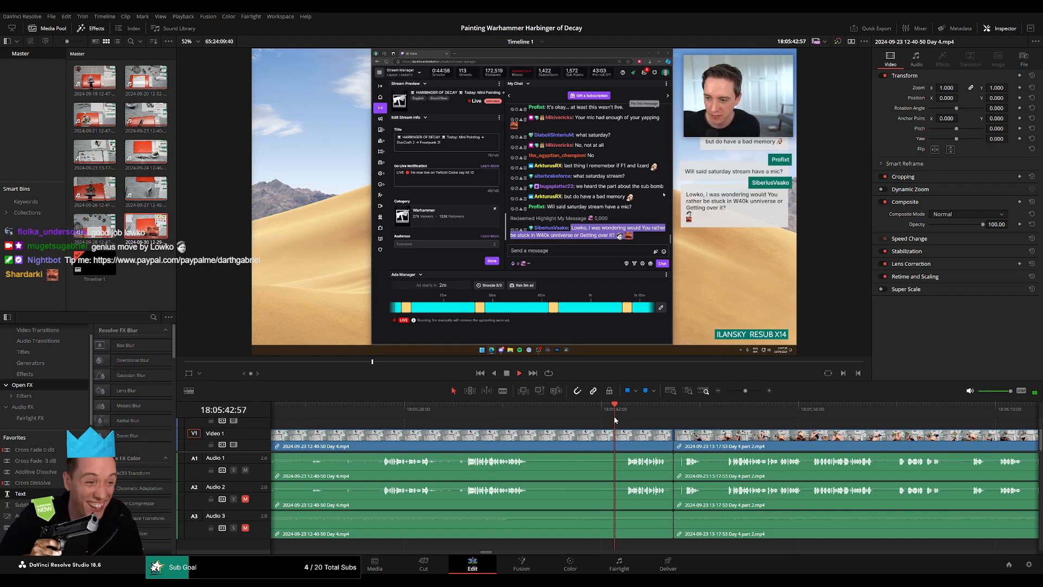
left_click(672, 440)
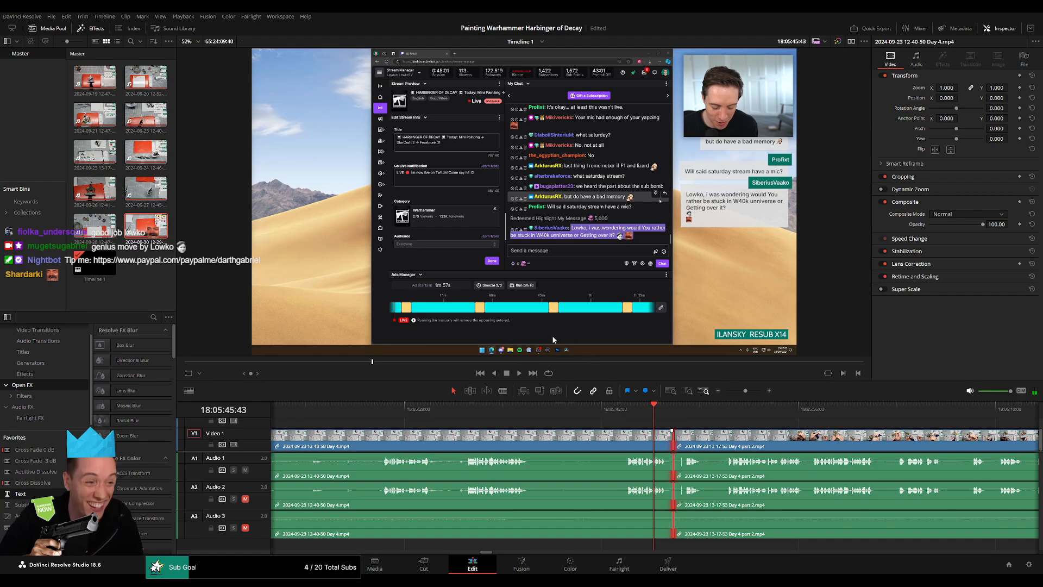
key("ctrl+t")
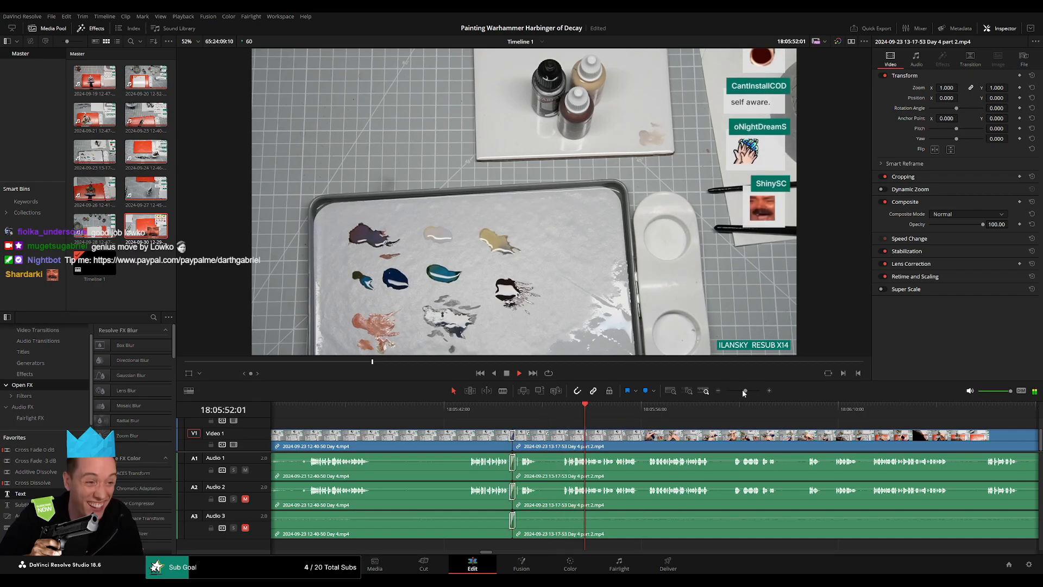
Check playback past the new transition and listen to several spots in the Day 4 clip back towards the part's start.
mouse_move(742, 390)
left_mouse_down()
mouse_move(718, 390)
mouse_move(739, 392)
left_mouse_up()
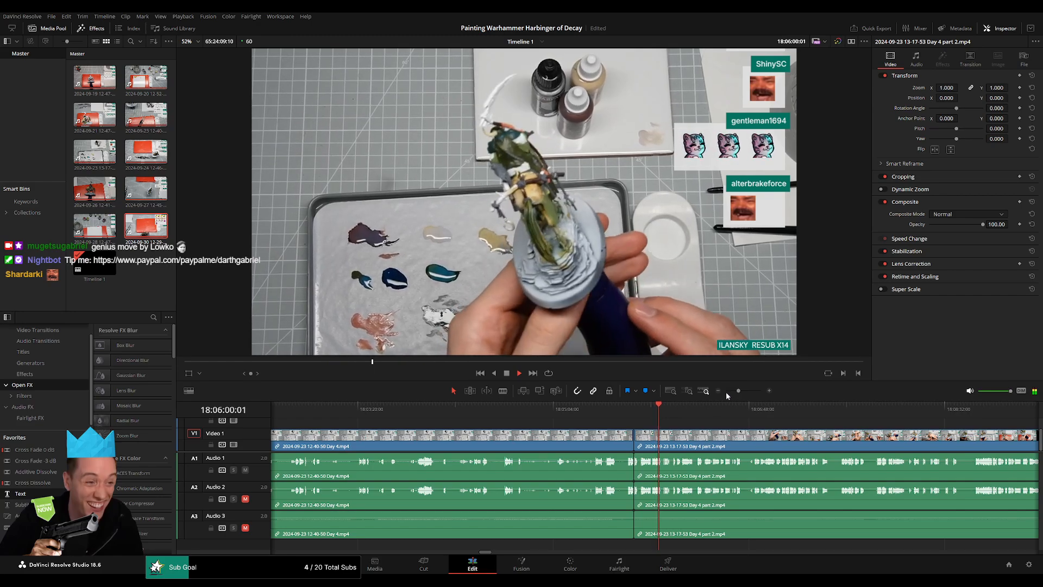
left_click(424, 409)
scroll(523, 431, "left", 2)
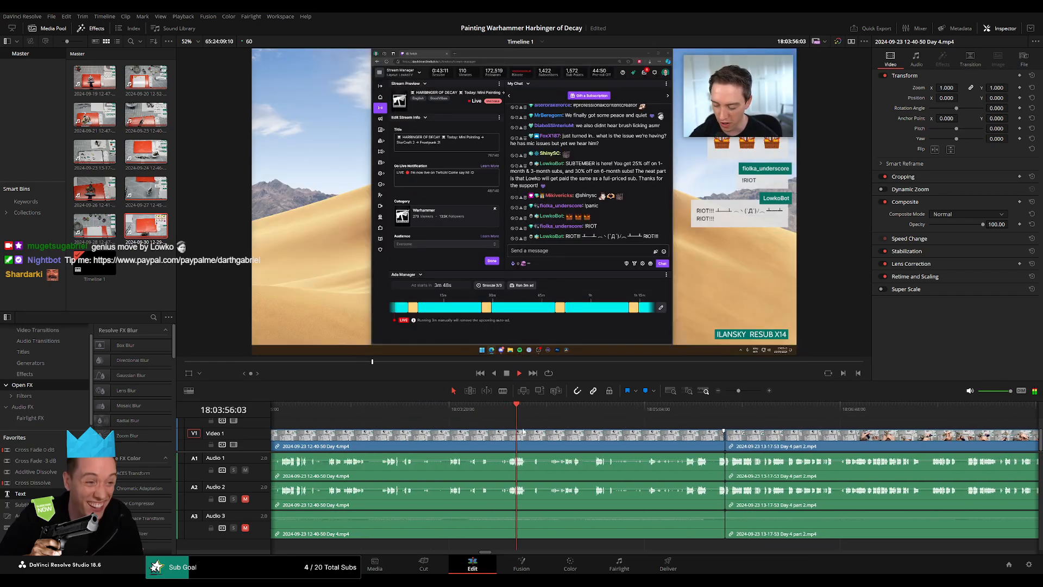
left_click(459, 411)
scroll(607, 440, "left", 2)
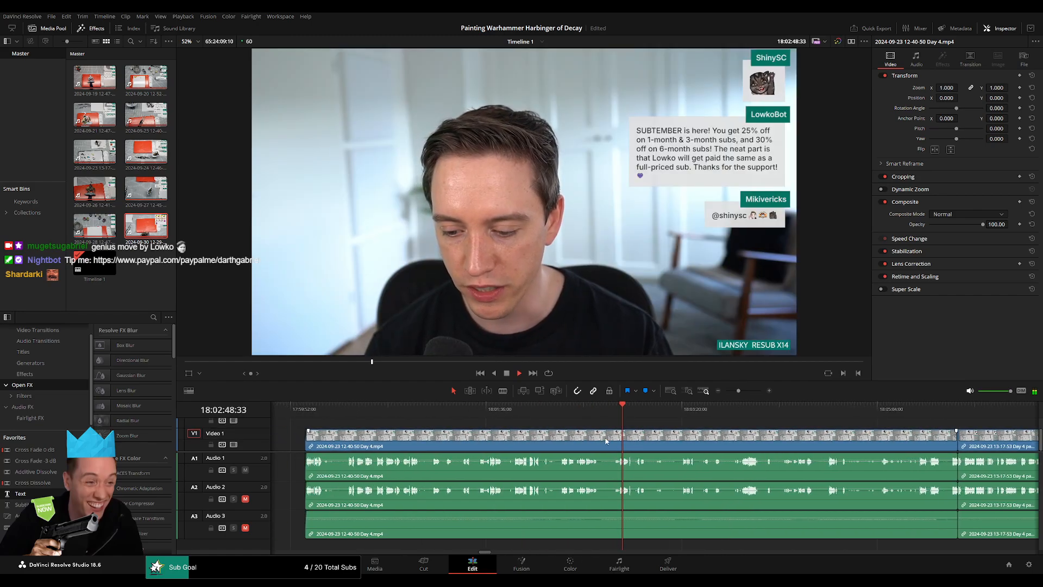
left_click(571, 412)
left_click(522, 418)
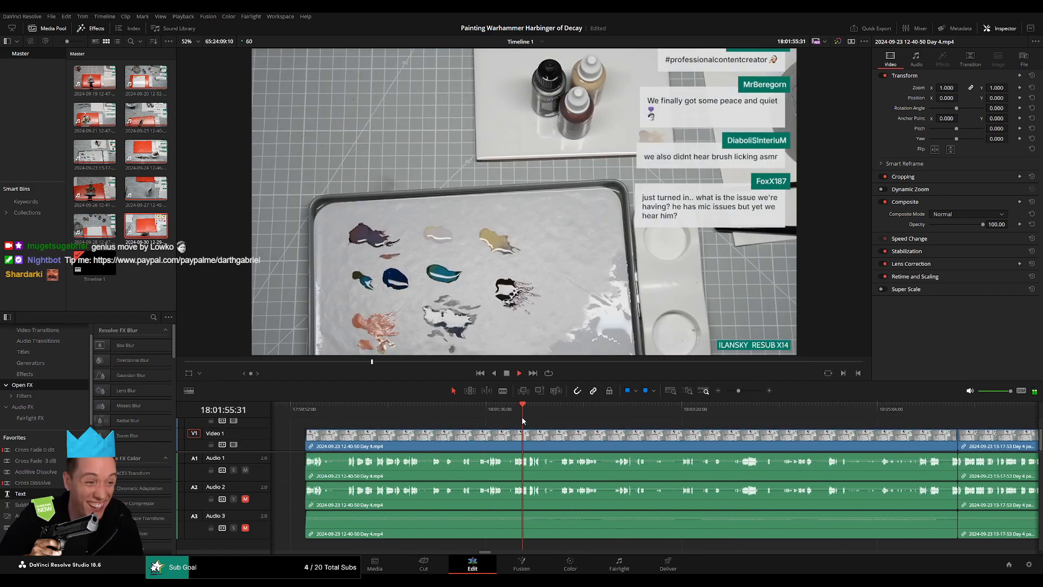
left_click(414, 416)
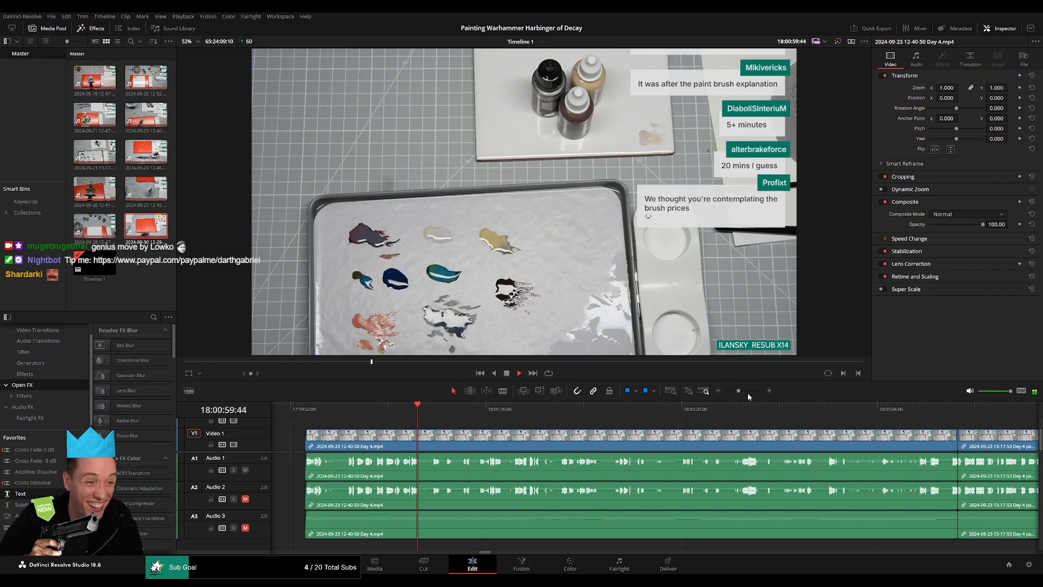
Search Day 4 part 2 for a speech pause suitable for a cut and place the playhead at 18:52:00:00.
left_click_drag(739, 391, 712, 393)
scroll(549, 412, "right", 4)
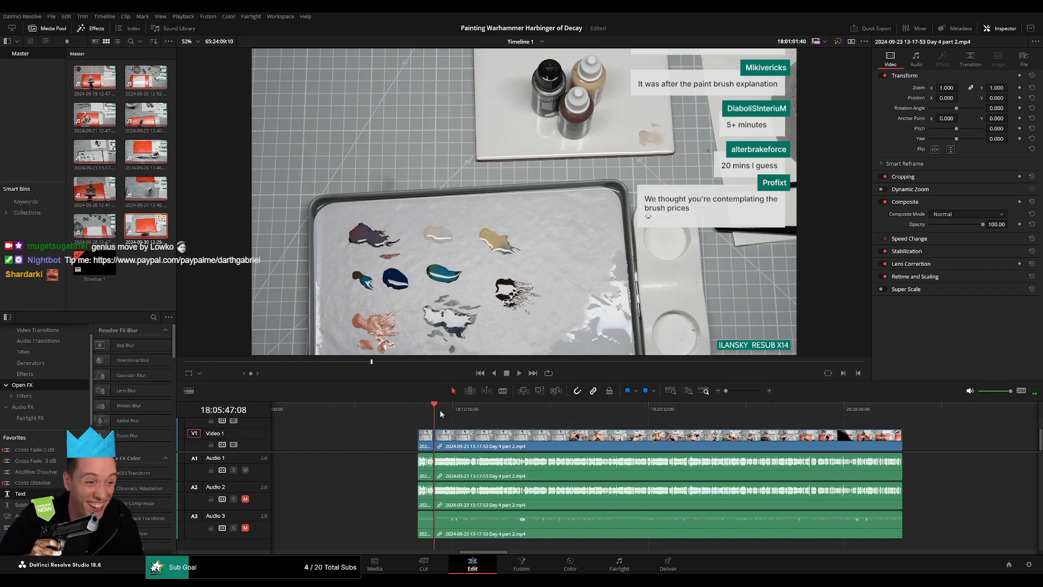
left_click_drag(441, 414, 567, 424)
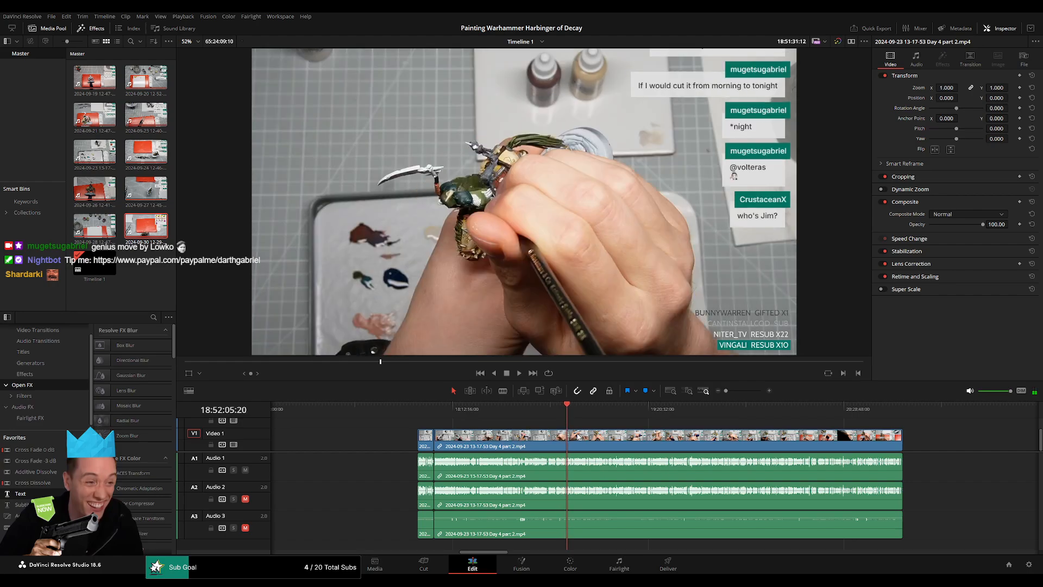
scroll(611, 441, "up", 10)
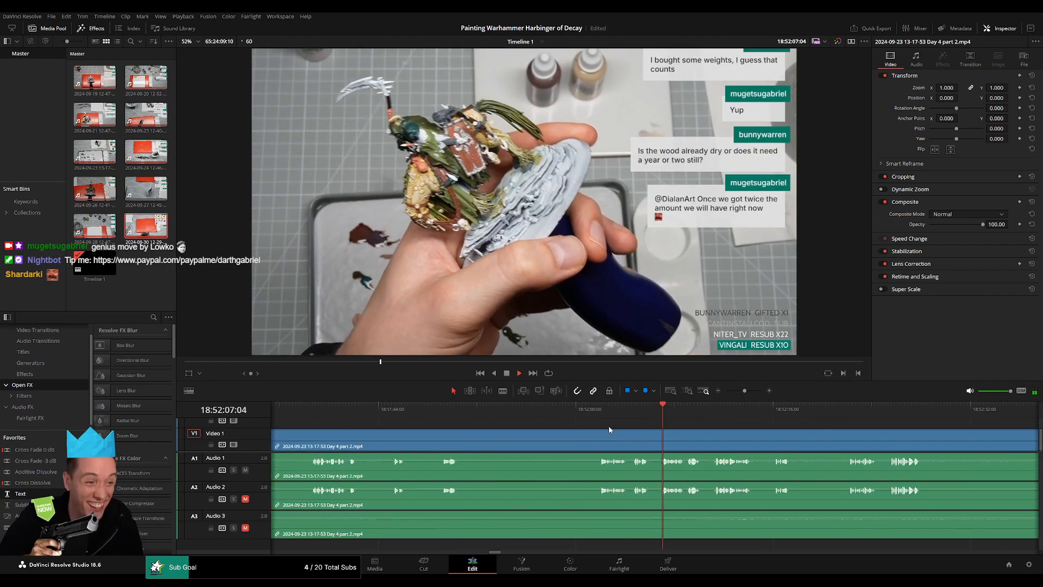
left_click(600, 410)
scroll(620, 415, "up", 2)
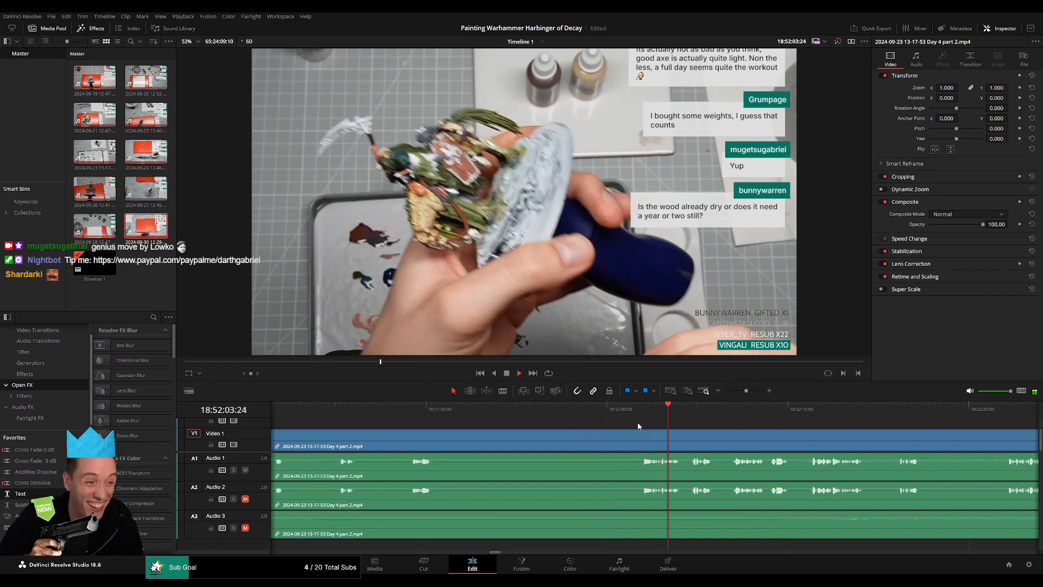
scroll(645, 431, "up", 1)
mouse_move(609, 410)
left_mouse_down()
mouse_move(573, 418)
mouse_move(604, 414)
left_mouse_up()
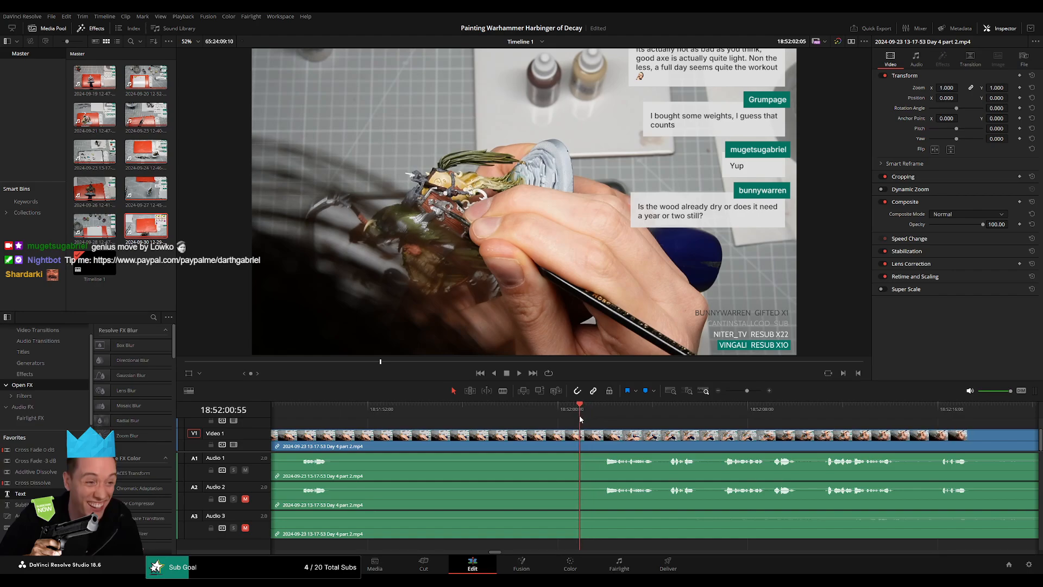
left_click_drag(577, 418, 558, 422)
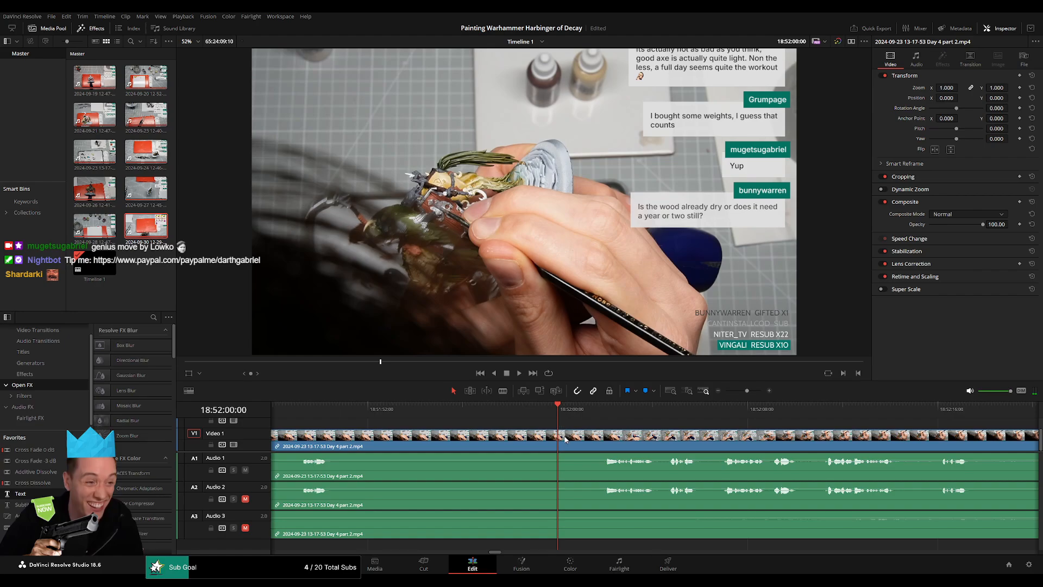
Split Day 4 part 2 at 18:52:00:00 and fade video and audio about one second on both sides of the cut.
left_click(563, 440)
key("a")
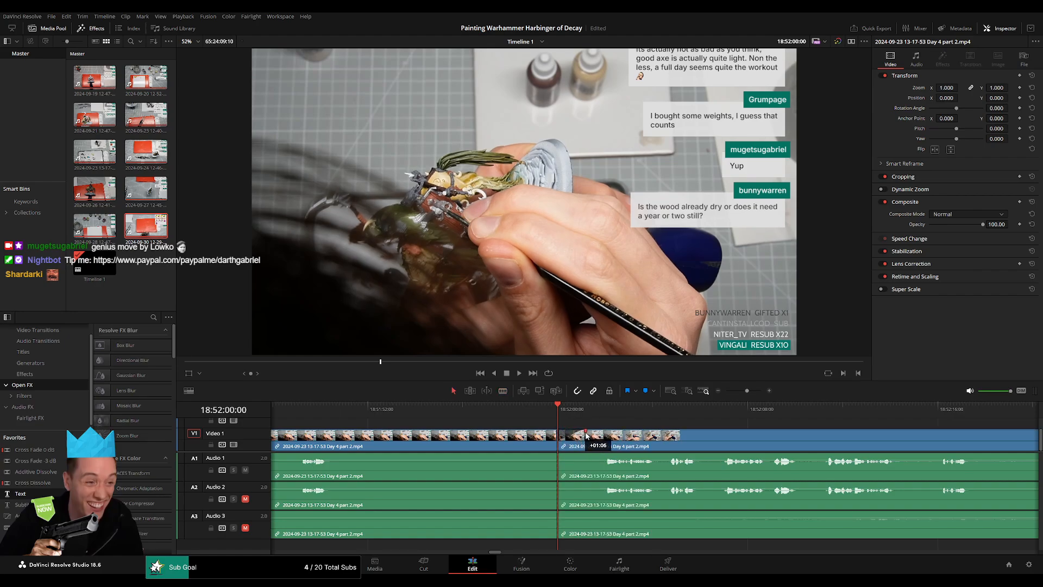
left_click_drag(583, 433, 555, 430)
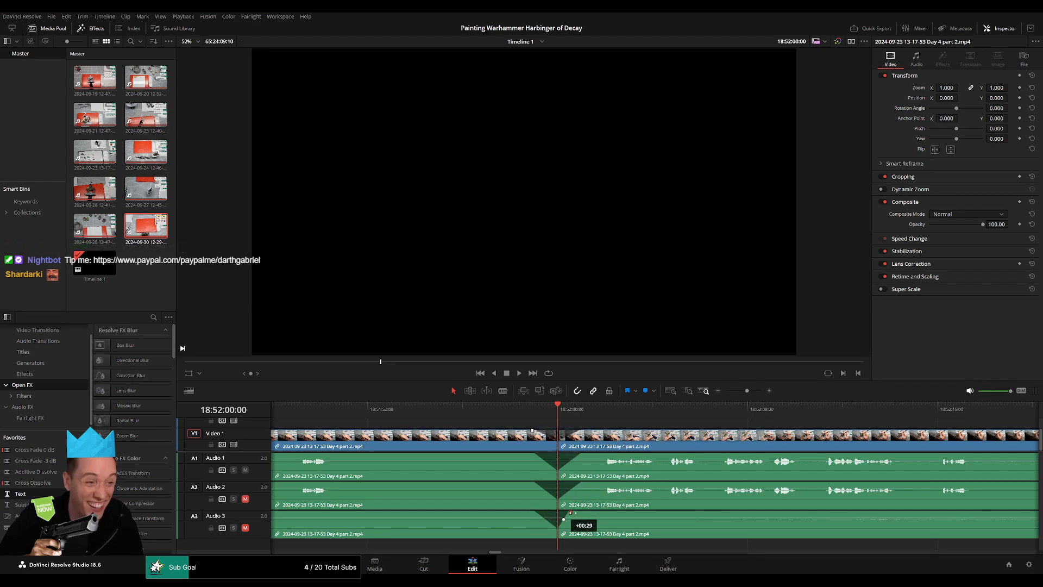
Move the second half of Day 4 part 2 further along the timeline, past 20:28:48:00, leaving a gap after the split.
left_click_drag(747, 391, 726, 391)
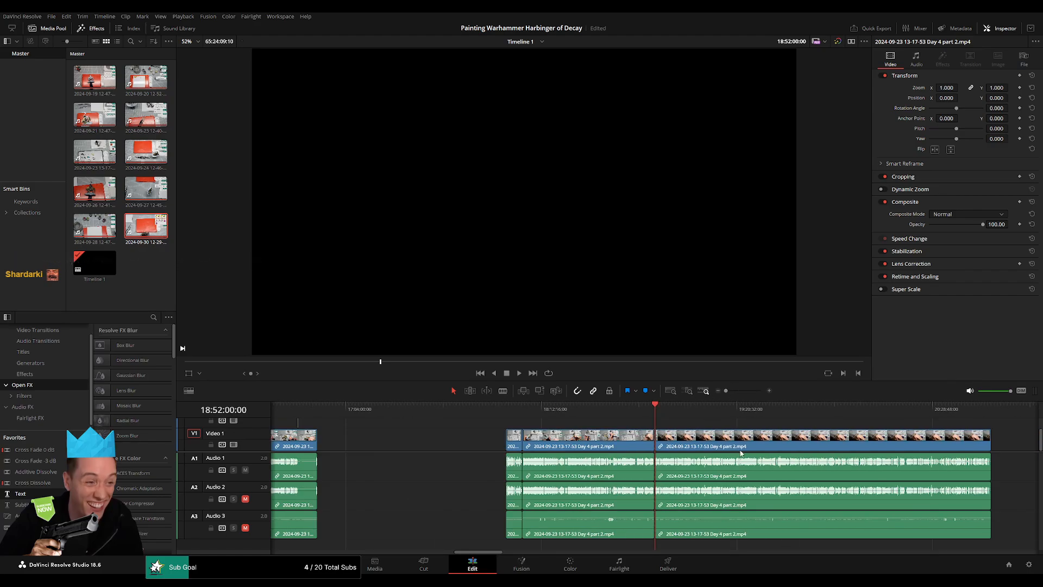
left_click_drag(738, 447, 407, 430)
left_click(506, 412)
left_click_drag(429, 447, 725, 450)
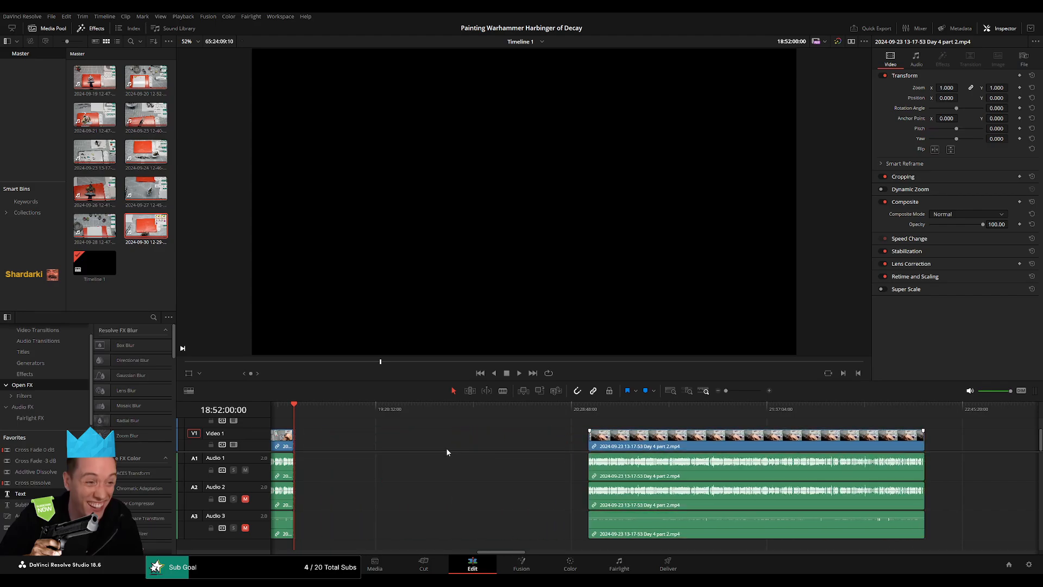
Add a blue marker at the current part's end, 18:52:00:00, and go back to the part's start at 18:00:00:00.
left_click(426, 451)
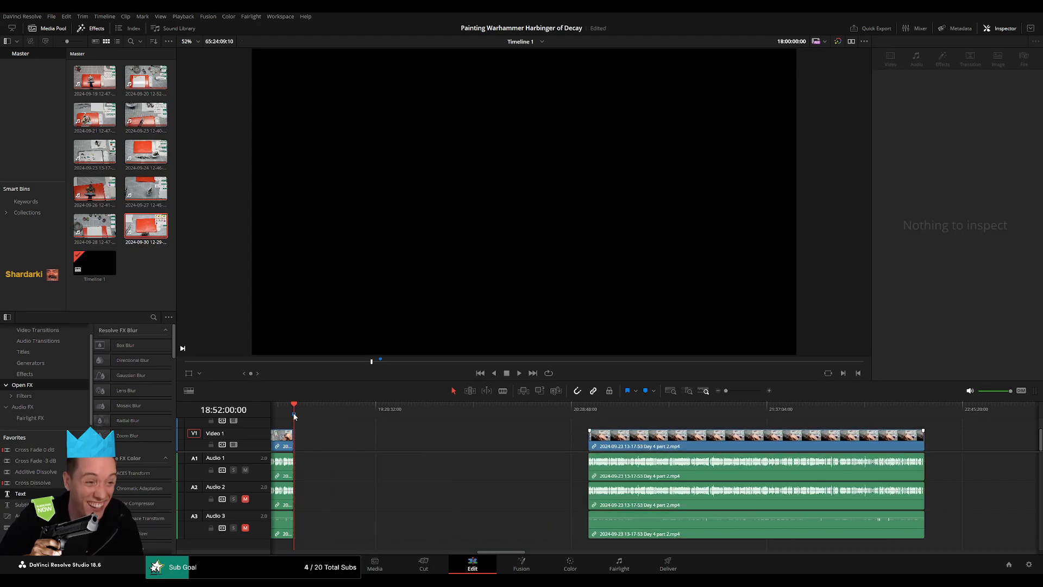
left_click(380, 455)
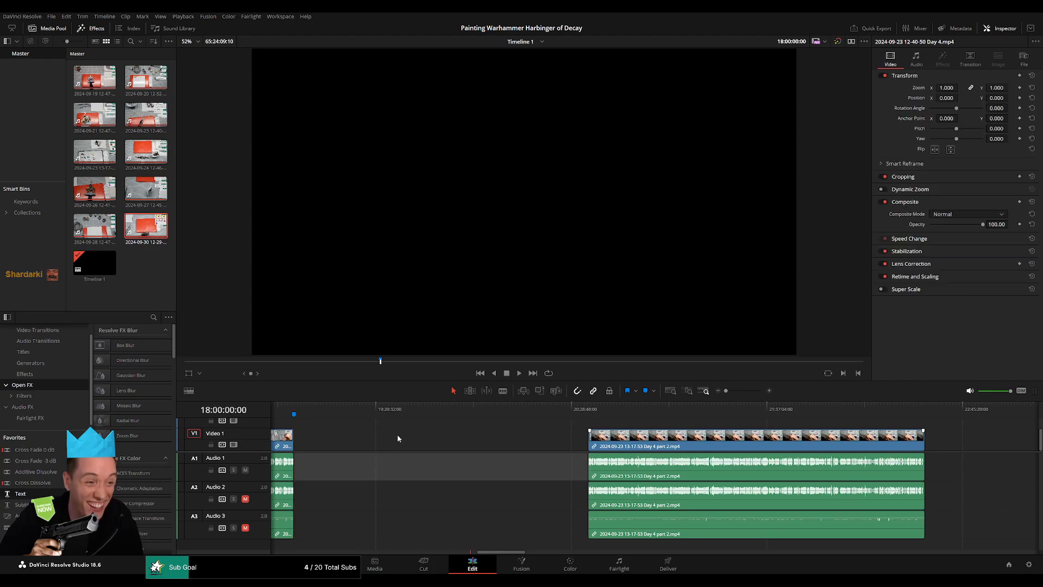
left_click(305, 406)
scroll(743, 433, "right", 5)
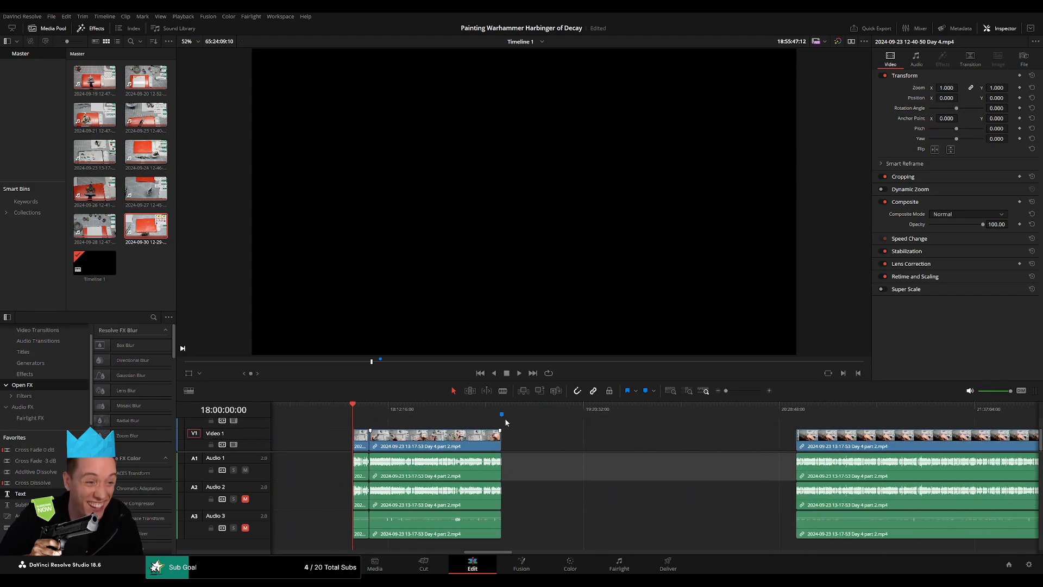
Move the second half of Day 4 part 2 so that it starts at 20:00:00:00 on the timeline.
left_click_drag(577, 438, 396, 439)
left_click_drag(353, 403, 477, 428)
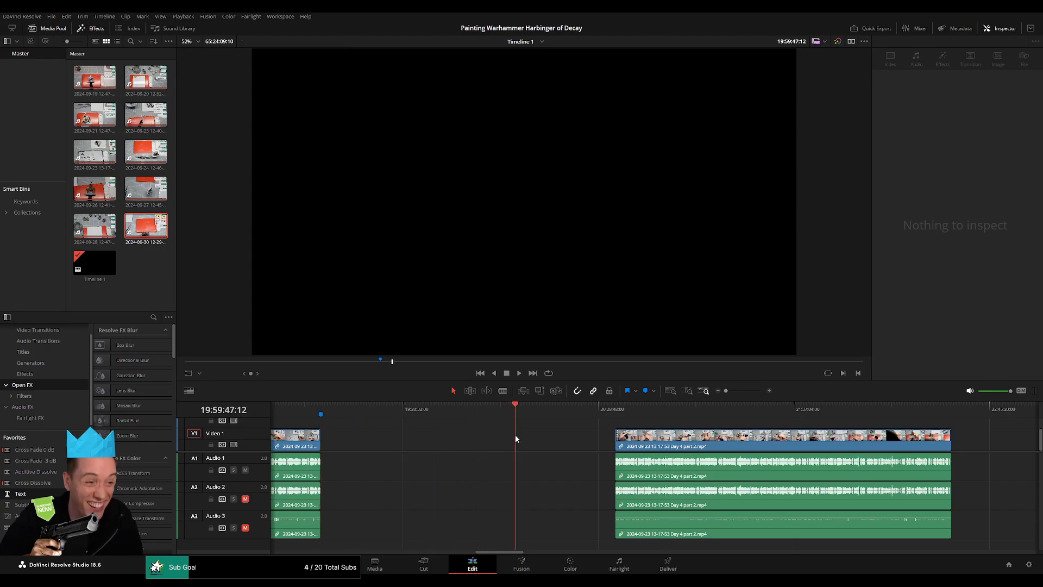
scroll(585, 449, "up", 5)
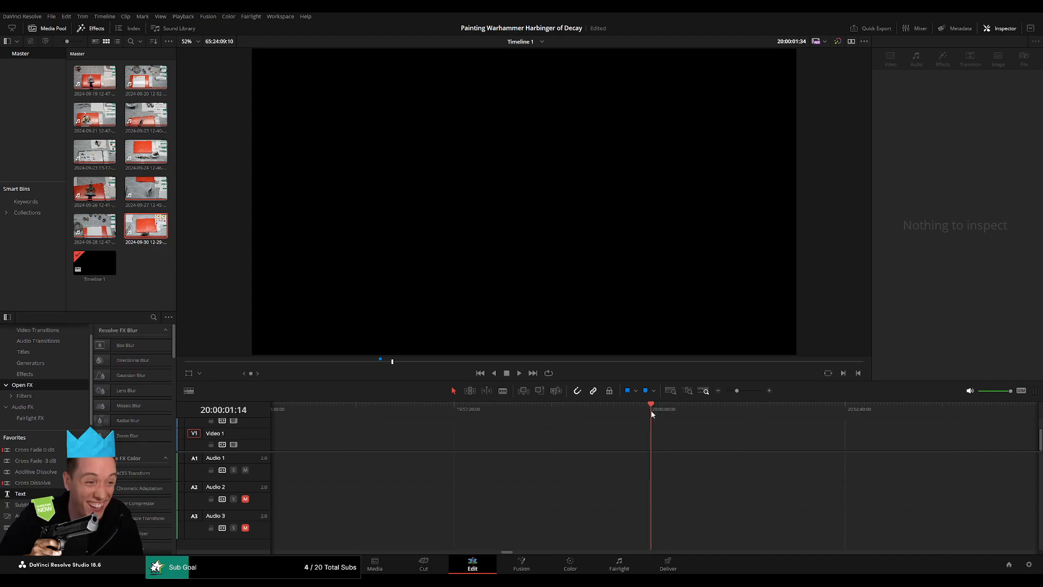
key("shift+Left")
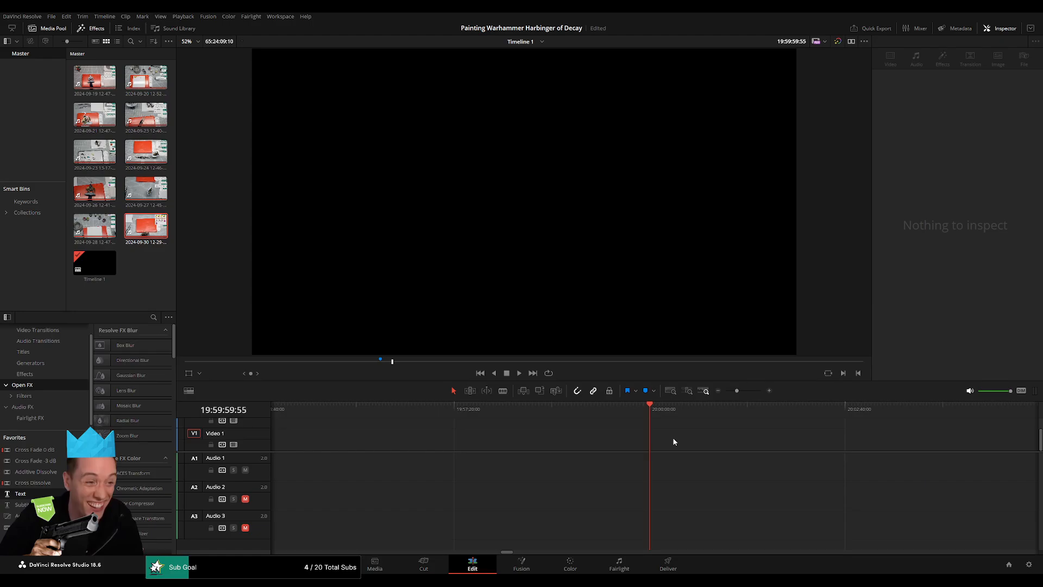
left_click(723, 390)
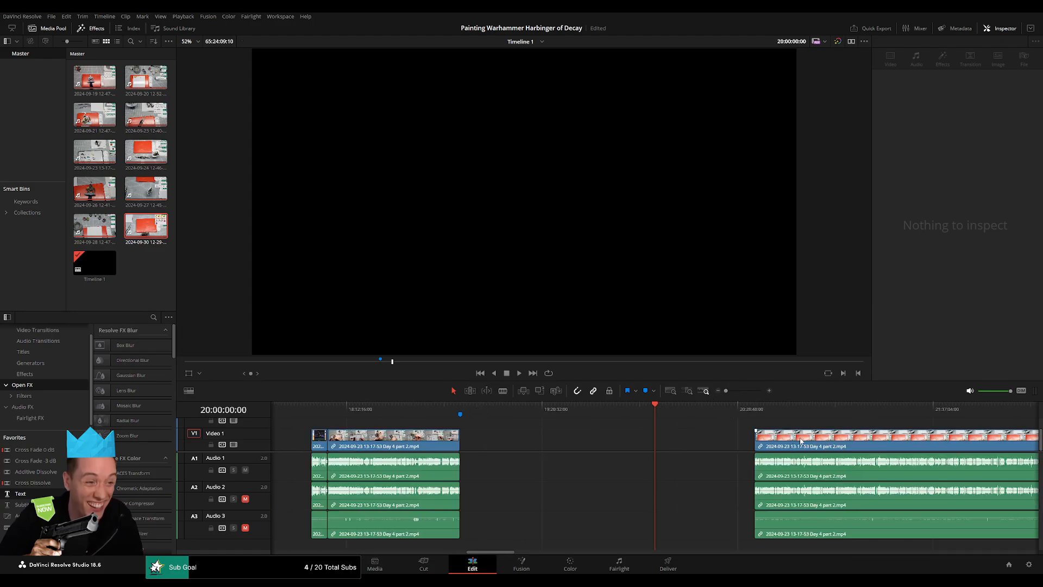
left_click_drag(808, 438, 713, 441)
left_click(711, 425)
scroll(646, 427, "right", 4)
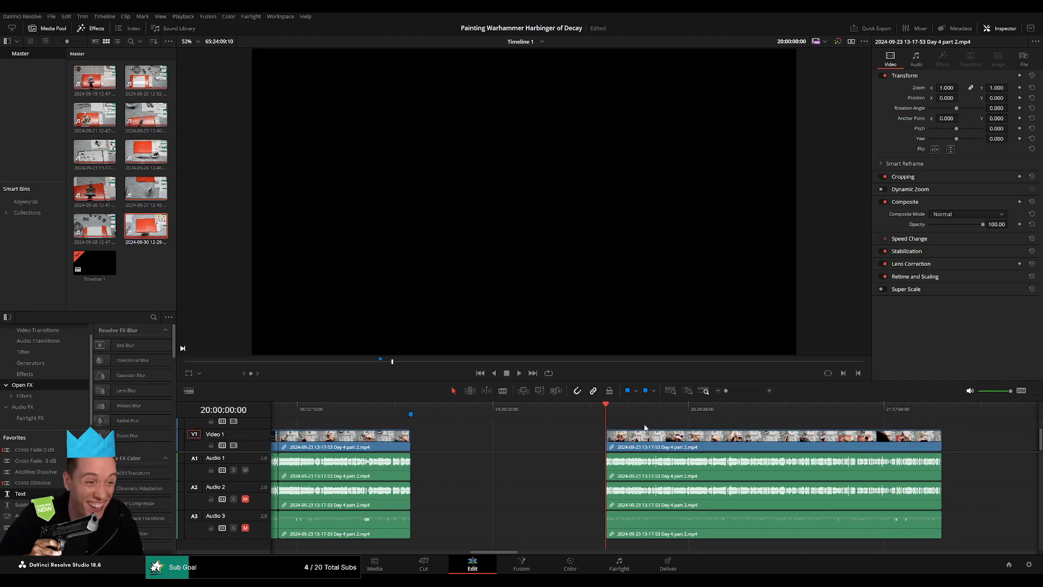
Play the opening of the part starting at 20:00:00:00 and skip ahead through it to about 20:52:00:00.
key("space")
scroll(444, 416, "right", 2)
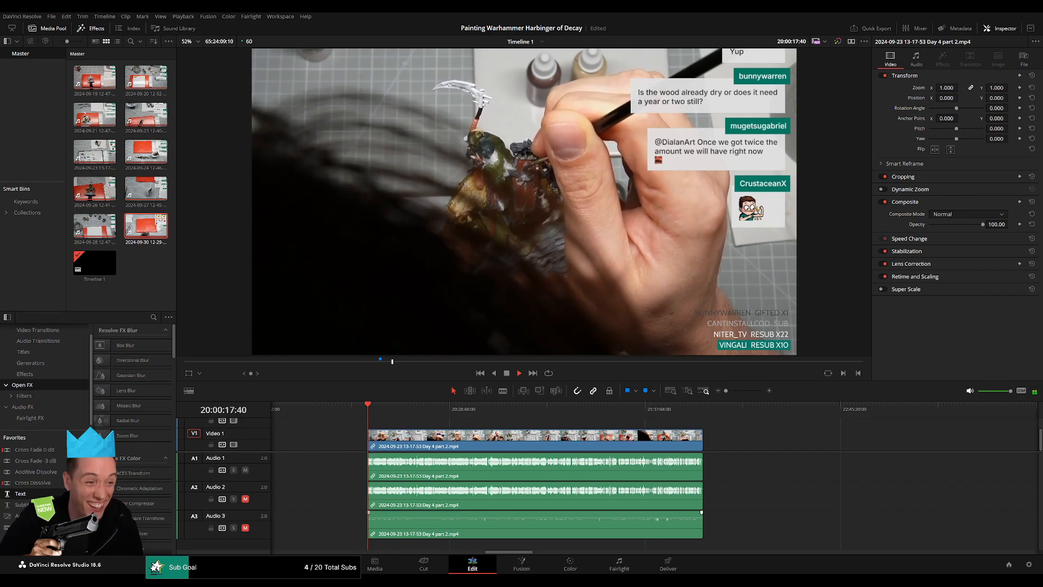
scroll(319, 424, "left", 5)
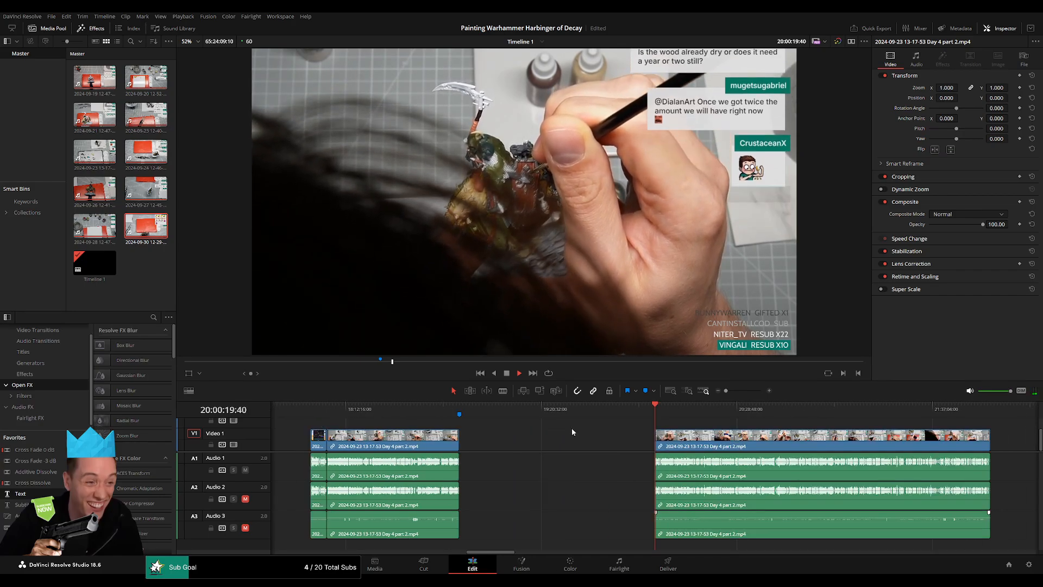
scroll(554, 430, "right", 3)
scroll(482, 426, "right", 4)
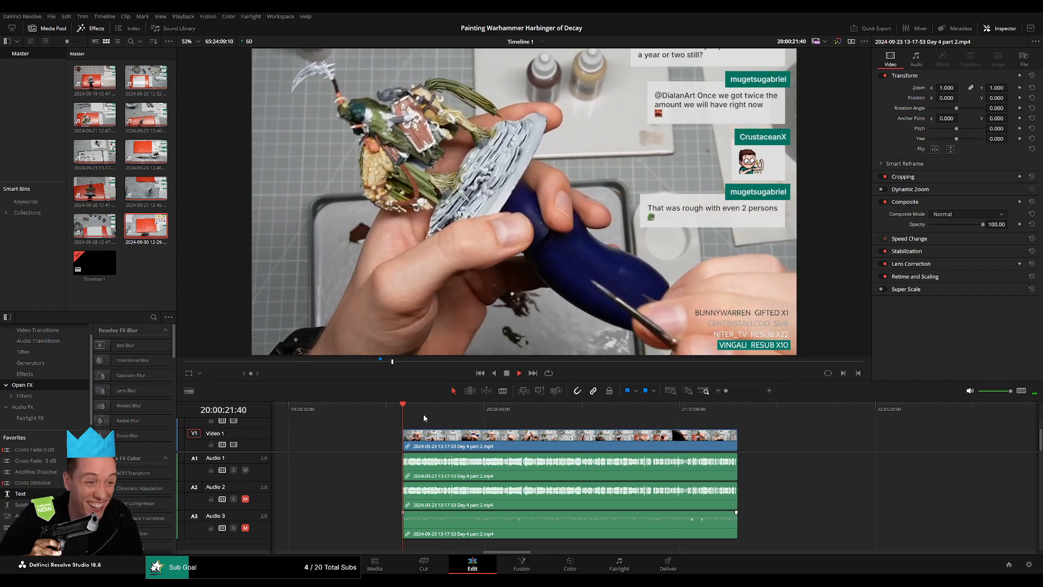
left_click(456, 418)
left_click(473, 425)
key("space")
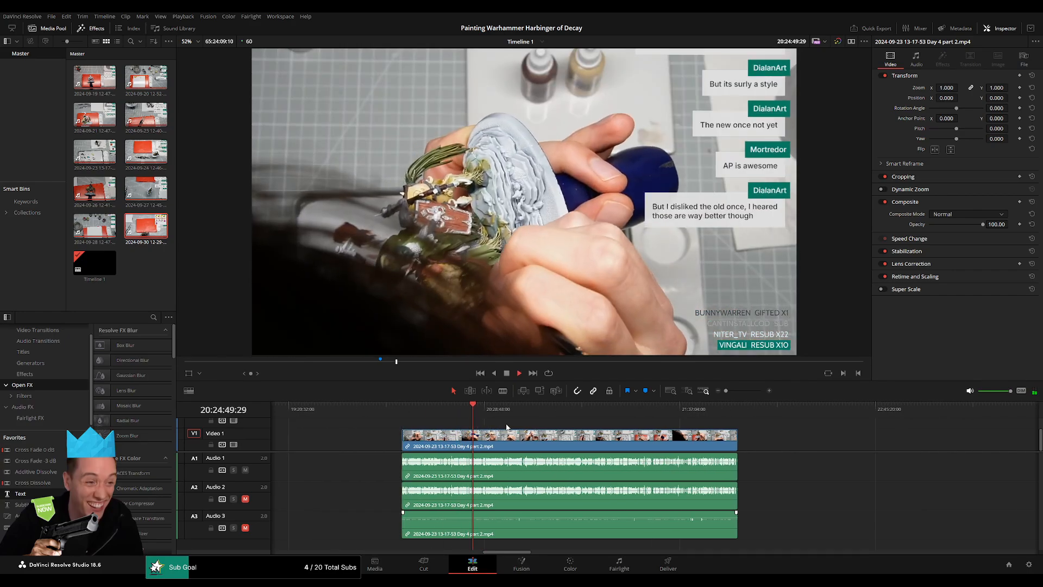
scroll(400, 415, "right", 4)
left_click_drag(465, 420, 474, 422)
key("space")
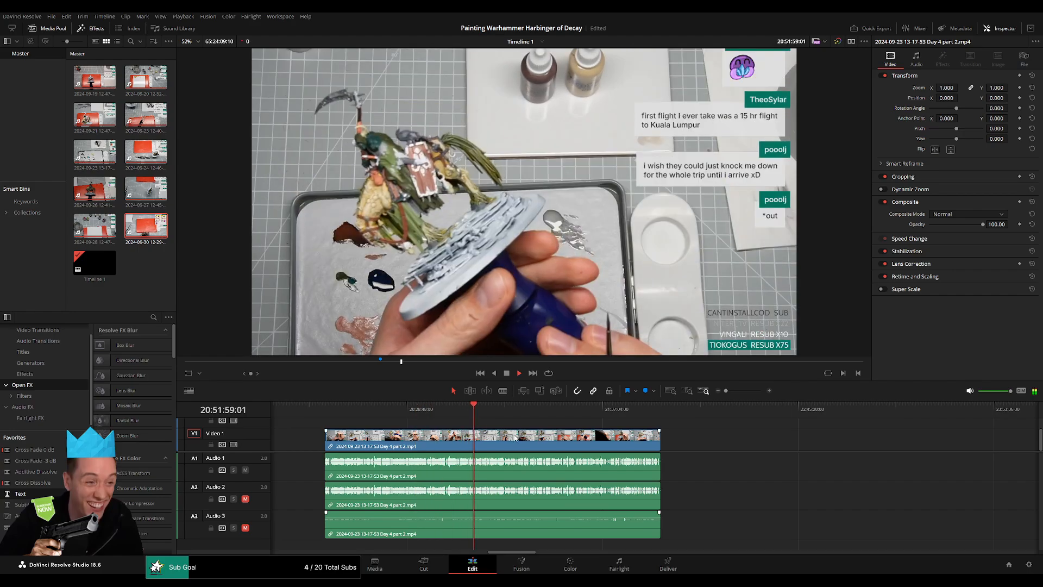
Listen to Day 4 part 2 from about 20:52:00:00 to 20:52:27:00 for a speech pause suitable for a cut.
scroll(475, 422, "up", 6)
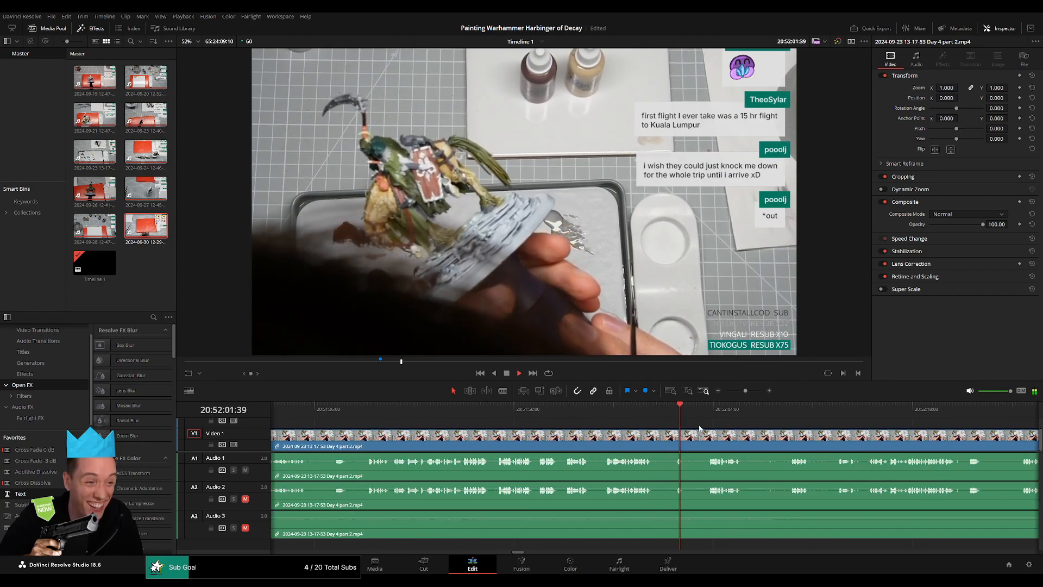
scroll(701, 426, "up", 2)
left_click(713, 417)
key("space")
scroll(695, 417, "right", 10)
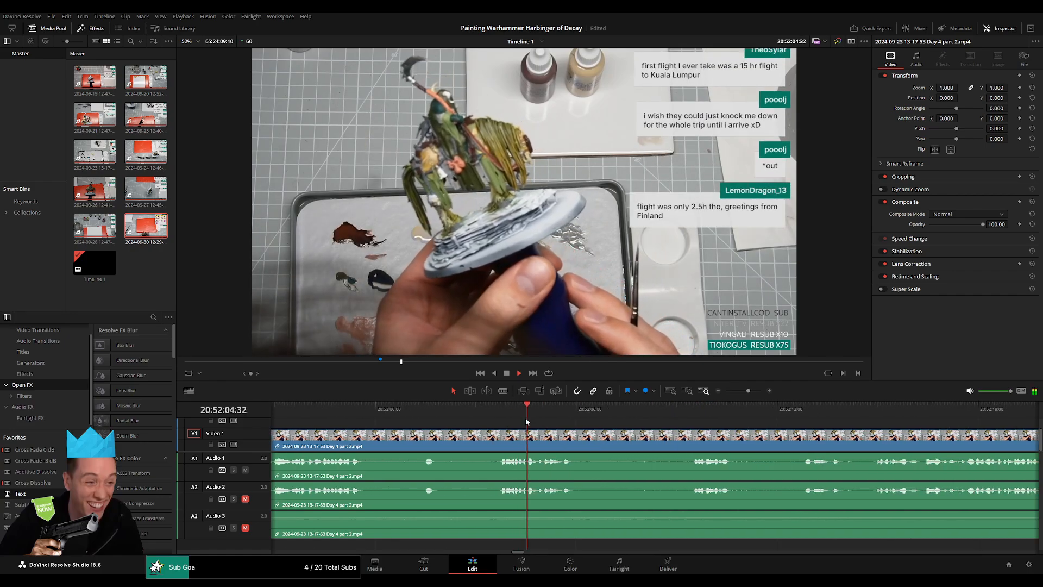
left_click(675, 417)
left_click_drag(668, 418, 478, 419)
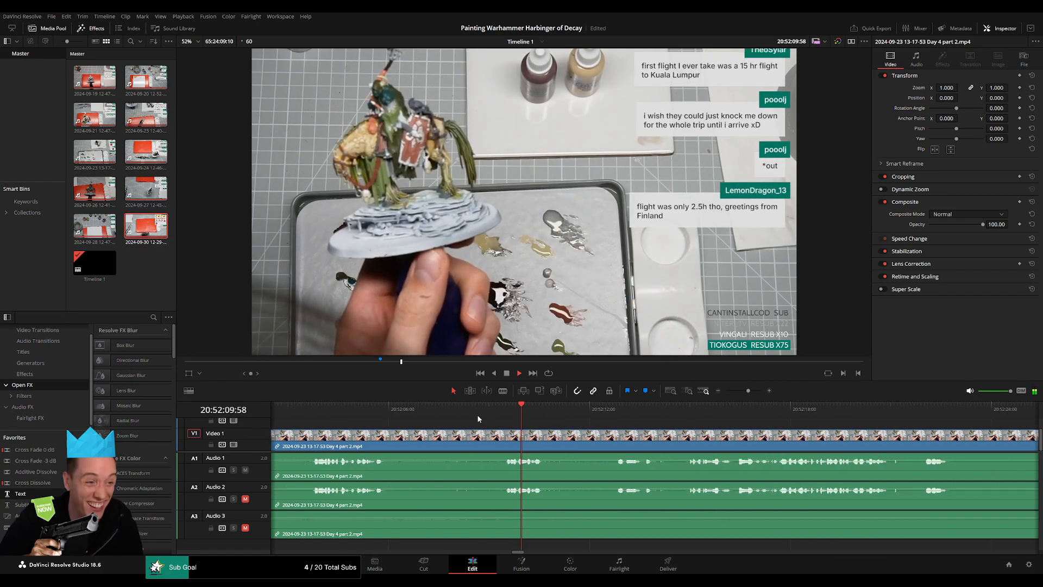
left_click(608, 416)
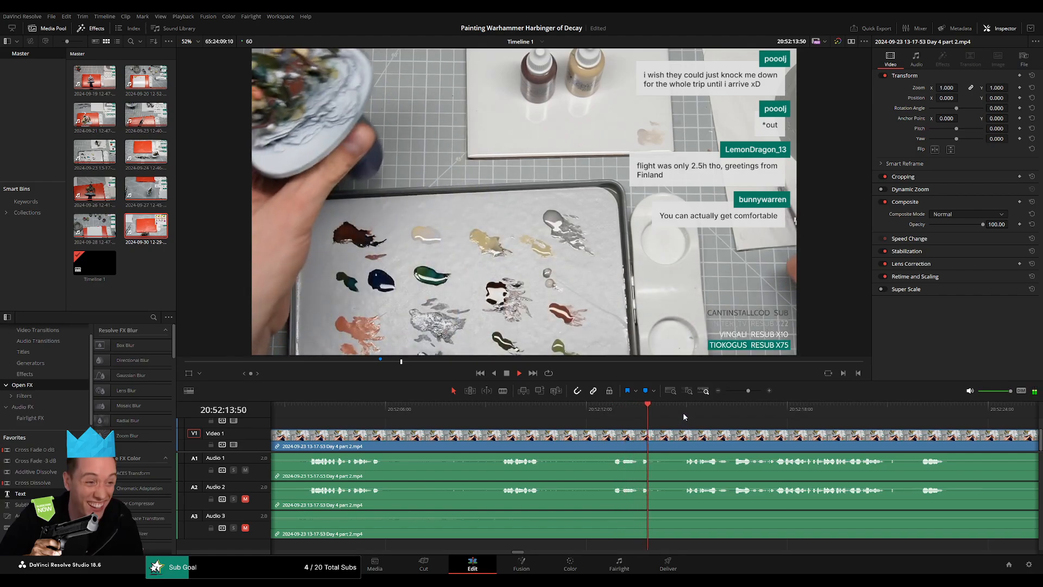
scroll(696, 423, "right", 10)
left_click(707, 418)
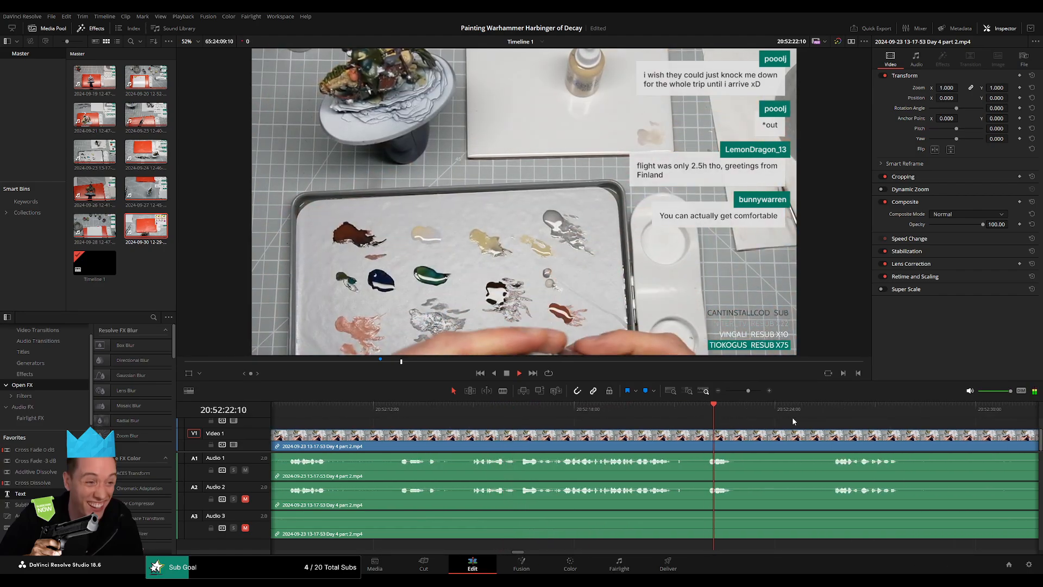
left_click(818, 419)
left_click_drag(805, 422, 585, 424)
left_click_drag(791, 442, 556, 438)
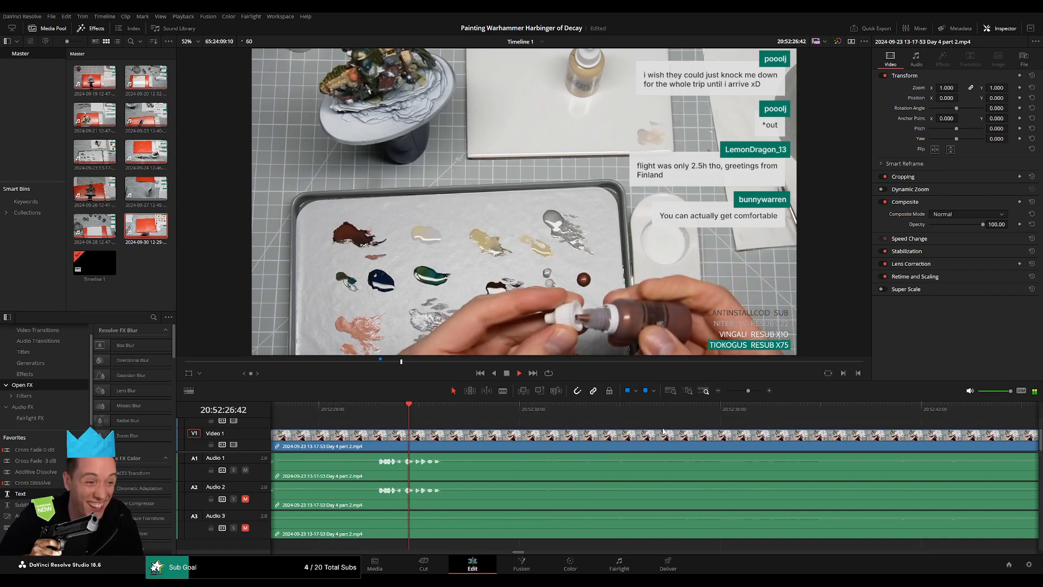
Check the silent stretch between about 20:52:27:00 and 20:52:50:00 as a possible cut point.
left_click_drag(748, 391, 743, 393)
left_click(811, 419)
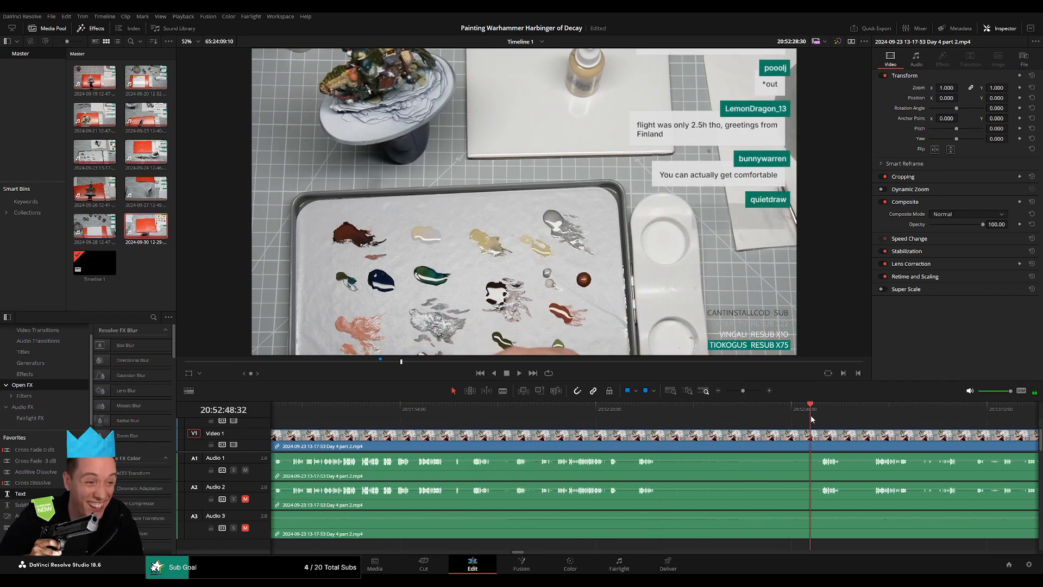
left_click(663, 420)
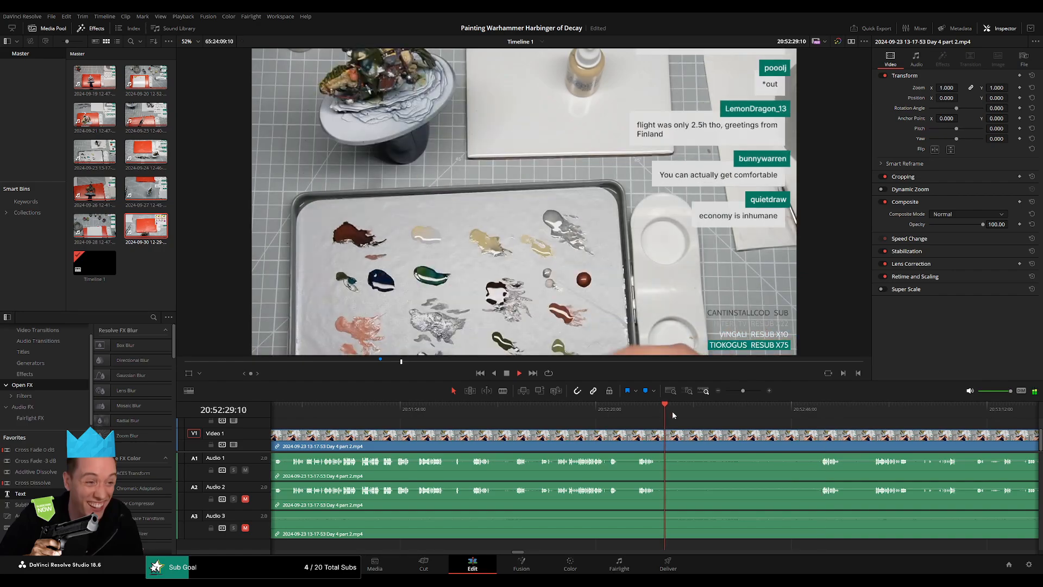
left_click(742, 420)
left_click(810, 424)
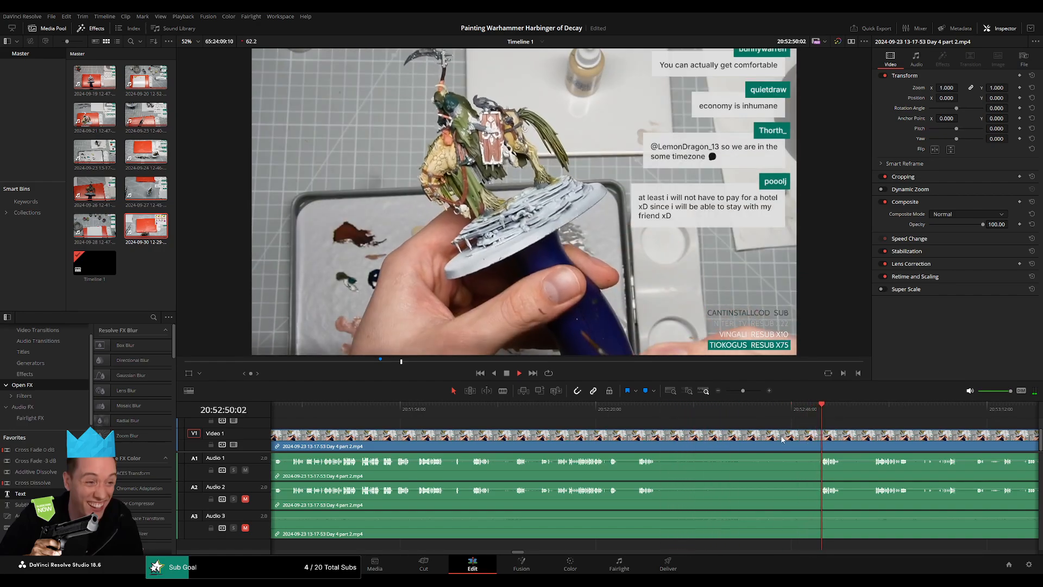
scroll(710, 425, "up", 4)
left_click(620, 412)
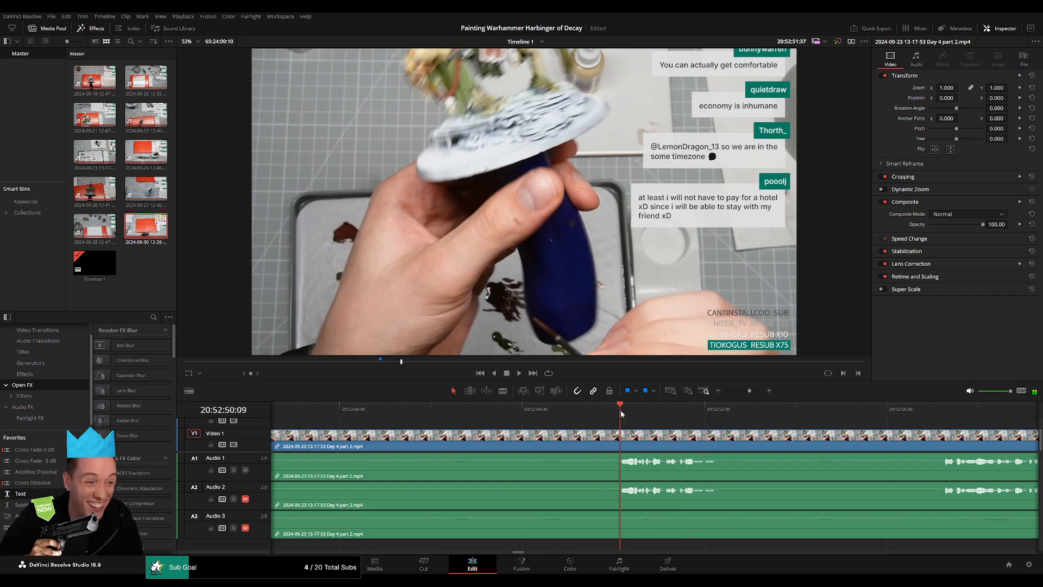
left_click_drag(620, 410, 606, 409)
Go back to about 20:51:50:00 and replay the talk leading up to 20:52:00:00.
left_click_drag(749, 391, 737, 389)
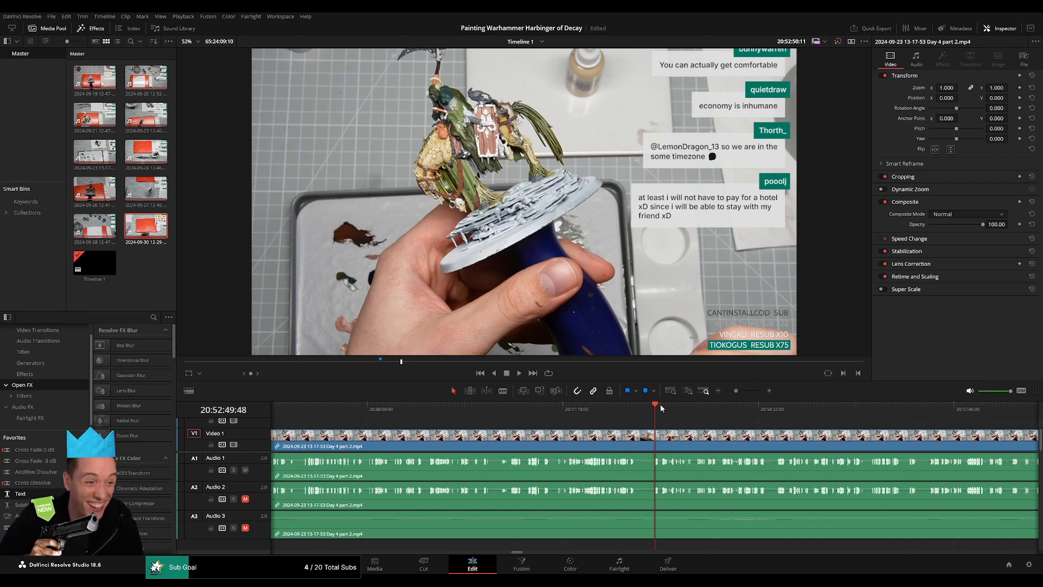
left_click_drag(659, 403, 488, 415)
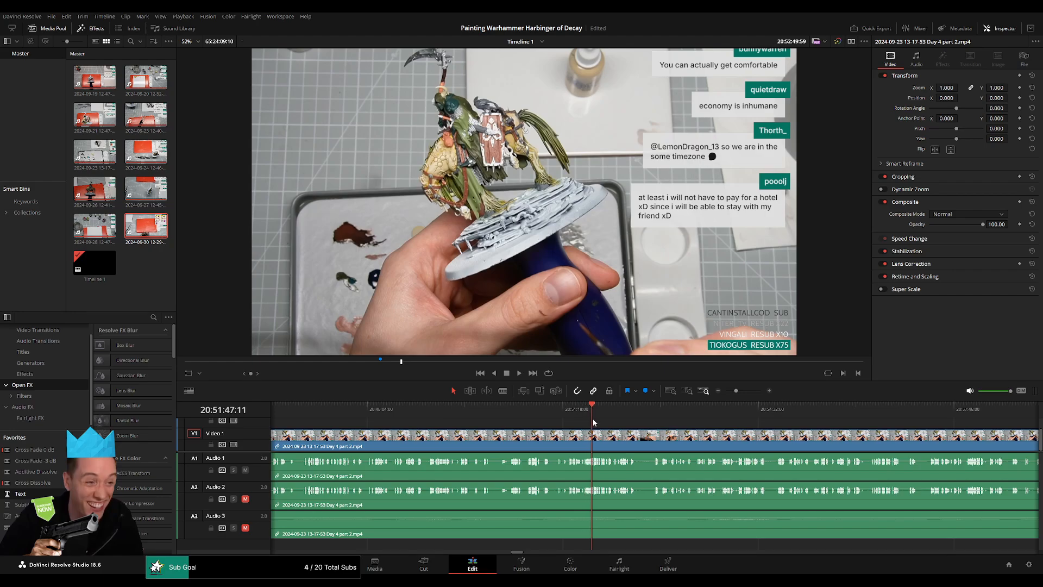
left_click_drag(605, 423, 606, 424)
scroll(606, 424, "up", 5)
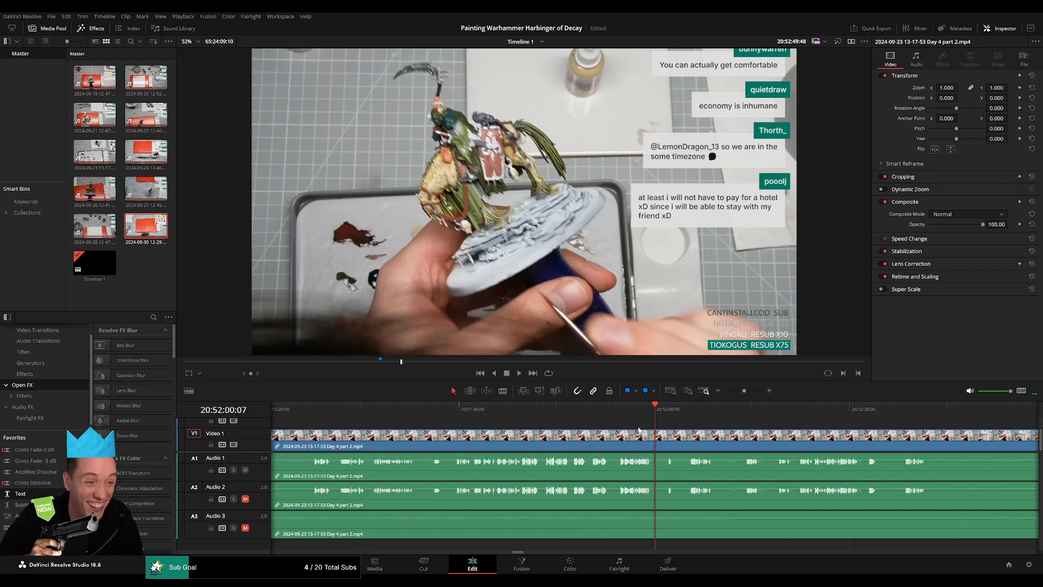
key("space")
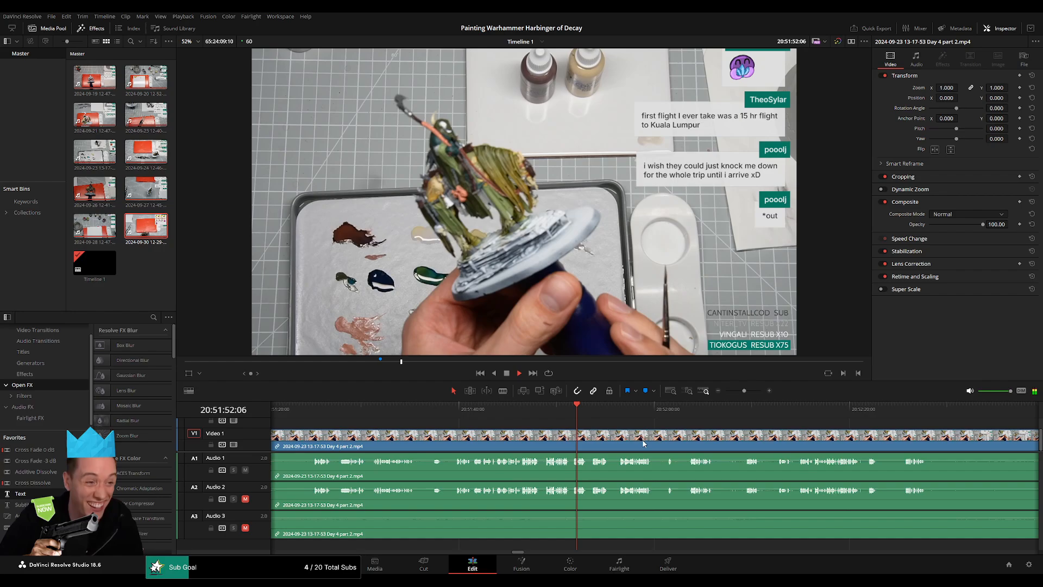
scroll(707, 434, "up", 3)
scroll(733, 443, "down", 3)
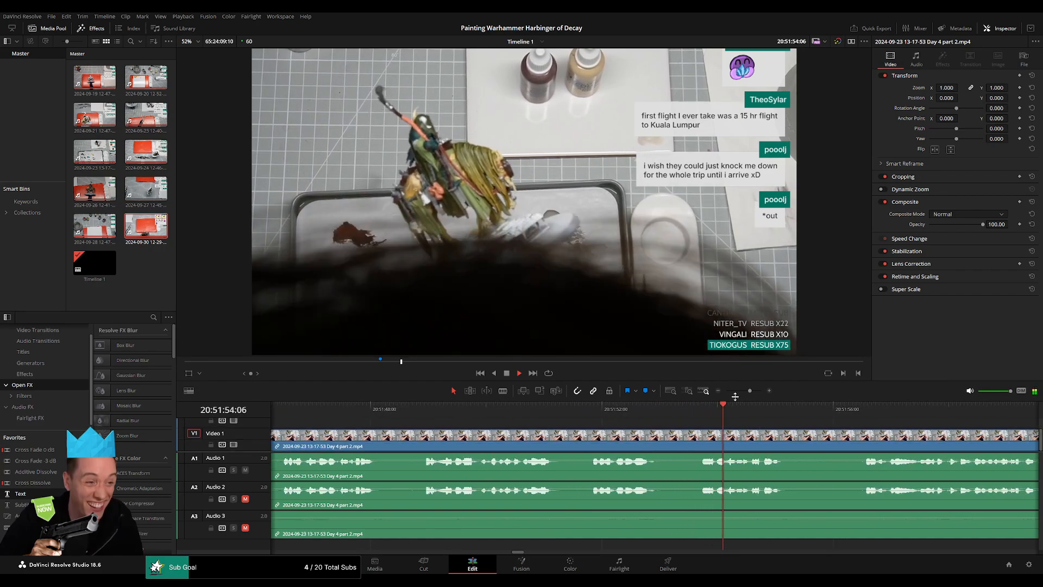
left_click_drag(702, 435, 544, 423)
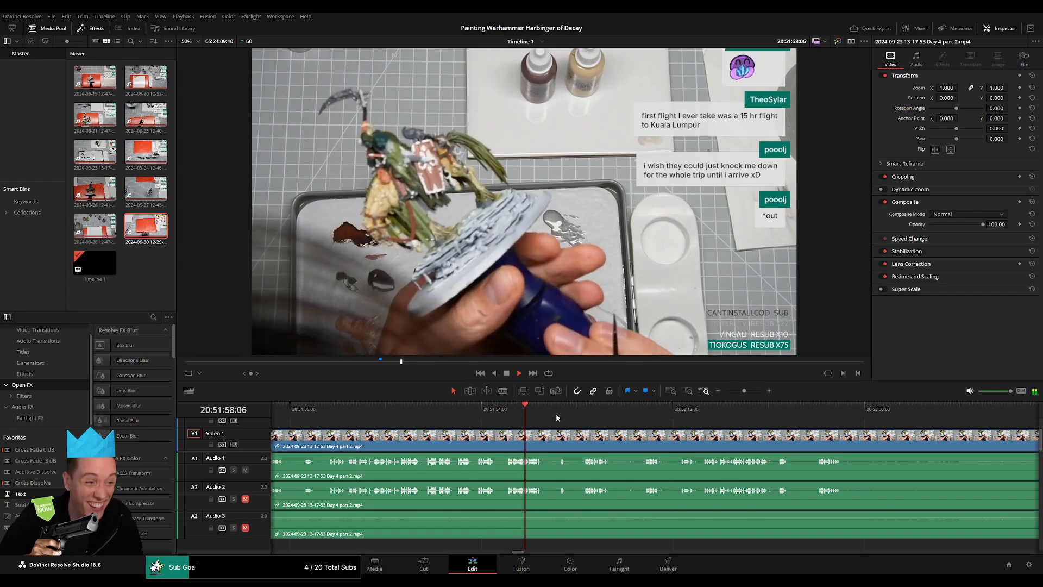
Replay the spoken sections between about 20:52:02:00 and 20:52:27:00, comparing the pauses between sentences.
left_click(558, 413)
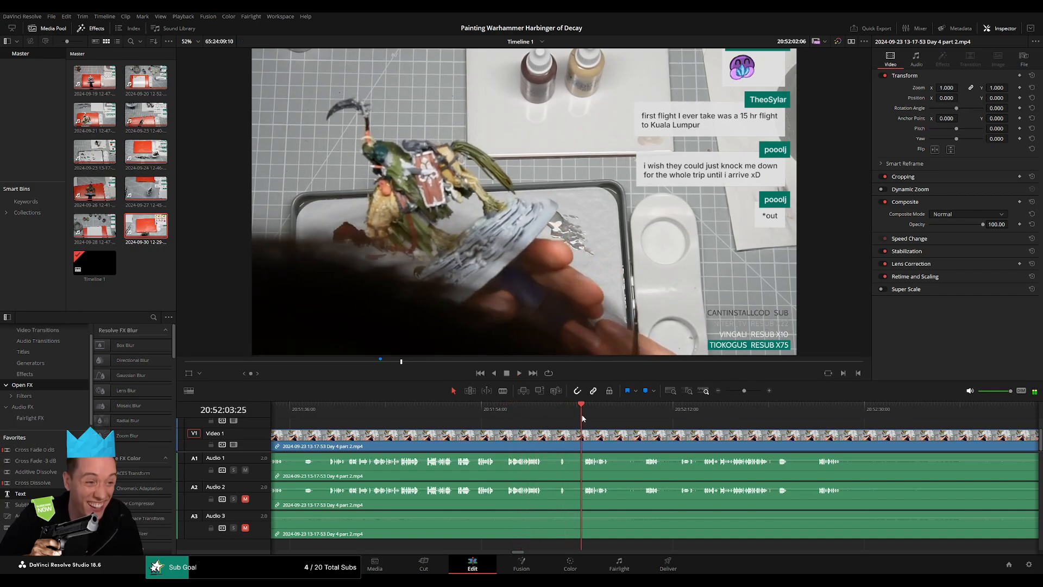
scroll(660, 451, "up", 2)
scroll(661, 452, "up", 2)
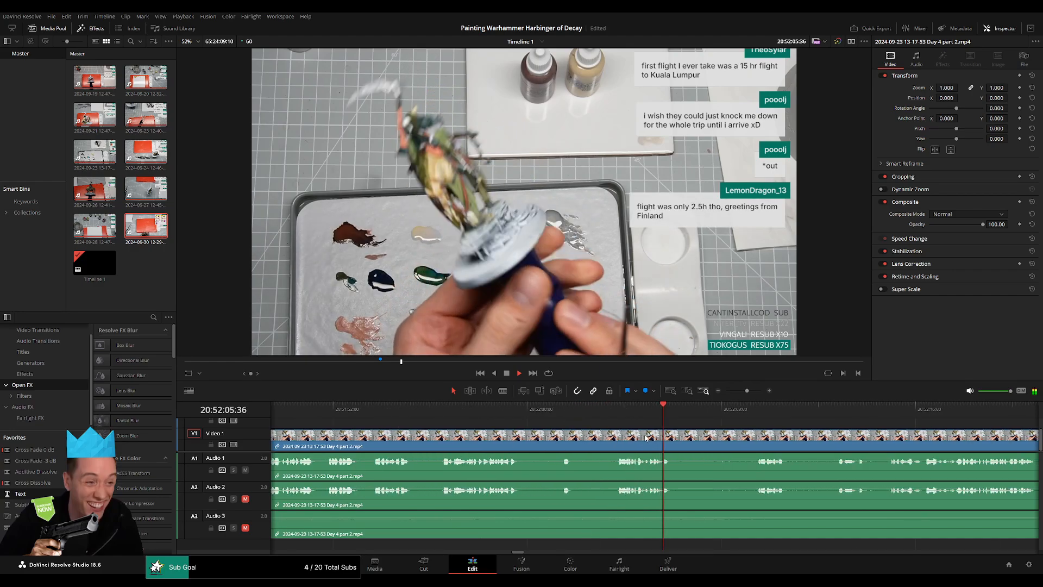
left_click_drag(700, 439, 557, 421)
left_click(606, 413)
scroll(607, 414, "up", 3)
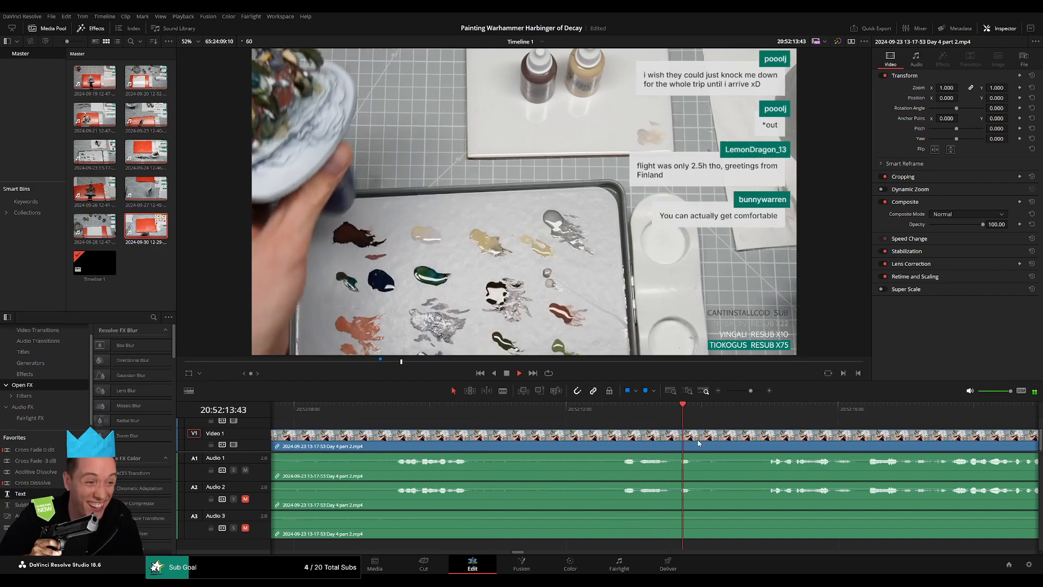
left_click_drag(741, 432, 564, 418)
left_click(575, 414)
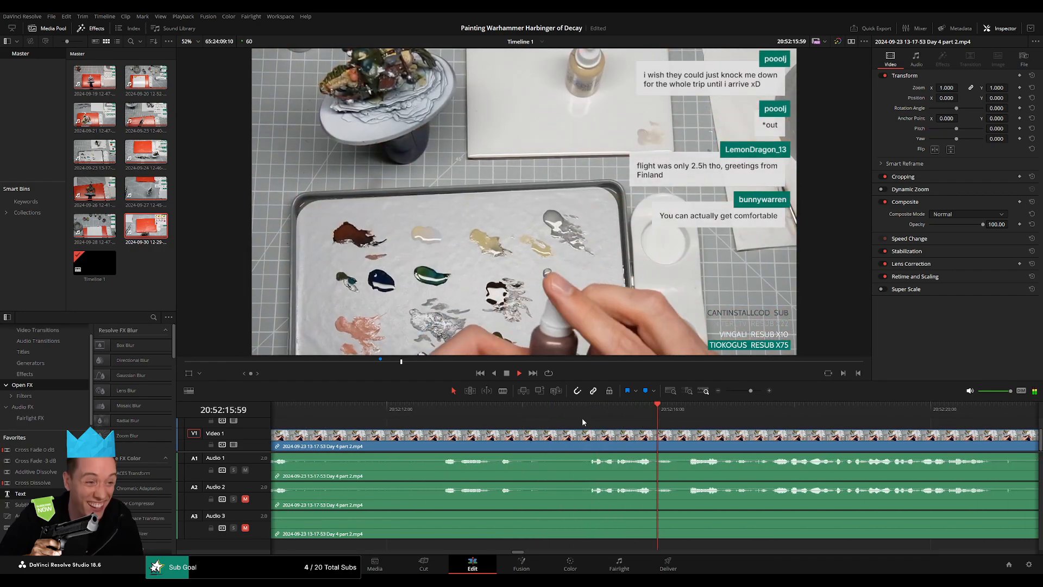
left_click_drag(858, 450, 591, 426)
left_click_drag(718, 449, 544, 426)
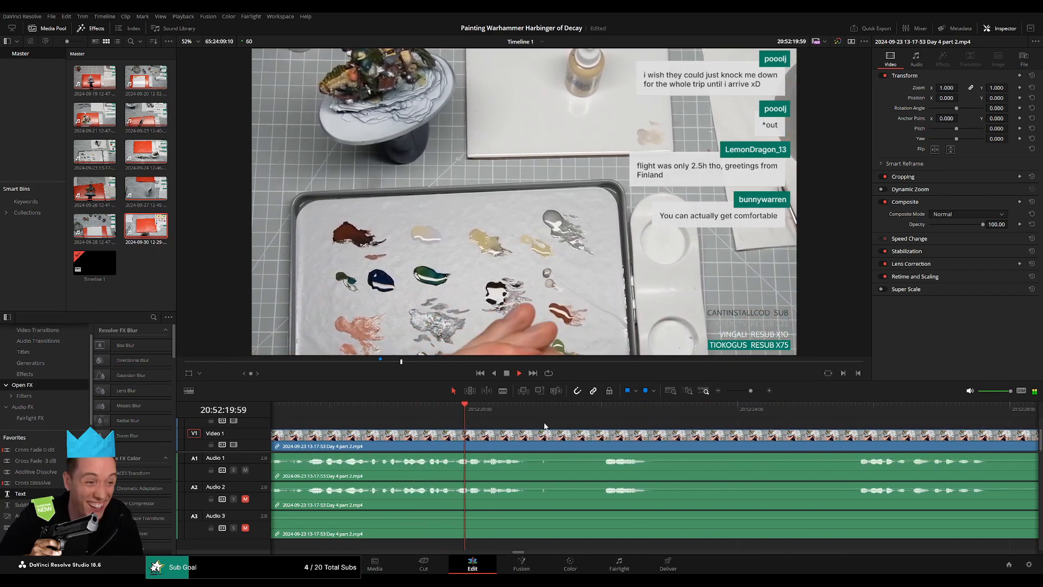
left_click(580, 416)
left_click_drag(770, 449, 608, 426)
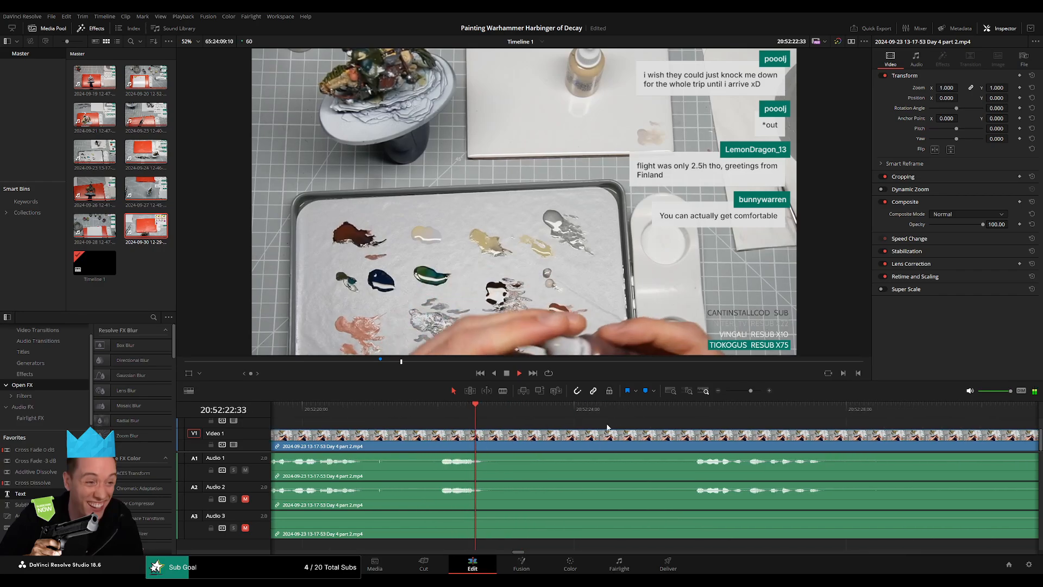
left_click(679, 415)
left_click_drag(736, 447, 563, 426)
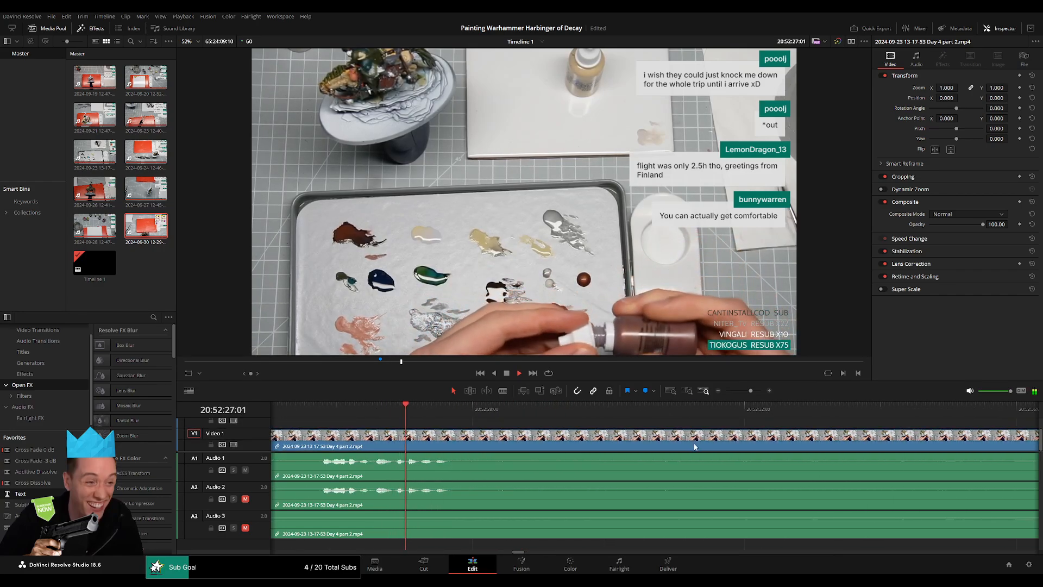
Replay Day 4 part 2 at about 20:52:50:00 and between 20:52:05:00 and 20:52:11:00, comparing the speech pauses as cut points.
left_click_drag(751, 391, 743, 392)
left_click(791, 414)
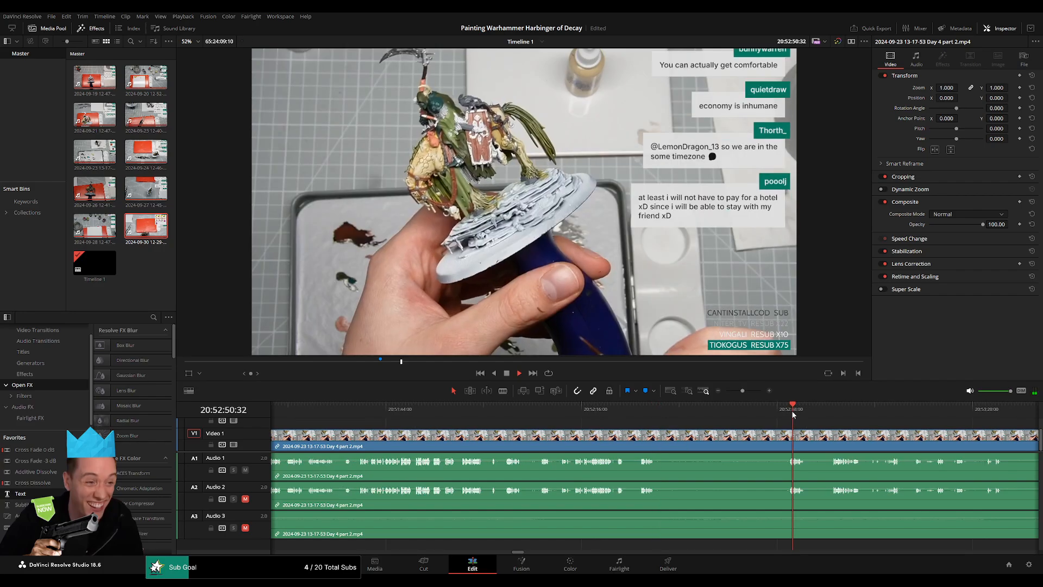
left_click(541, 416)
scroll(756, 450, "up", 5)
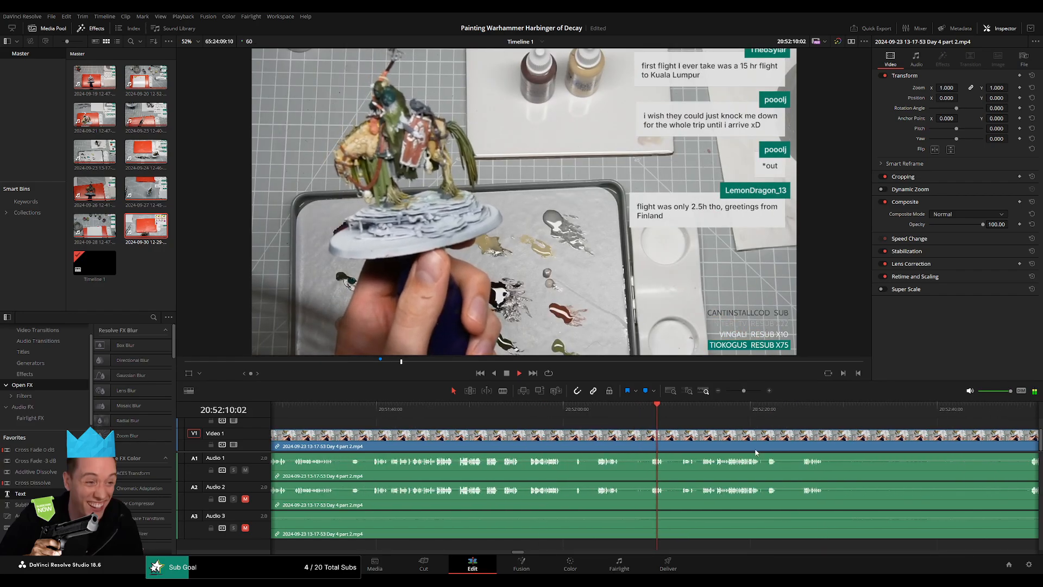
key("space")
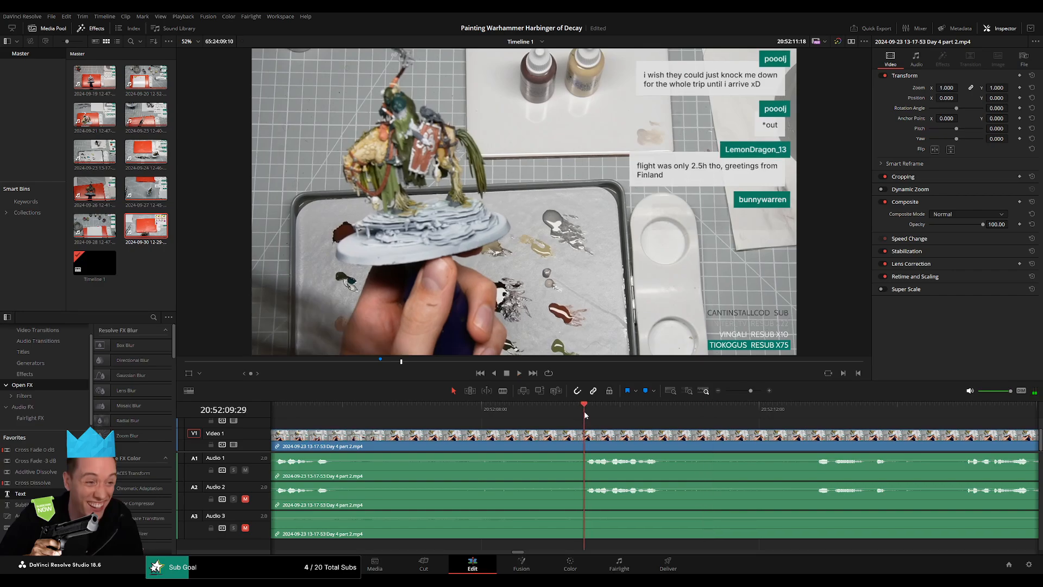
left_click(305, 417)
key("space")
left_click(582, 416)
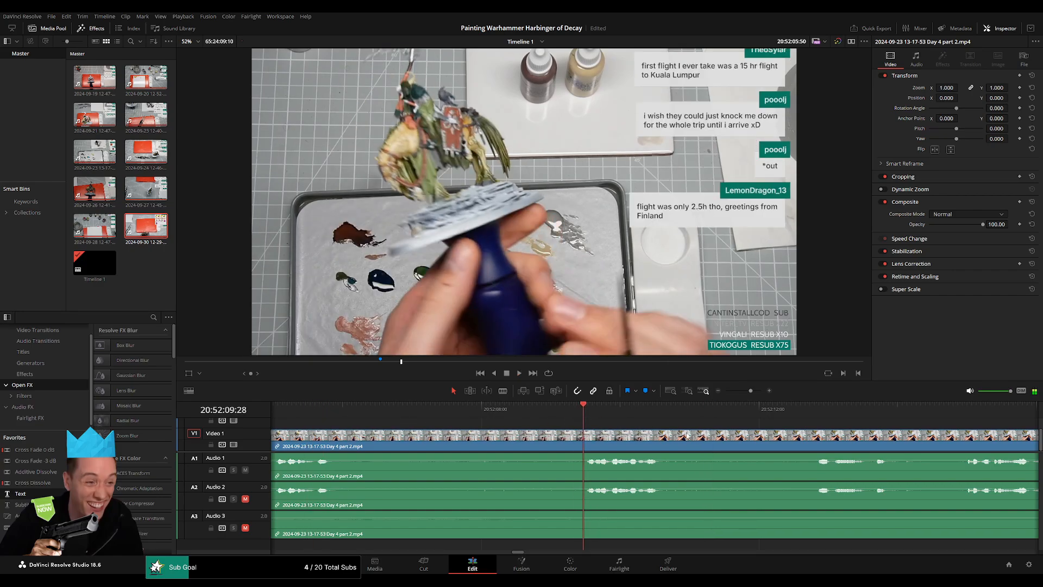
Listen to the speech between about 20:52:12:00 and 20:52:16:00 for where each sentence begins.
scroll(568, 418, "right", 3)
left_click(640, 417)
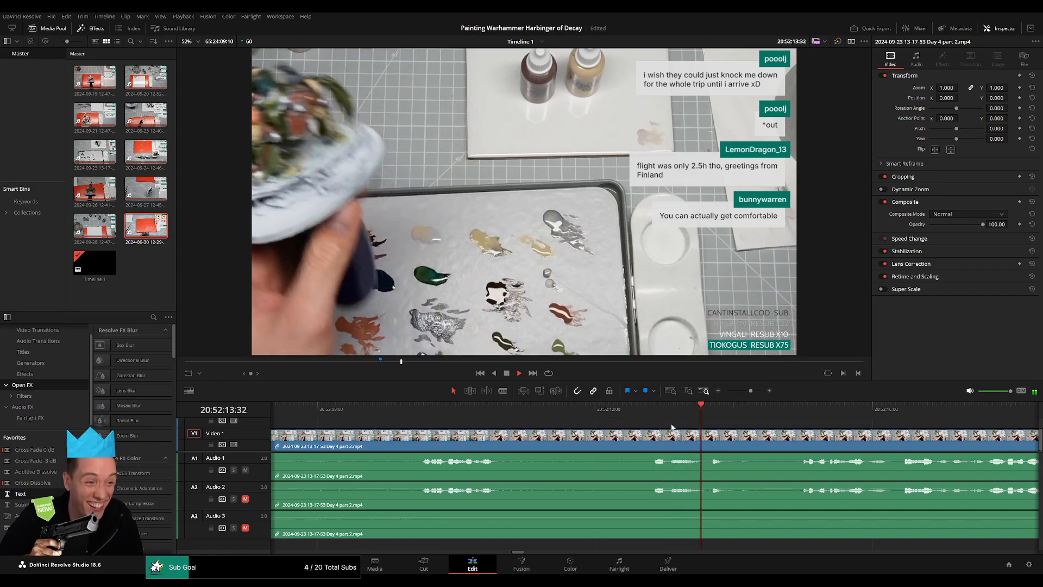
left_click(653, 414)
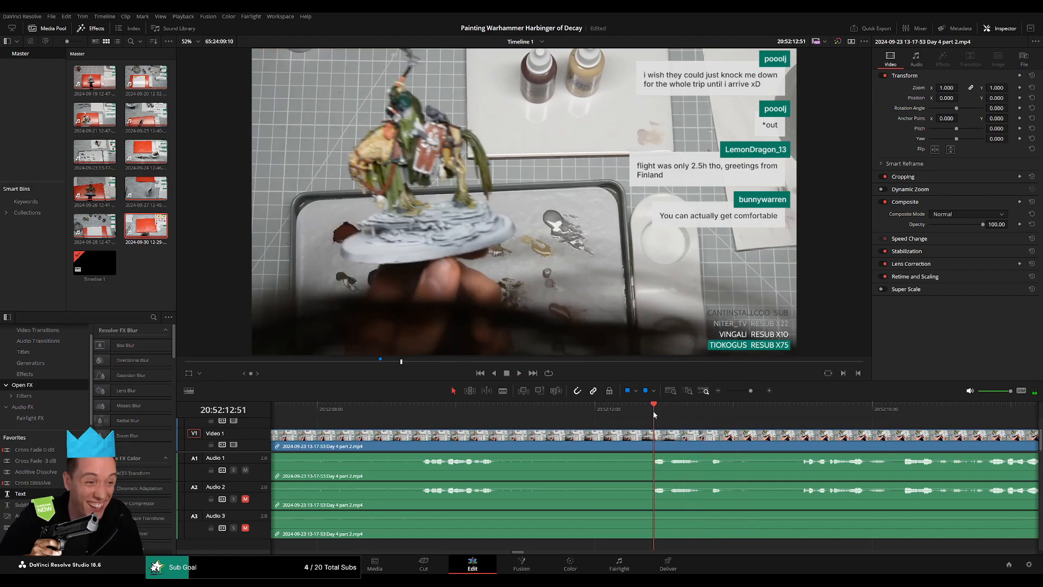
key("space")
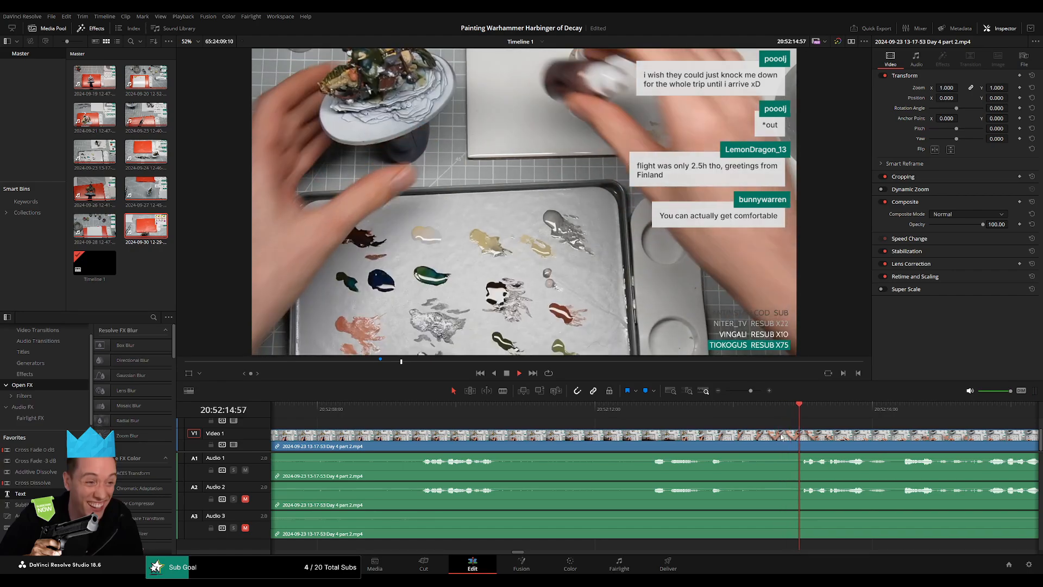
key("space")
left_click(625, 411)
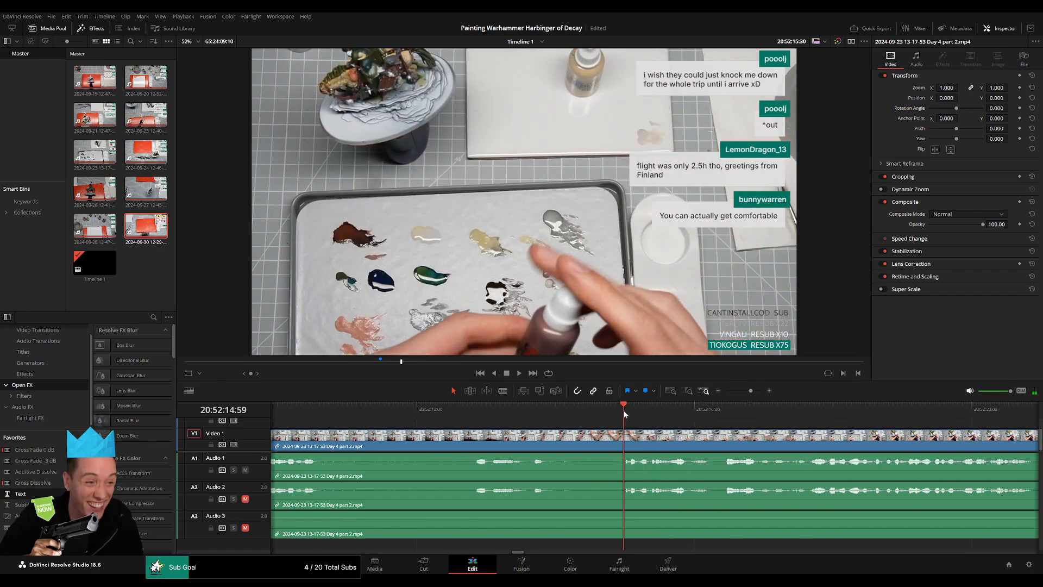
left_click_drag(624, 413, 476, 418)
Split Day 4 part 2 at 20:52:08:30 and give the video a fade-out and fade-in of about one second around the cut.
left_click(524, 418)
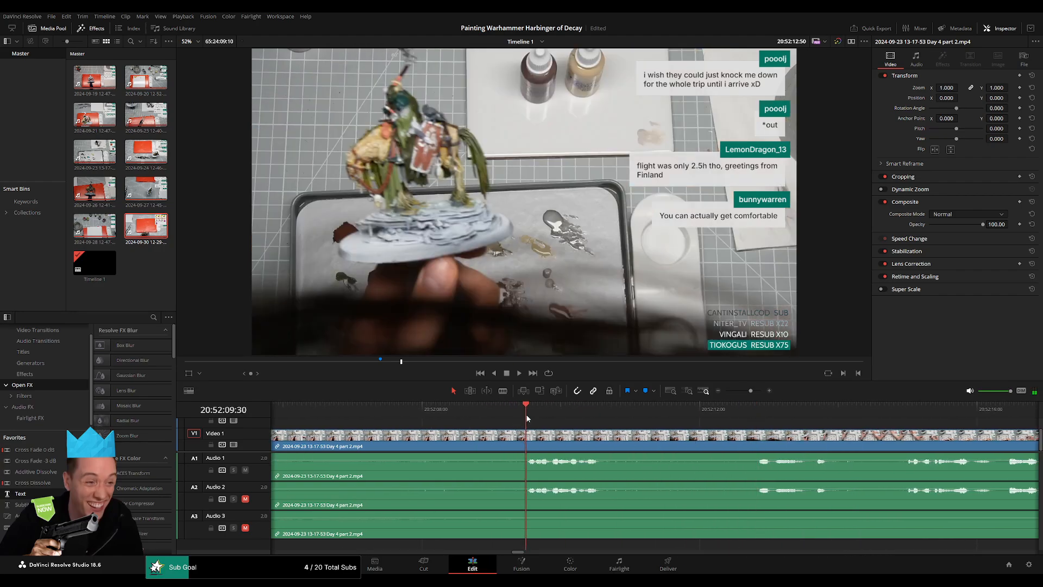
left_click_drag(527, 418, 502, 424)
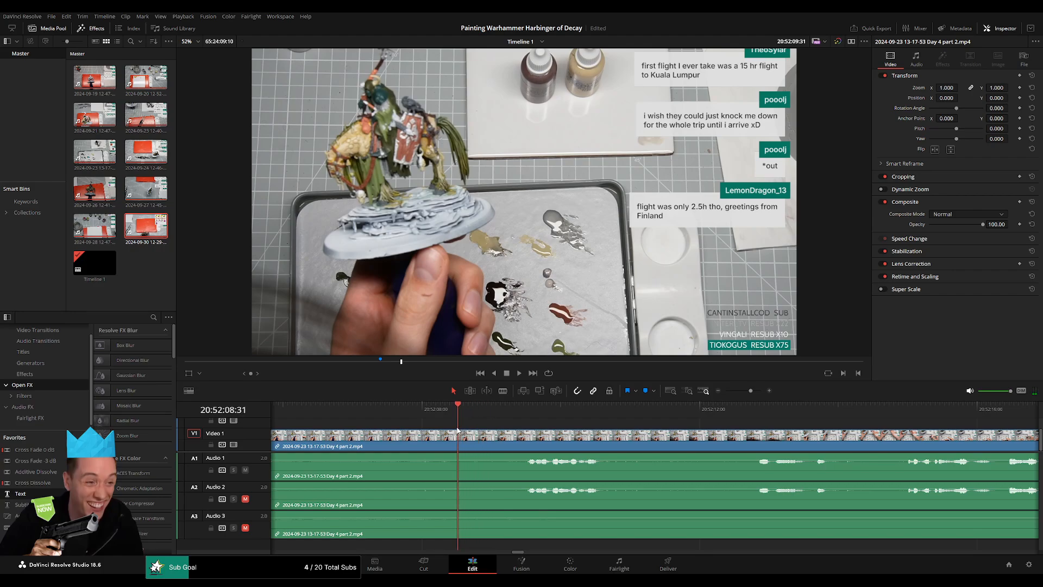
left_click_drag(457, 431, 526, 432)
key("ctrl+b")
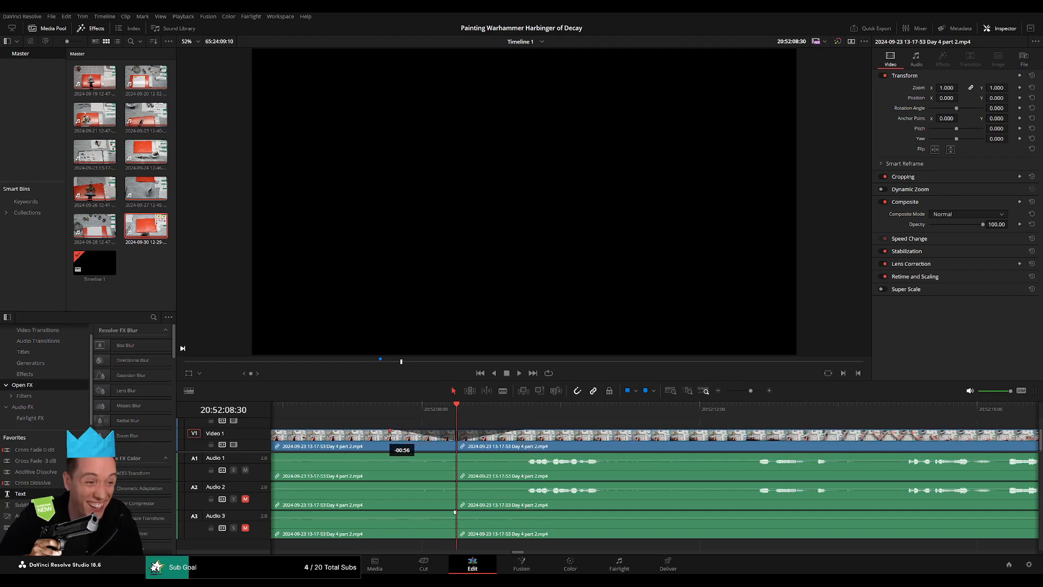
Add fade-outs and fade-ins of about one second around the 20:52:08:30 cut on Audio 1, Audio 2 and Audio 3.
left_click_drag(457, 455, 381, 458)
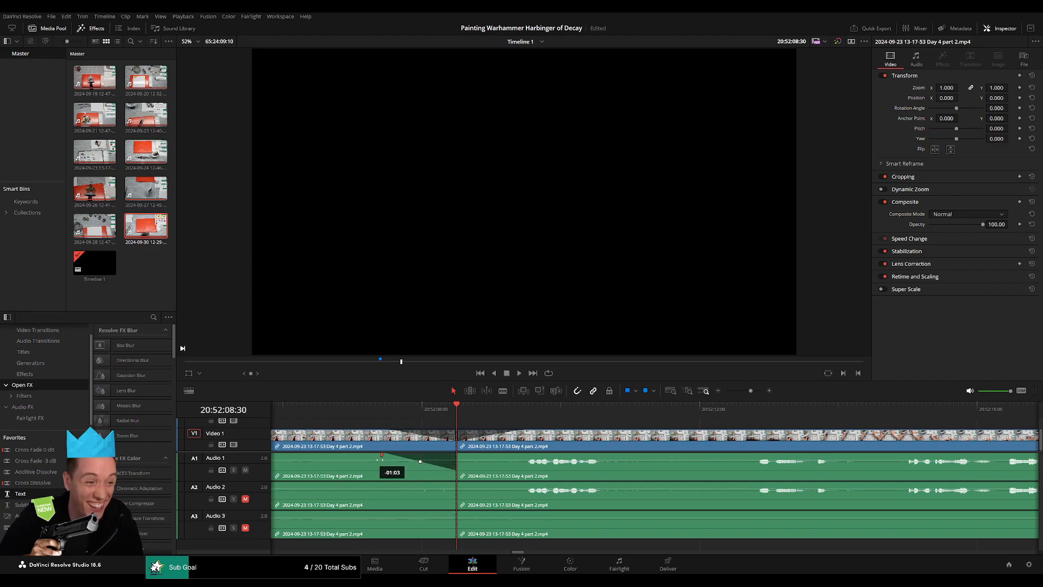
left_click_drag(481, 456, 534, 457)
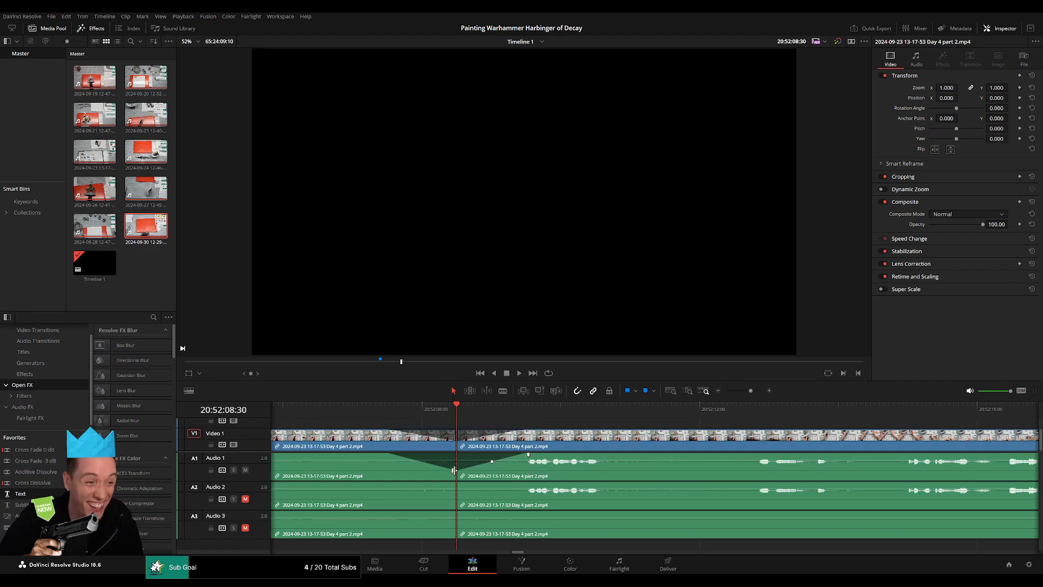
left_click_drag(457, 483, 389, 484)
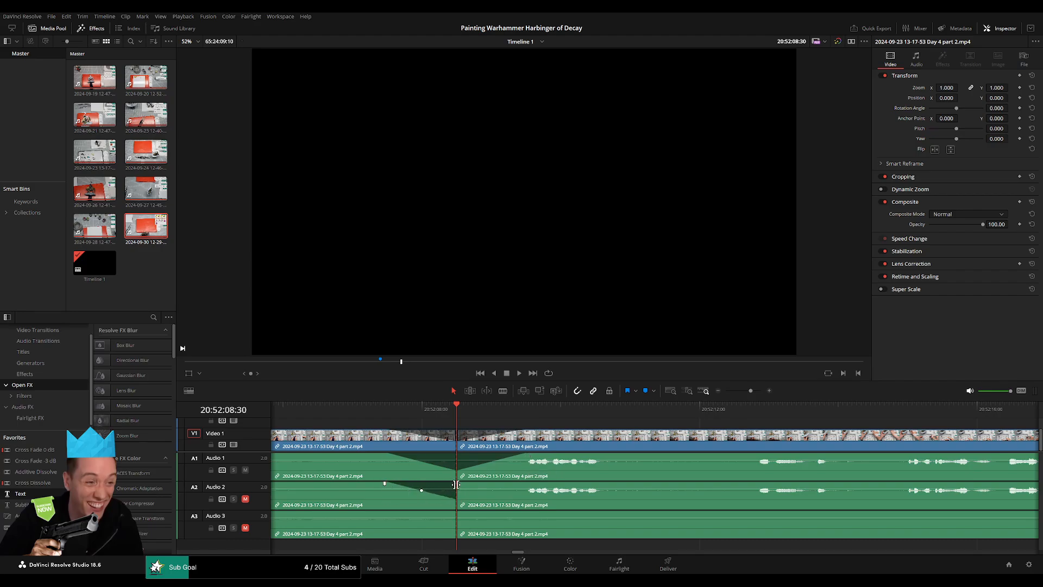
left_click_drag(457, 483, 526, 483)
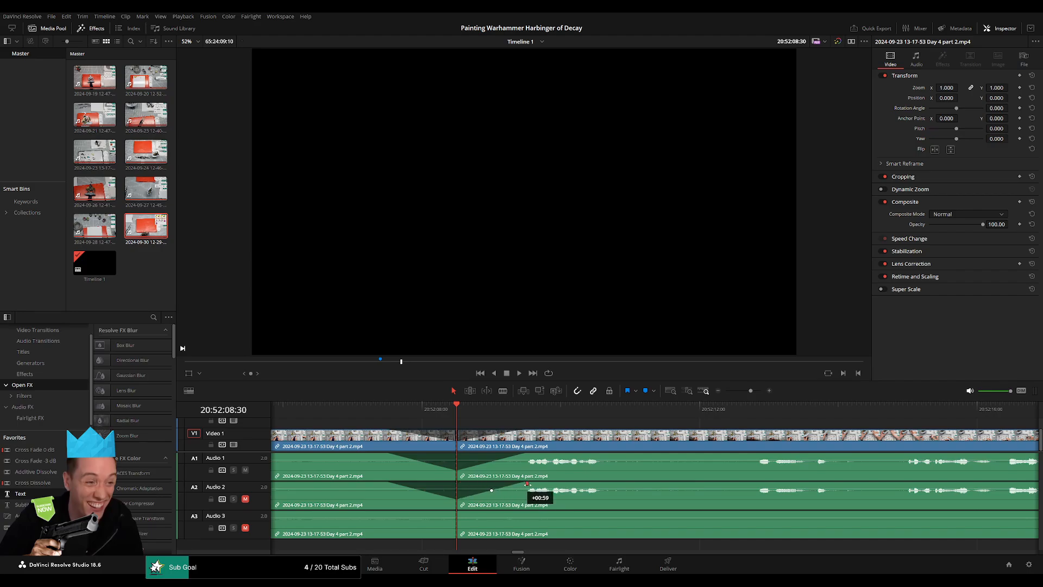
left_click_drag(455, 512, 393, 512)
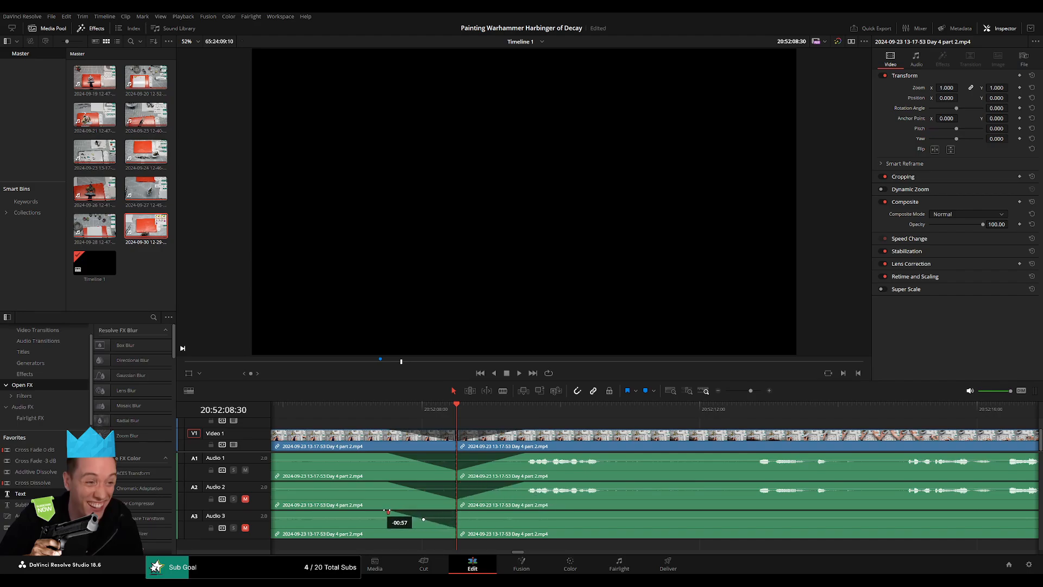
left_click_drag(457, 512, 520, 513)
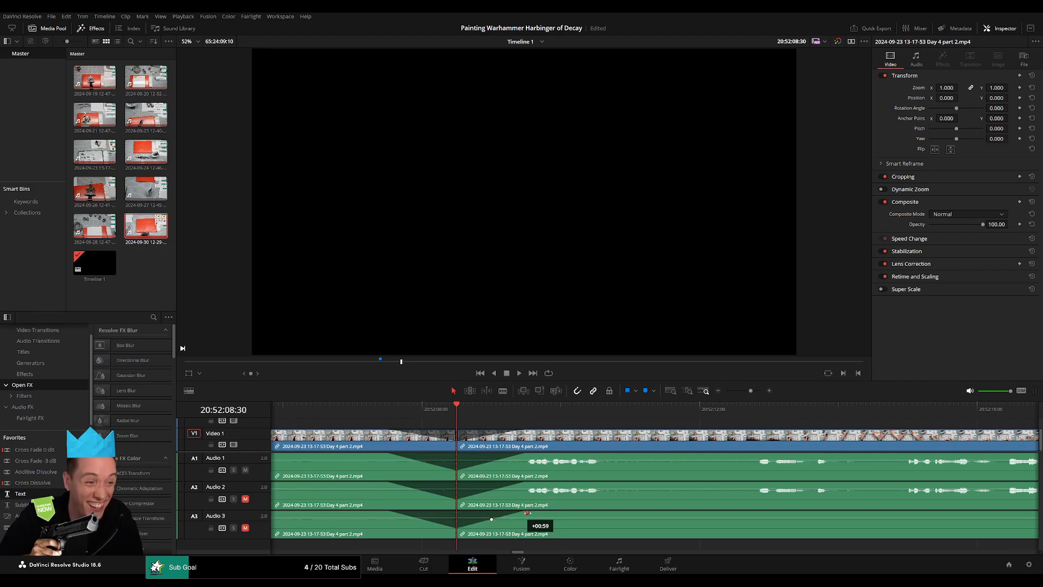
Move the section after the cut clear of the earlier footage and place the playhead at 22:00:00:00.
left_click_drag(751, 390, 701, 394)
mouse_move(749, 449)
left_mouse_down()
mouse_move(385, 423)
mouse_move(745, 447)
left_mouse_up()
key("Home")
left_click(462, 441)
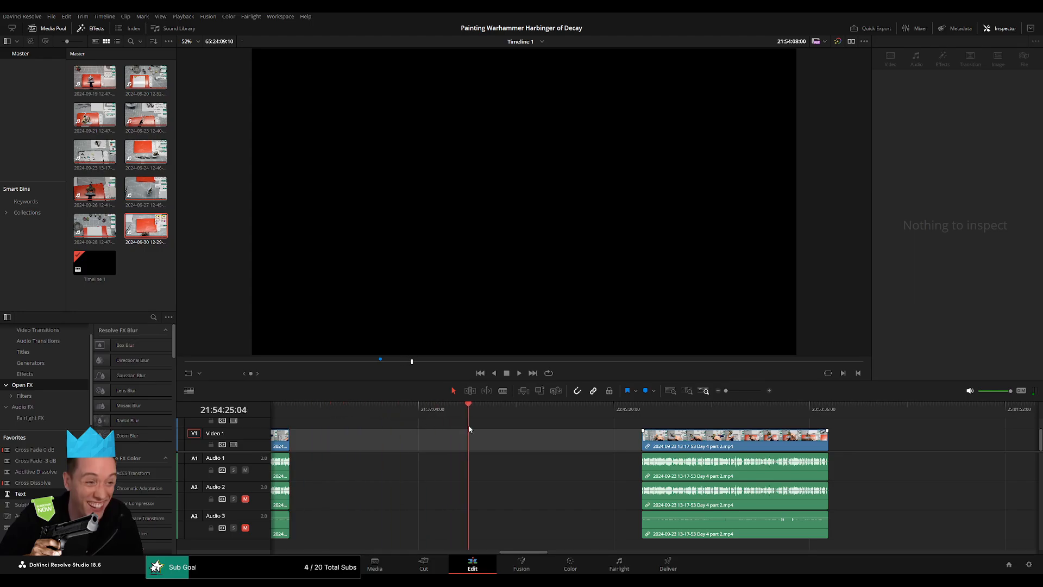
left_click_drag(483, 428, 485, 428)
scroll(522, 442, "up", 5)
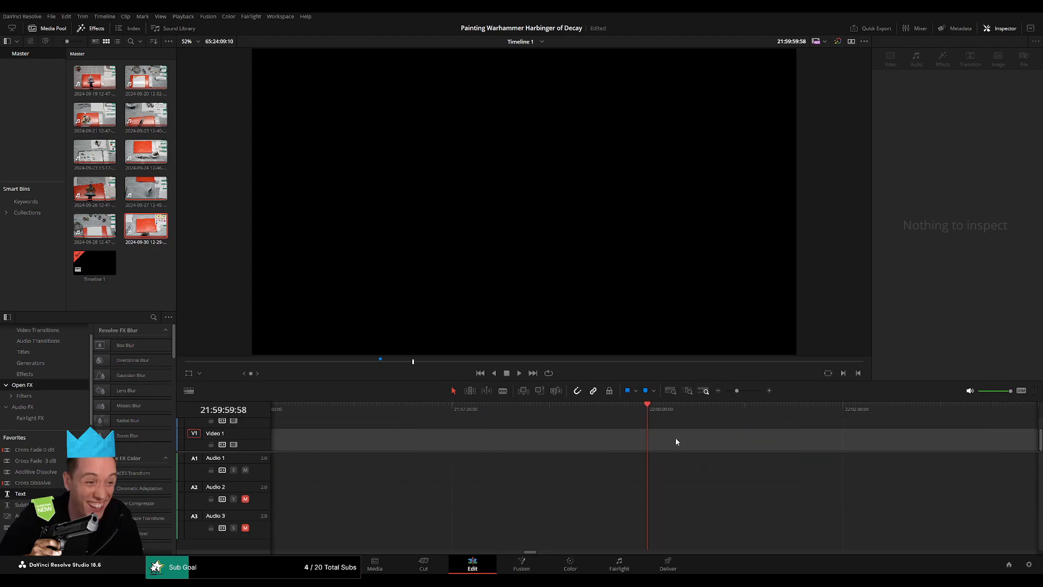
key("Right")
key("Right")
left_click(710, 446)
Move the separated Day 4 part 2 section to start at 22:00:00:00 and play its opening.
left_click_drag(736, 391, 482, 426)
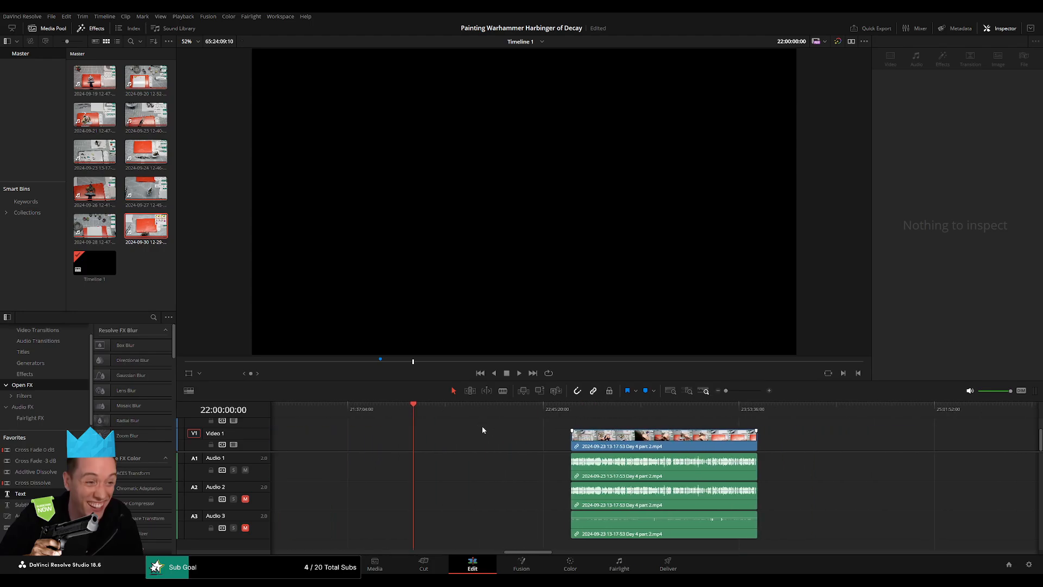
left_click_drag(628, 441, 471, 443)
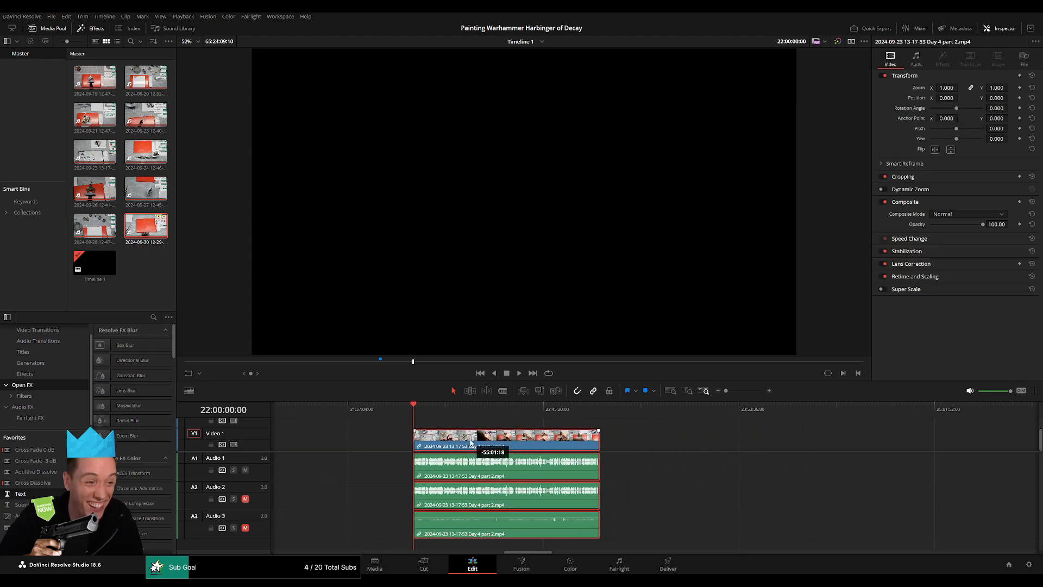
left_click(450, 427)
key("space")
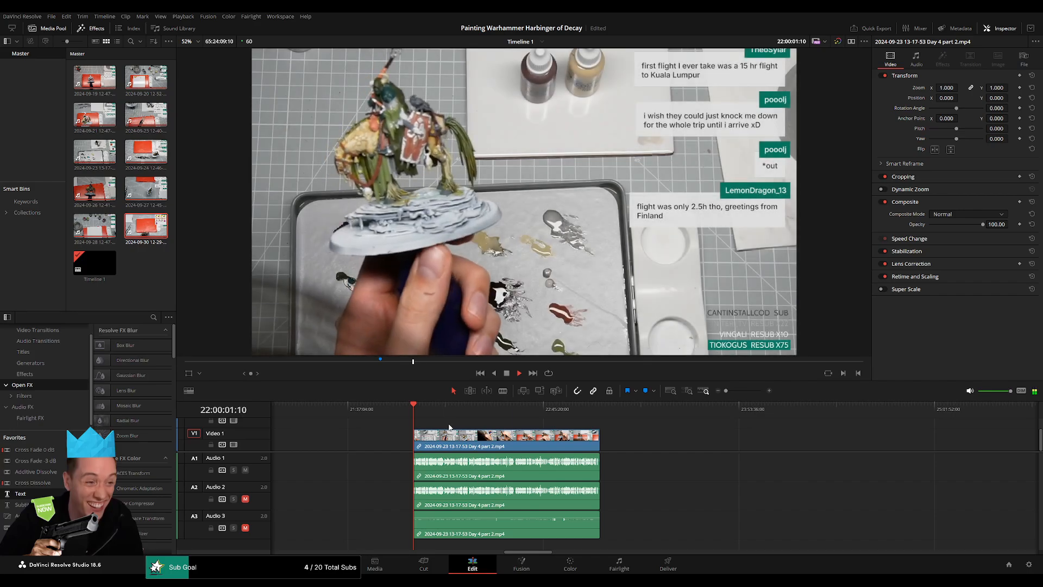
Listen to the section between about 22:51:35:00 and 22:52:15:00 for a speech pause suitable for the next cut.
left_click_drag(454, 412, 562, 423)
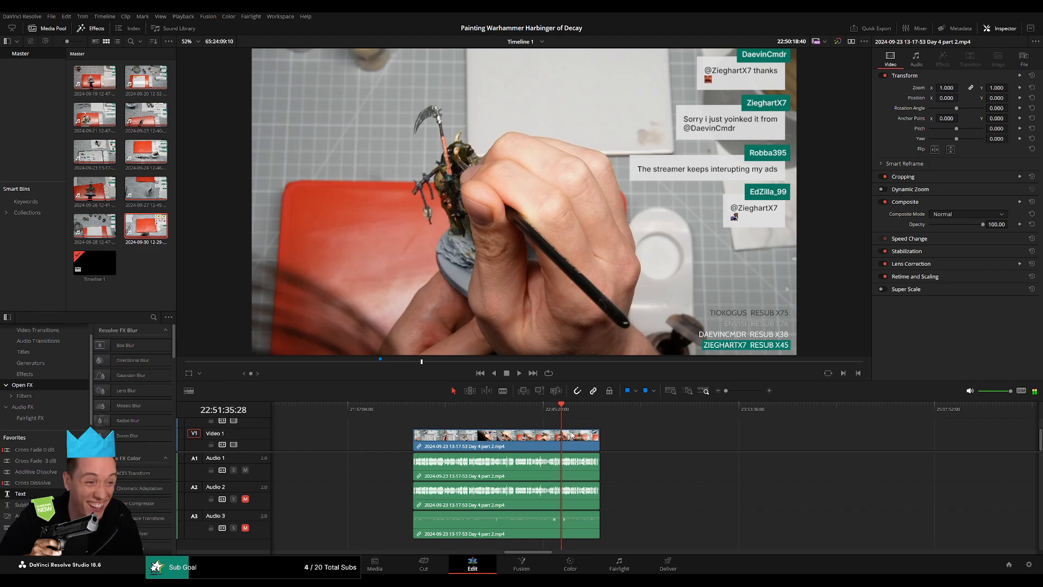
key("space")
scroll(572, 435, "up", 6)
left_click(678, 413)
key("space")
scroll(695, 429, "up", 1)
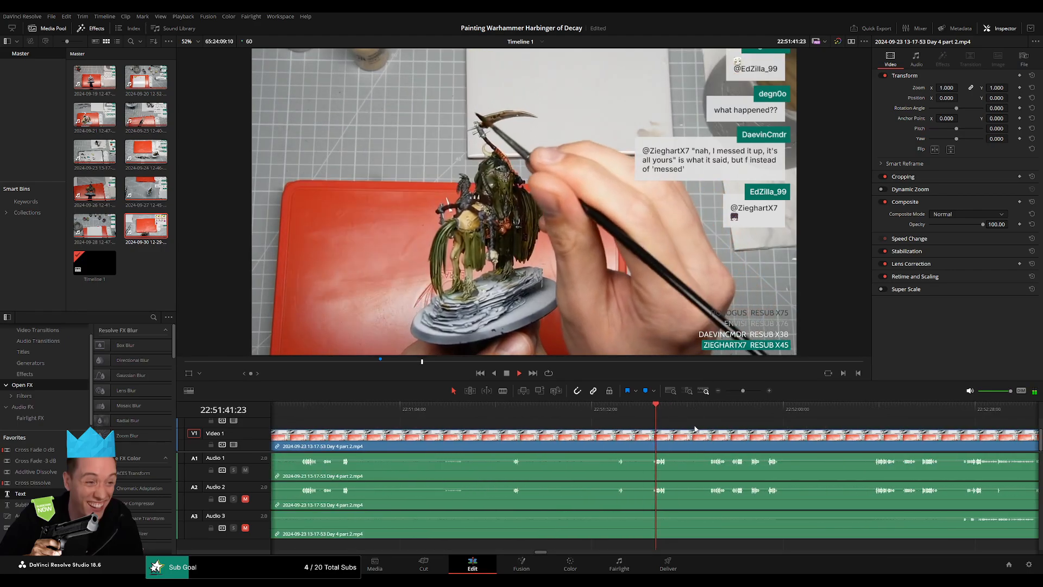
left_click_drag(849, 412, 588, 425)
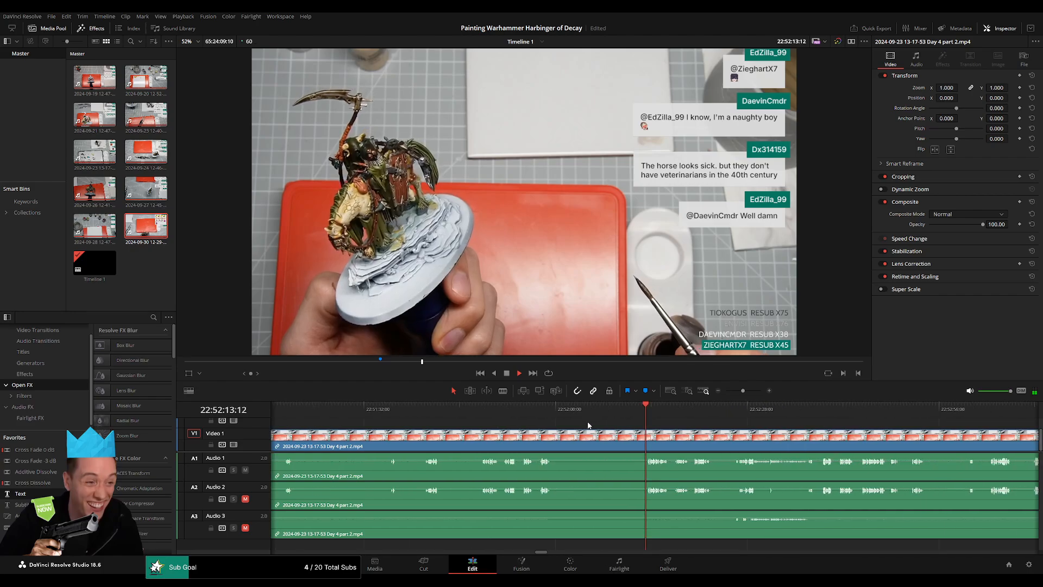
scroll(626, 423, "up", 2)
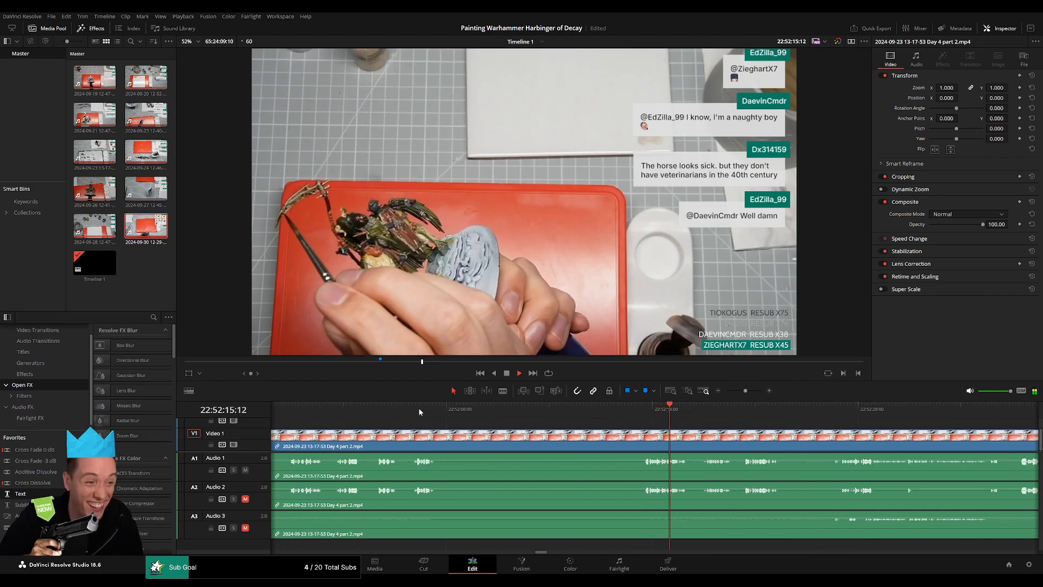
left_click(419, 412)
left_click(640, 415)
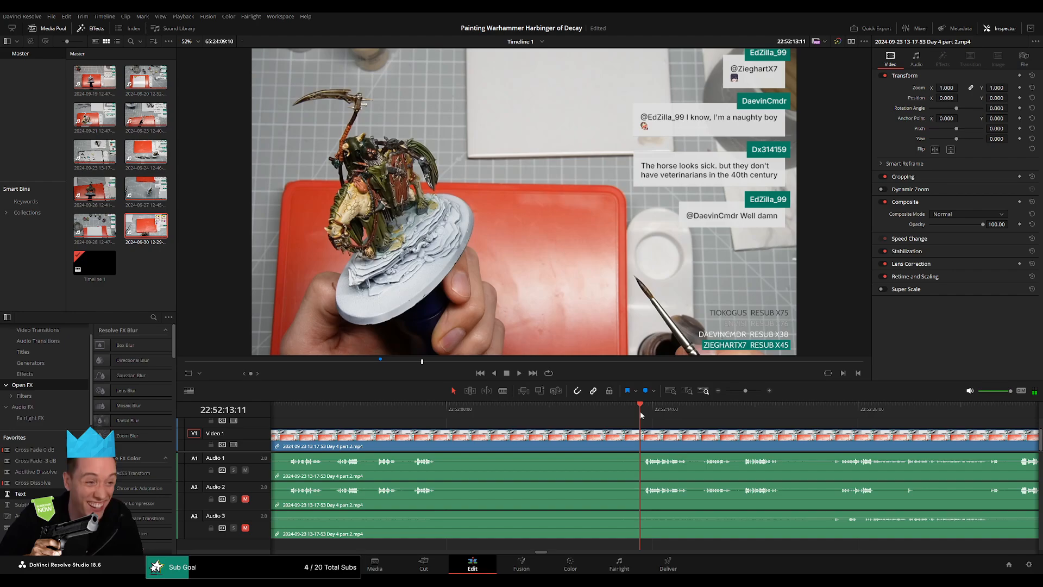
Split the section at 22:52:12:30 and add fades of about one second around the cut on the video and all three audio tracks.
scroll(641, 417, "up", 2)
left_click_drag(651, 411, 520, 430)
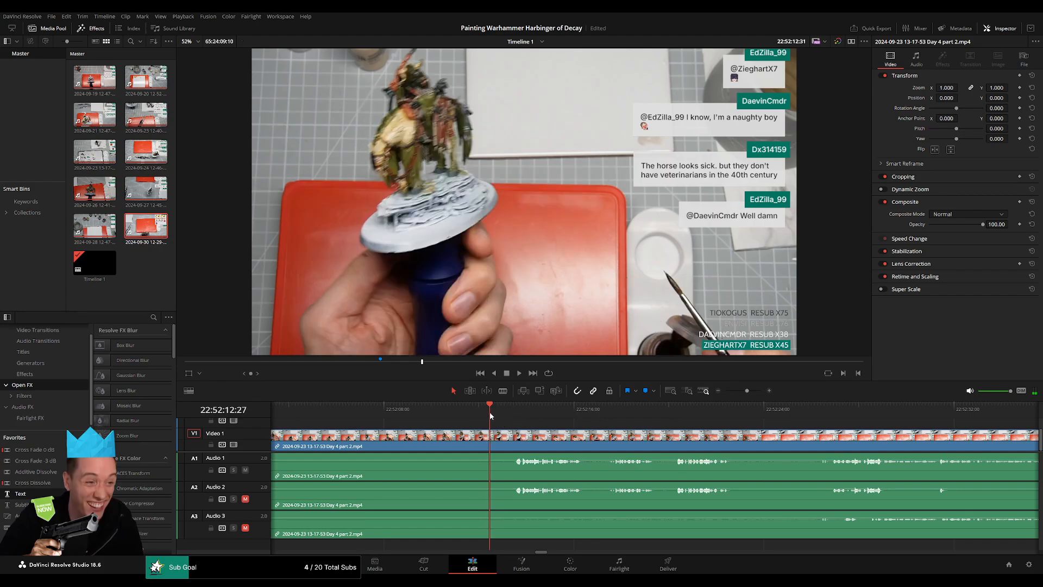
left_click(495, 435)
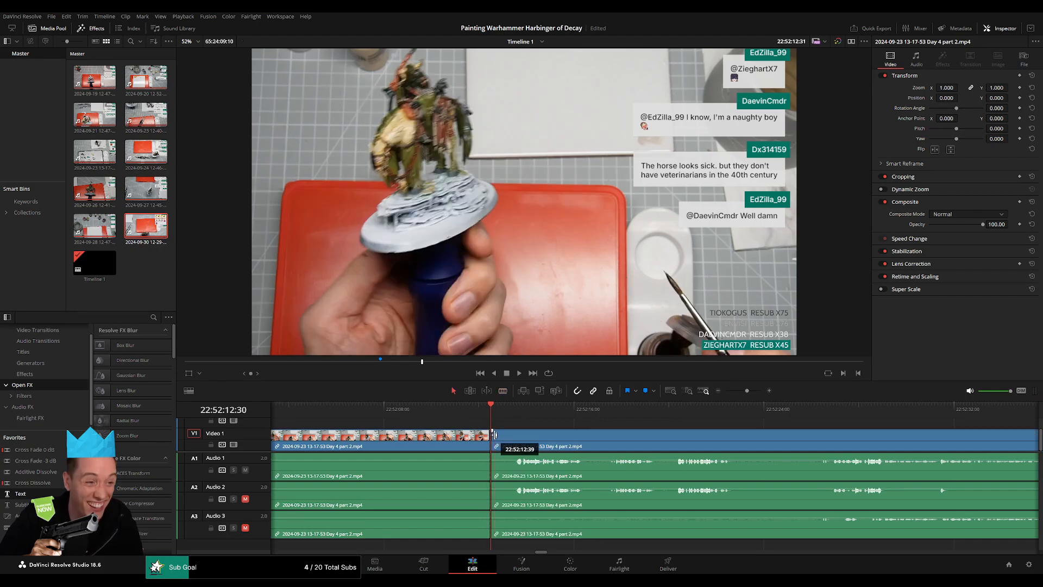
left_click_drag(500, 431, 464, 432)
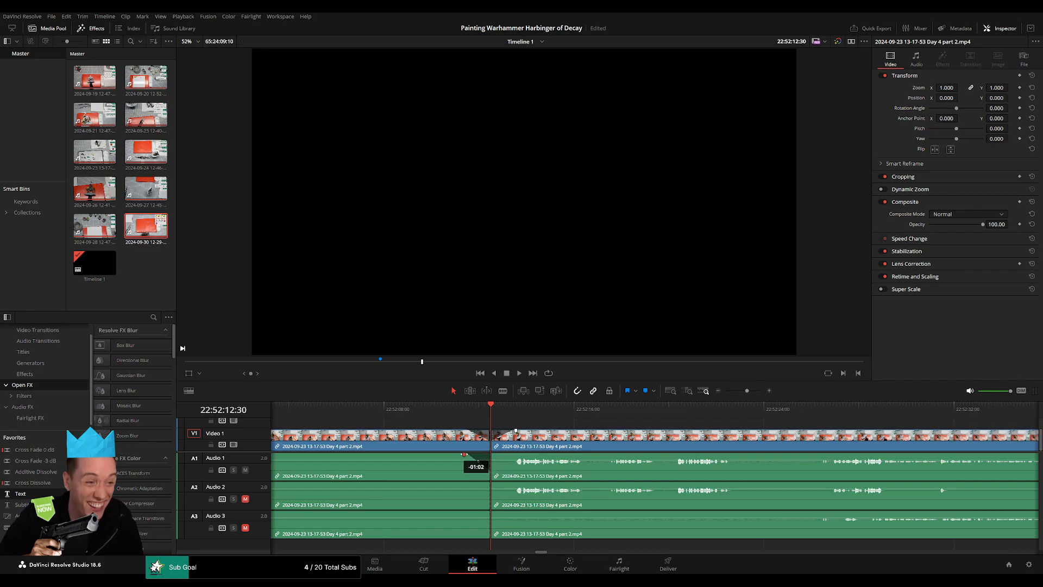
left_click_drag(491, 455, 493, 461)
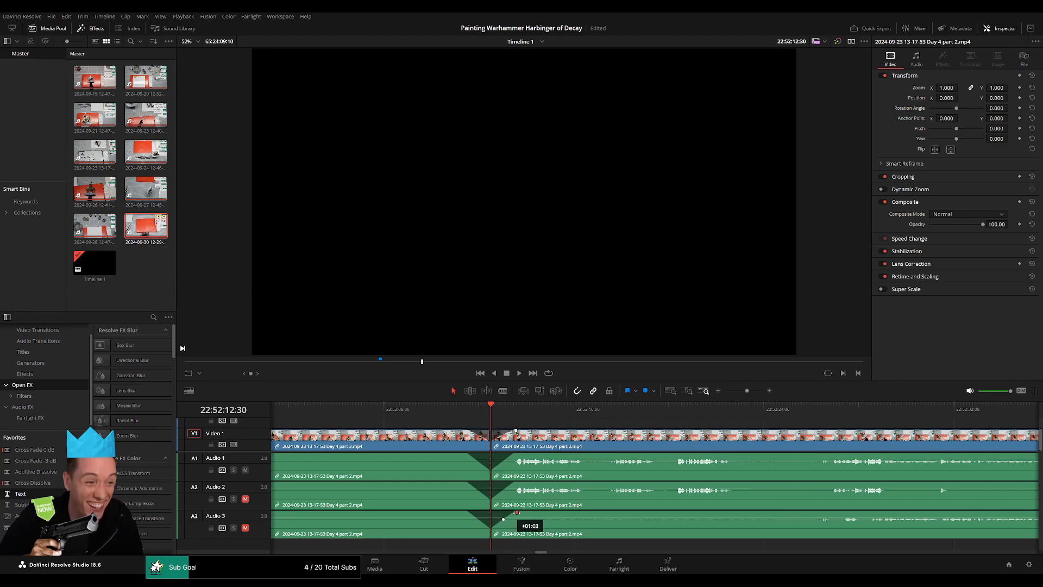
Move the section after the 22:52:12:30 cut well beyond the two-hour mark and place the playhead at 24:00:00:00.
left_click_drag(745, 392, 703, 396)
scroll(631, 434, "right", 5)
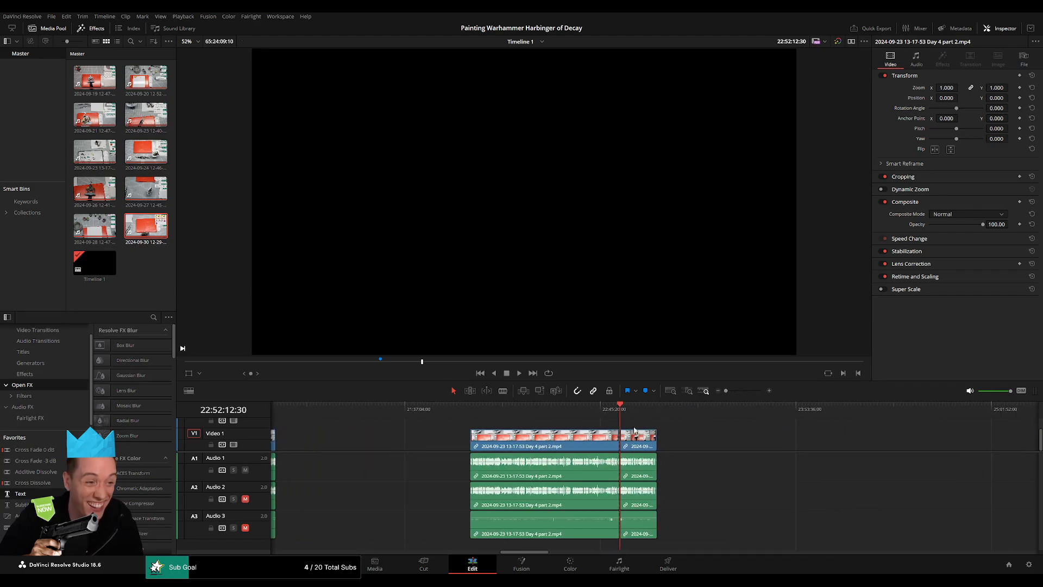
left_click(494, 411)
scroll(461, 423, "right", 3)
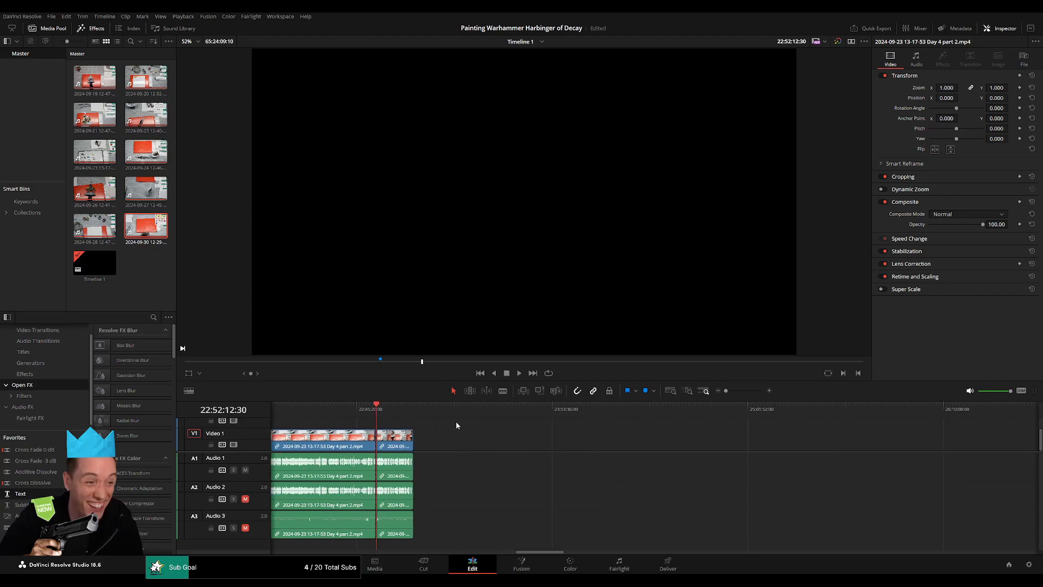
left_click_drag(390, 442, 712, 441)
left_click(536, 440)
left_click(528, 444)
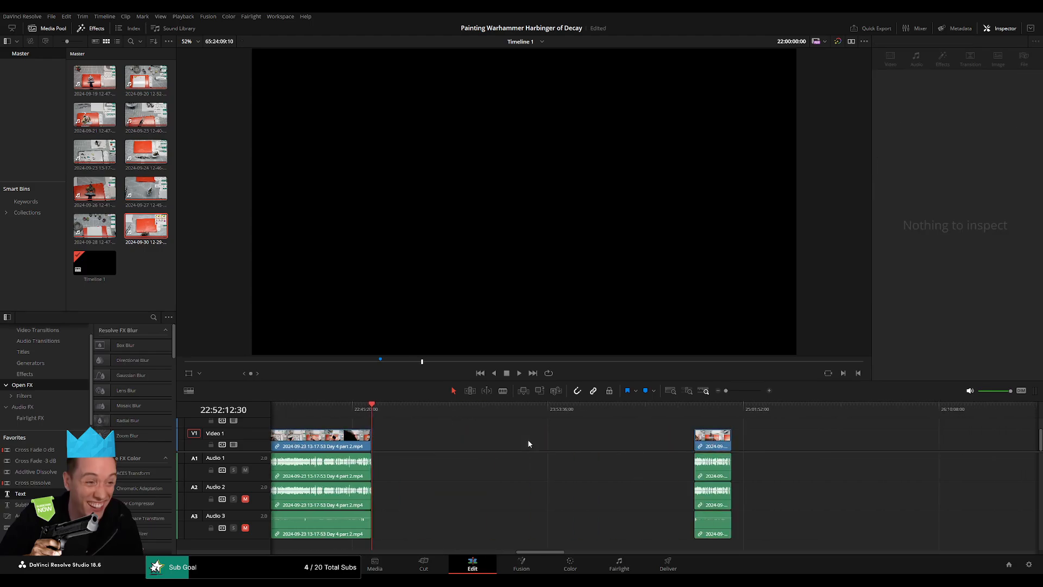
left_click_drag(386, 412, 533, 427)
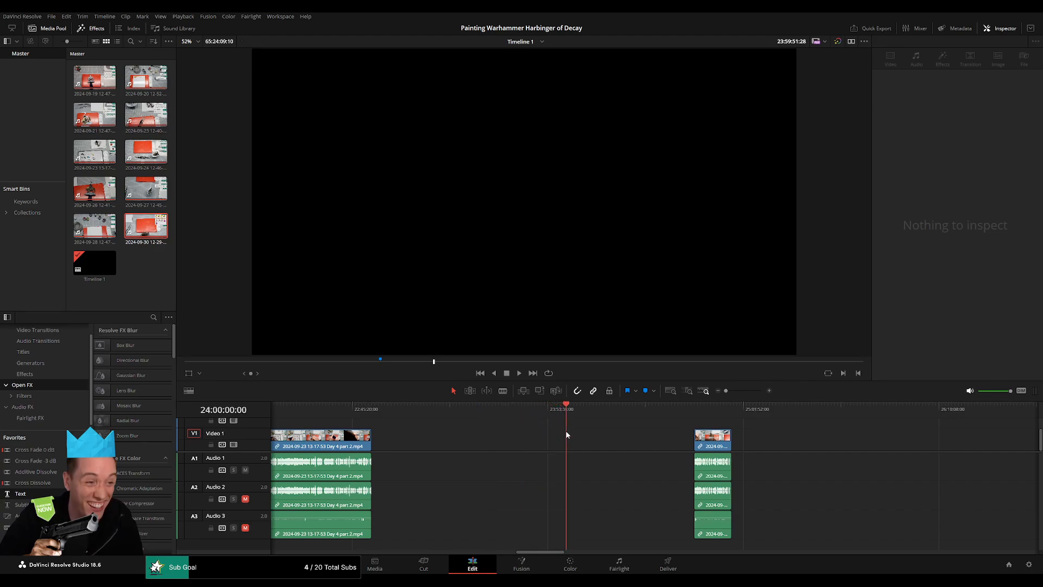
Move the remaining Day 4 part 2 section to start at 24:00:00:00 and bring the Day 5 clip directly behind it without a gap.
left_click_drag(712, 437, 584, 437)
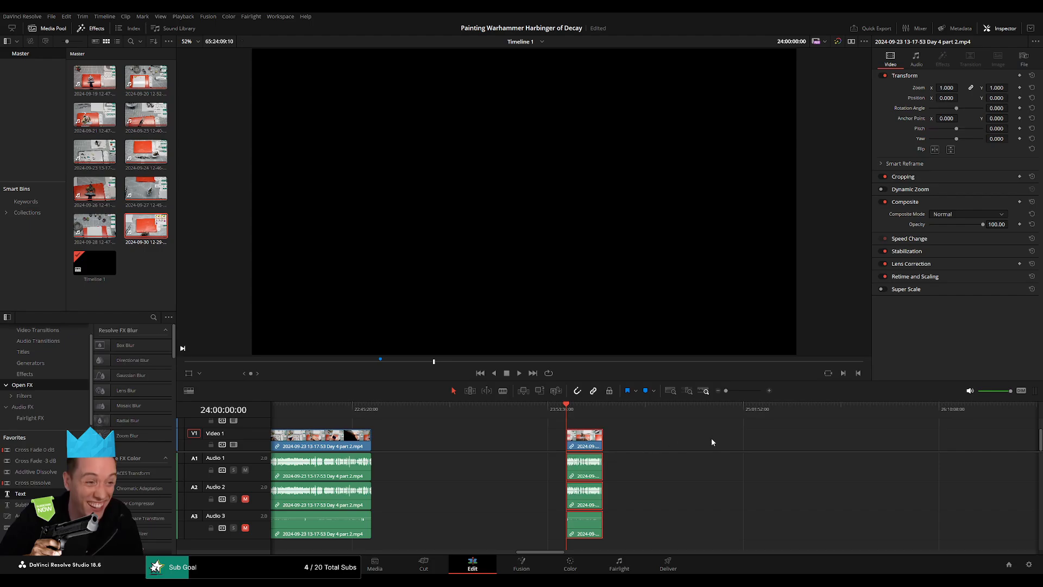
scroll(712, 441, "right", 6)
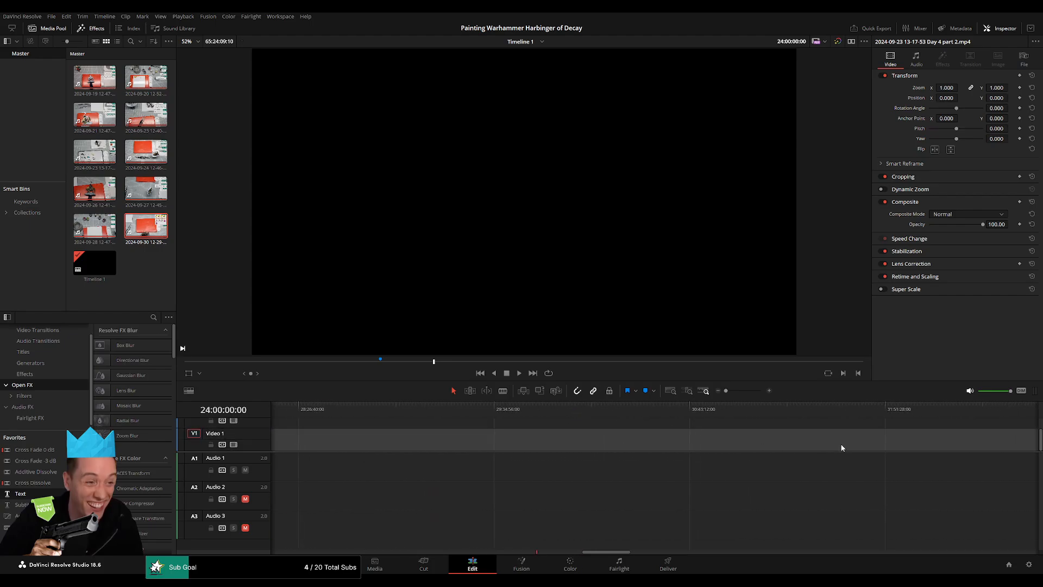
scroll(842, 448, "right", 5)
left_click_drag(815, 439, 390, 438)
scroll(390, 438, "left", 4)
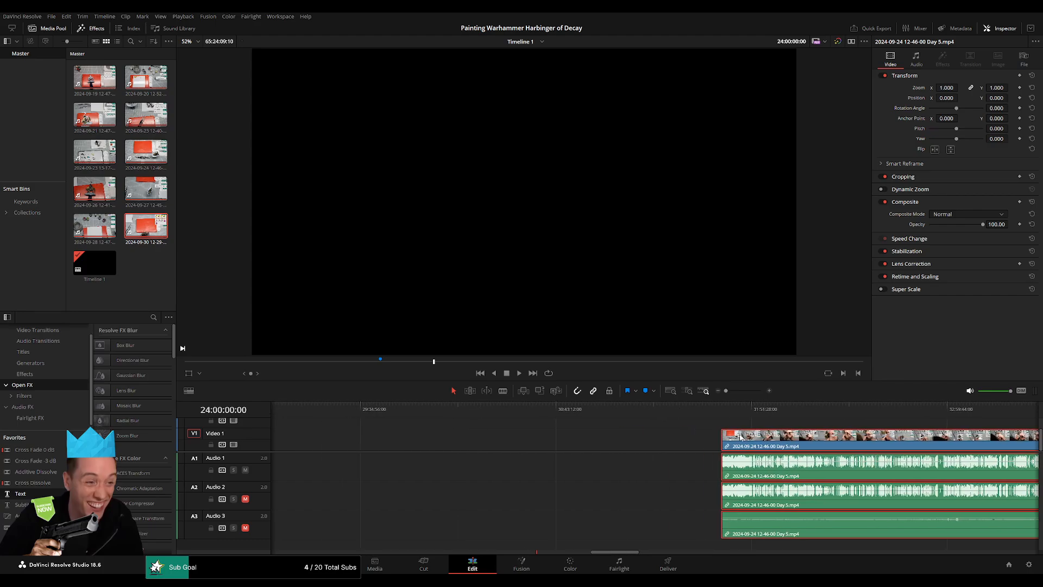
left_click_drag(740, 438, 402, 437)
scroll(380, 435, "left", 4)
scroll(404, 437, "left", 1)
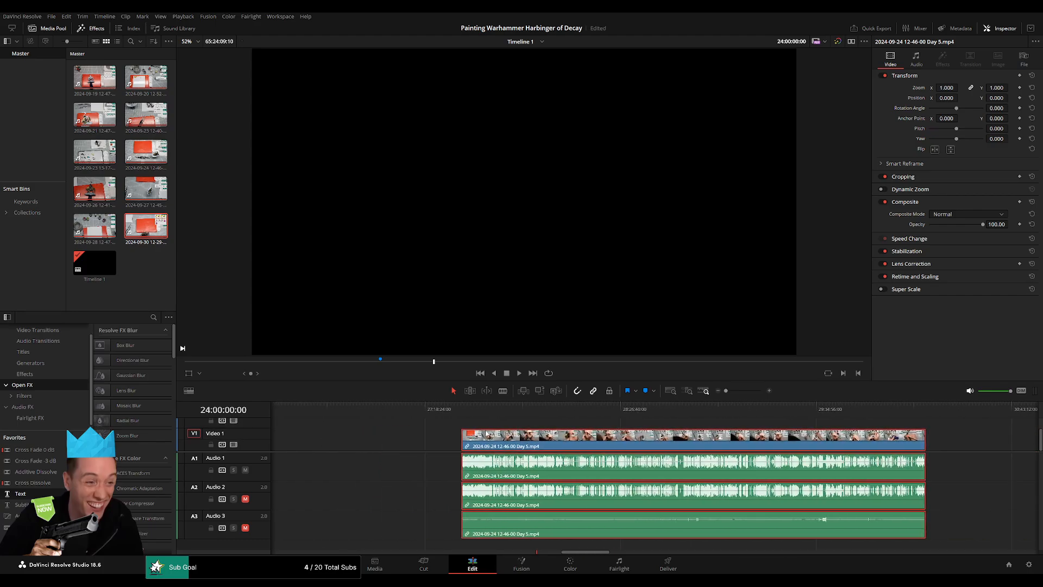
scroll(487, 435, "left", 4)
left_click(604, 444)
key("Delete")
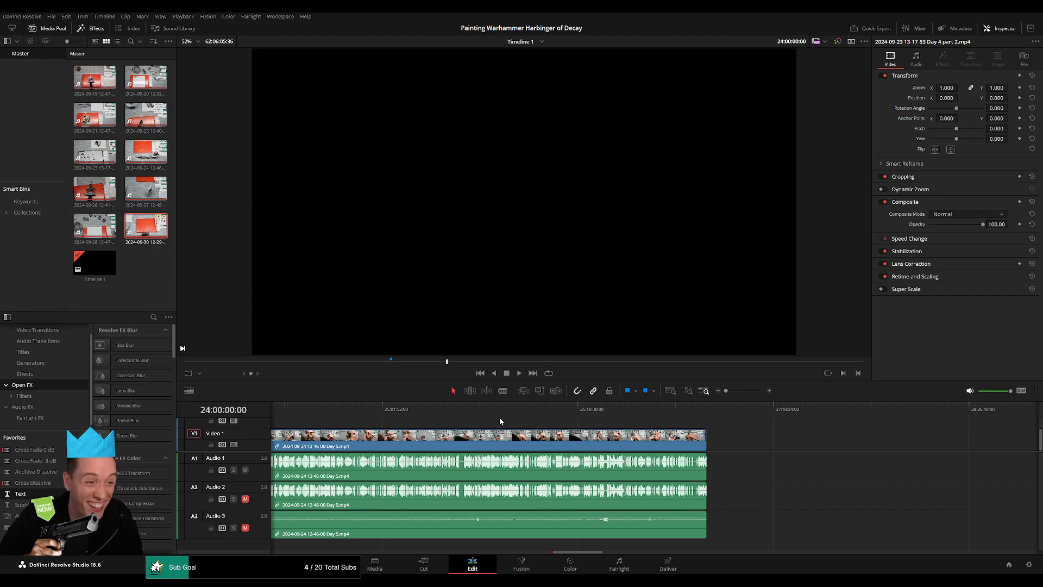
Play the section's opening from 24:00:00:00 and check the footage leading up to the Day 5 clip.
scroll(500, 422, "left", 5)
key("space")
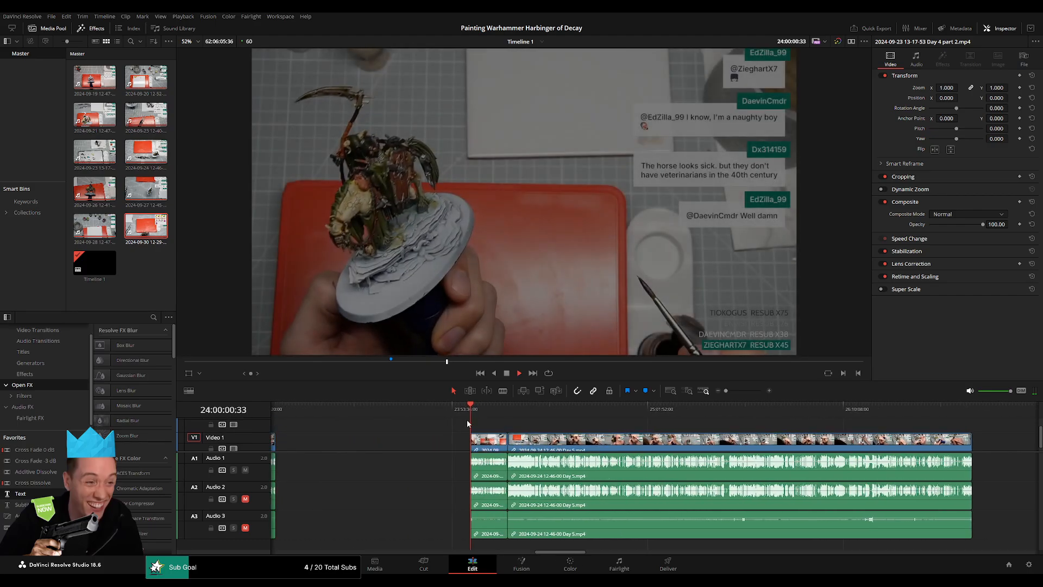
left_click_drag(726, 390, 735, 393)
scroll(519, 413, "right", 4)
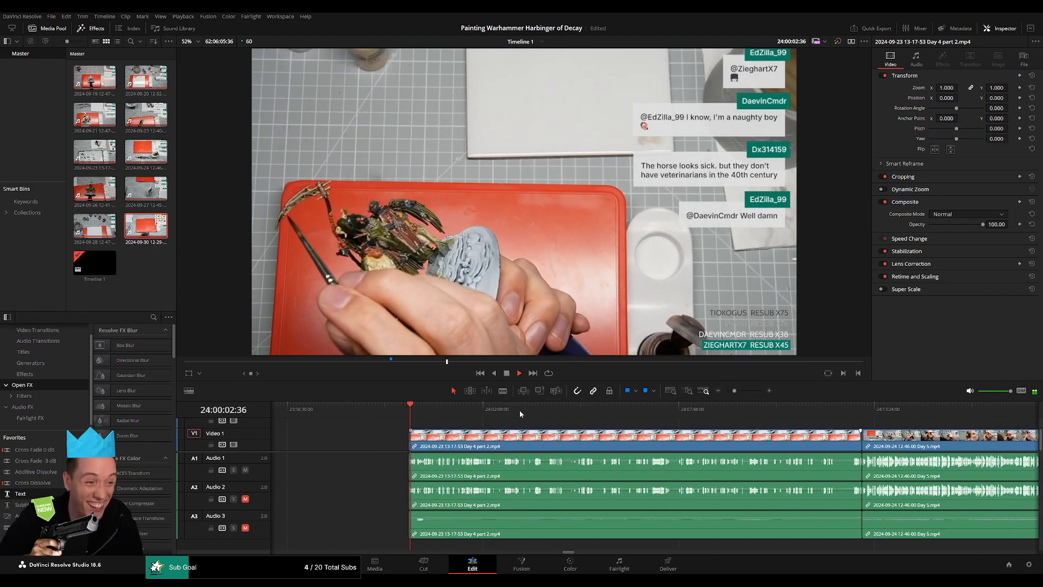
left_click_drag(511, 413, 785, 432)
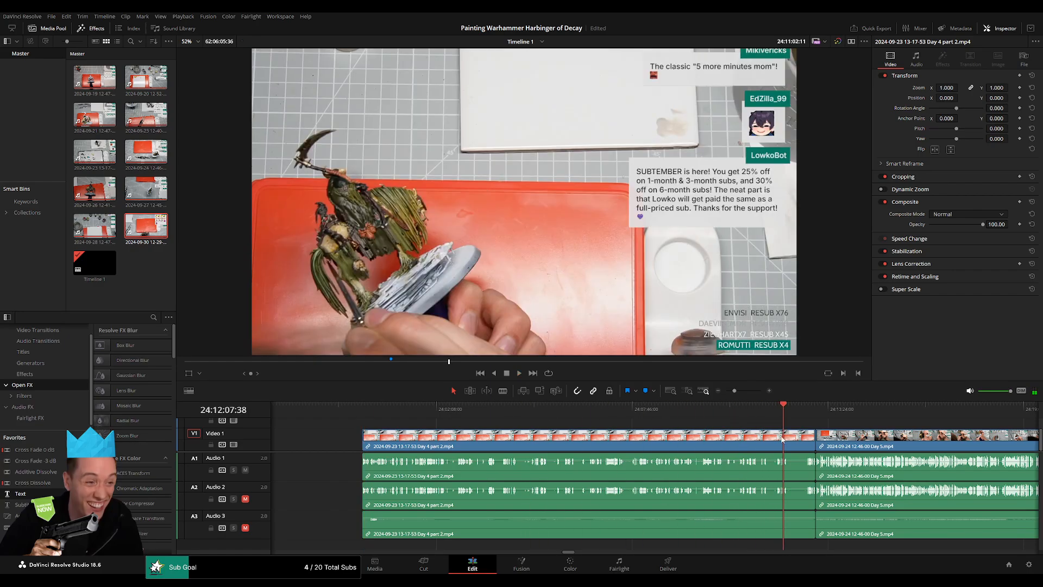
left_click_drag(734, 390, 899, 427)
left_click(714, 410)
scroll(925, 439, "right", 4)
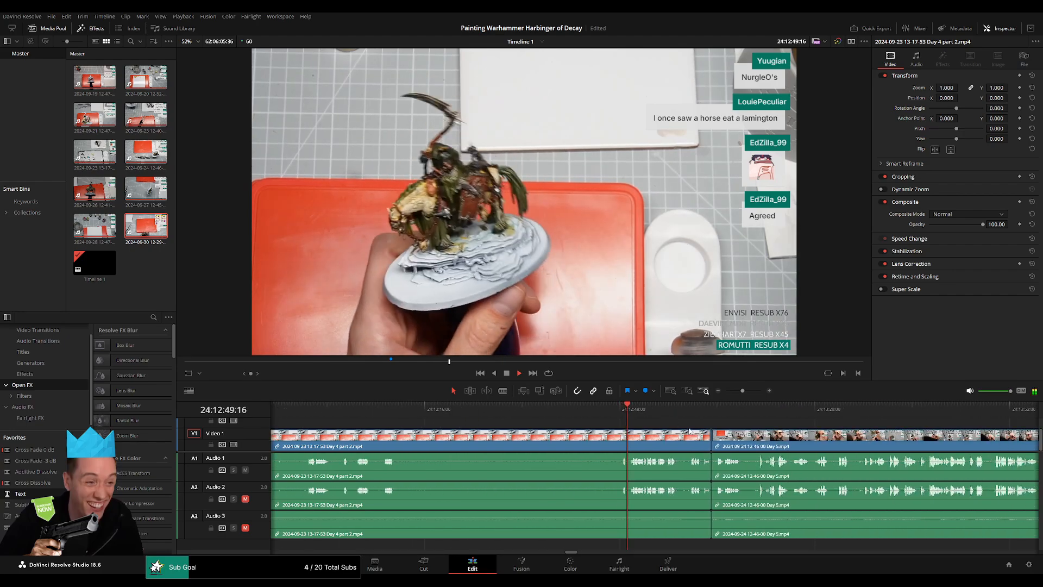
Trim the join between Day 4 part 2 and Day 5 by about half a second and add transitions on the video and all three audio tracks.
left_click(697, 410)
scroll(712, 424, "up", 2)
scroll(712, 425, "up", 2)
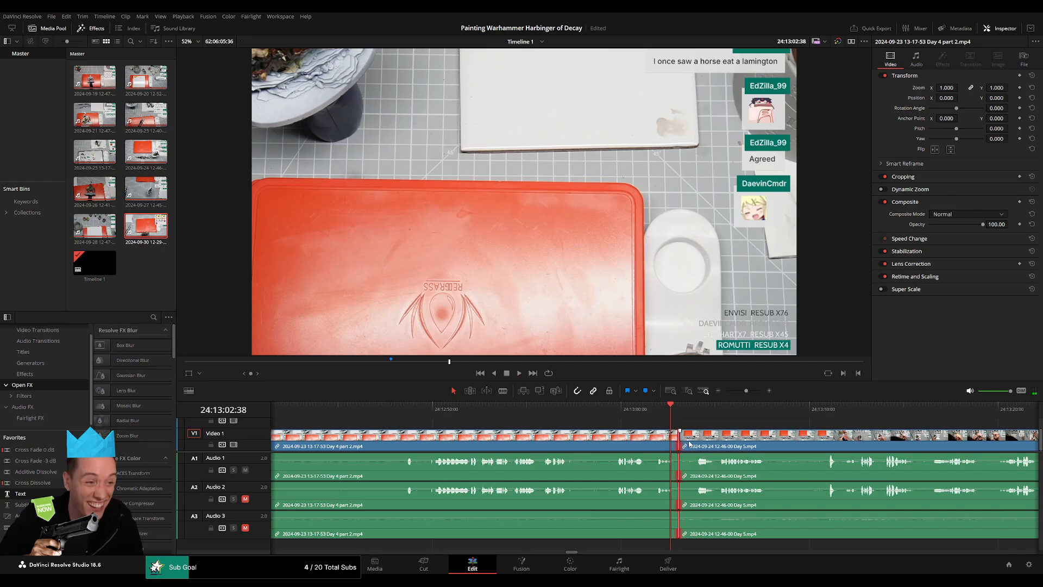
Play the transition from Day 4 part 2 into Day 5 several times to check its timing and sound.
key("space")
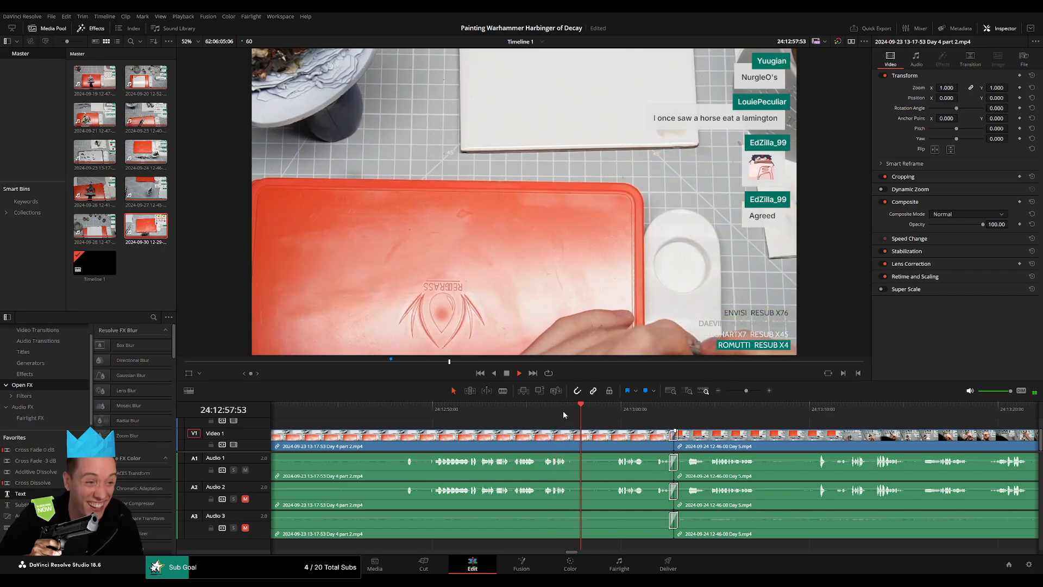
left_click(545, 406)
left_click(540, 406)
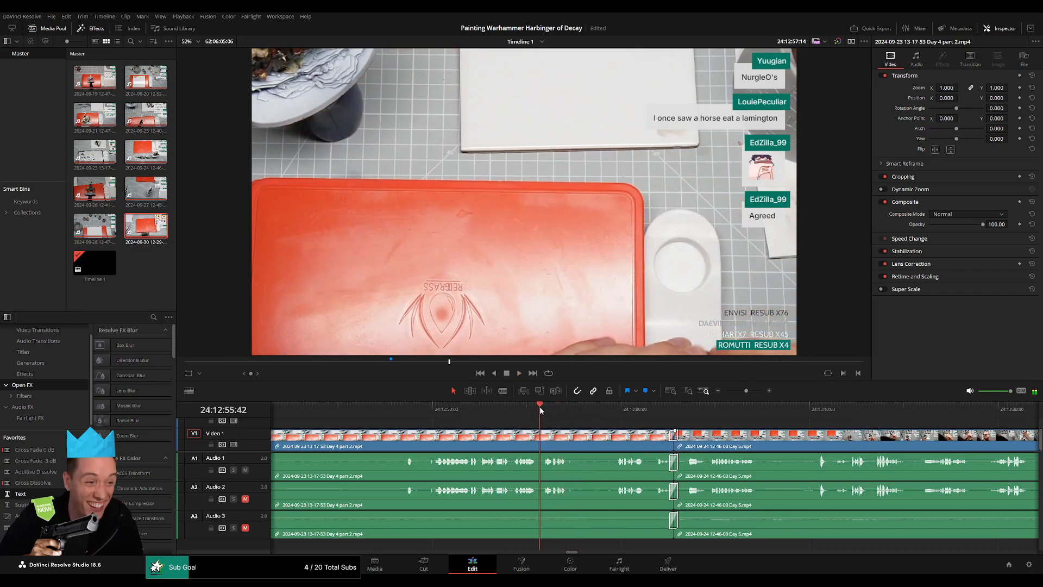
left_click(608, 408)
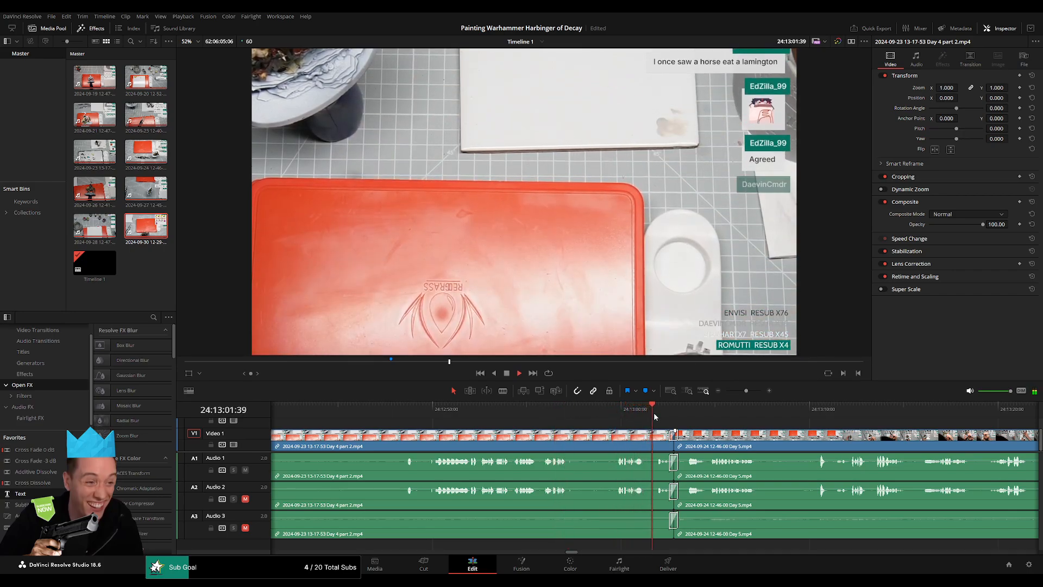
key("space")
left_click(619, 417)
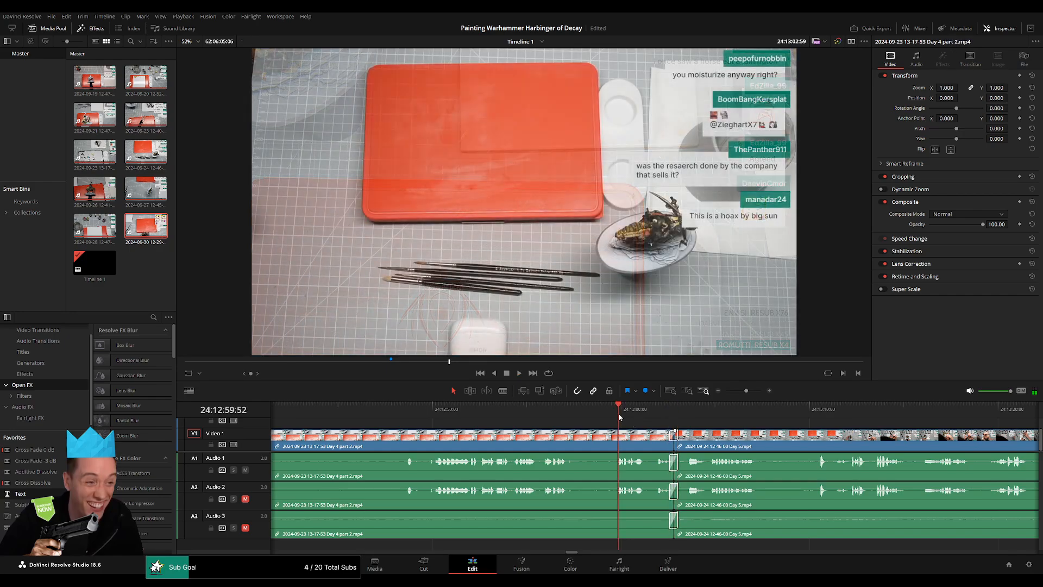
key("space")
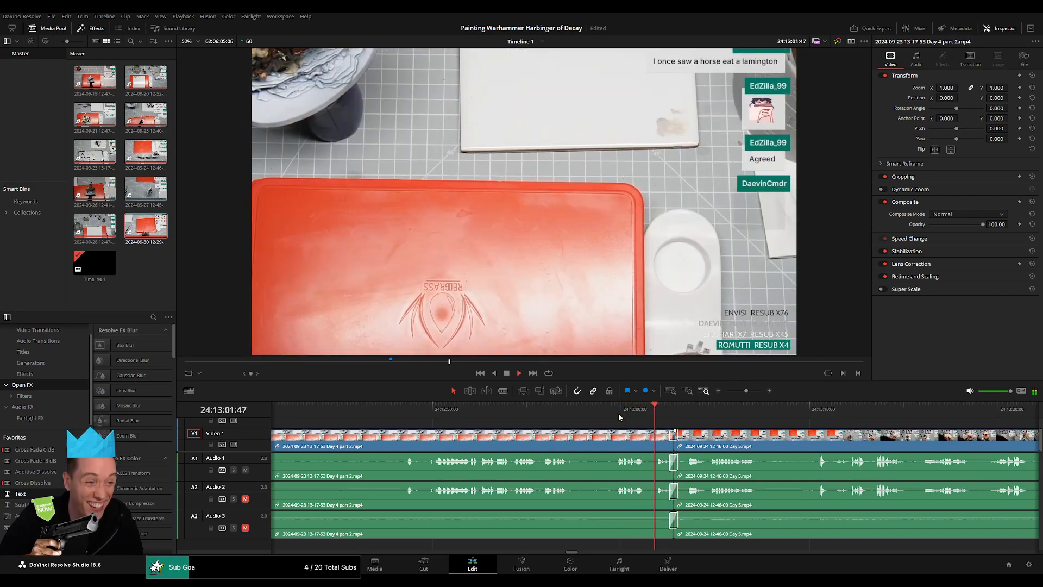
left_click(618, 417)
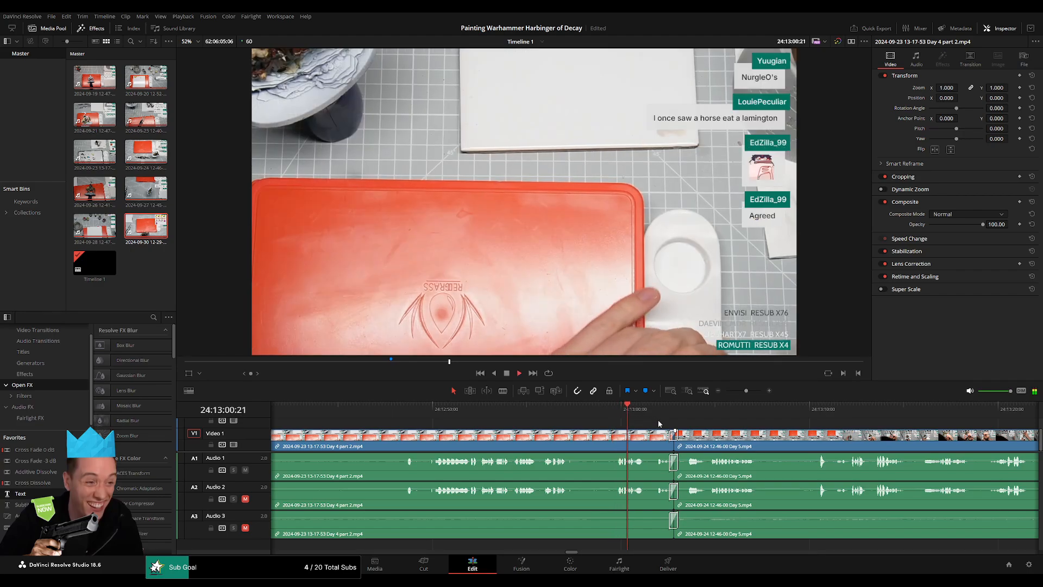
left_click_drag(761, 426, 596, 413)
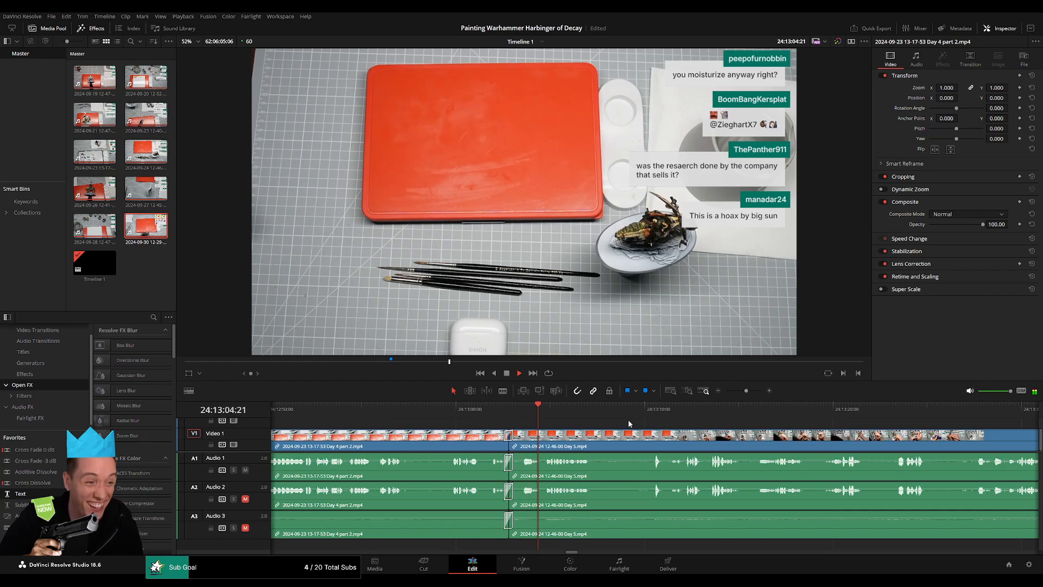
Listen to the Day 5 clip between about 24:51:50:00 and 24:53:12:00 for a speech pause suitable for the next cut.
left_click_drag(739, 393, 728, 390)
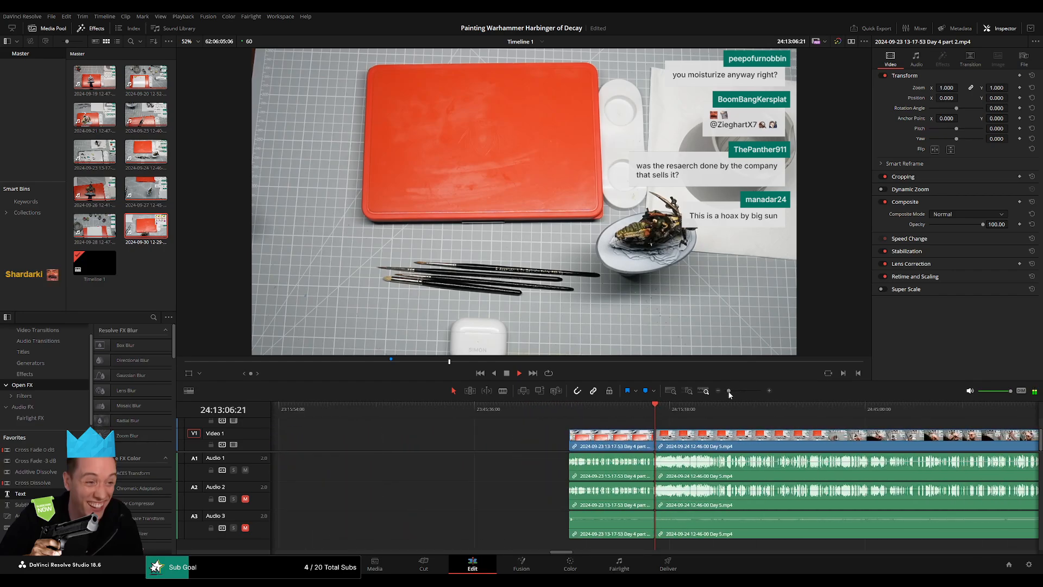
left_click_drag(719, 443, 480, 455)
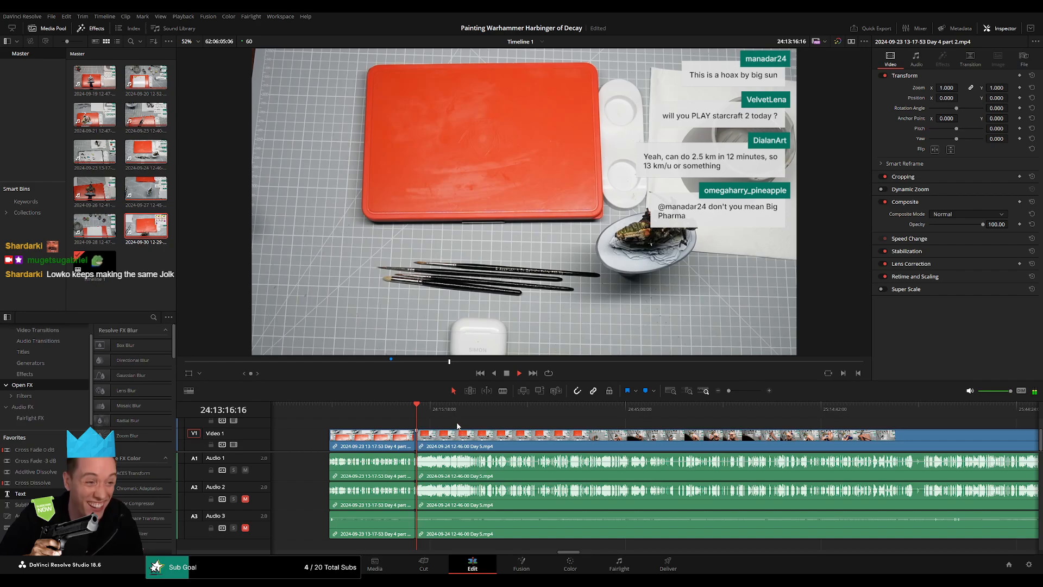
left_click_drag(426, 414, 673, 410)
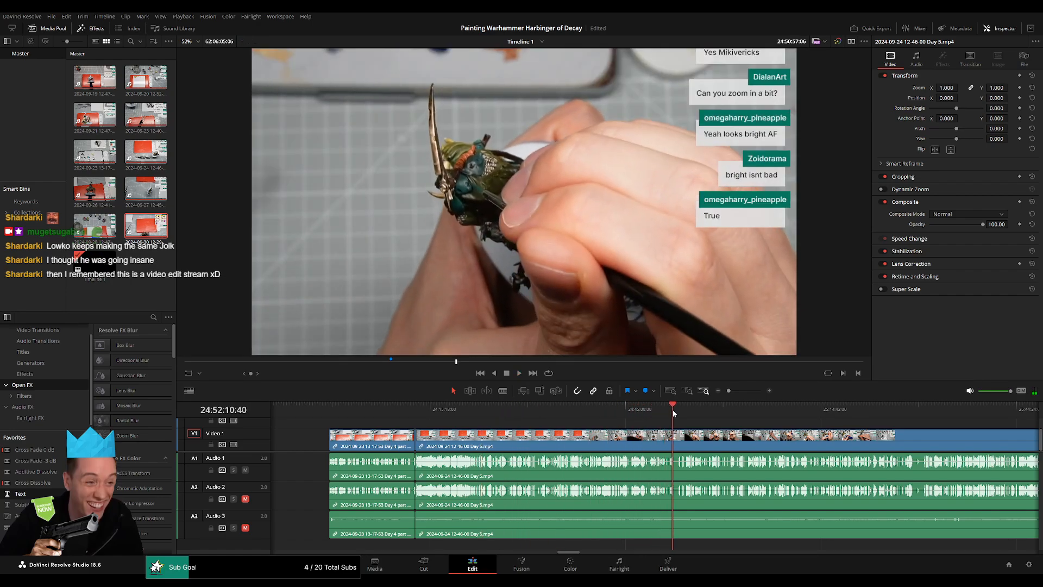
key("space")
scroll(680, 430, "up", 9)
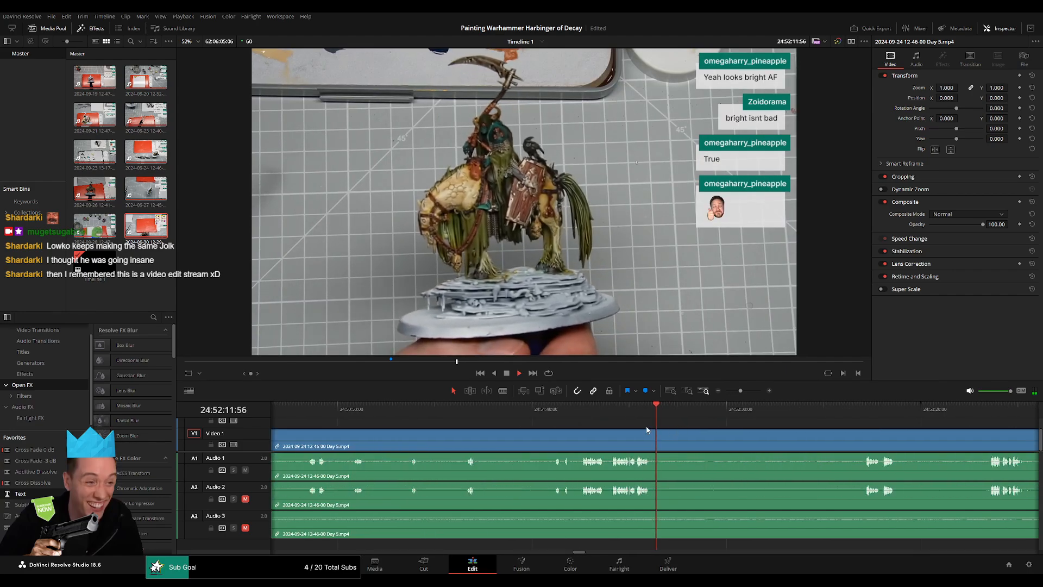
left_click(585, 415)
key("space")
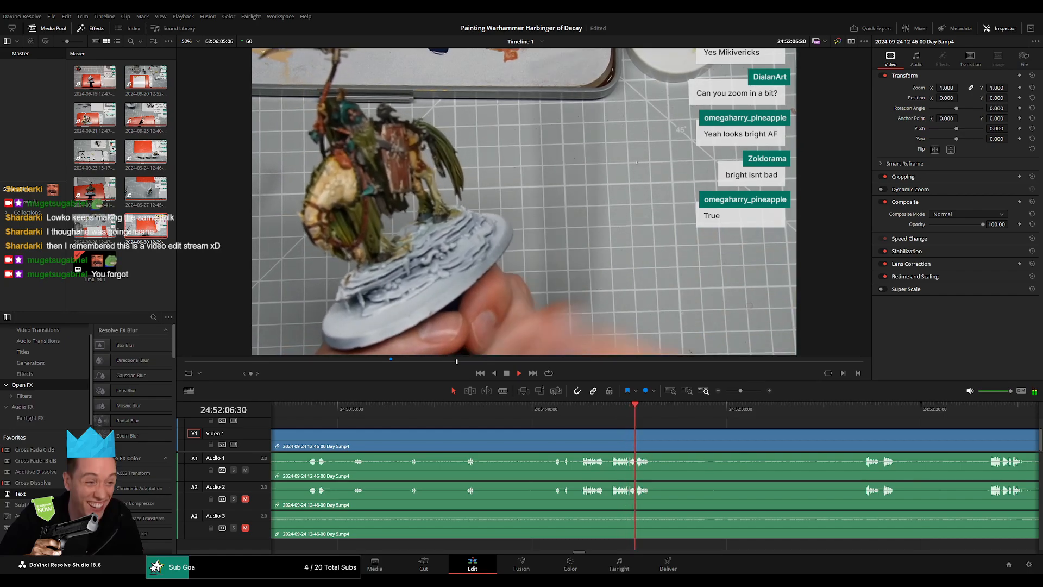
left_click(588, 406)
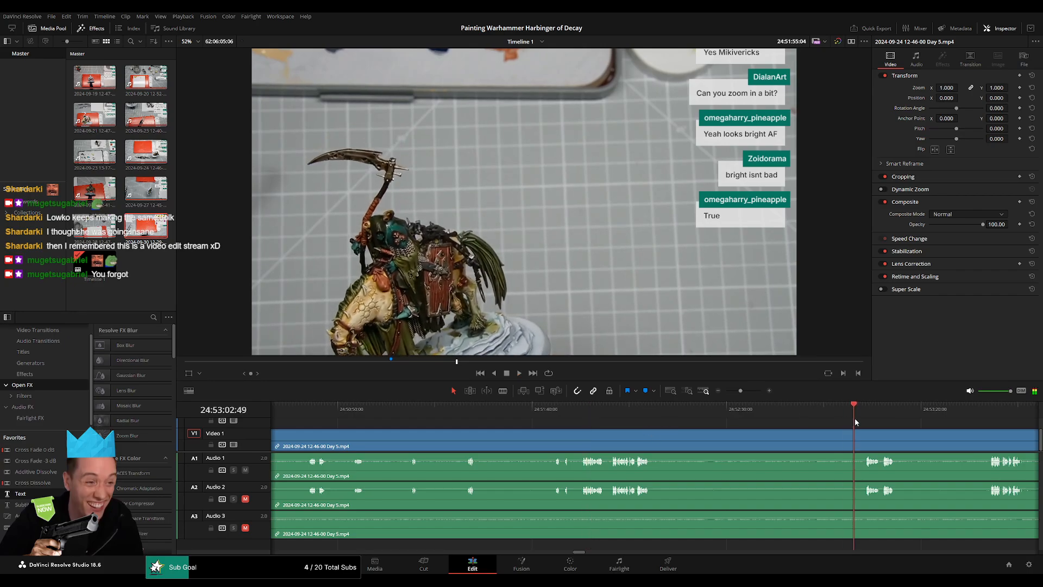
left_click_drag(855, 419, 862, 419)
scroll(850, 426, "up", 5)
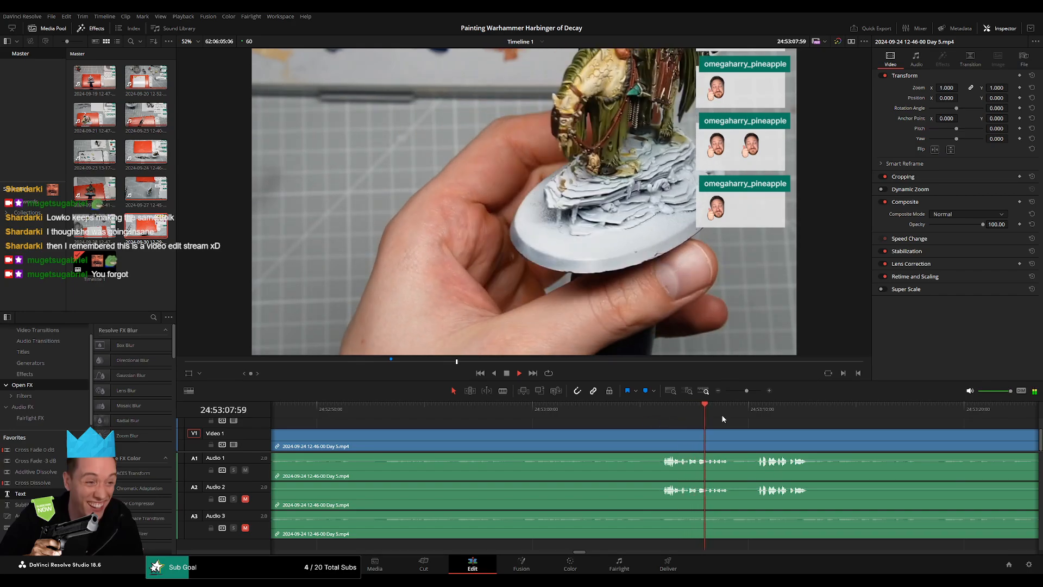
left_click(756, 407)
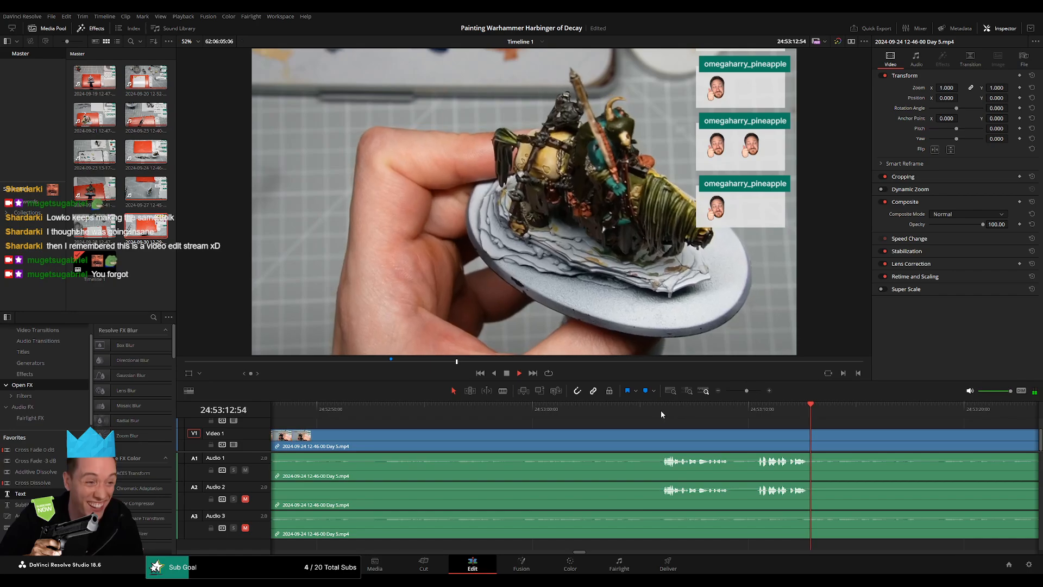
left_click(662, 409)
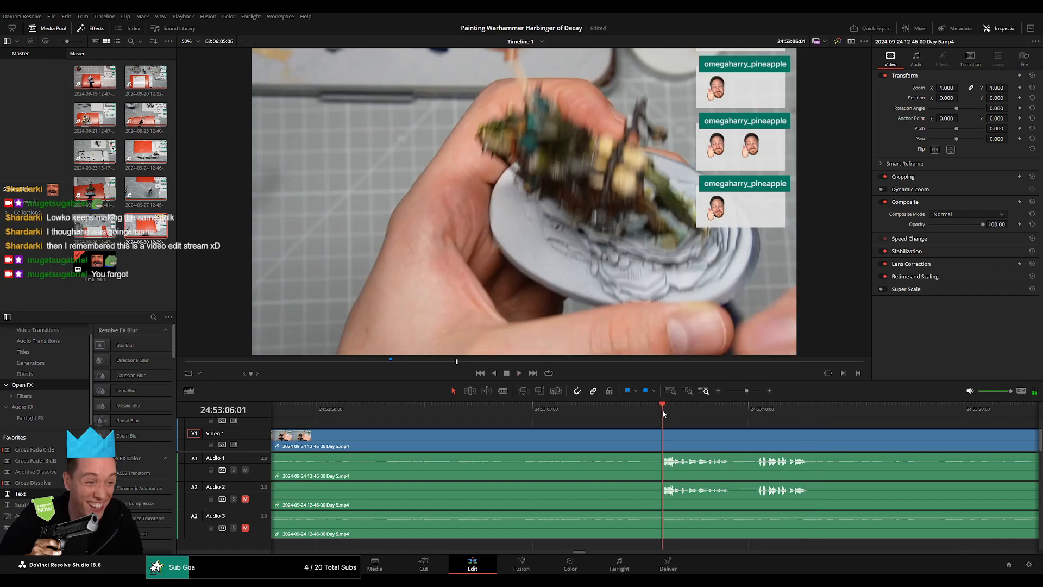
left_click_drag(663, 410, 652, 409)
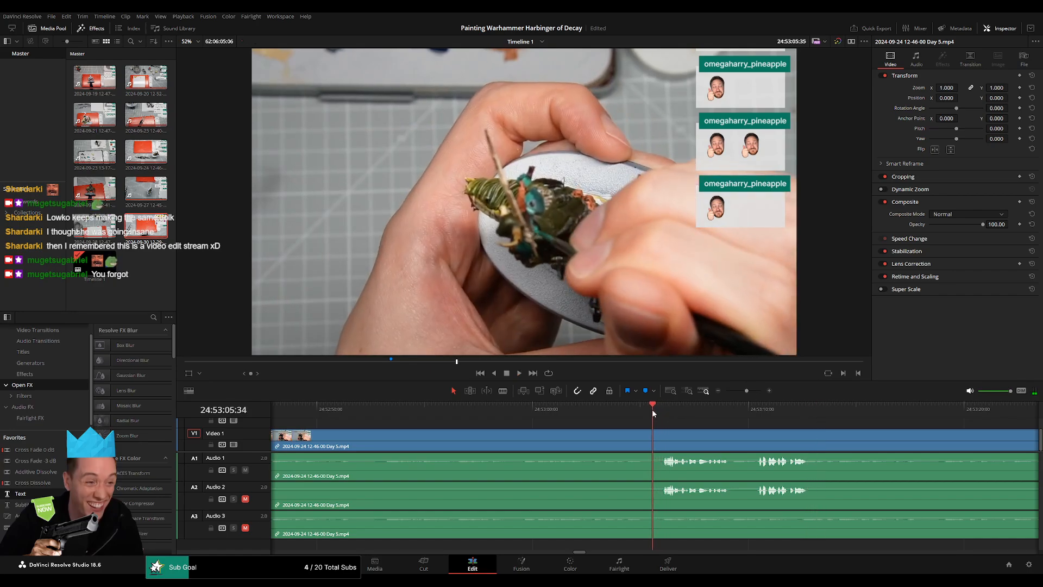
Split the Day 5 video and its three audio tracks in the speech pause at 24:52:00:00.
left_click(740, 391)
left_click(550, 416)
scroll(652, 441, "up", 6)
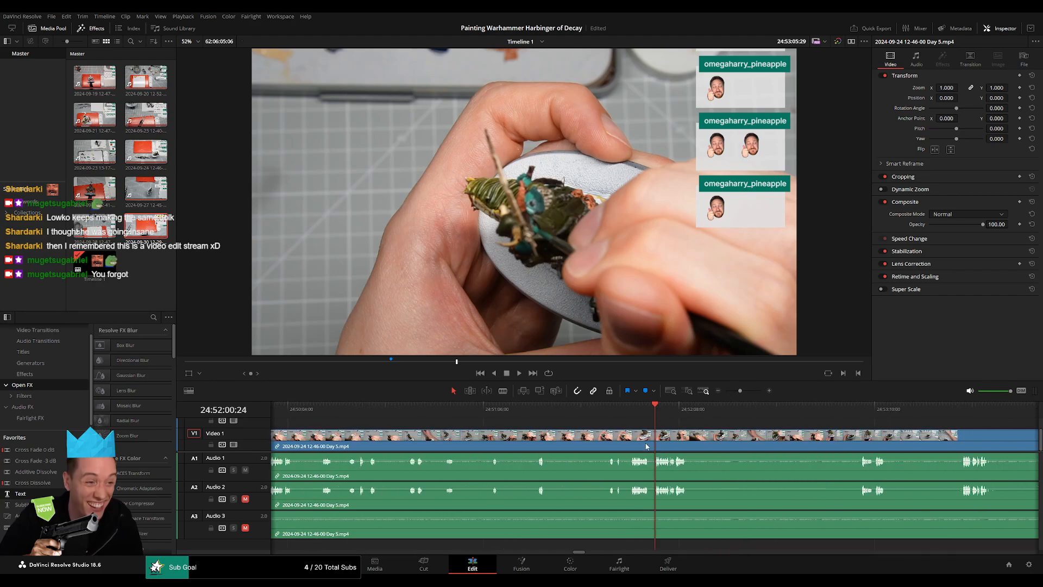
key("space")
scroll(666, 432, "up", 4)
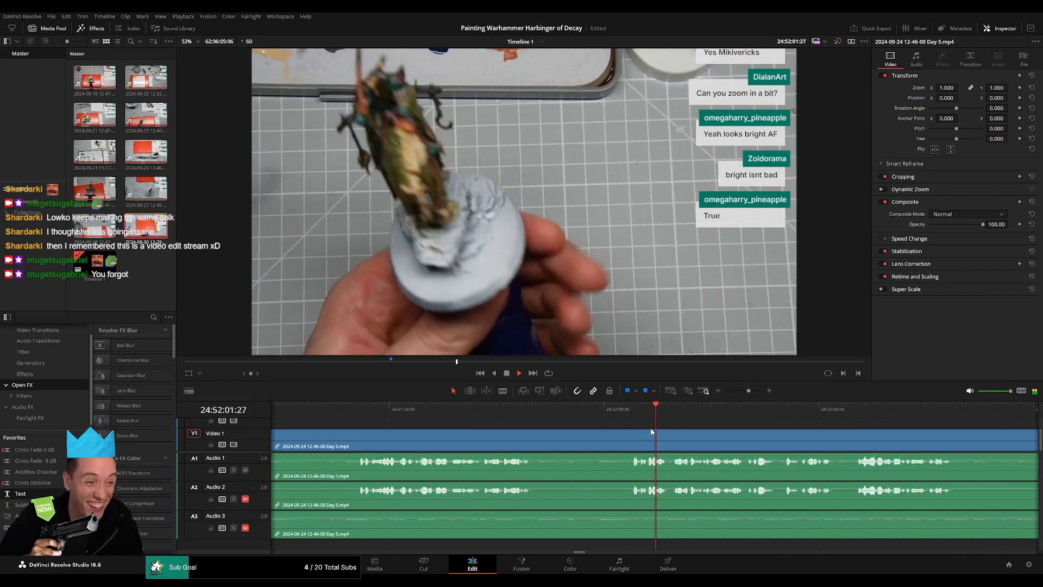
left_click(618, 410)
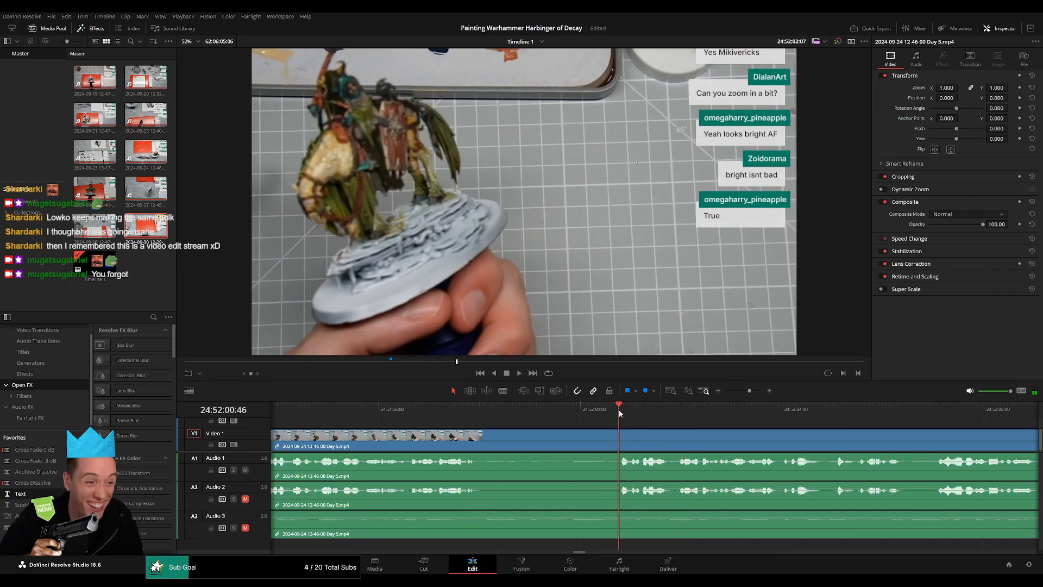
left_click_drag(618, 410, 555, 432)
key("b")
left_click(582, 435)
Add fades of about one second on both sides of the 24:52:00:00 cut on the video and all three audio tracks.
key("a")
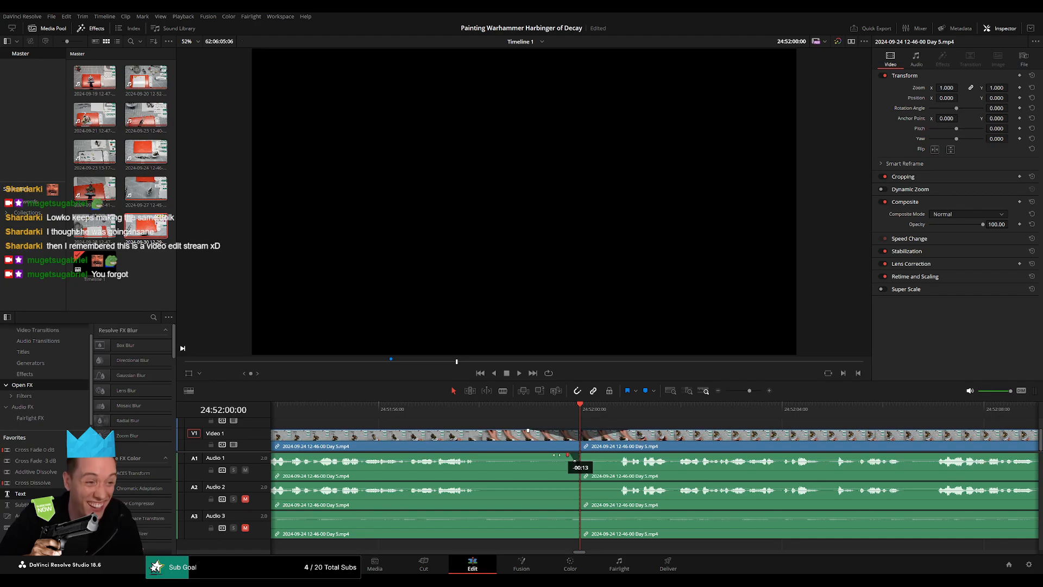
left_click_drag(568, 455, 621, 455)
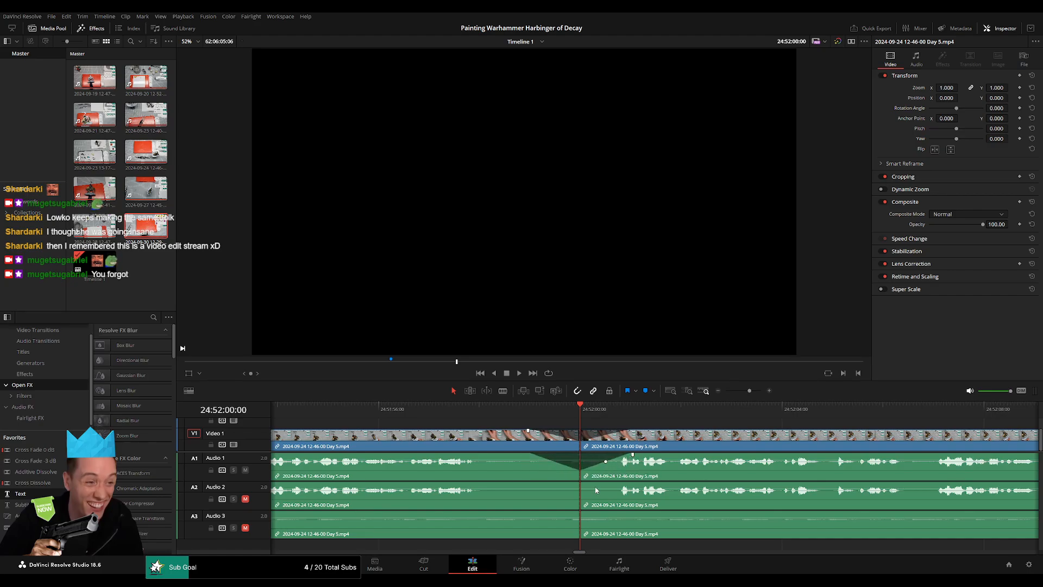
left_click_drag(576, 485, 624, 483)
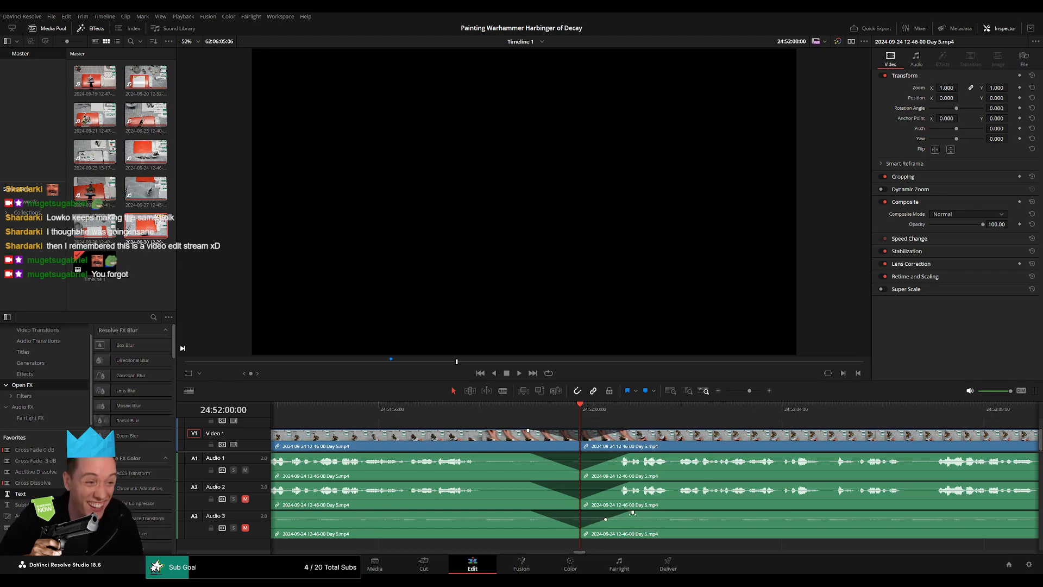
Play the opening after the 24:52:00:00 cut and return the playhead to 24:00:00:00.
key("space")
left_click_drag(750, 390, 727, 390)
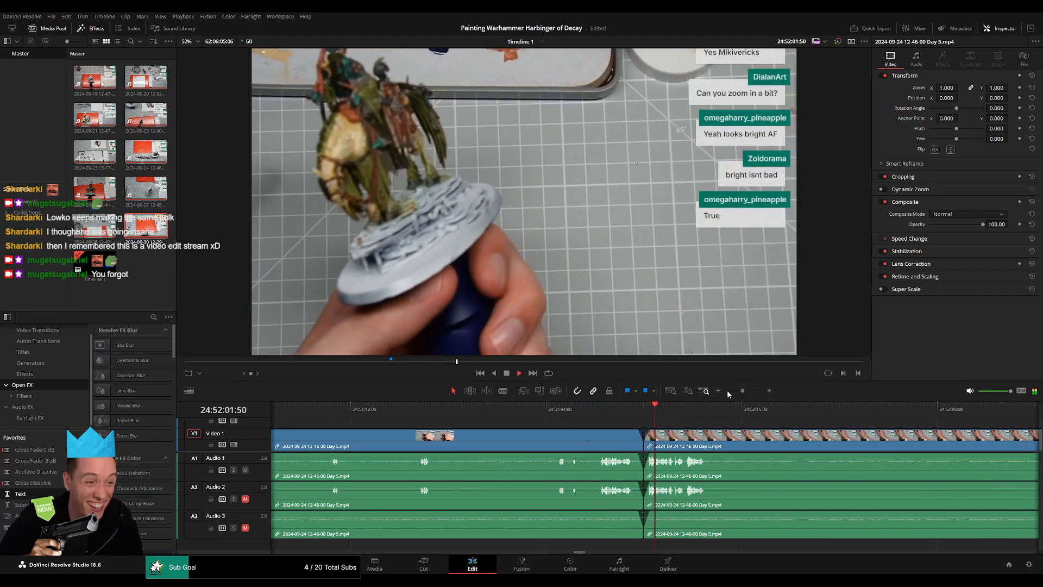
key("Home")
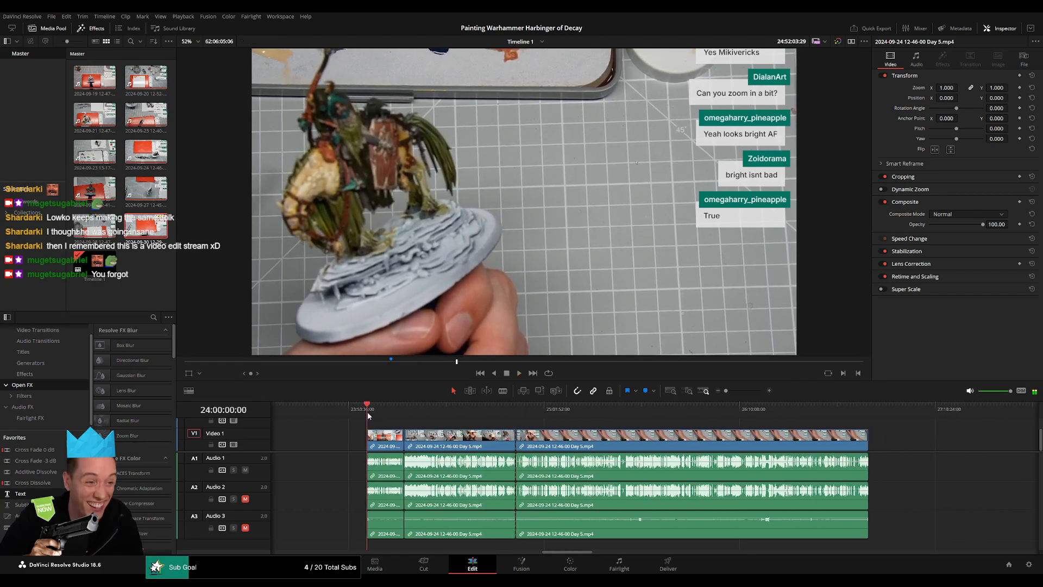
Move the Day 5 video and audio segment following the 24:52:00:00 cut forward on the timeline to open a gap.
left_click(519, 410)
scroll(477, 445, "right", 8)
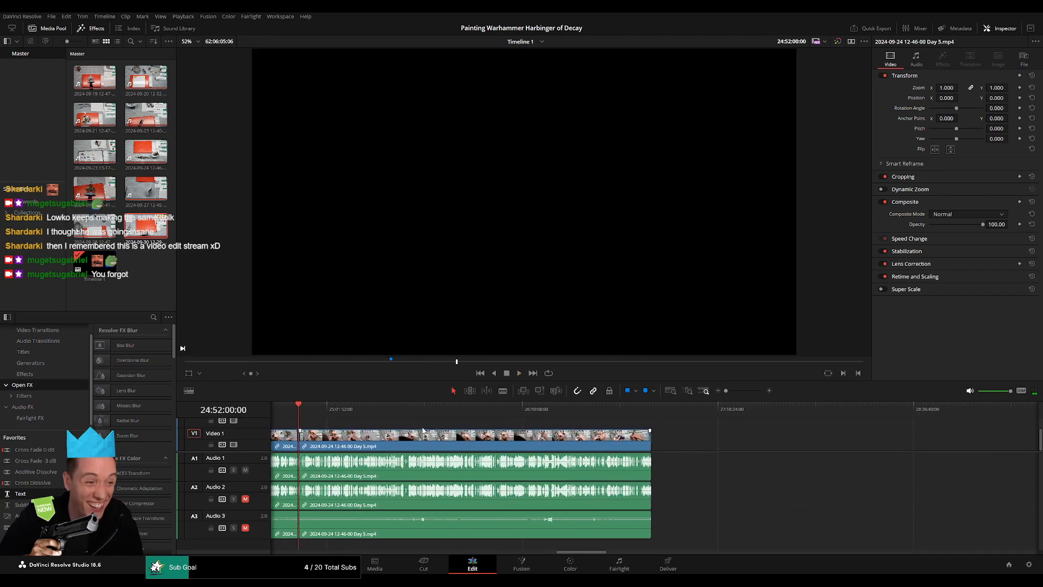
left_click_drag(477, 444, 796, 445)
left_click(485, 446)
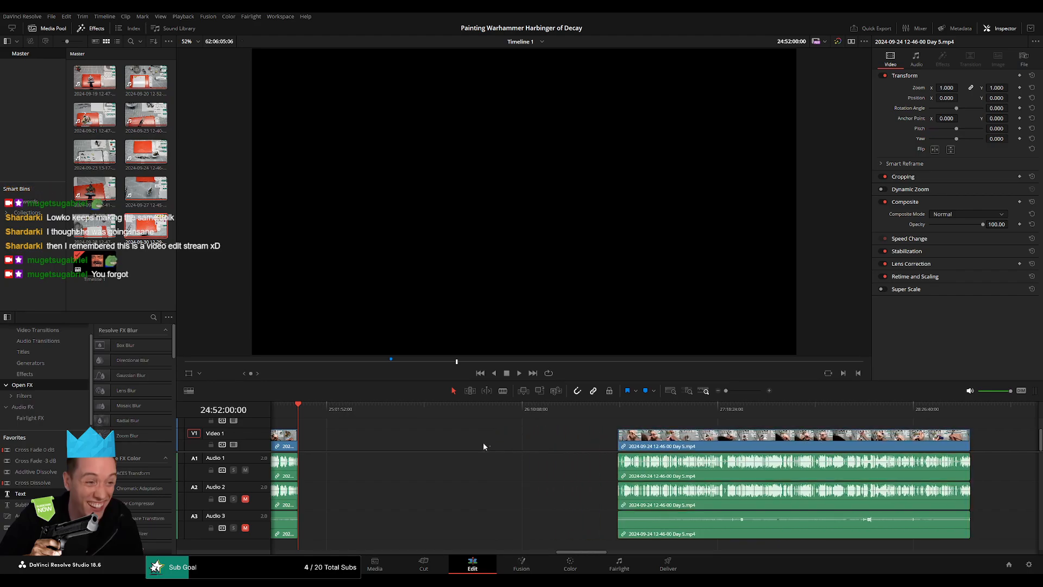
left_click(482, 446)
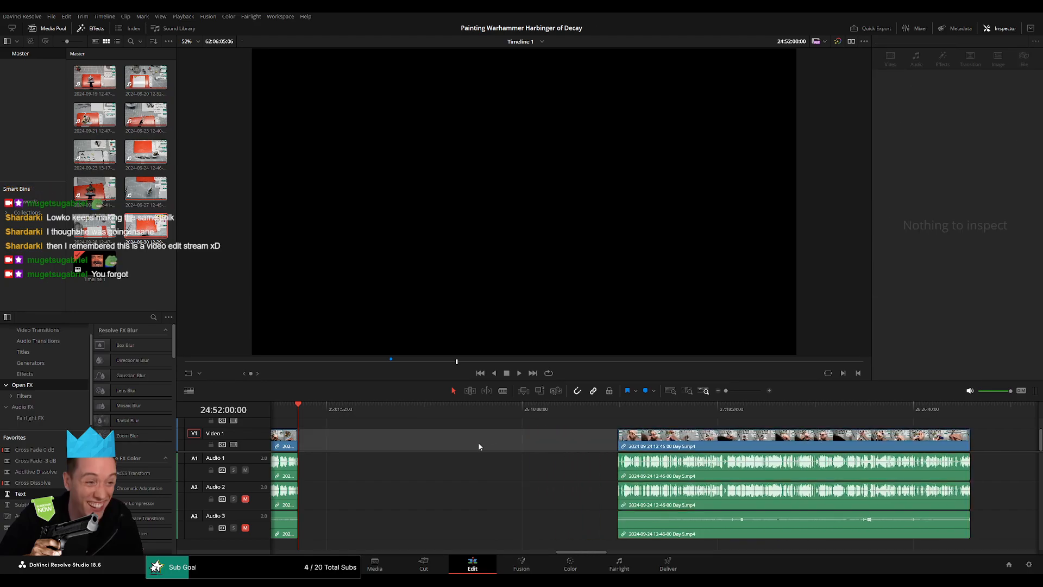
left_click(478, 442)
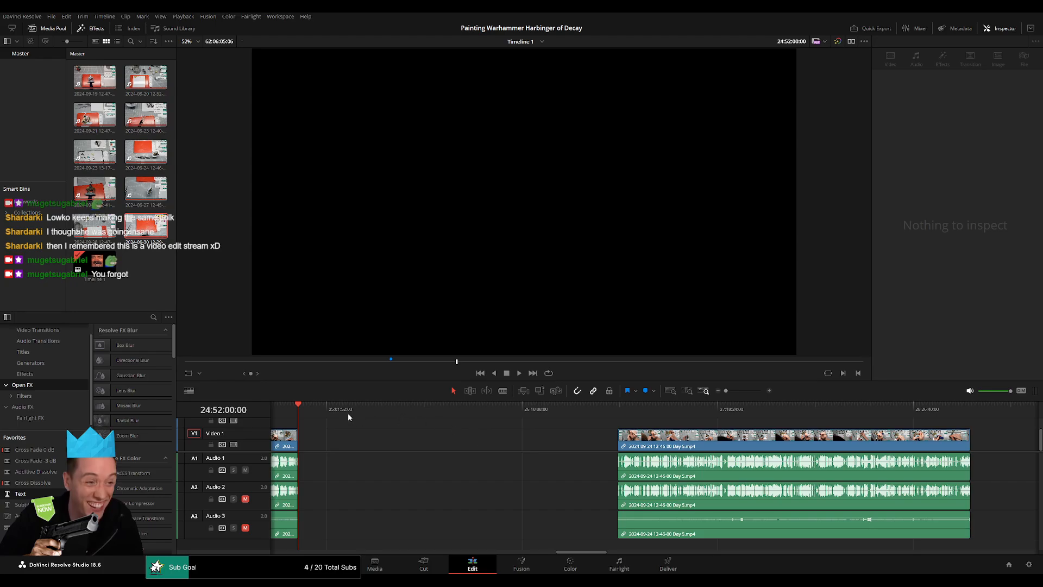
Set the playhead to exactly 26:00:00:00 and move the remaining Day 5 video and audio segment to start there.
left_click_drag(405, 414, 494, 426)
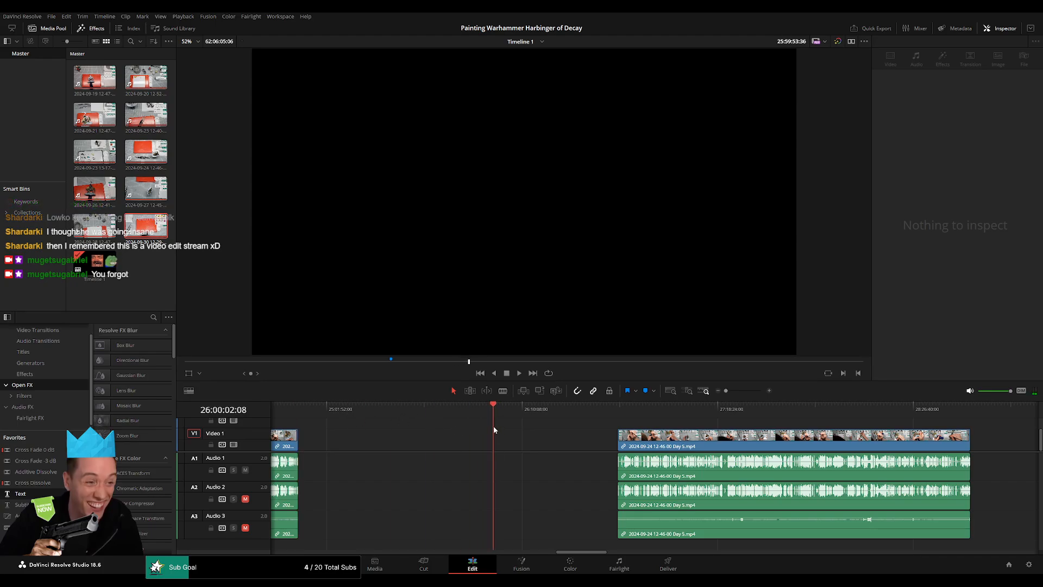
scroll(496, 426, "up", 8)
left_click(646, 413)
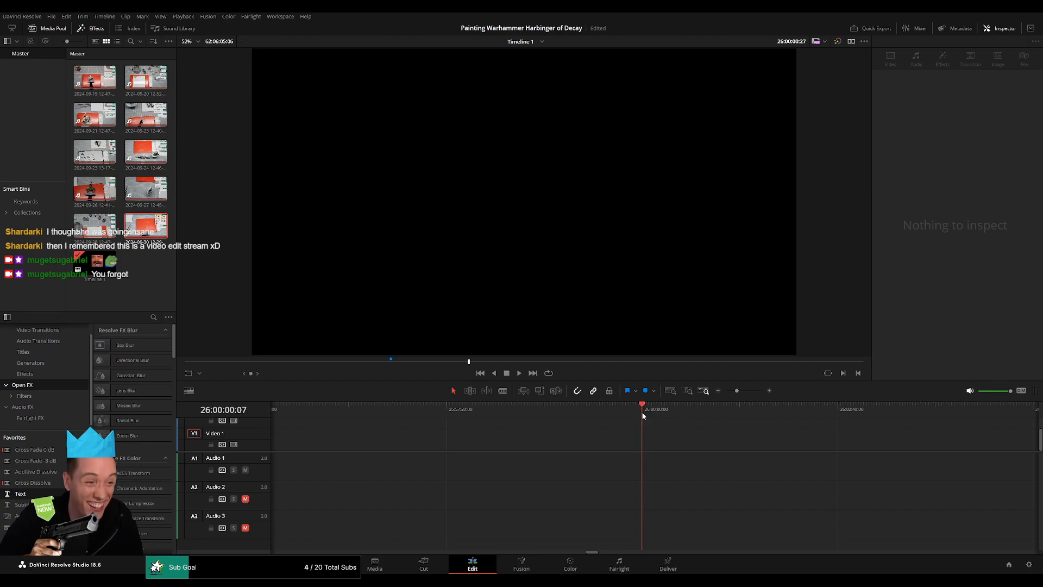
key("Left")
key("Left")
left_click_drag(737, 390, 490, 424)
left_click_drag(581, 439, 460, 439)
left_click(486, 425)
left_click_drag(533, 425, 433, 423)
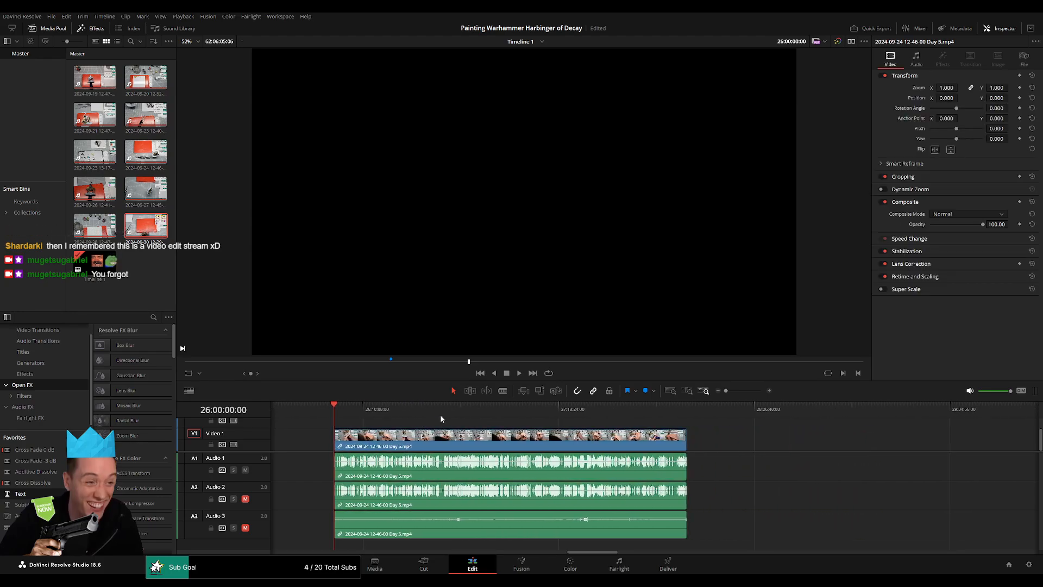
Play the opening of the segment at 26:00:00:00 and inspect the Day 5 footage around 26:37.
key("space")
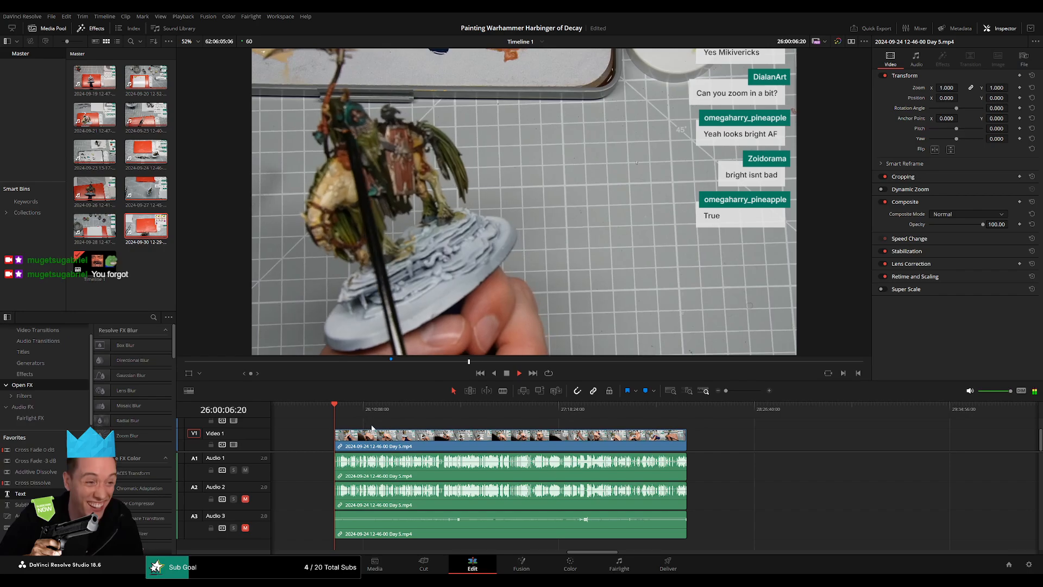
left_click(729, 390)
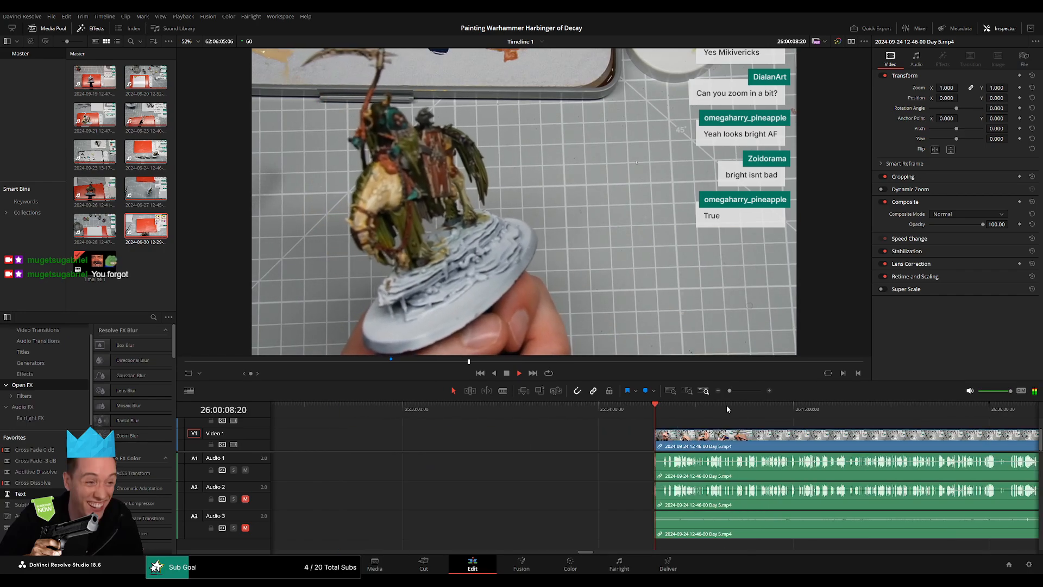
left_click_drag(728, 409, 818, 429)
scroll(750, 436, "up", 10)
left_click(712, 414)
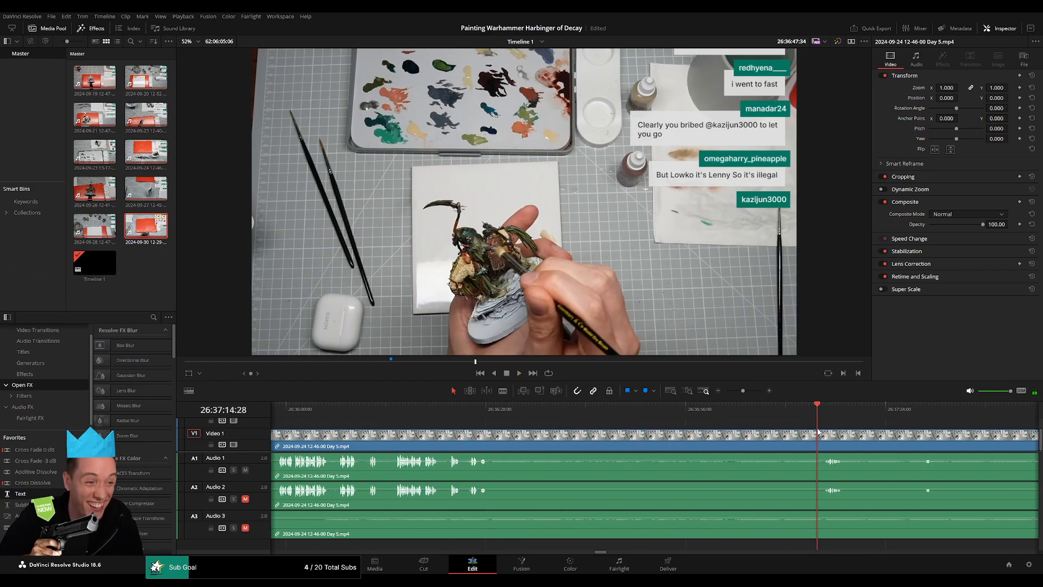
left_click_drag(742, 391, 733, 393)
left_click_drag(660, 411, 666, 418)
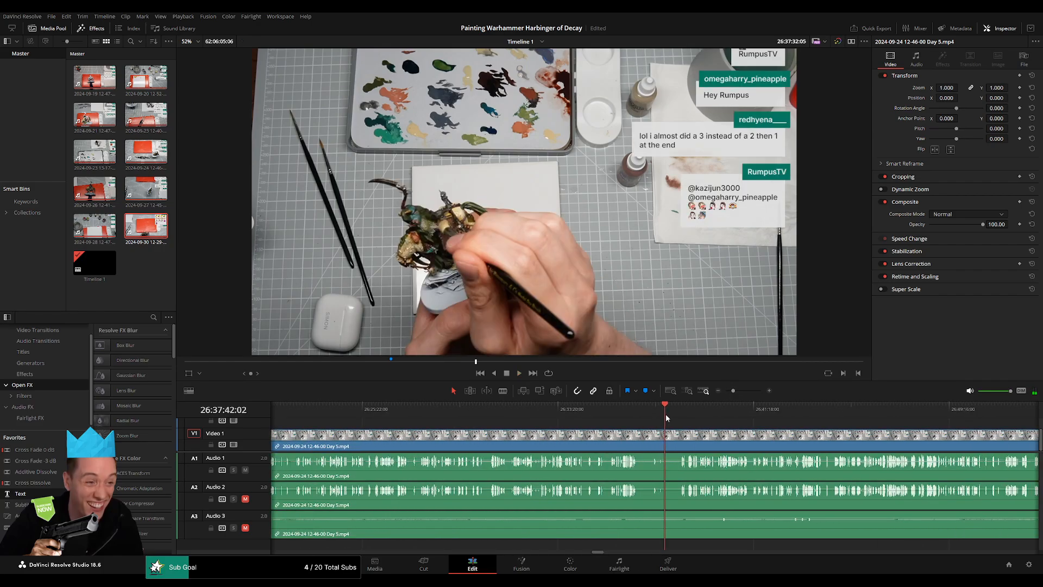
left_click_drag(732, 391, 720, 392)
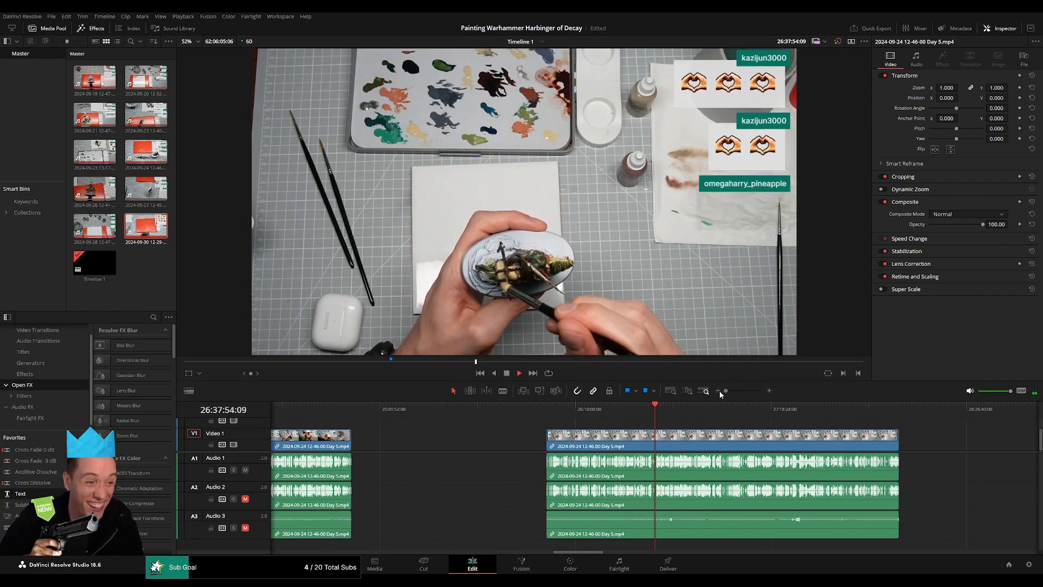
Examine the Day 5 audio waveforms from about 26:44 to 26:52 for a quiet place to end this part.
left_click(532, 412)
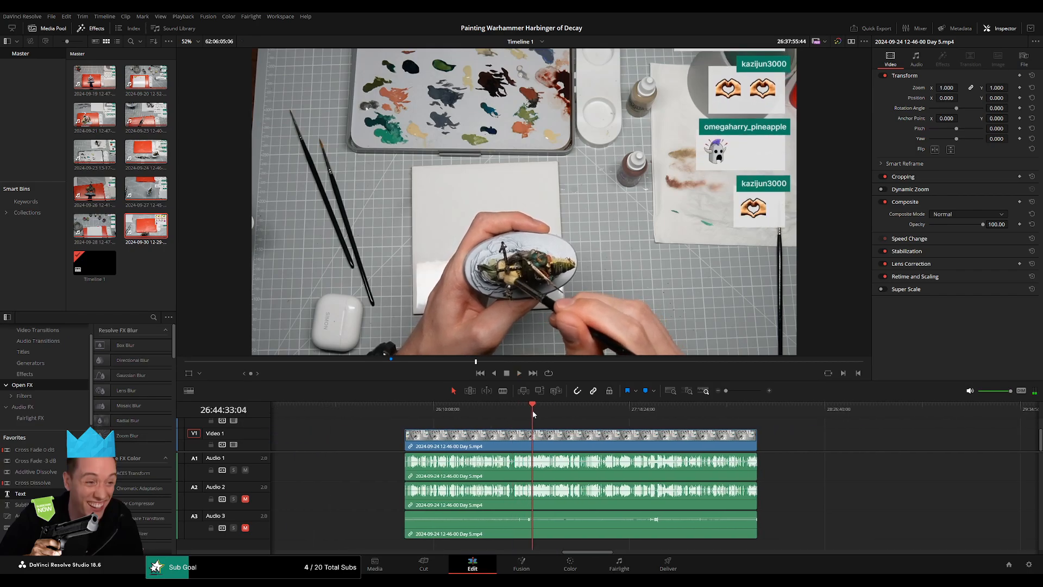
left_click_drag(532, 414, 553, 416)
key("space")
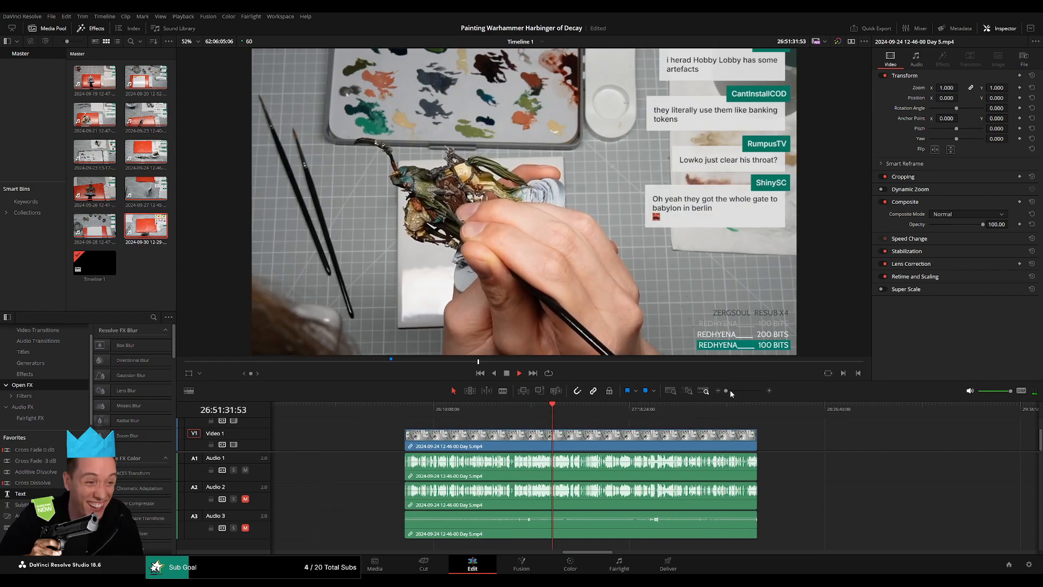
left_click_drag(732, 392, 744, 392)
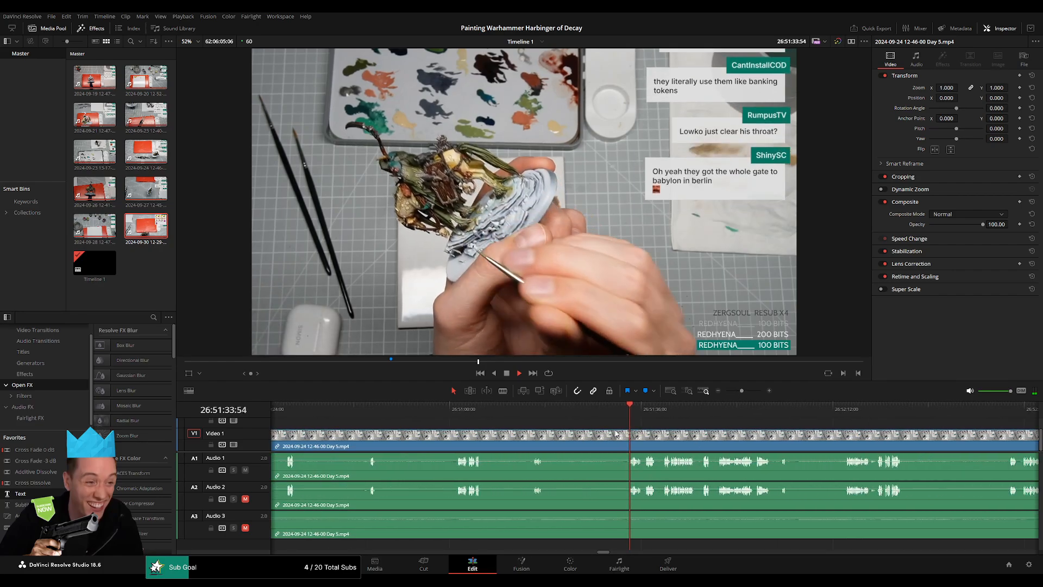
scroll(616, 433, "right", 3)
left_click(562, 411)
left_click_drag(656, 414, 702, 414)
scroll(701, 419, "up", 2)
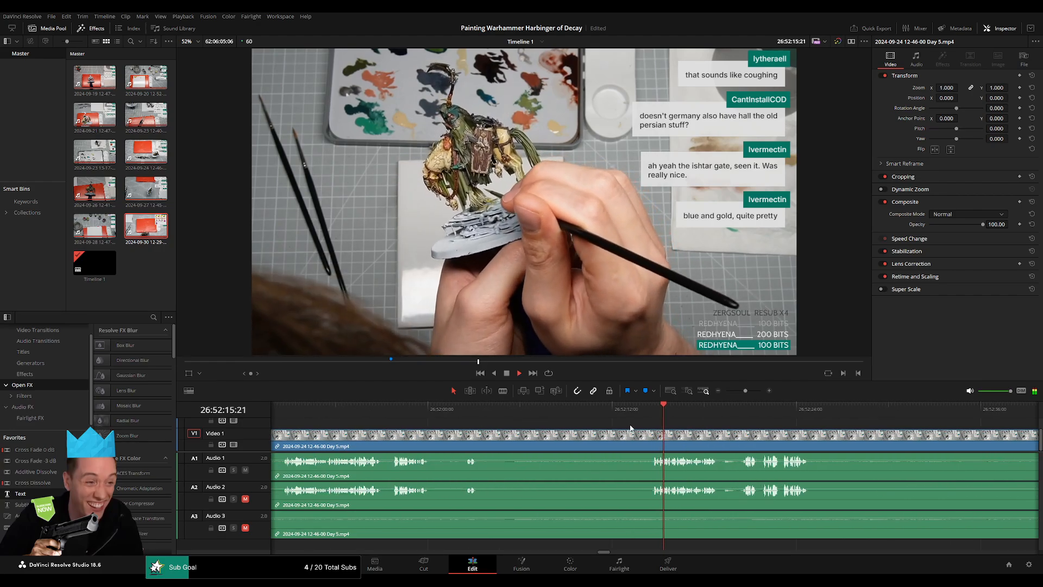
Listen to the Day 5 clip between about 26:51:59:00 and 26:52:16:00 to pinpoint the speech pause.
scroll(630, 428, "up", 1)
left_click(319, 413)
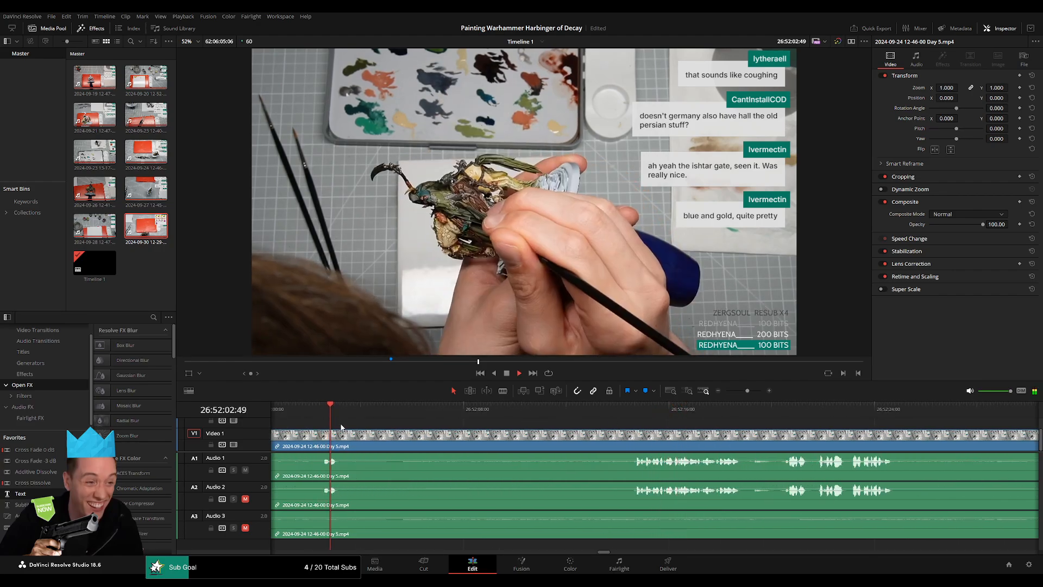
left_click_drag(341, 427, 473, 434)
left_click(421, 412)
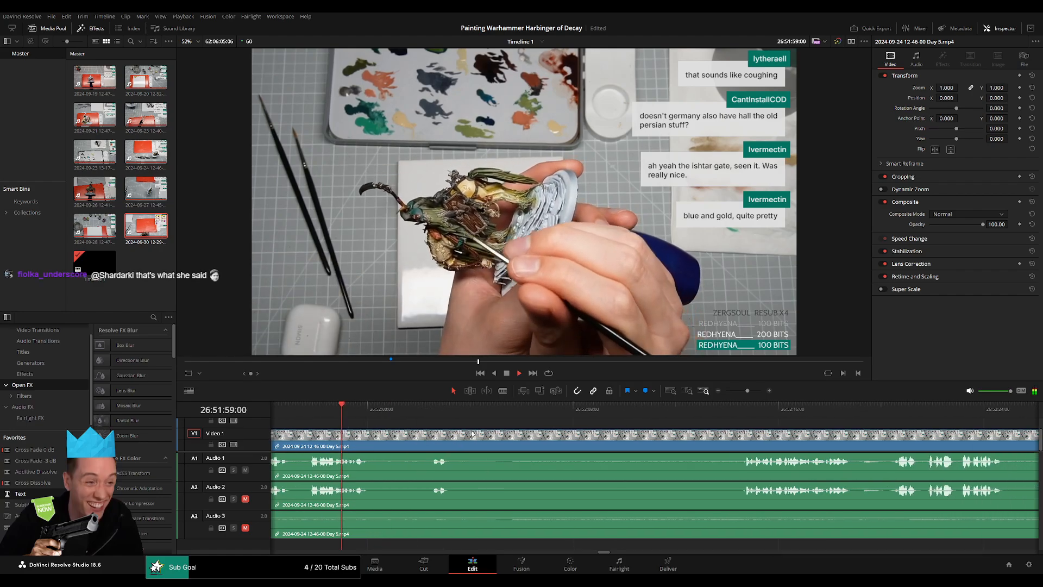
left_click(427, 411)
left_click_drag(615, 428, 533, 424)
left_click(668, 416)
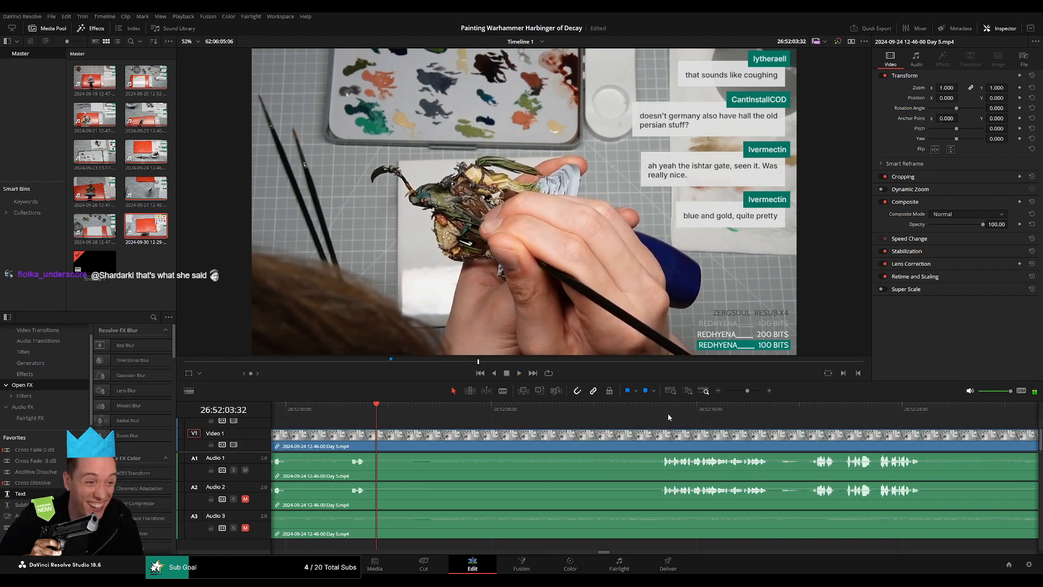
left_click(664, 413)
key("space")
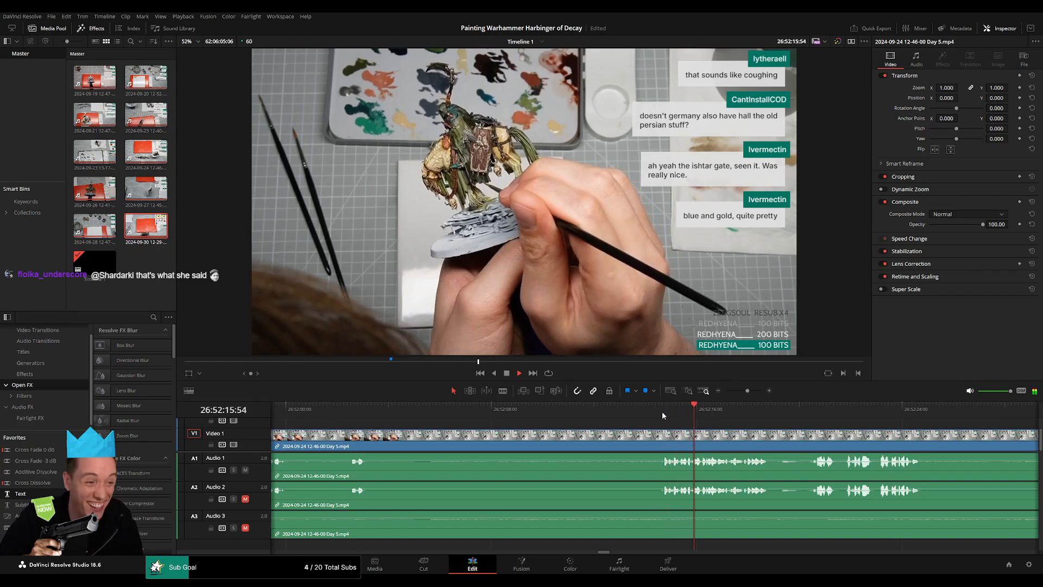
Split the Day 5 video and its three audio tracks just before the speech resumes, at 26:52:14:00.
left_click(662, 412)
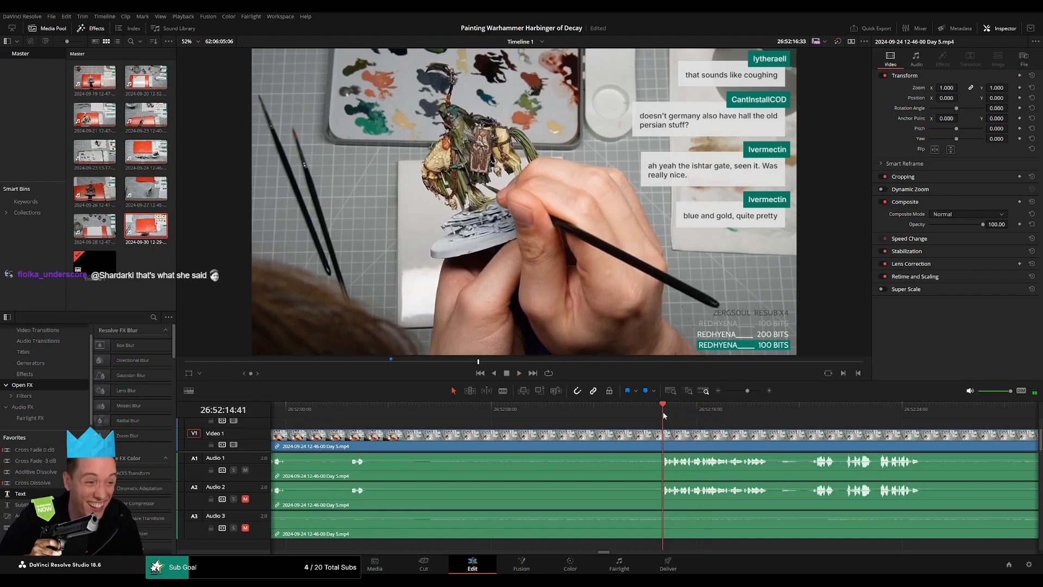
left_click_drag(664, 415, 646, 415)
key("b")
Add fades of about one second on both sides of the 26:52:14:00 cut on the video and all three audio tracks.
left_click(646, 435)
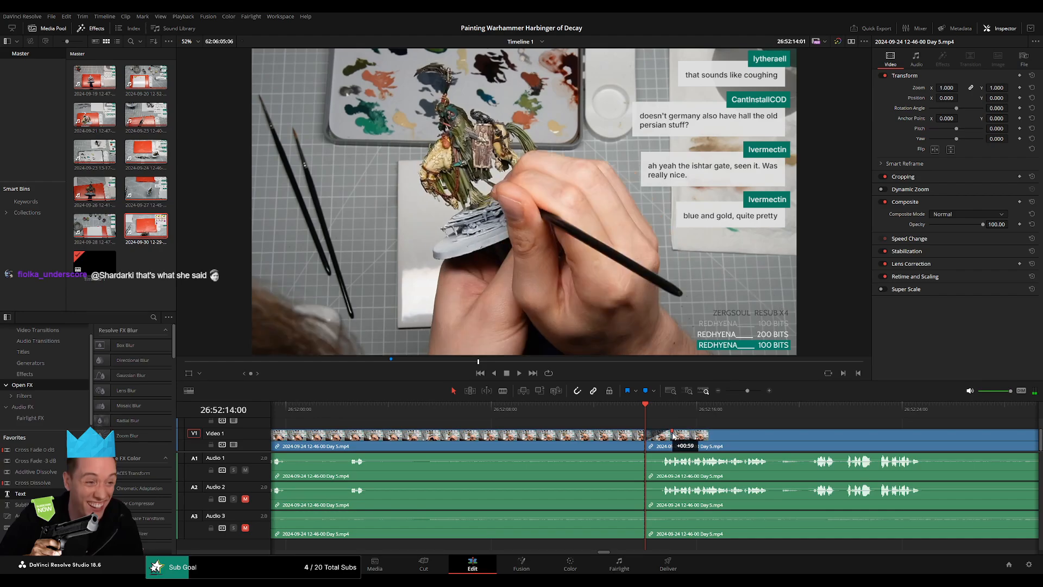
left_click_drag(674, 435, 612, 434)
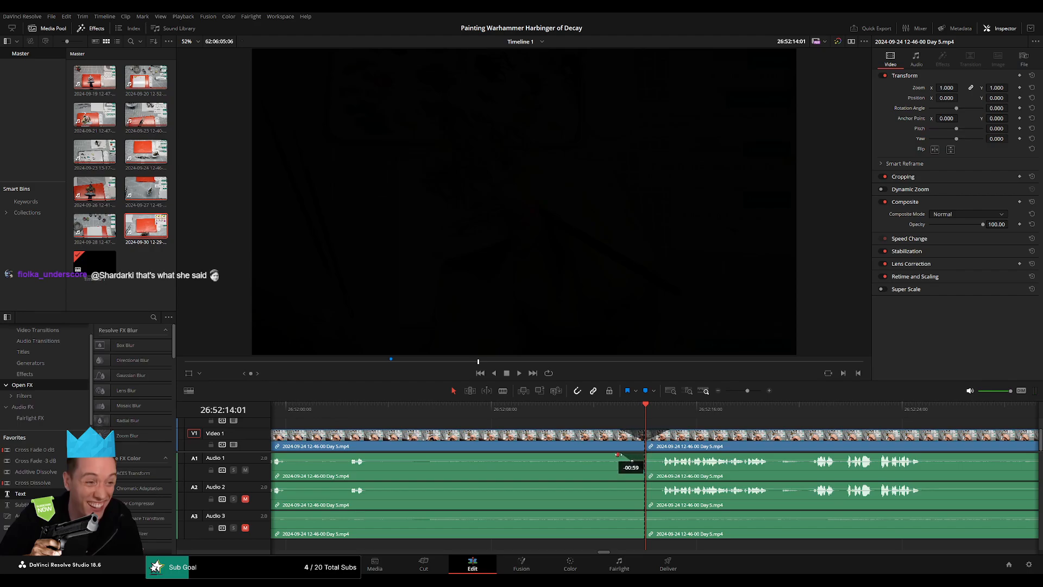
Play across the 26:52:14:00 cut to check the fades and the speech that follows.
left_click(698, 411)
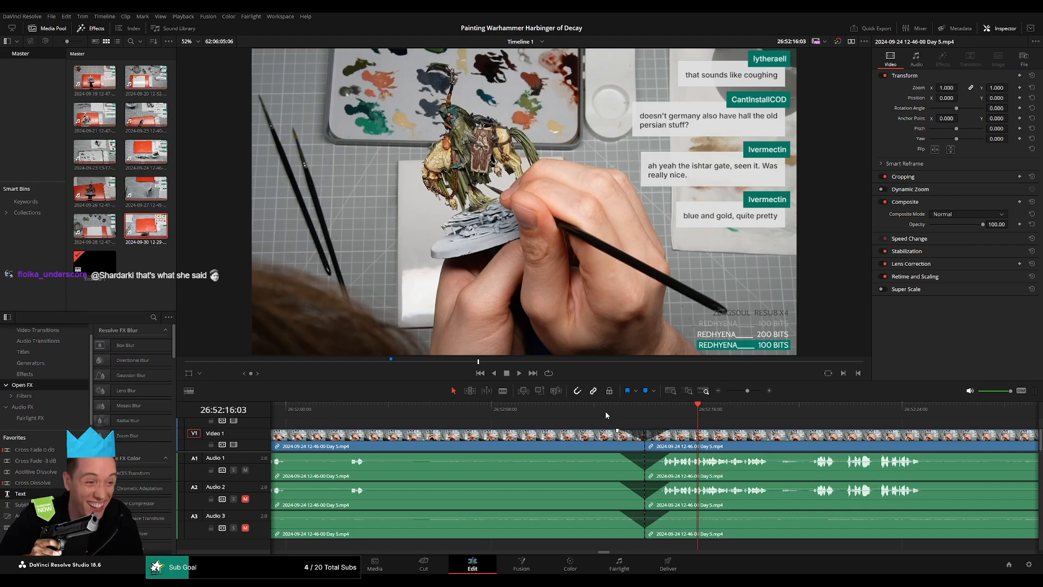
left_click(602, 412)
key("space")
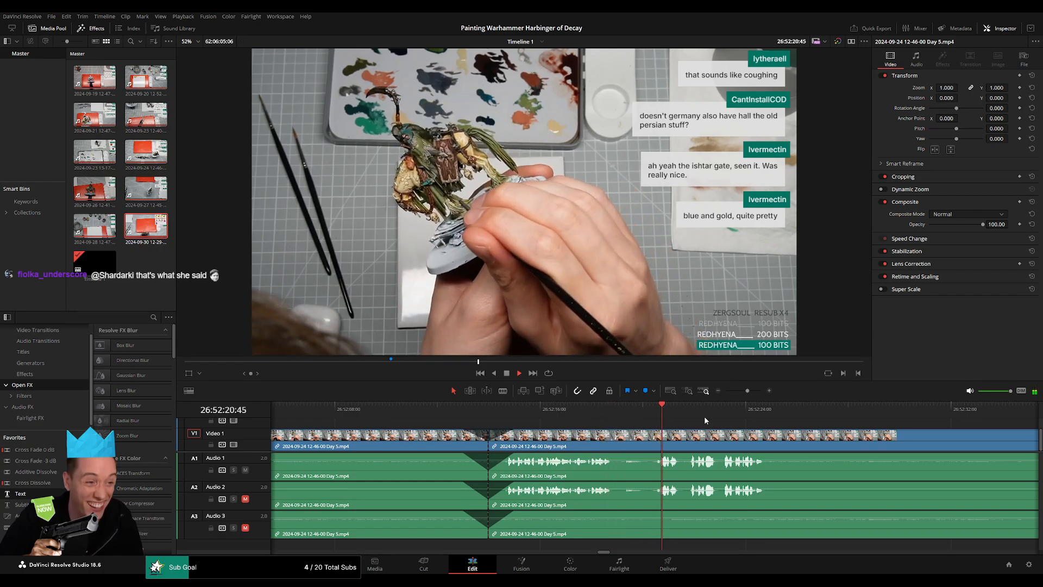
left_click_drag(745, 390, 745, 391)
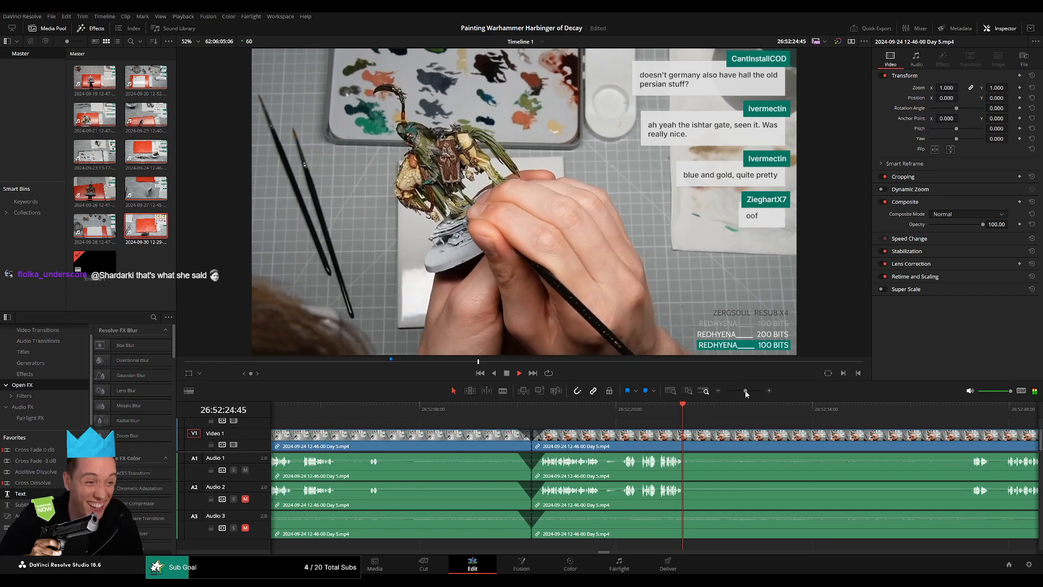
Move the Day 5 video and audio segment following the 26:52:14:00 cut forward on the timeline to open a gap.
left_click_drag(746, 391, 726, 391)
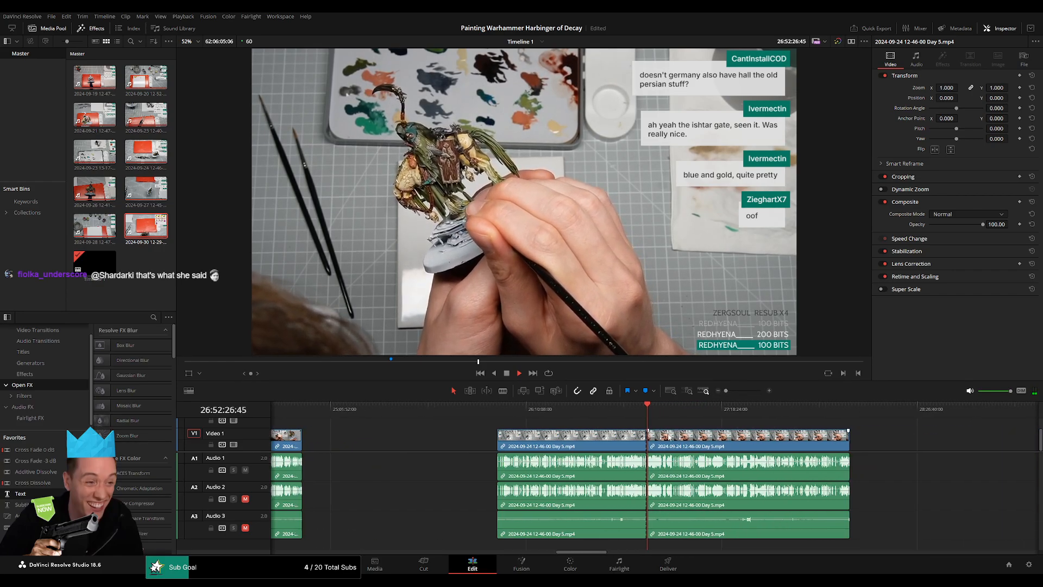
scroll(670, 436, "right", 3)
left_click(383, 409)
left_click(532, 410)
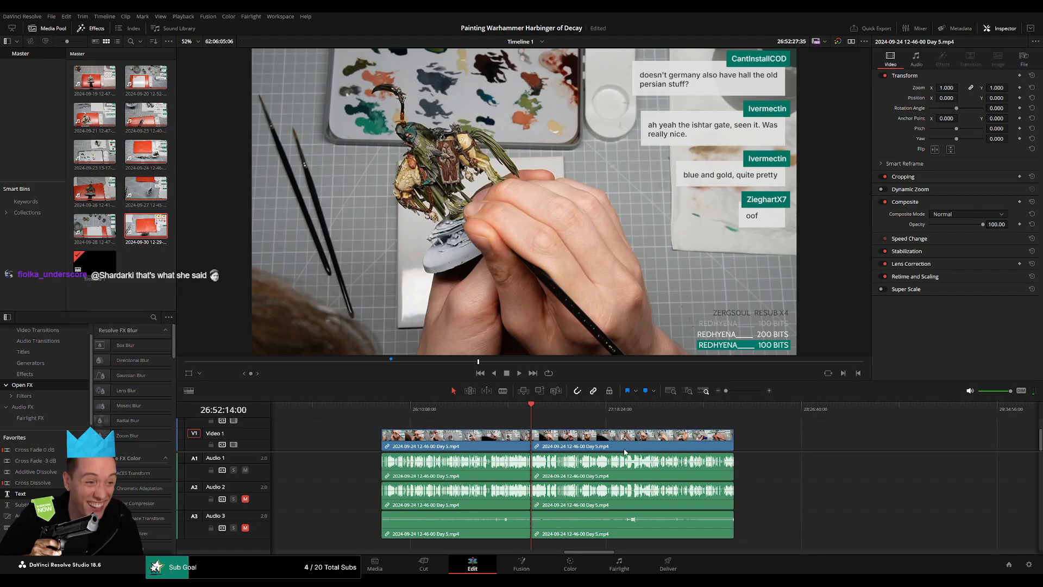
scroll(462, 437, "right", 5)
left_click_drag(435, 439, 777, 440)
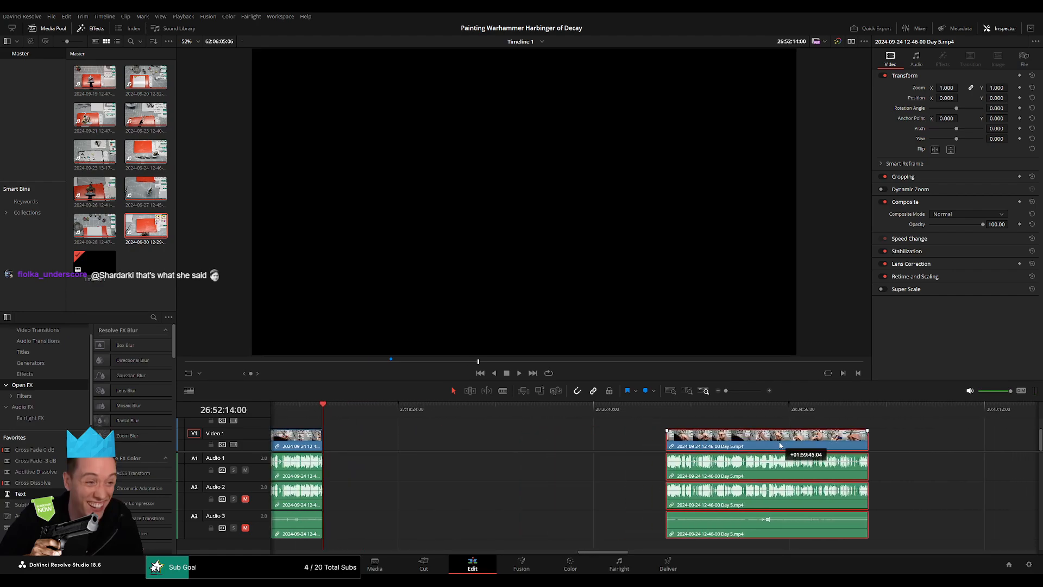
left_click(493, 441)
Set the playhead to exactly 28:00:00:00 and move the remaining Day 5 video and audio segment to start there.
left_click_drag(394, 417, 517, 417)
scroll(592, 431, "up", 5)
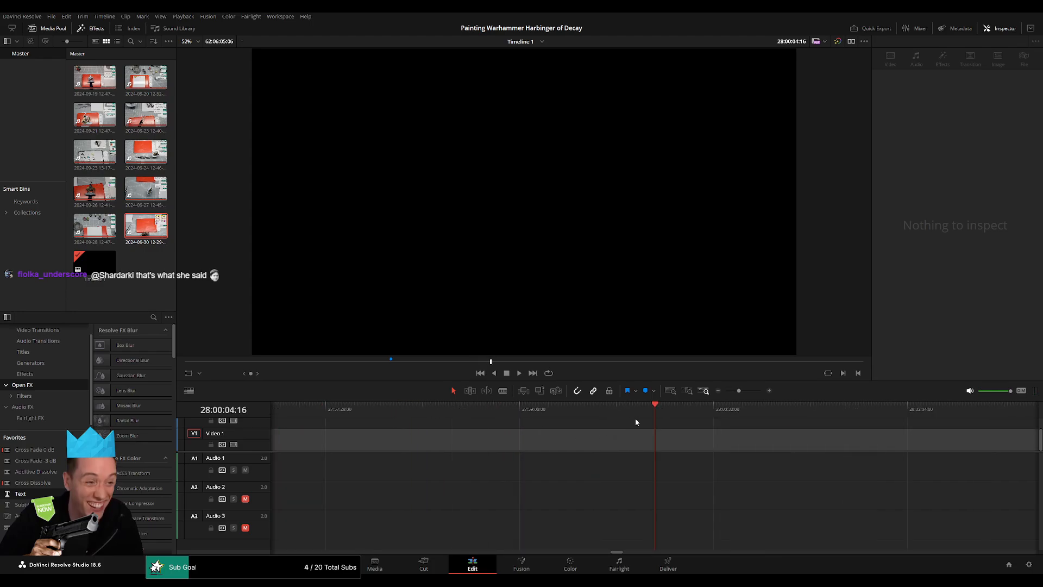
left_click_drag(654, 414, 647, 415)
scroll(741, 409, "down", 5)
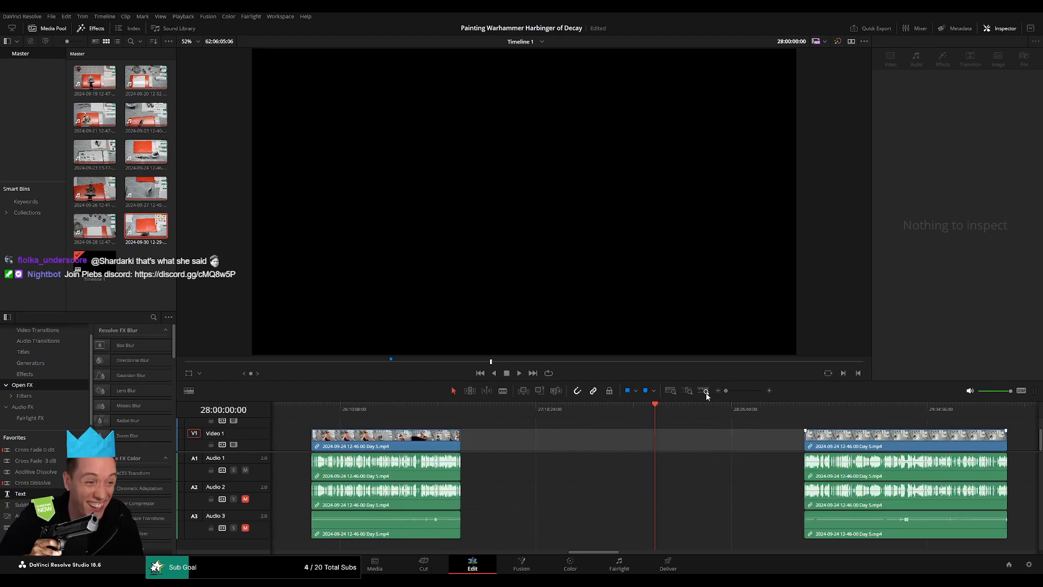
left_click_drag(856, 434, 709, 429)
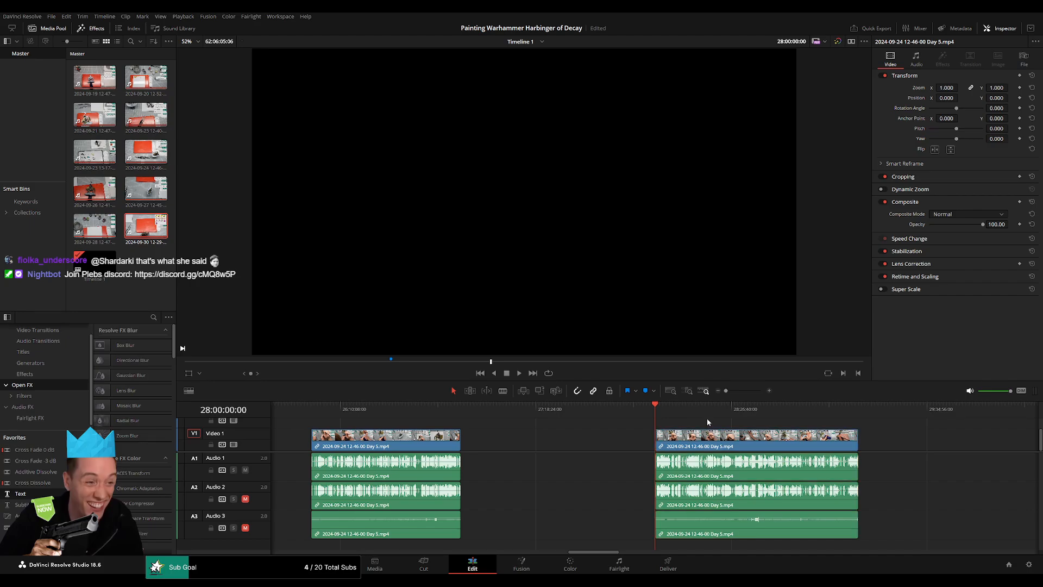
Skim the Day 5 segment from 28:00:00:00 onward to find a quiet spot in the speech around 28:52.
key("space")
scroll(479, 424, "right", 5)
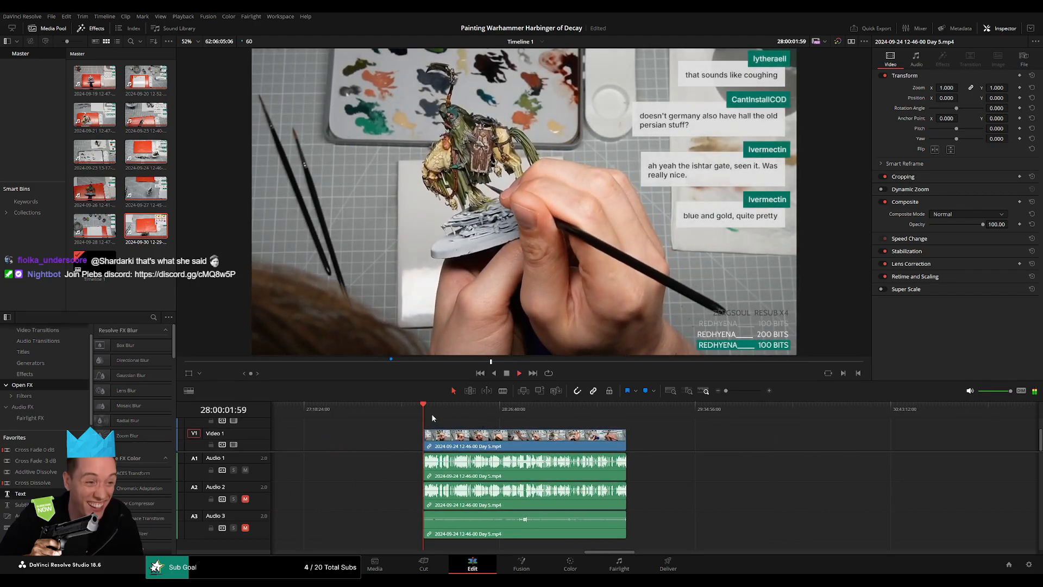
left_click_drag(431, 413, 570, 426)
scroll(576, 428, "up", 5)
key("space")
left_click(697, 409)
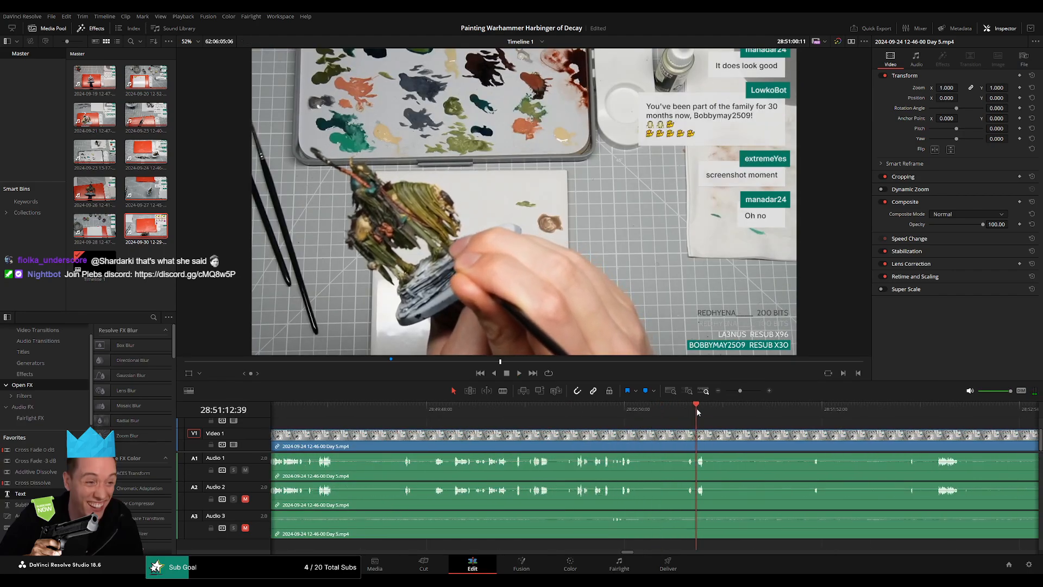
scroll(635, 420, "right", 4)
left_click_drag(634, 420, 733, 417)
left_click(712, 408)
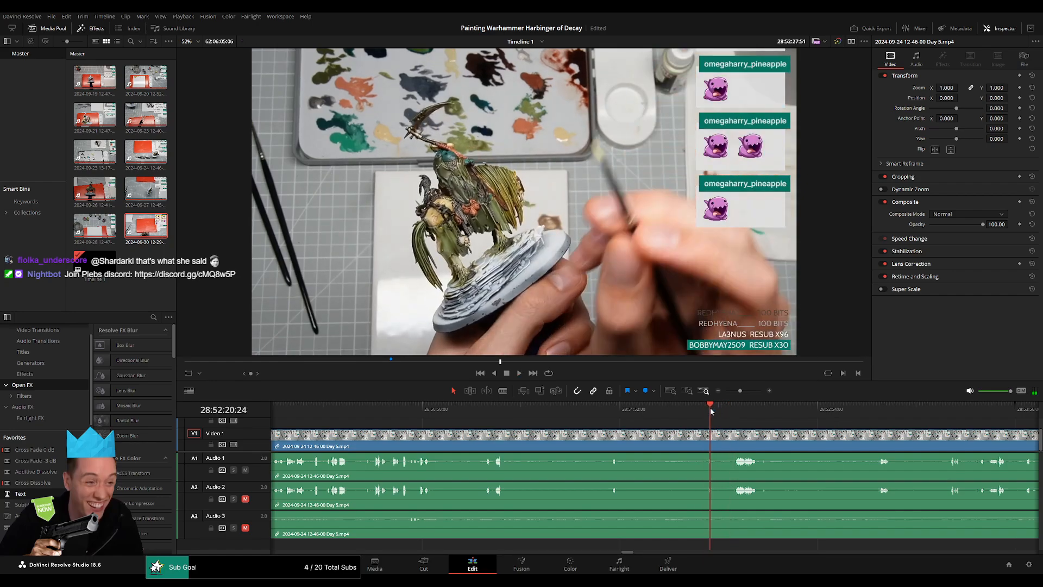
Cut the Day 5 video and audio at 28:52:19:00, in the silence just before the short sound.
scroll(695, 439, "up", 5)
scroll(694, 439, "up", 2)
left_click(636, 419)
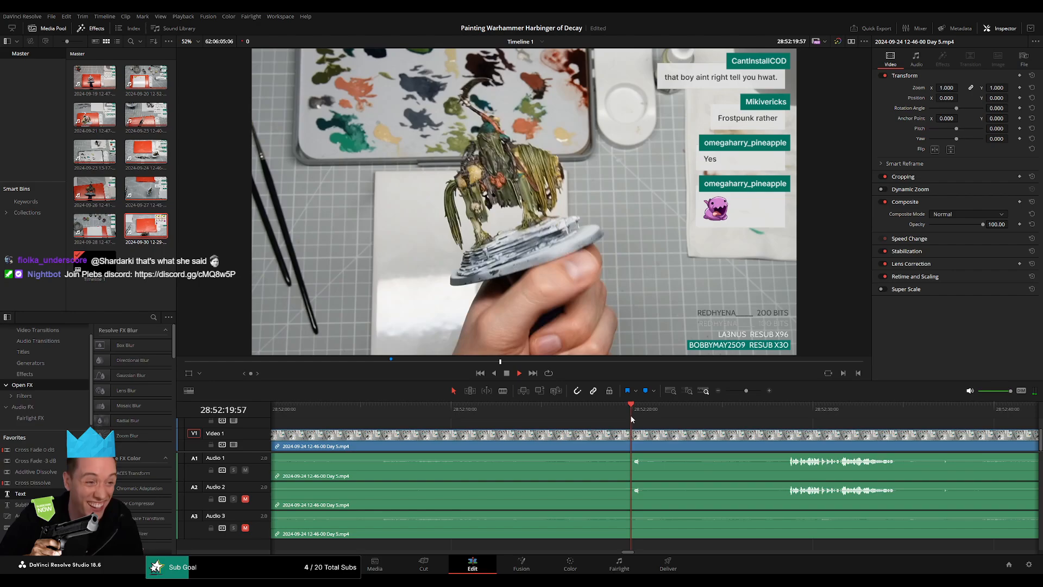
left_click(636, 419)
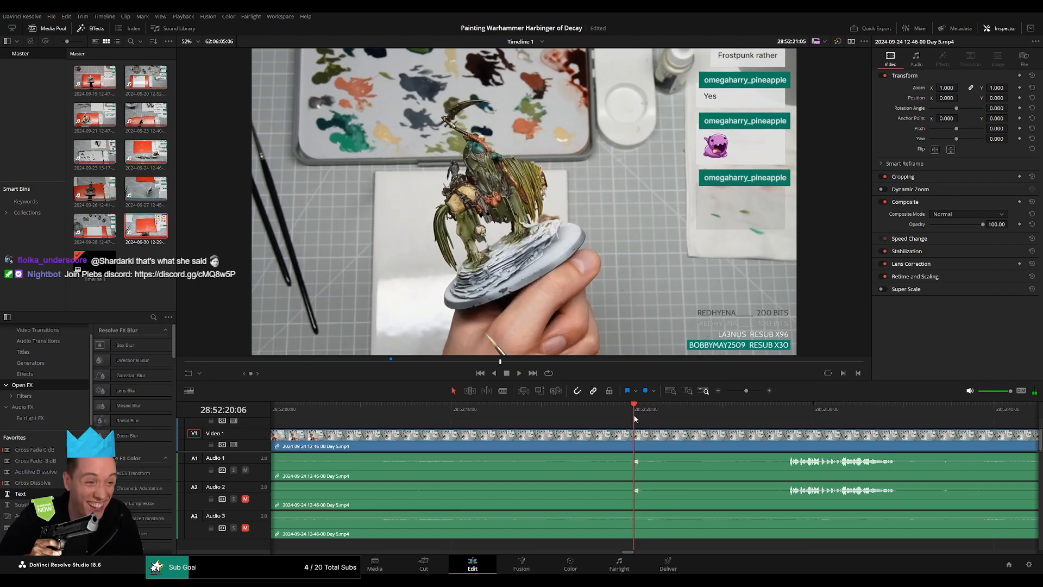
mouse_move(634, 419)
left_mouse_down()
mouse_move(615, 418)
mouse_move(637, 437)
mouse_move(644, 512)
left_mouse_up()
key("b")
left_click(619, 435)
key("a")
Add fades of about one second at the 28:52:19:00 cut on the video and all three audio tracks.
scroll(624, 473, "up", 2)
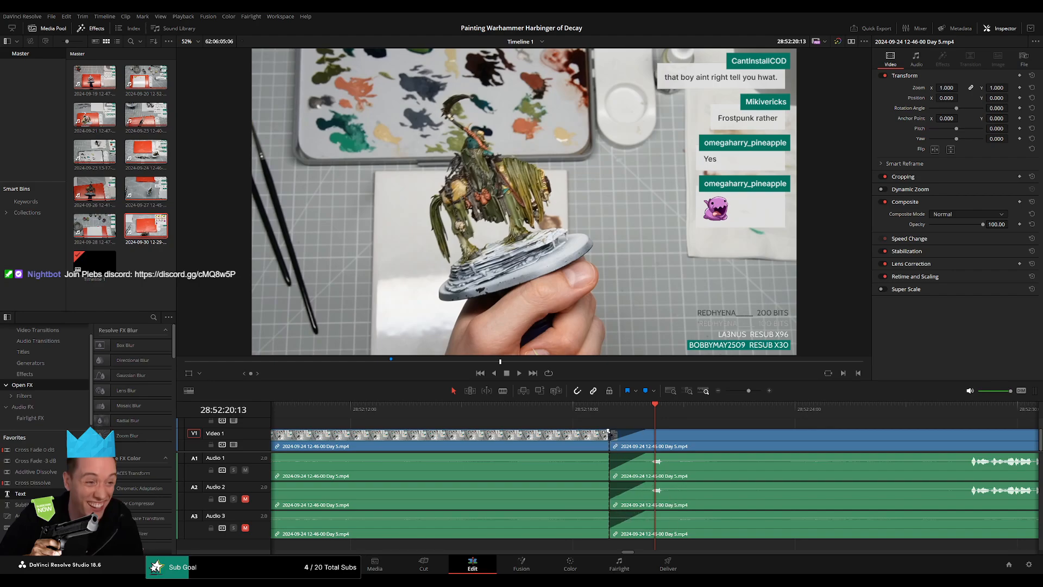
mouse_move(609, 433)
left_mouse_down()
mouse_move(575, 432)
mouse_move(571, 455)
left_mouse_up()
left_click_drag(609, 483, 572, 482)
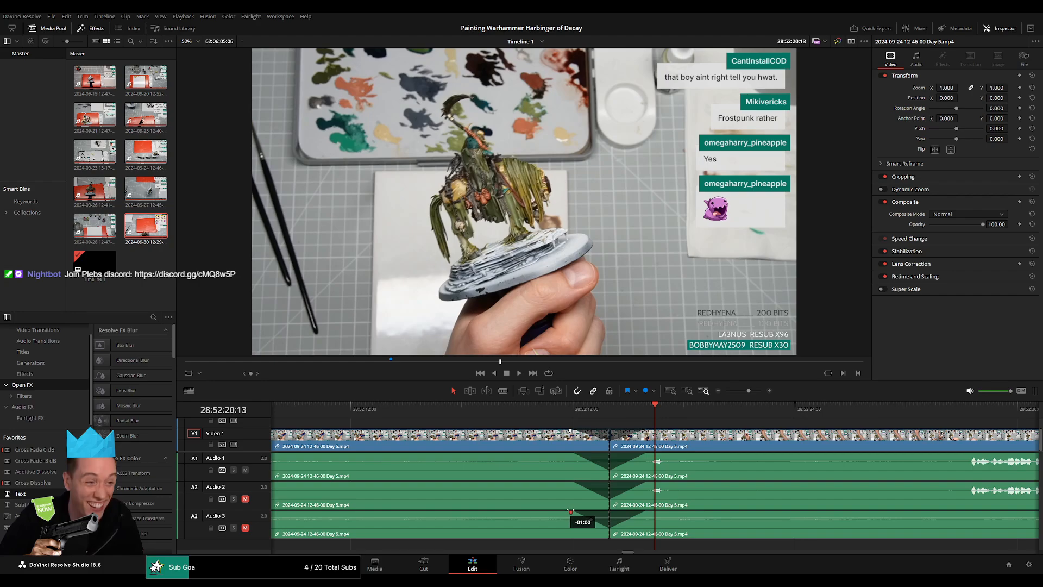
Move the Day 5 video and audio segment following the 28:52:19:00 cut forward on the timeline to open a gap.
left_click_drag(749, 391, 724, 391)
scroll(614, 435, "right", 4)
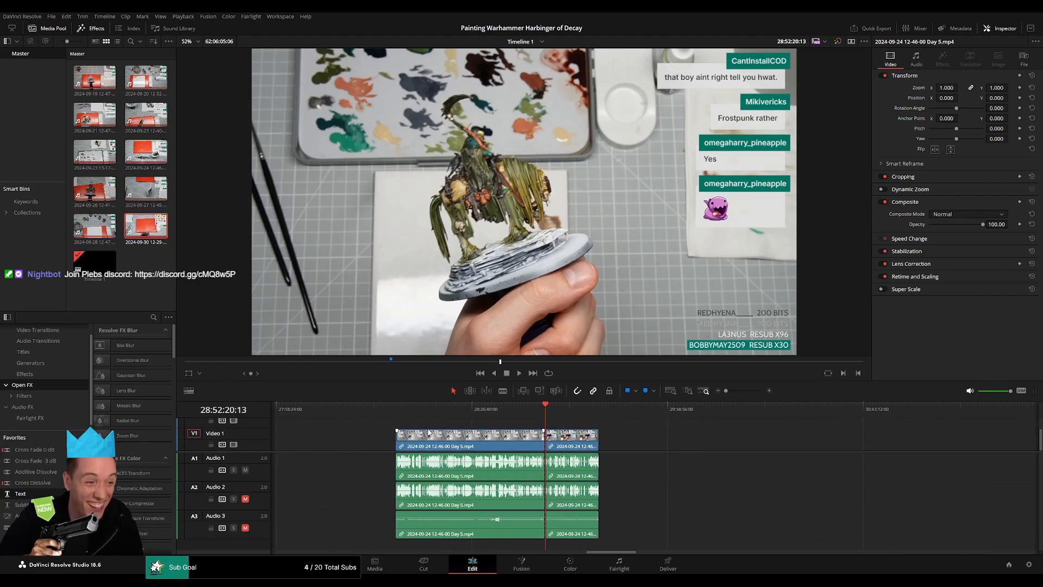
left_click(402, 417)
left_click(545, 418)
scroll(545, 424, "right", 4)
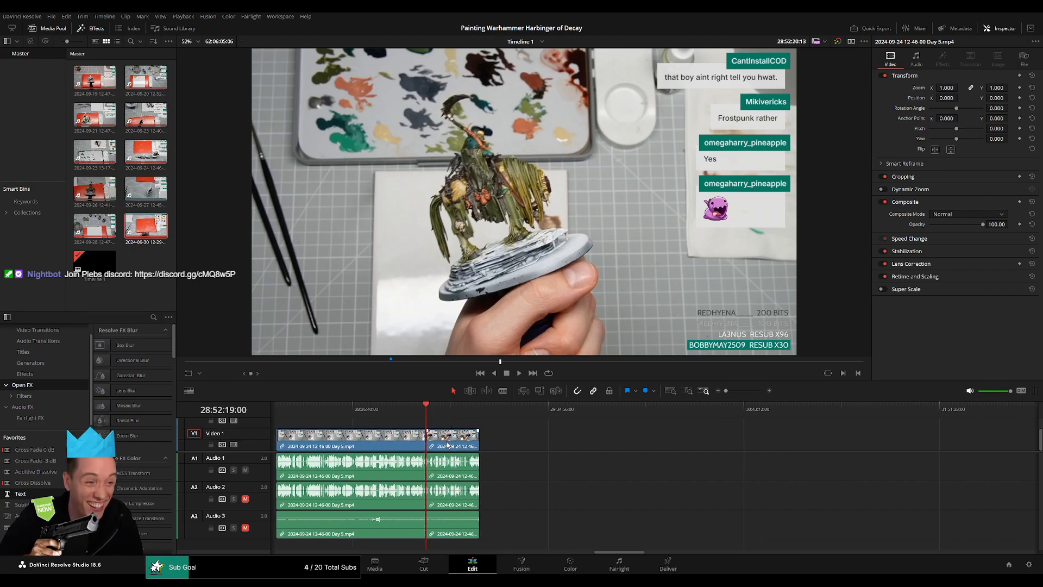
left_click_drag(448, 443, 710, 445)
Set the playhead to exactly 30:00:00:00 and move the last Day 5 video and audio segment to start there.
left_click(540, 450)
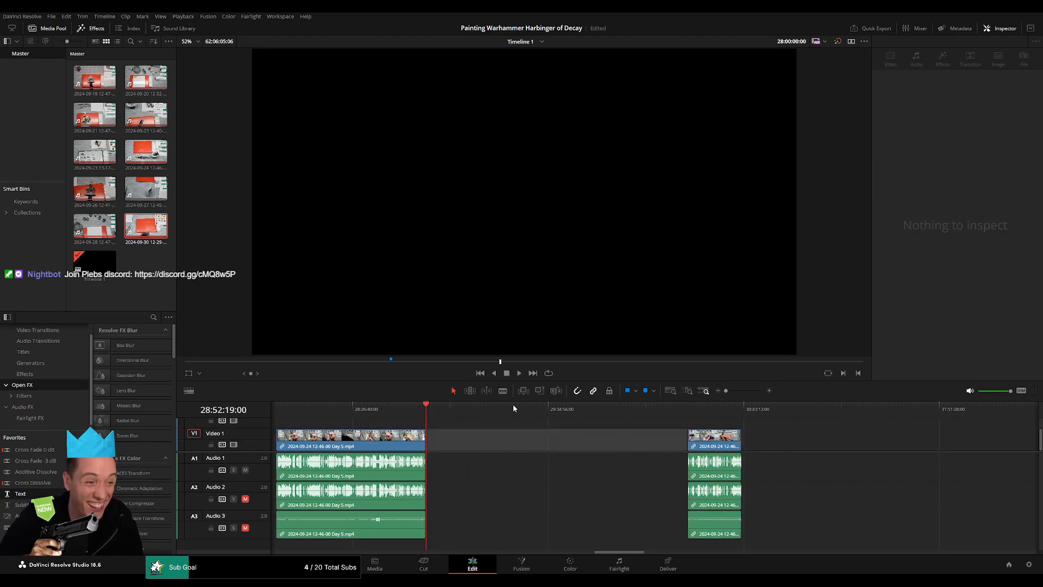
left_click_drag(550, 413, 648, 408)
scroll(661, 444, "up", 5)
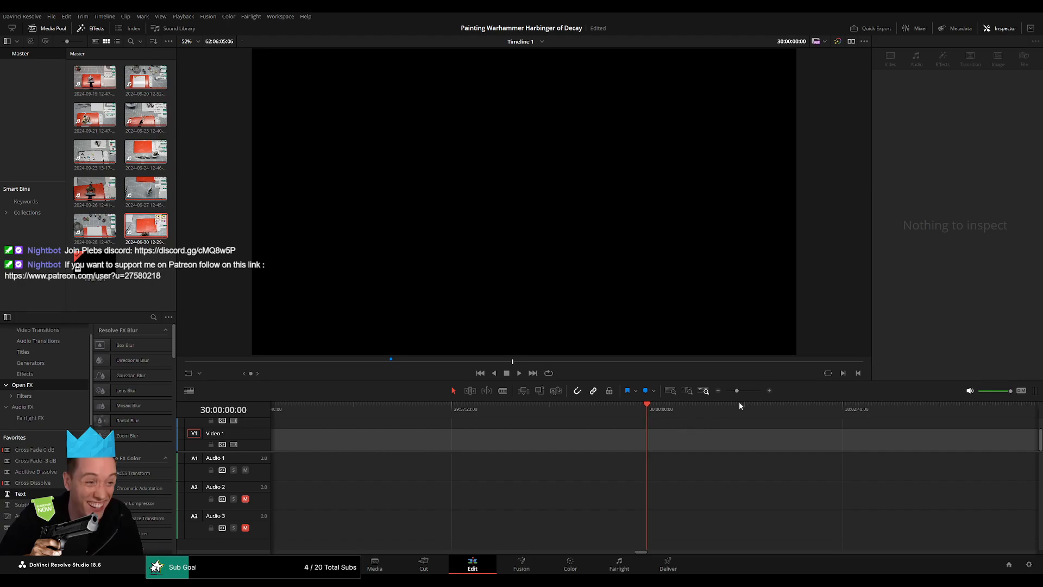
left_click_drag(736, 390, 711, 392)
left_click_drag(755, 441, 687, 442)
left_click(783, 437)
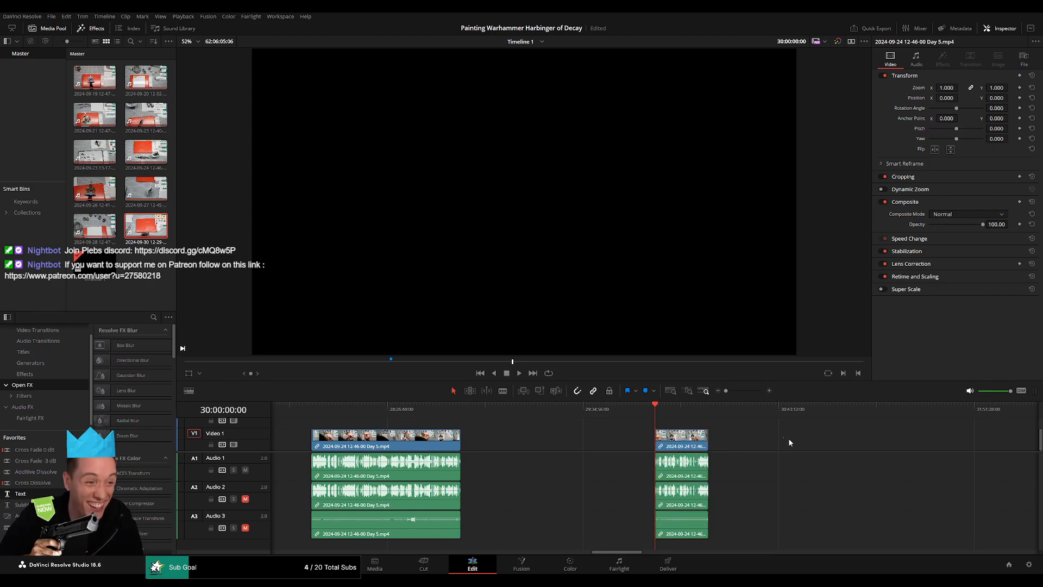
Bring the Day 6 video and audio clip back toward the last Day 5 segment and delete the remaining gap between them.
scroll(790, 443, "right", 6)
scroll(584, 430, "right", 6)
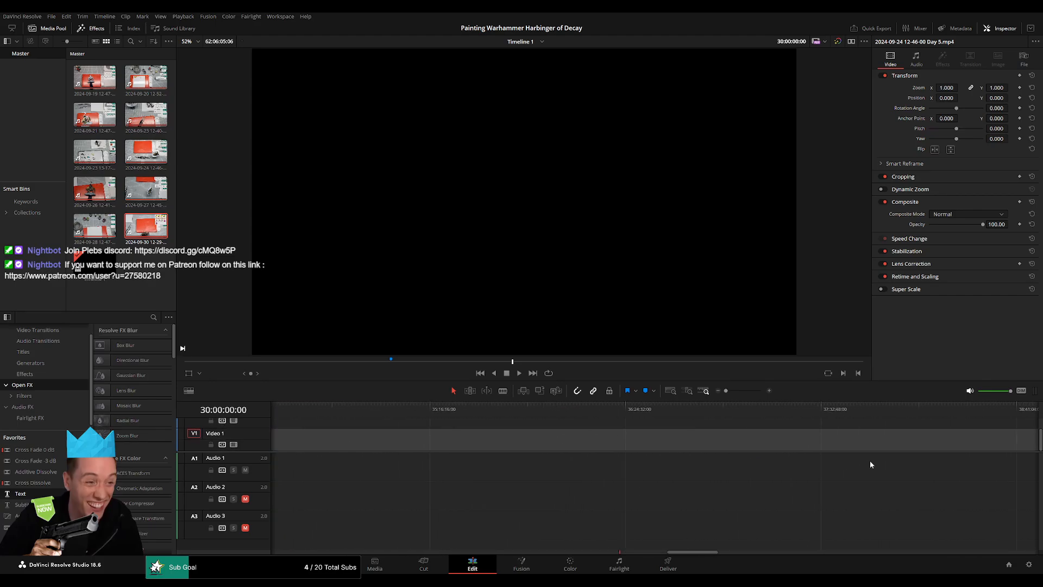
left_click_drag(935, 442, 488, 442)
scroll(804, 442, "left", 5)
left_click_drag(851, 449, 440, 451)
scroll(352, 451, "left", 5)
left_click_drag(851, 450, 519, 446)
scroll(628, 442, "left", 4)
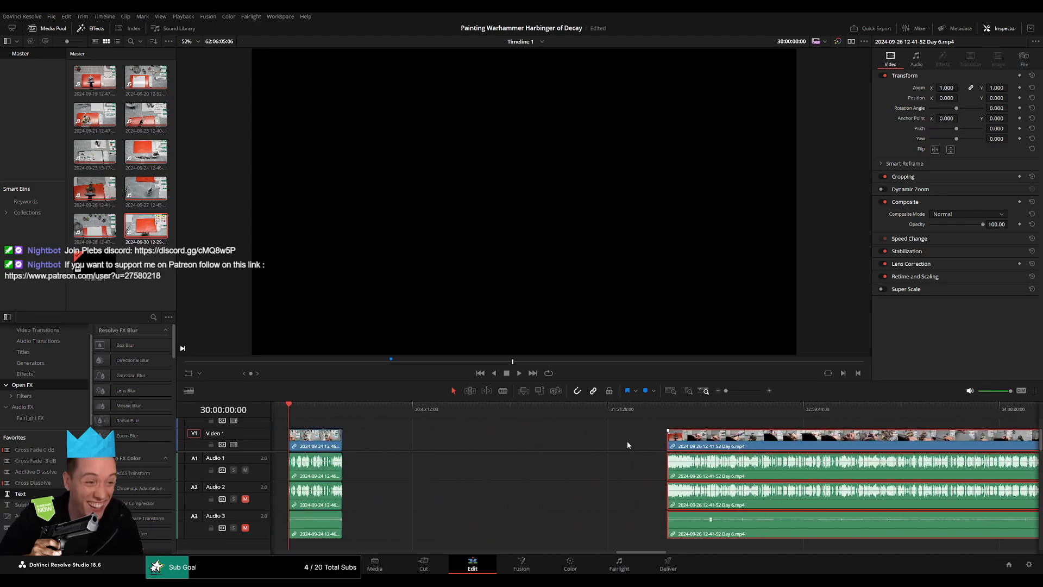
left_click(569, 448)
key("Delete")
Add cross-fade transitions at the join between the Day 5 and Day 6 clips on the video and all three audio tracks.
key("space")
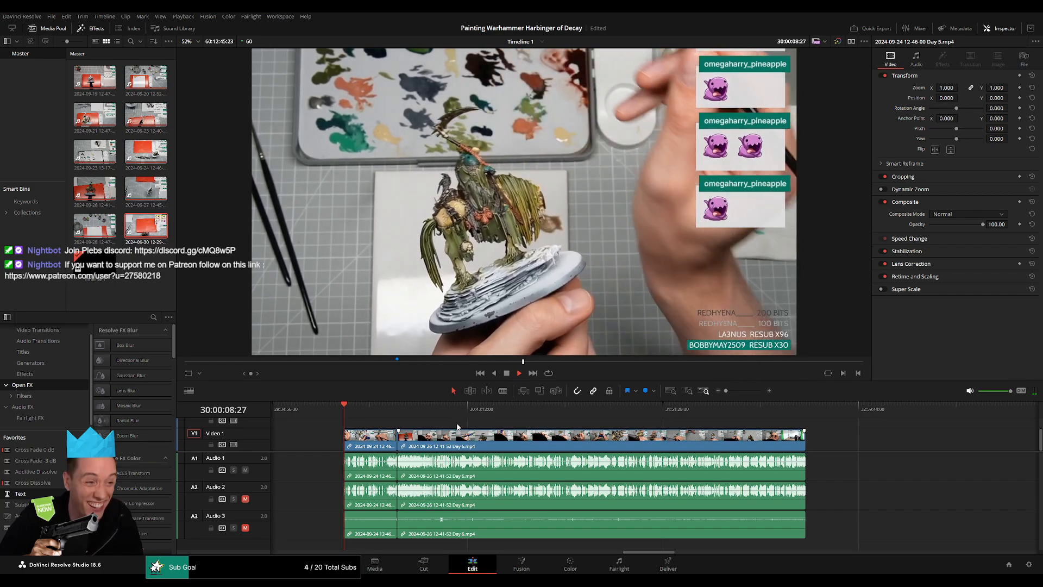
left_click_drag(346, 412, 387, 417)
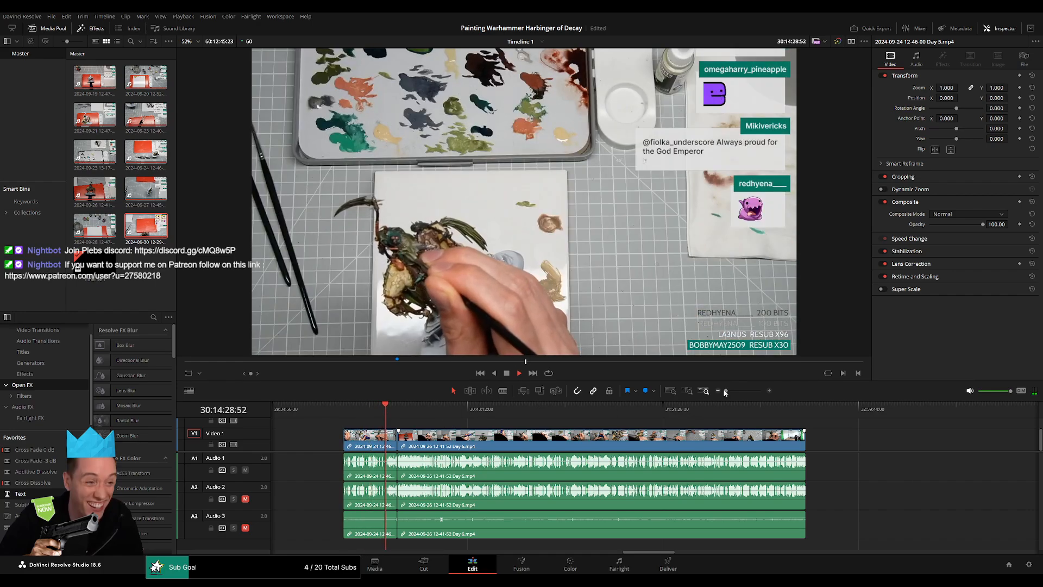
left_click_drag(726, 390, 750, 391)
left_click(752, 412)
left_click(544, 411)
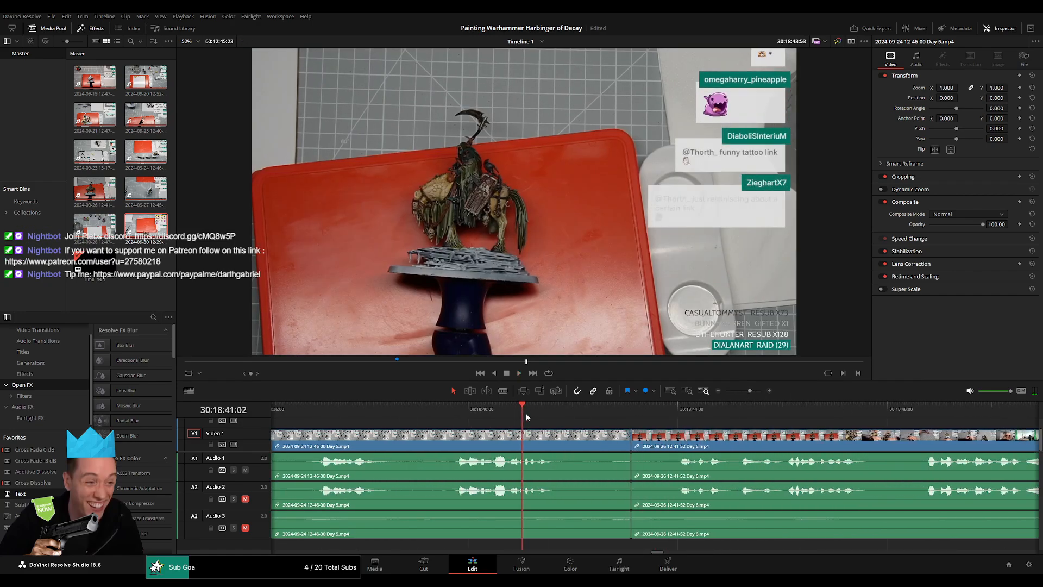
key("space")
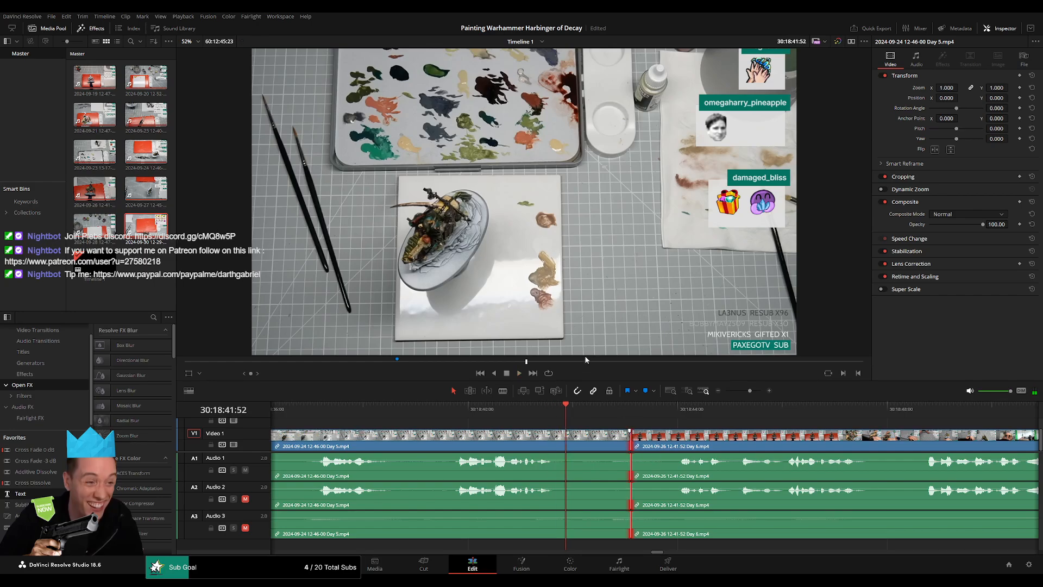
key("ctrl+t")
Play the end of Day 5 across the new transition into Day 6 to check the picture and speech.
left_click(307, 409)
key("space")
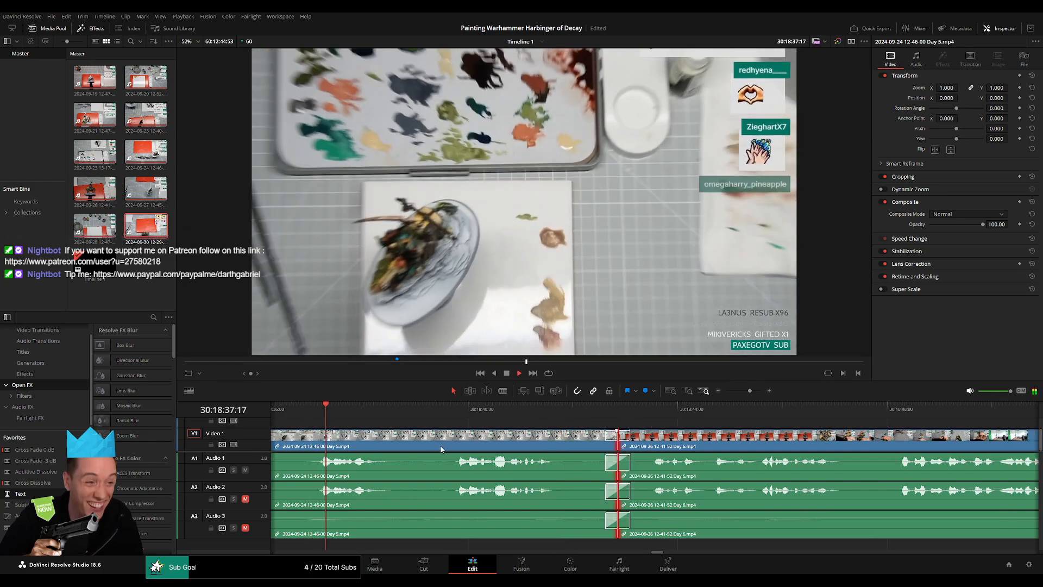
scroll(513, 426, "down", 2)
left_click(443, 410)
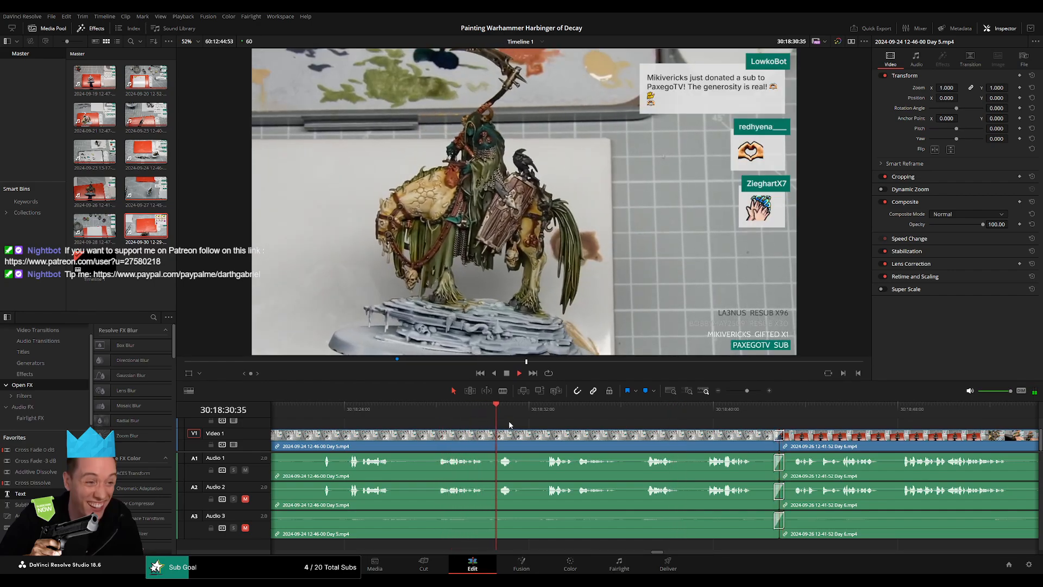
left_click(546, 414)
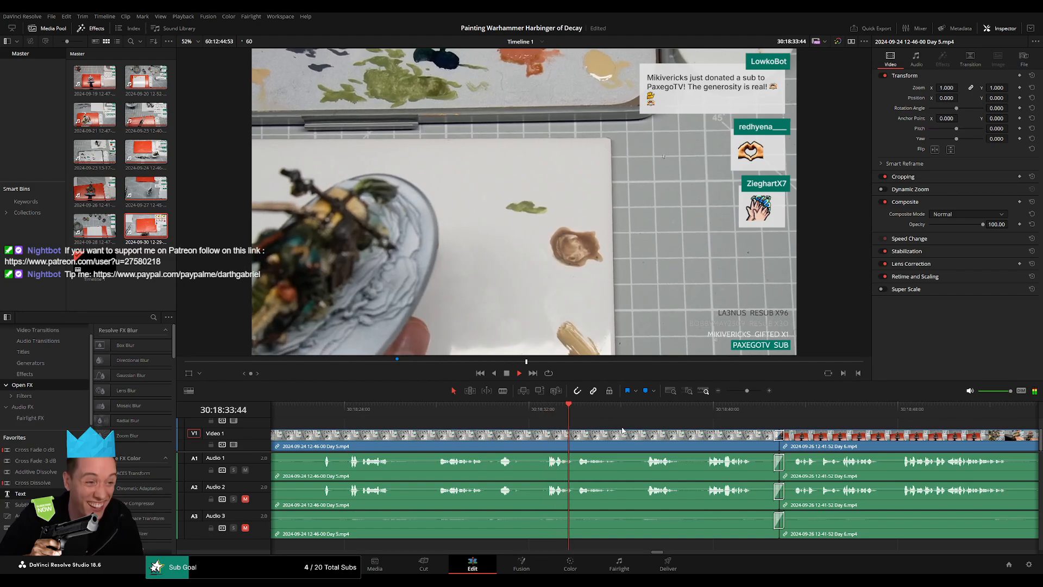
scroll(502, 426, "right", 2)
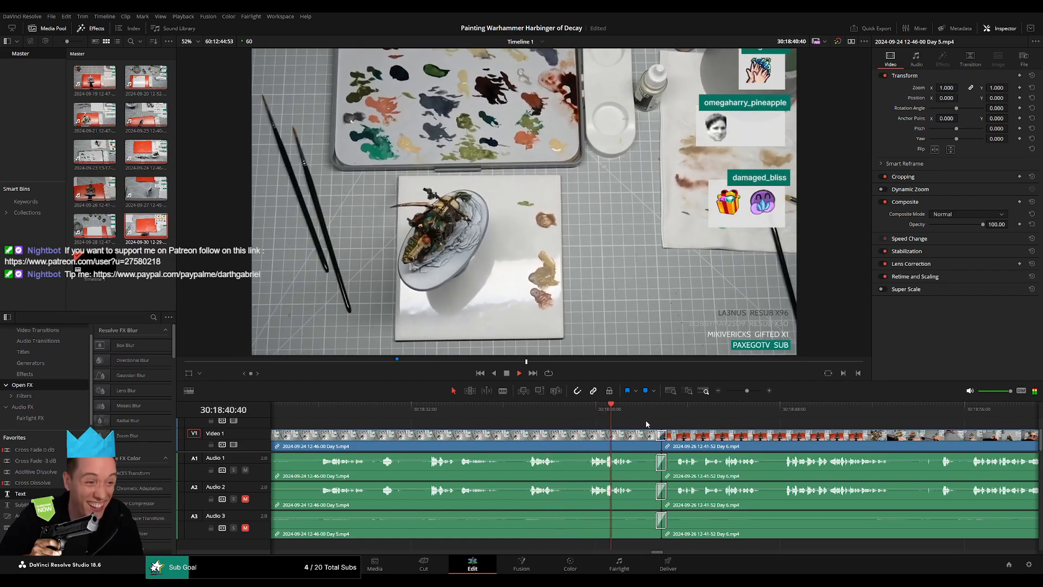
left_click_drag(745, 437, 601, 435)
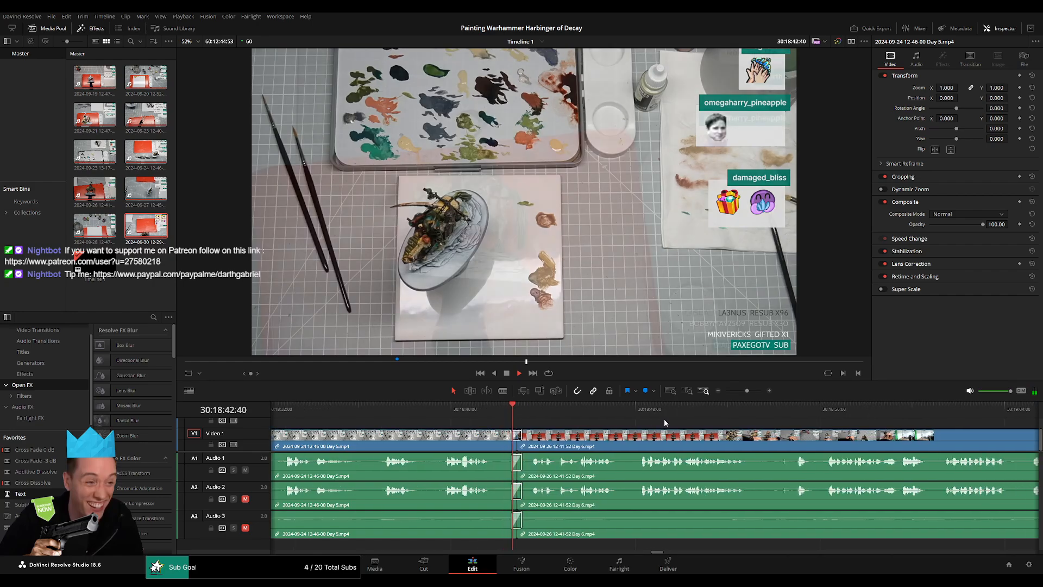
Skim the Day 6 clip around 30:51 to 30:52 and listen for a suitable pause in the speech.
left_click_drag(747, 391, 728, 390)
left_click_drag(482, 414, 646, 433)
scroll(650, 437, "up", 8)
key("space")
scroll(683, 437, "up", 1)
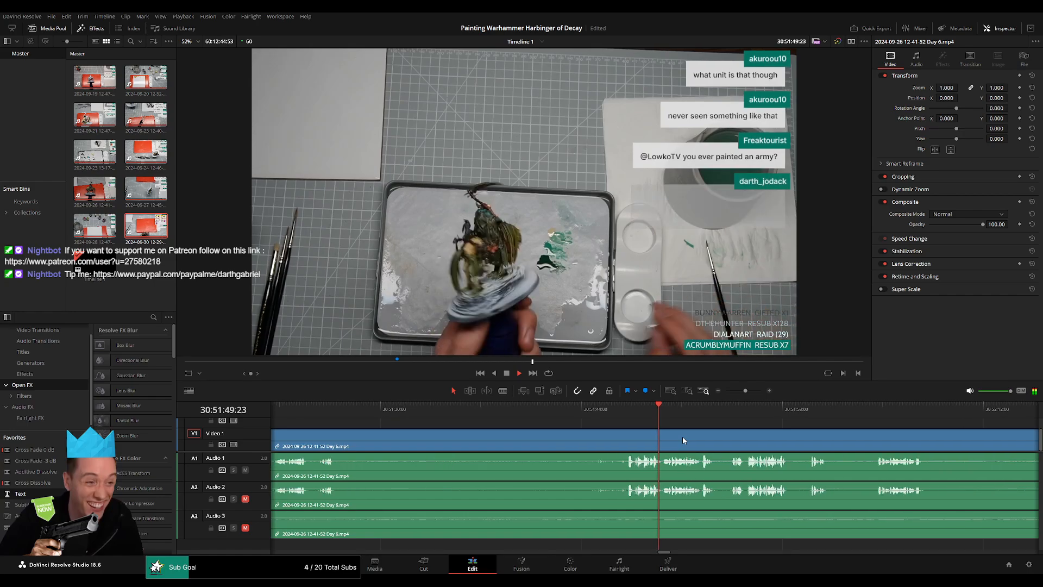
left_click(732, 412)
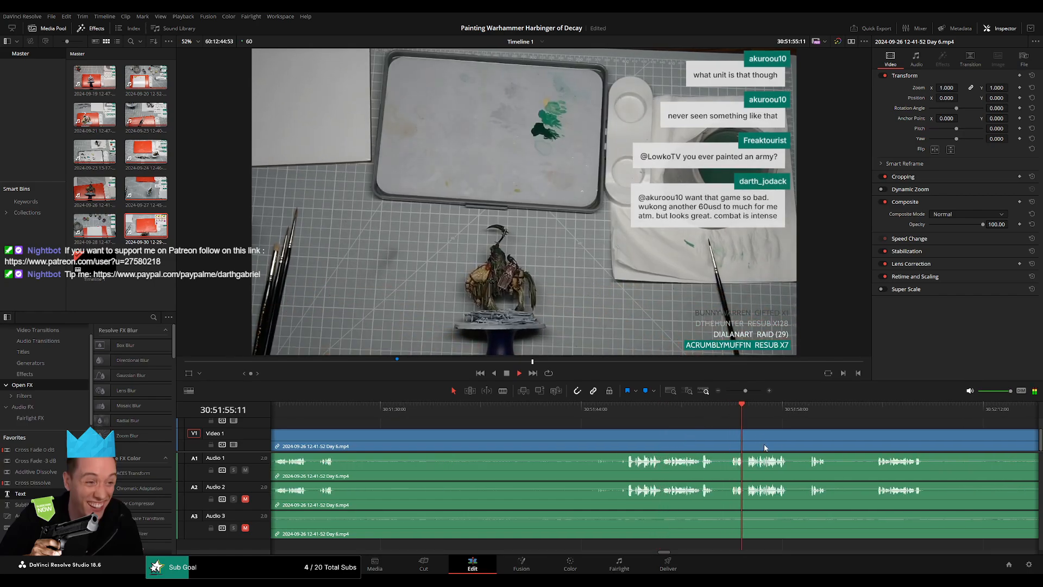
scroll(764, 445, "right", 3)
left_click(578, 414)
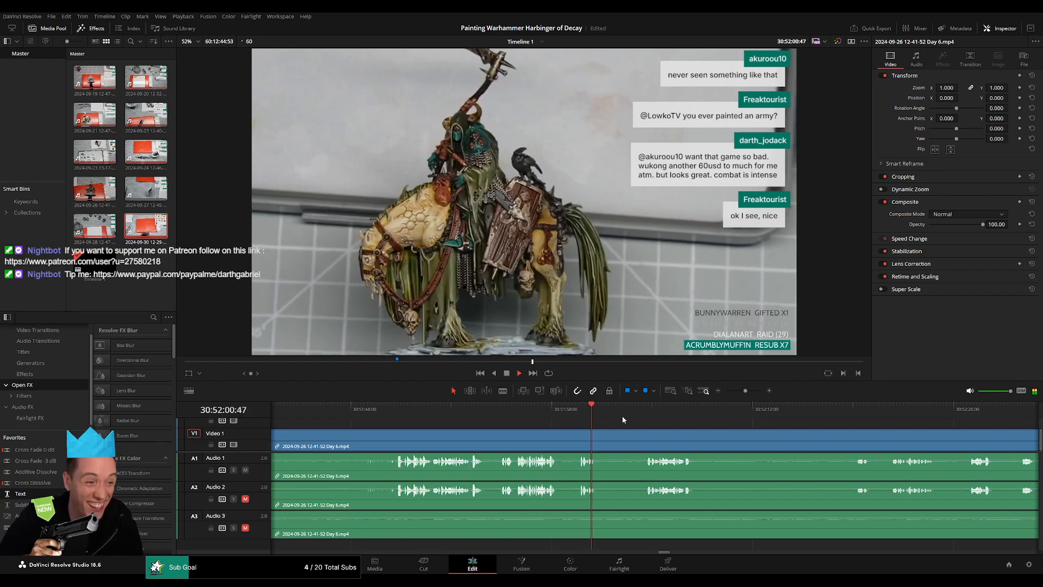
Cut the Day 6 clip at 30:52:04:00 and add fades of about one second on both sides, on video and all three audio tracks.
left_click(639, 413)
scroll(633, 430, "up", 2)
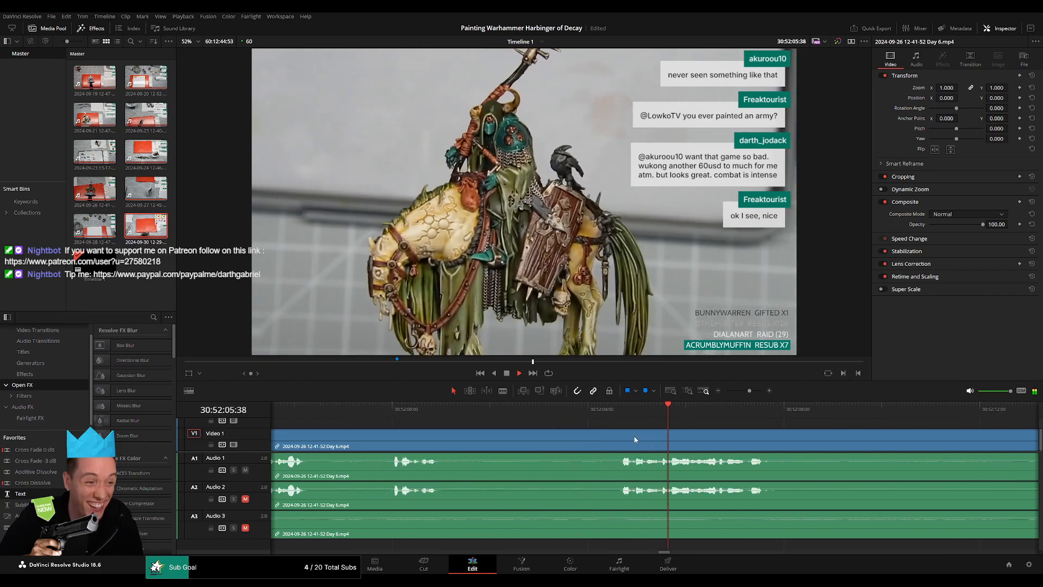
left_click_drag(624, 413, 639, 431)
key("ctrl+b")
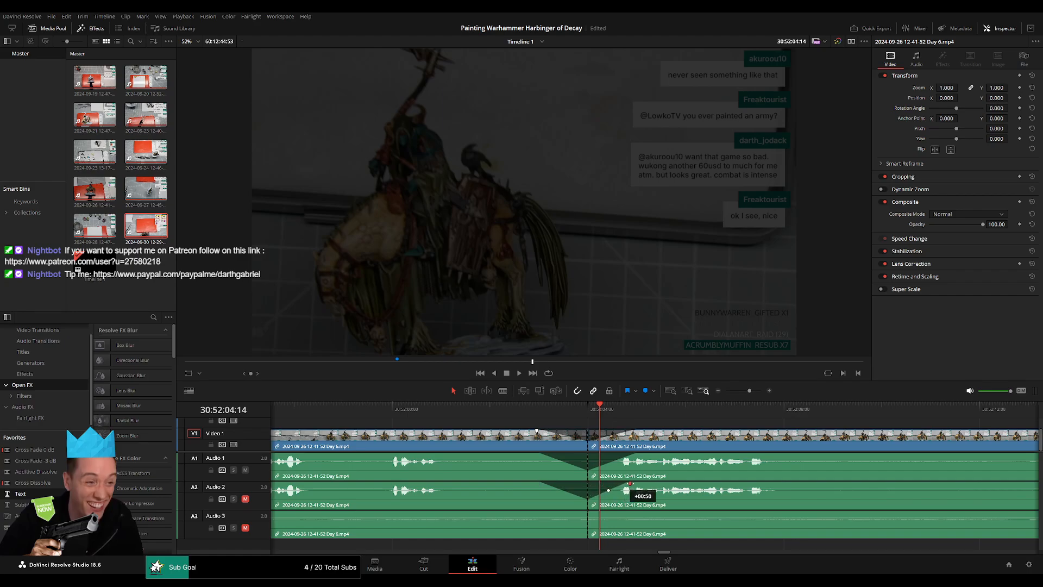
left_click_drag(638, 484, 636, 484)
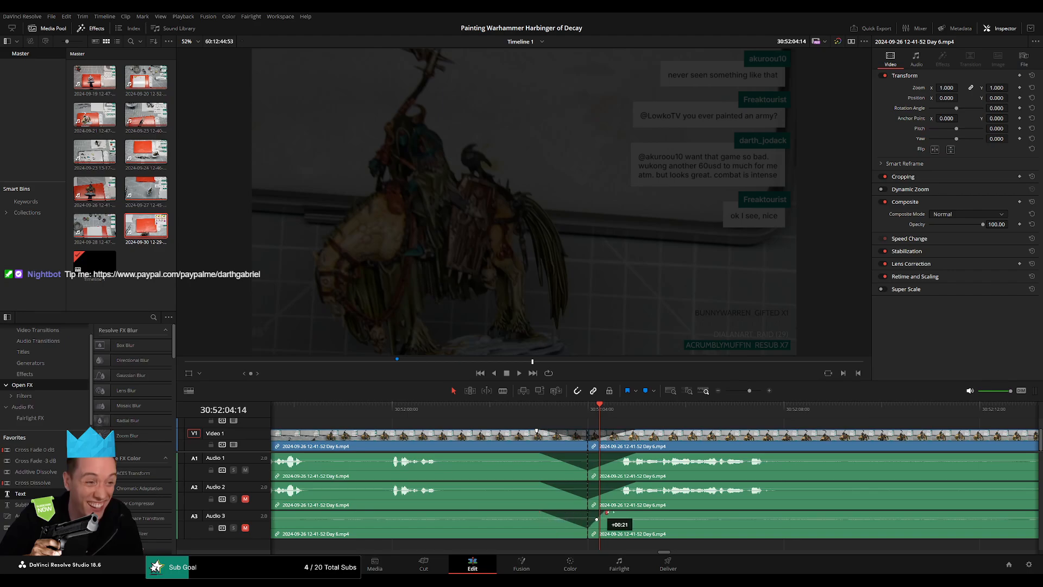
Play across the 30:52:04:00 cut to check the fades.
left_click(545, 408)
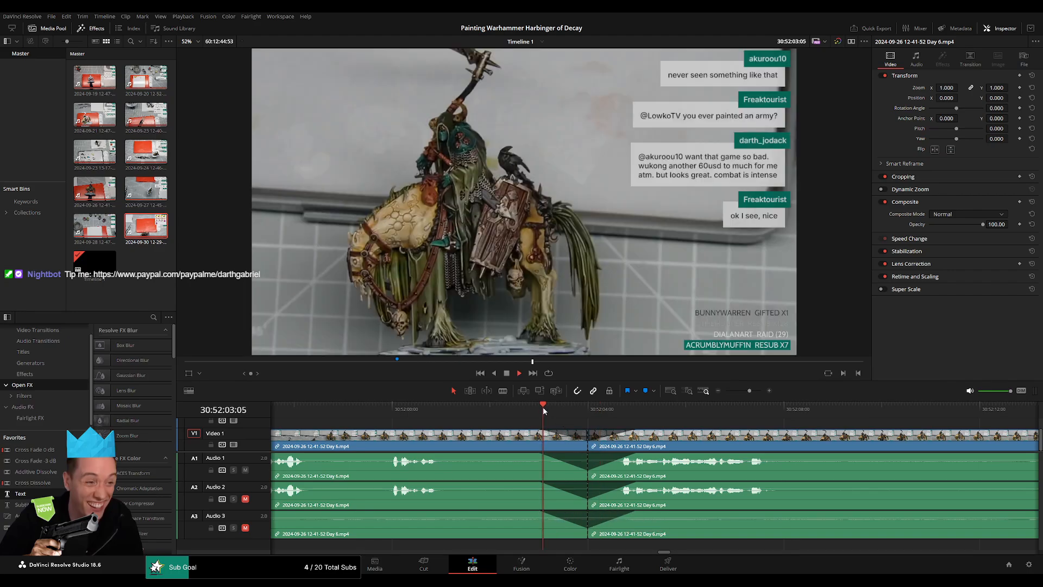
key("space")
key("space")
Move the Day 6 video and audio segment following the 30:52:04:00 cut forward on the timeline to open a gap.
left_click_drag(734, 391, 723, 392)
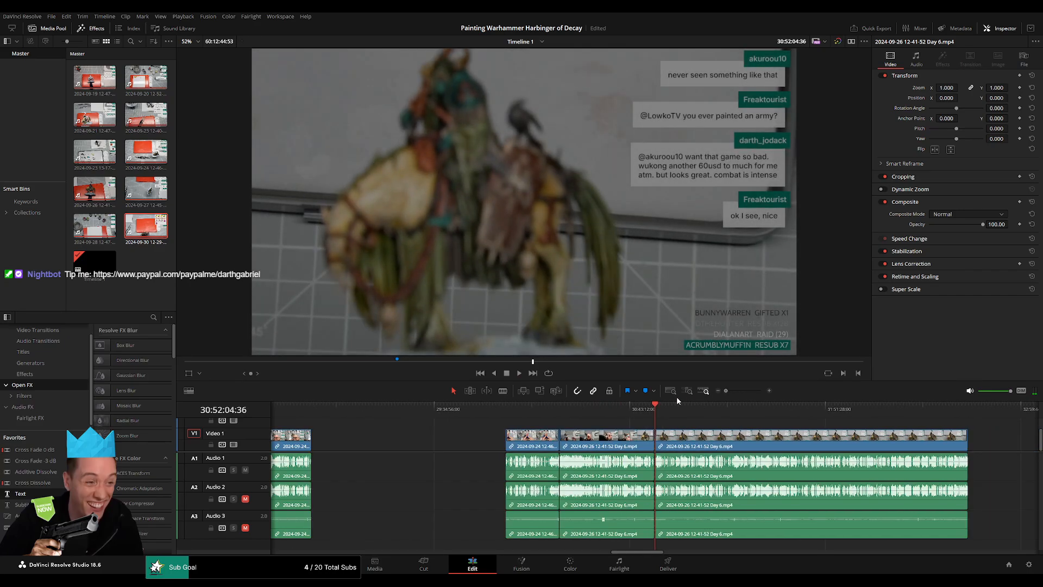
scroll(600, 429, "right", 3)
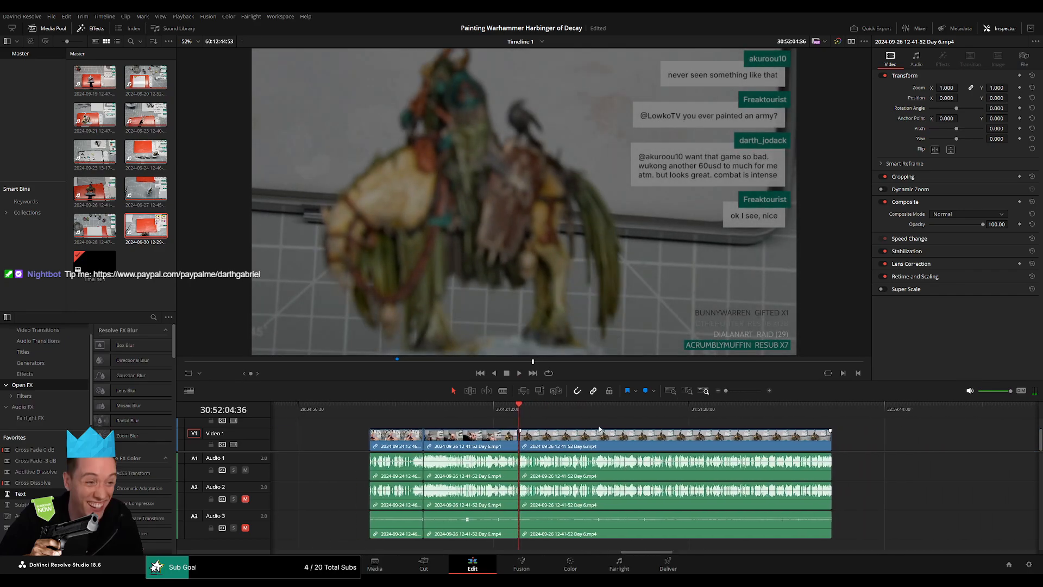
left_click(521, 410)
scroll(580, 449, "right", 5)
left_click_drag(448, 445, 760, 448)
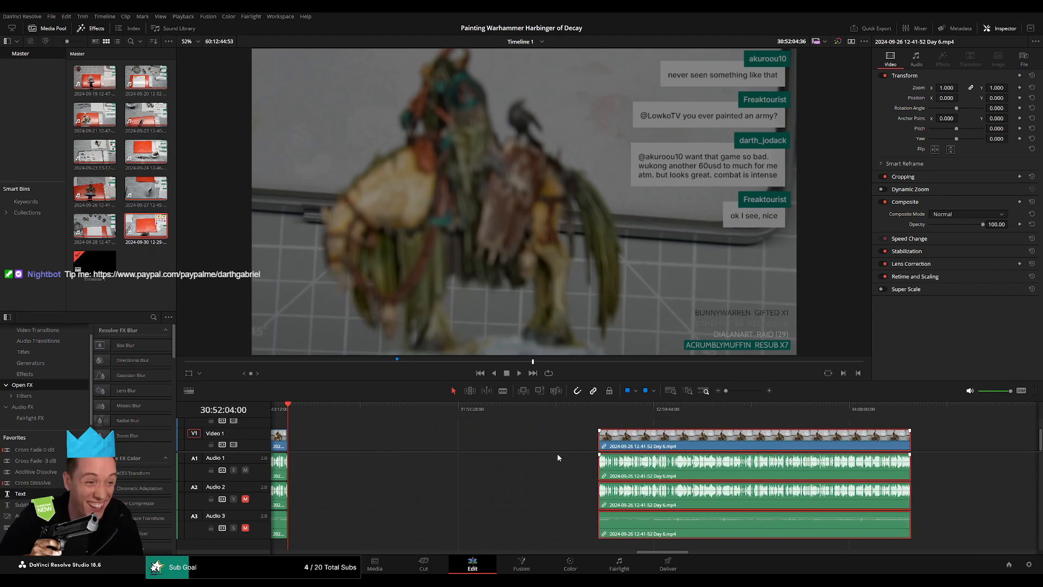
Move the separated Day 6 video and audio segment back so it starts at 32:00:00:00 on the timeline.
left_click(431, 445)
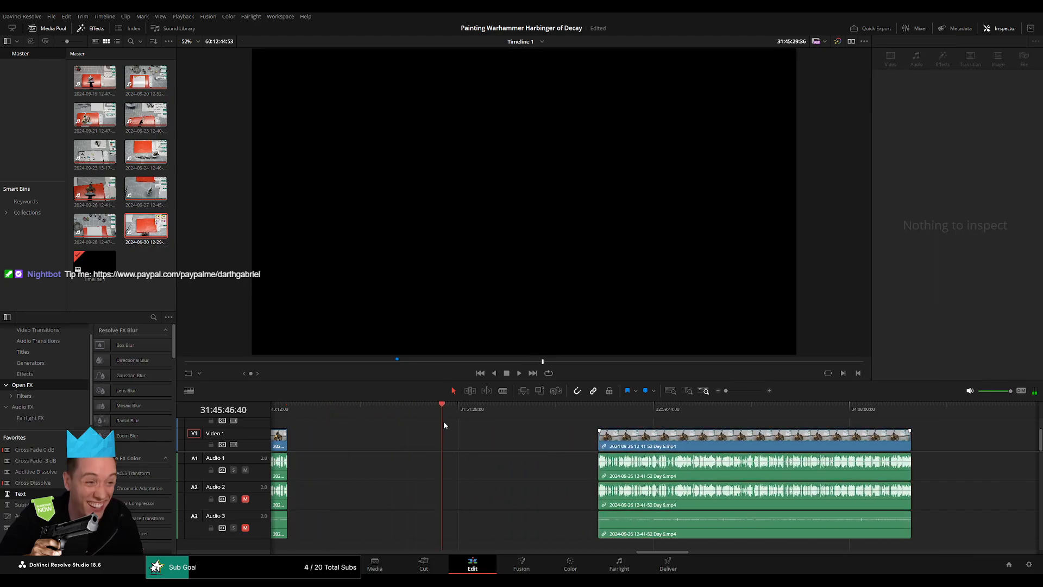
left_click_drag(479, 432, 482, 433)
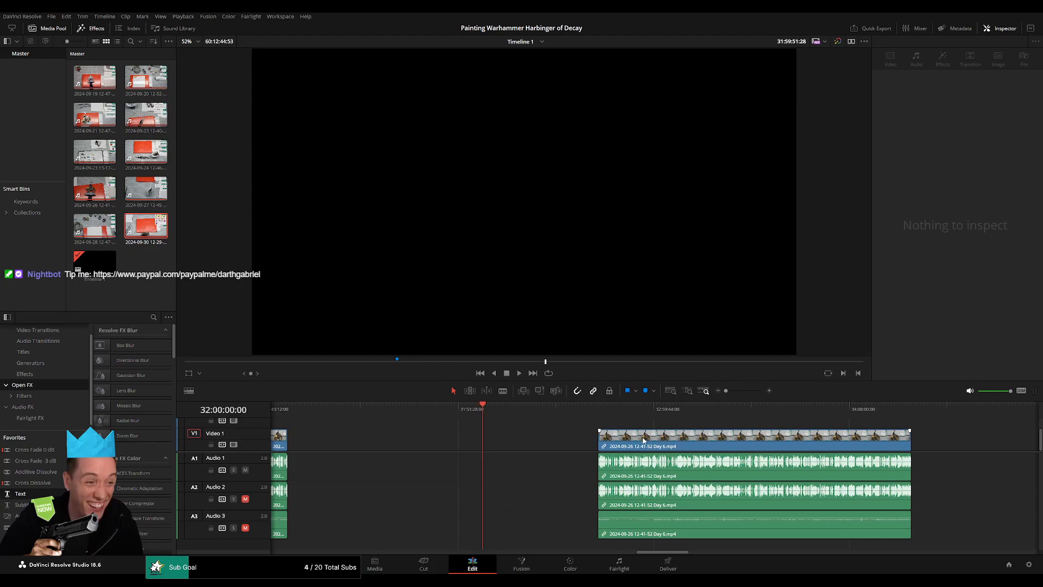
left_click_drag(642, 440, 527, 440)
key("space")
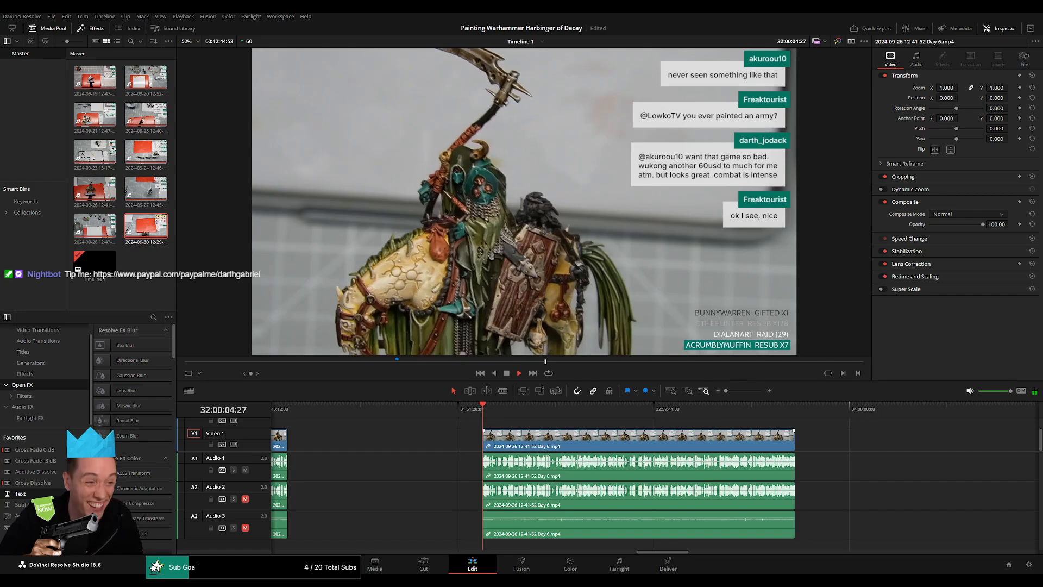
Skim the Day 6 clip around 32:52:00 and listen for a suitable pause in the speech.
left_click_drag(495, 418, 459, 417)
key("space")
scroll(476, 432, "up", 10)
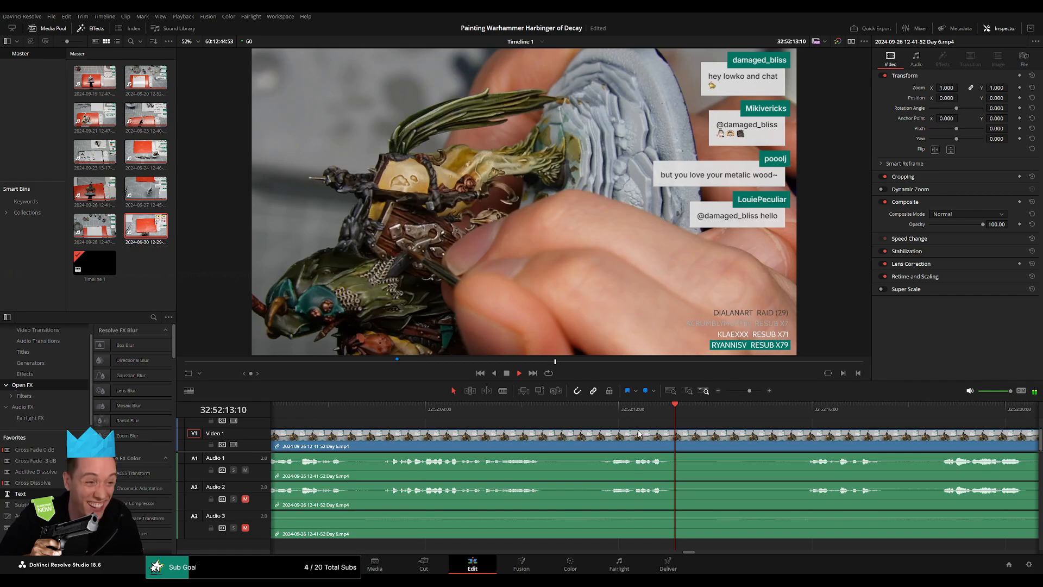
left_click(378, 410)
scroll(375, 439, "left", 3)
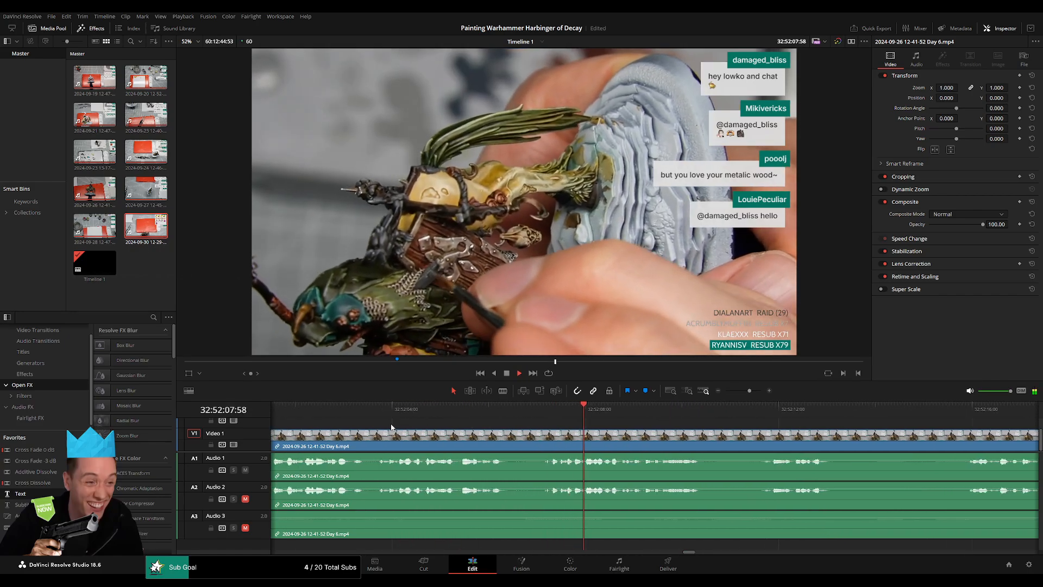
left_click(380, 411)
scroll(378, 431, "left", 3)
left_click(442, 415)
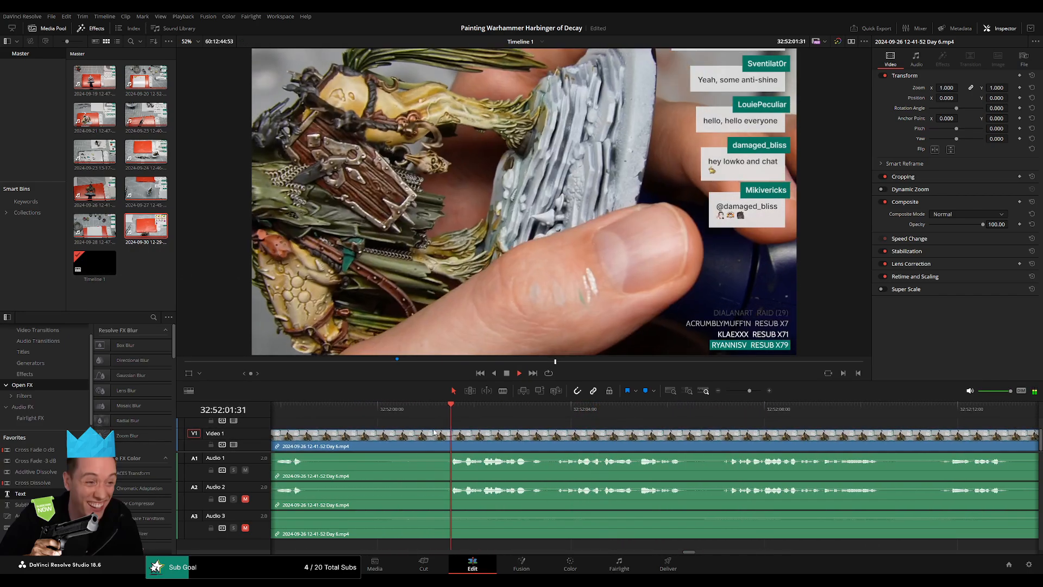
scroll(506, 441, "left", 2)
left_click(354, 414)
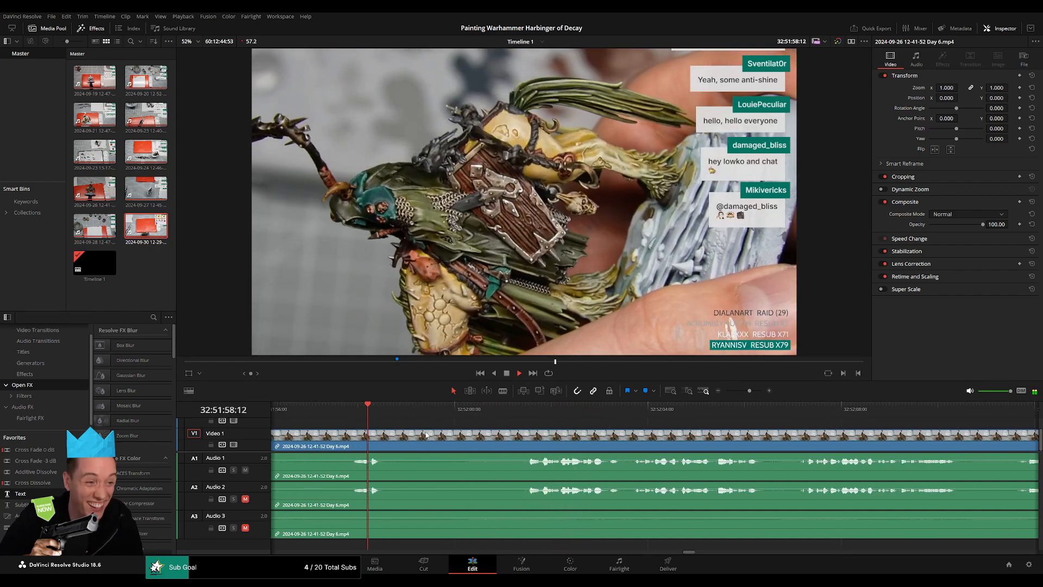
left_click(517, 416)
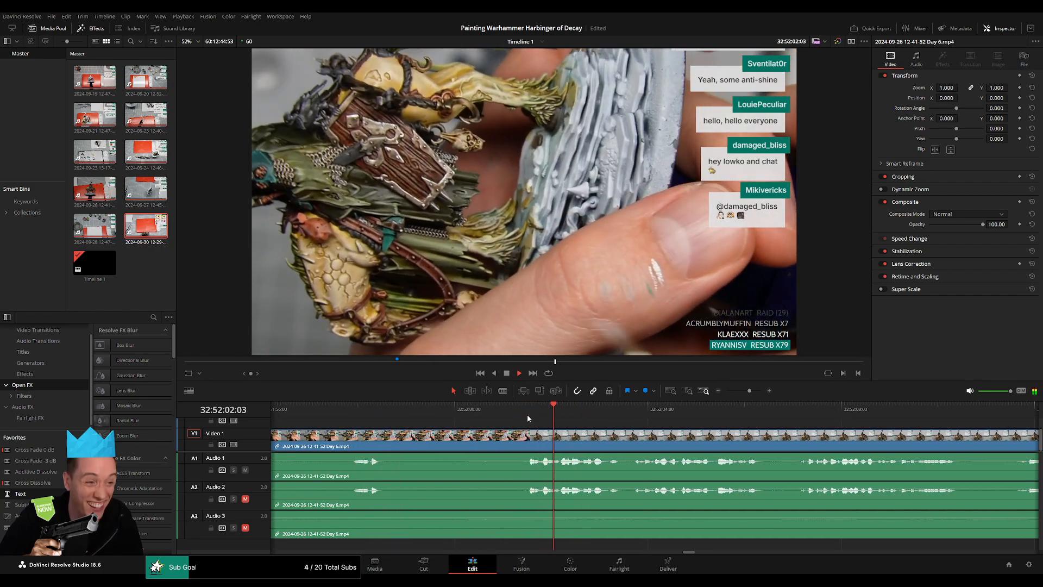
left_click(527, 416)
Cut the Day 6 clip at 32:52:00:00 and add video fades of about one second on both sides of the cut.
left_click_drag(528, 419, 455, 430)
key("b")
left_click(456, 439)
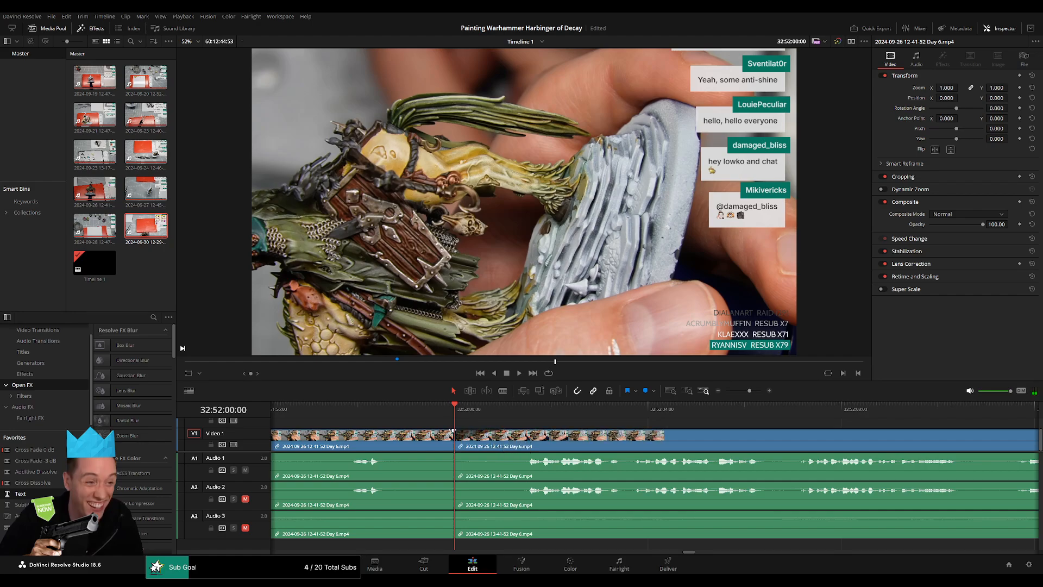
left_click_drag(452, 430, 406, 430)
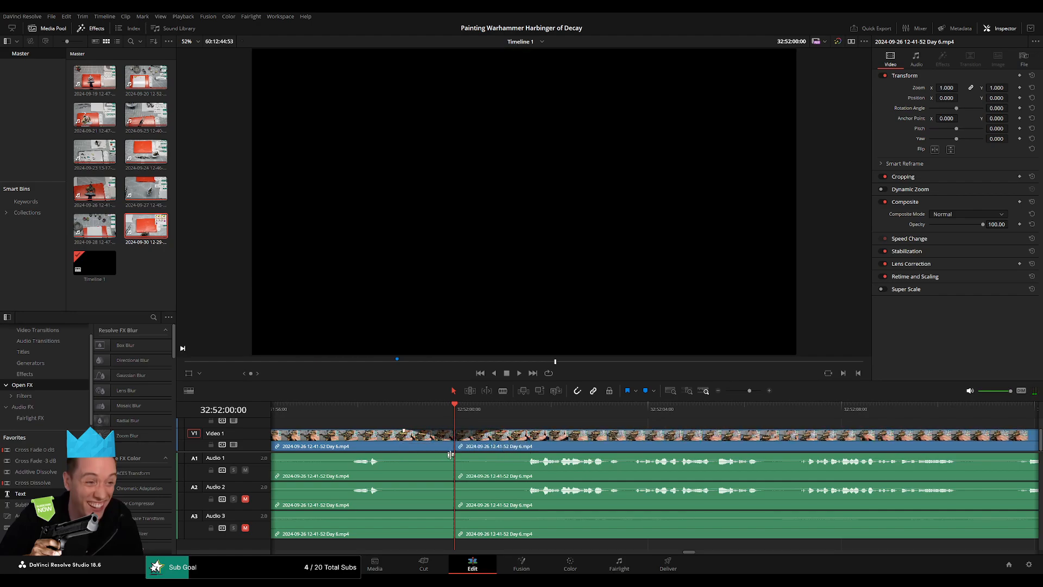
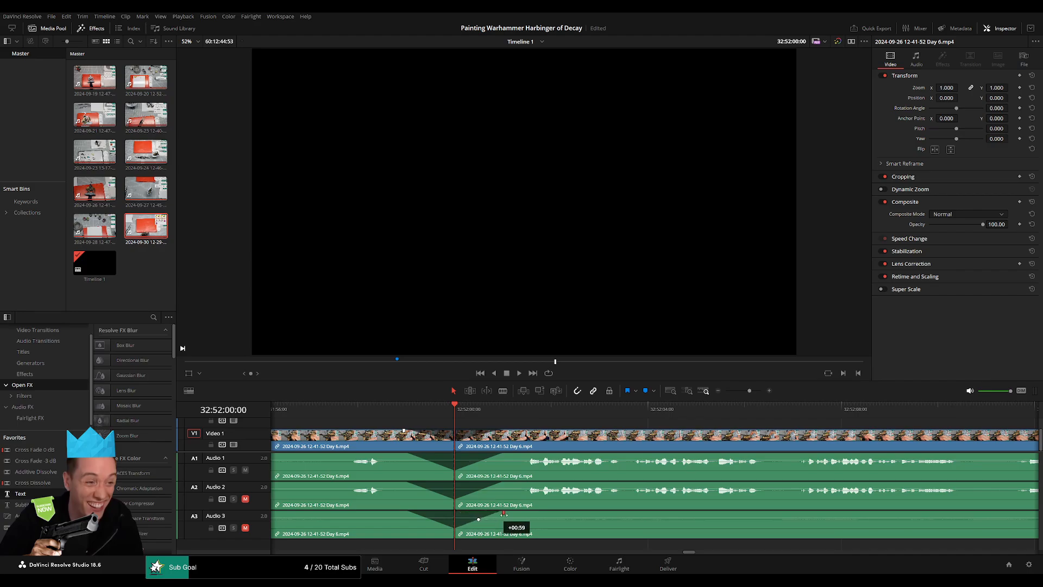
Move the Day 6 video and audio segment following the 32:52:00:00 cut forward on the timeline, past 34:00:00:00, to open a gap.
left_click_drag(744, 392, 725, 393)
left_click_drag(628, 433, 436, 434)
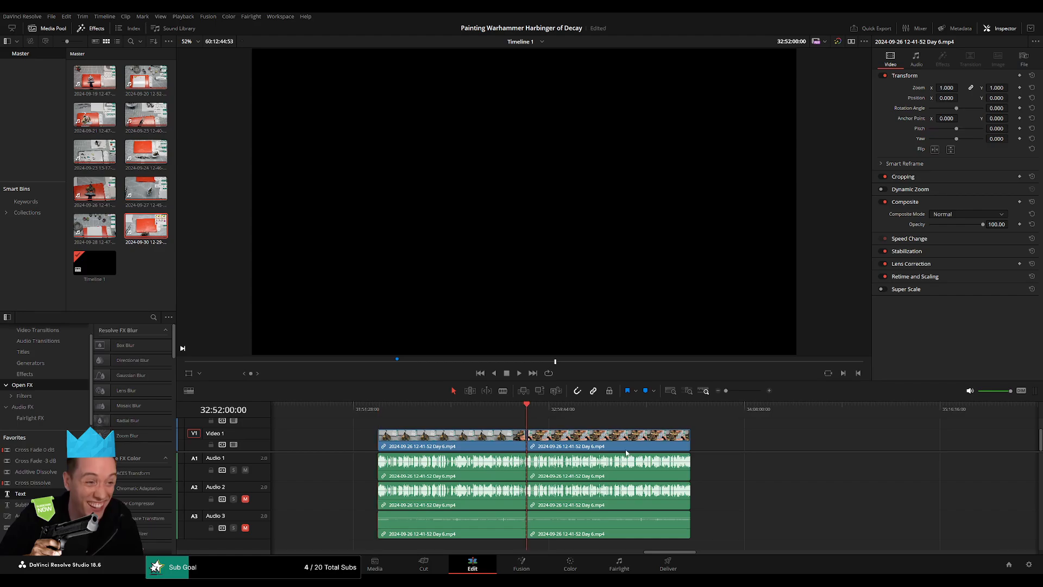
left_click_drag(626, 453, 683, 451)
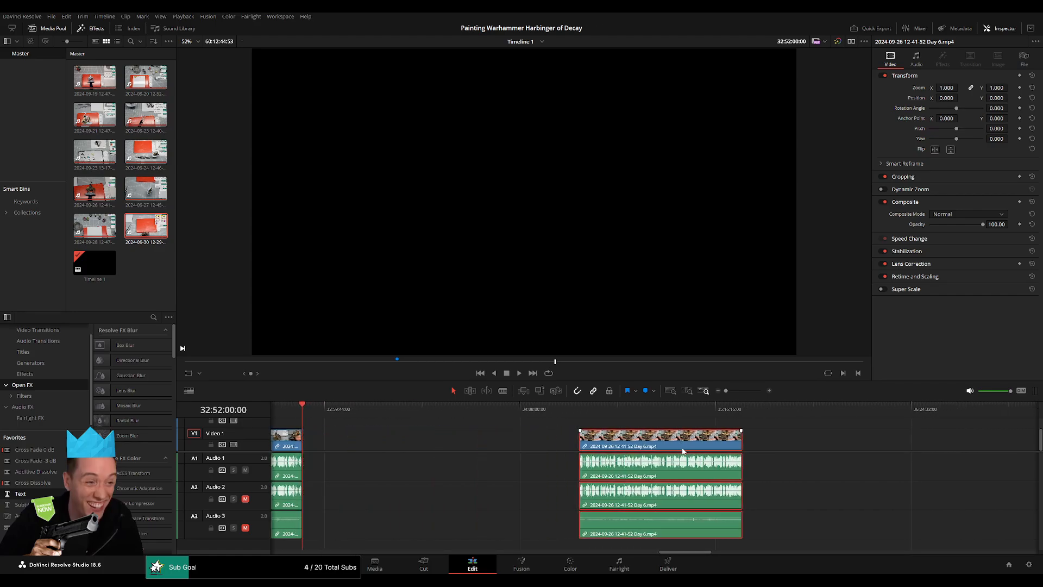
Move the separated Day 6 segment back so its video and audio start at 34:00:00:00 on the timeline.
left_click(452, 442)
left_click_drag(320, 414, 434, 432)
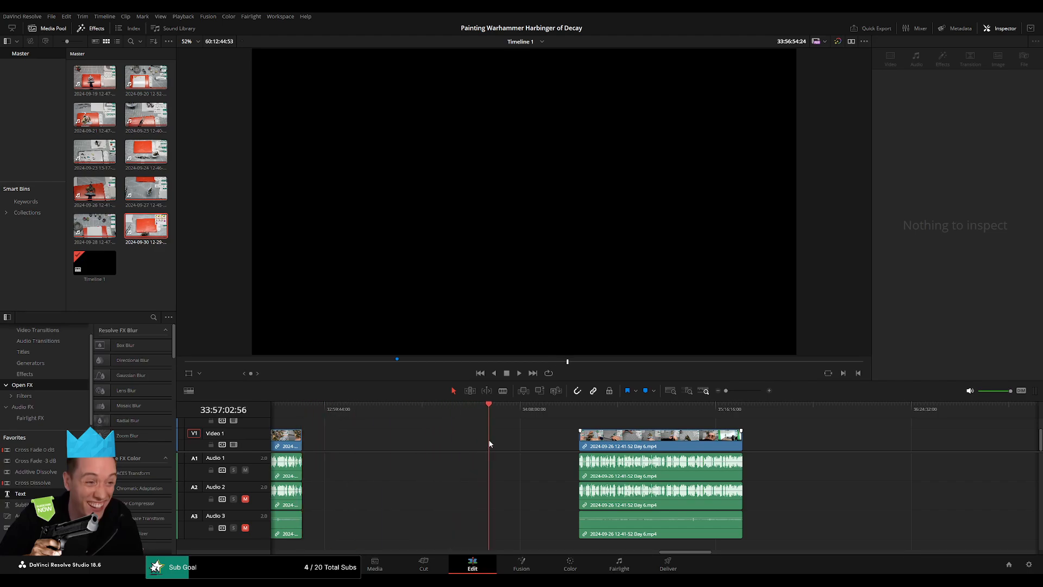
left_click_drag(495, 444, 497, 444)
scroll(560, 441, "up", 5)
left_click_drag(655, 413, 654, 413)
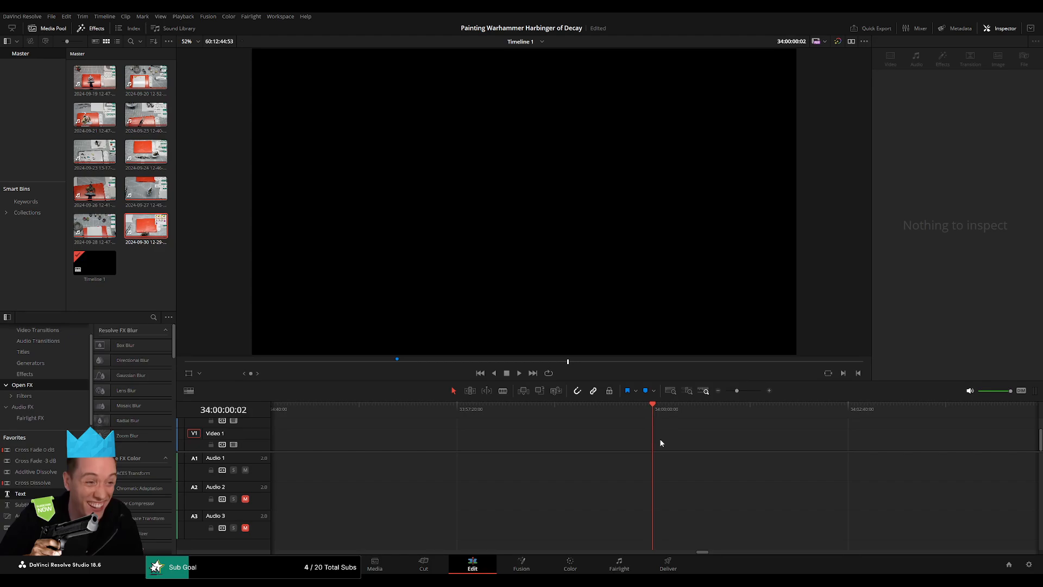
left_click(716, 391)
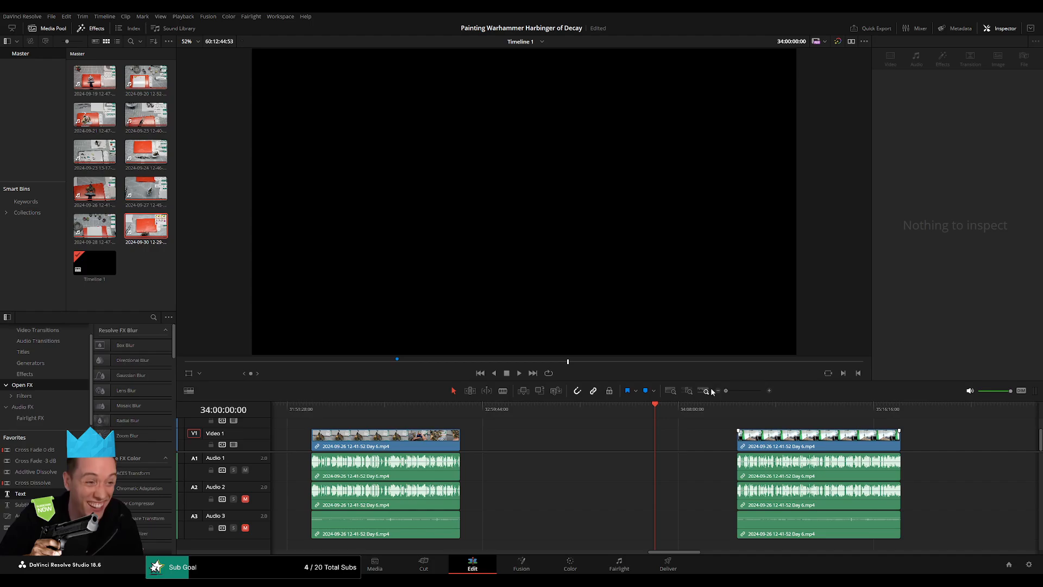
left_click_drag(777, 442, 720, 433)
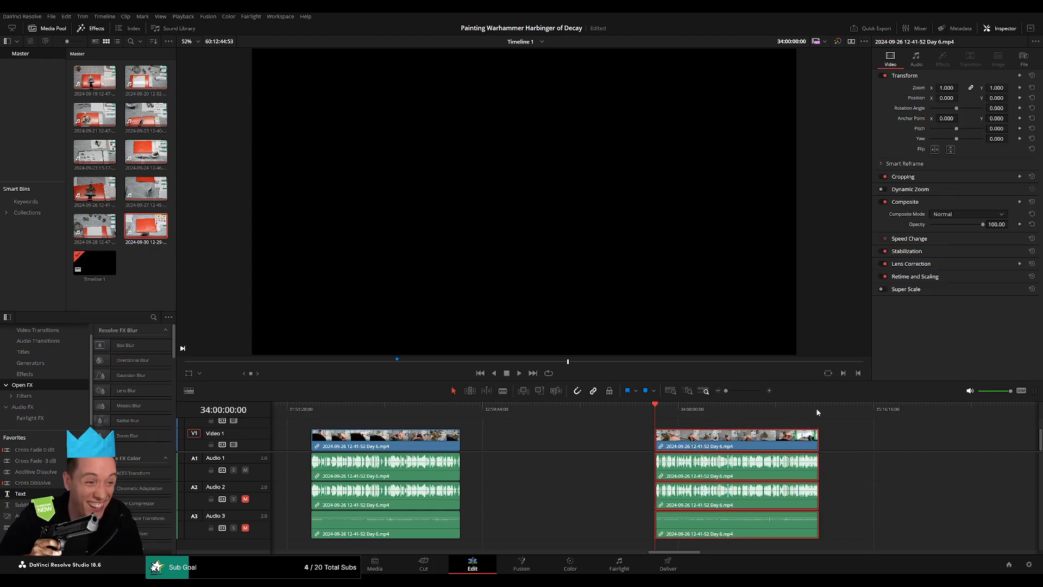
Play the start of the Day 6 segment at 34:00:00:00, and skim ahead to around 34:47.
key("space")
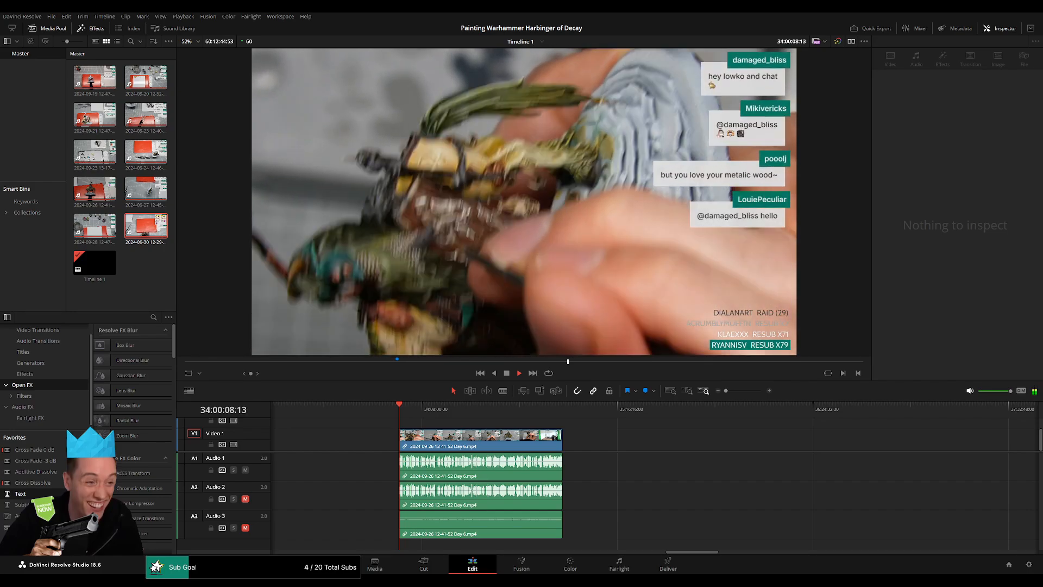
scroll(391, 424, "right", 3)
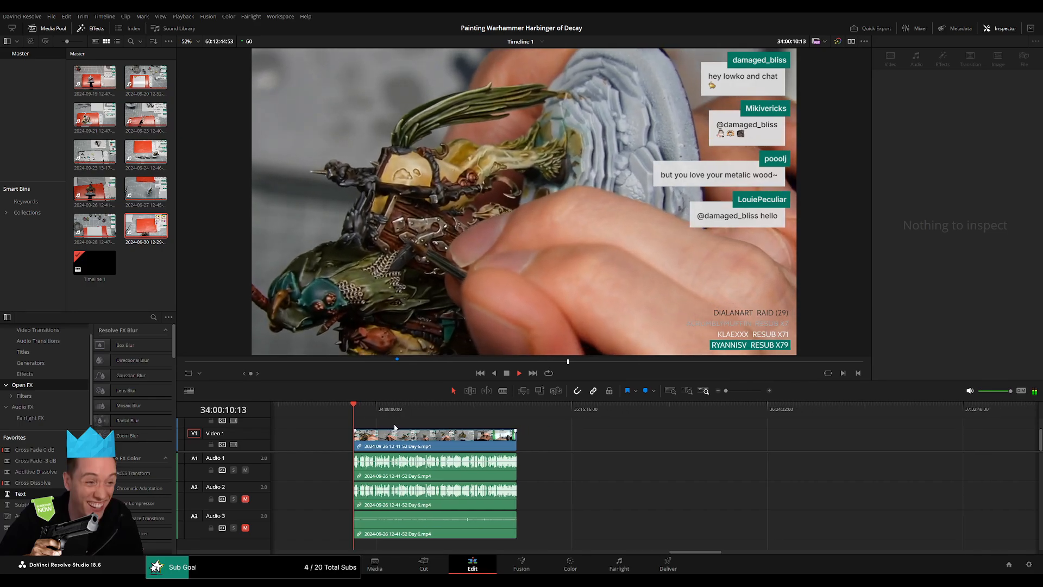
left_click_drag(343, 411, 474, 426)
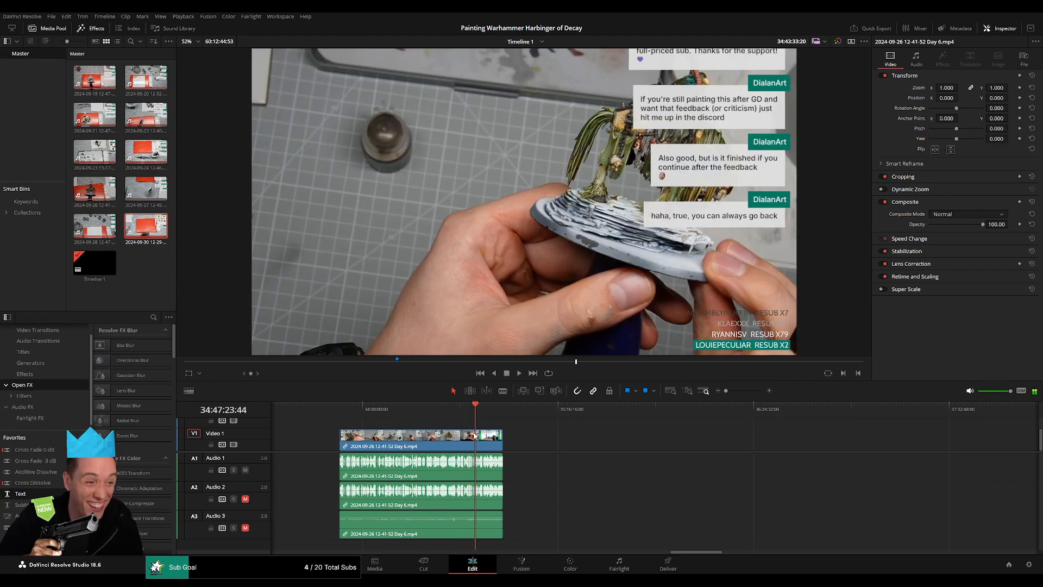
key("space")
scroll(473, 436, "up", 3)
scroll(483, 447, "down", 2)
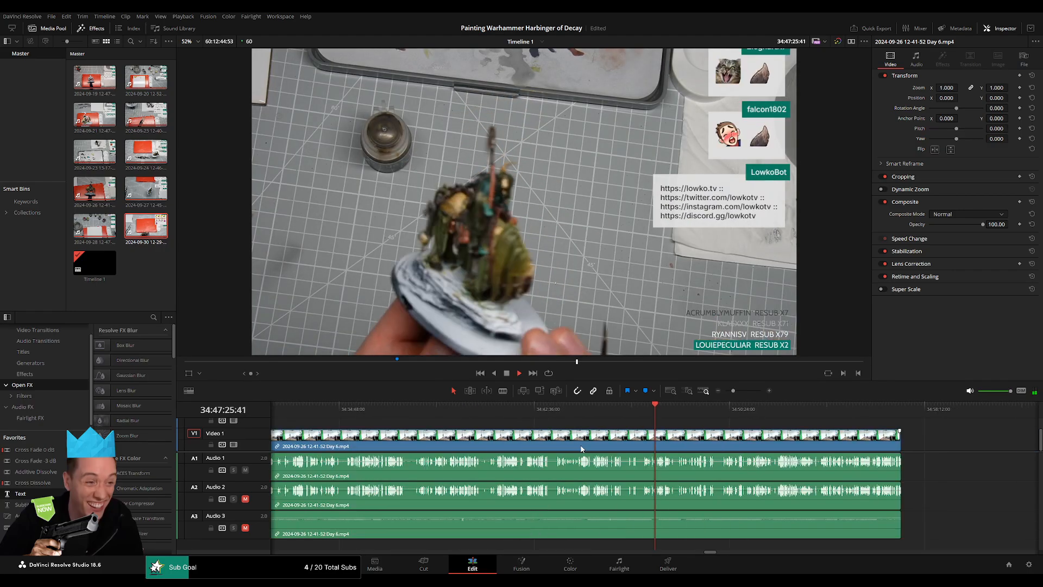
scroll(544, 449, "up", 3)
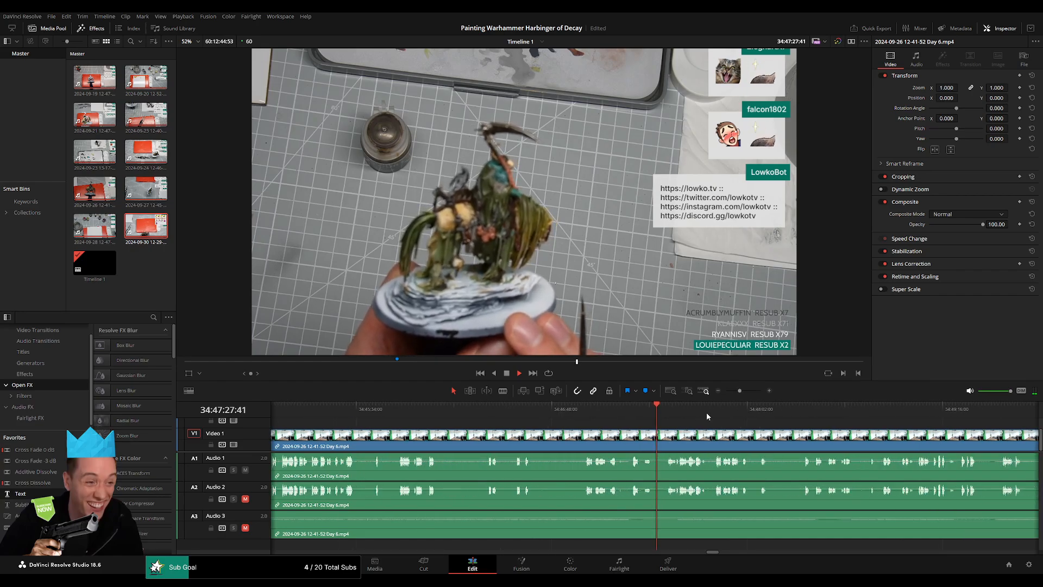
Skim the Day 6 segment between 34:49 and 34:52:30 and listen for a suitable pause in the speech.
left_click_drag(803, 417, 813, 421)
scroll(562, 428, "right", 5)
left_click(729, 419)
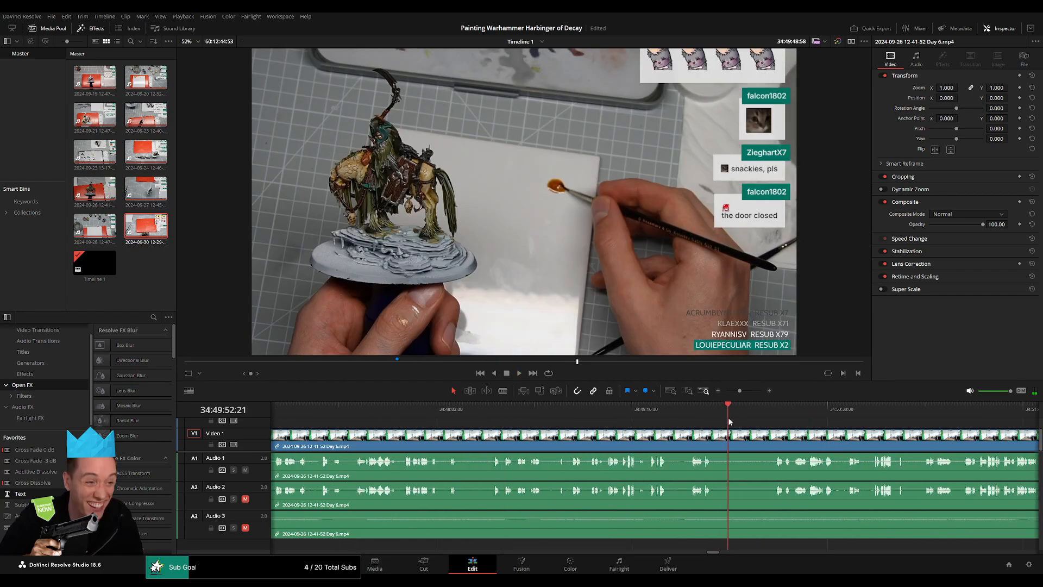
scroll(652, 421, "right", 4)
left_click(664, 418)
scroll(847, 443, "right", 5)
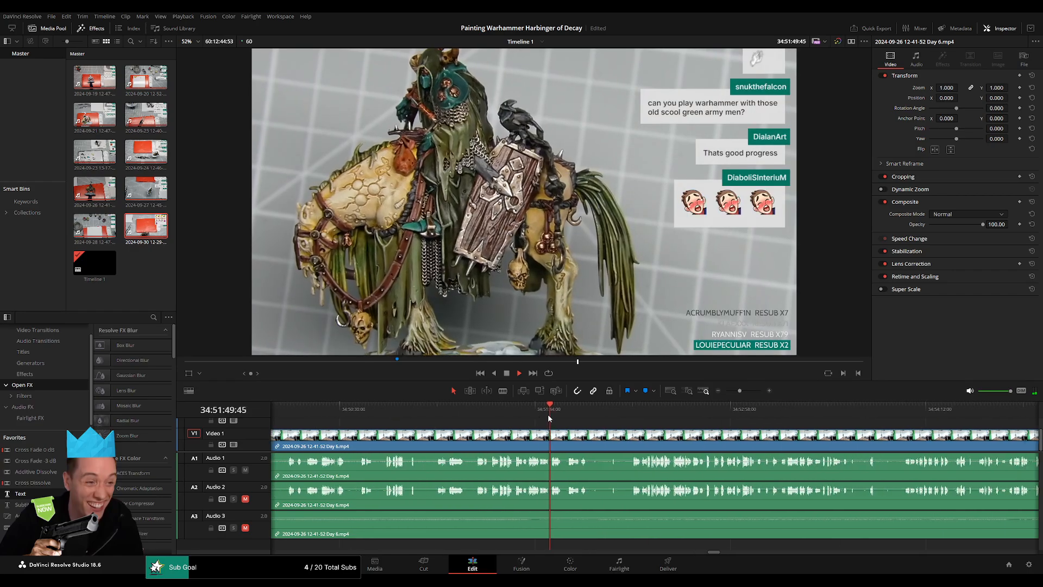
scroll(564, 419, "up", 3)
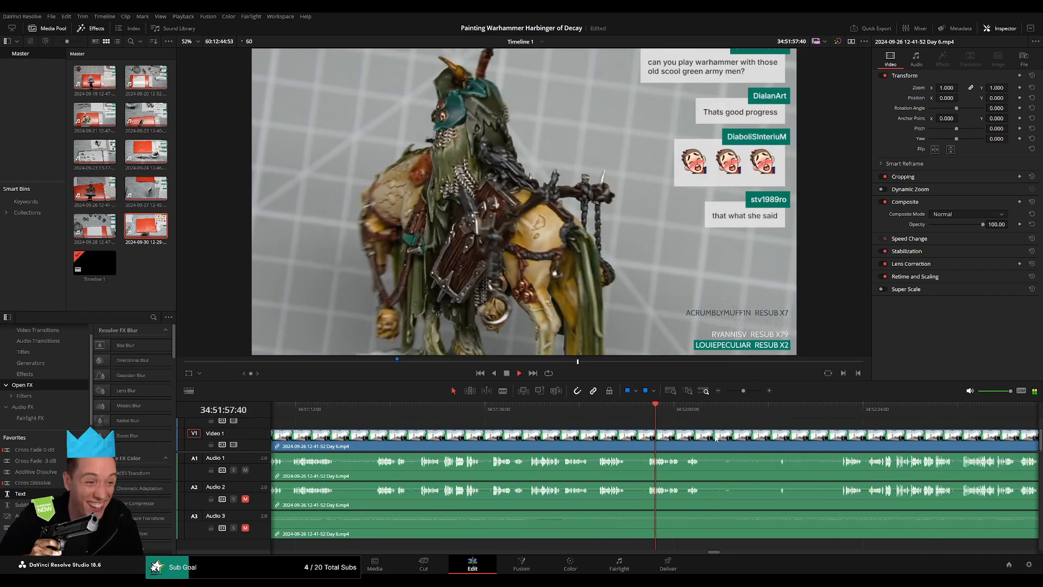
left_click(685, 417)
scroll(706, 429, "up", 1)
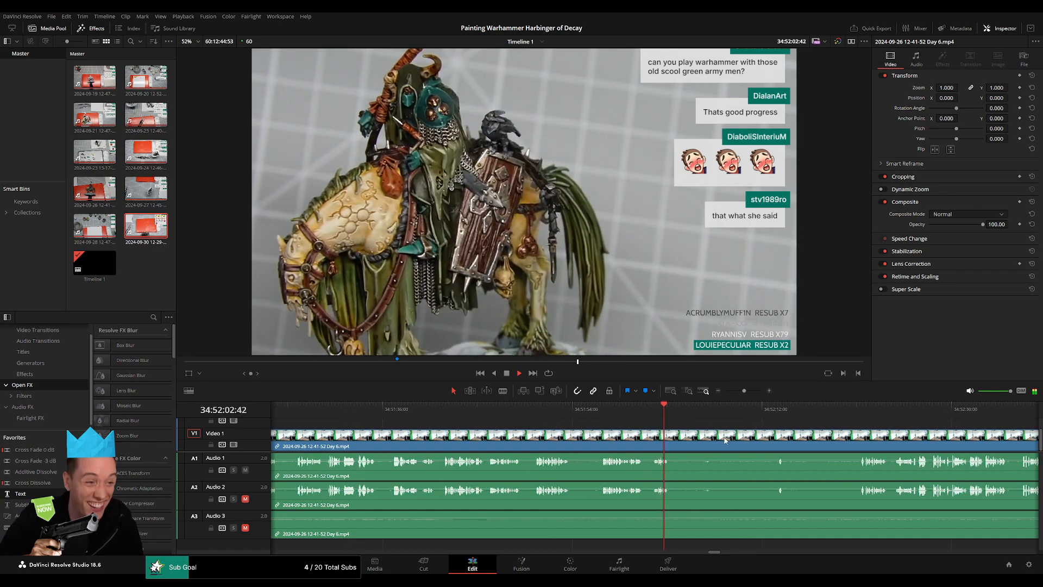
scroll(576, 426, "right", 3)
left_click(608, 414)
scroll(651, 418, "up", 2)
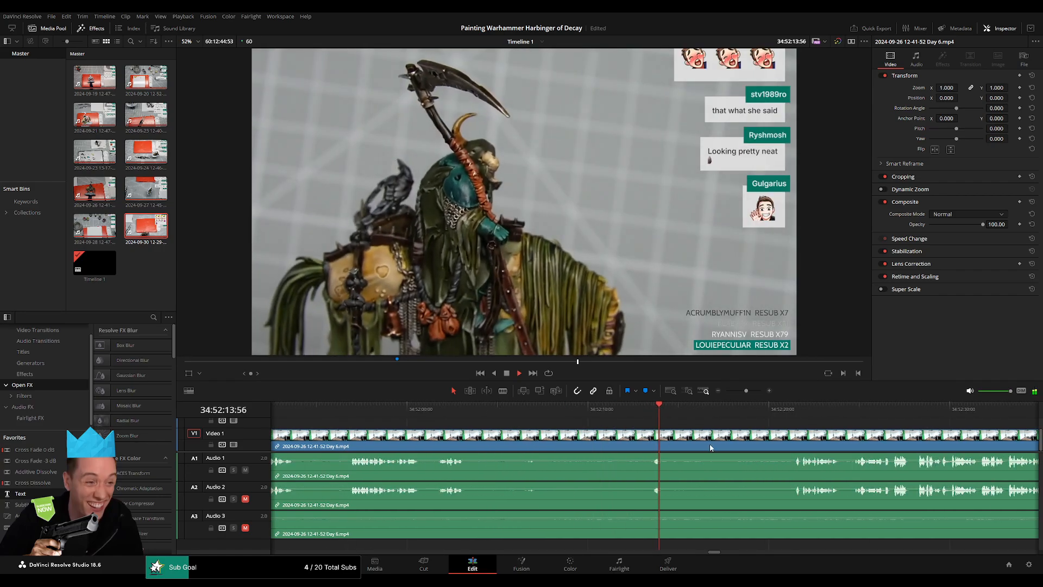
left_click(783, 418)
scroll(652, 419, "right", 4)
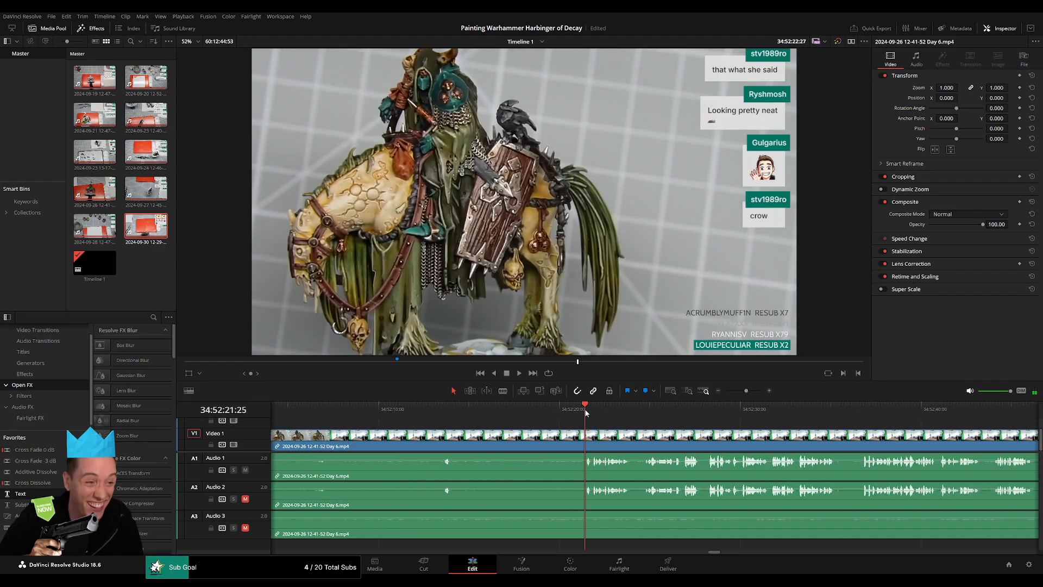
Cut the Day 6 clip at 34:52:20:30 and add video and audio fades of about one second on both sides of the cut.
left_click_drag(586, 413, 578, 414)
left_click_drag(572, 416, 575, 431)
key("b")
left_click(570, 436)
key("a")
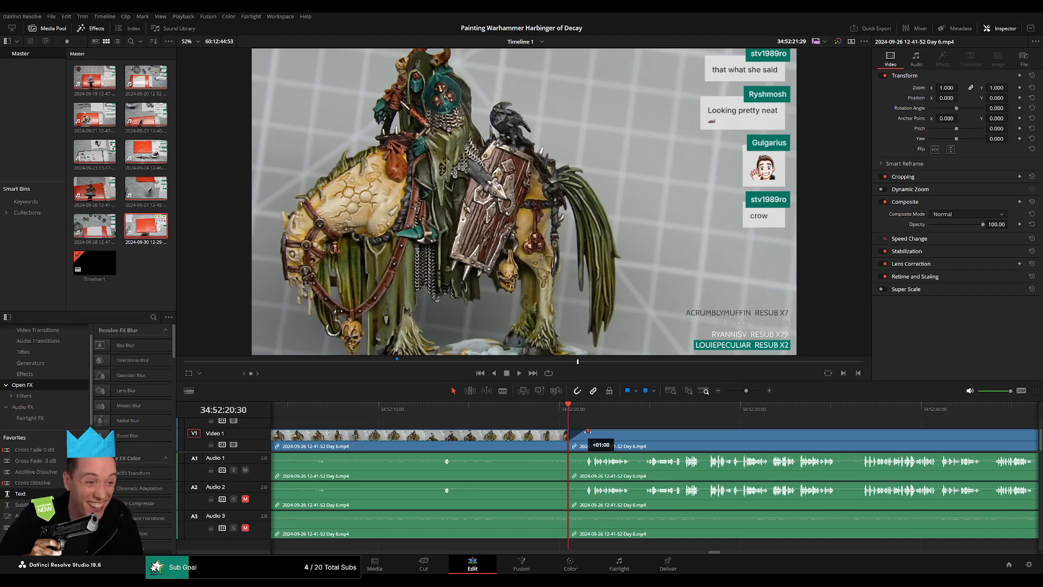
left_click_drag(587, 431, 587, 454)
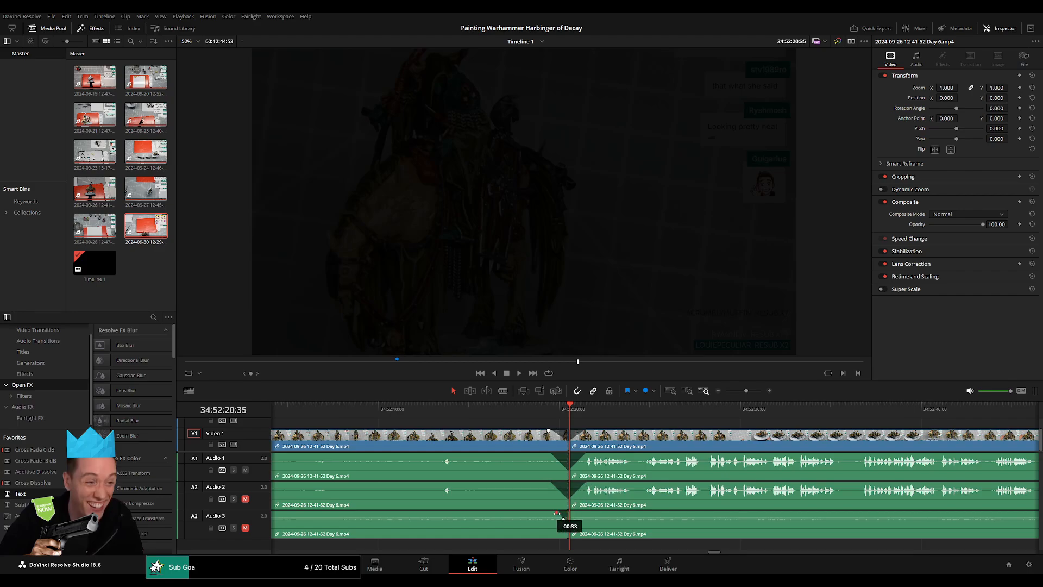
left_click_drag(569, 513, 587, 514)
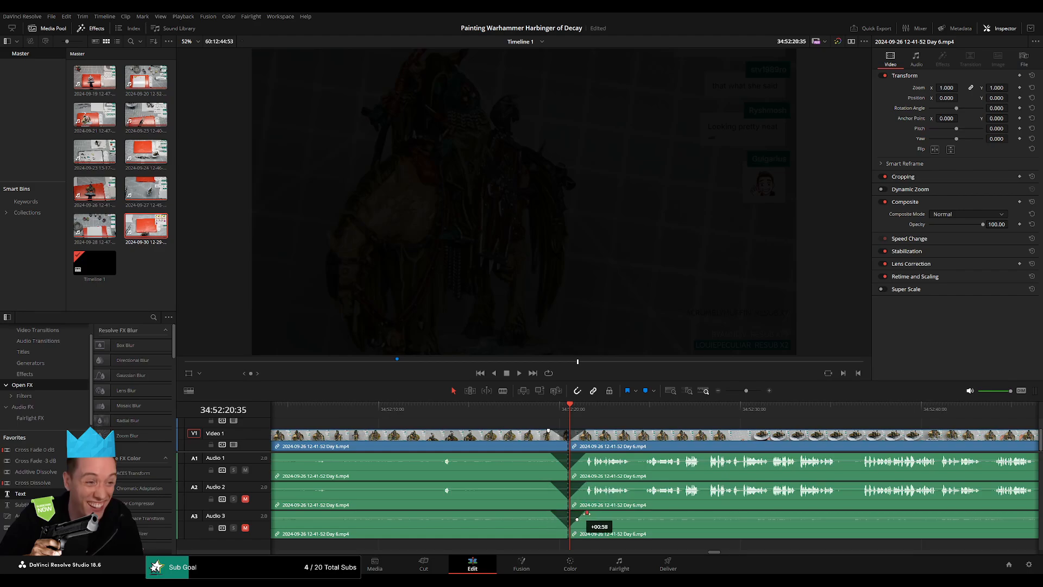
Move the short Day 6 remainder following the 34:52:20:30 cut forward on the timeline, past 36:00:00:00, to open a gap.
left_click_drag(746, 391, 703, 396)
scroll(660, 438, "right", 2)
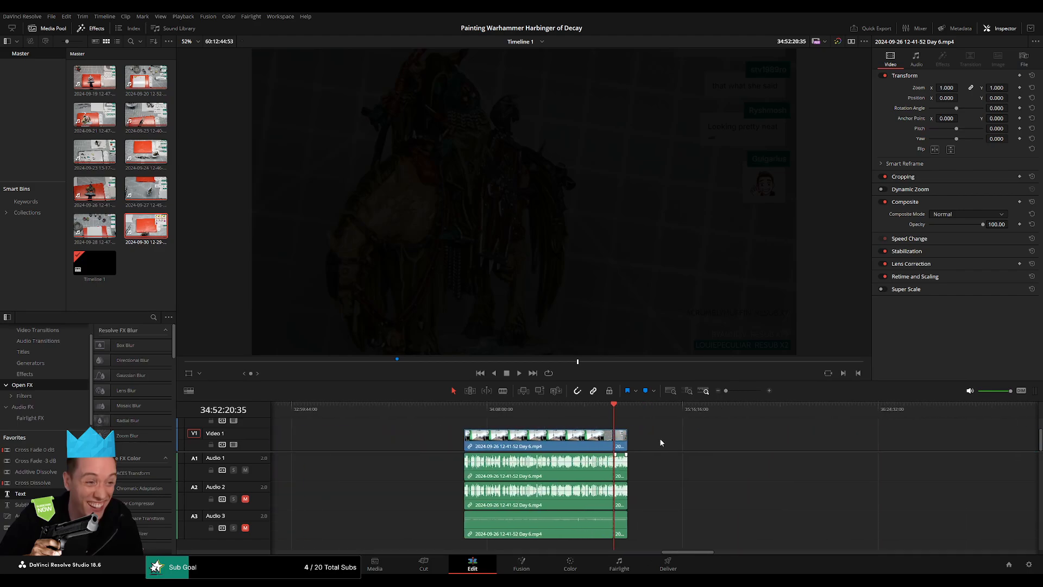
key("Up")
key("Down")
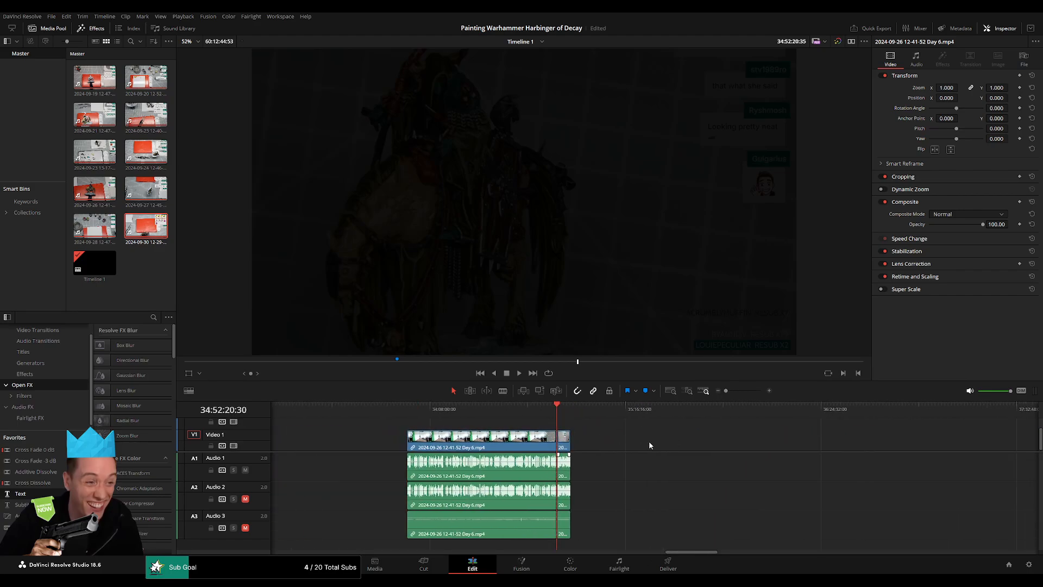
scroll(649, 441, "right", 2)
left_click_drag(437, 446, 705, 447)
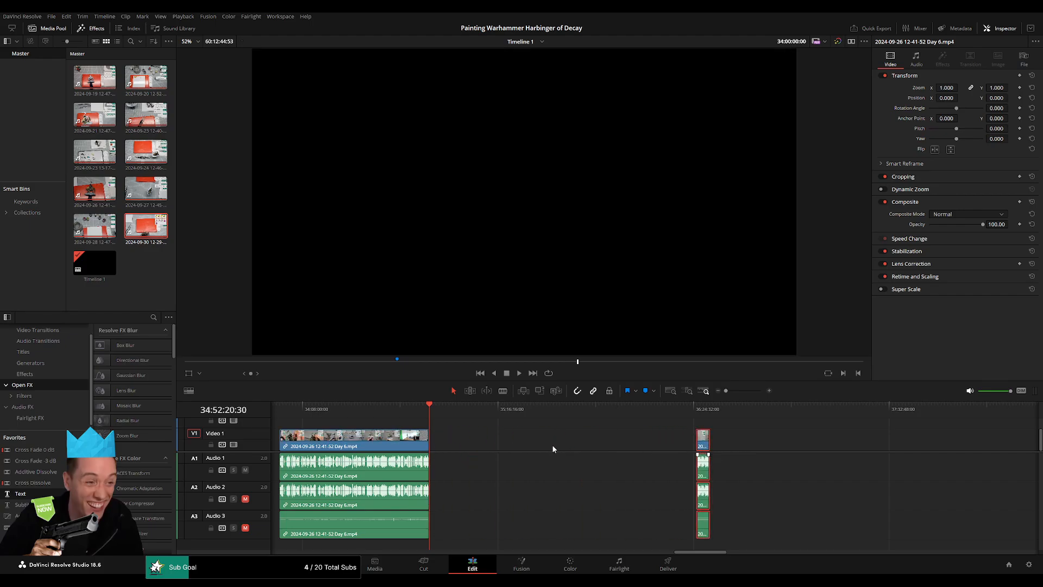
Move the short Day 6 remainder back so its video and audio start at 36:00:00:00 on the timeline.
left_click(551, 445)
left_click(519, 409)
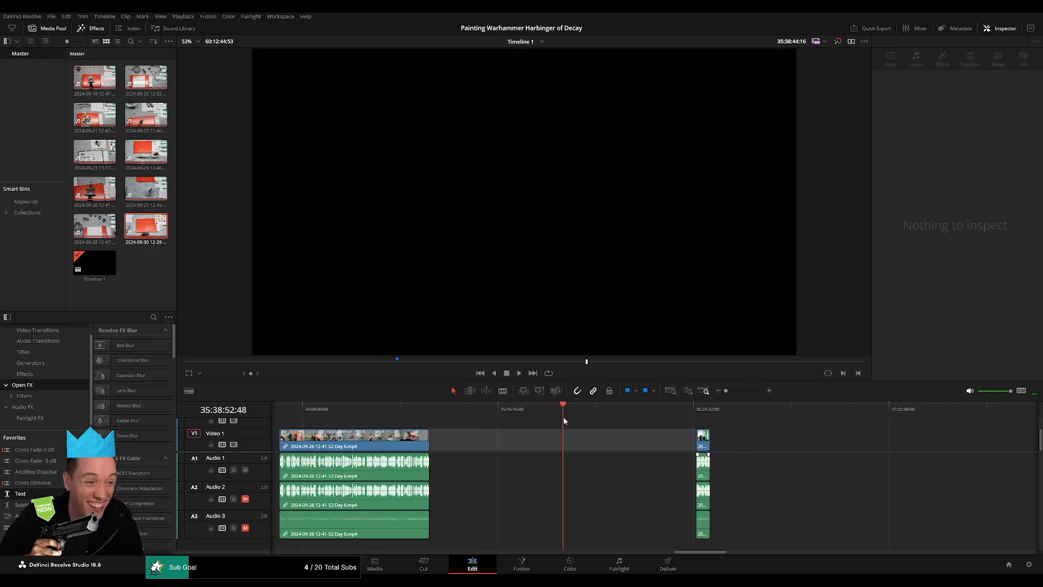
left_click_drag(564, 420, 624, 425)
scroll(624, 425, "up", 5)
left_click(652, 411)
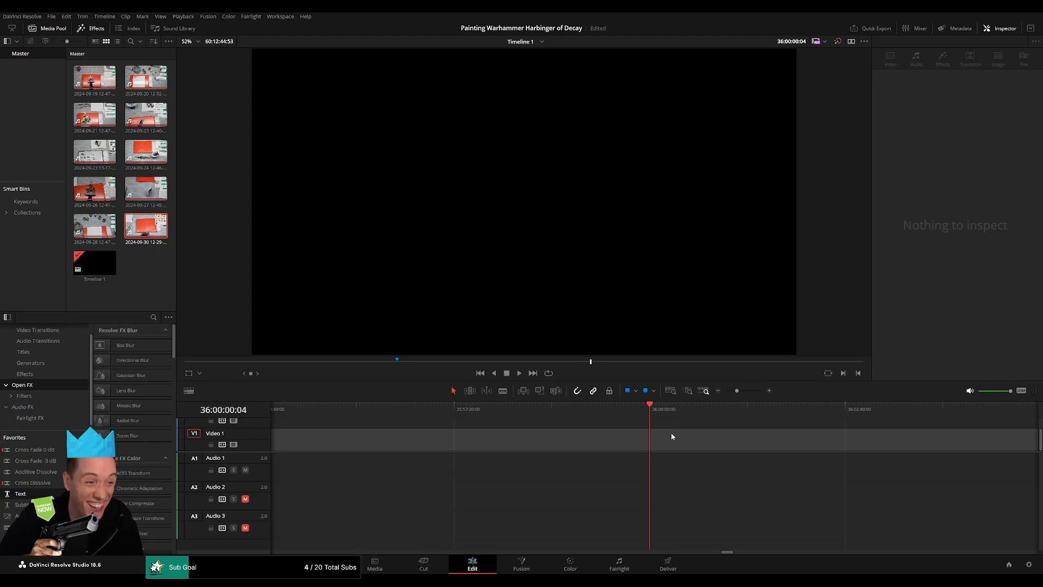
scroll(742, 413, "down", 5)
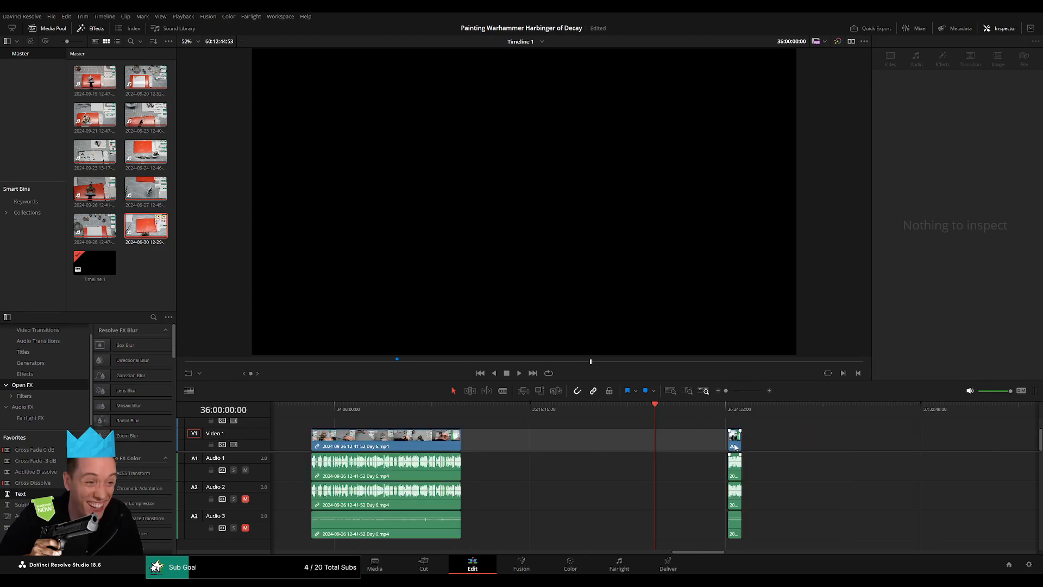
left_click_drag(735, 447, 662, 444)
Bring the Day 7 clip back toward the Day 6 remainder and delete the gap between them so the two clips adjoin.
scroll(804, 439, "right", 10)
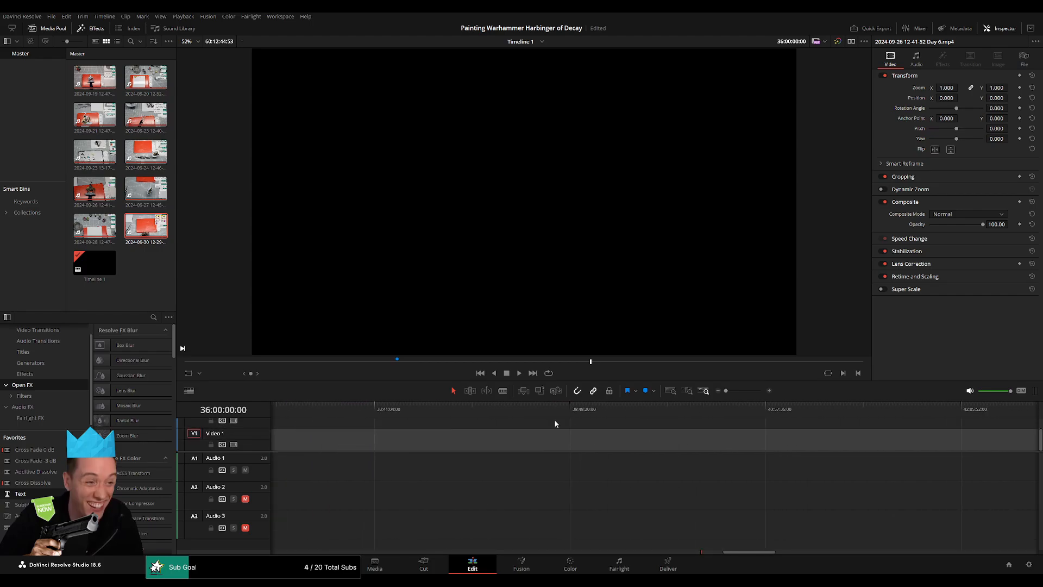
scroll(554, 424, "right", 10)
left_click_drag(912, 449, 494, 443)
scroll(807, 439, "left", 7)
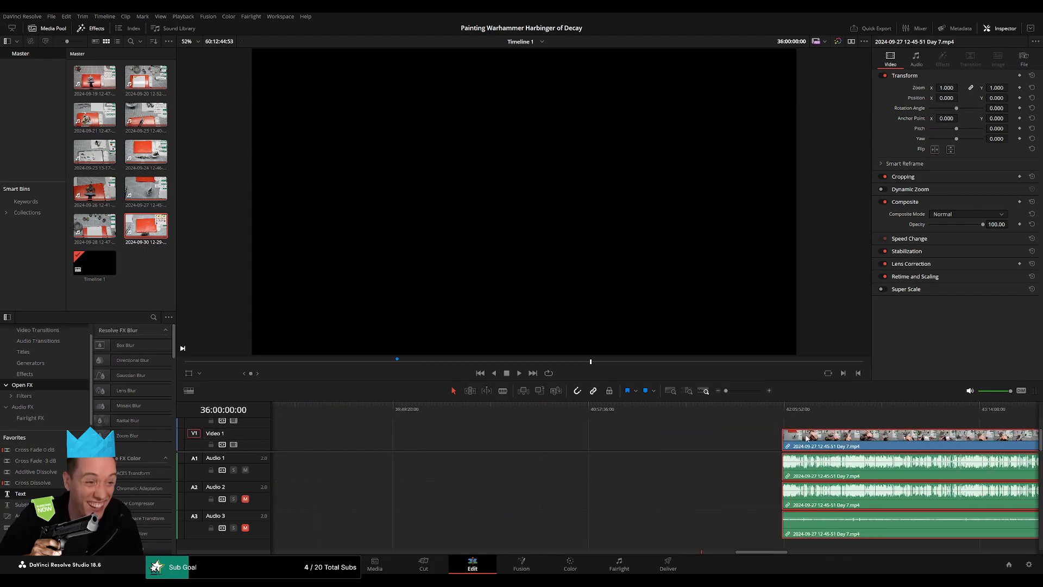
scroll(806, 439, "left", 1)
left_click_drag(830, 443, 399, 455)
scroll(381, 457, "left", 8)
left_click_drag(847, 448, 500, 452)
left_click(385, 442)
key("Delete")
scroll(645, 425, "left", 4)
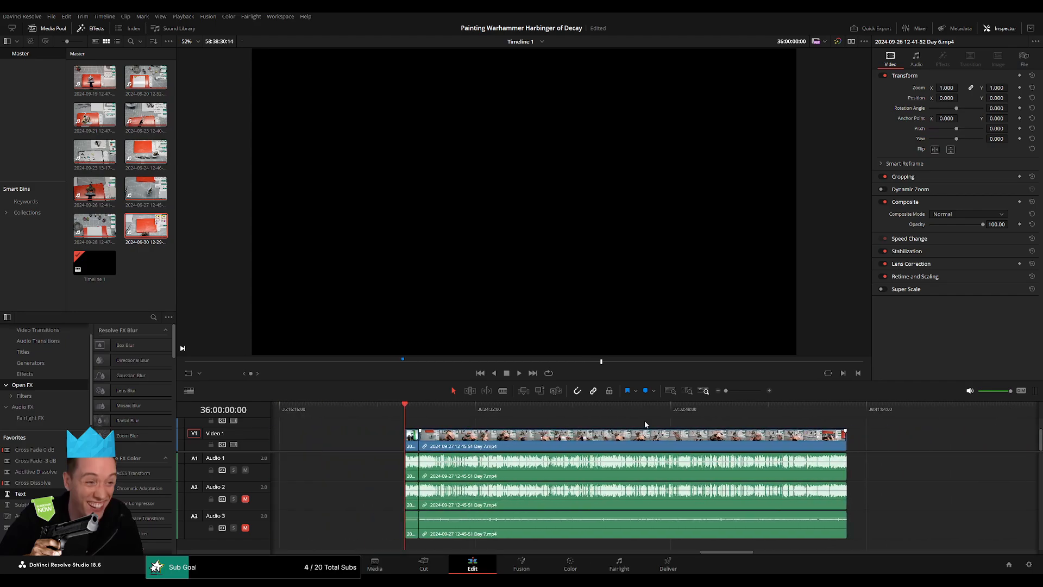
scroll(645, 425, "left", 2)
Play through the short Day 6 remainder from 36:00:00:00, checking several points up to its join with the Day 7 clip.
key("space")
left_click(734, 391)
left_click(816, 409)
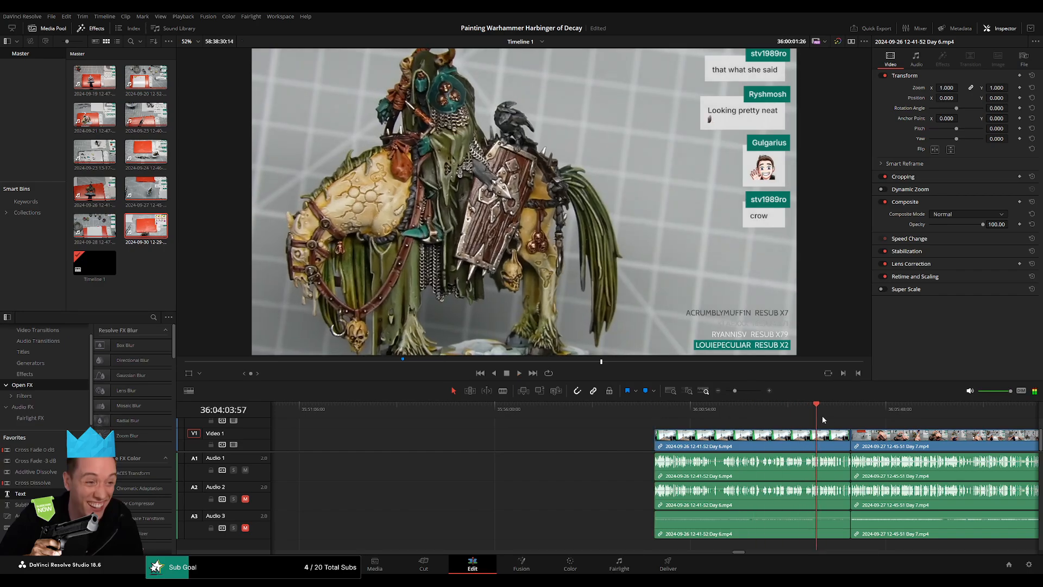
left_click(840, 419)
scroll(829, 441, "up", 6)
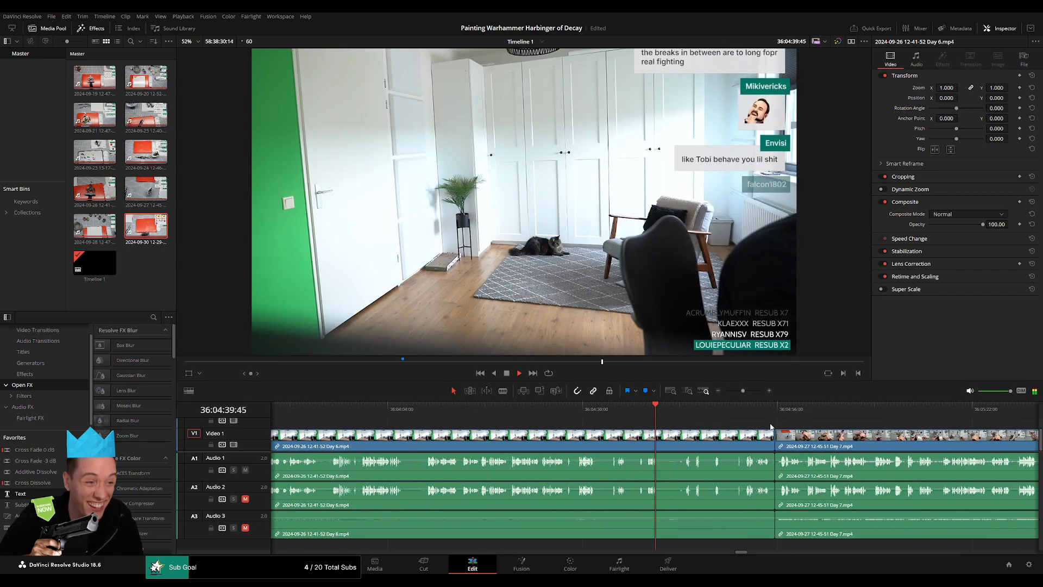
left_click(694, 413)
left_click(371, 416)
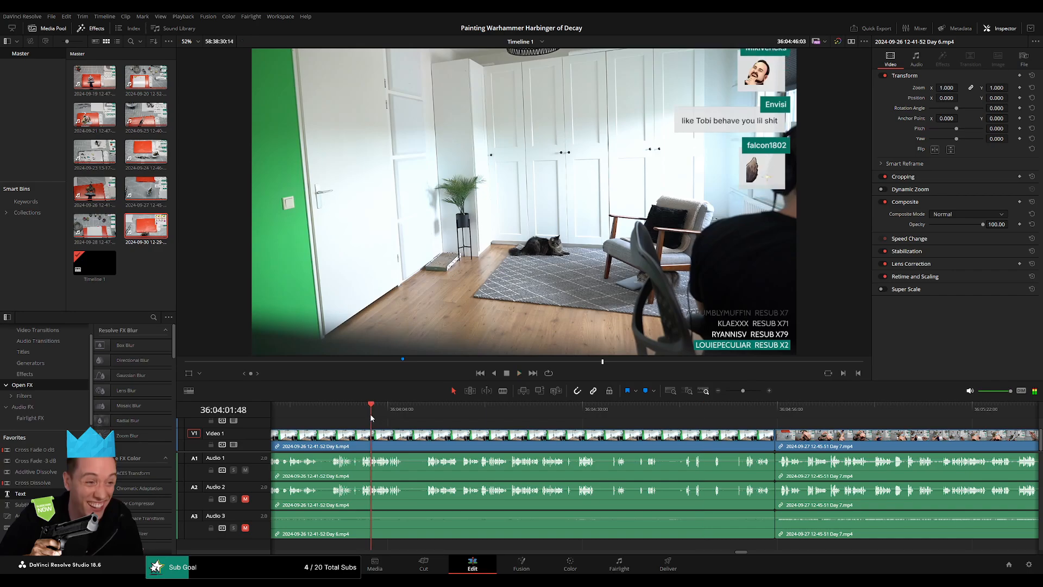
scroll(583, 429, "down", 3)
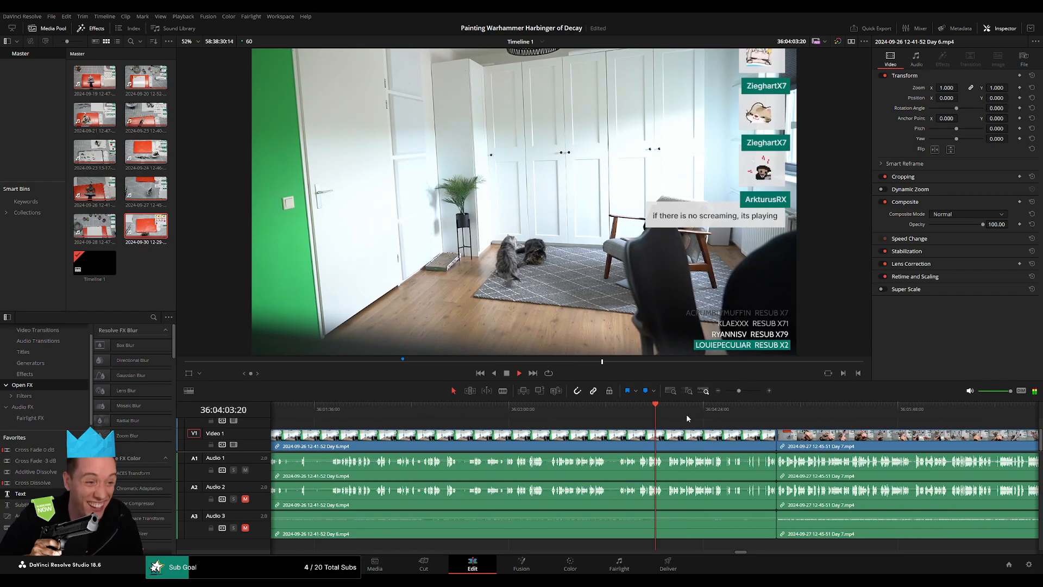
left_click(497, 413)
left_click(362, 410)
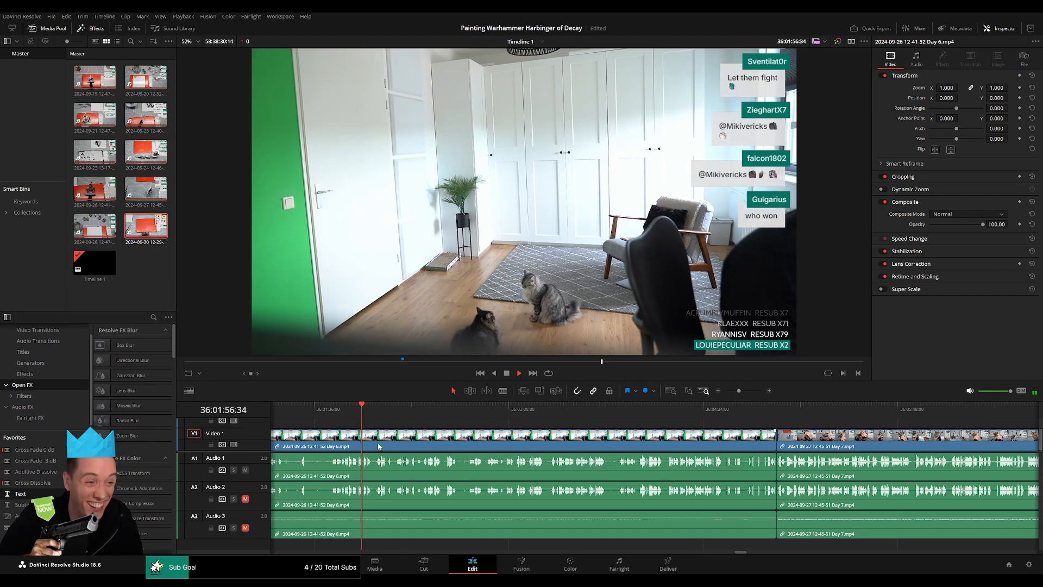
scroll(363, 413, "left", 4)
left_click(506, 411)
left_click(602, 411)
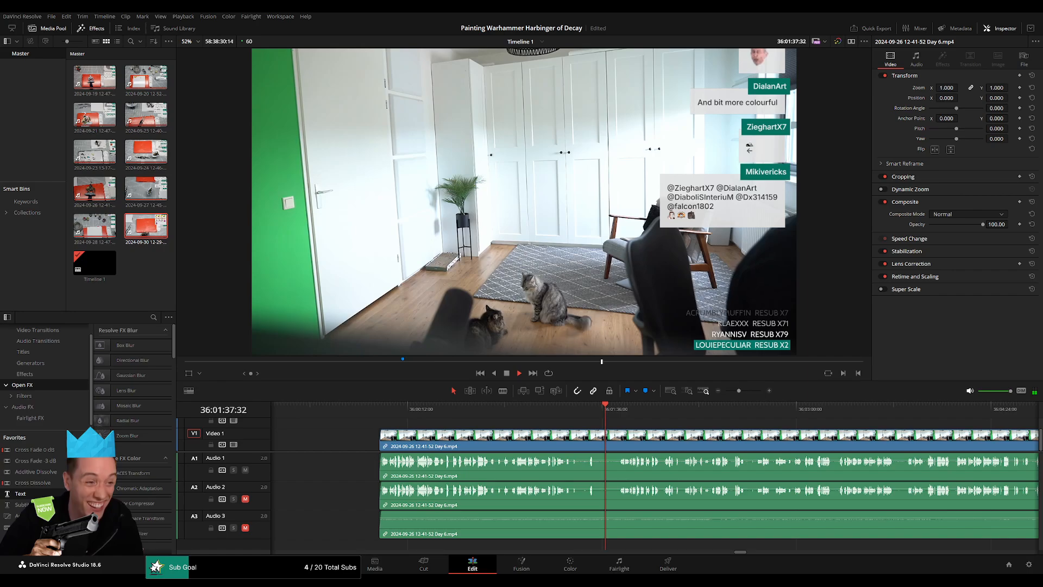
key("q")
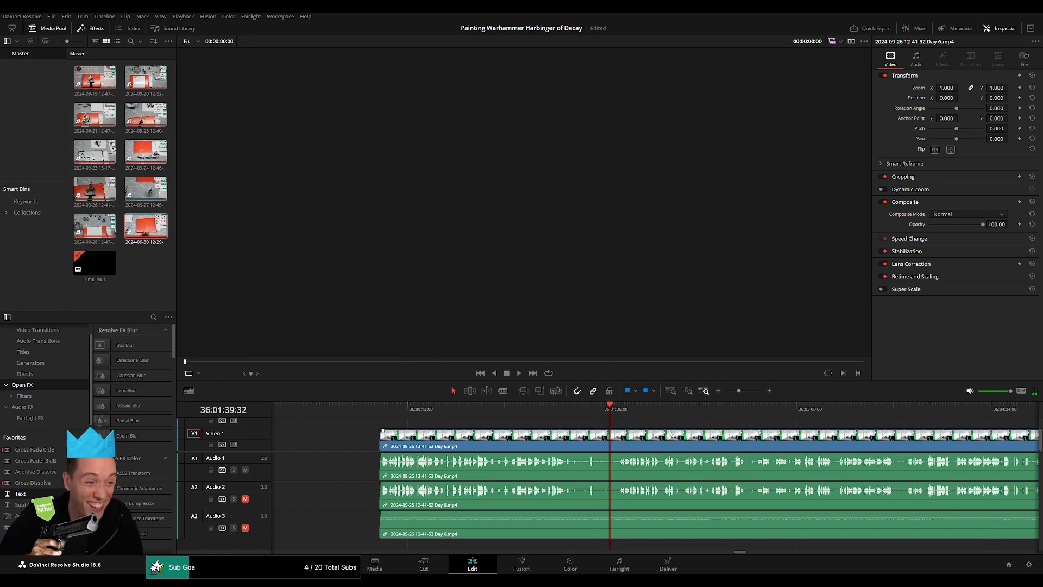
key("q")
left_click_drag(682, 425, 433, 422)
left_click_drag(706, 410, 804, 412)
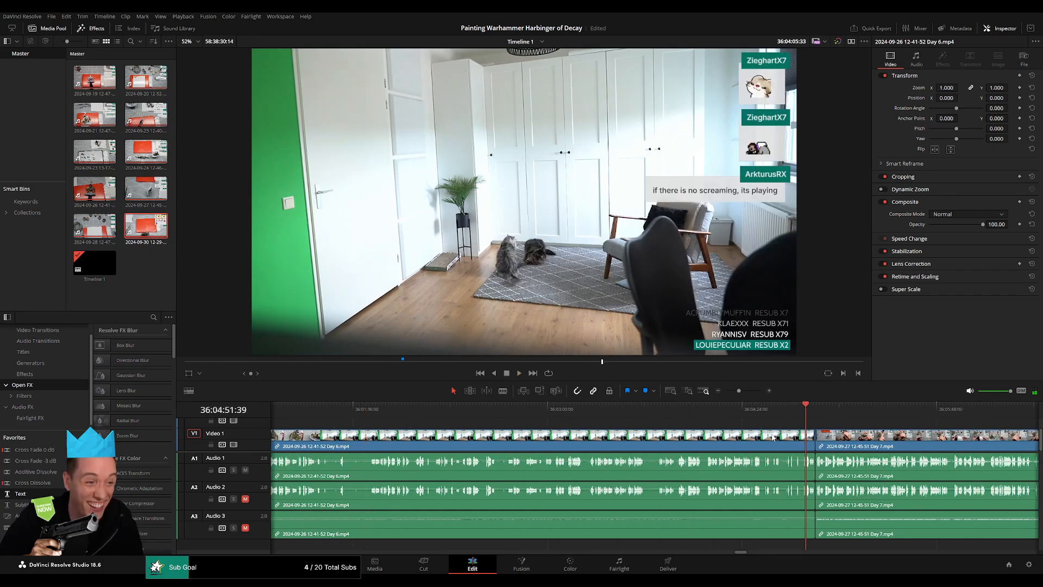
Add a video transition and audio cross fades at the join between the Day 6 remainder and the Day 7 clip.
scroll(756, 428, "up", 3)
scroll(755, 429, "up", 2)
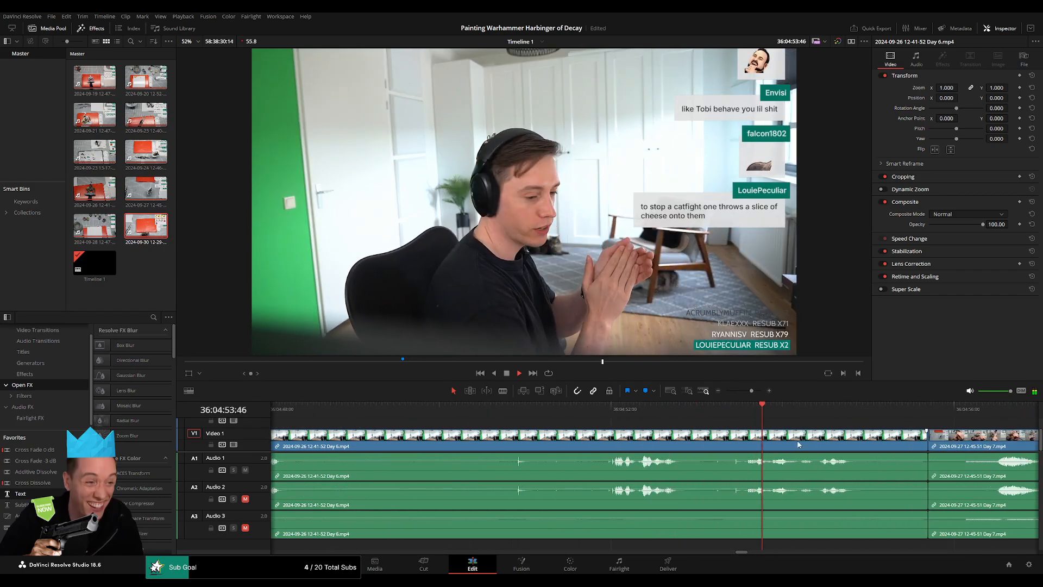
left_click_drag(580, 432, 476, 433)
key("space")
left_click(688, 447)
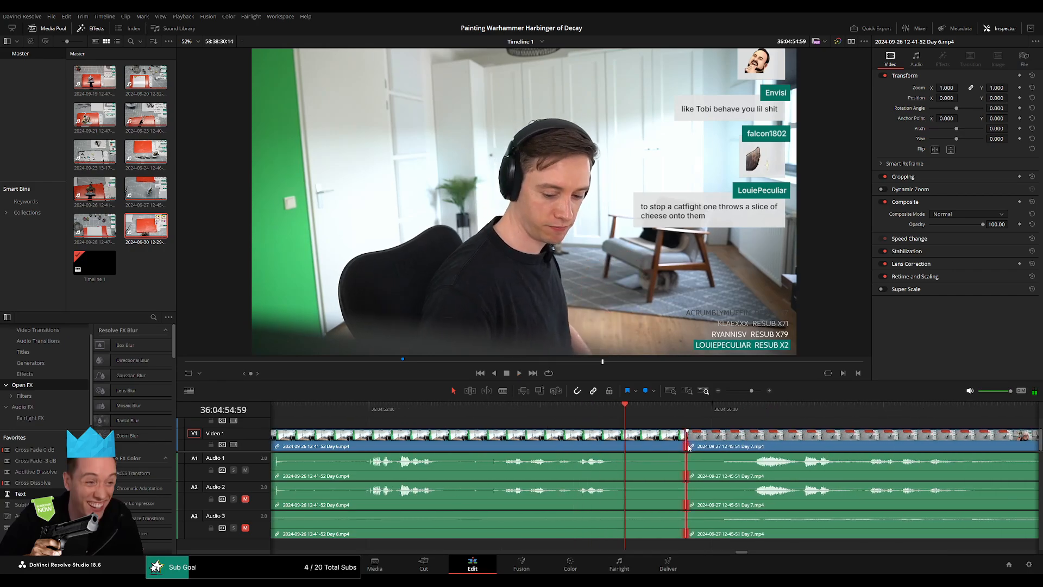
key("ctrl+t")
key("space")
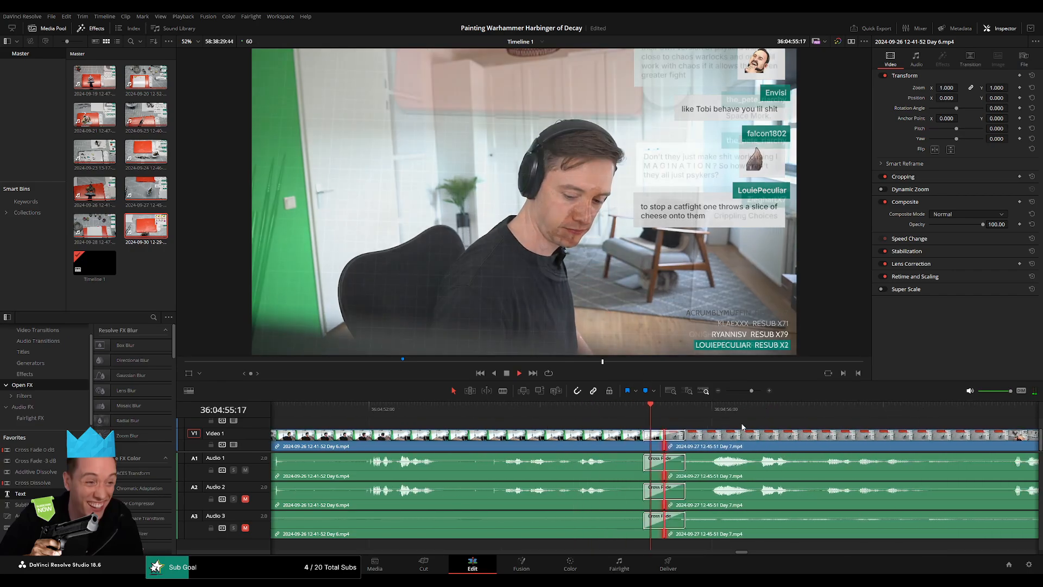
Find a pause in speech about 52 minutes after 36:00:00:00 and cut the Day 7 clip at 36:52:20:00.
left_click_drag(752, 391, 717, 396)
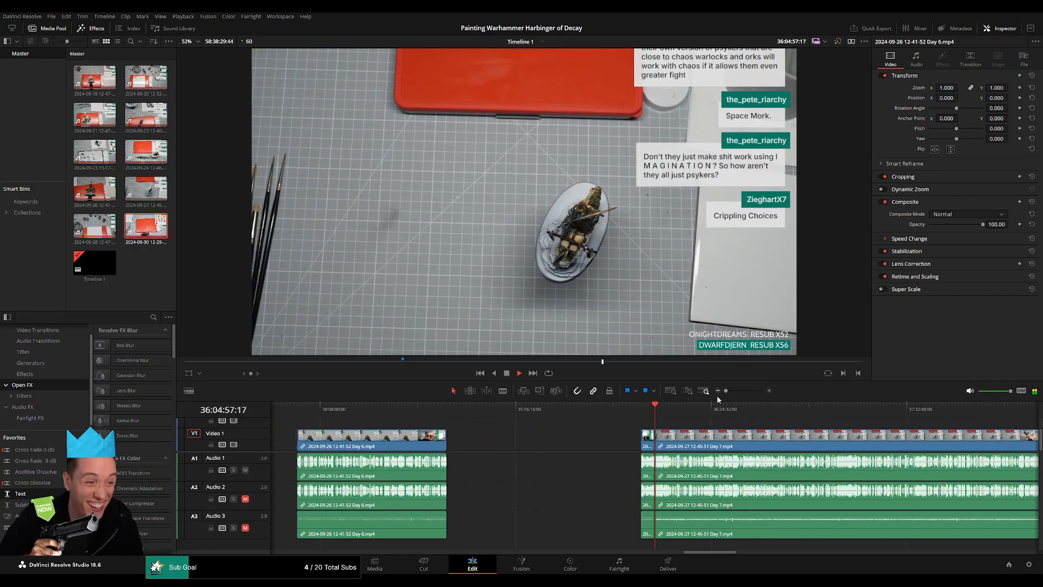
left_click_drag(705, 432, 508, 433)
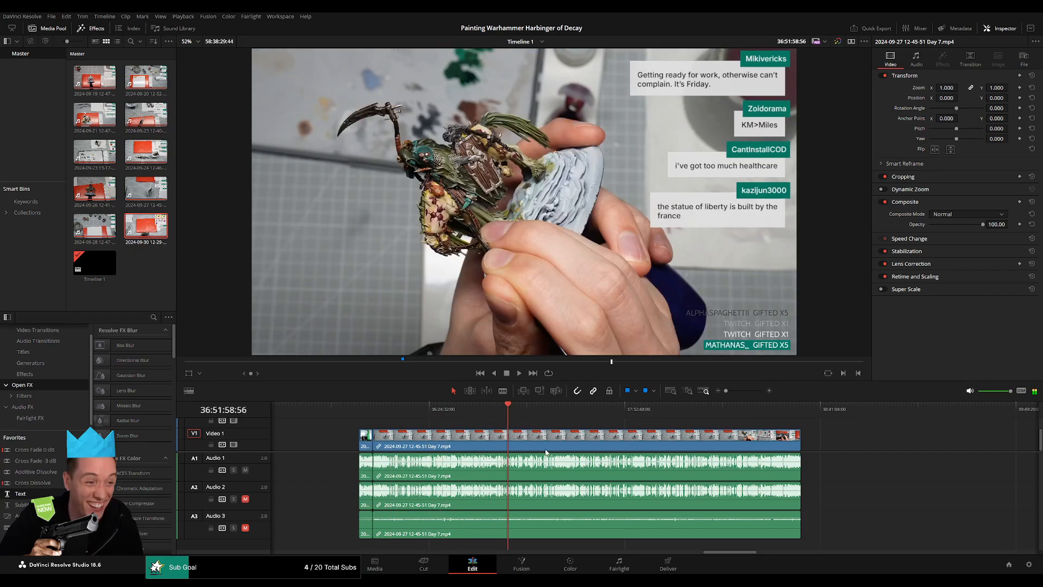
key("space")
scroll(565, 449, "up", 10)
scroll(680, 443, "up", 1)
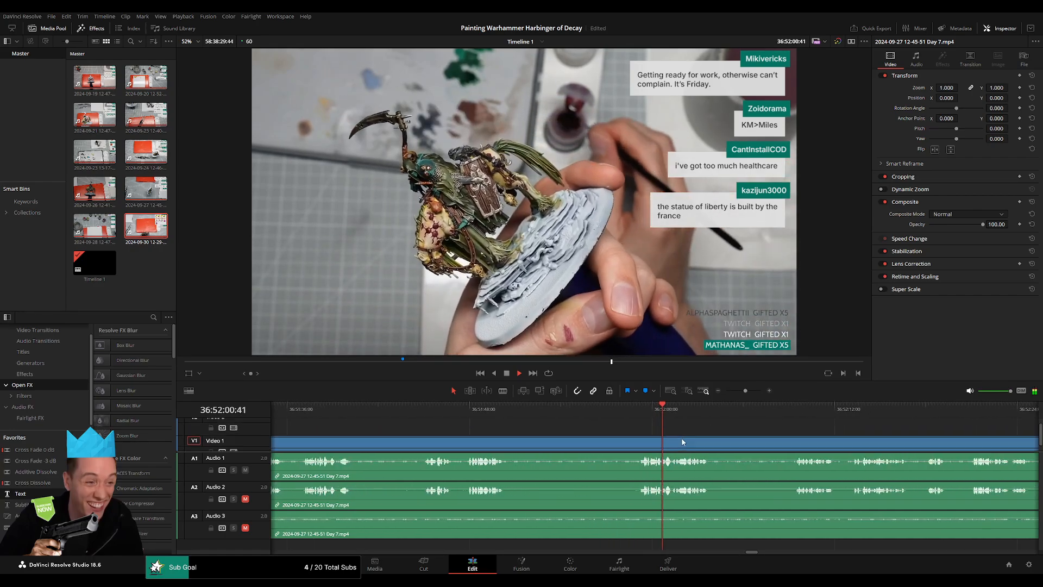
scroll(683, 443, "right", 3)
left_click(622, 415)
scroll(625, 443, "up", 3)
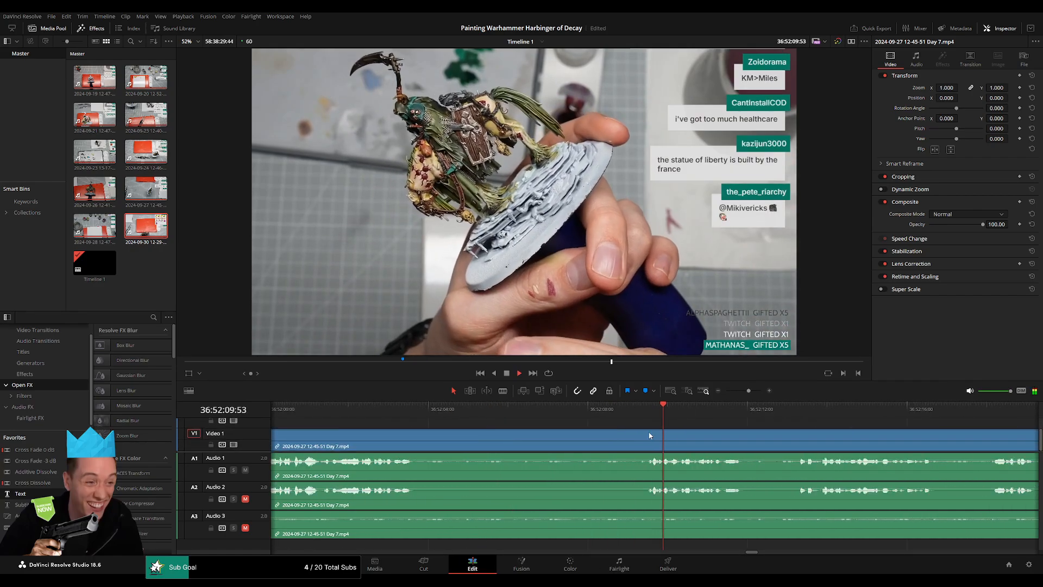
left_click(781, 415)
scroll(820, 435, "right", 3)
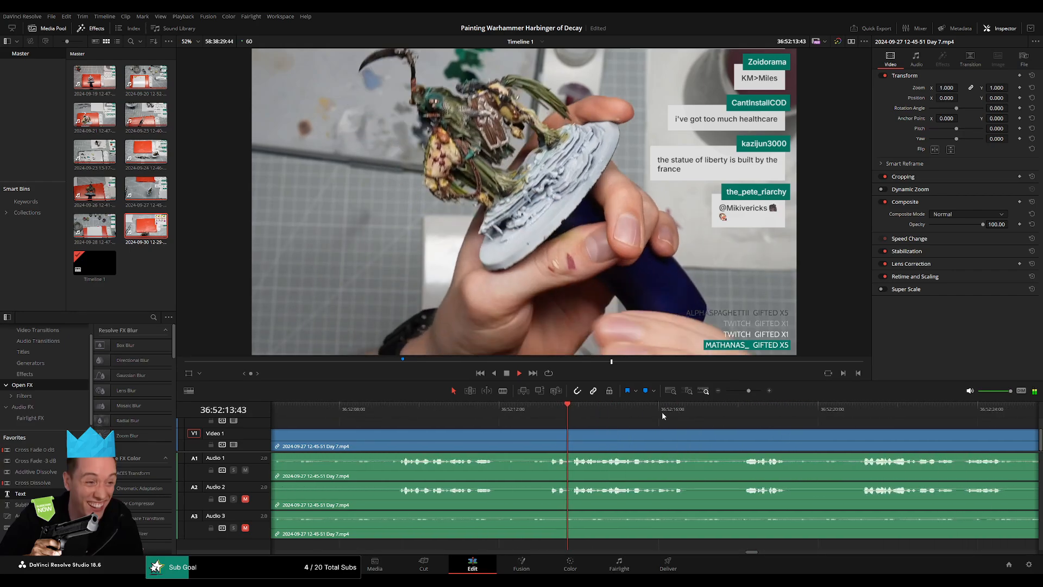
left_click(737, 413)
scroll(645, 417, "right", 4)
left_click(652, 413)
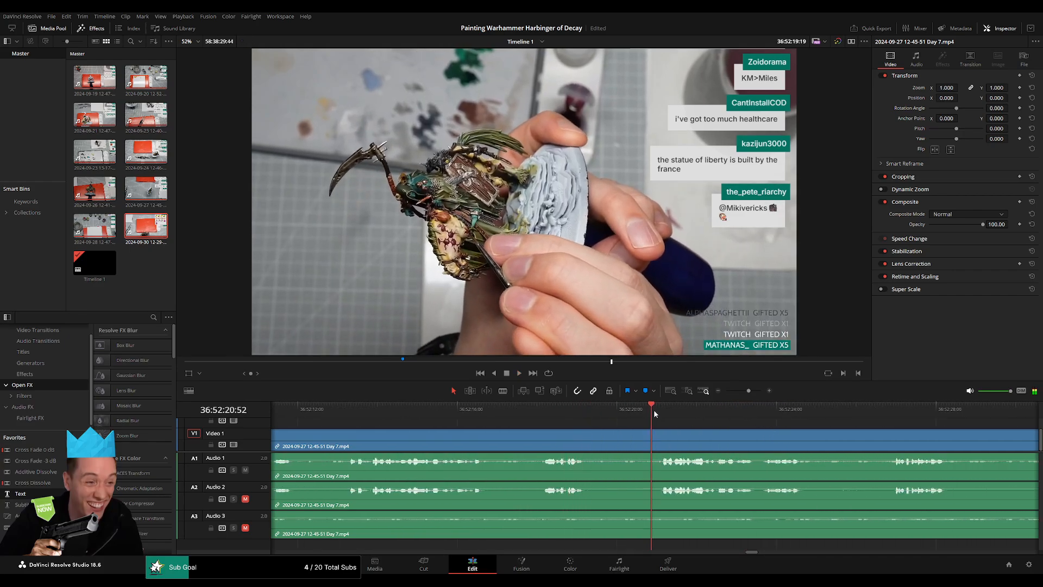
left_click(661, 415)
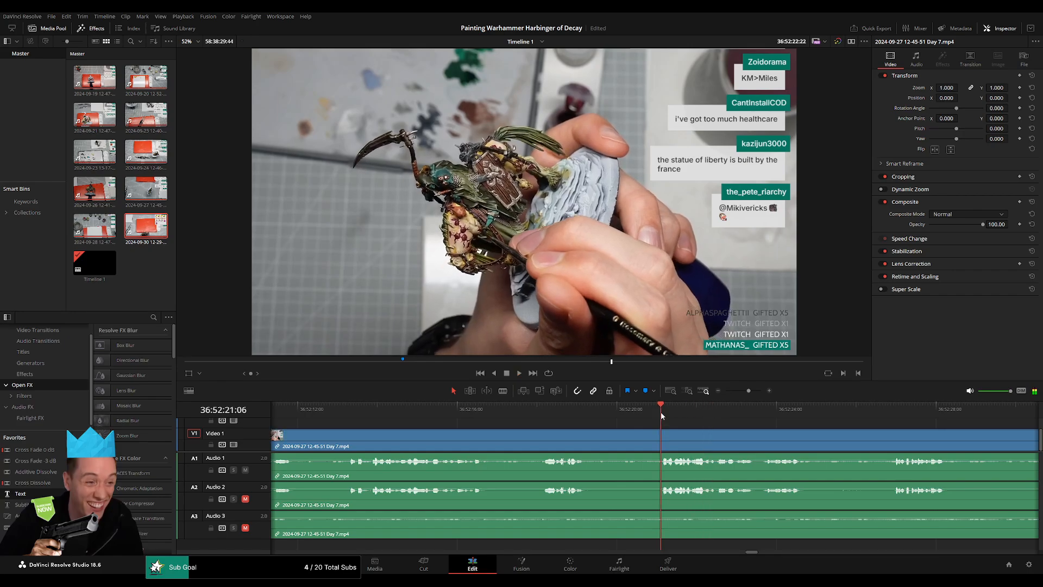
left_click(643, 413)
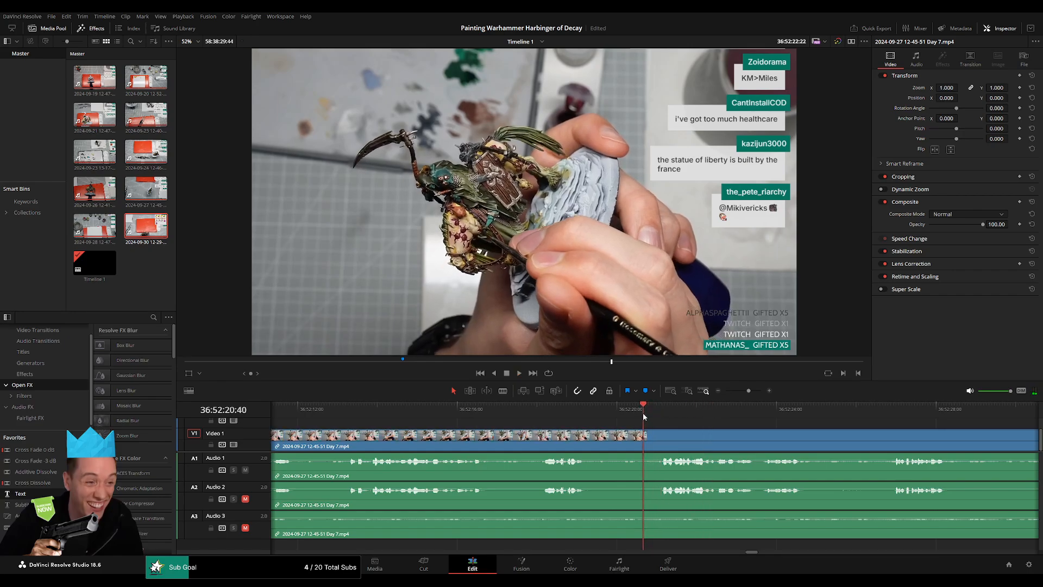
left_click_drag(643, 413, 617, 417)
key("ctrl+b")
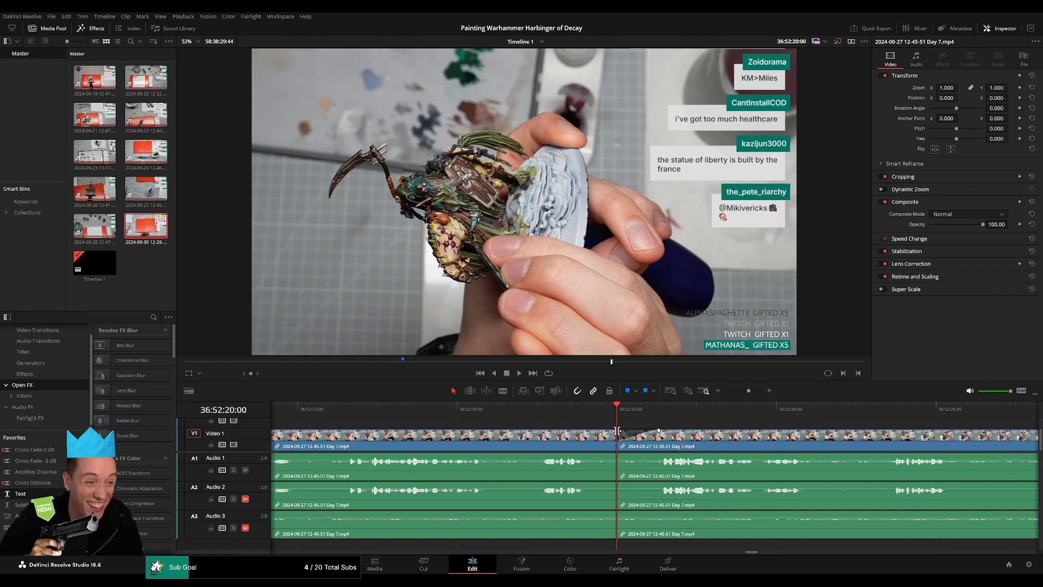
Add video and audio fades of about one second on both sides of the 36:52:20:00 cut and play them back.
mouse_move(618, 431)
left_mouse_down()
mouse_move(575, 433)
mouse_move(570, 453)
mouse_move(658, 456)
left_mouse_up()
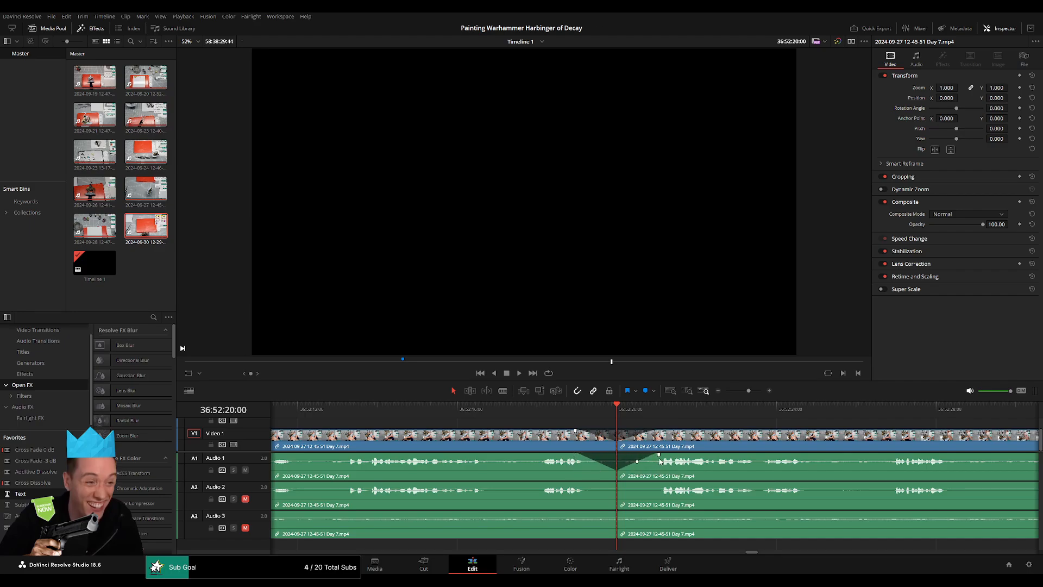
mouse_move(618, 483)
left_mouse_down()
mouse_move(586, 483)
mouse_move(658, 483)
left_mouse_up()
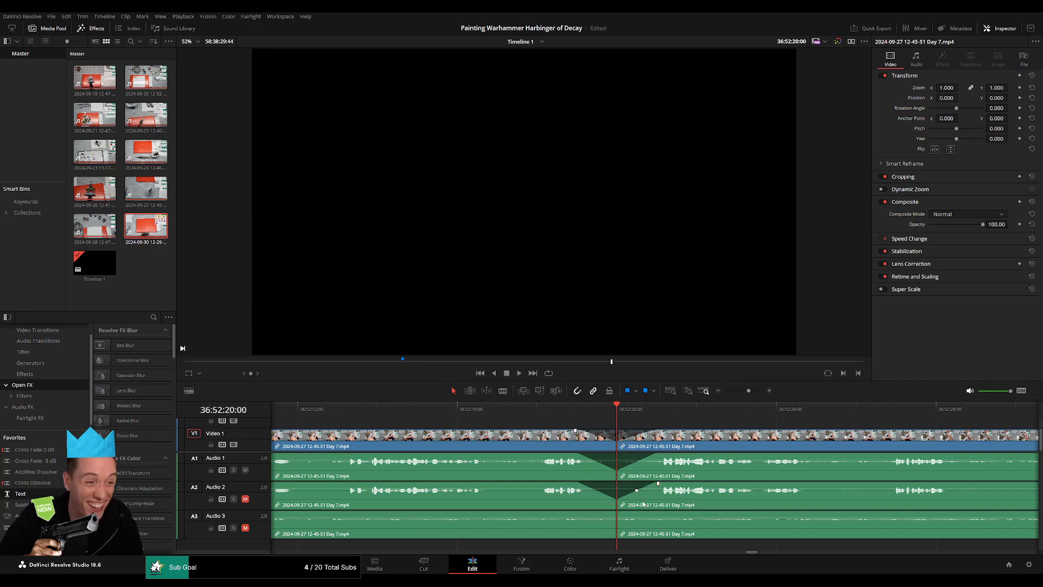
mouse_move(617, 512)
left_mouse_down()
mouse_move(576, 512)
mouse_move(648, 514)
left_mouse_up()
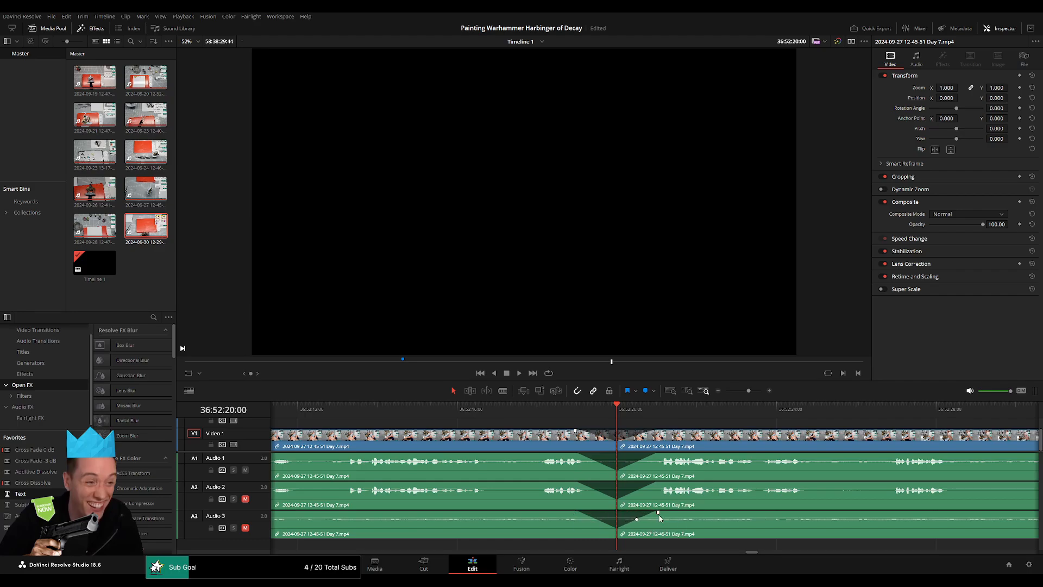
key("space")
key("space")
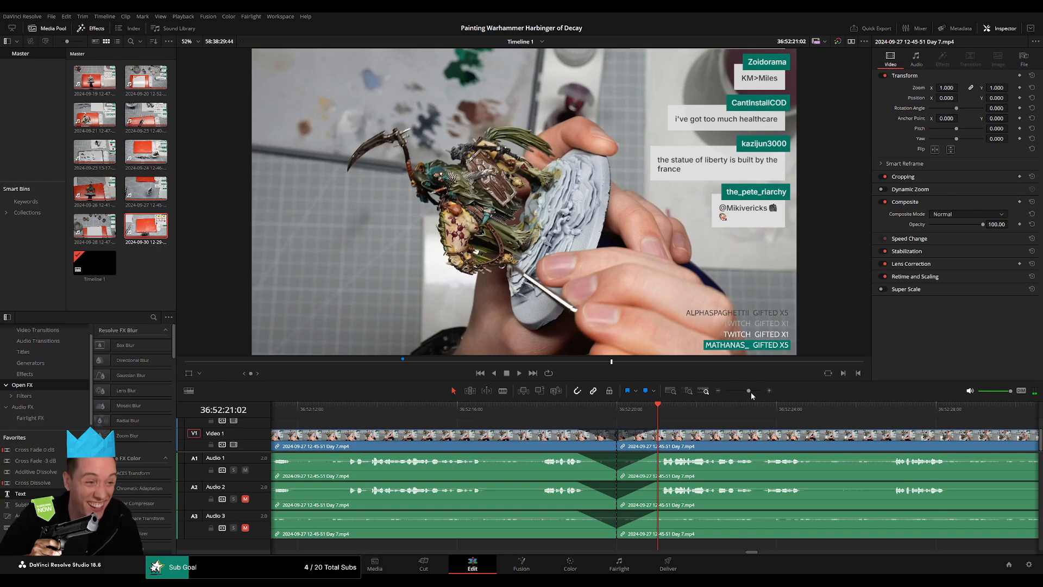
Move the Day 7 remainder following the 36:52:20:00 cut forward on the timeline, past 38:00:00:00, to open a gap.
left_click_drag(750, 391, 726, 390)
scroll(762, 440, "right", 3)
left_click(377, 425)
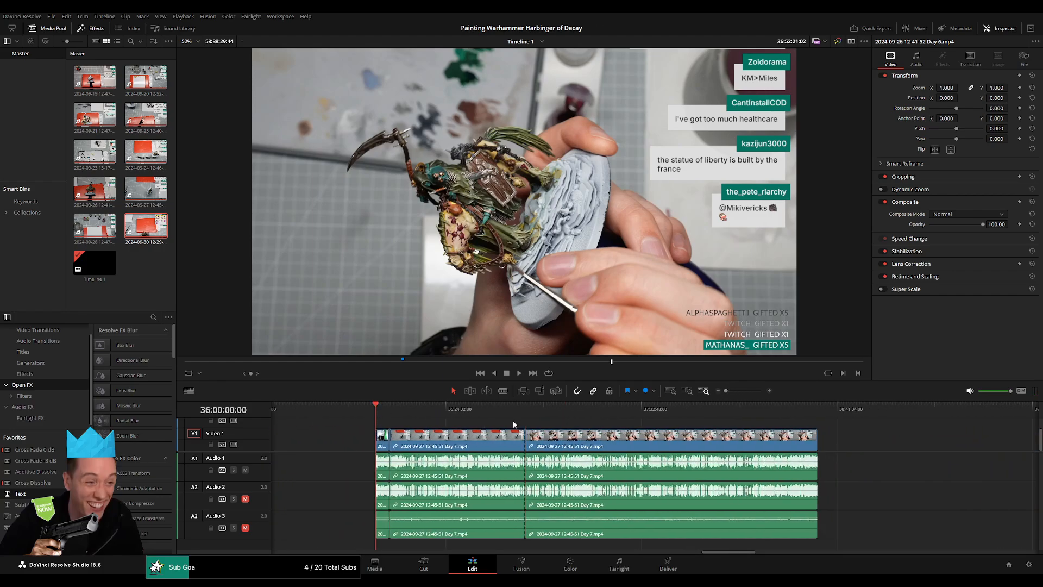
scroll(625, 442, "right", 8)
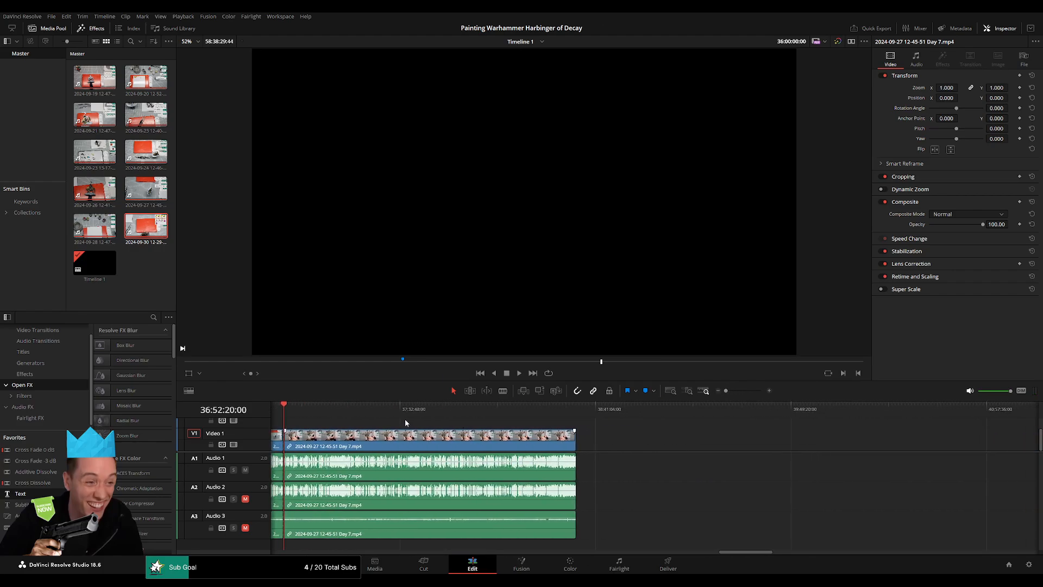
left_click_drag(444, 441, 776, 445)
scroll(575, 443, "left", 3)
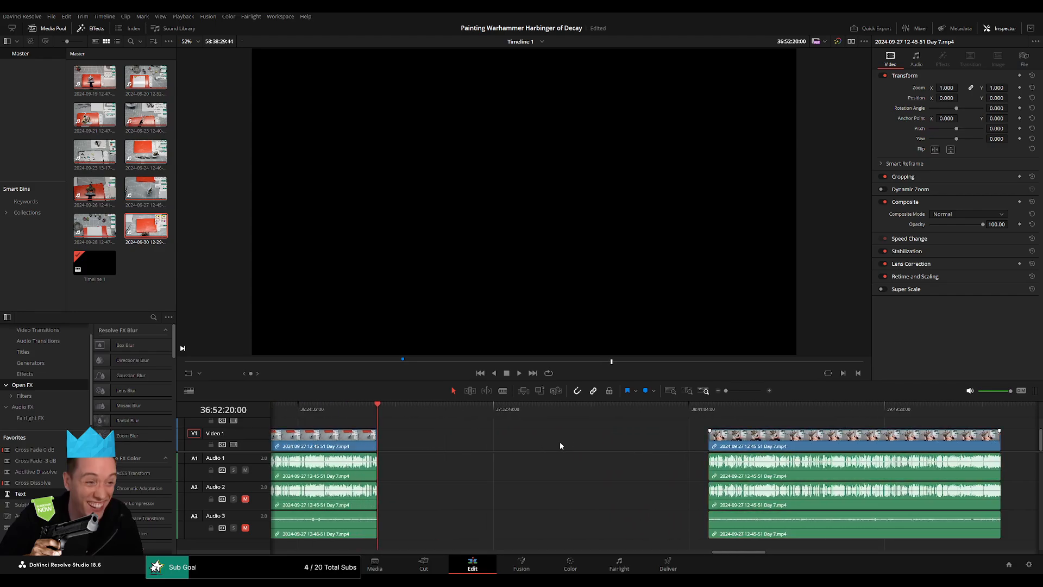
Place the playhead at 38:00:00:00 and move the Day 7 remainder back so its video and audio start there.
left_click(559, 441)
key("Up")
left_click_drag(393, 411, 573, 435)
scroll(661, 434, "up", 5)
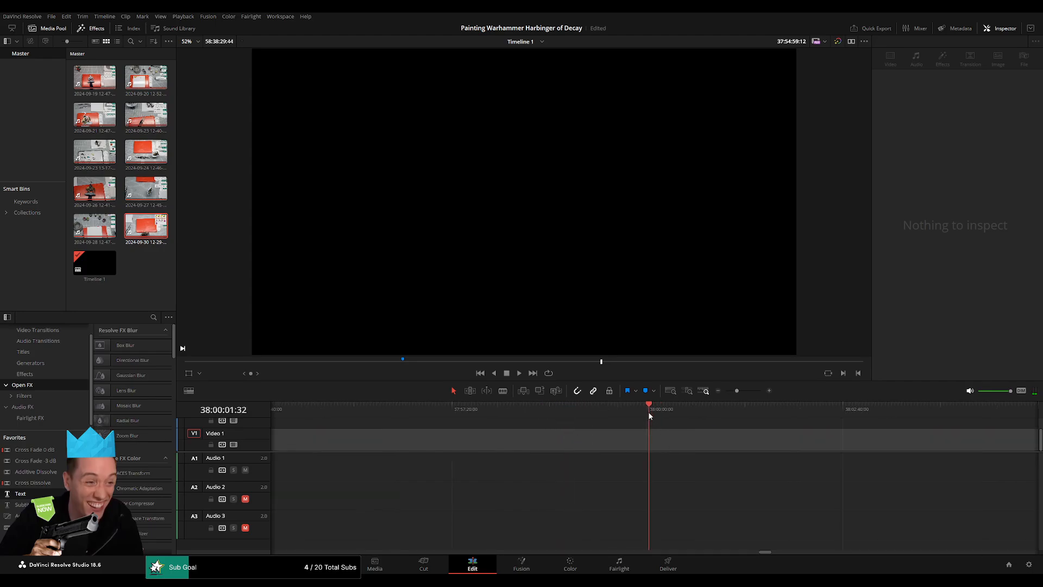
left_click_drag(649, 416, 648, 415)
left_click(718, 391)
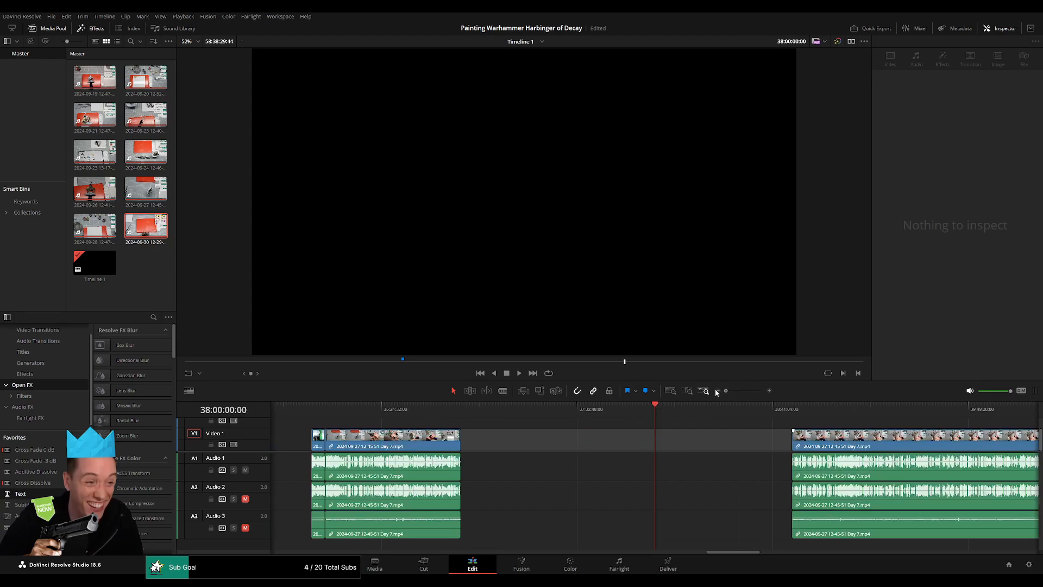
left_click_drag(717, 437, 566, 427)
left_click_drag(686, 440, 548, 419)
key("space")
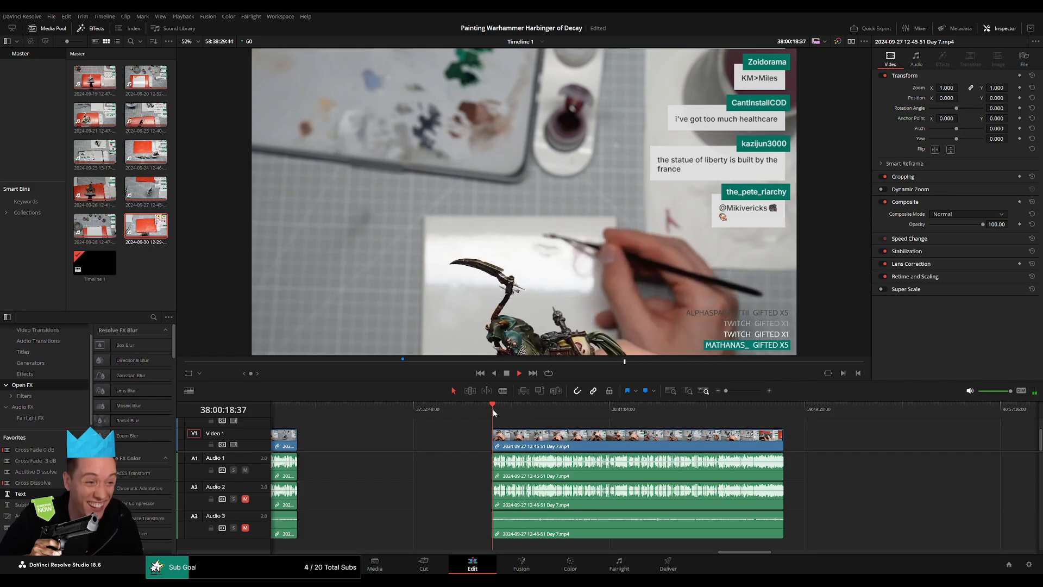
Find a quiet spot about 52 minutes after 38:00:00:00 and cut the Day 7 remainder at about 38:52:10:00.
left_click_drag(494, 409, 643, 433)
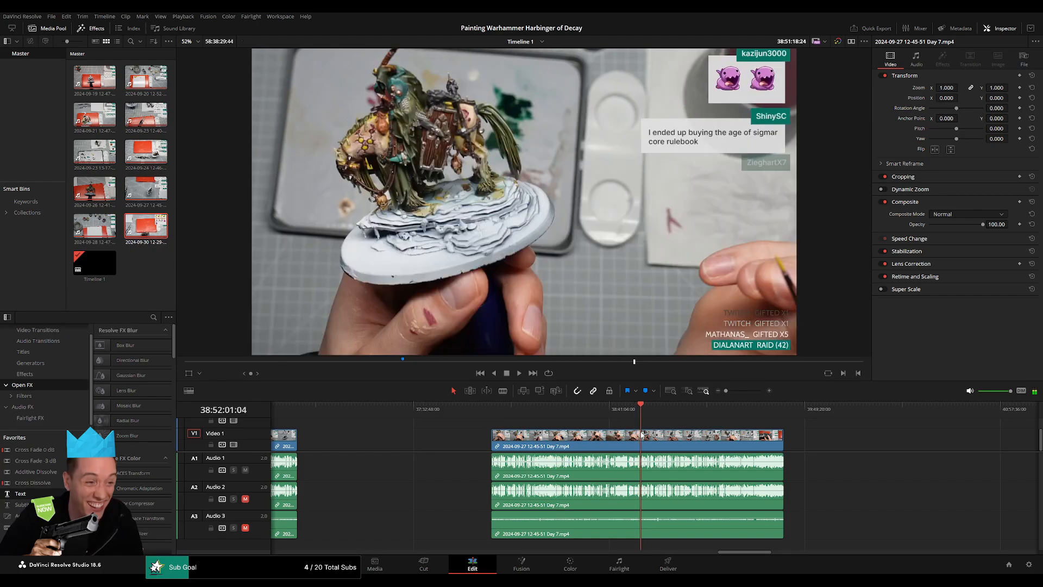
key("space")
scroll(669, 432, "up", 5)
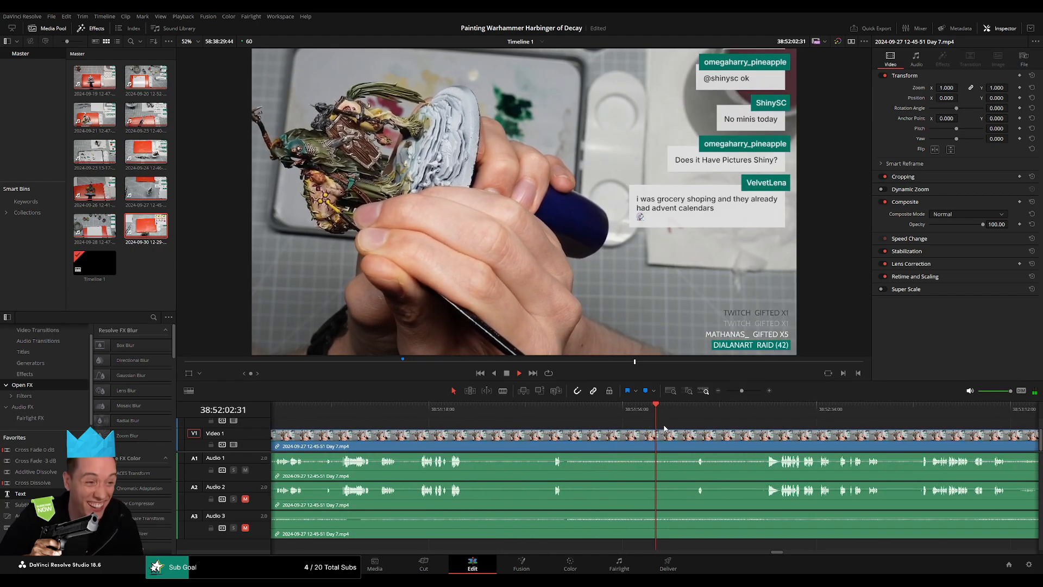
left_click(737, 411)
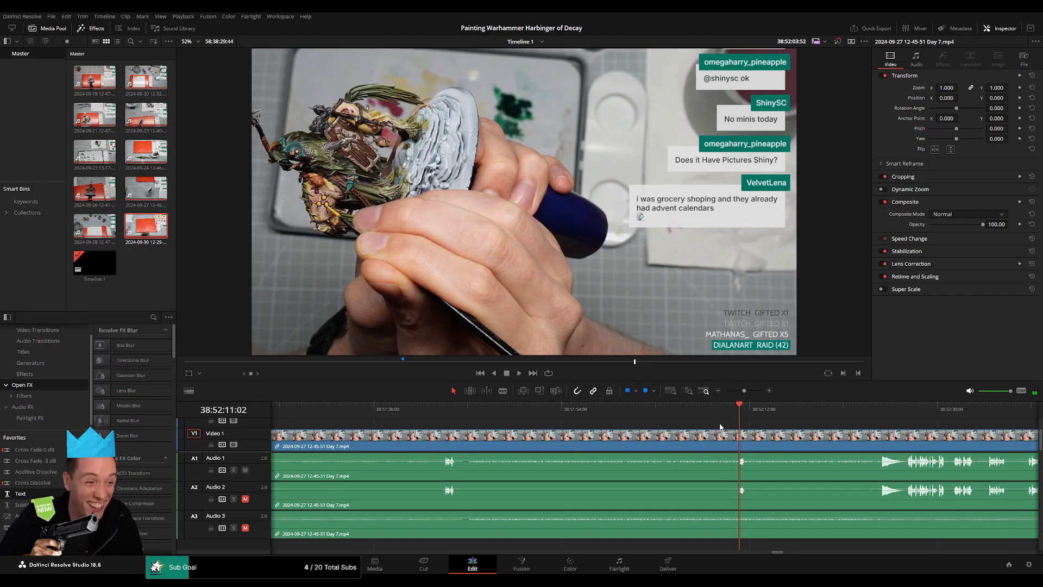
scroll(690, 425, "up", 2)
left_click(621, 410)
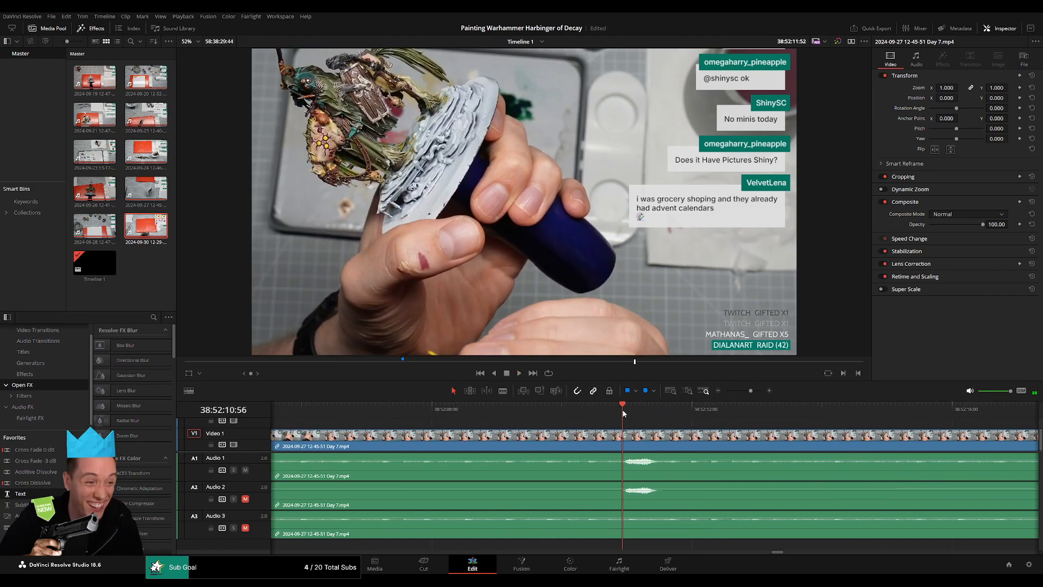
left_click_drag(622, 413, 492, 432)
left_click(568, 440)
Add video and audio fades of about one second on both sides of the 38:52:10:00 cut, covering all three audio tracks.
key("a")
left_click_drag(560, 454, 625, 454)
left_click_drag(560, 483, 510, 483)
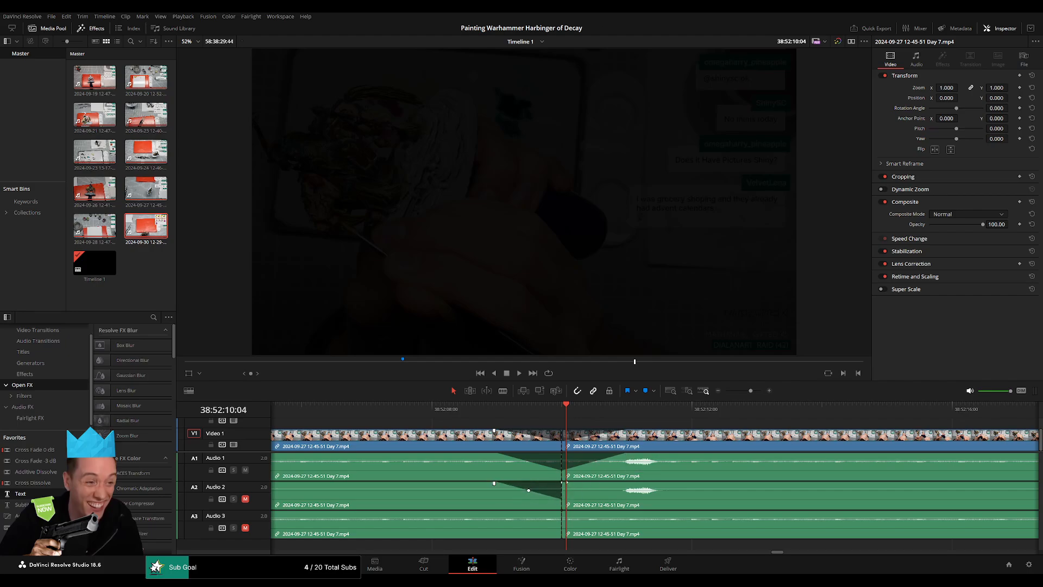
left_click_drag(565, 483, 618, 485)
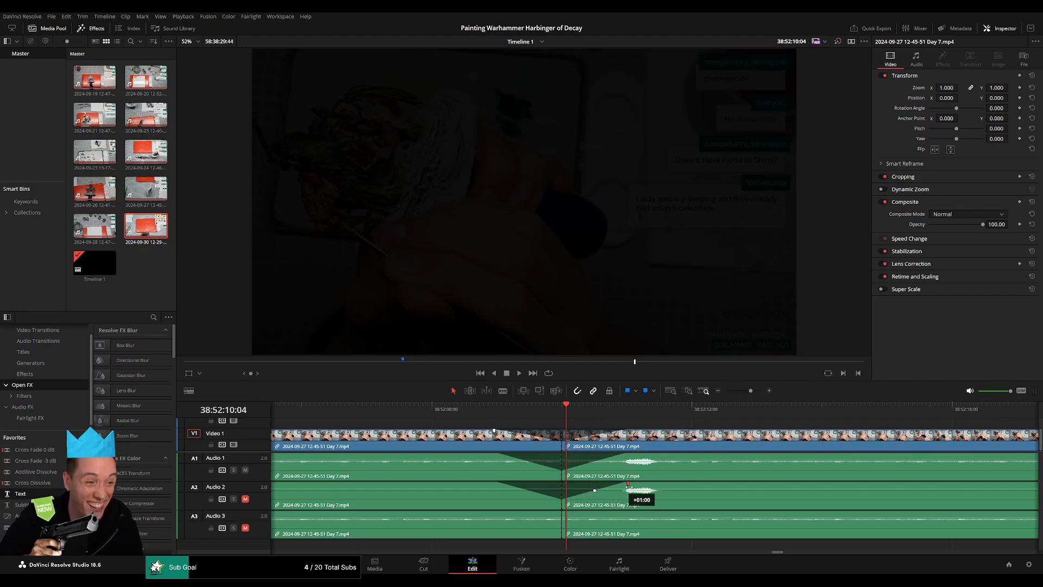
left_click_drag(532, 510, 497, 511)
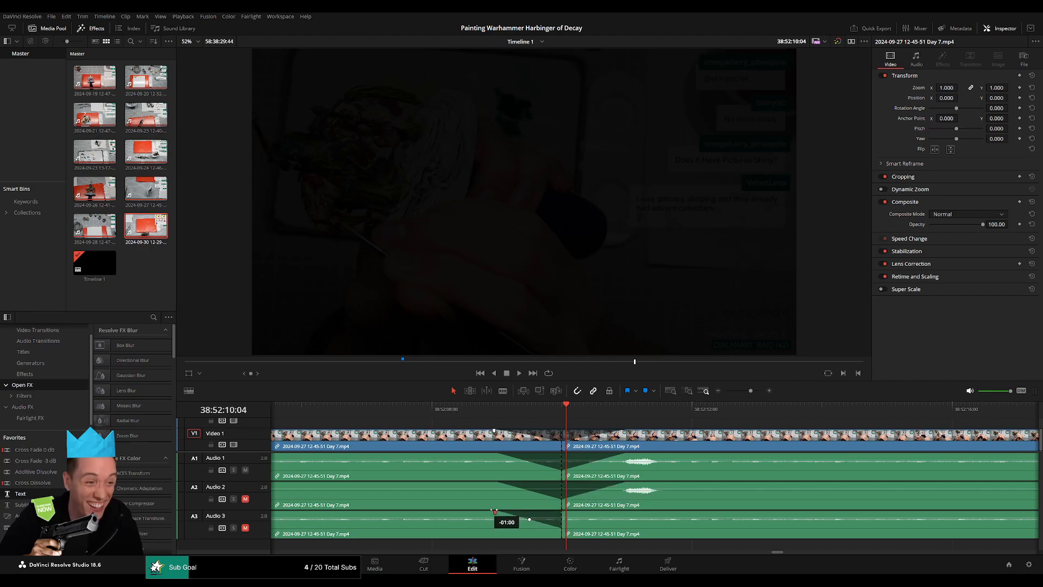
left_click_drag(567, 513, 621, 513)
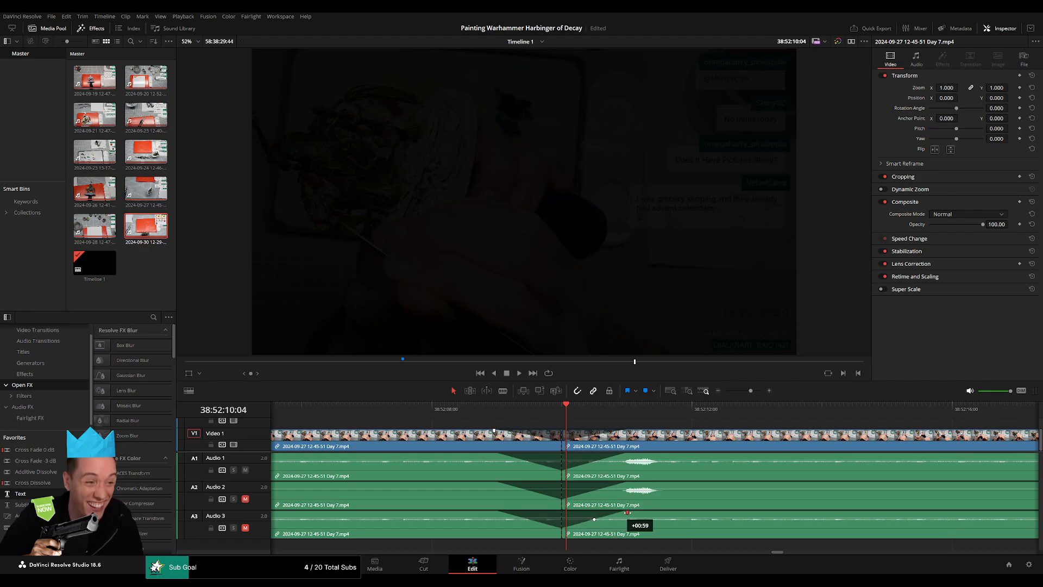
Move the Day 7 remainder following the 38:52:10:00 cut forward on the timeline, past 40:00:00:00, to open a gap.
left_click_drag(752, 391, 725, 392)
left_click_drag(684, 437, 562, 435)
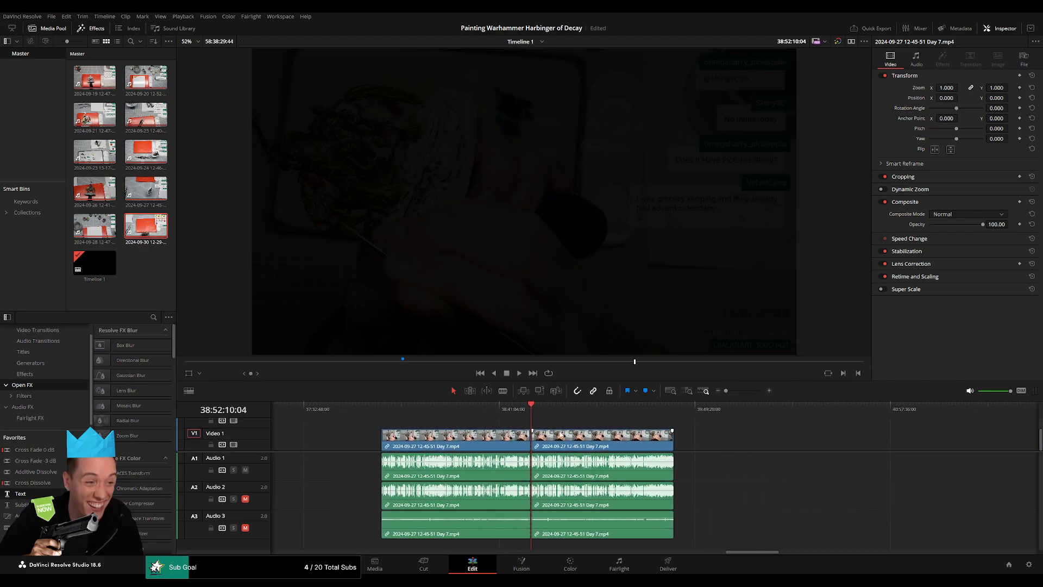
left_click(532, 411)
left_click_drag(623, 443, 856, 444)
left_click_drag(508, 446, 662, 444)
left_click(594, 443)
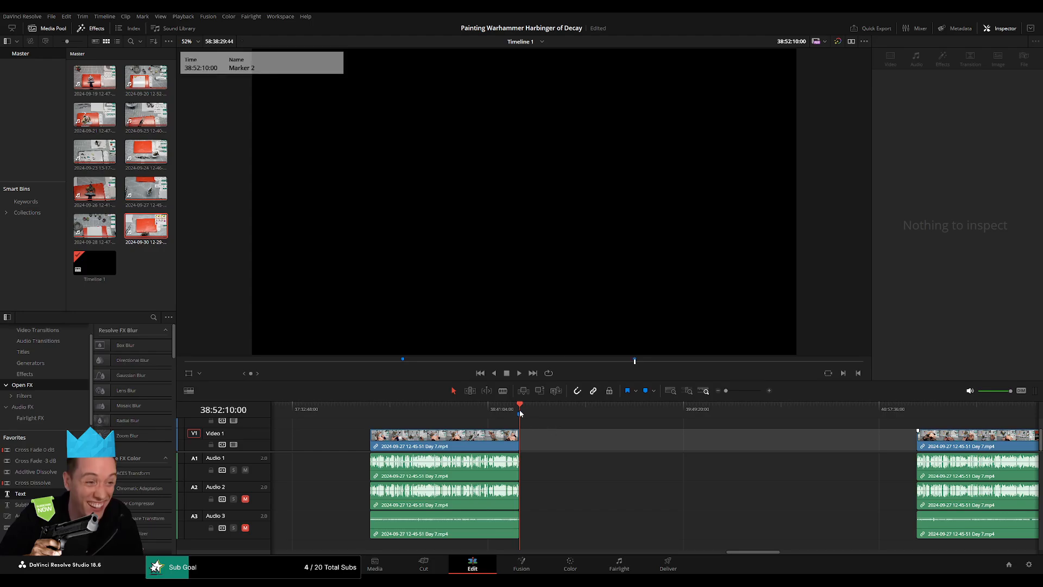
Name the timeline marker at 38:52:10:00 "20 episodes".
left_click(519, 415)
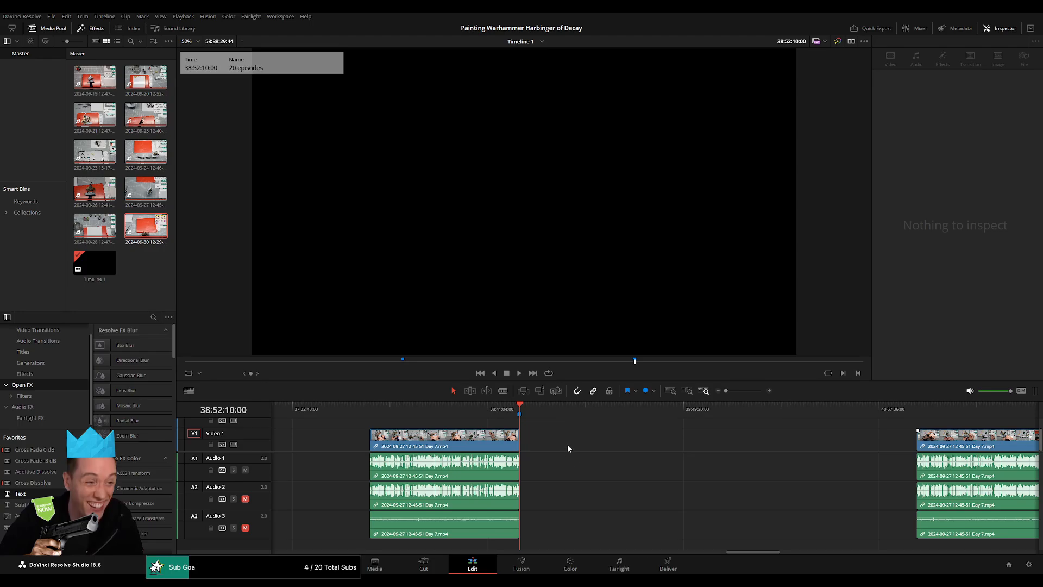
left_click(568, 445)
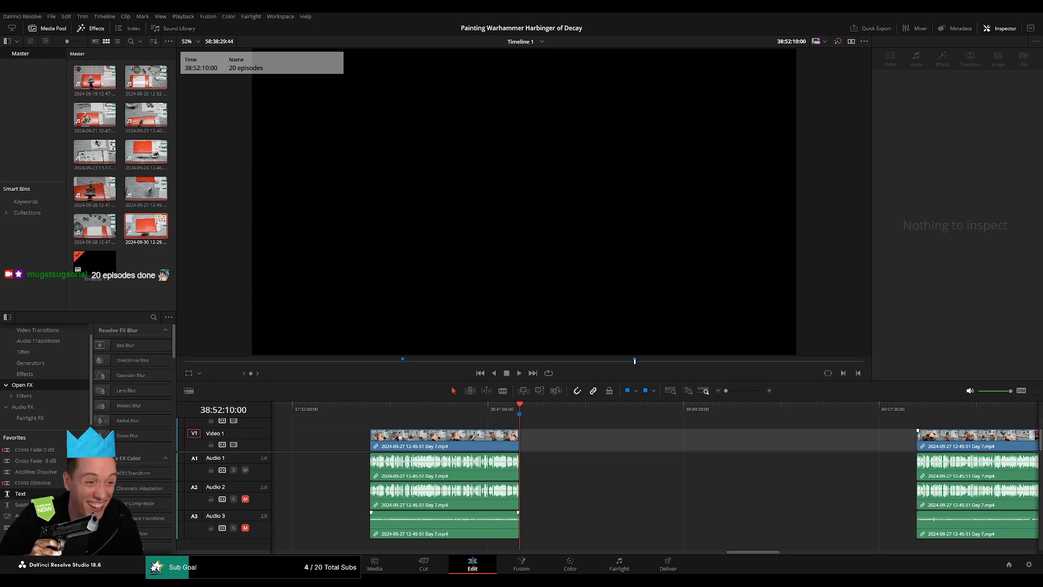
left_click(568, 440)
scroll(576, 443, "right", 1)
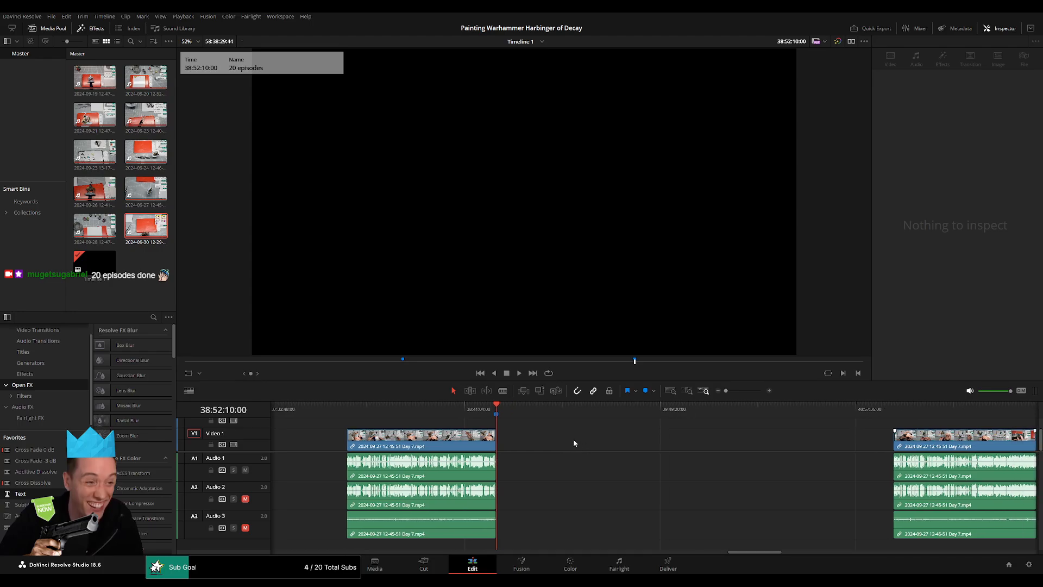
left_click(575, 439)
Place the playhead at 40:00:00:00, move the Day 7 remainder back to start there, and play its opening.
left_click_drag(500, 403, 679, 445)
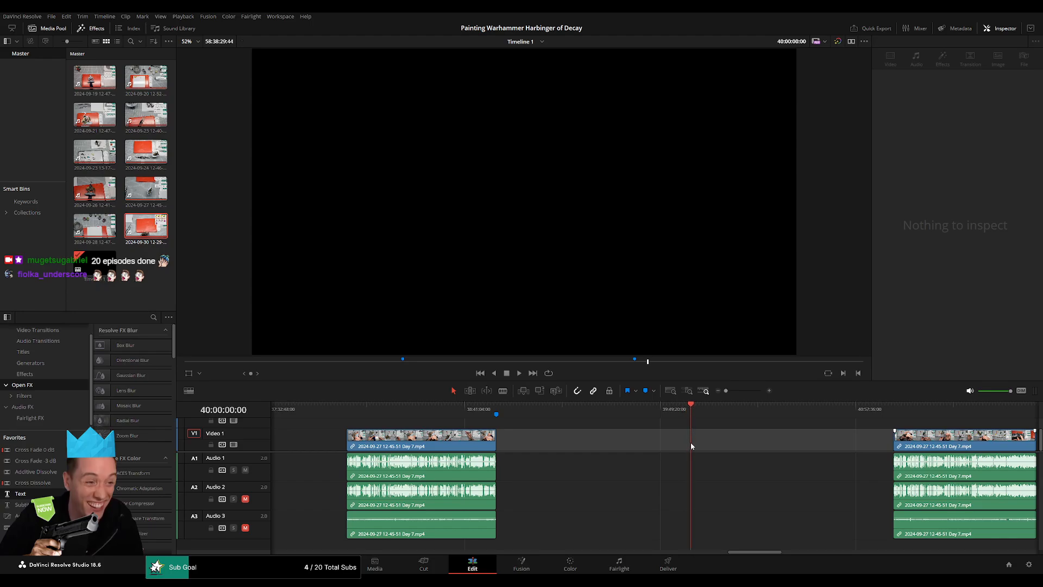
scroll(740, 466, "right", 8)
left_click_drag(668, 440, 468, 439)
key("space")
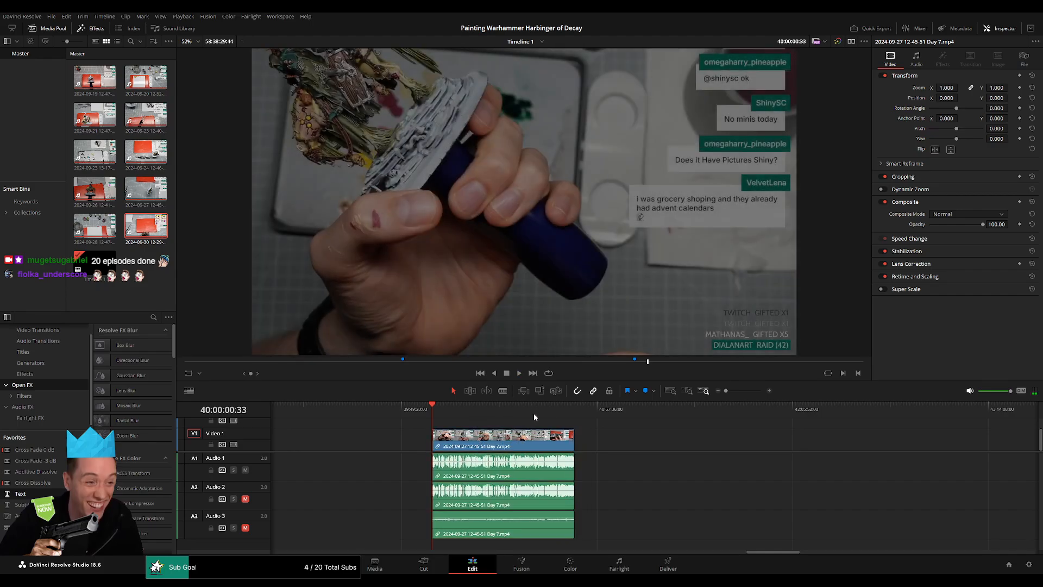
left_click(574, 409)
left_click(433, 411)
Move the Day 8 clip with its audio back along the timeline so it directly follows the end of the Day 7 remainder.
scroll(617, 435, "right", 20)
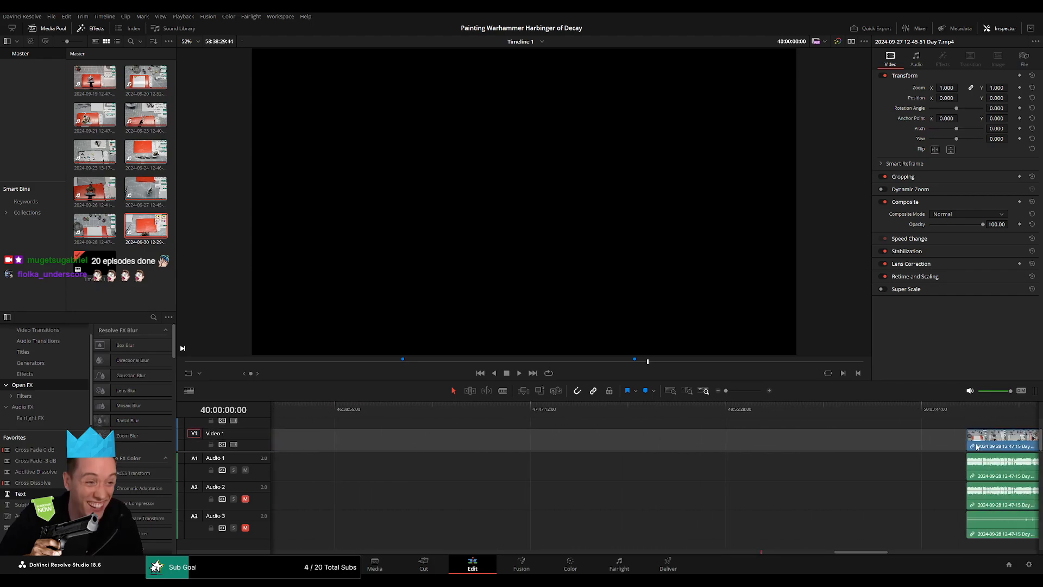
left_click_drag(1003, 443, 479, 448)
scroll(511, 448, "left", 8)
left_click_drag(727, 450, 399, 449)
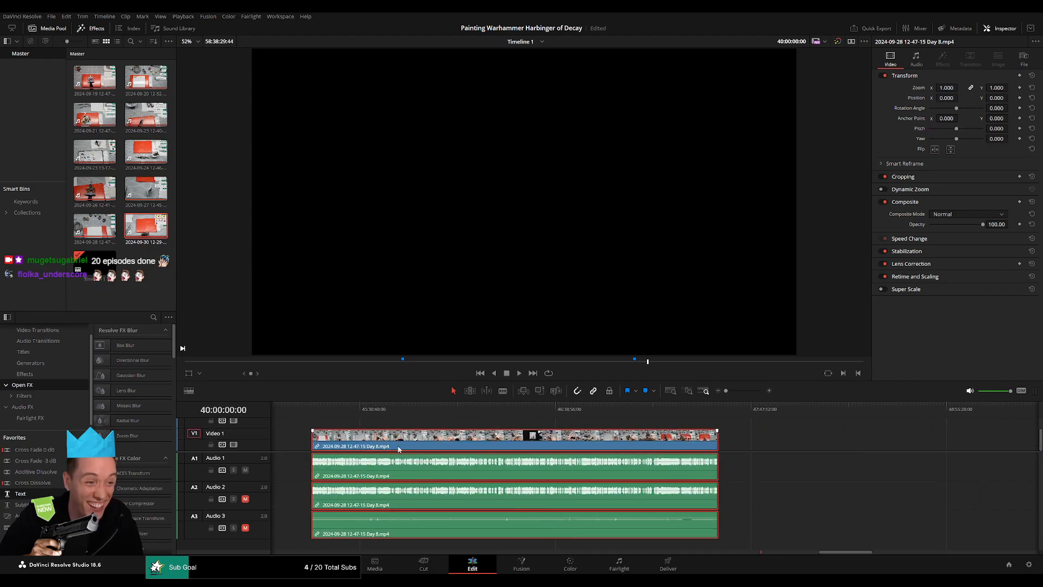
scroll(466, 430, "left", 9)
left_click_drag(843, 439, 471, 444)
scroll(435, 443, "left", 7)
scroll(768, 449, "left", 3)
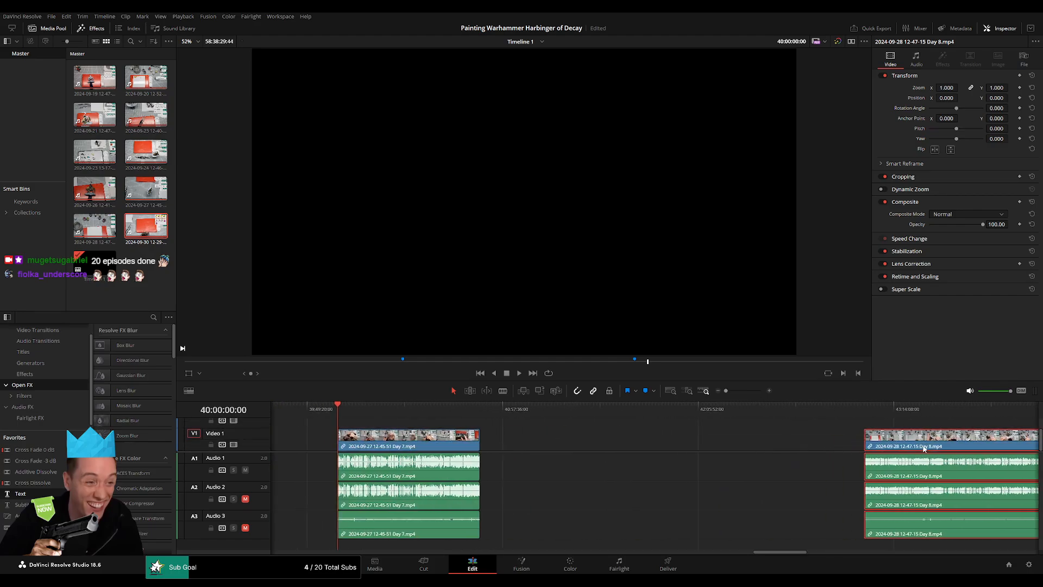
left_click_drag(923, 448, 539, 446)
left_click(506, 426)
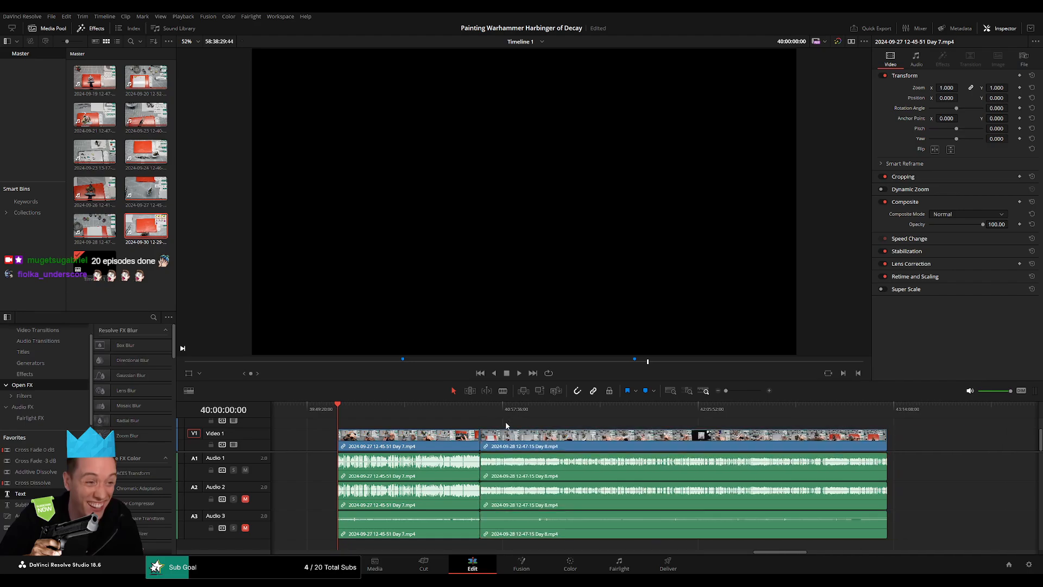
Add the default video and audio transitions at the join between Day 7 and Day 8 near 40:49:50 and play them back.
key("space")
left_click_drag(341, 408, 468, 415)
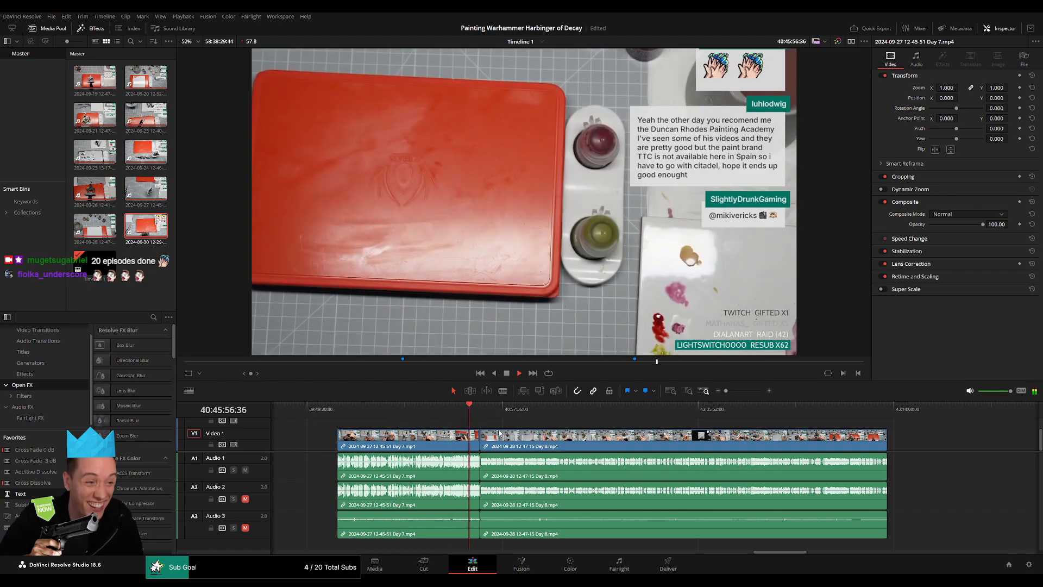
scroll(469, 429, "up", 5)
left_click(900, 411)
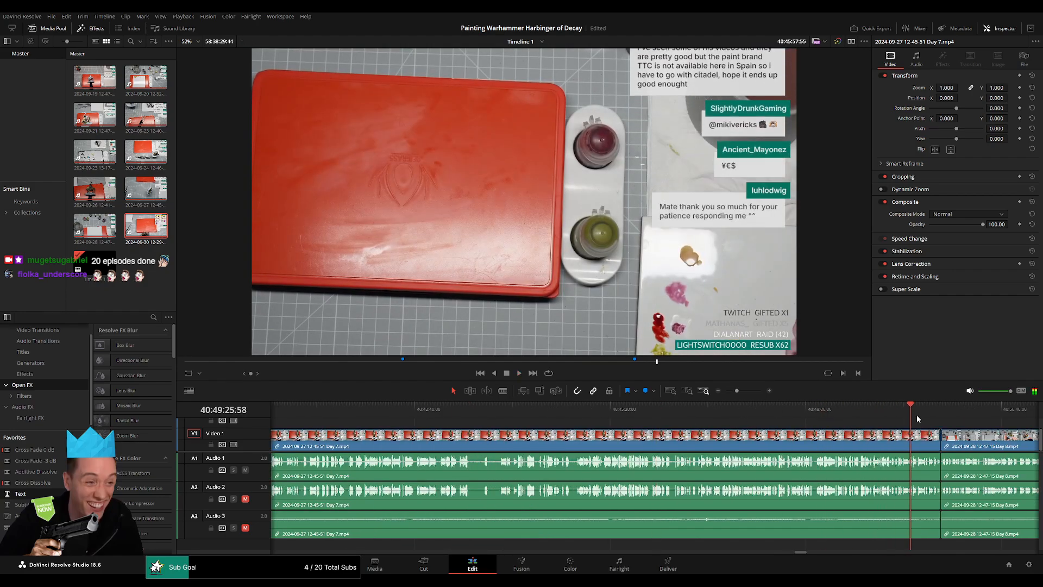
scroll(915, 417, "up", 3)
left_click(755, 410)
scroll(766, 418, "up", 3)
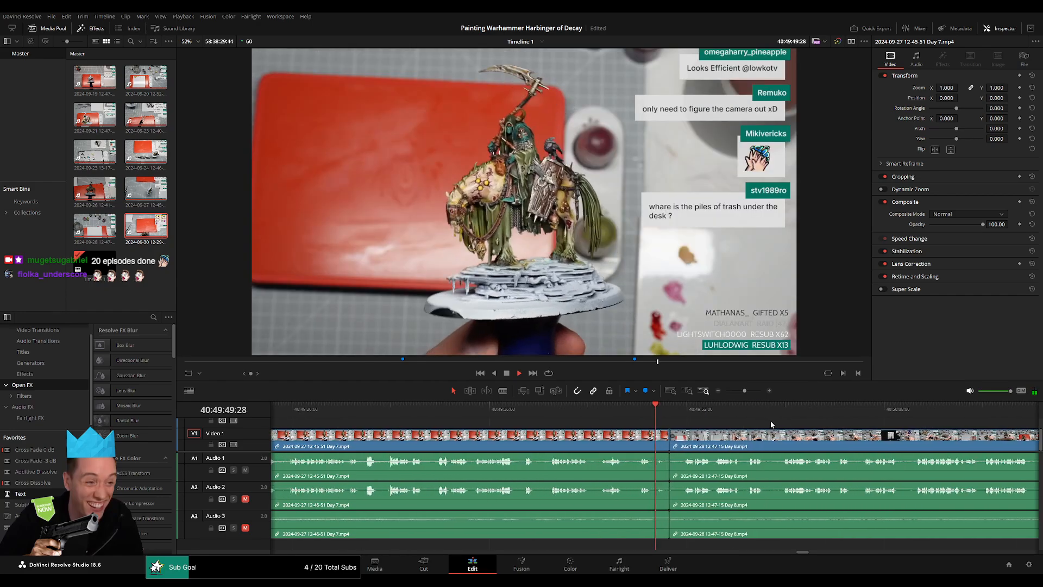
scroll(770, 420, "up", 3)
left_click(700, 445)
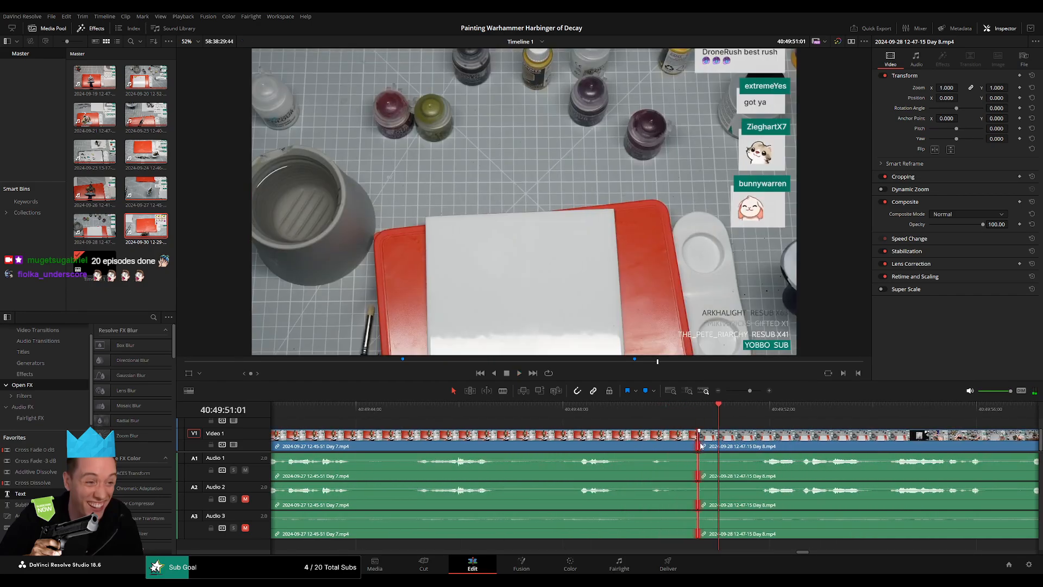
key("ctrl+t")
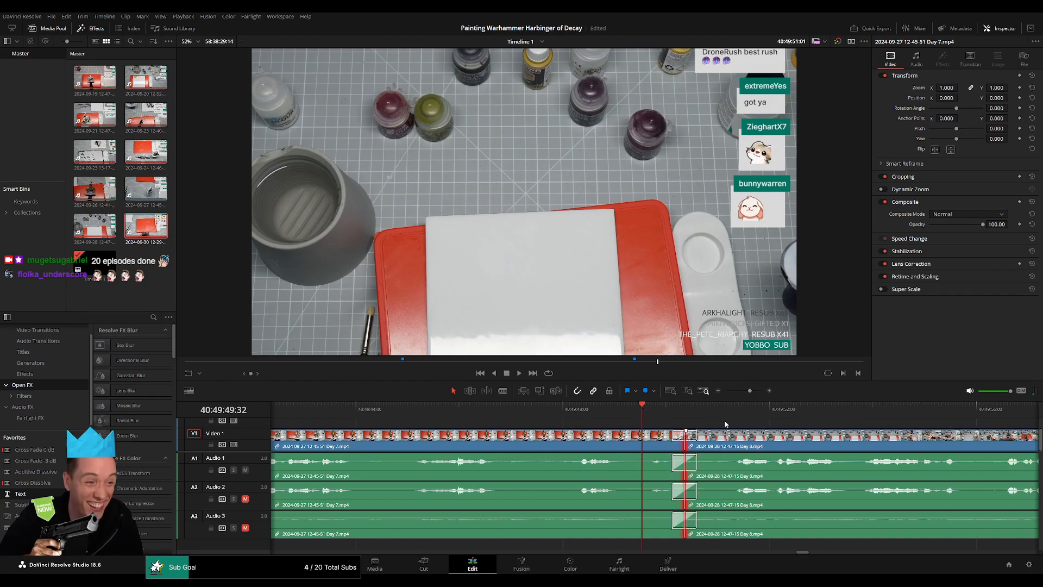
key("space")
left_click(777, 461)
left_click(788, 423)
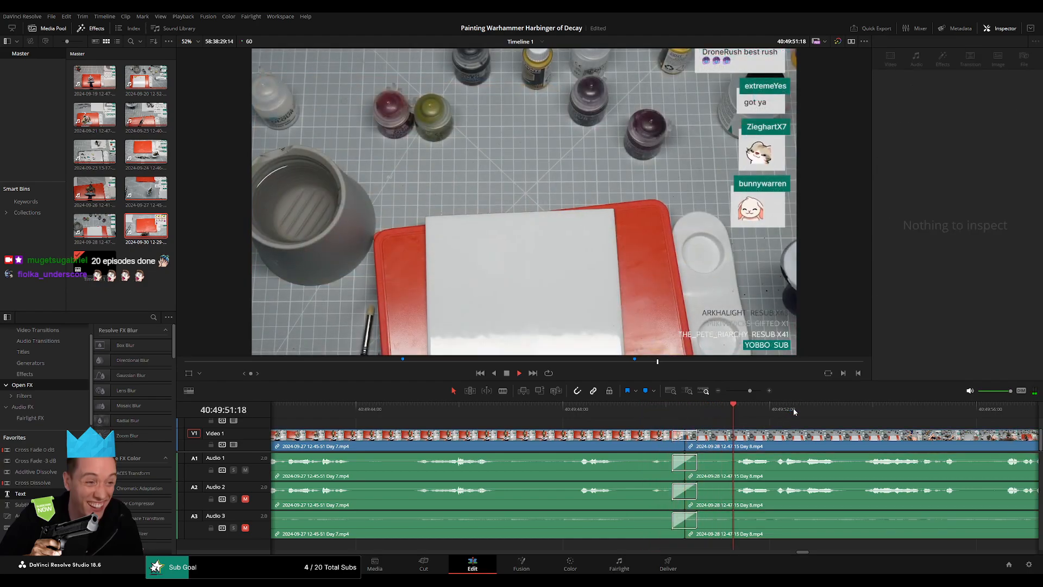
Find a quiet spot about 52 minutes after 40:00:00:00 and cut the Day 8 clip at 40:52:04:00.
scroll(517, 425, "down", 10)
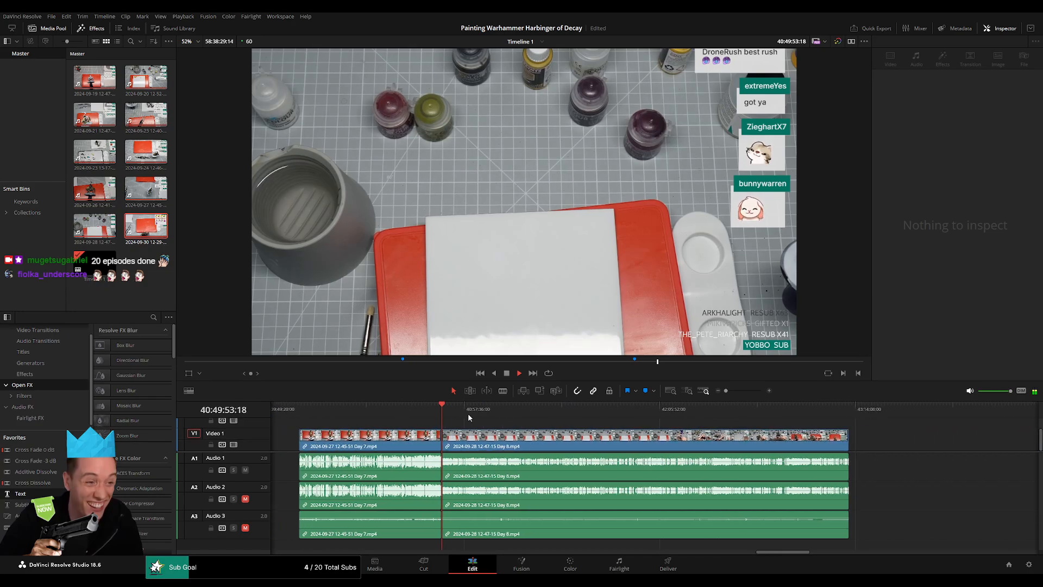
left_click(450, 410)
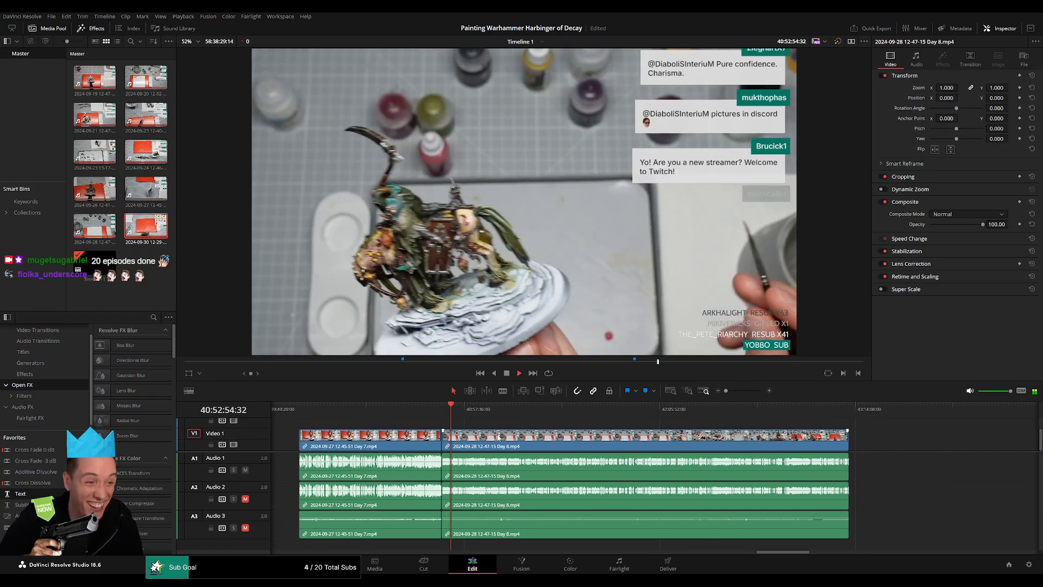
scroll(607, 440, "up", 10)
scroll(606, 439, "up", 3)
left_click(564, 415)
scroll(598, 427, "up", 4)
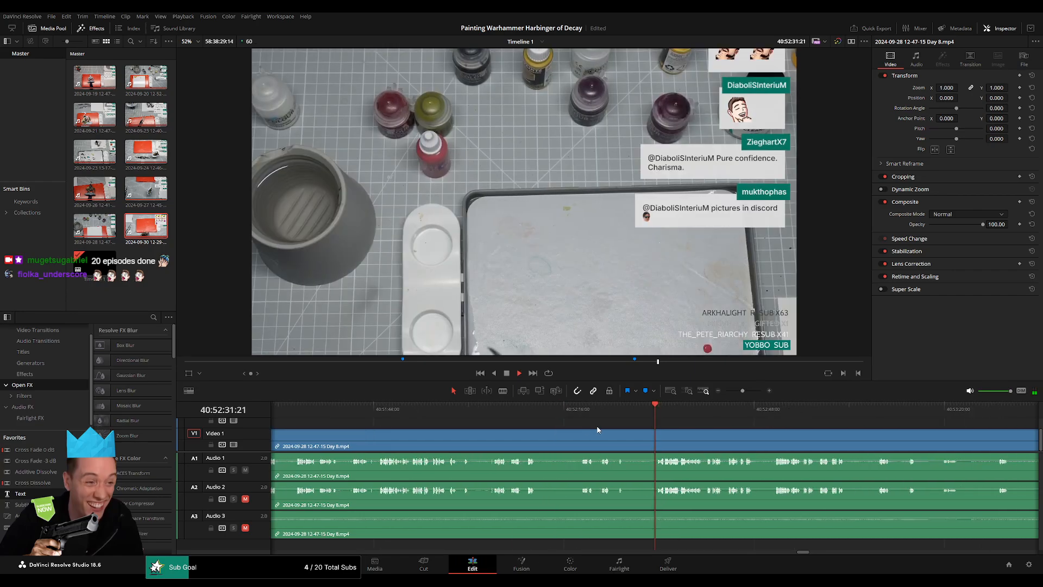
scroll(630, 431, "up", 2)
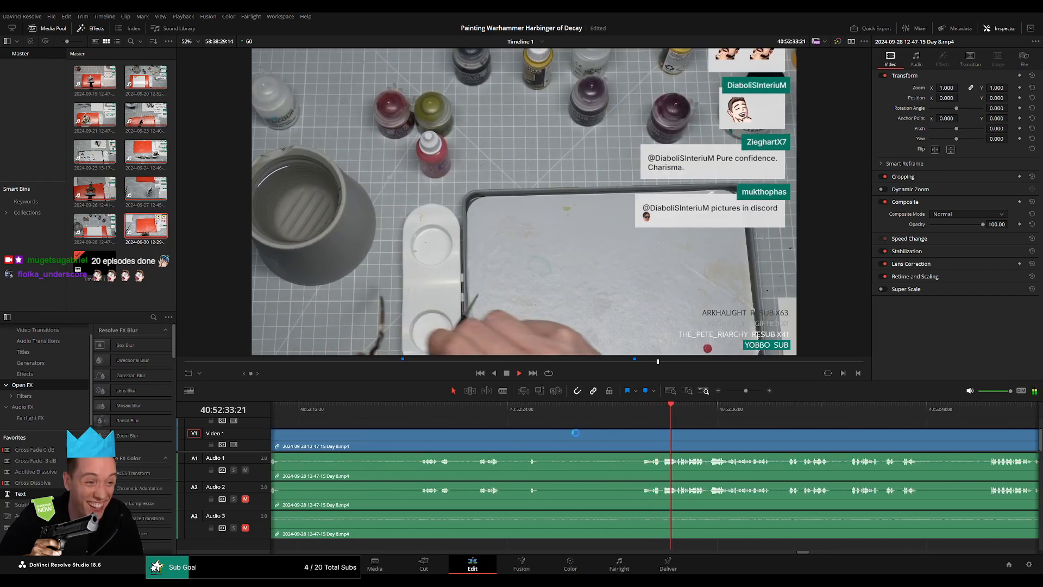
left_click(529, 413)
left_click(422, 415)
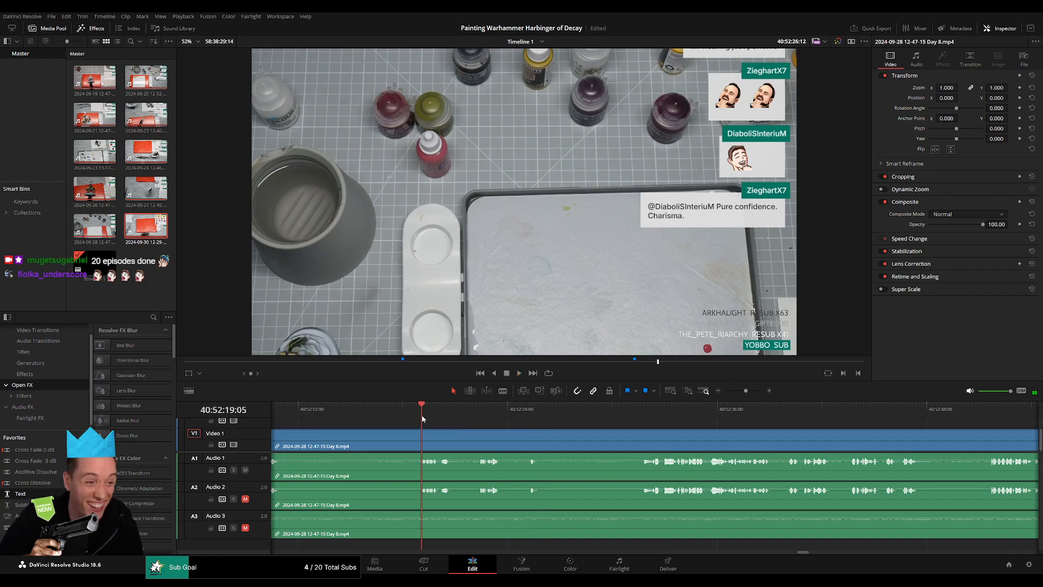
scroll(434, 431, "up", 3)
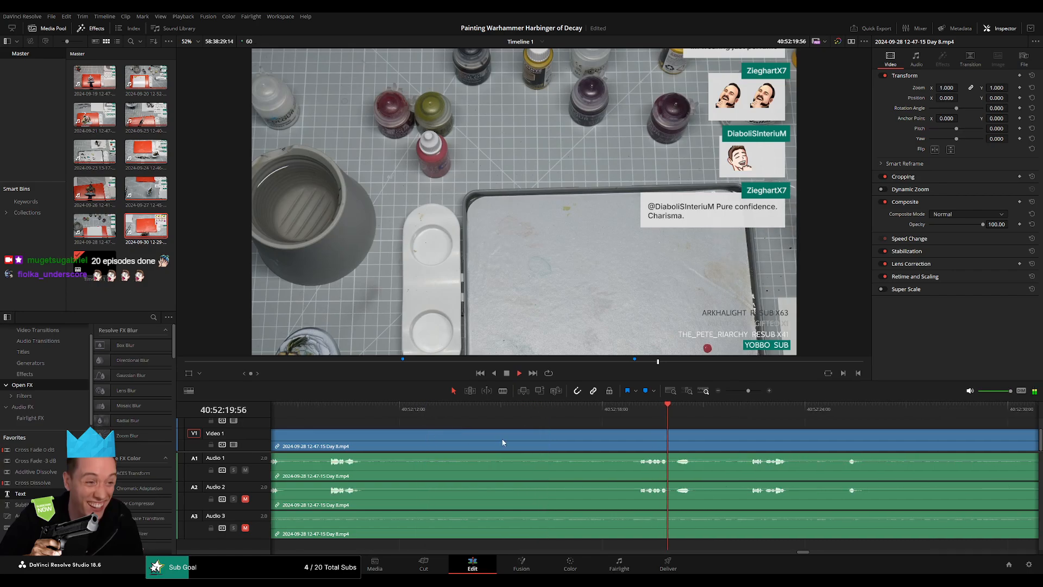
left_click(336, 413)
scroll(342, 433, "left", 4)
left_click(462, 413)
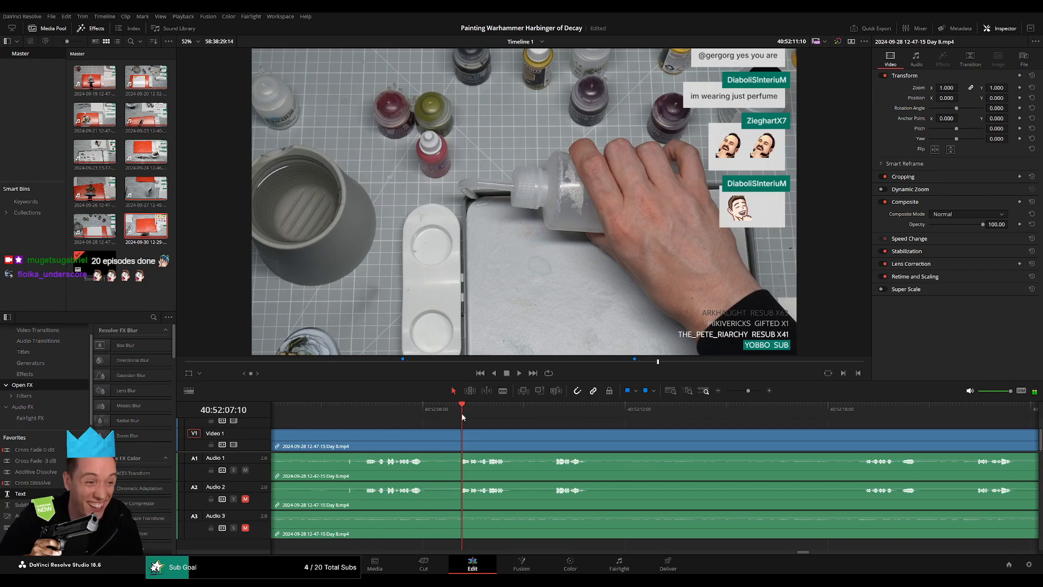
scroll(463, 430, "left", 4)
left_click(508, 413)
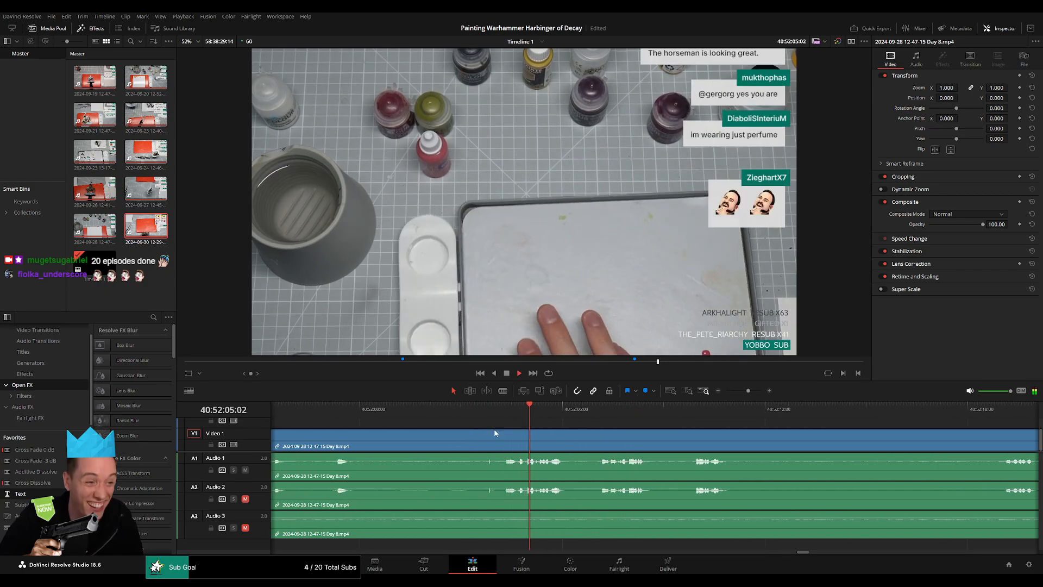
scroll(598, 435, "up", 2)
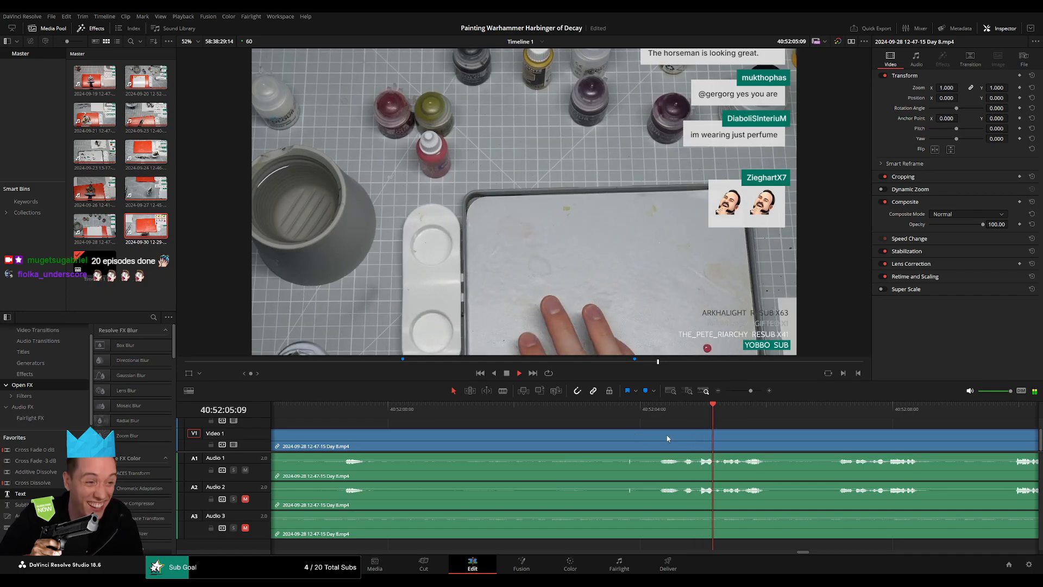
scroll(668, 438, "up", 2)
left_click(524, 414)
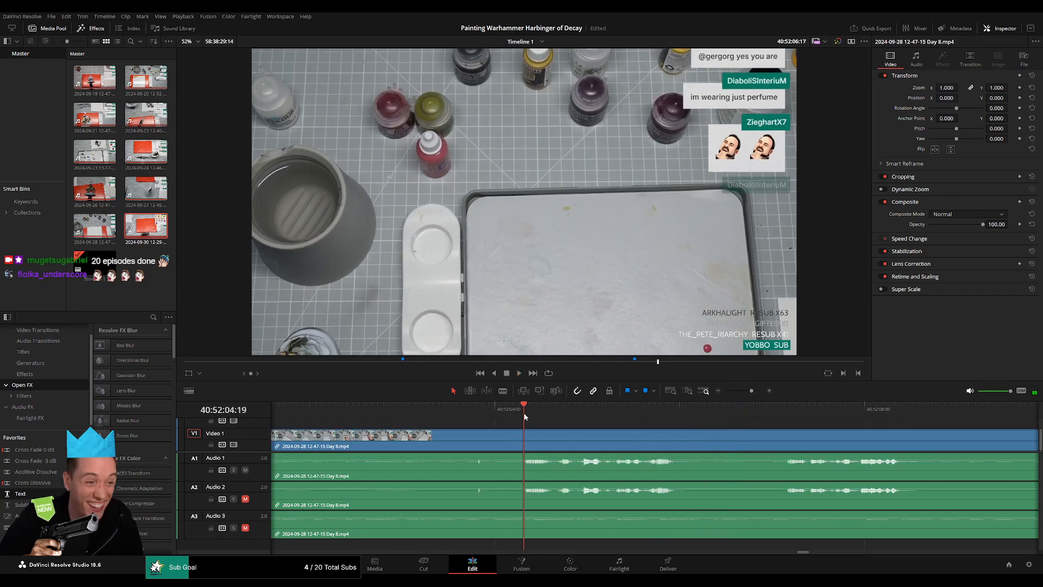
left_click(496, 415)
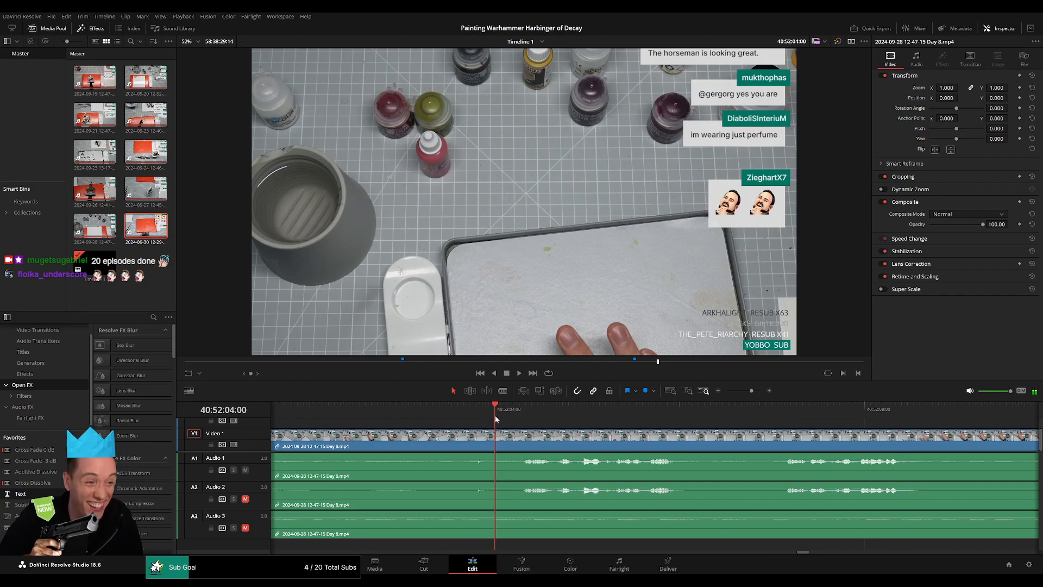
key("ctrl+b")
Add fade-outs and fade-ins of about one second to the video and all three audio tracks at the 40:52:04:00 cut and play them back.
left_click_drag(496, 438, 558, 434)
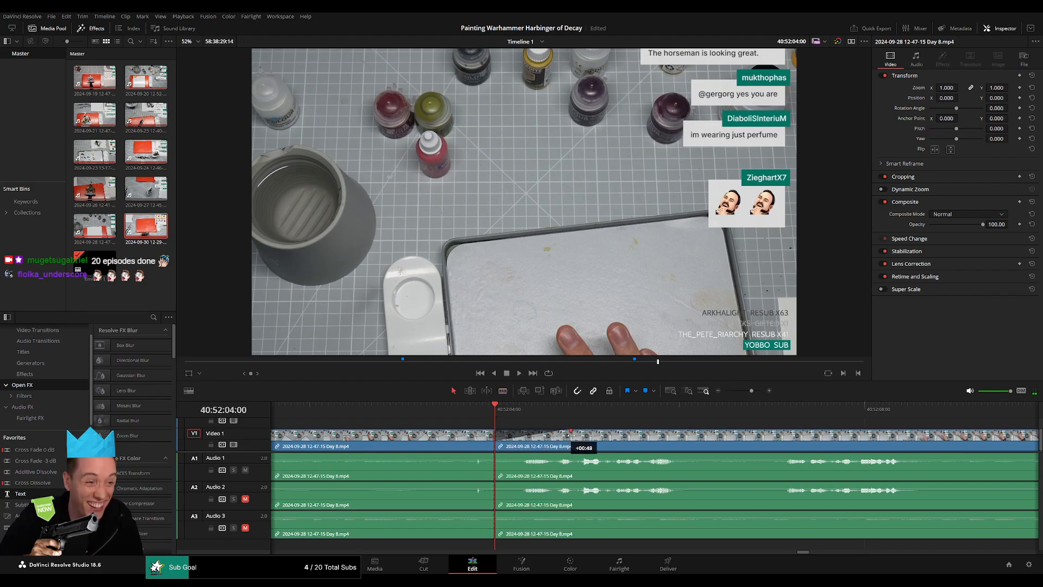
key("space")
left_click(497, 415)
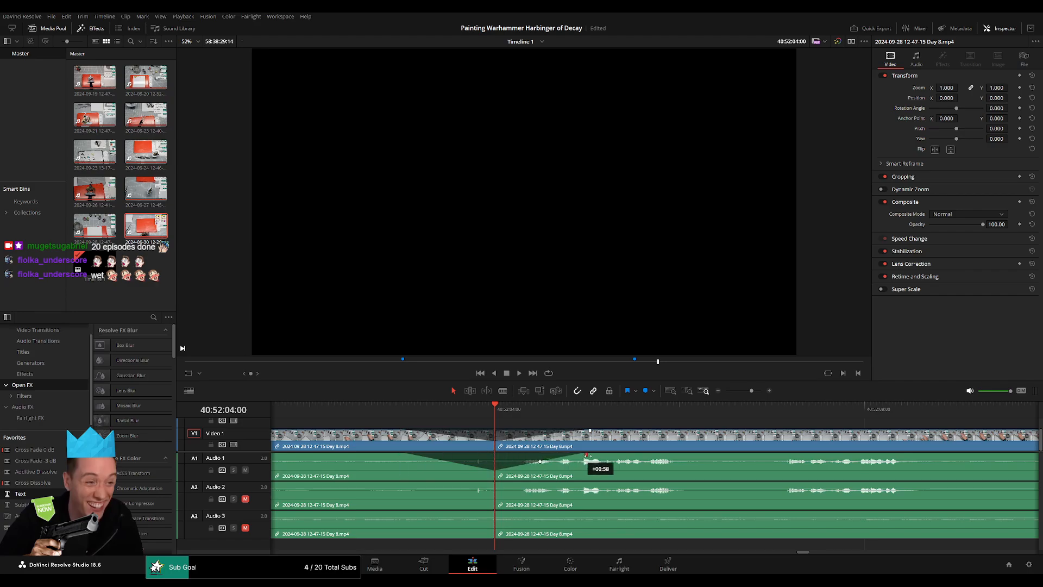
left_click_drag(493, 483, 399, 483)
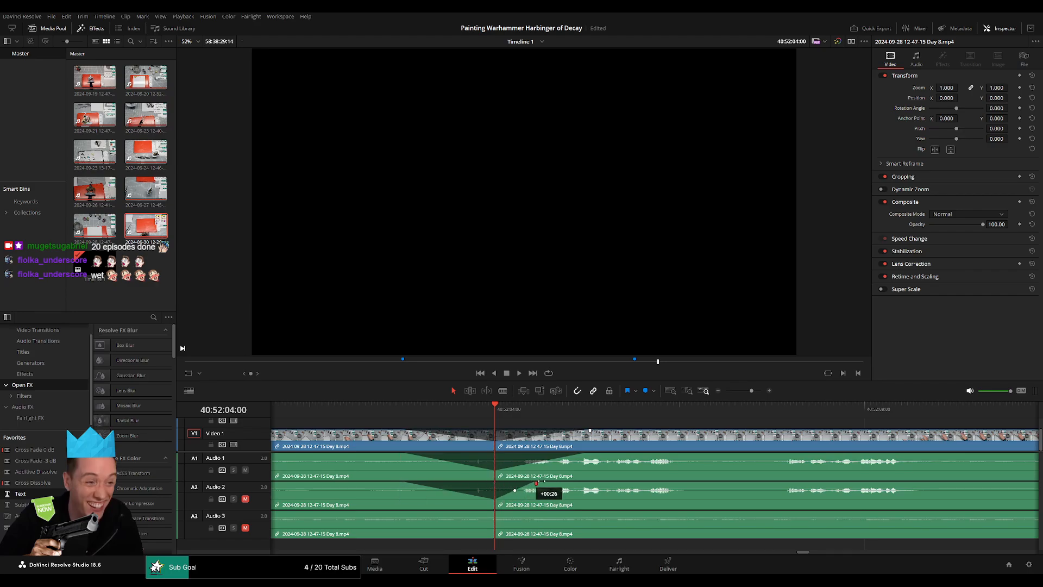
left_click_drag(536, 483, 584, 483)
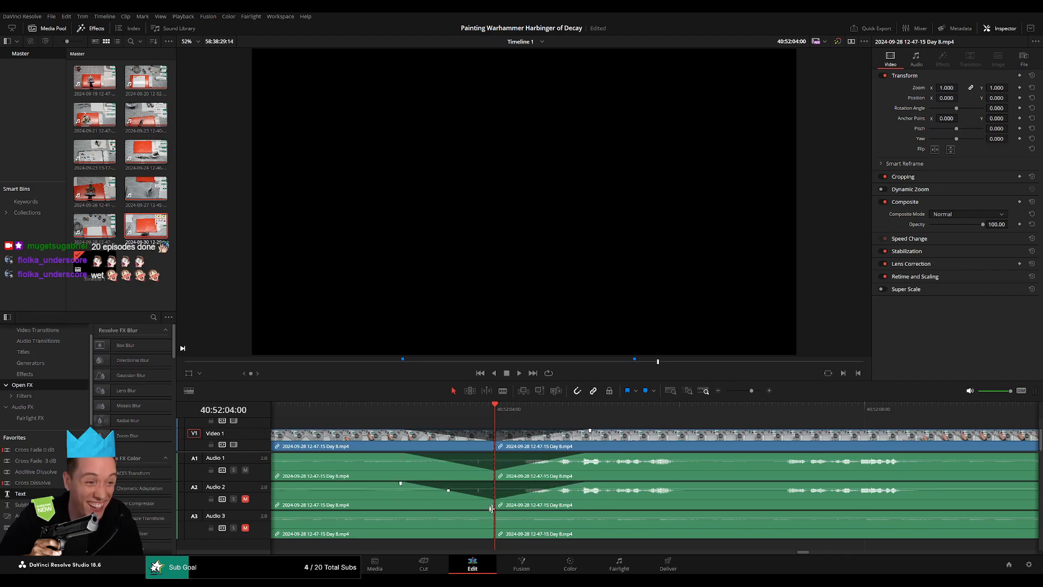
left_click_drag(492, 512, 412, 513)
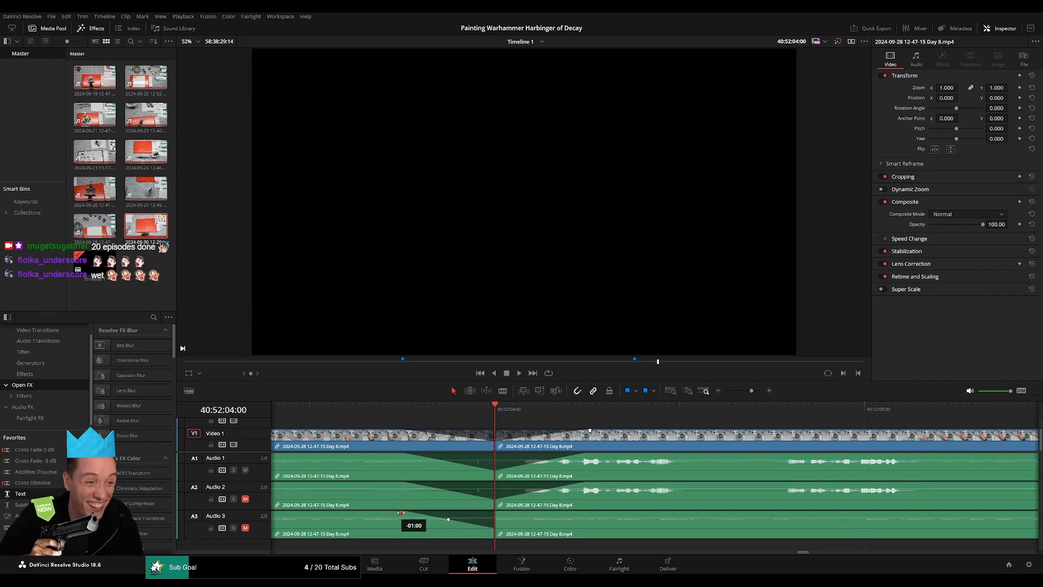
left_click_drag(499, 510, 497, 513)
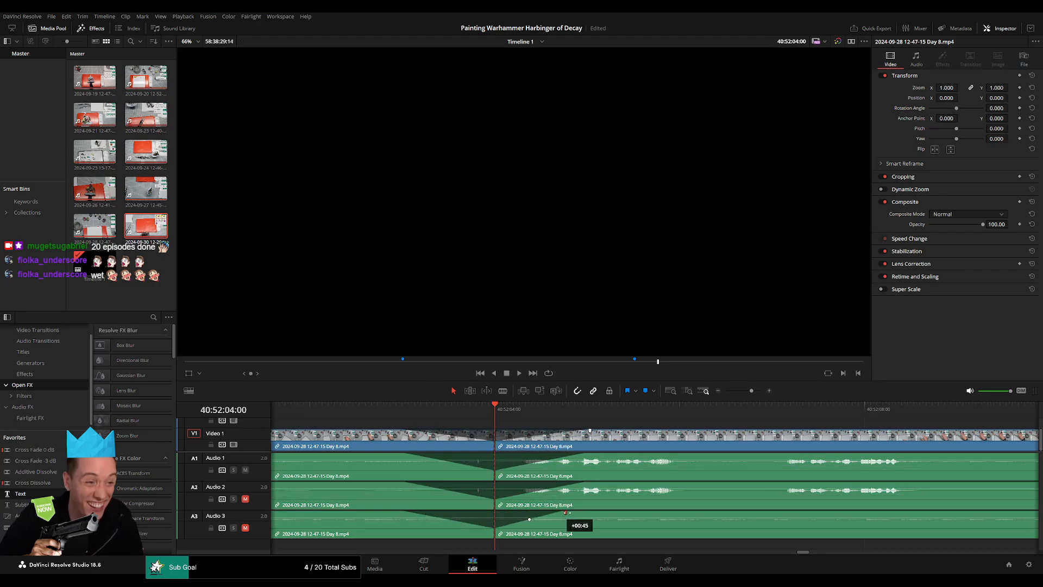
left_click_drag(588, 514, 590, 514)
key("space")
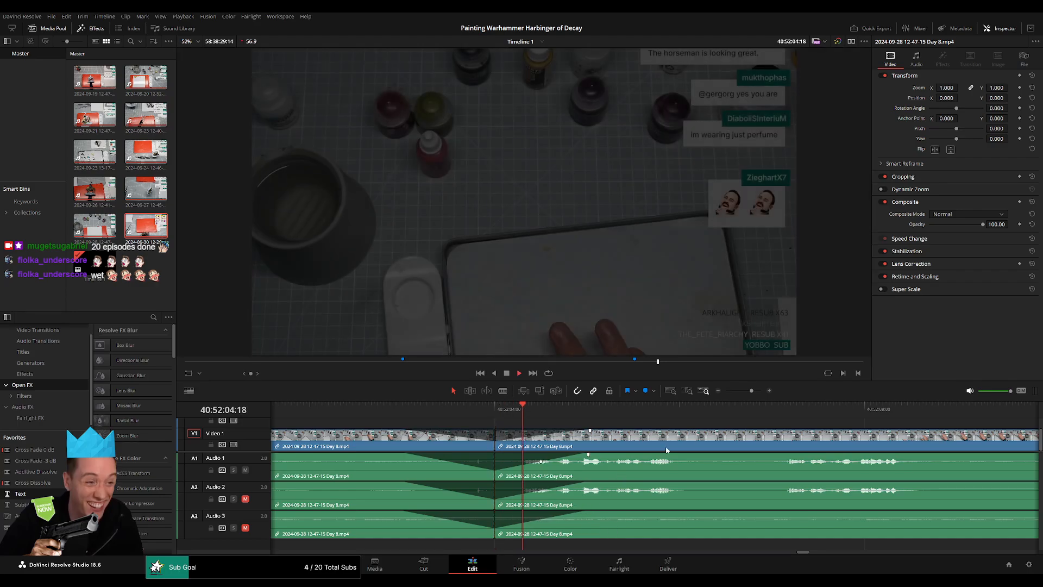
key("space")
Move the Day 8 remainder after the 40:52:04:00 cut forward along the timeline, clear of the 42:00:00:00 mark.
left_click_drag(752, 391, 696, 393)
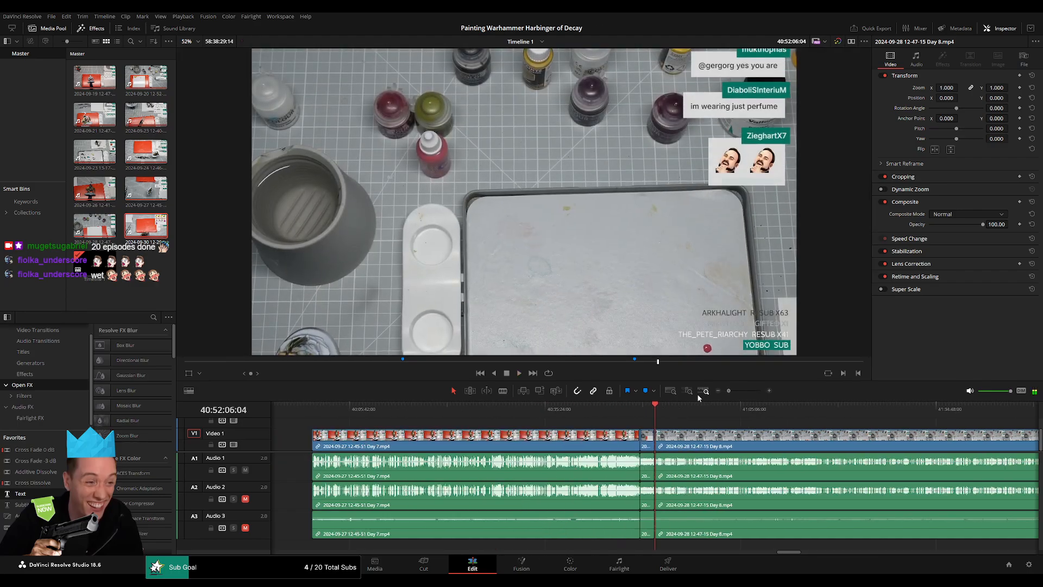
left_click_drag(685, 445, 519, 445)
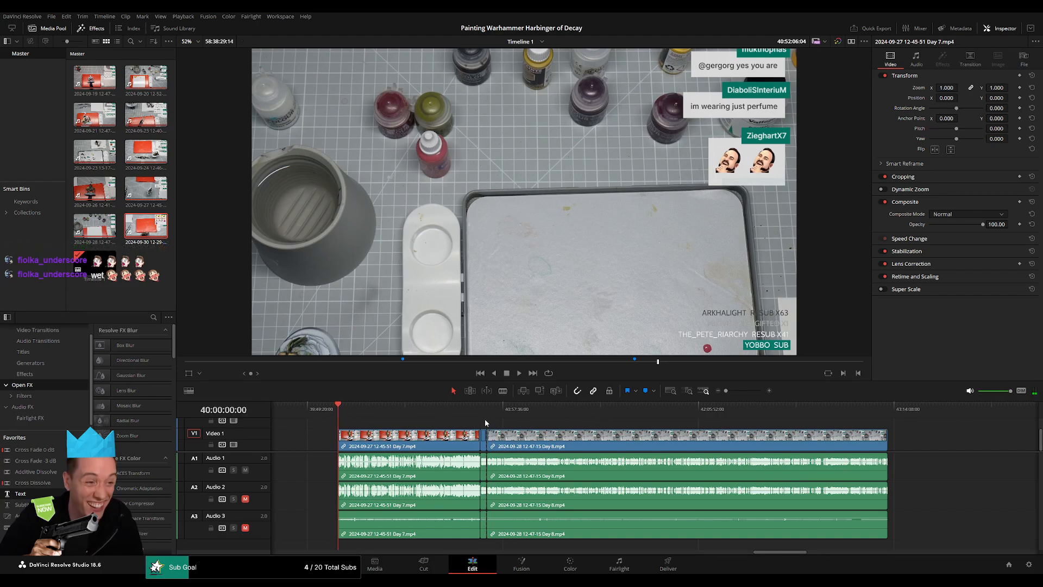
scroll(487, 411, "right", 4)
left_click_drag(470, 439, 760, 441)
left_click(407, 443)
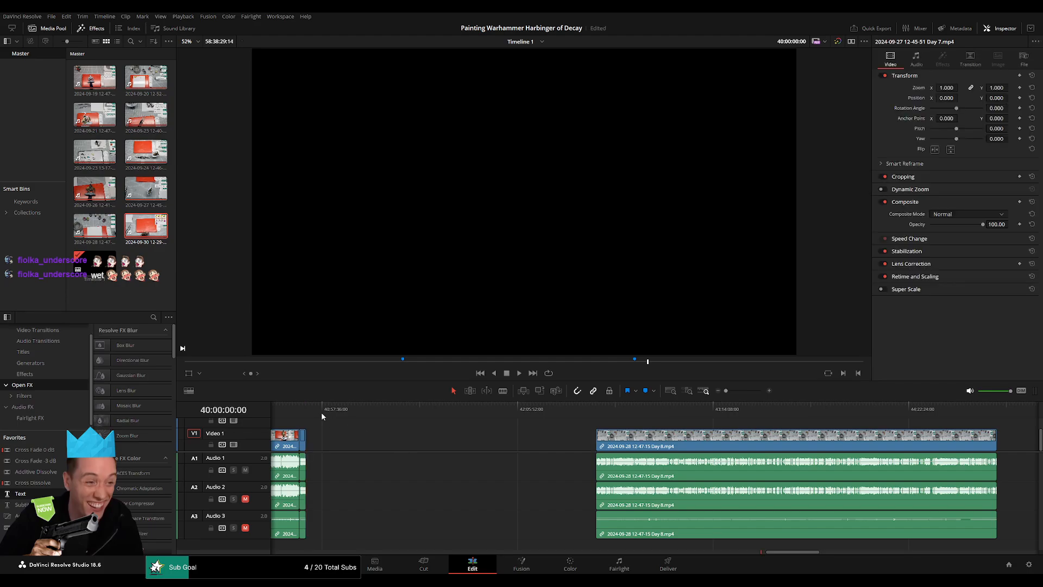
Place the playhead at 42:00:00:00, move the Day 8 remainder back to start there, and play its opening.
left_click(383, 415)
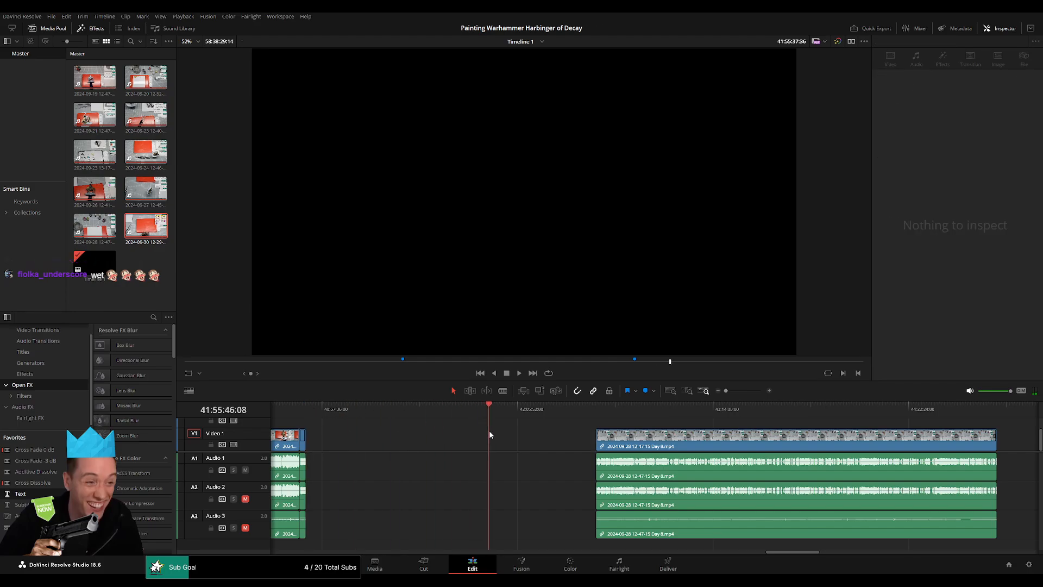
left_click_drag(500, 432, 501, 431)
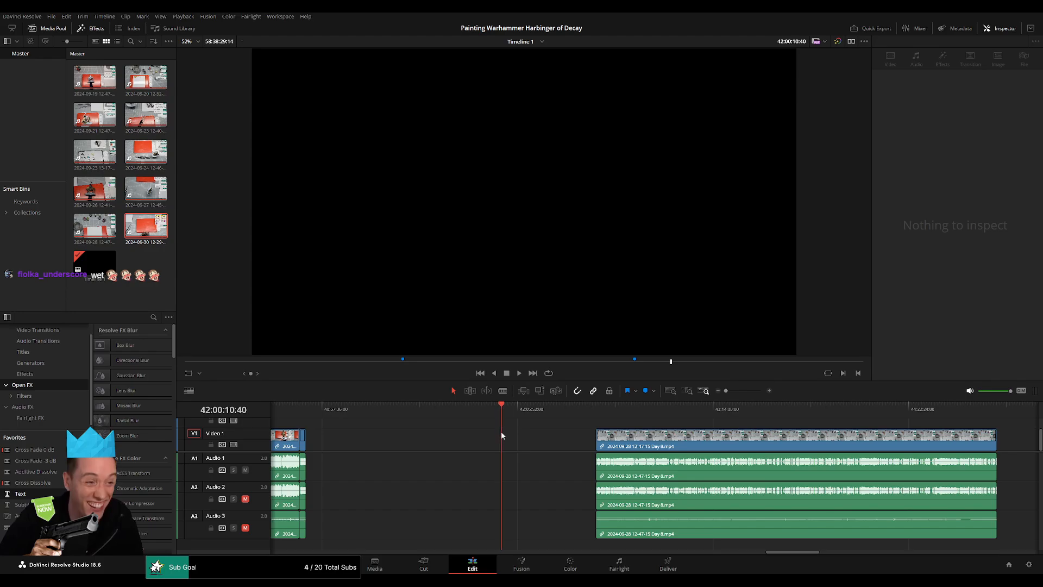
scroll(501, 432, "up", 3)
left_click_drag(655, 410, 647, 411)
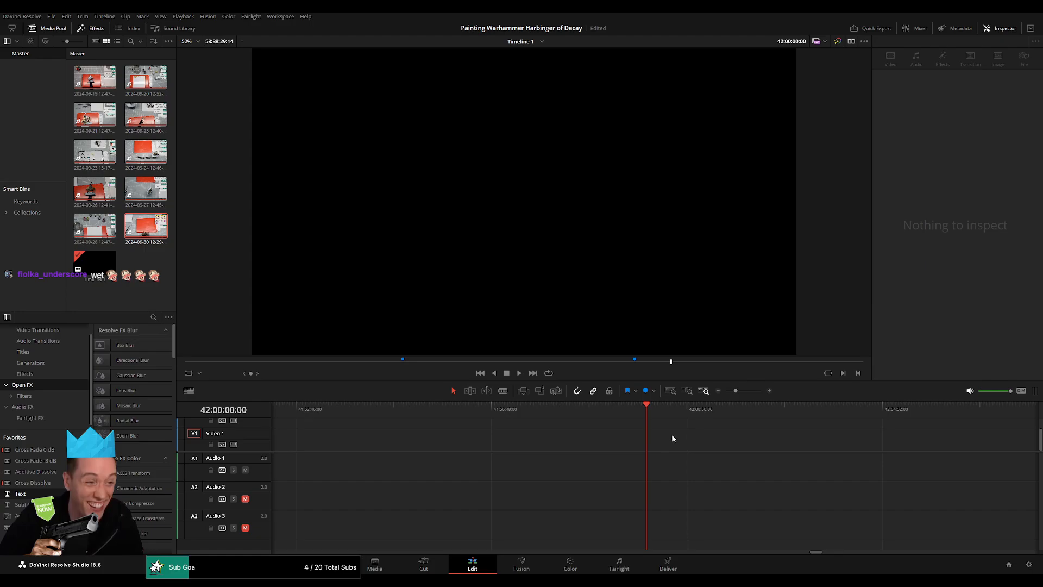
left_click_drag(736, 391, 726, 390)
left_click_drag(797, 438, 714, 435)
key("space")
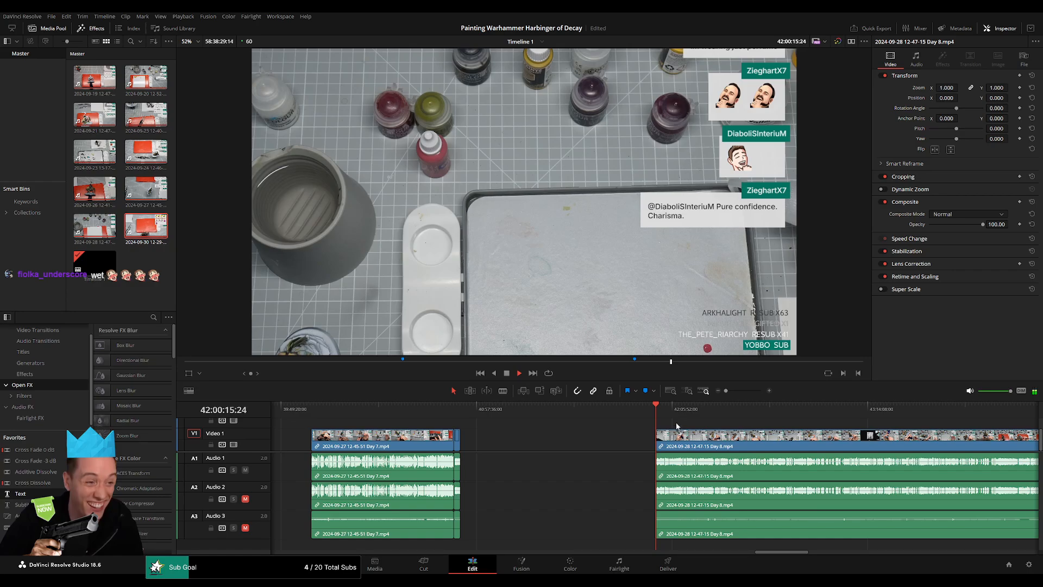
Skim through the first 50 seconds or so of the Day 8 part that starts at 42:00:00:00, playing several spots.
left_click_drag(726, 390, 743, 390)
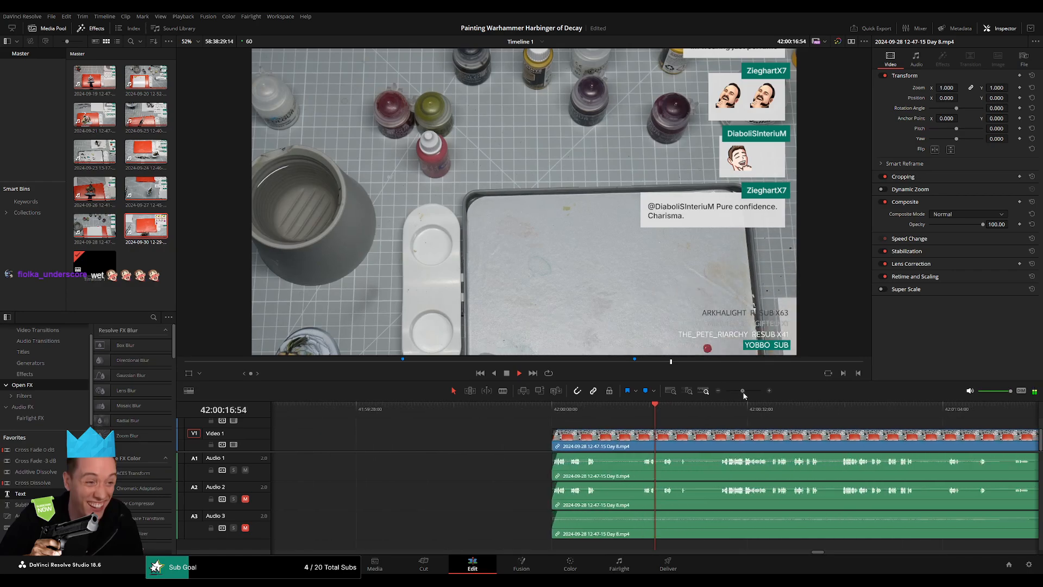
left_click(672, 414)
scroll(672, 414, "right", 9)
left_click(582, 414)
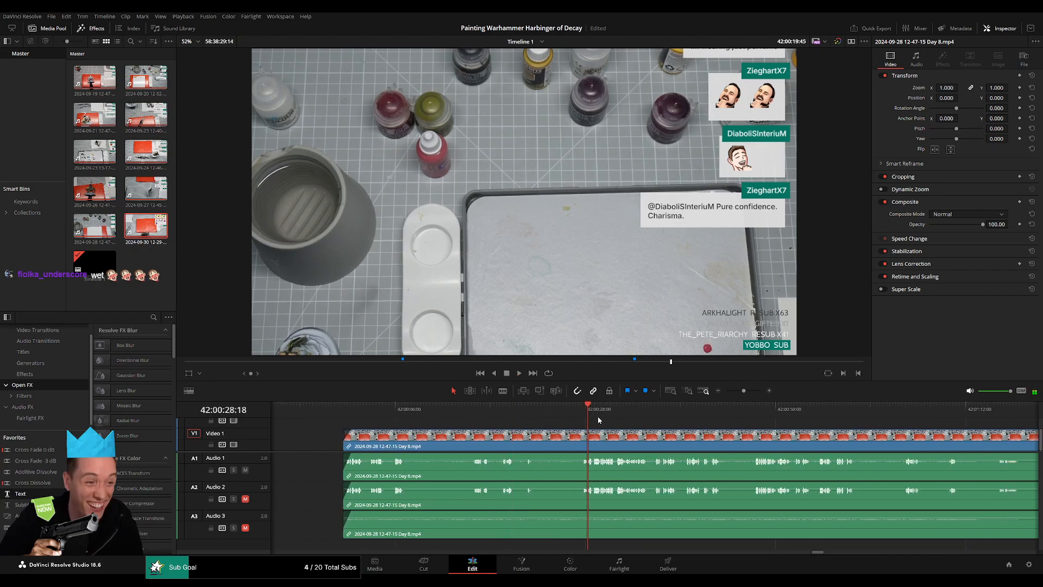
scroll(465, 404, "right", 10)
left_click(529, 411)
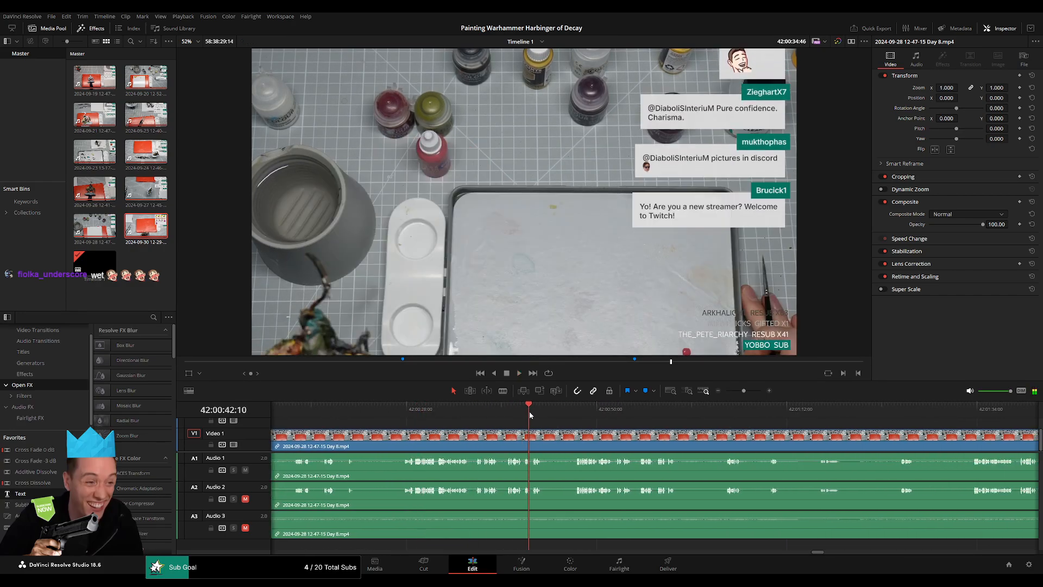
left_click_drag(565, 413, 579, 412)
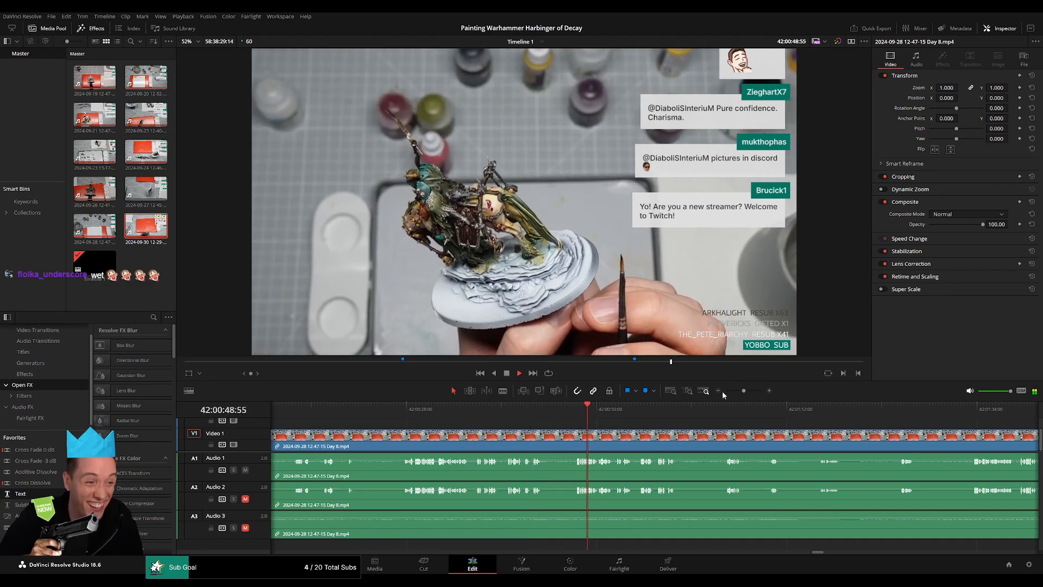
Find a quiet spot about 52 minutes after 42:00:00:00 and cut the Day 8 clip at 42:52:01:00.
left_click_drag(743, 390, 703, 393)
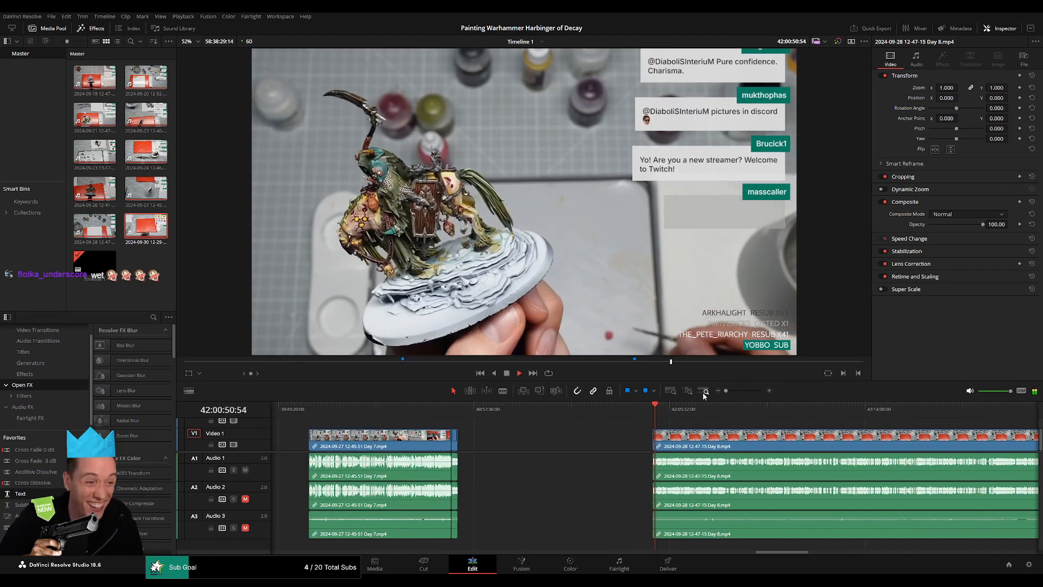
scroll(585, 420, "right", 4)
left_click(405, 410)
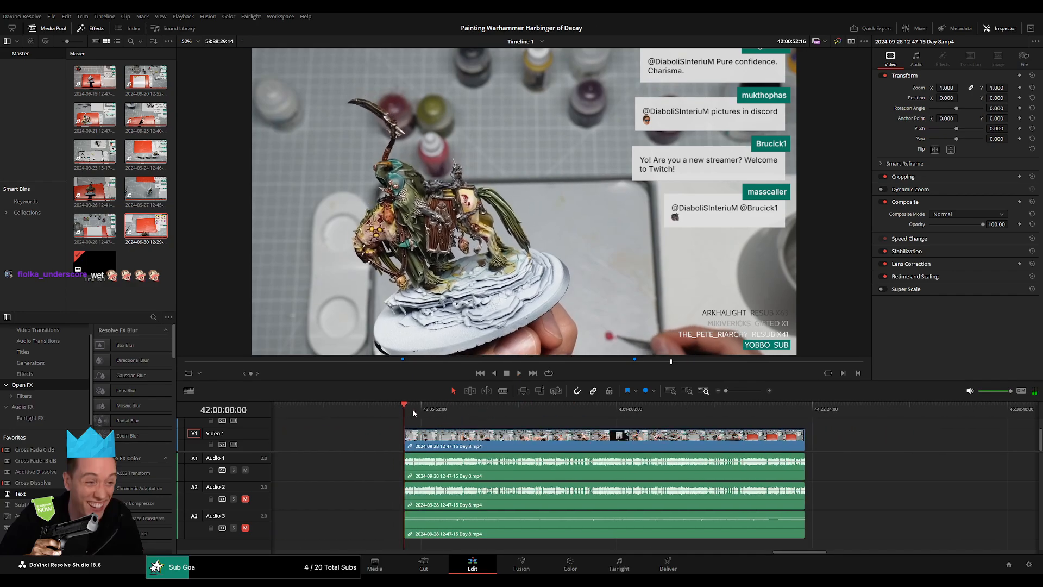
left_click_drag(412, 409, 555, 430)
scroll(555, 432, "up", 5)
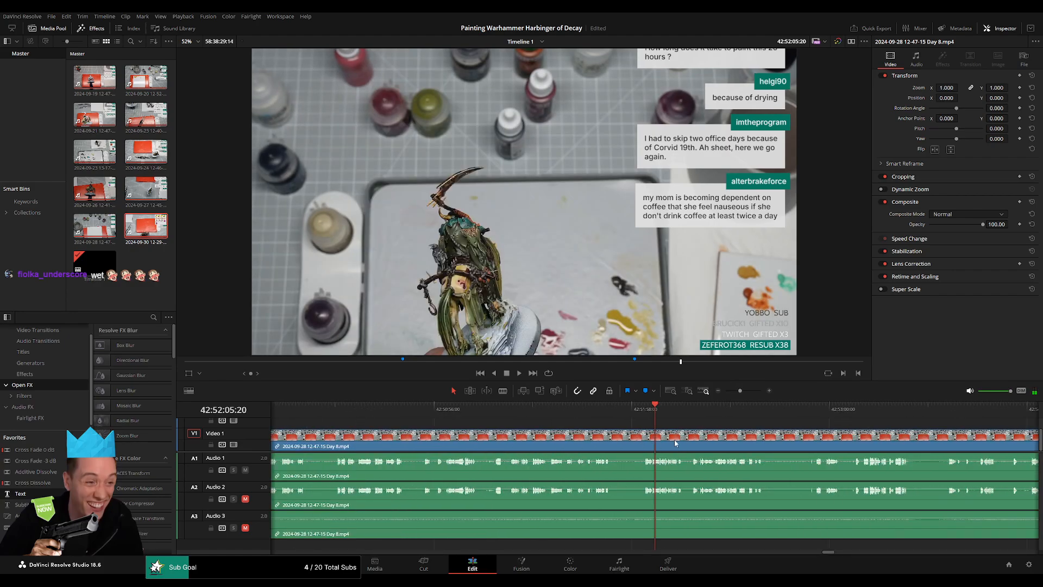
scroll(676, 443, "up", 4)
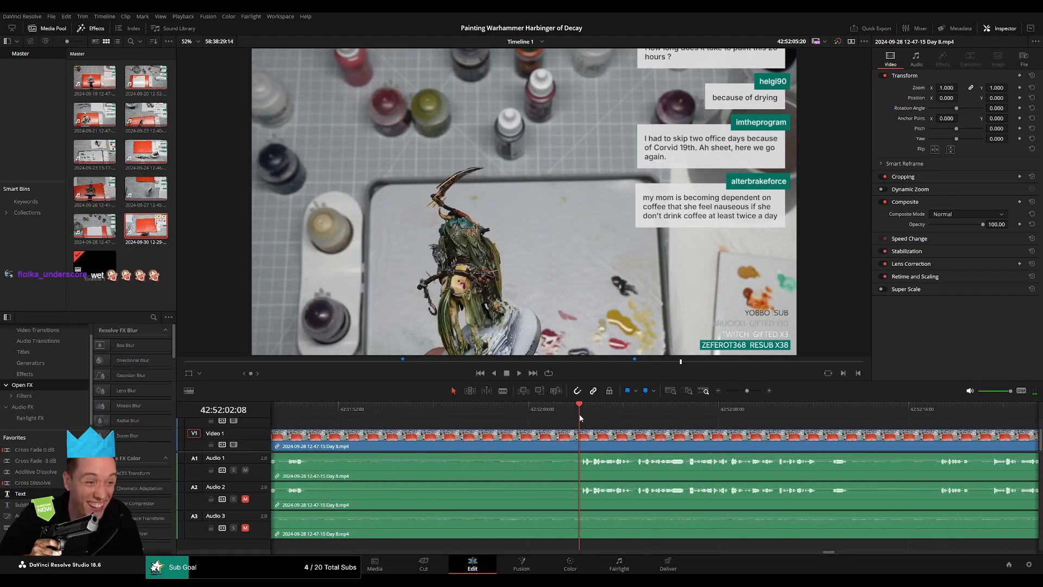
scroll(589, 429, "up", 3)
key("space")
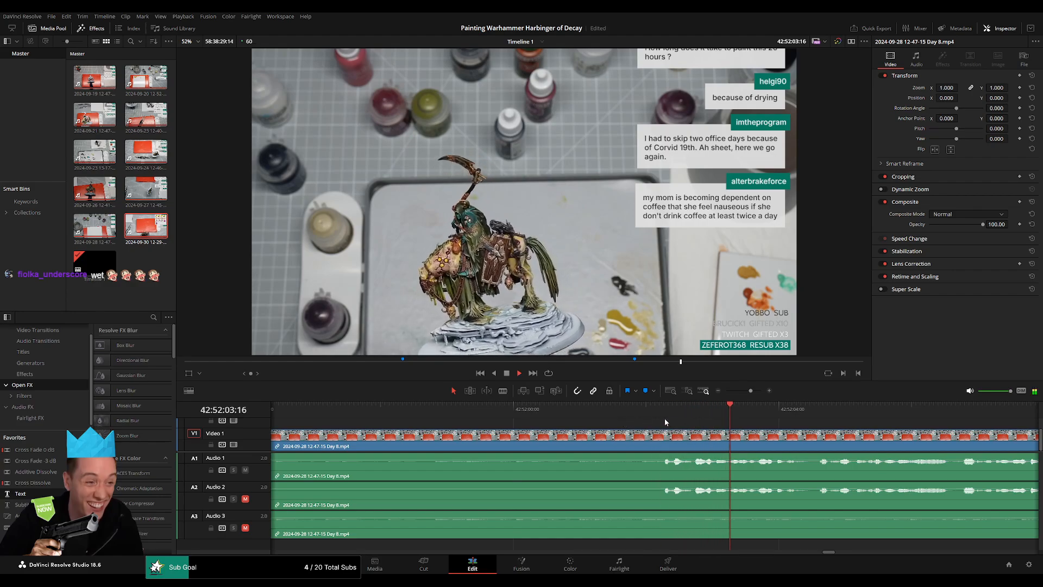
key("space")
left_click(662, 415)
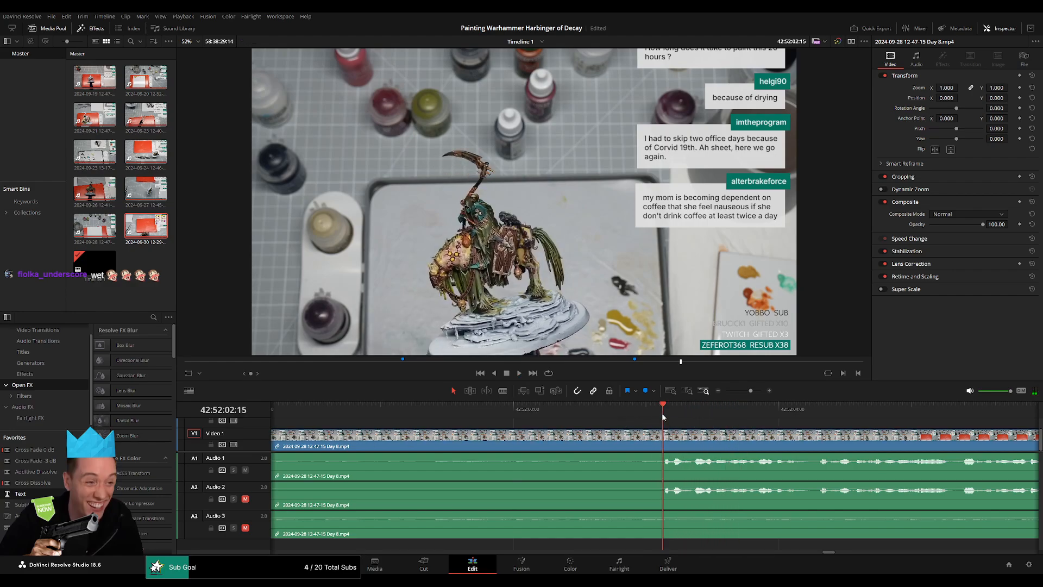
left_click_drag(663, 415, 648, 442)
key("ctrl+b")
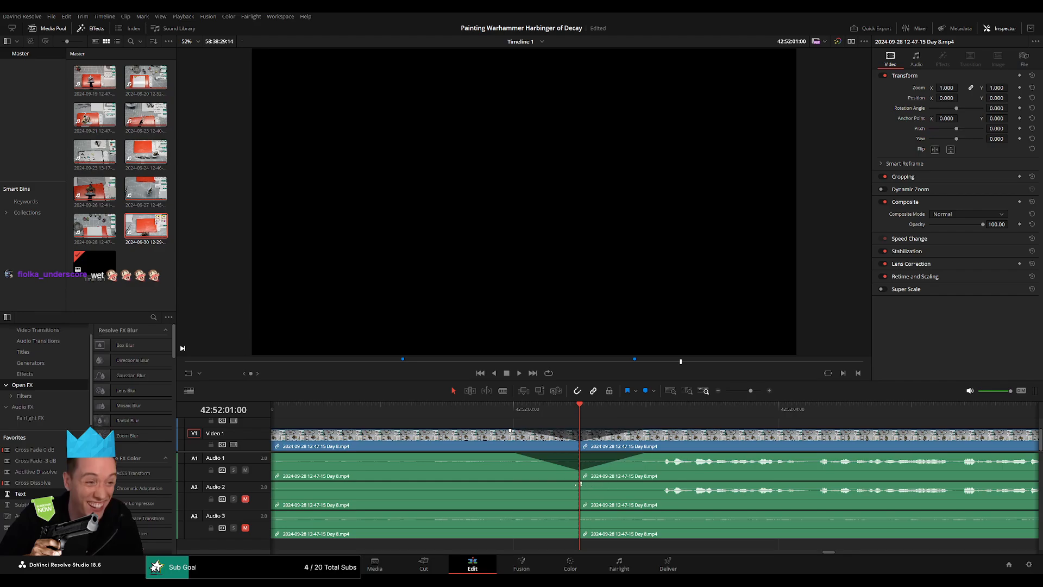
Add fades of about one second on both sides of the 42:52:01:00 cut on the video and all three audio tracks.
left_click_drag(521, 484, 510, 484)
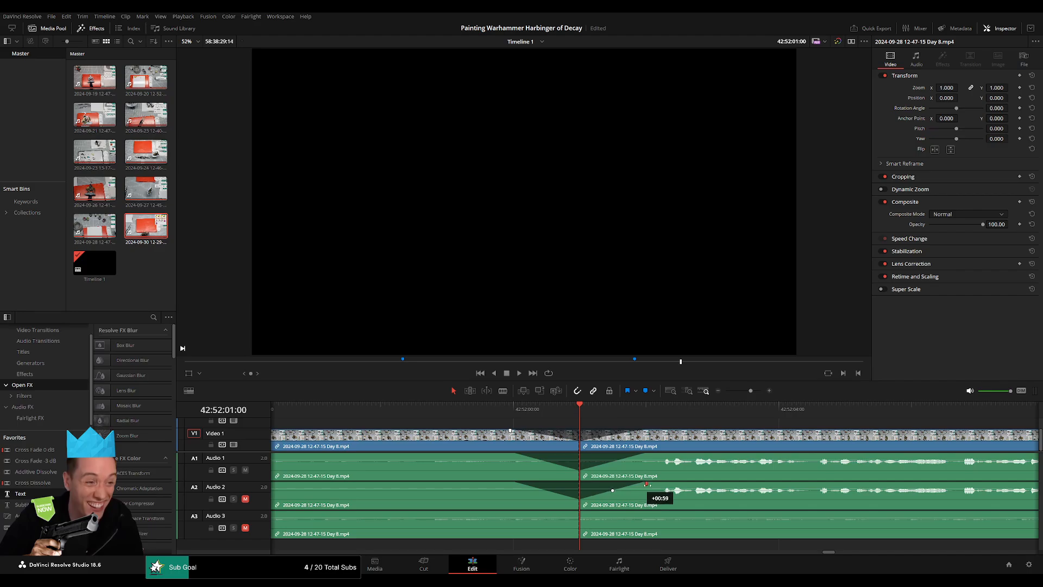
left_click_drag(577, 511, 642, 512)
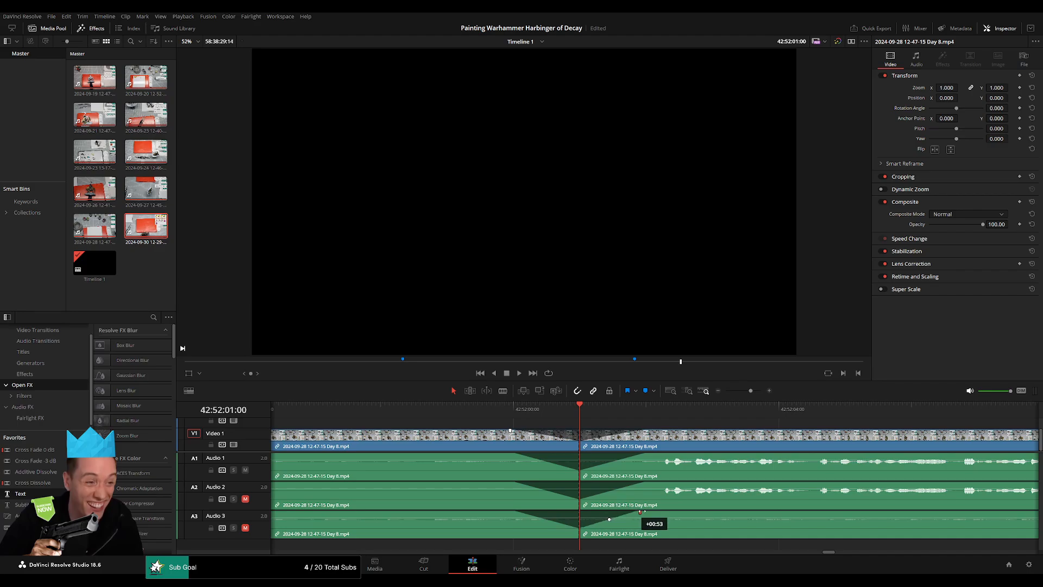
Move the Day 8 remainder after the 42:52:01:00 cut forward along the timeline, clear of the 44:00:00:00 mark.
left_click_drag(752, 393, 705, 403)
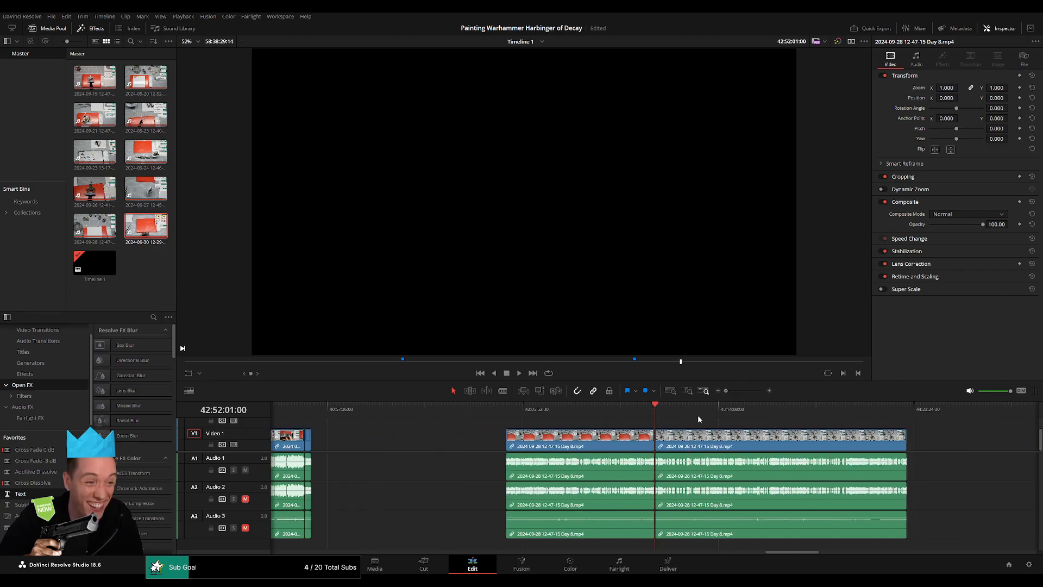
scroll(685, 434, "right", 4)
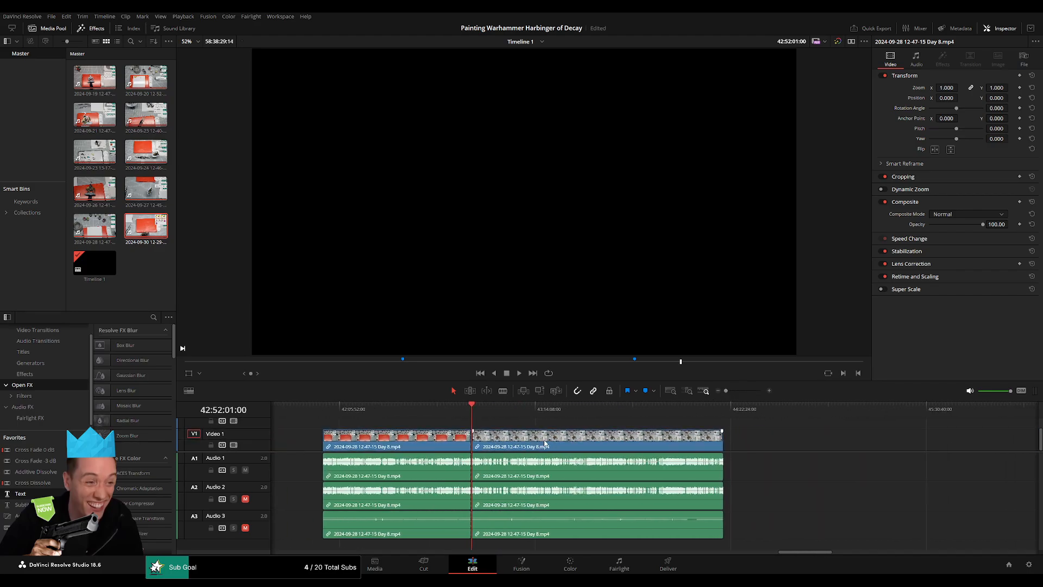
left_click(467, 411)
scroll(462, 426, "right", 4)
left_click_drag(404, 440, 741, 441)
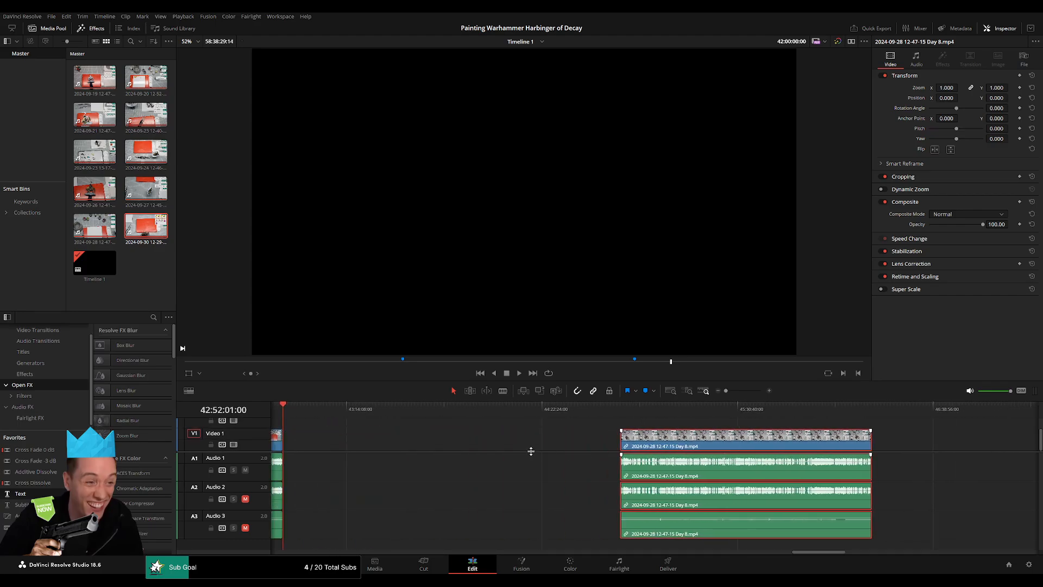
Place the playhead in the empty gap exactly at 44:00:00:00.
left_click(444, 444)
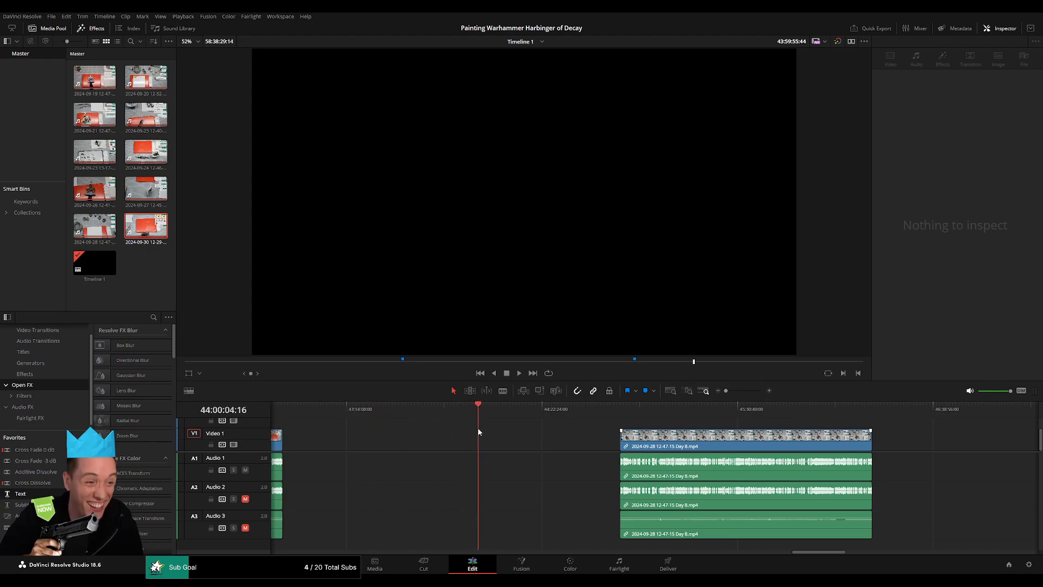
scroll(625, 438, "up", 5)
left_click_drag(656, 413, 642, 414)
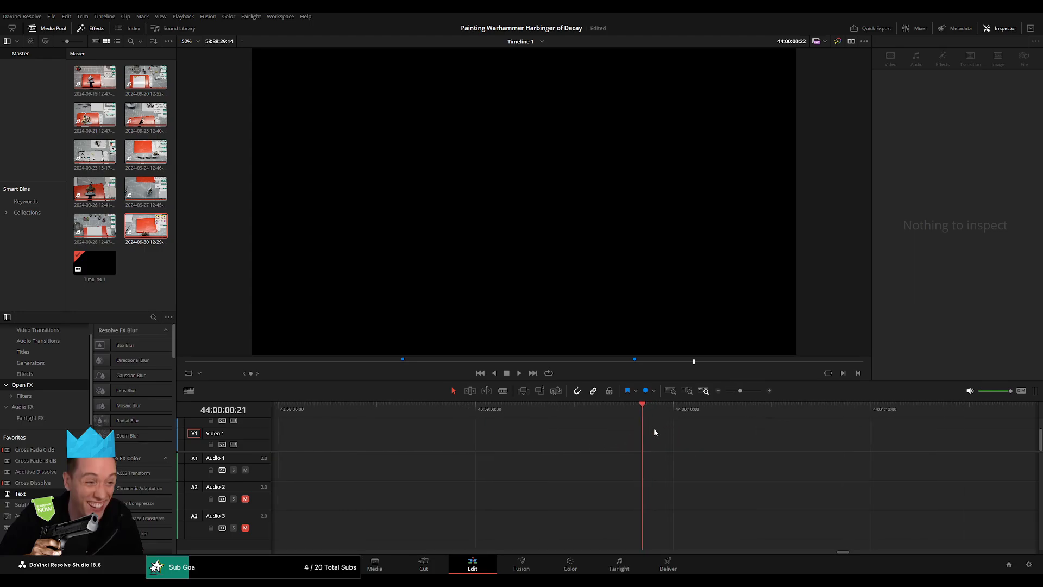
key("Left")
key("Left")
key("Left")
key("Left")
key("Left")
key("Left")
key("Left")
key("Left")
key("Left")
key("Left")
key("Left")
key("Left")
Move the Day 8 remainder back so it starts at 44:00:00:00 and play its opening.
left_click_drag(740, 391, 726, 391)
scroll(690, 434, "right", 4)
left_click_drag(689, 437, 546, 435)
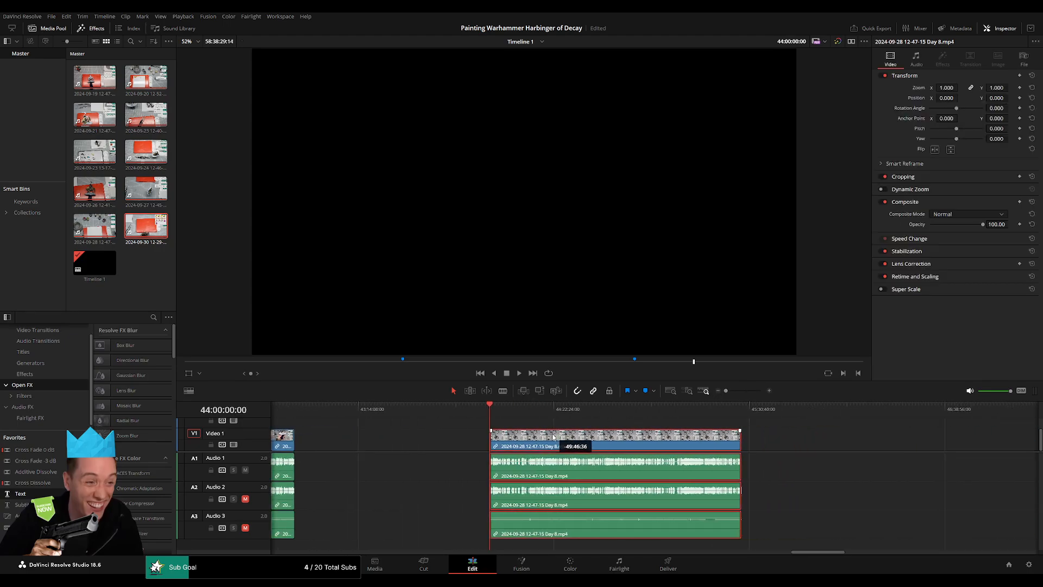
key("space")
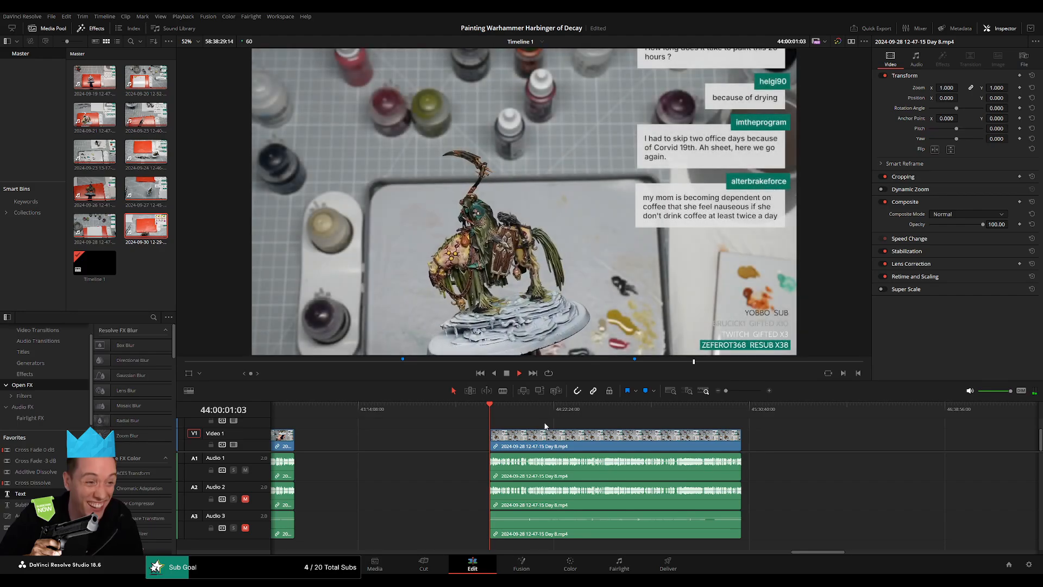
scroll(549, 421, "right", 3)
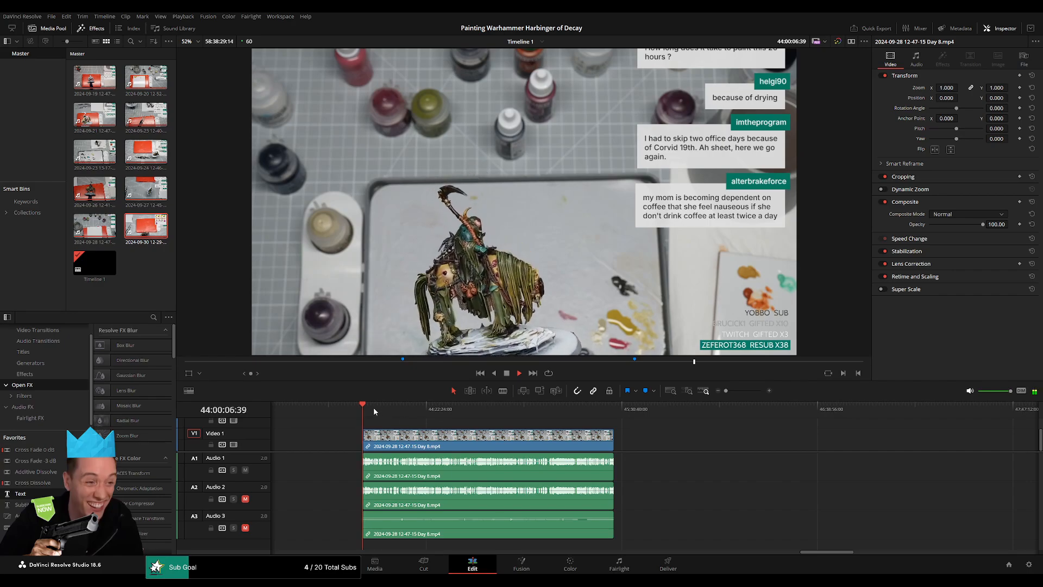
Find a pause in speech around 44:52:00 in the Day 8 clip and split all tracks at 44:52:09:00.
left_click_drag(374, 407, 512, 430)
scroll(597, 436, "up", 5)
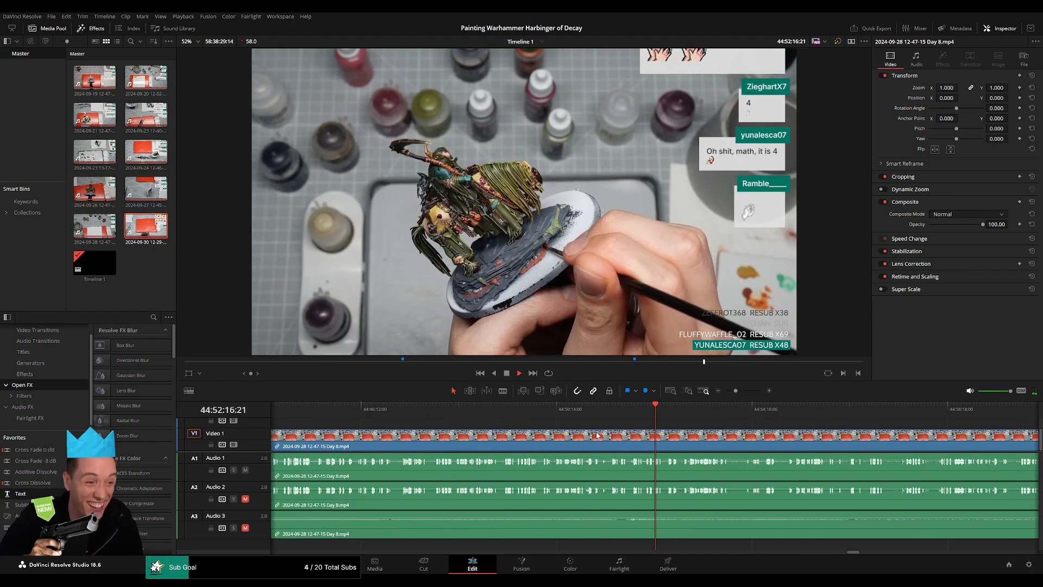
scroll(597, 435, "up", 5)
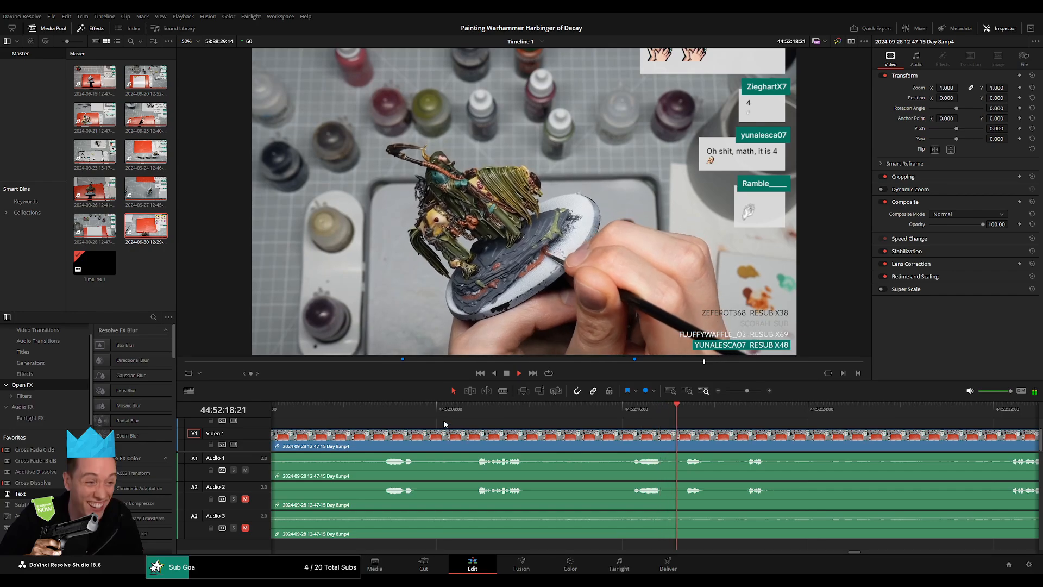
left_click(383, 416)
scroll(468, 435, "left", 3)
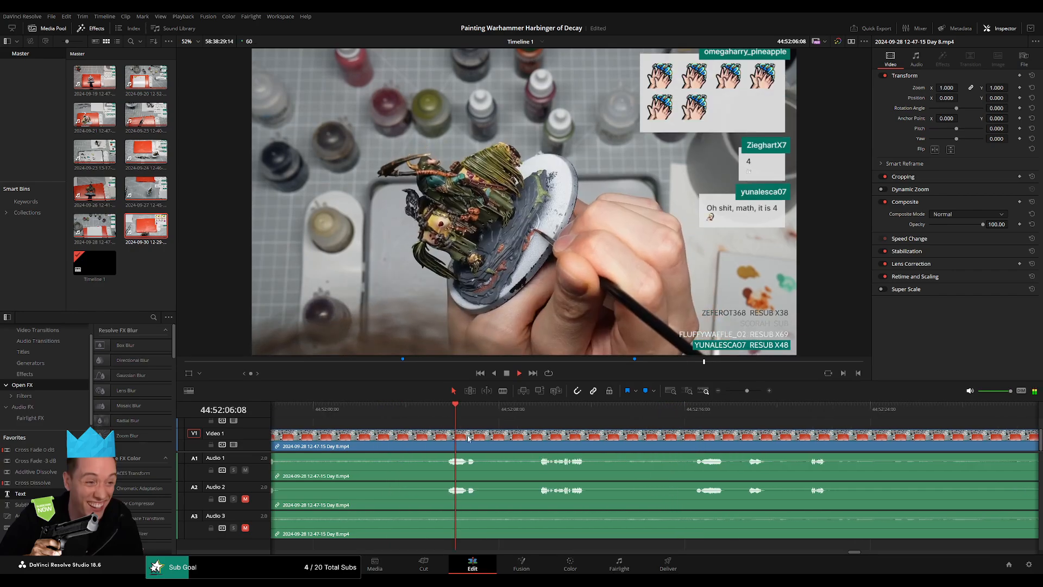
left_click(388, 420)
left_click(349, 417)
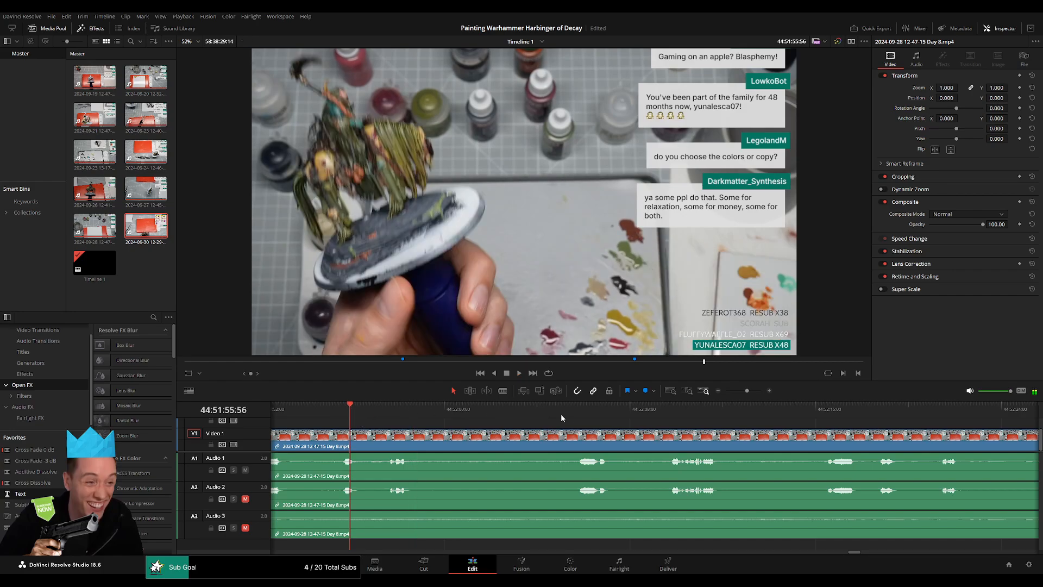
left_click(654, 417)
scroll(508, 419, "right", 2)
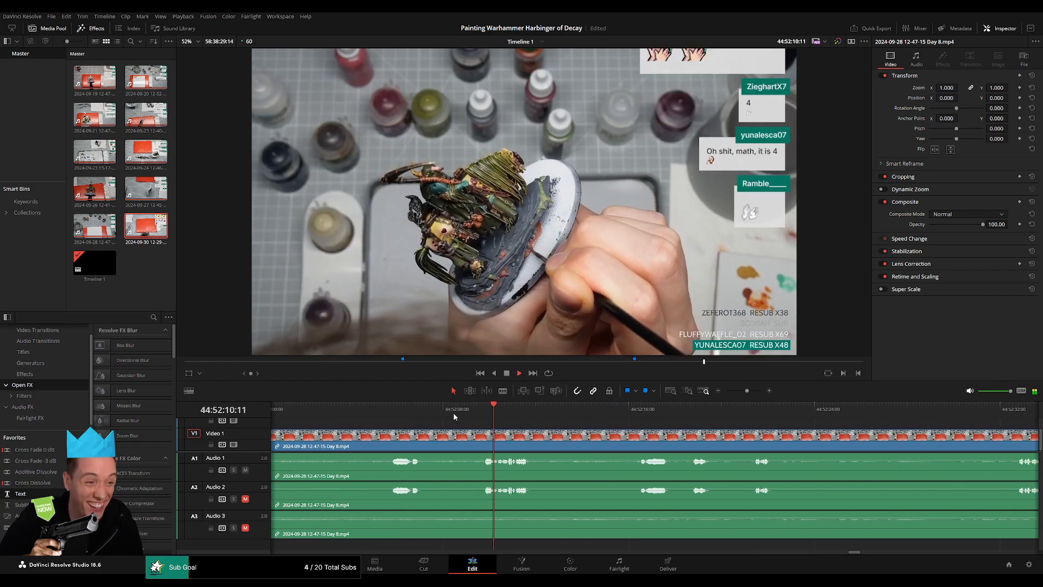
scroll(476, 429, "up", 2)
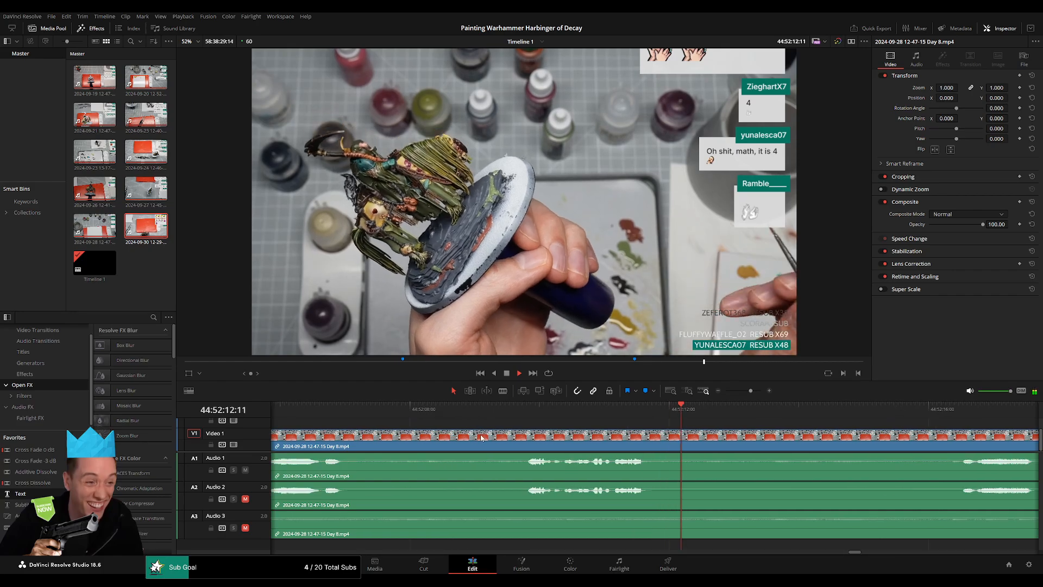
left_click(526, 418)
mouse_move(526, 421)
left_mouse_down()
mouse_move(474, 437)
mouse_move(542, 431)
left_mouse_up()
key("ctrl+b")
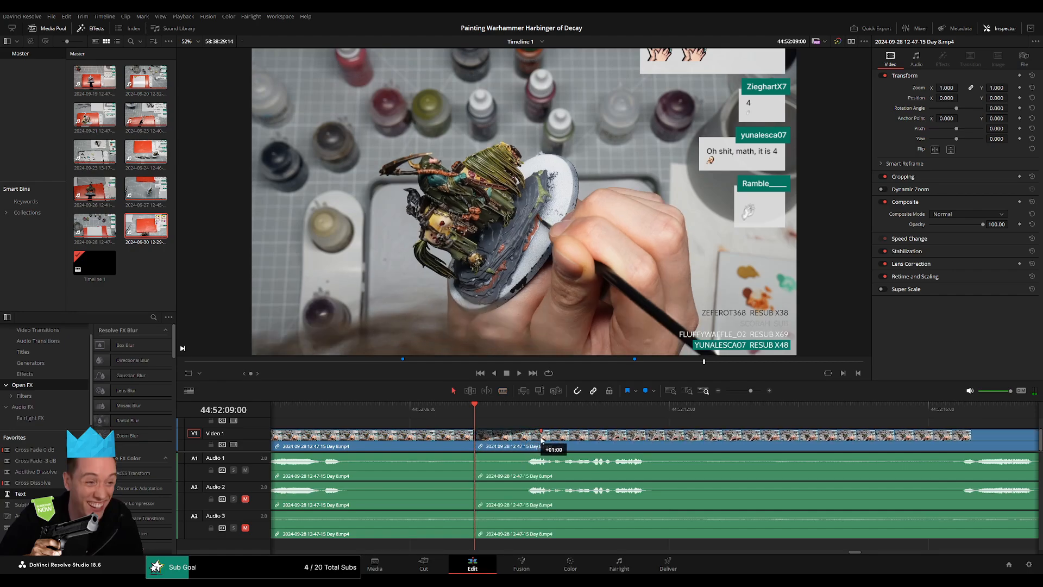
Add fades of about one second on both sides of the 44:52:09:00 cut on the video and all three audio tracks.
mouse_move(471, 431)
left_mouse_down()
mouse_move(430, 431)
mouse_move(423, 455)
mouse_move(531, 456)
left_mouse_up()
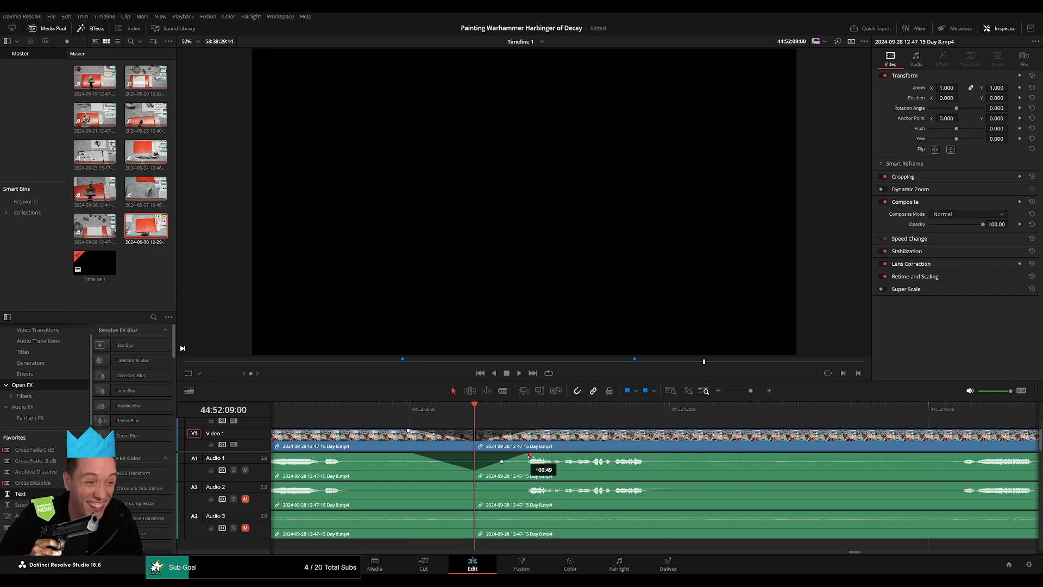
left_click_drag(475, 483, 407, 482)
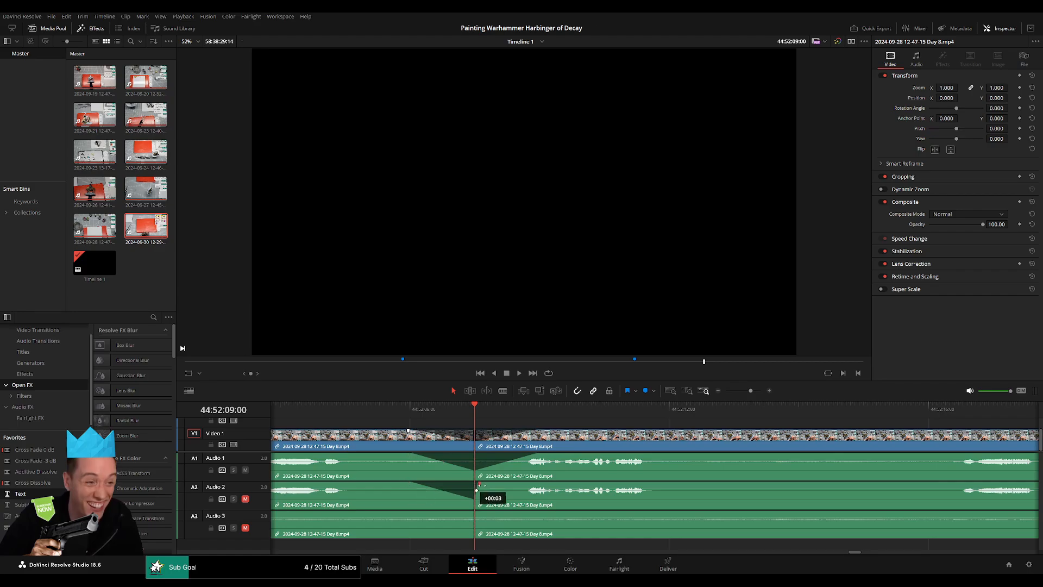
left_click_drag(478, 484, 533, 483)
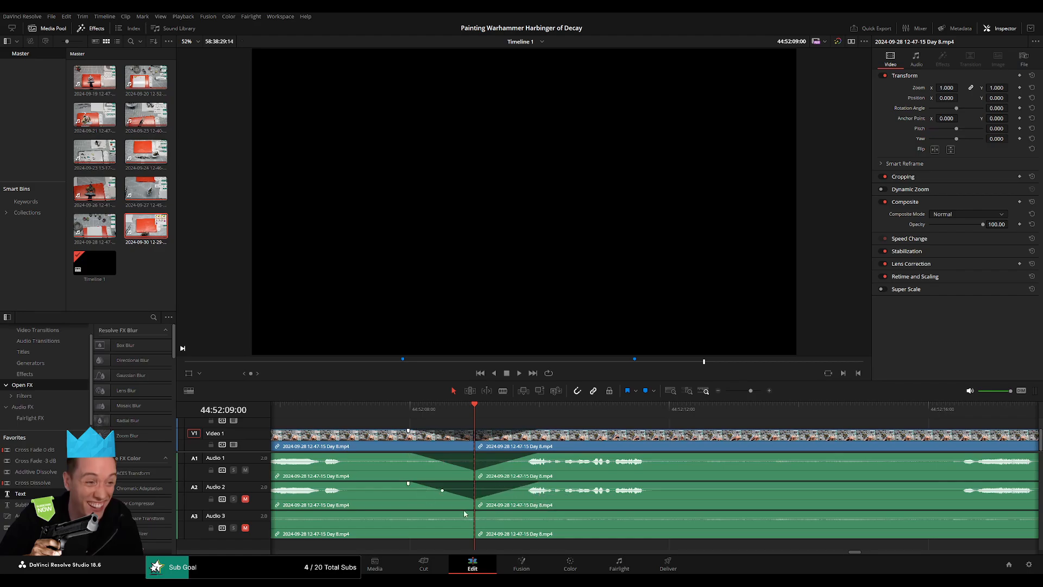
left_click_drag(473, 512, 416, 513)
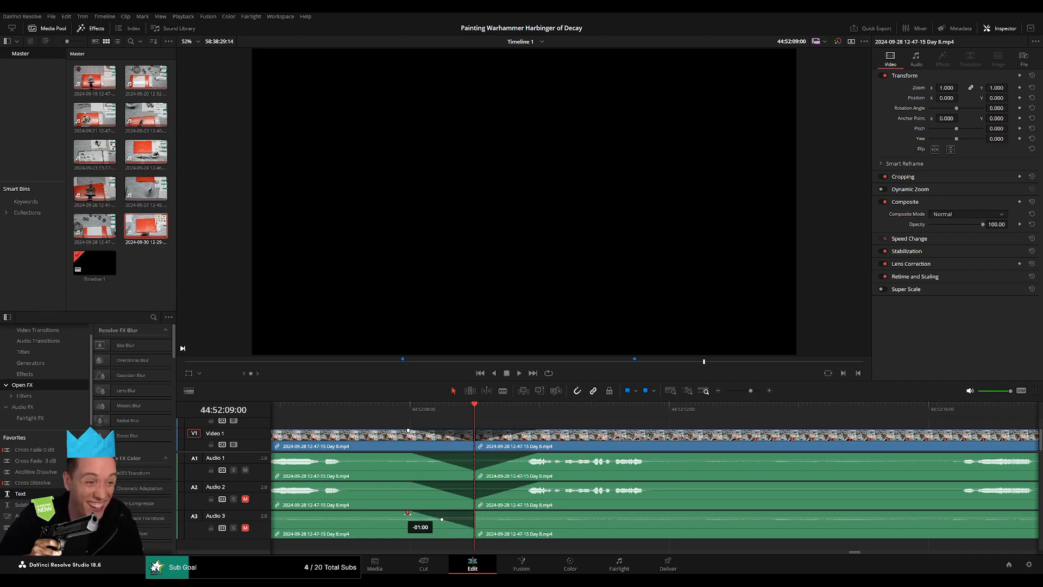
left_click(478, 514)
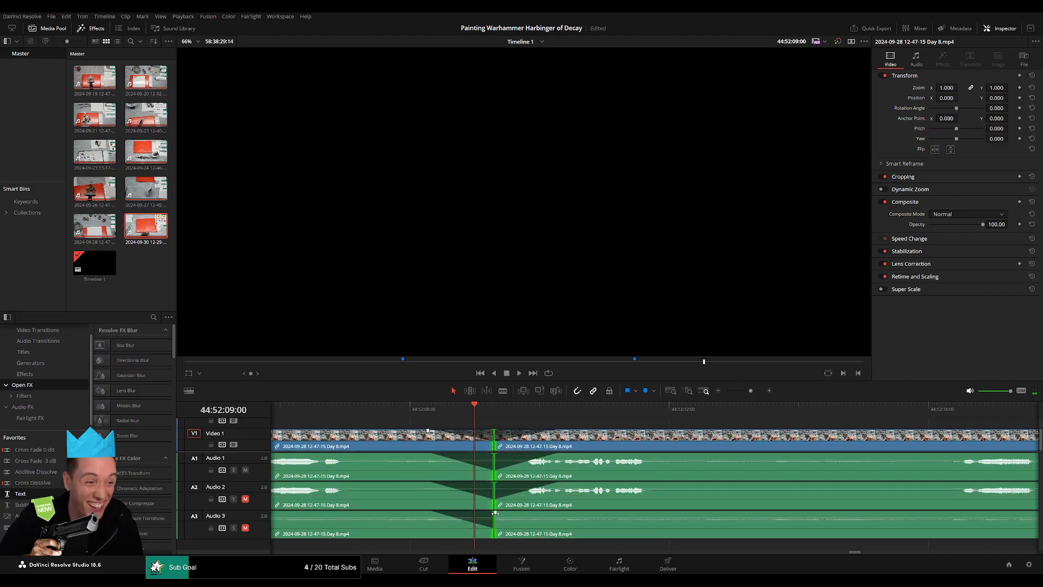
left_click_drag(482, 512, 527, 513)
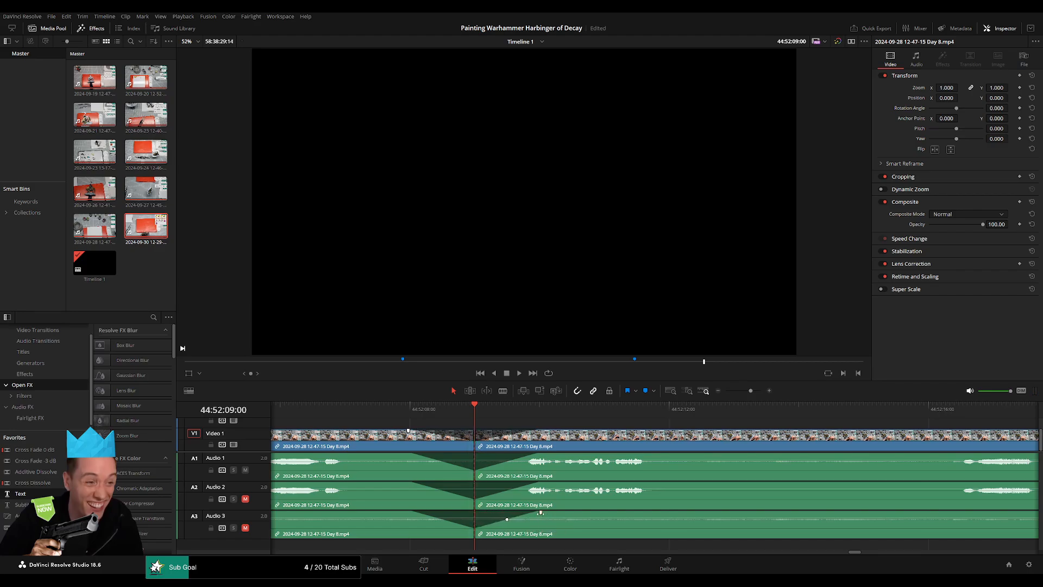
Move the Day 8 remainder after the 44:52:09:00 cut forward along the timeline, clear of the 46:00:00:00 mark.
left_click_drag(751, 391, 700, 395)
scroll(487, 437, "right", 4)
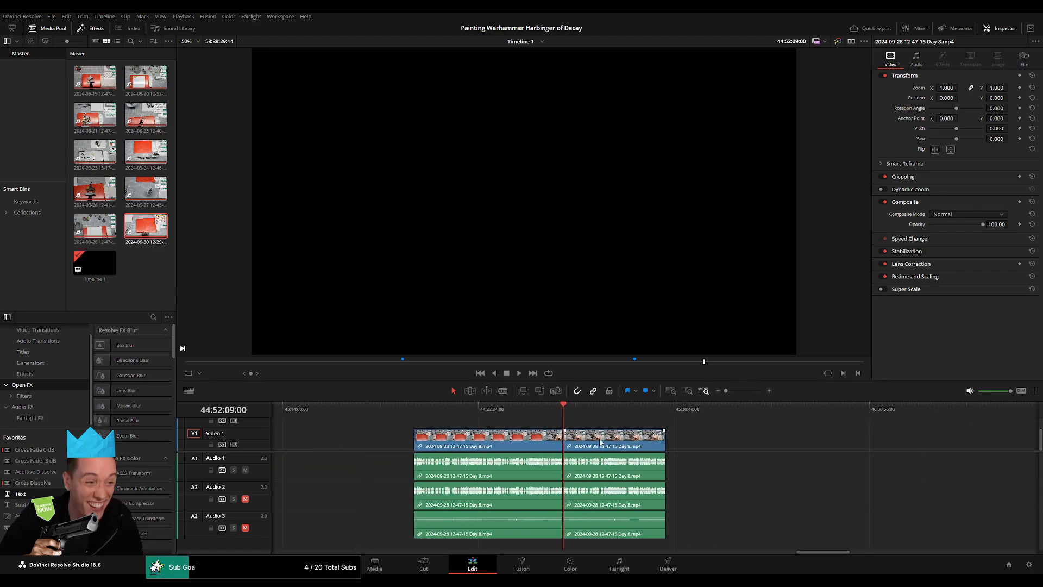
left_click(526, 412)
scroll(527, 412, "right", 4)
left_click_drag(386, 446, 718, 447)
left_click(452, 447)
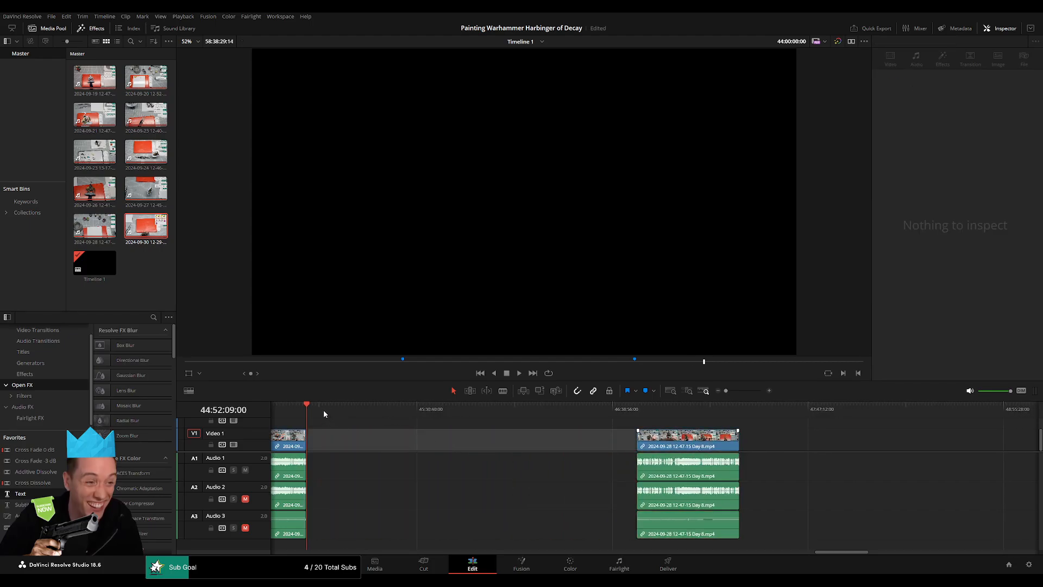
Place the playhead in the empty gap exactly at 46:00:00:00.
left_click_drag(323, 414, 501, 439)
scroll(501, 438, "up", 5)
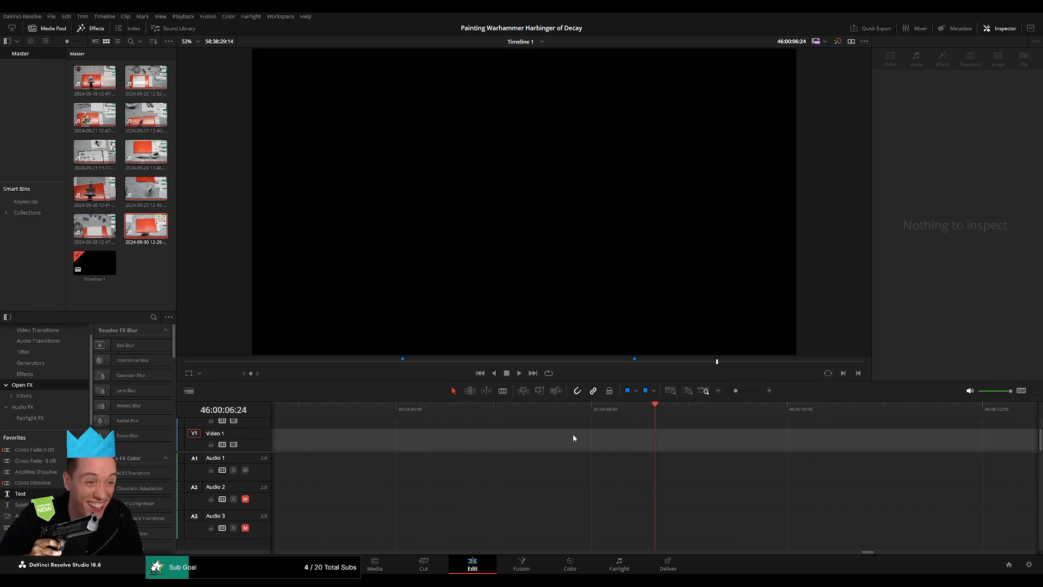
scroll(572, 437, "up", 2)
left_click_drag(646, 412, 641, 412)
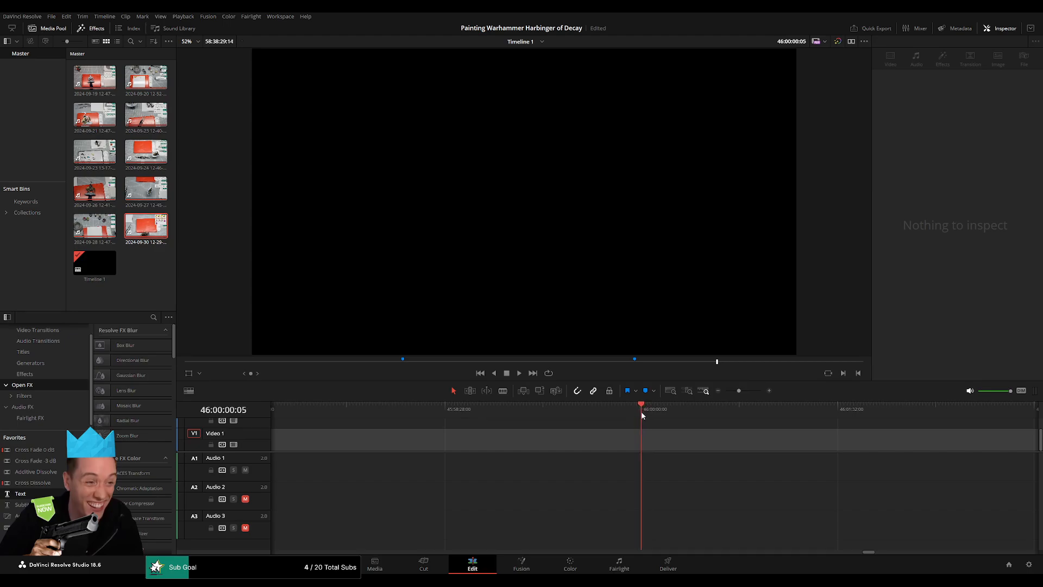
key("Left")
key("Left")
key("Left")
key("Left")
key("Left")
Move the Day 8 remainder back so it starts at 46:00:00:00.
left_click_drag(742, 391, 726, 391)
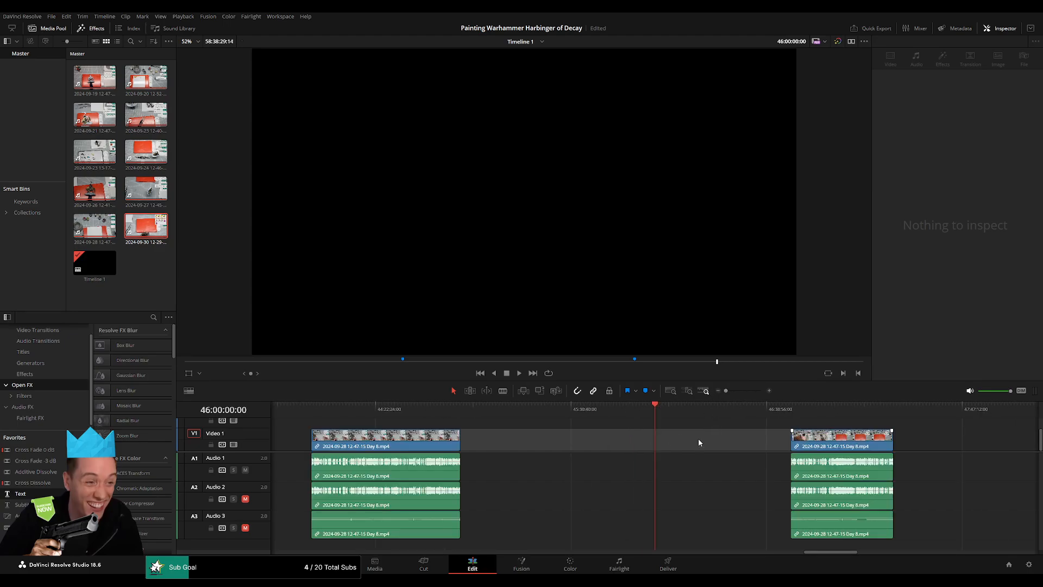
scroll(524, 426, "right", 5)
left_click_drag(644, 439, 522, 442)
Move the distant Day 9 clip back so it directly follows the Day 8 remainder, and play from 46:00:00:00.
scroll(650, 435, "right", 20)
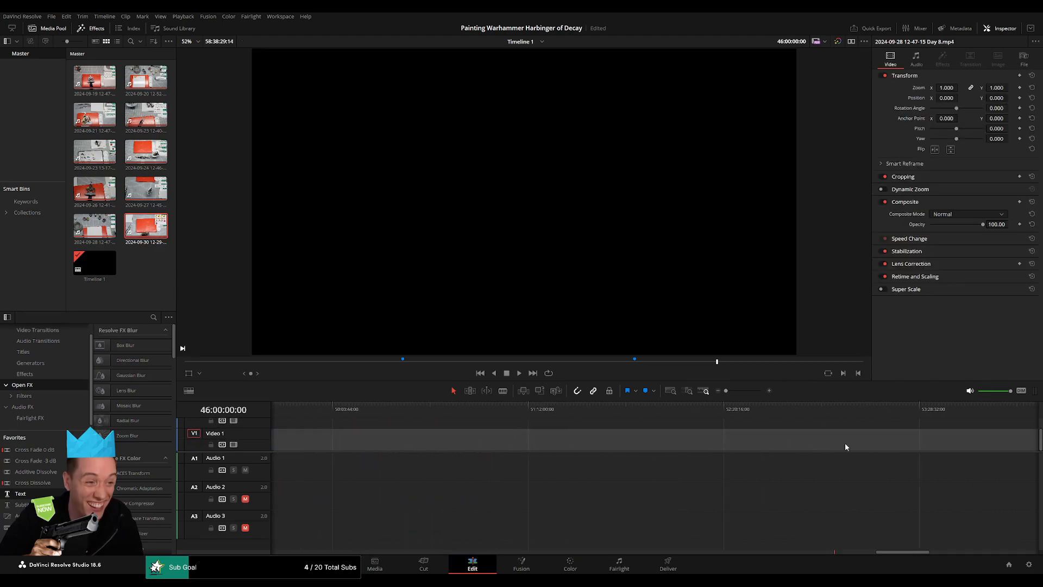
scroll(569, 432, "right", 20)
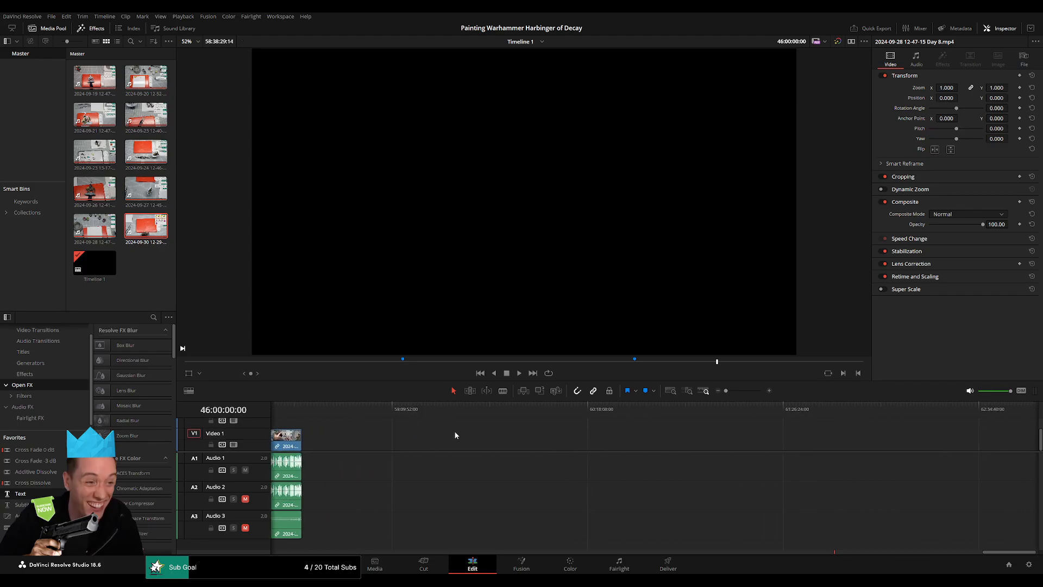
scroll(526, 445, "left", 10)
scroll(555, 442, "left", 20)
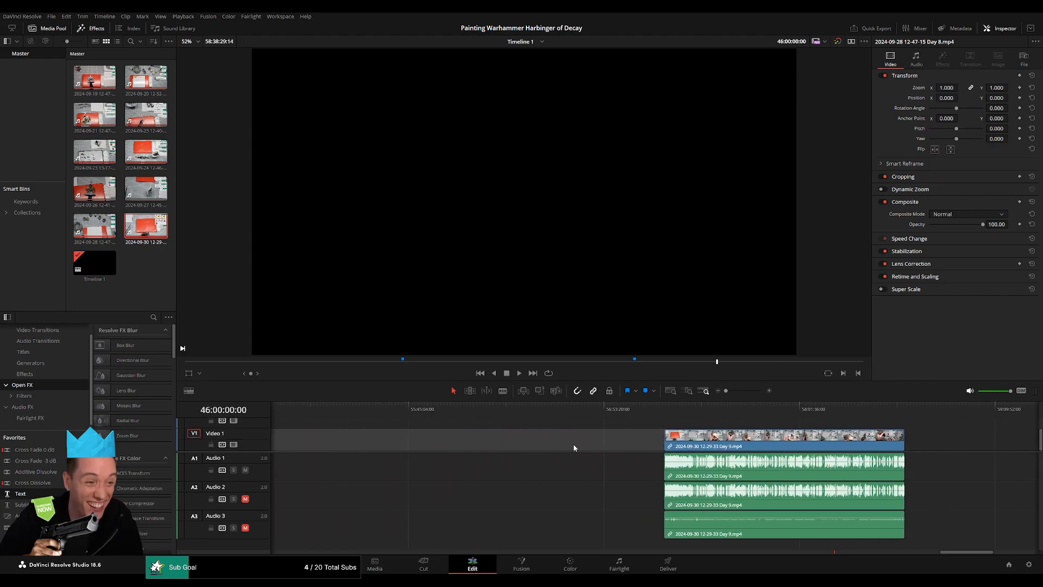
scroll(652, 446, "left", 20)
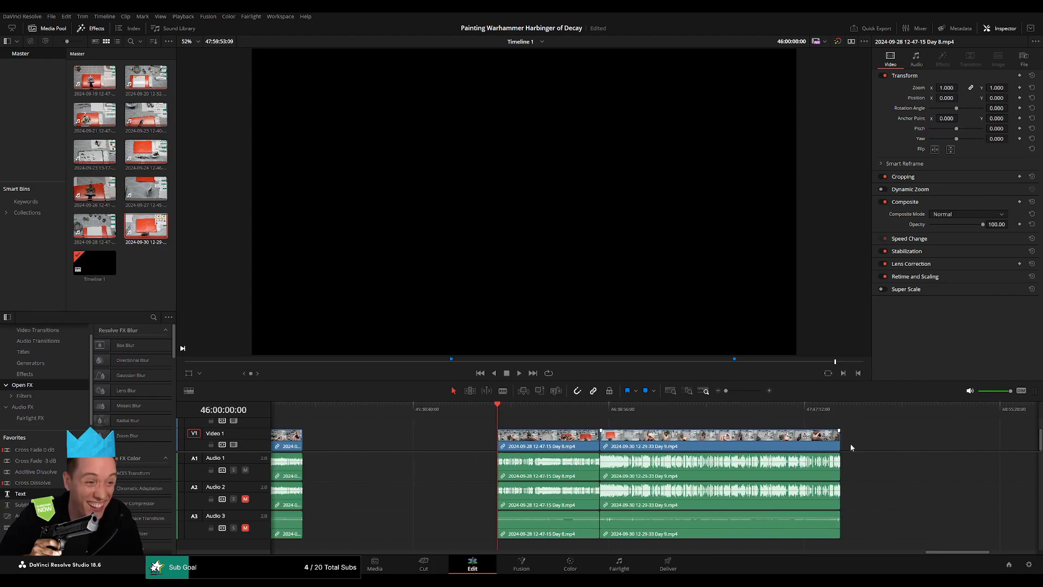
key("space")
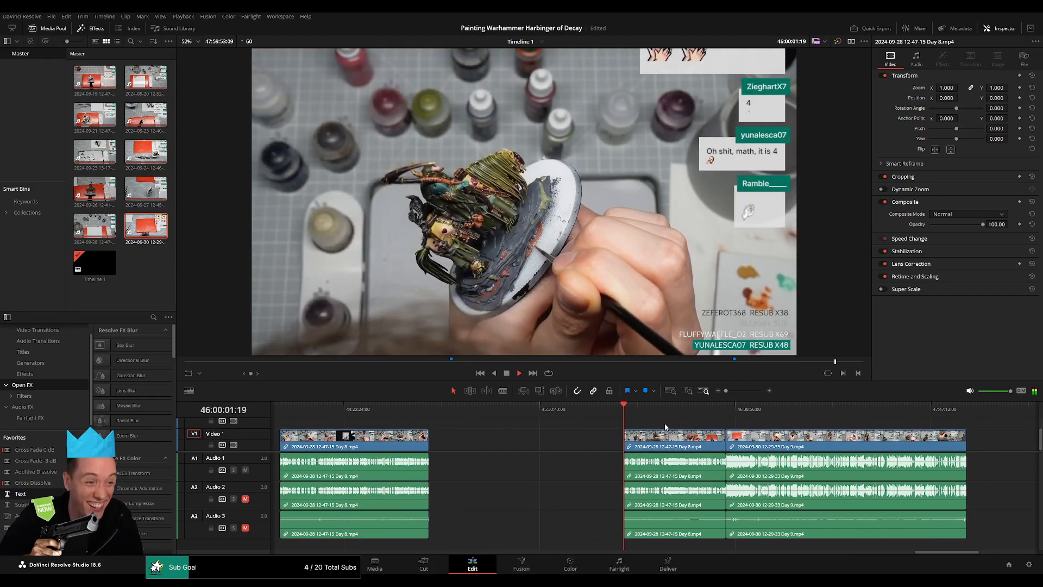
scroll(663, 426, "right", 5)
Add the default transition at the Day 8 to Day 9 edit on the video and all three audio tracks, and play past it.
left_click_drag(470, 416, 553, 420)
key("space")
left_click_drag(726, 391, 748, 416)
scroll(781, 442, "up", 5)
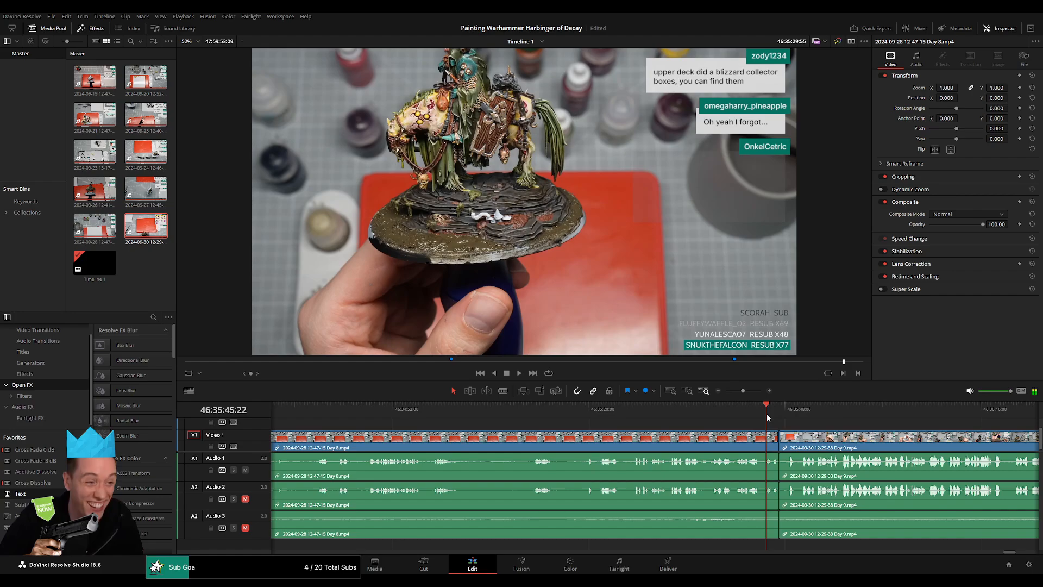
left_click(772, 416)
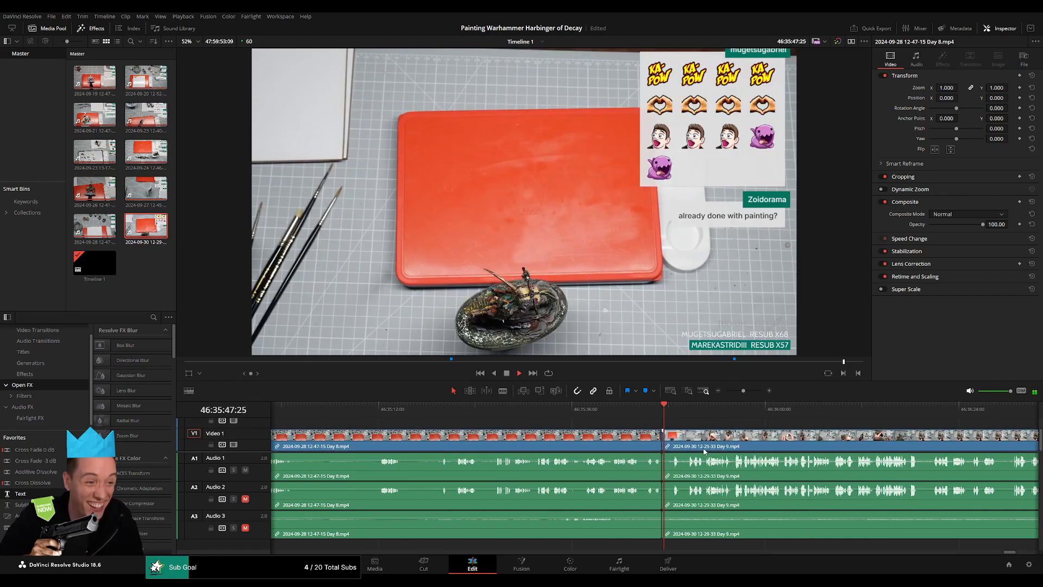
scroll(771, 416, "up", 3)
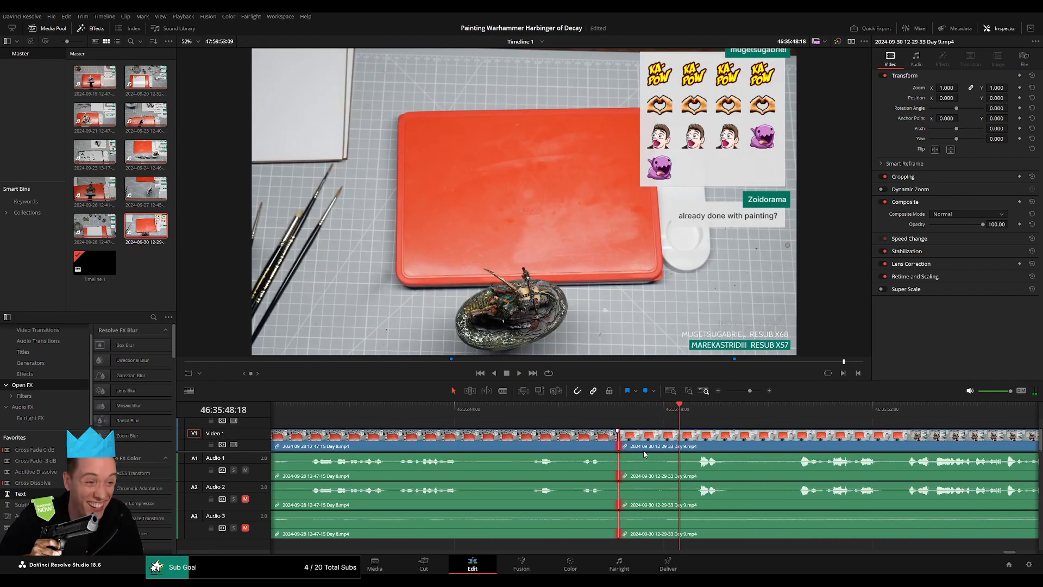
key("ctrl+t")
key("space")
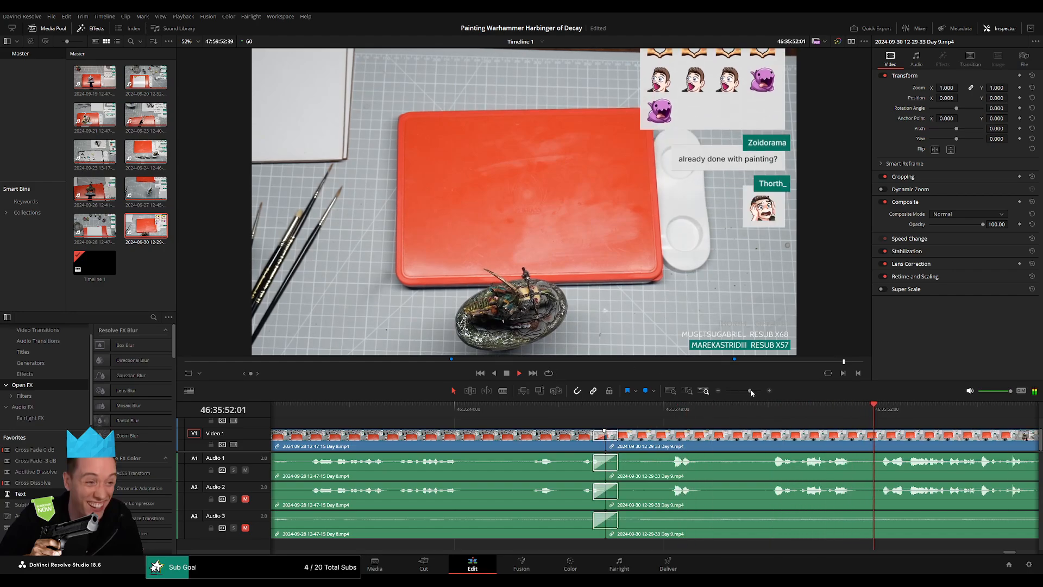
Scan the Day 9 clip from the transition to about 46:51:46 for a suitable place to end the part.
scroll(543, 419, "down", 5)
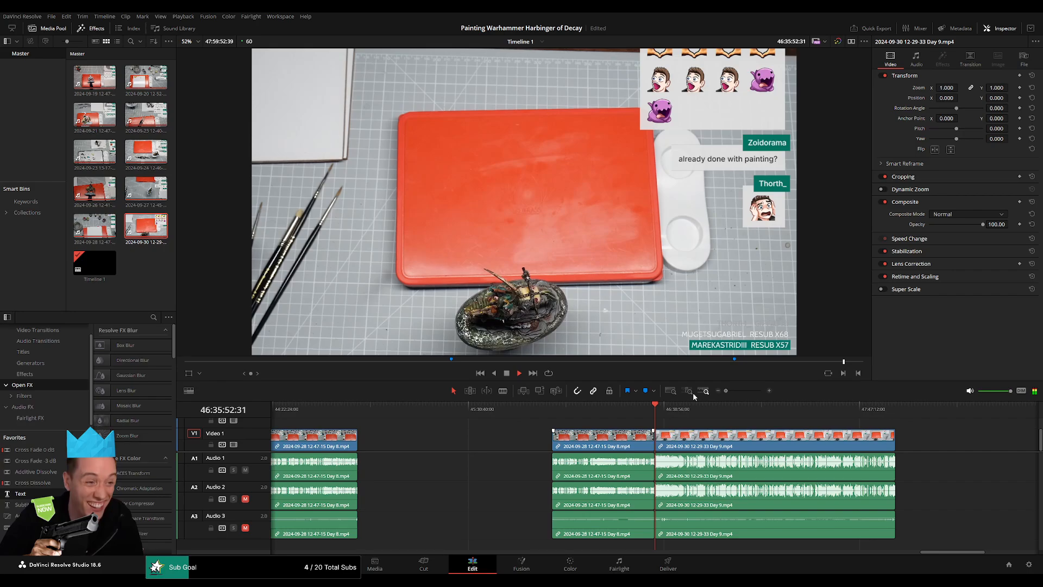
left_click(532, 414)
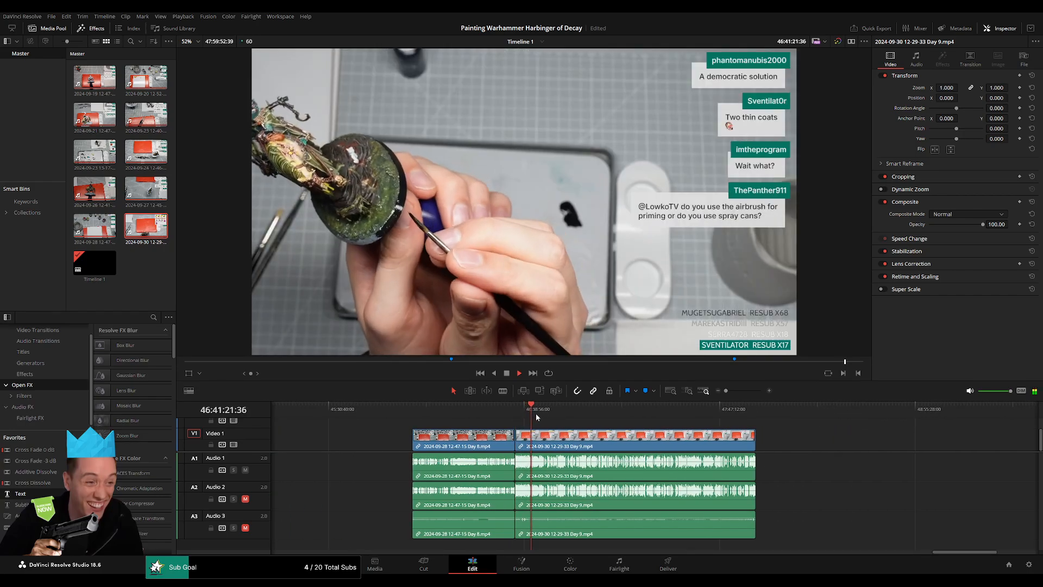
left_click_drag(540, 414, 560, 413)
key("space")
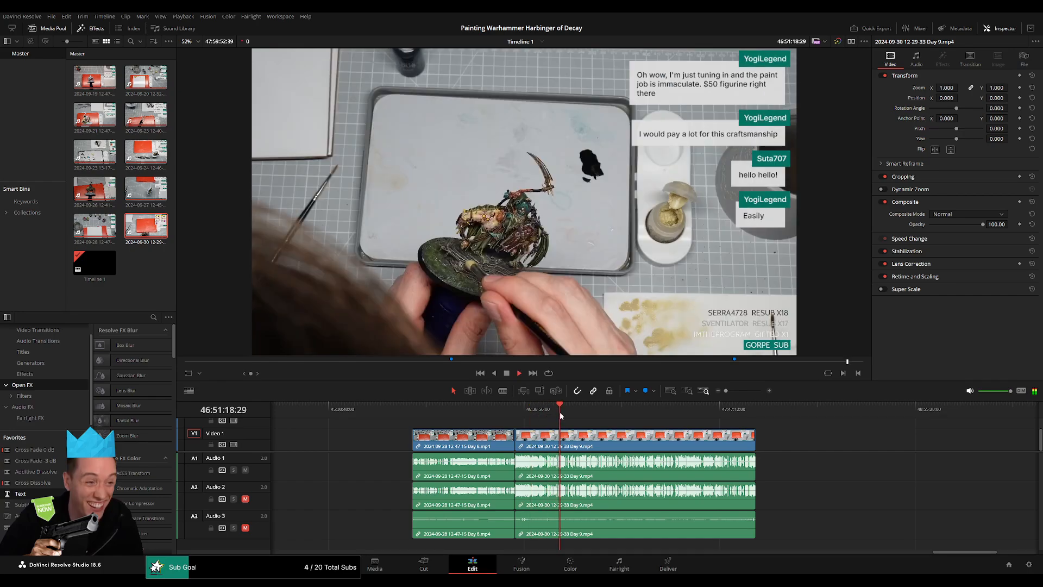
scroll(673, 431, "up", 5)
scroll(673, 431, "up", 2)
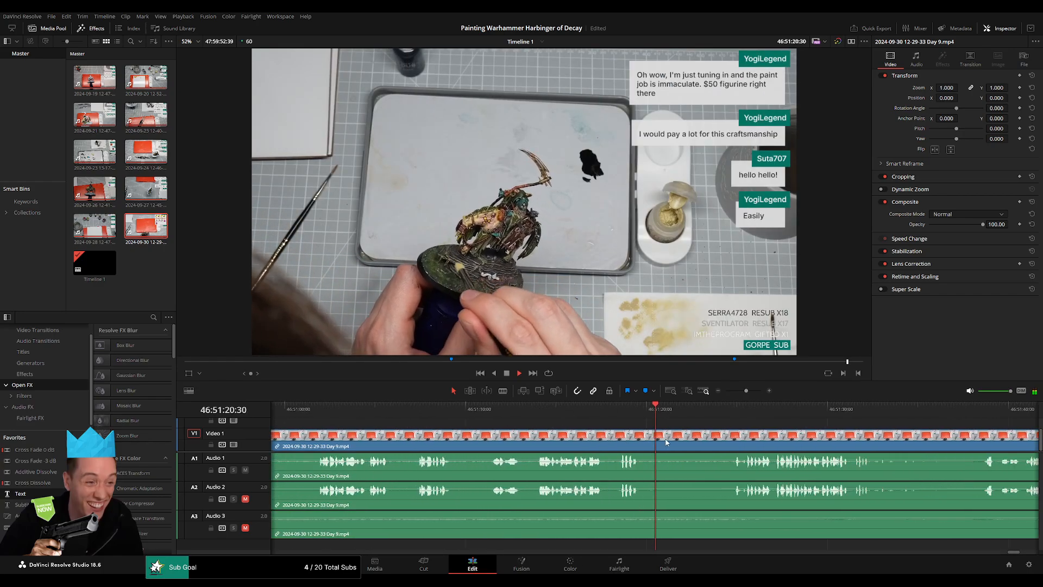
left_click(751, 409)
scroll(830, 439, "right", 6)
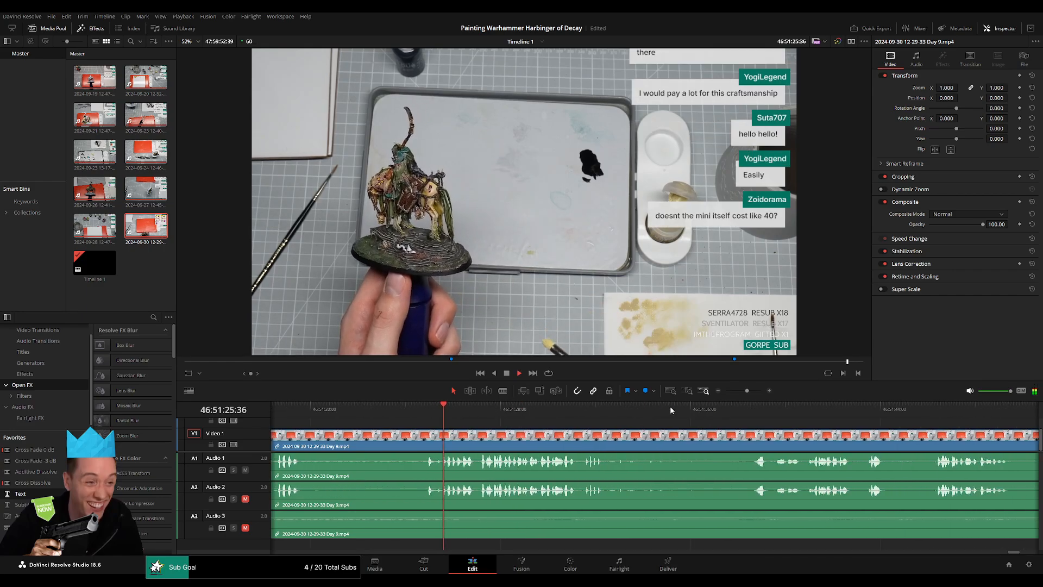
left_click(741, 411)
scroll(742, 412, "right", 5)
left_click(656, 411)
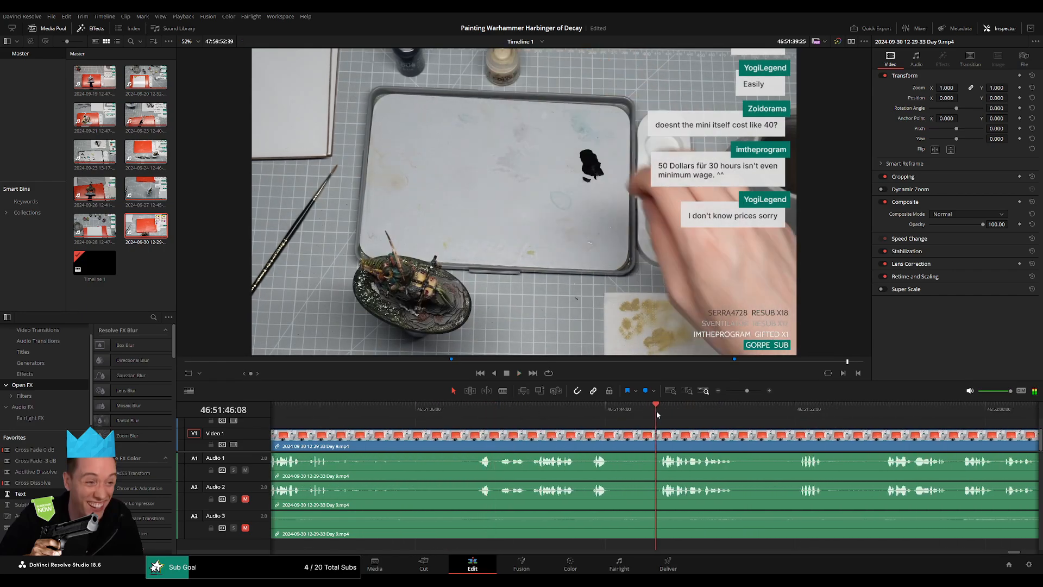
Listen through the Day 9 clip from about 46:51:52 to 46:52:14 for a pause in the speech.
scroll(731, 435, "right", 5)
left_click(574, 412)
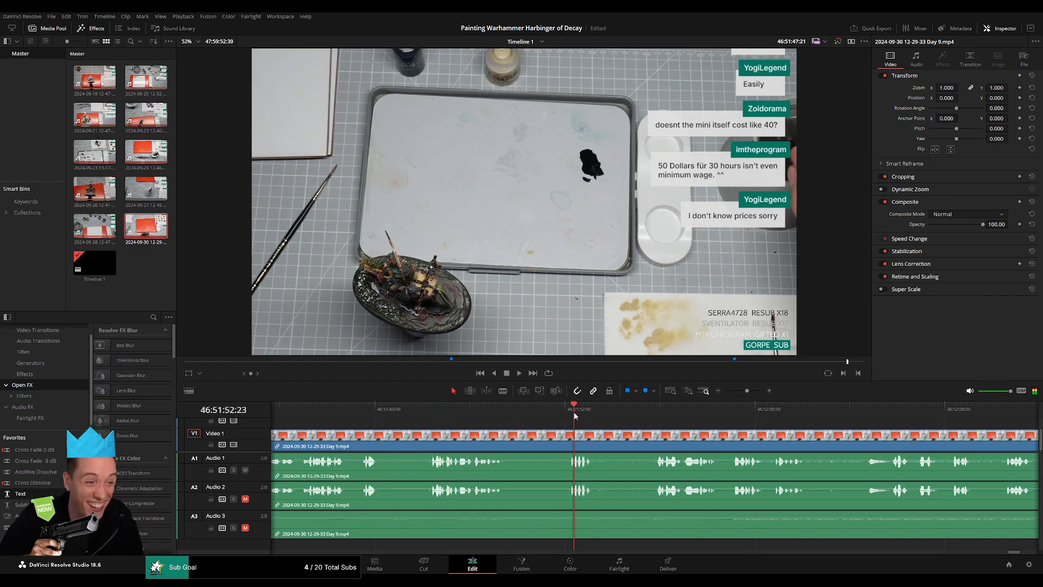
left_click(655, 411)
scroll(697, 440, "right", 5)
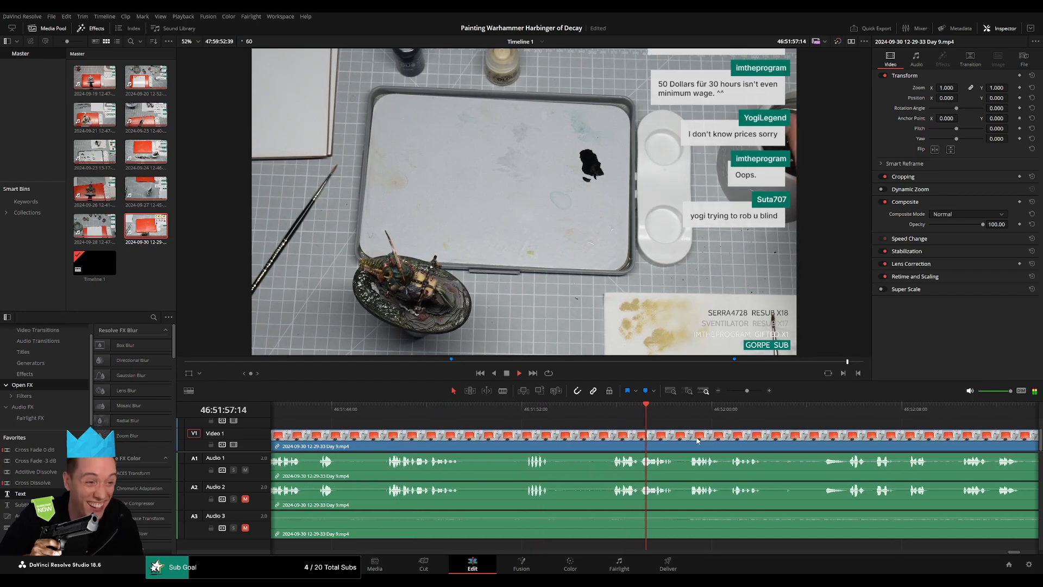
scroll(626, 437, "right", 2)
scroll(626, 436, "right", 5)
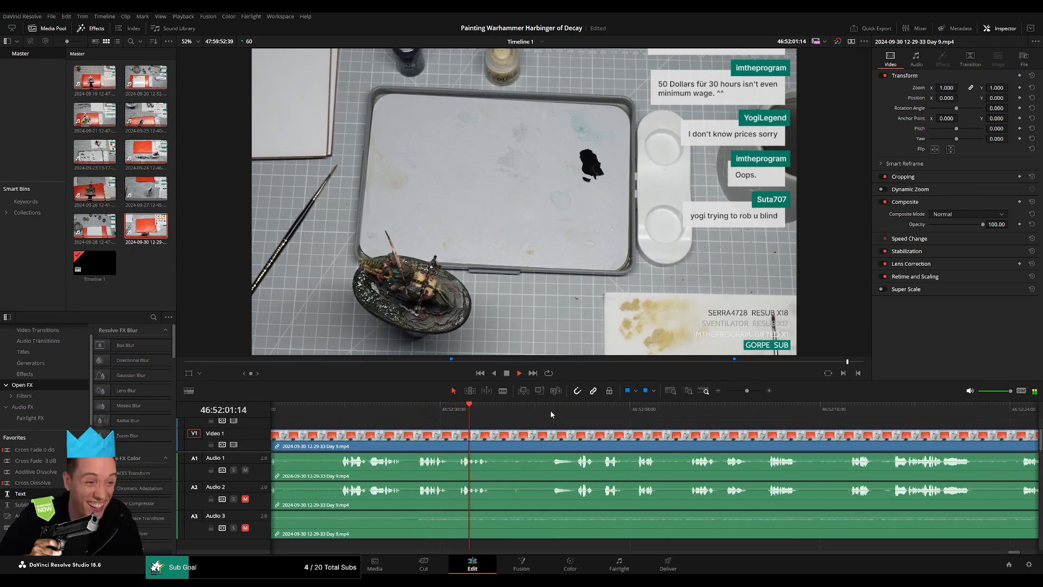
left_click(550, 410)
scroll(553, 410, "up", 3)
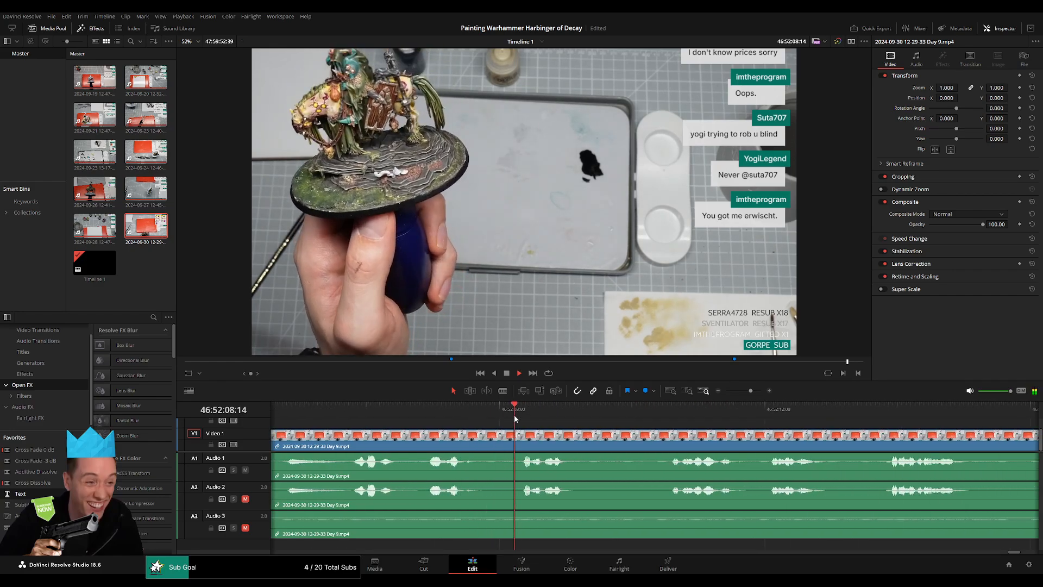
left_click(647, 412)
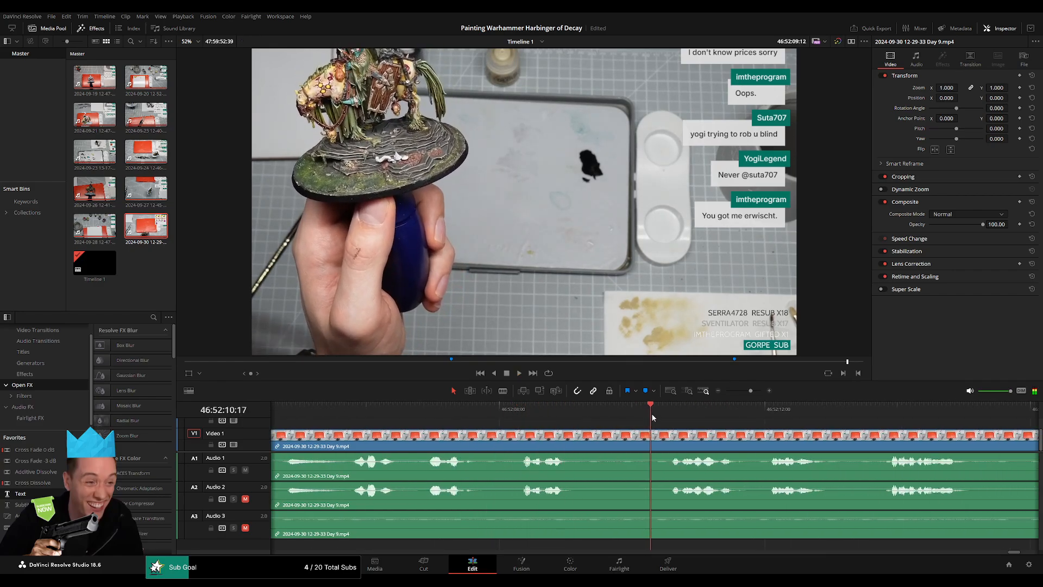
left_click(786, 414)
left_click(889, 414)
scroll(789, 427, "down", 2)
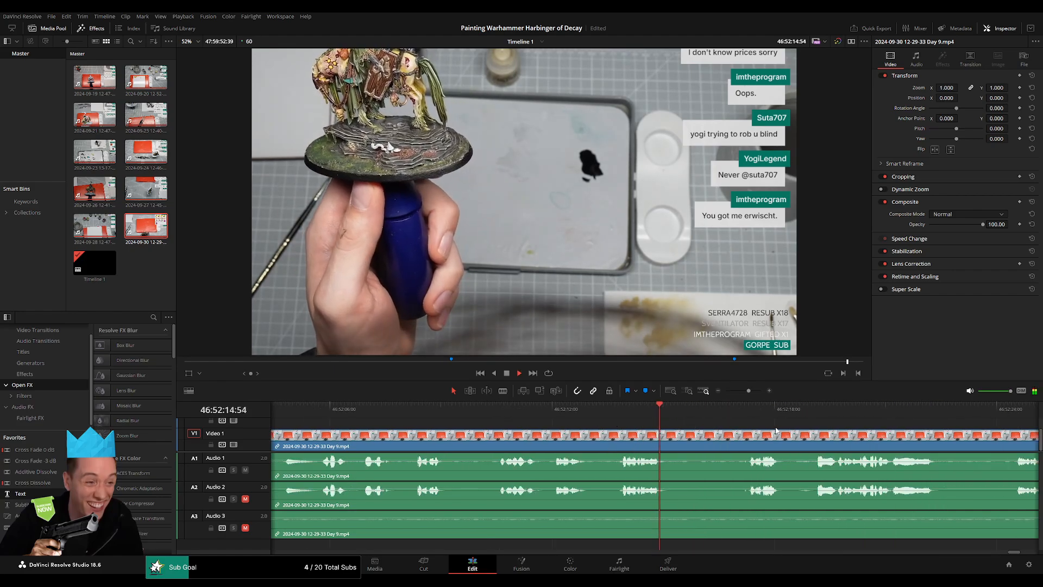
Split the Day 9 clip at 46:52:04:30 and add fades of about one second on both sides, on the video and all audio tracks.
left_click(311, 413)
left_click_drag(312, 441, 603, 432)
key("space")
key("ctrl+b")
left_click_drag(537, 432, 593, 455)
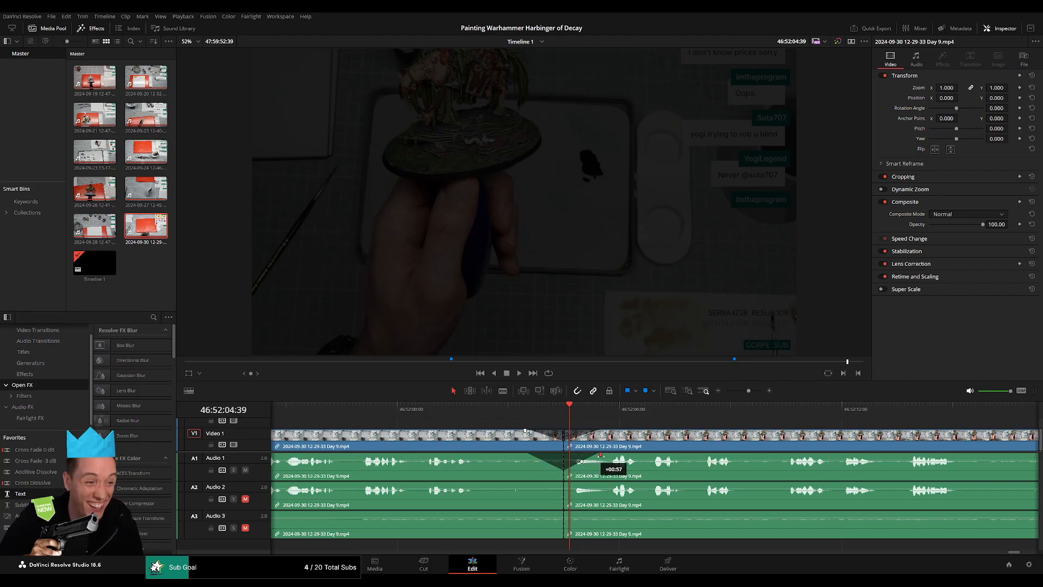
left_click_drag(552, 483, 597, 513)
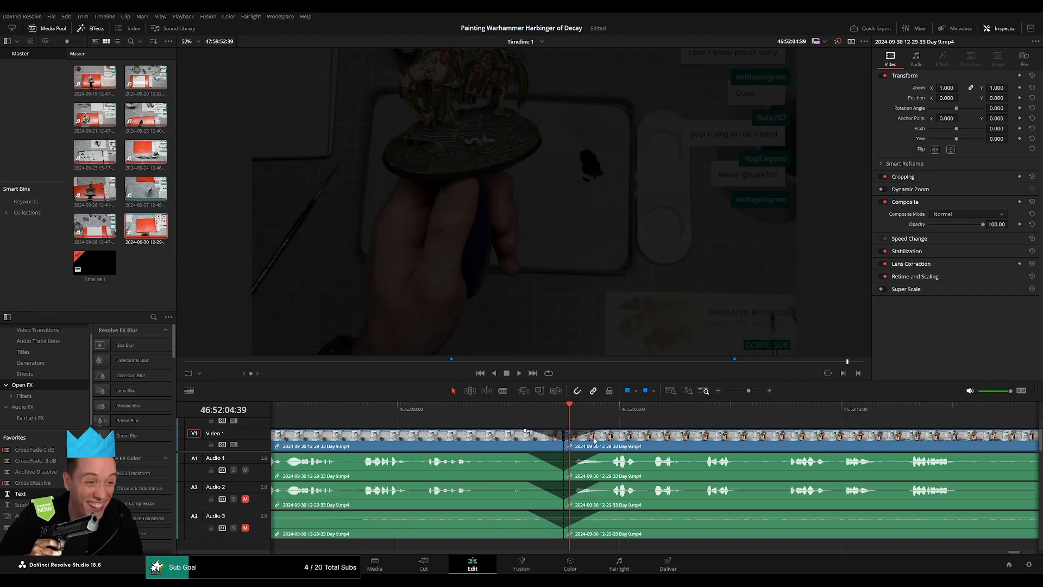
Play across the faded cut and move the Day 9 remainder so it starts at 48:00:00:00.
left_click(541, 411)
key("space")
left_click_drag(749, 391, 726, 391)
left_click(386, 406)
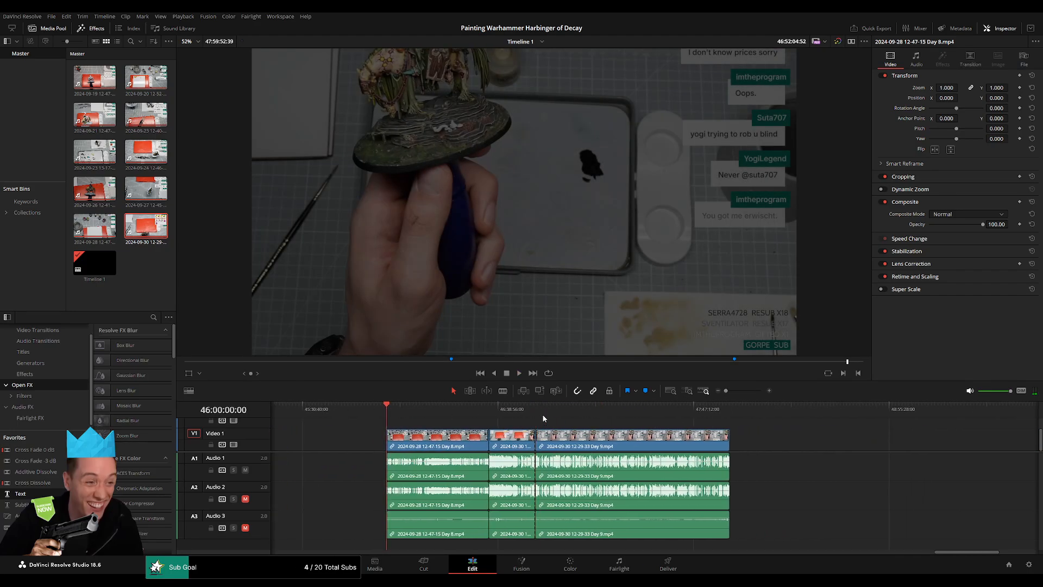
left_click(538, 414)
left_click_drag(633, 439, 719, 444)
left_click(436, 442)
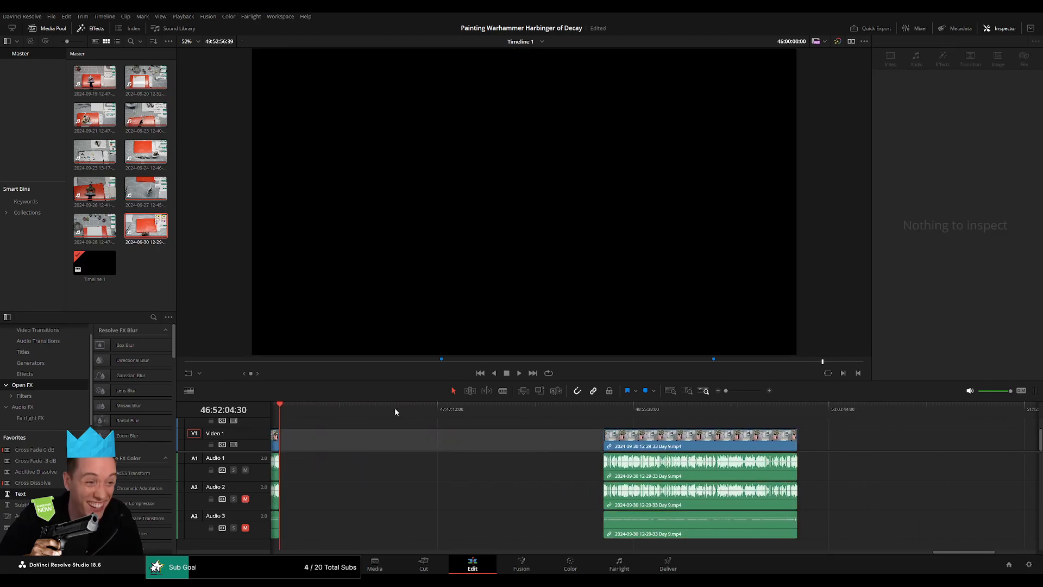
left_click_drag(439, 409, 474, 418)
left_click_drag(666, 442, 624, 422)
Find a speech pause near 48:52, split the Day 9 clip at 48:52:03:30 and fade the video about one second on both sides.
key("space")
key("space")
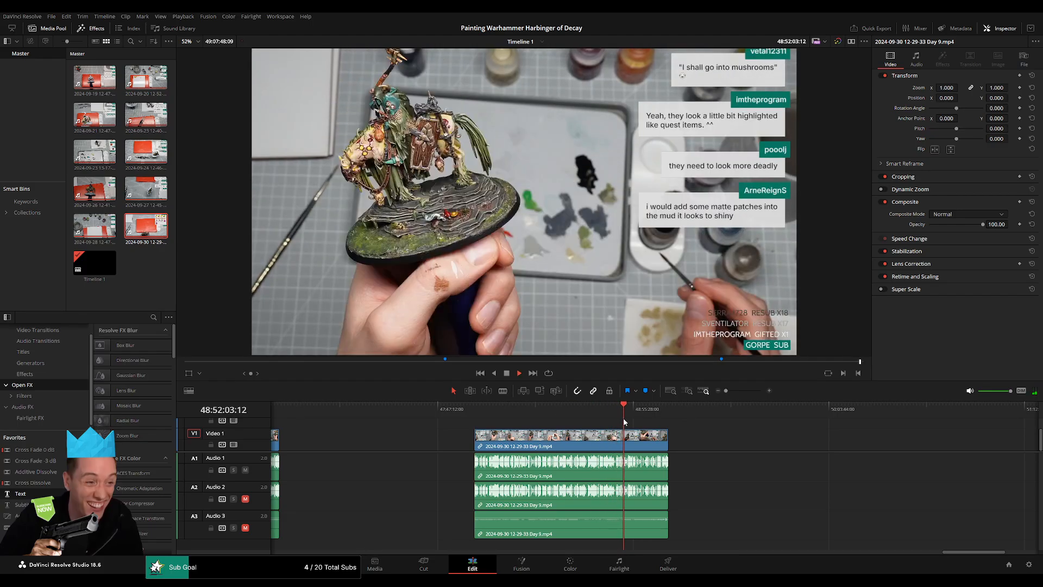
scroll(624, 422, "up", 5)
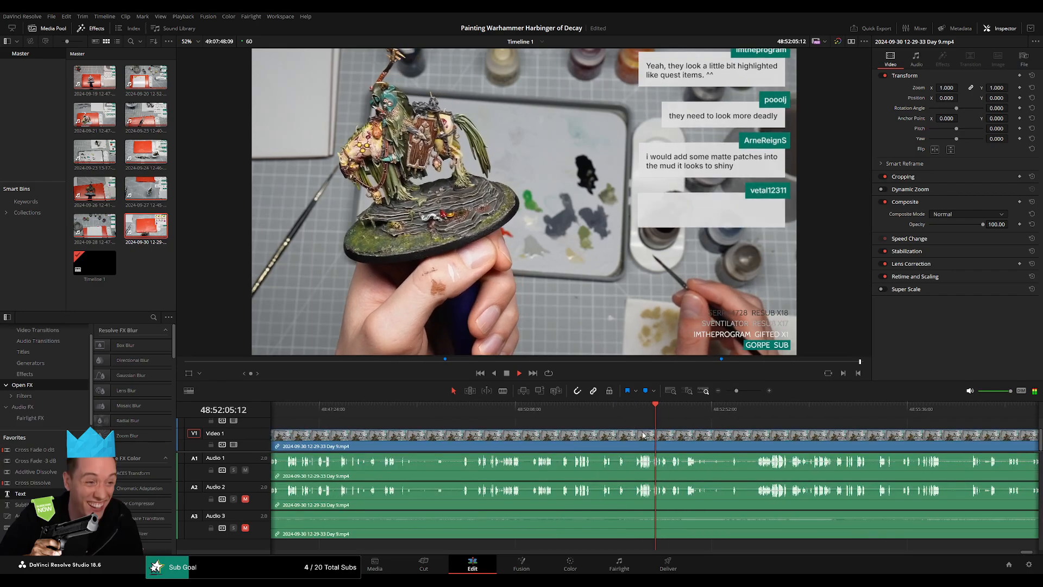
left_click_drag(628, 411, 637, 414)
scroll(638, 425, "up", 4)
left_click(653, 412)
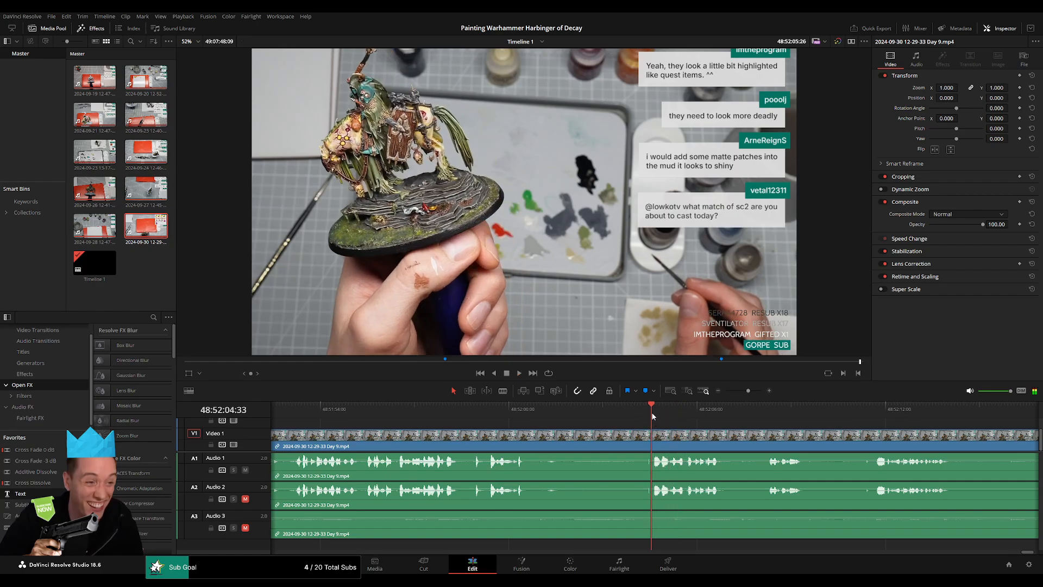
left_click_drag(653, 413, 596, 432)
key("ctrl+b")
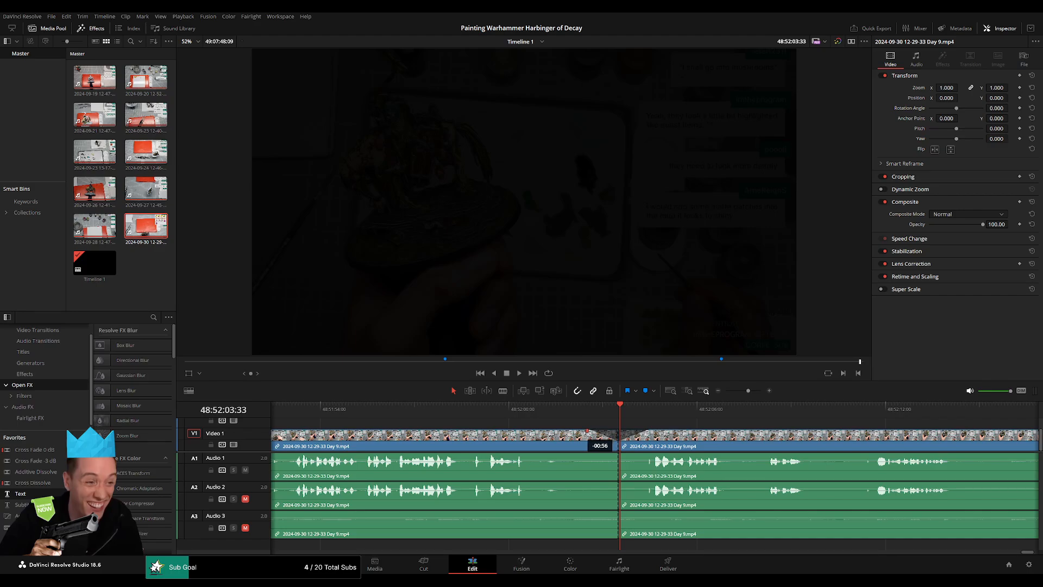
Add matching fade-outs and fade-ins of about one second on all three audio tracks at the 48:52:03:30 cut.
left_click_drag(615, 454, 651, 454)
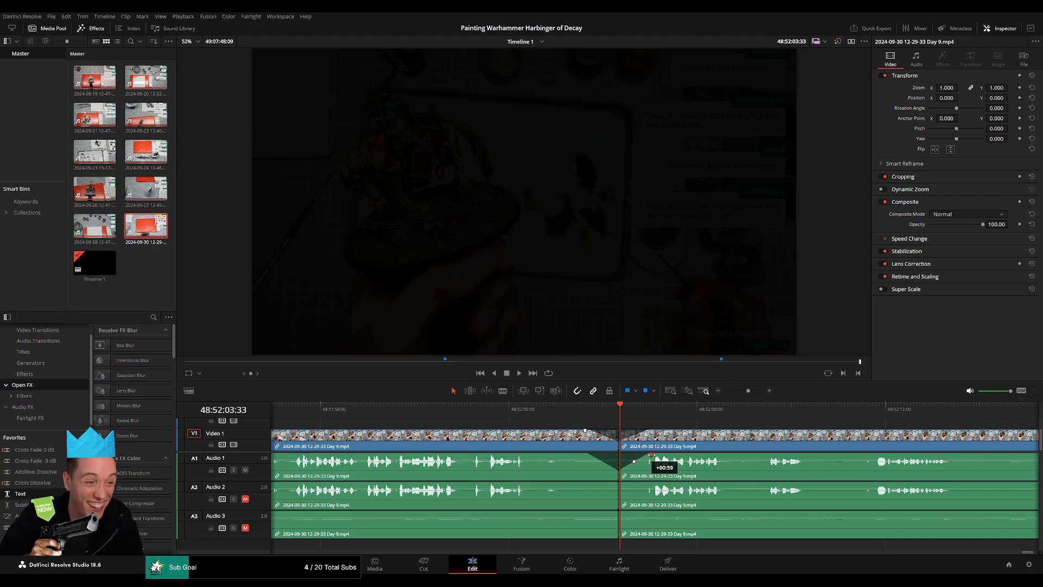
left_click_drag(618, 484, 591, 483)
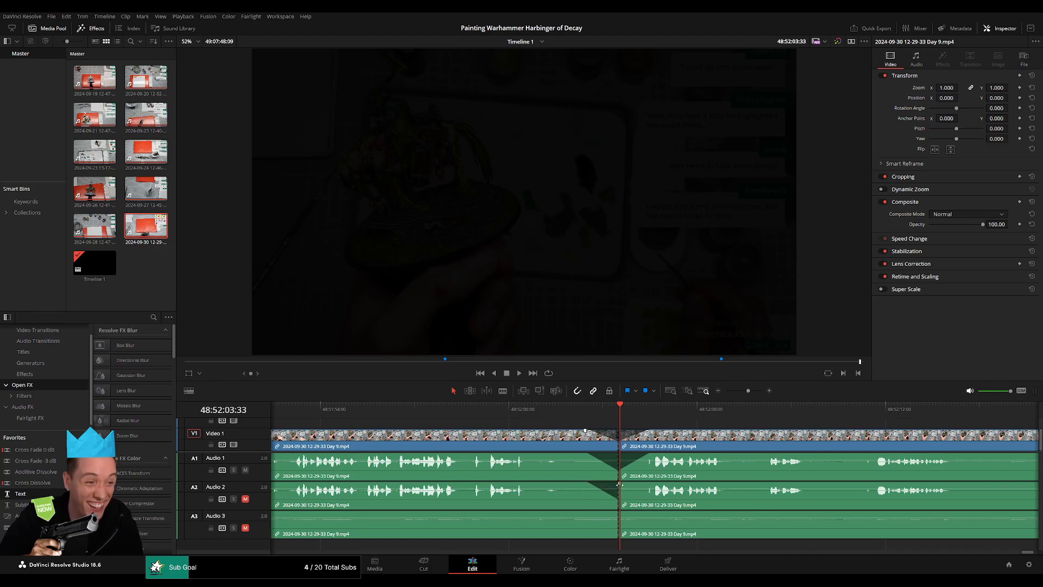
left_click_drag(620, 484, 642, 513)
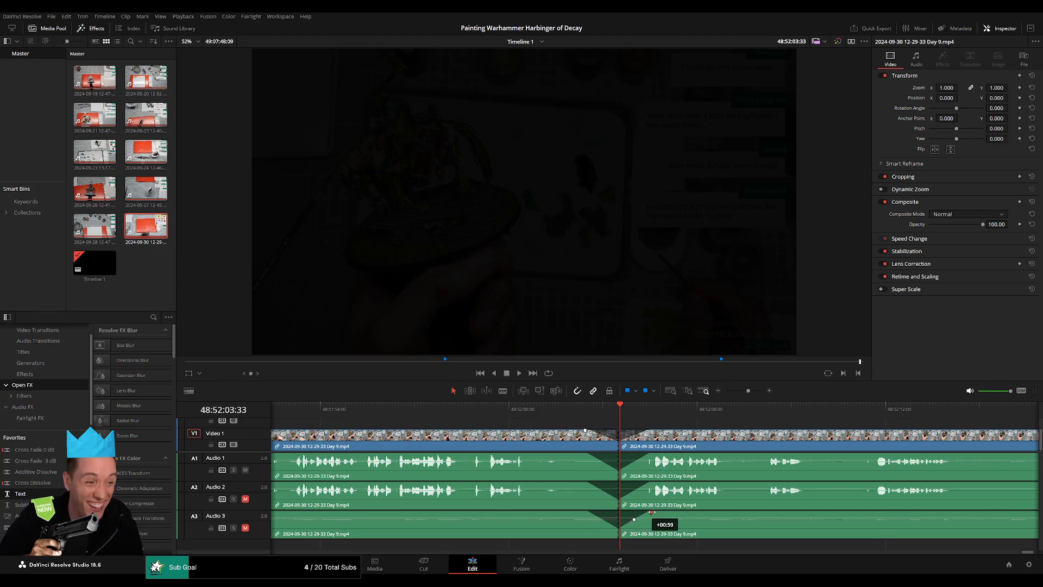
Move the short Day 9 remainder well past the 50-hour mark, leaving a gap after the 48:52:03:30 cut.
scroll(759, 402, "down", 6)
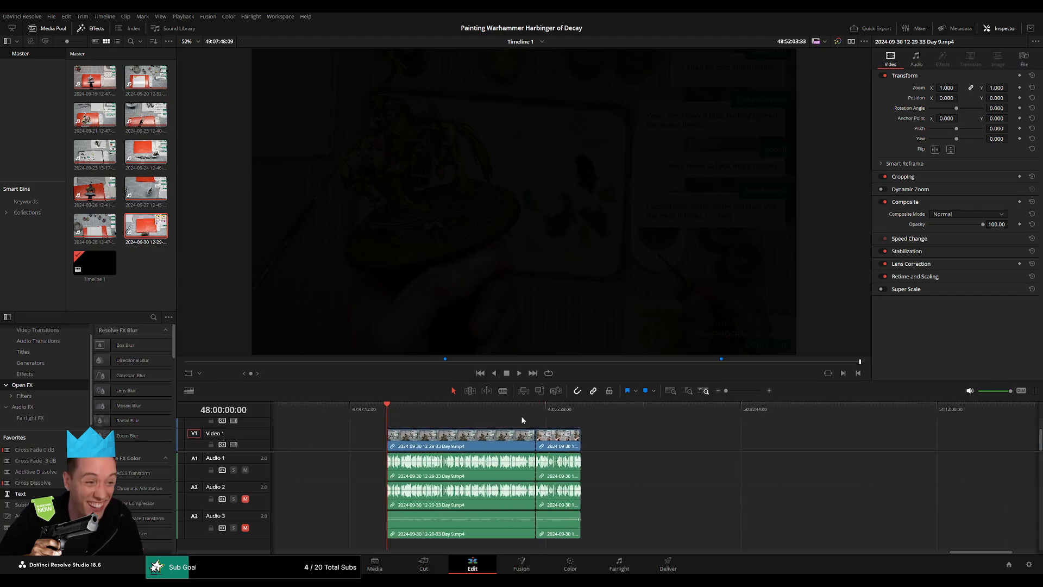
left_click(536, 416)
scroll(615, 439, "right", 5)
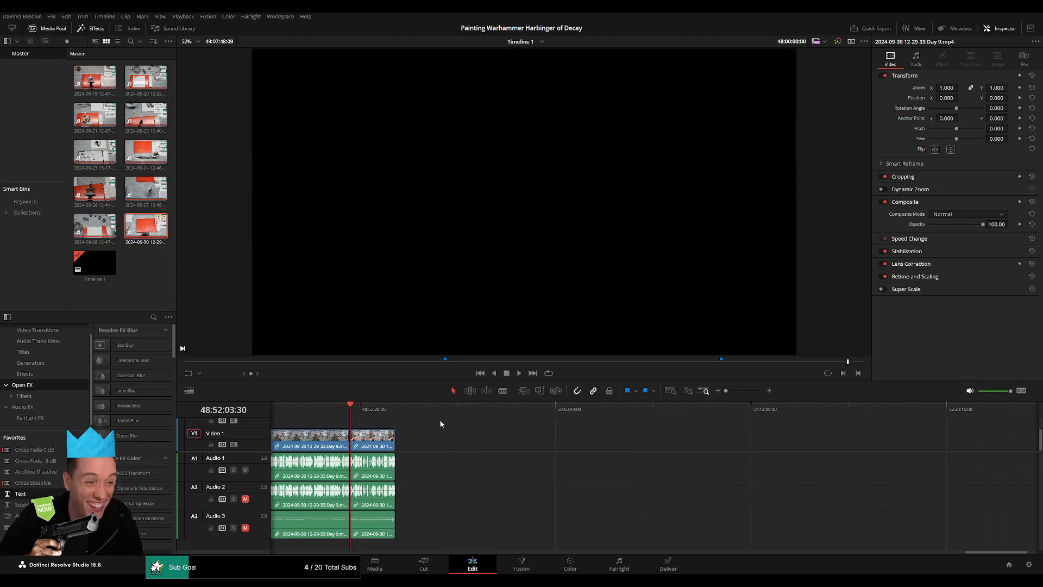
left_click_drag(377, 443, 675, 443)
left_click(497, 442)
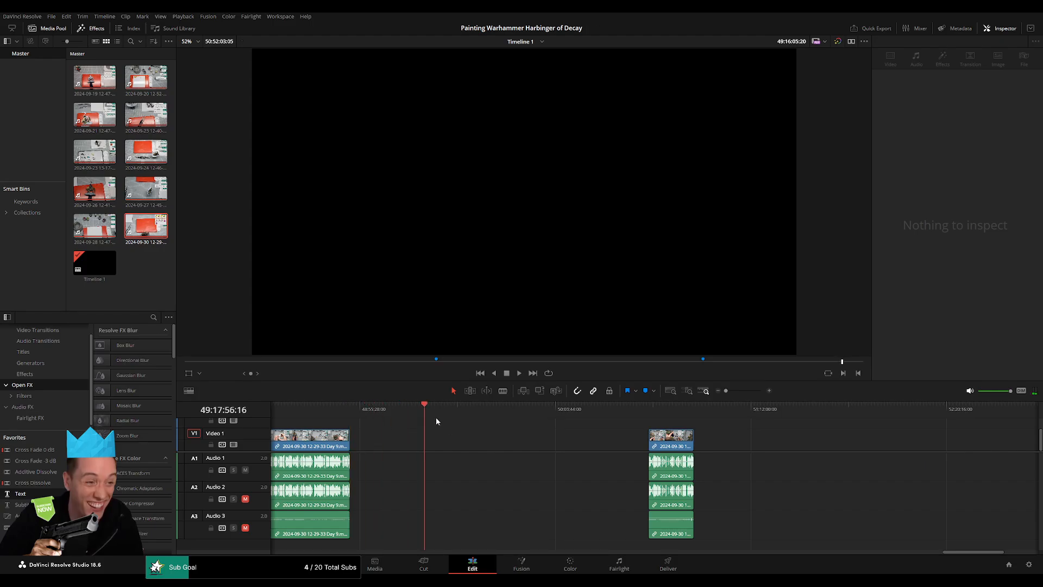
Place the playhead at the 50-hour mark and move the short Day 9 remainder back to start at 50:00:00:00.
left_click_drag(511, 432, 545, 438)
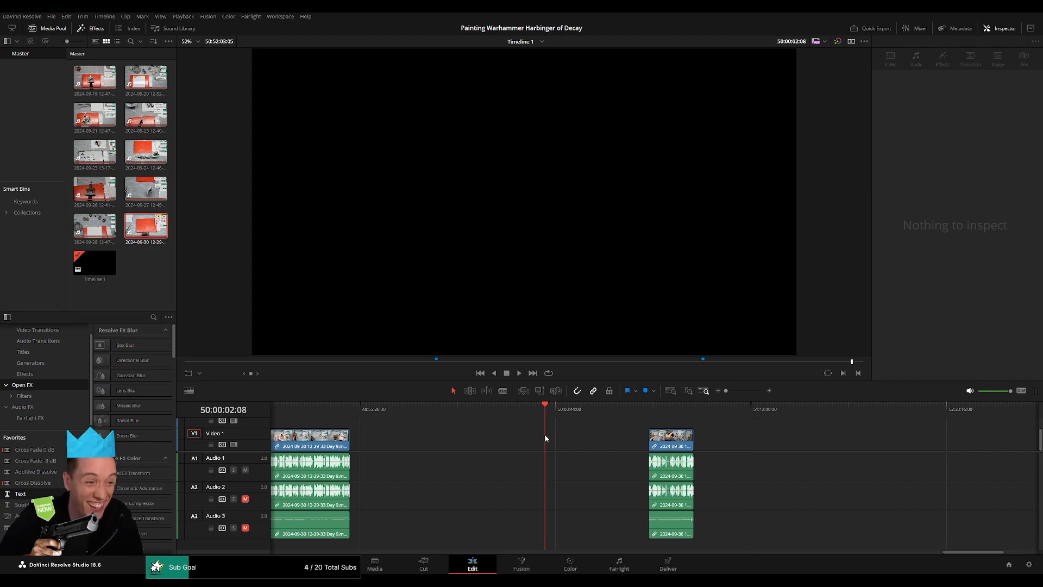
scroll(678, 432, "up", 10)
left_click_drag(656, 409, 651, 409)
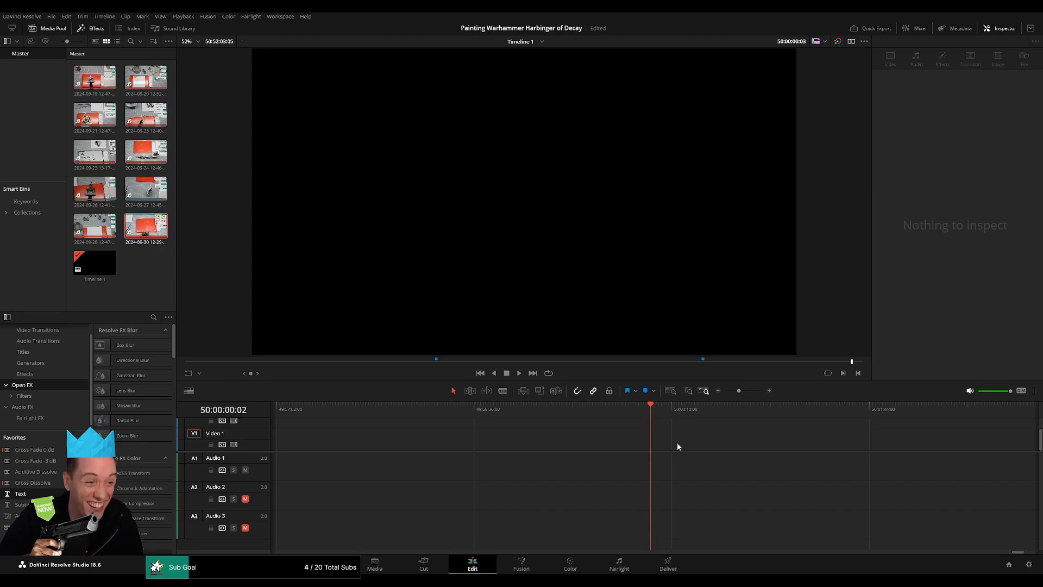
left_click_drag(739, 390, 726, 393)
left_click_drag(788, 438, 689, 412)
left_click(742, 434)
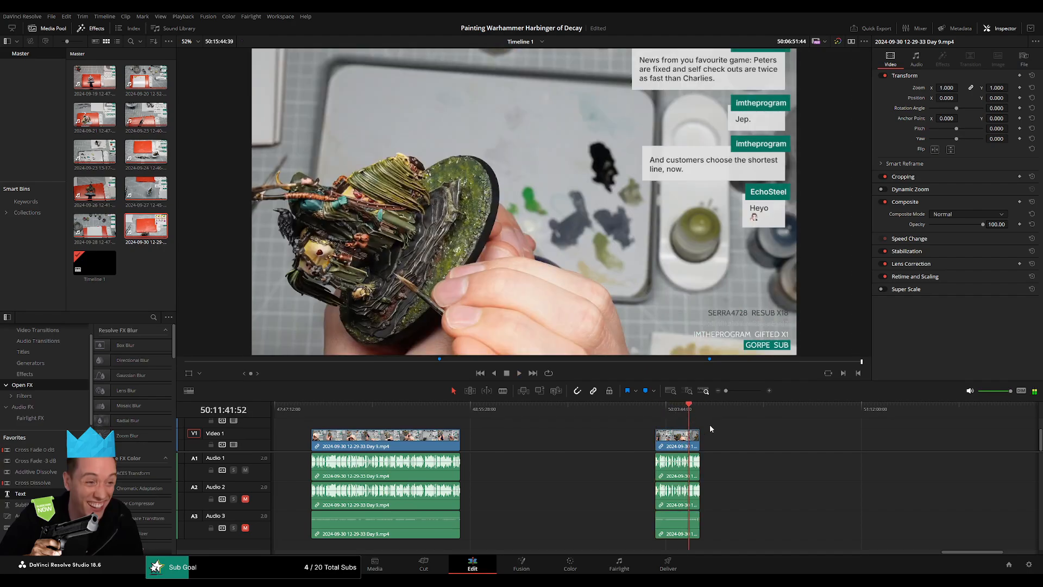
Review the final Day 9 piece from about 50:11:40 towards its end.
scroll(716, 423, "up", 10)
key("space")
scroll(714, 428, "up", 3)
left_click_drag(694, 416, 717, 416)
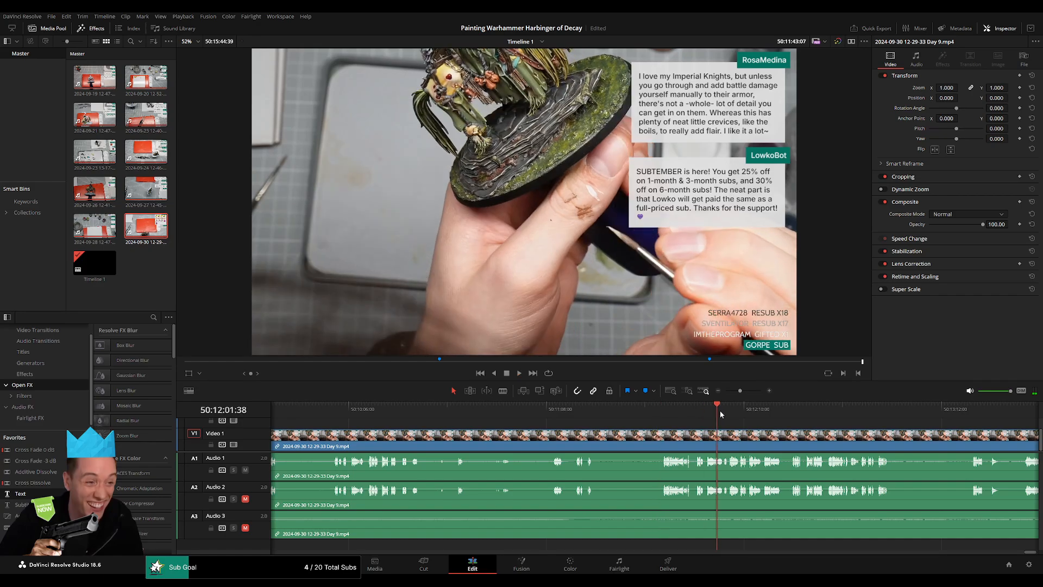
scroll(725, 417, "right", 3)
left_click(980, 418)
scroll(870, 462, "right", 6)
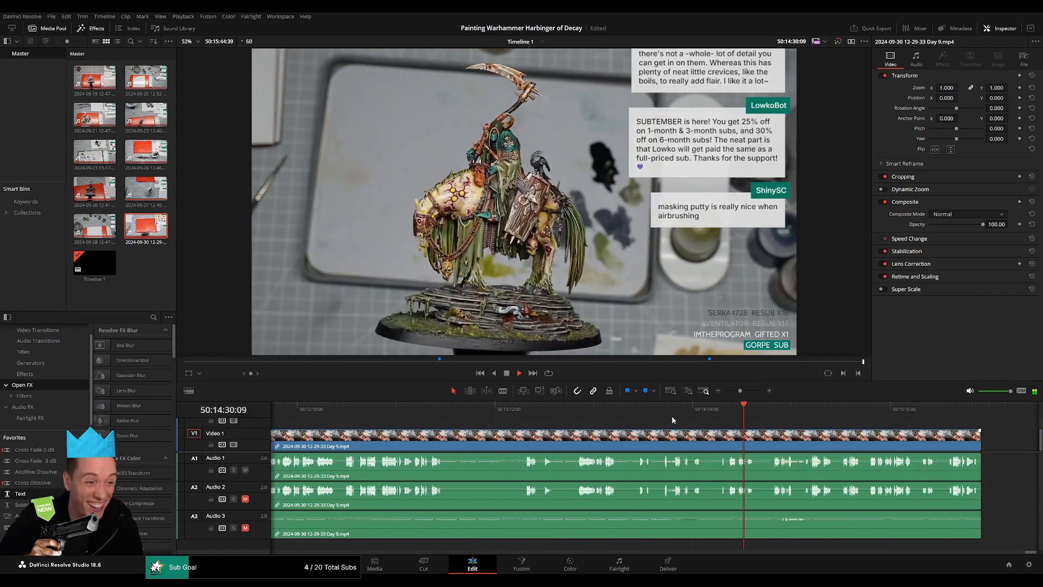
Check the closing seconds of the final Day 9 piece and fade out its video over about the last second.
left_click(741, 419)
scroll(750, 421, "up", 3)
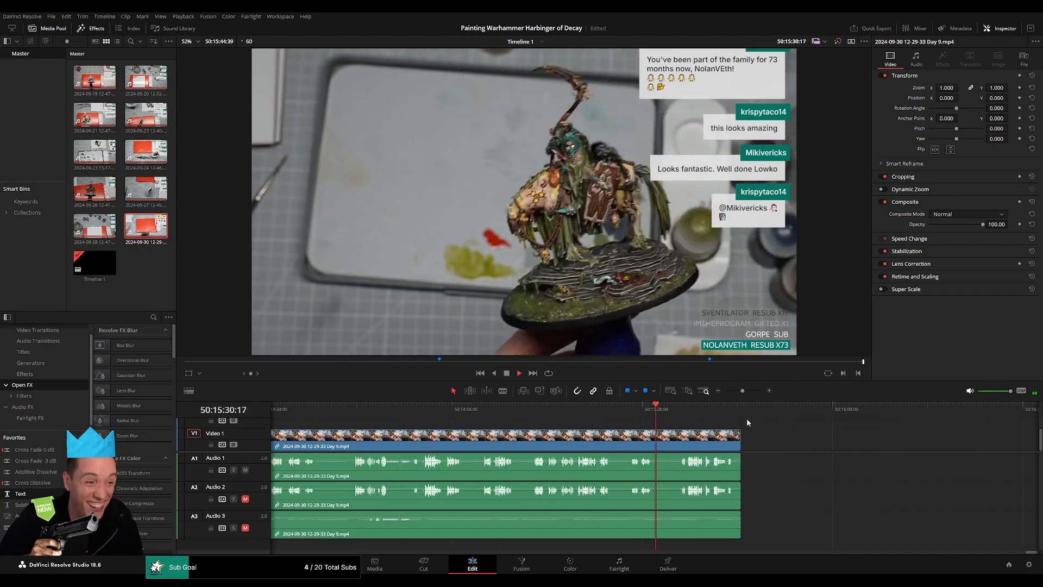
left_click(702, 417)
scroll(742, 433, "up", 3)
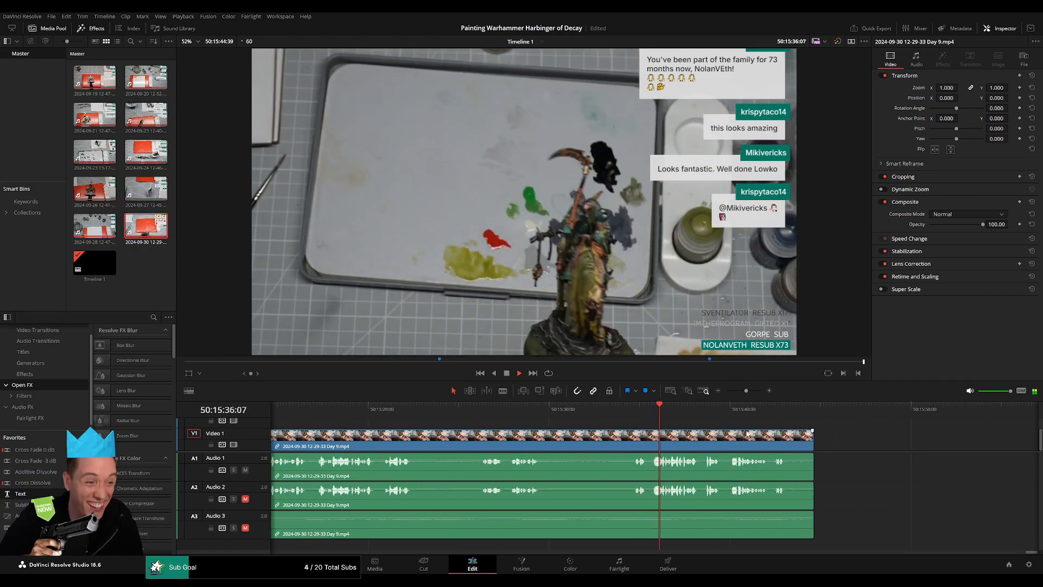
scroll(758, 433, "up", 2)
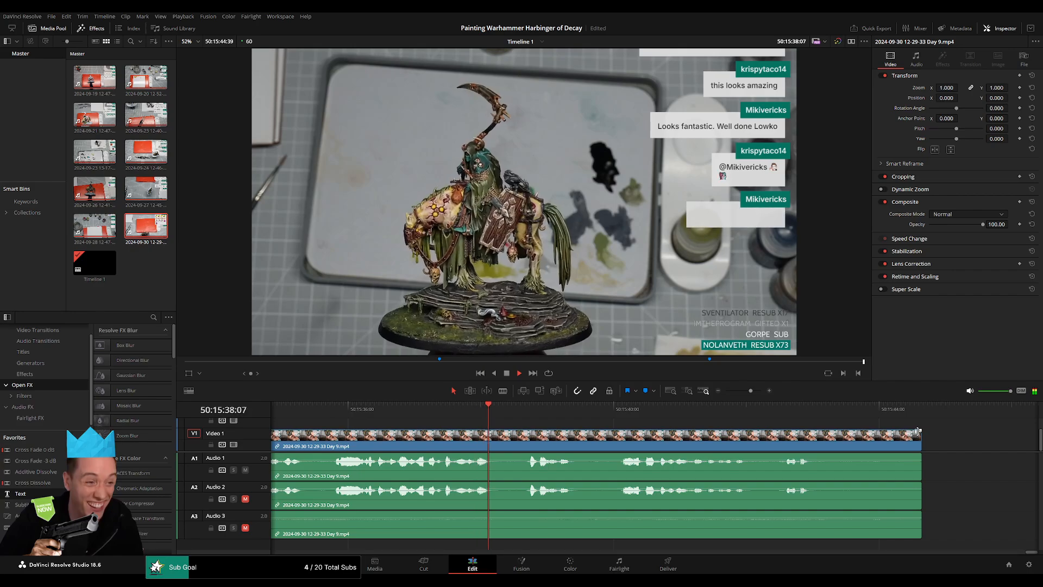
left_click_drag(856, 433, 856, 433)
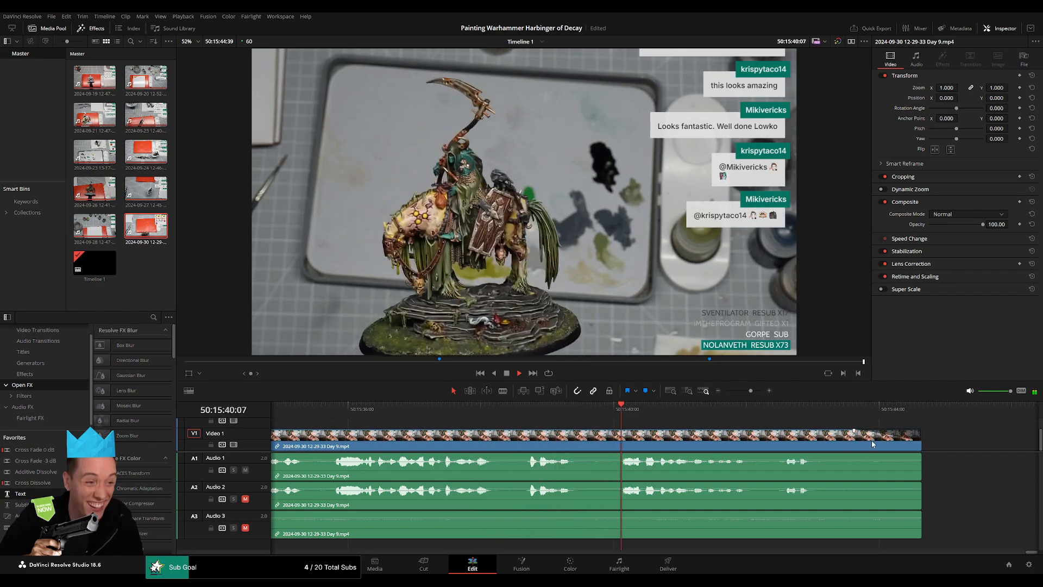
Fade out all three audio tracks of the final Day 9 piece over about the last second.
left_click_drag(920, 455, 856, 454)
left_click_drag(920, 483, 857, 483)
left_click_drag(920, 512, 857, 512)
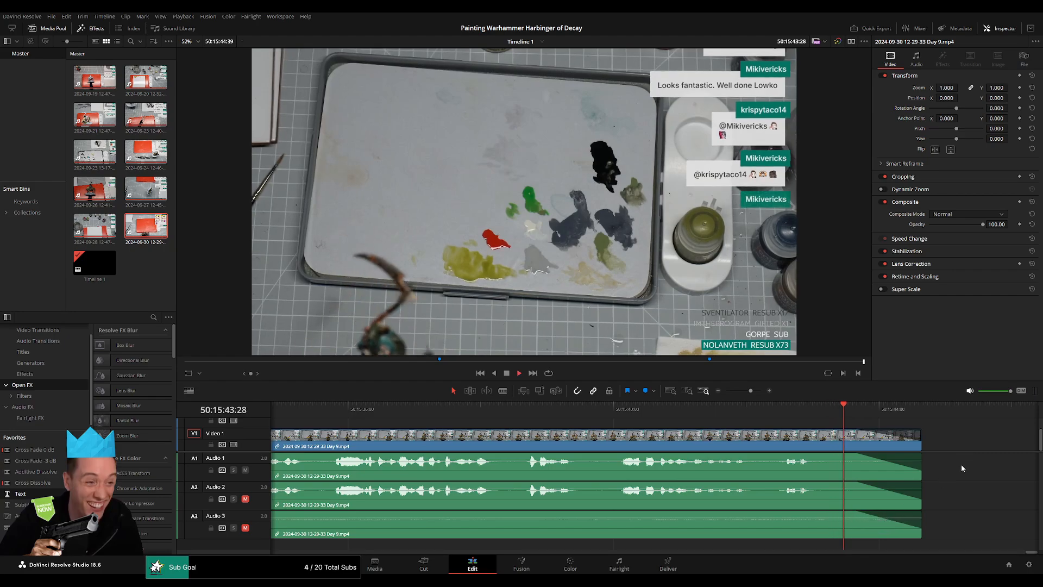
Count the parts by stepping through their end points from 38:52:10:00 up to the last part before the 50-hour mark.
left_click_drag(750, 390, 726, 390)
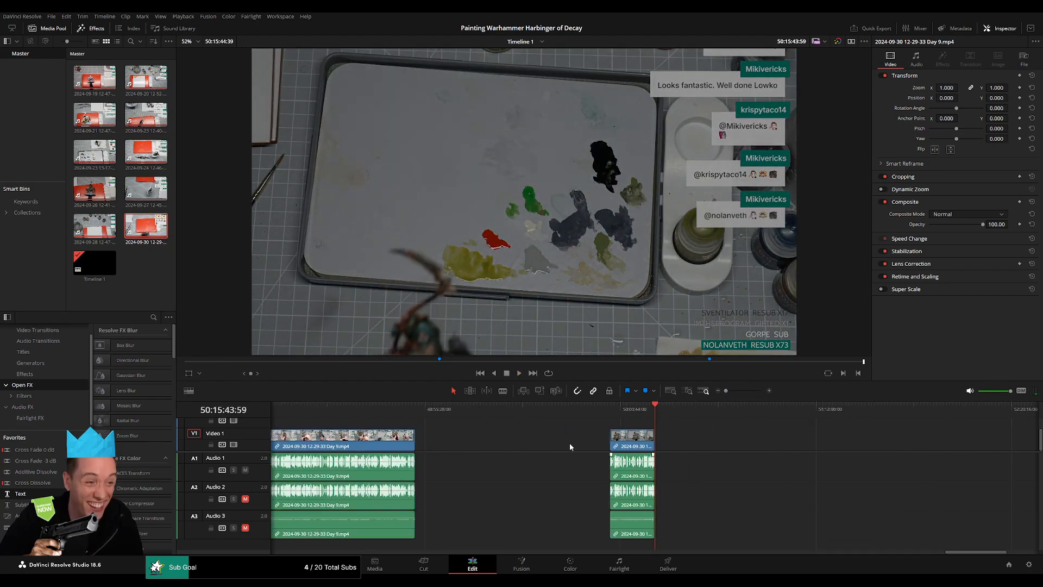
scroll(570, 447, "left", 10)
scroll(807, 451, "left", 10)
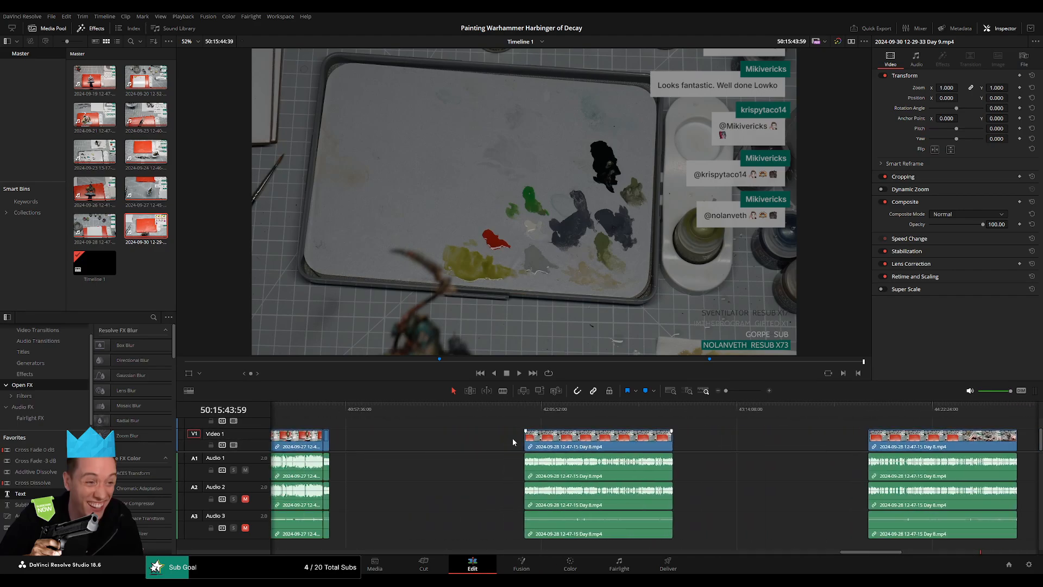
left_click(587, 407)
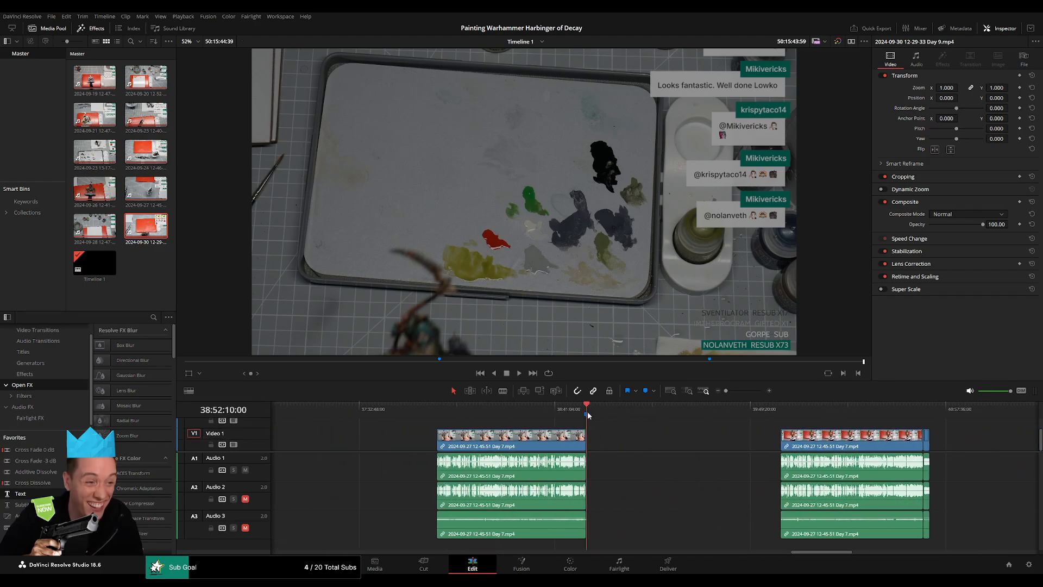
scroll(518, 429, "right", 5)
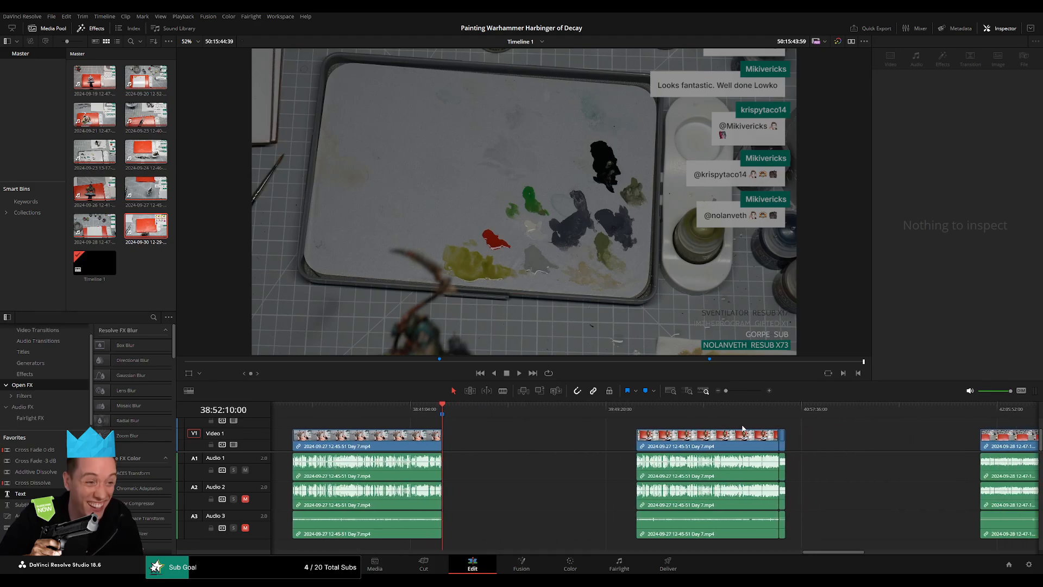
left_click(786, 410)
scroll(767, 443, "right", 1)
scroll(768, 443, "right", 5)
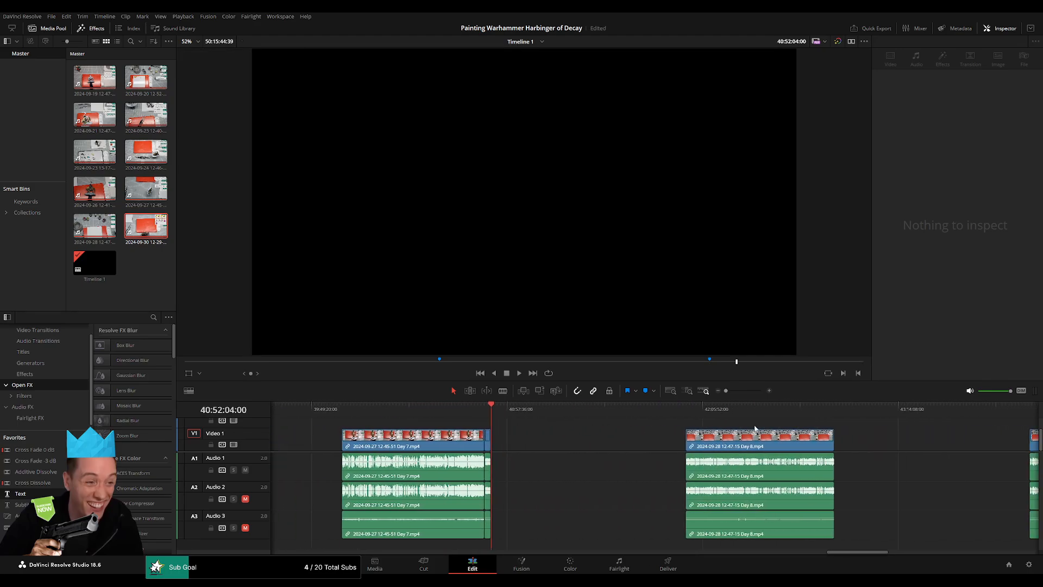
left_click(834, 416)
scroll(890, 436, "right", 6)
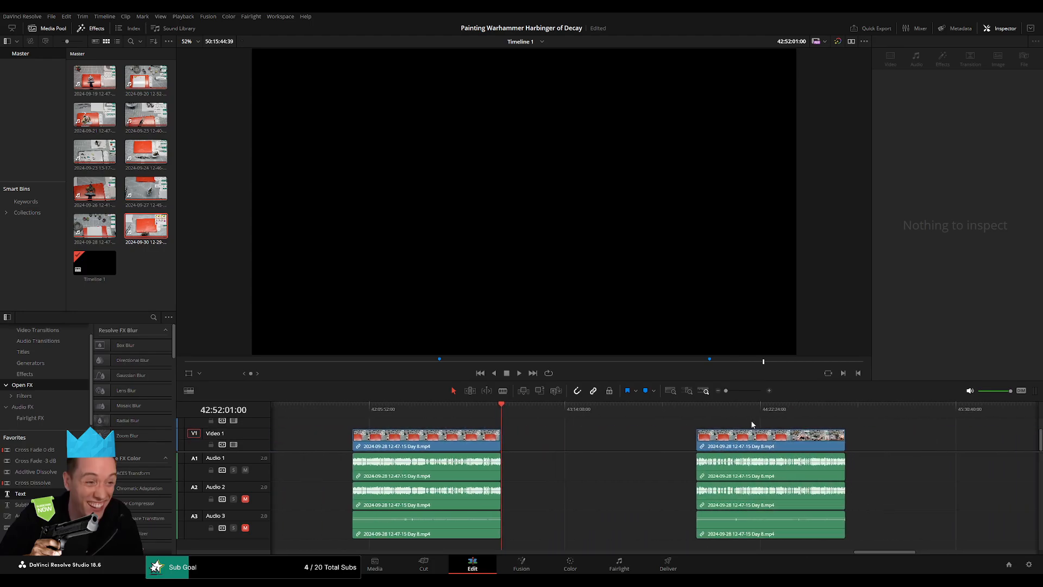
left_click(845, 413)
scroll(845, 424, "right", 6)
left_click(816, 412)
scroll(883, 436, "right", 6)
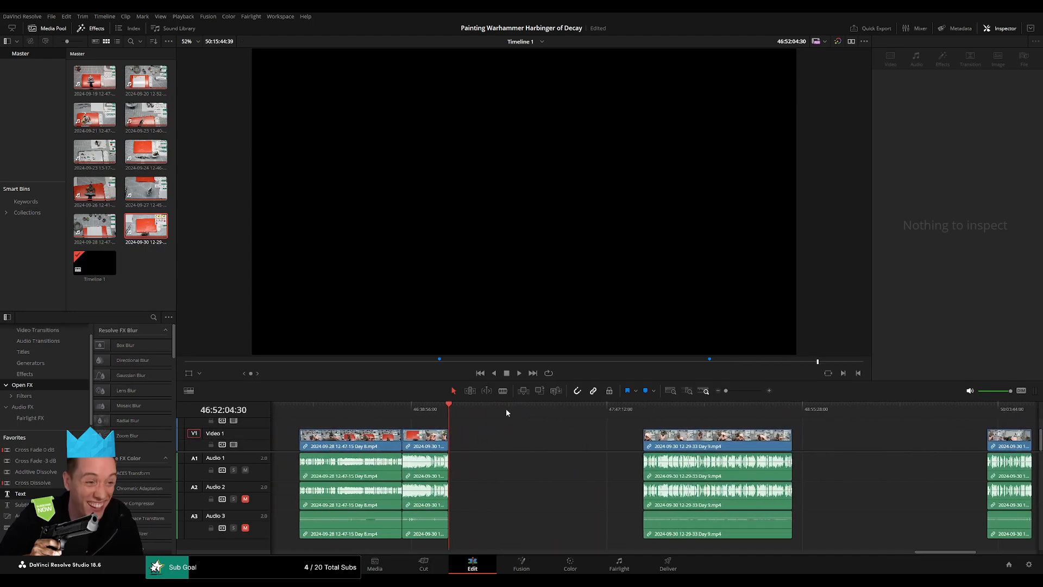
left_click(789, 412)
scroll(847, 435, "right", 6)
Add a marker named "26 episodes" at the end of the final Day 9 piece, at 50:15:44:39.
left_click(623, 412)
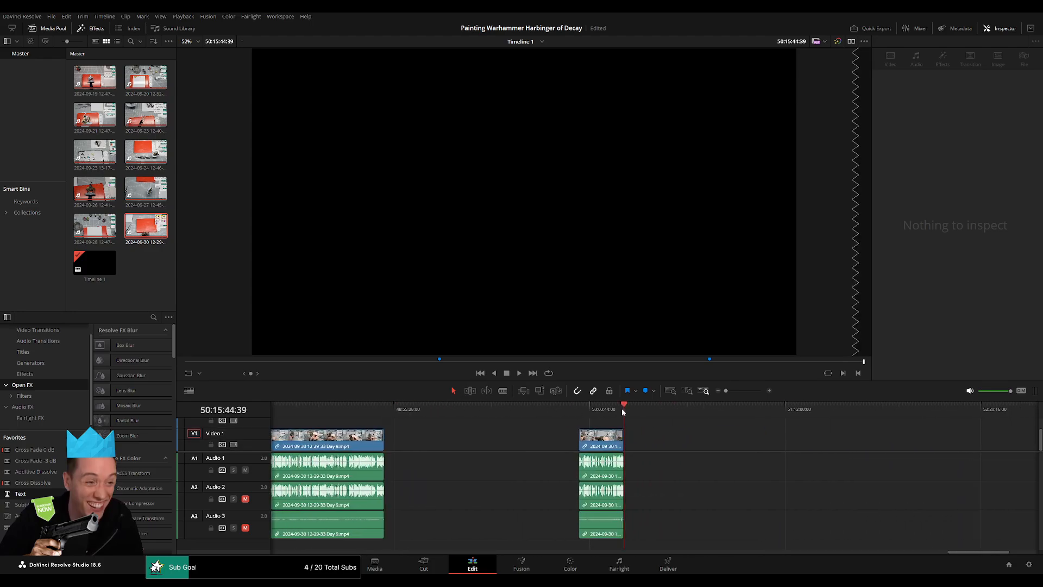
key("m")
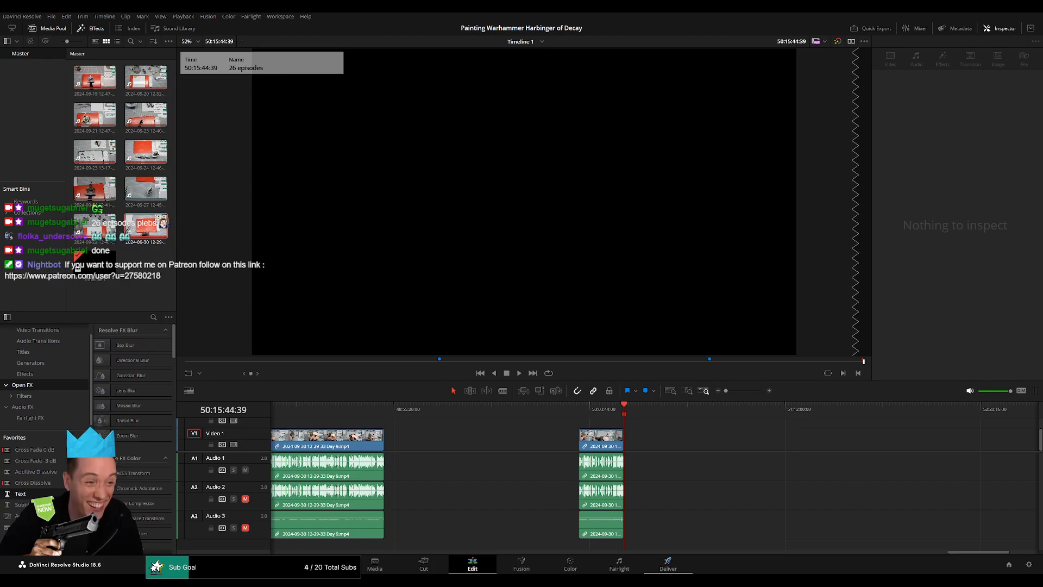
Open the Deliver page, show the start of the timeline and set the custom export's format to MP4.
left_click(669, 564)
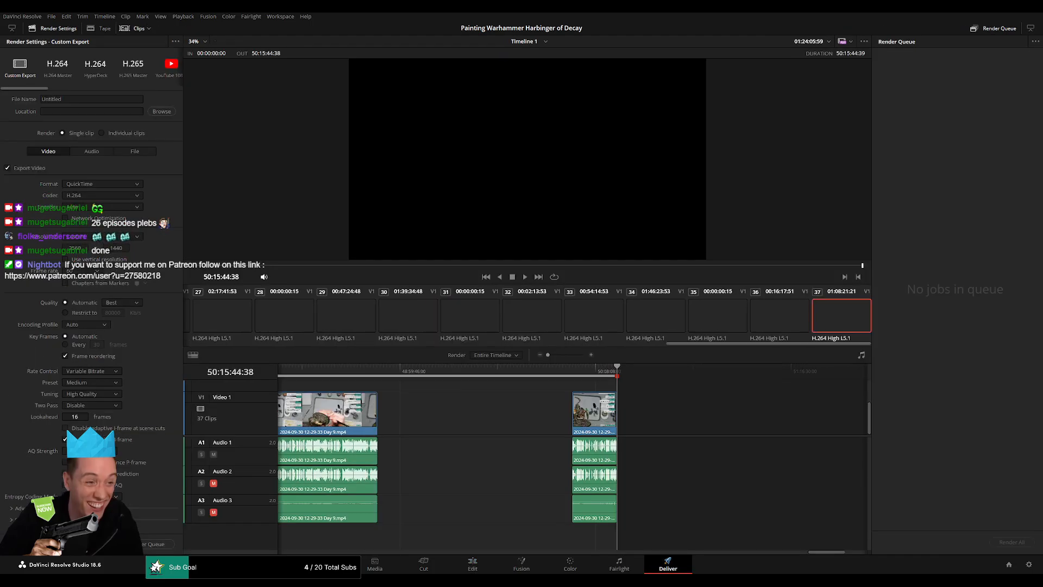
left_click(478, 428)
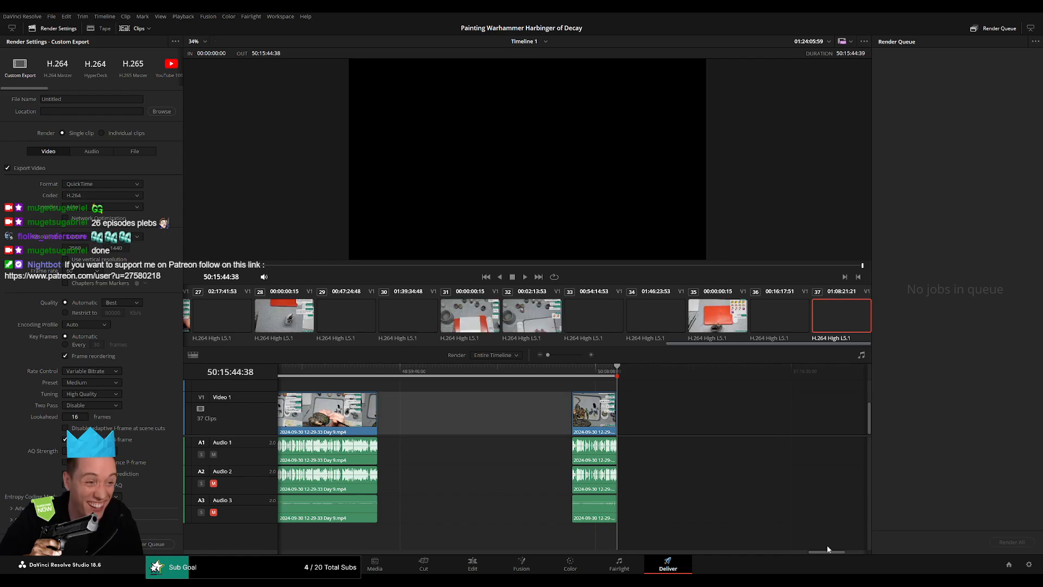
left_click_drag(827, 548, 216, 549)
left_click(90, 188)
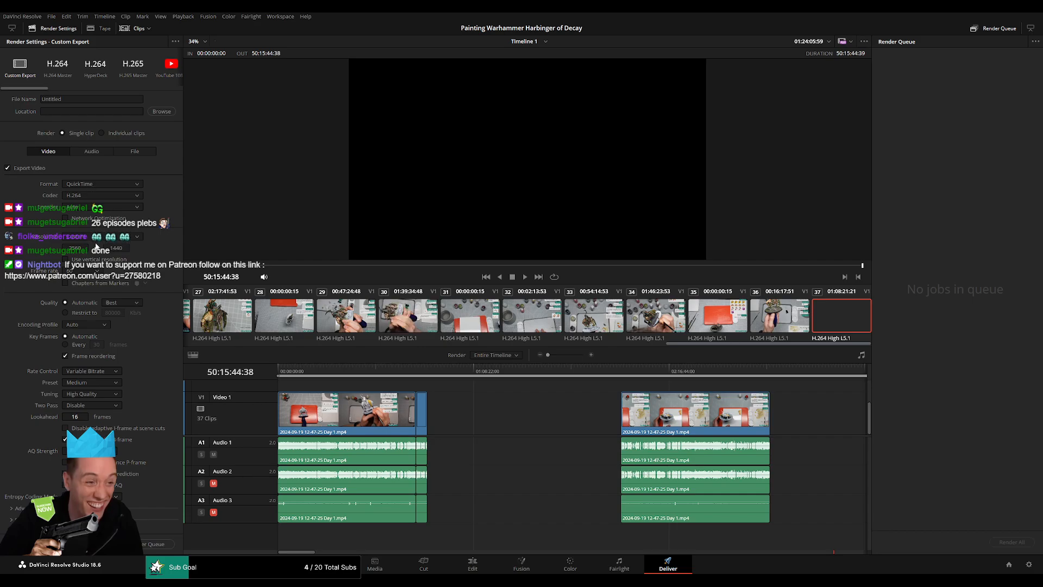
left_click(96, 246)
left_click(114, 226)
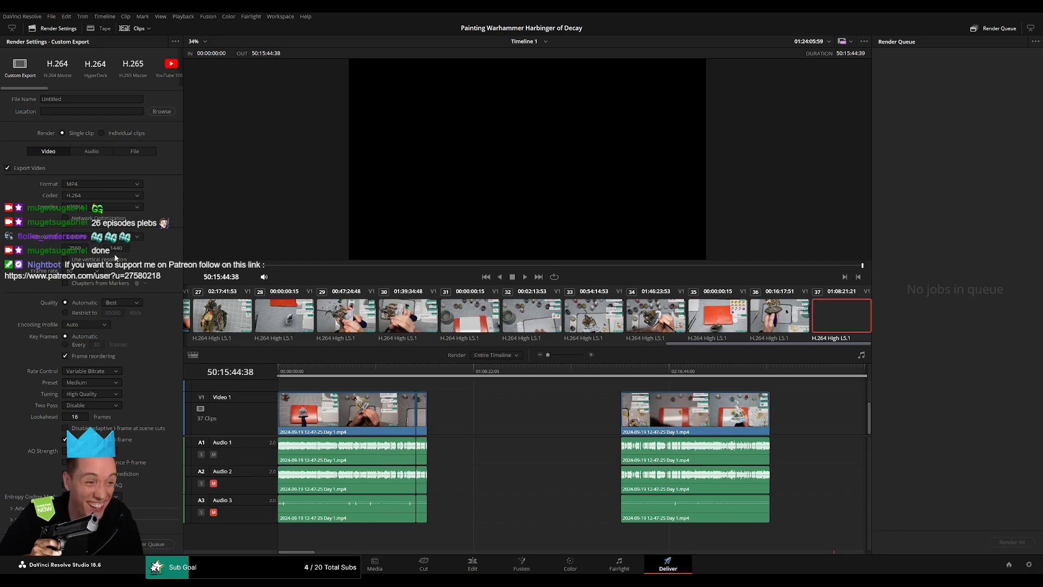
Restrict the export's video quality to 24000 Kb/s.
left_click(93, 313)
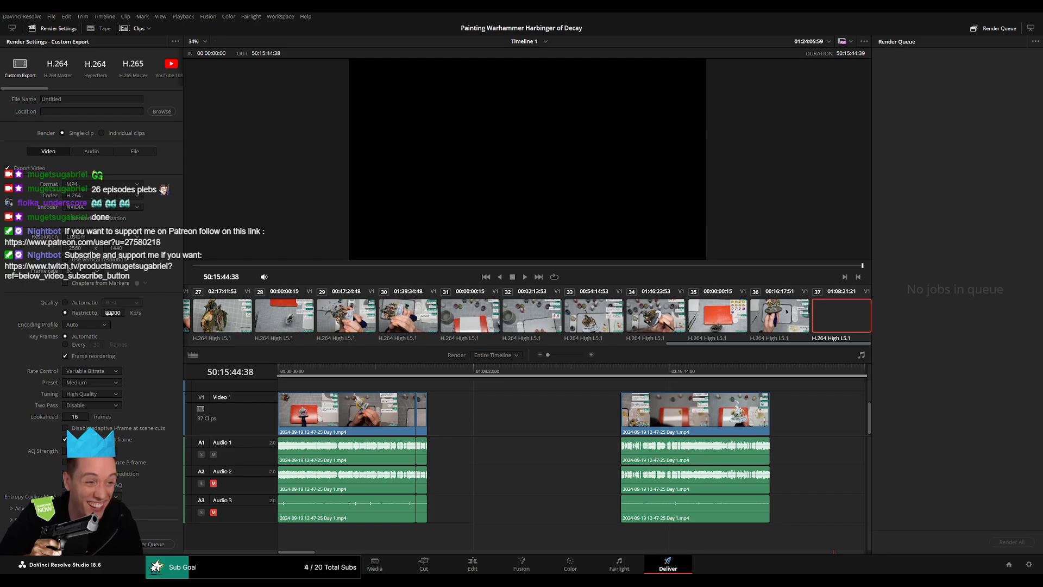
left_click(114, 313)
key("BackSpace")
key("BackSpace")
type("4")
Choose the Warhammer folder in LowkoTV playthroughs as output location, with a file name starting "Painting the Warhammer Harbinger of Decay".
left_click(163, 114)
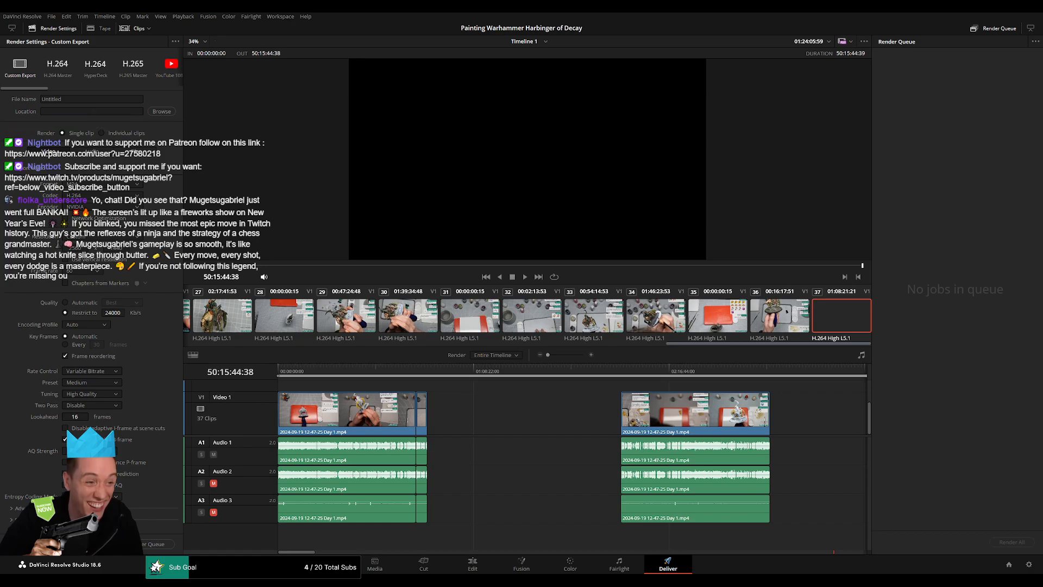
left_click(216, 311)
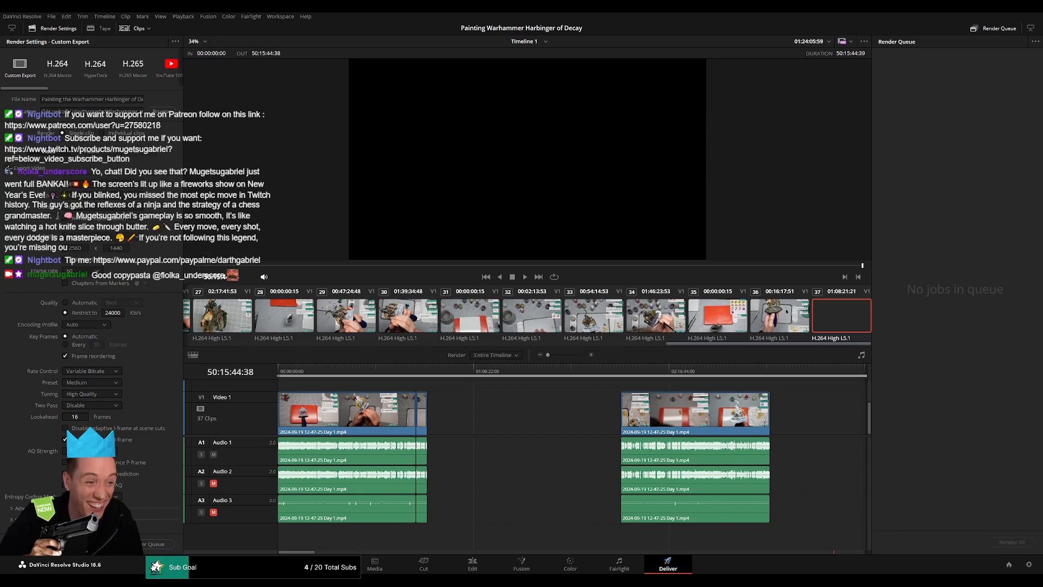
Set the render range to the first Day 1 part, from 00:00:00:00 to 00:52:18:00.
left_click_drag(292, 372, 271, 370)
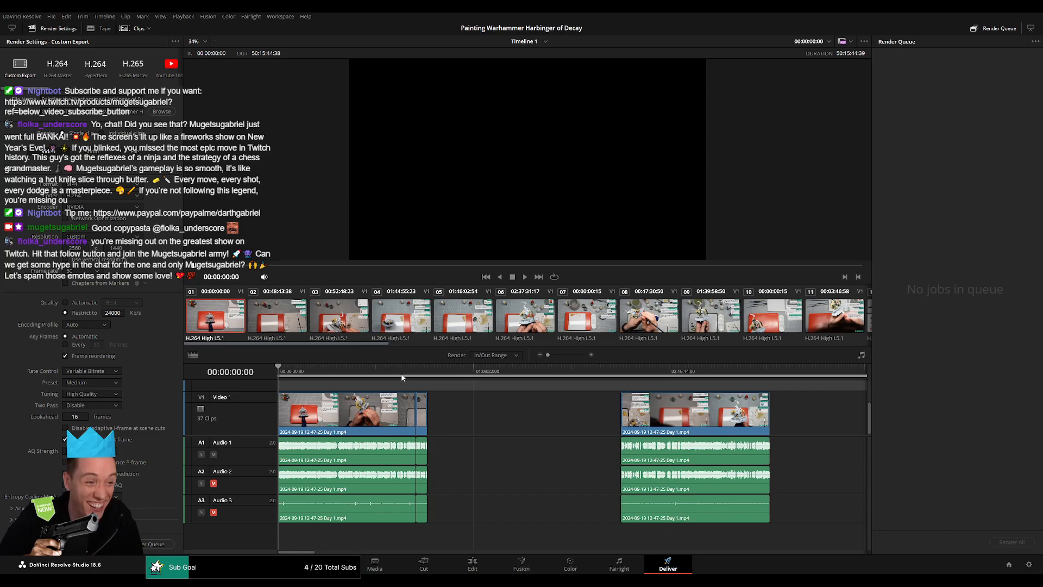
left_click(428, 372)
key("o")
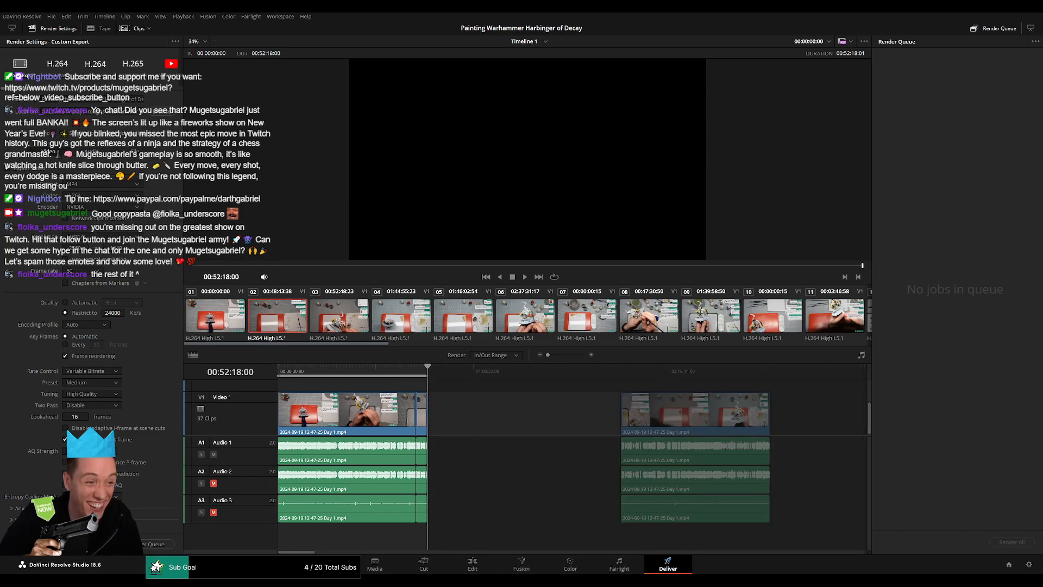
End the output file name with "Ep 1" and add the first part to the render queue.
left_click(140, 99)
key("Right")
key("Right")
key("Right")
key("Right")
key("Right")
key("Right")
key("Right")
key("Right")
key("Right")
key("Right")
key("Right")
key("Right")
key("Right")
key("Right")
key("Right")
key("Right")
key("Right")
key("Right")
key("Right")
left_click(155, 543)
Set the render range to the second Day 1 part, from 02:00:00:00 to 02:52:07:00.
scroll(524, 436, "right", 5)
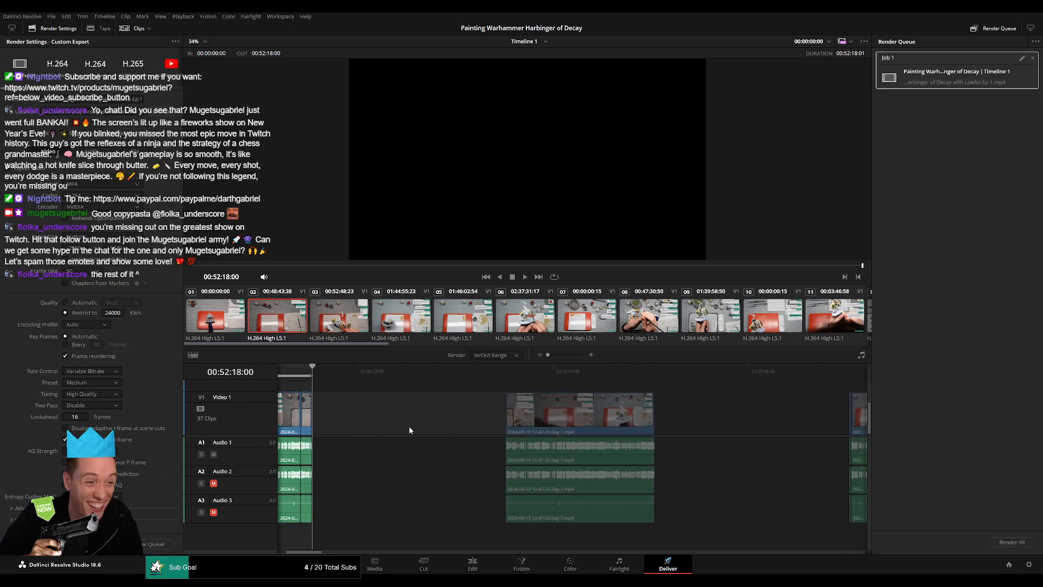
left_click(485, 370)
left_click_drag(486, 371, 493, 373)
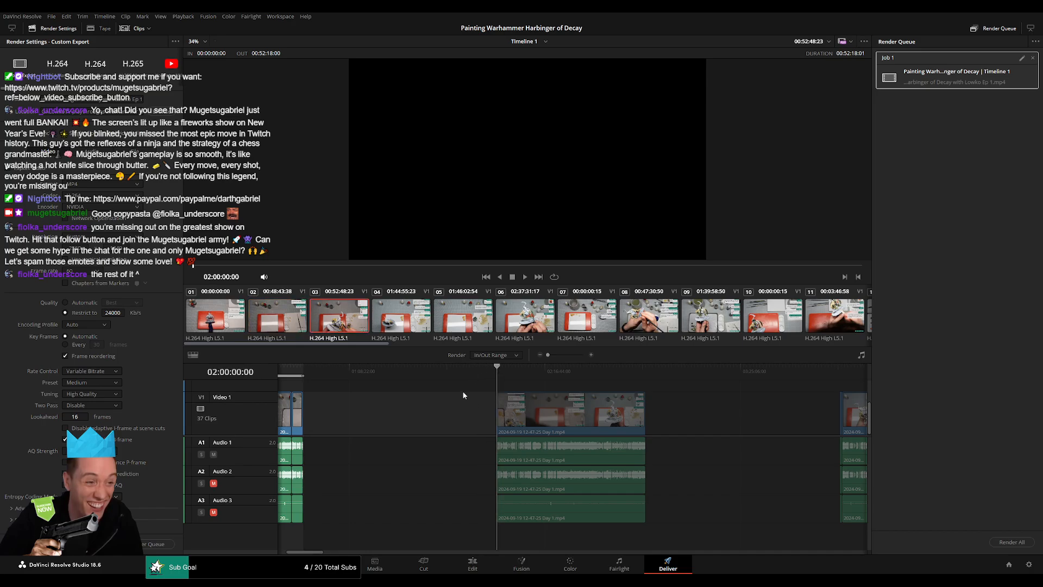
scroll(458, 397, "right", 4)
left_click_drag(569, 371, 549, 369)
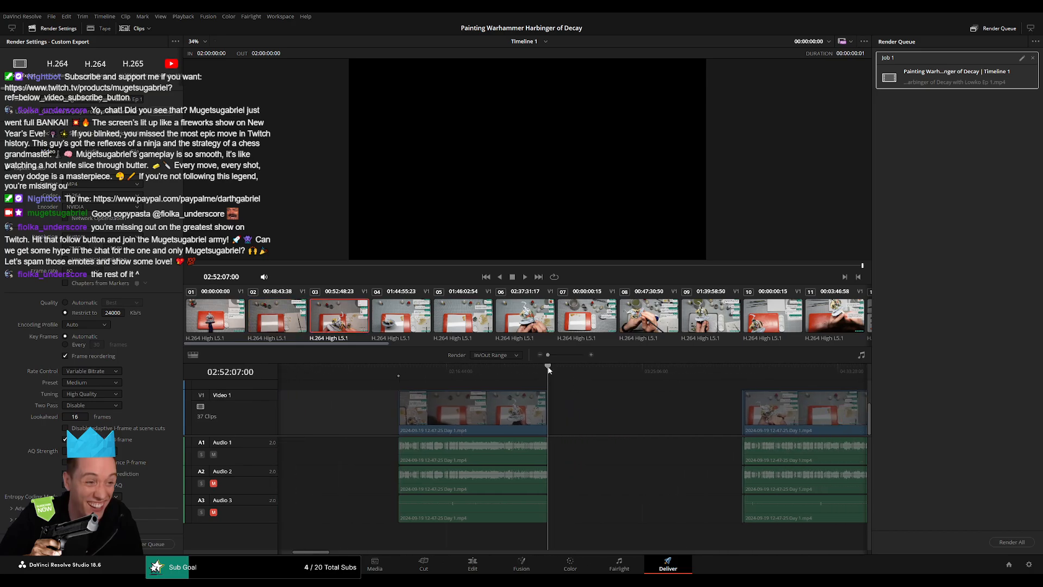
key("o")
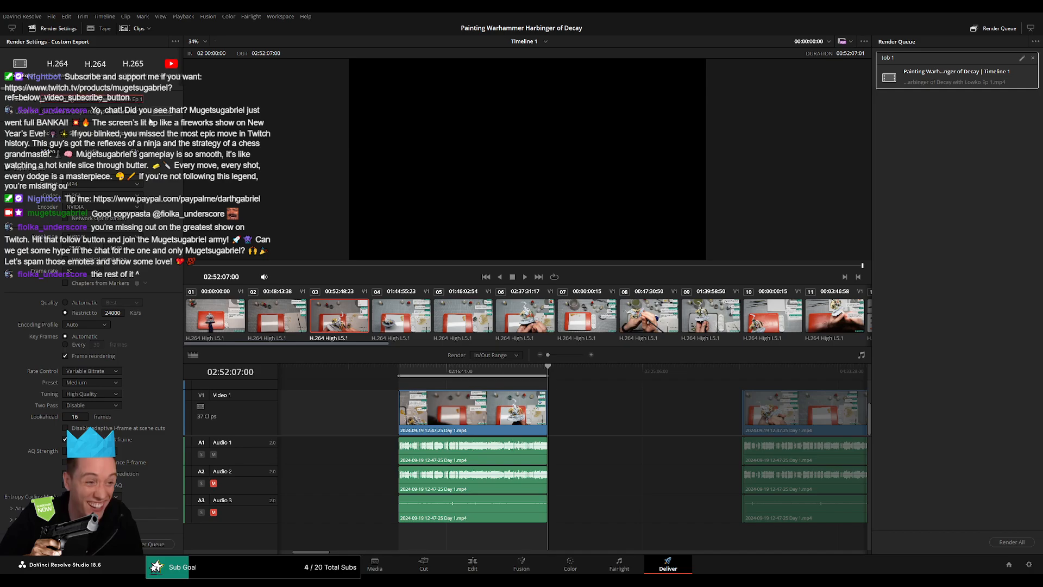
Change the file name's episode number to 2 and add the second part to the render queue.
key("BackSpace")
type("2")
left_click(150, 544)
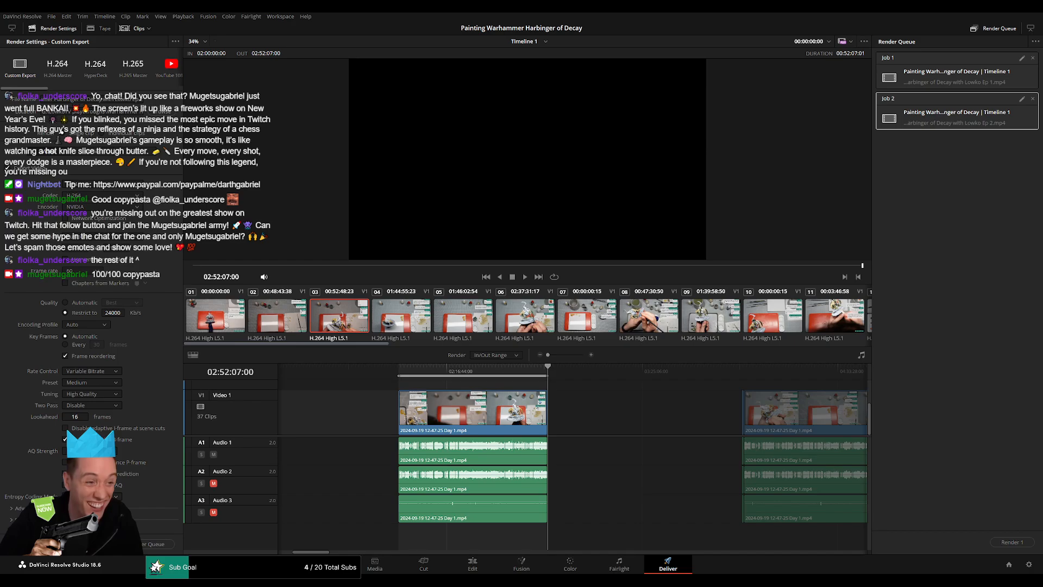
Set the render range from 04:00:00:00 to 04:52:11:00 and queue that part with its file name ending in "Ep 3".
scroll(624, 412, "right", 5)
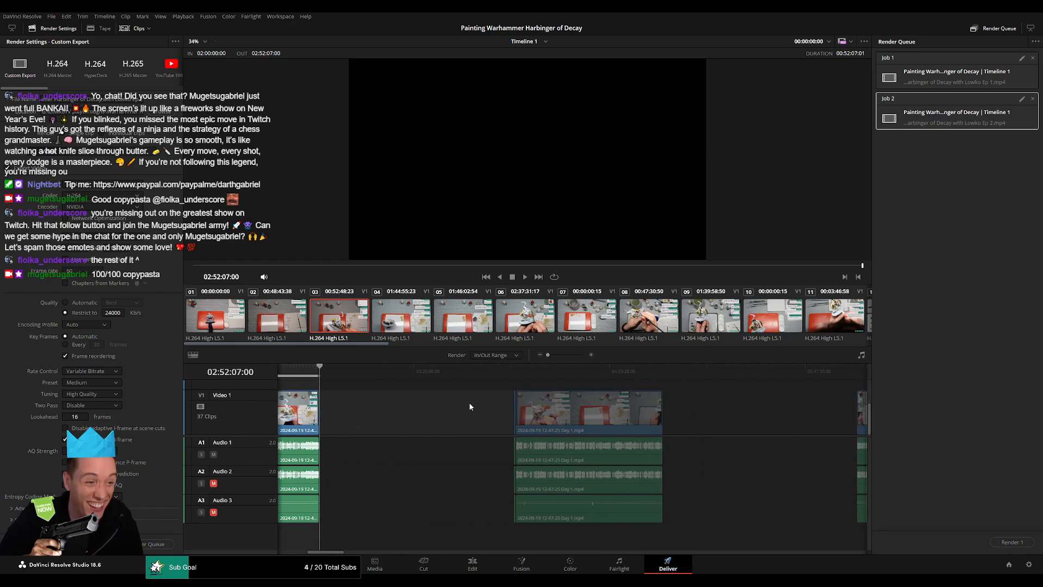
left_click(511, 372)
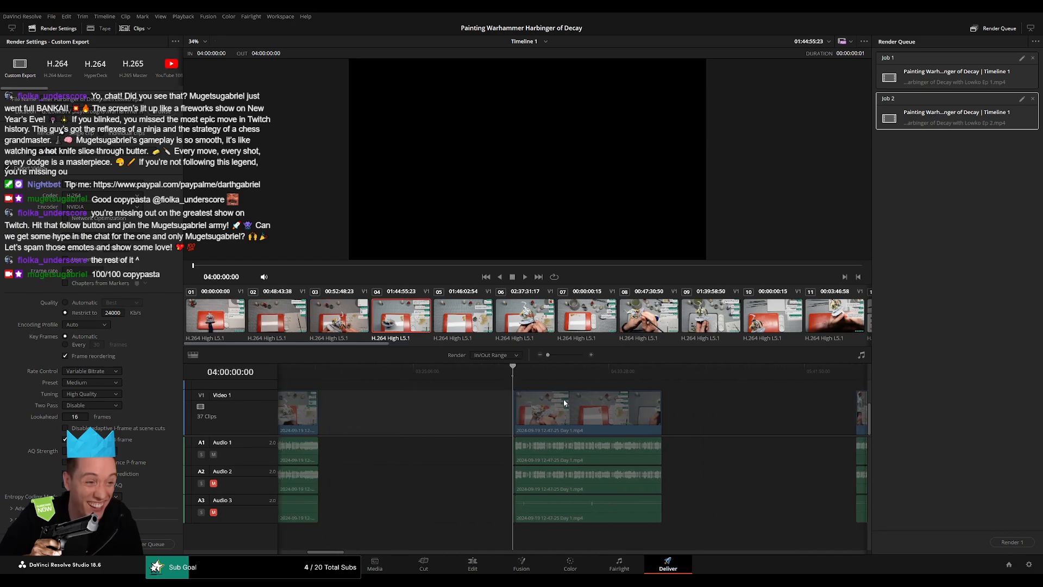
left_click_drag(574, 373, 550, 372)
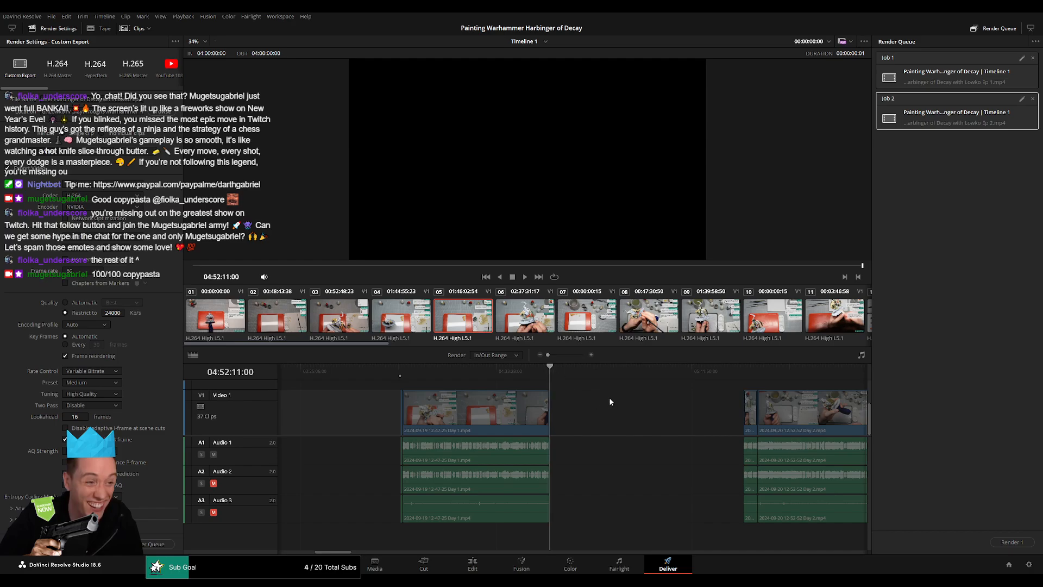
key("o")
left_click(141, 99)
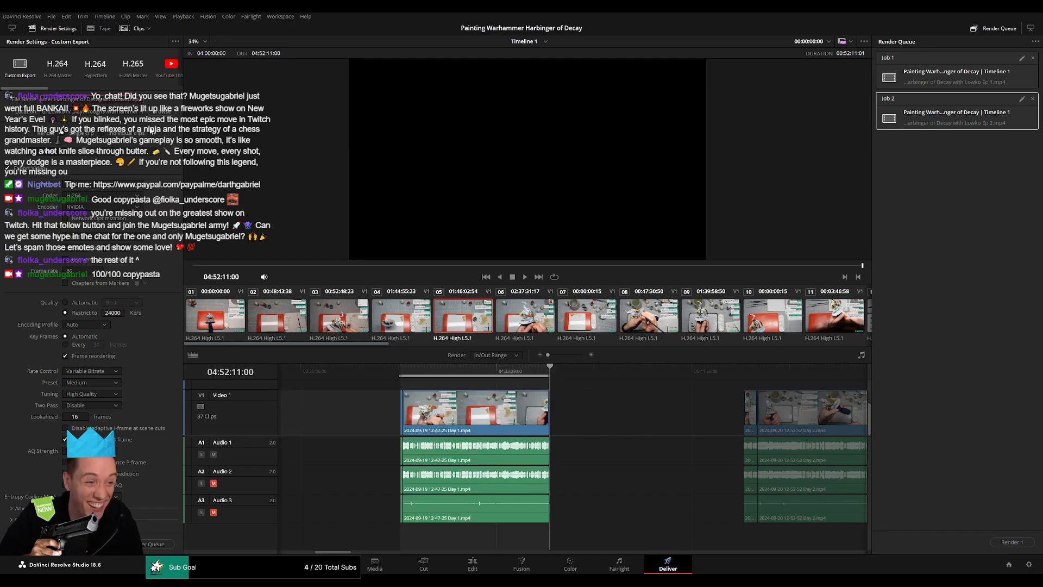
Set the render range from 06:00:00:00 to 06:52:26:30 and queue that part with its file name ending in "Ep 4".
scroll(641, 422, "right", 5)
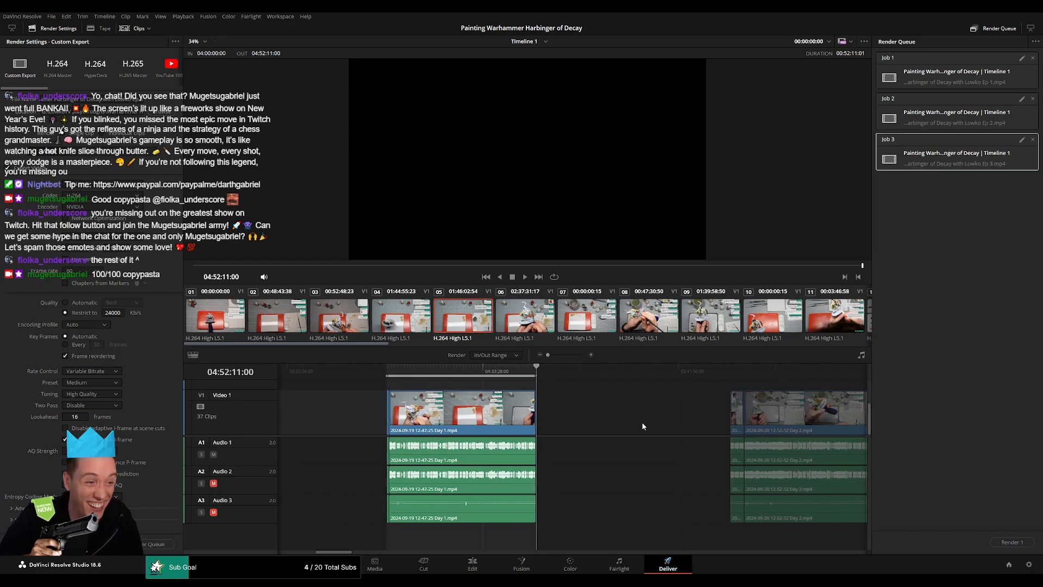
left_click_drag(470, 374, 484, 373)
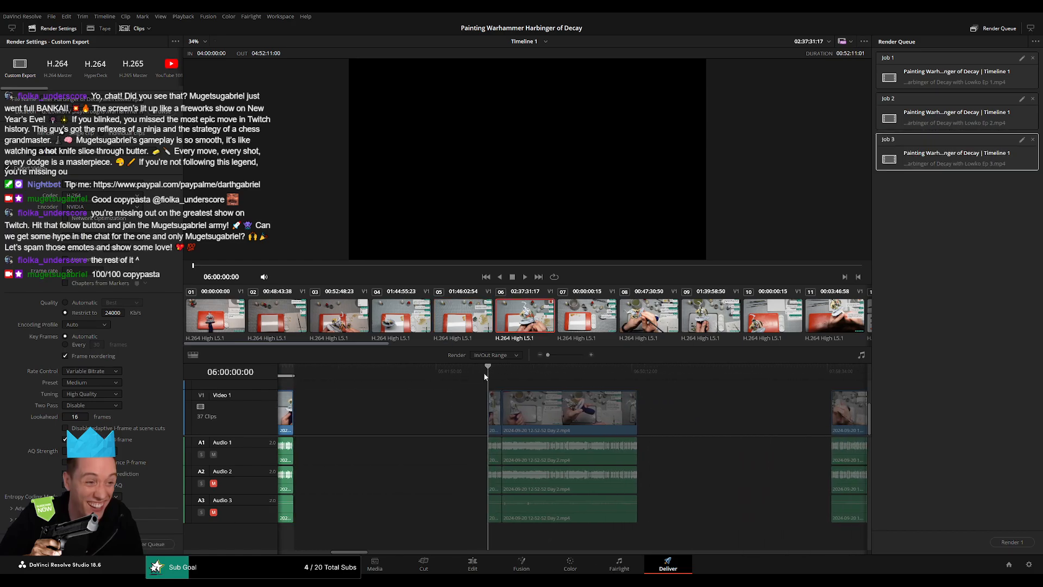
key("i")
scroll(497, 394, "right", 2)
left_click_drag(583, 376, 560, 374)
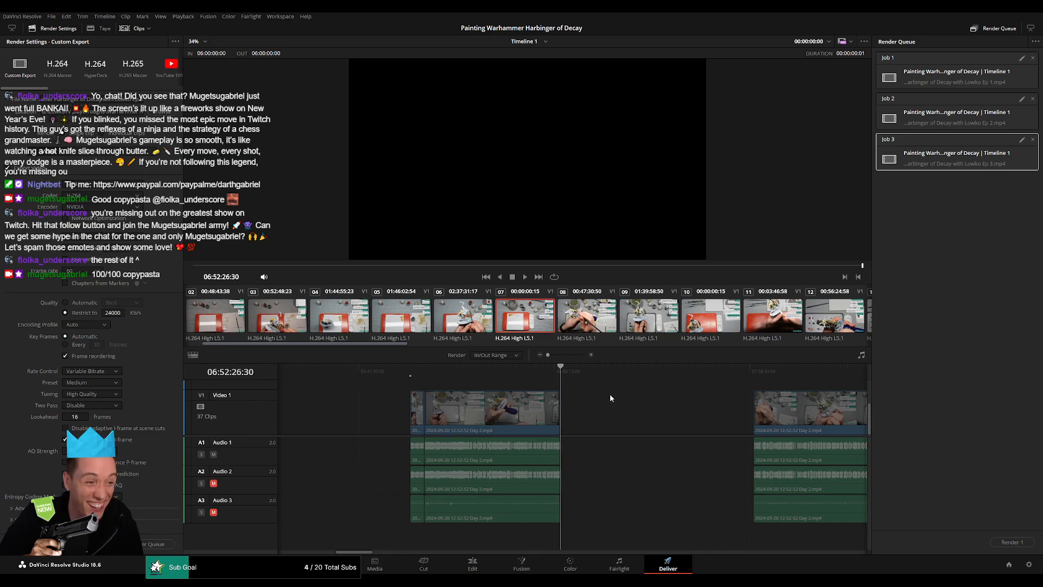
key("o")
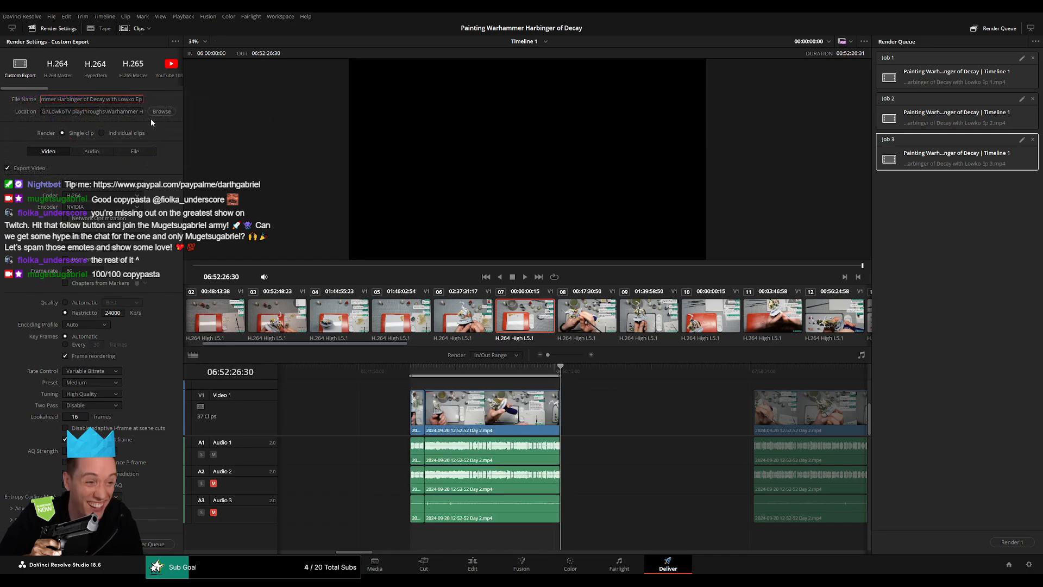
left_click(160, 543)
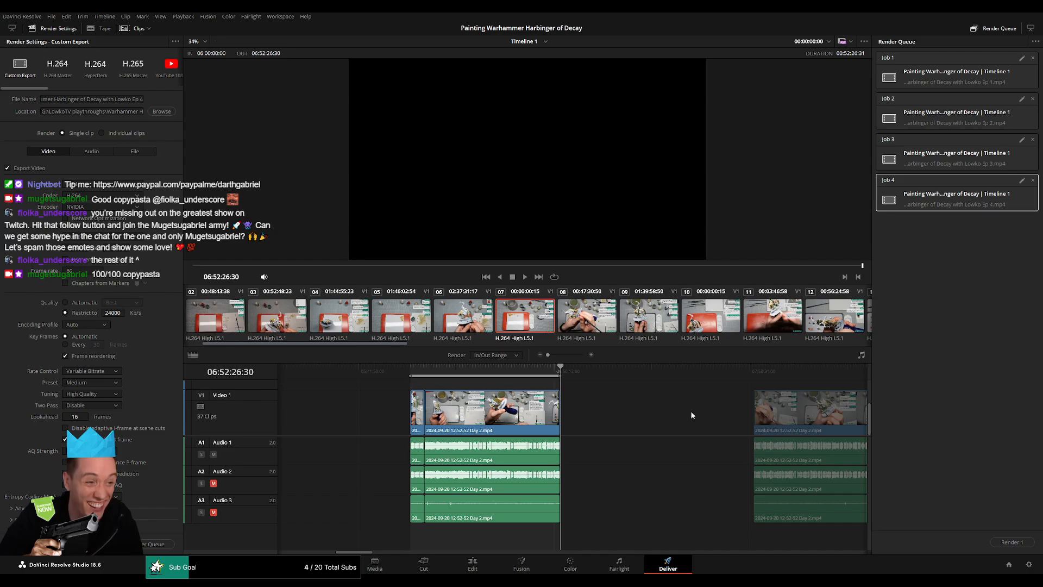
Set the render range to the fifth part, from 08:00:00:00 to 08:52:28:00.
scroll(434, 393, "right", 6)
left_click_drag(462, 375, 474, 374)
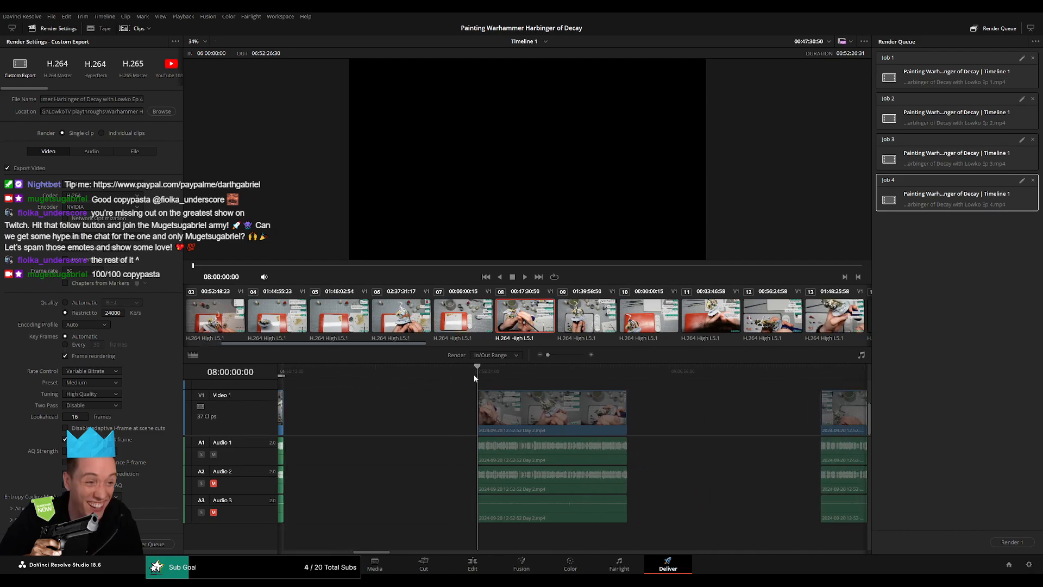
key("i")
left_click_drag(656, 371, 631, 365)
key("o")
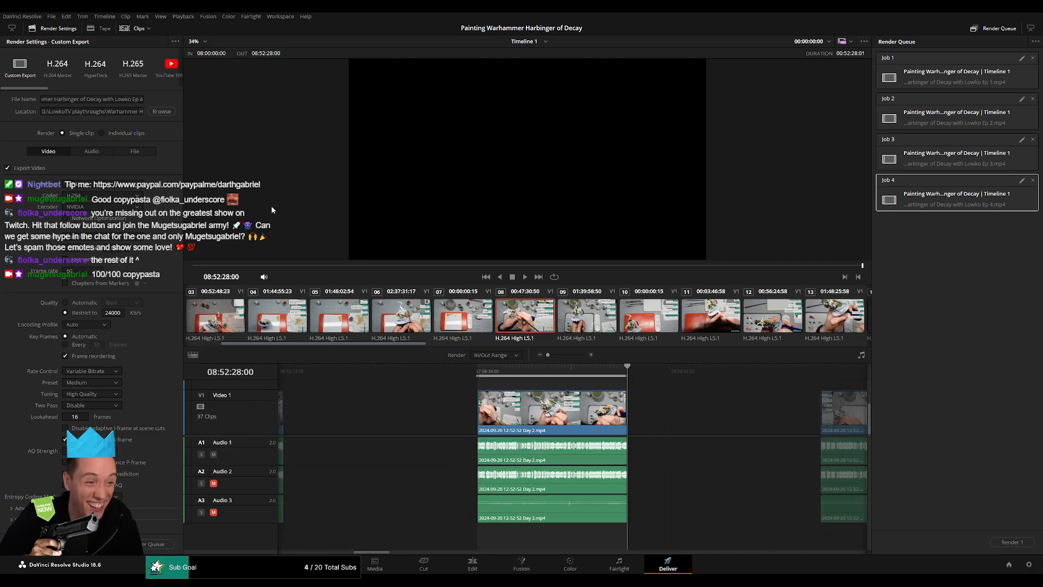
Change the file name's episode number to 5 and add the fifth part to the render queue.
left_click(143, 99)
type("5")
left_click(148, 544)
Set the render range from 10:00:00:00 to 10:52:21:00 and queue that part with its file name ending in "Ep 6".
scroll(481, 400, "right", 5)
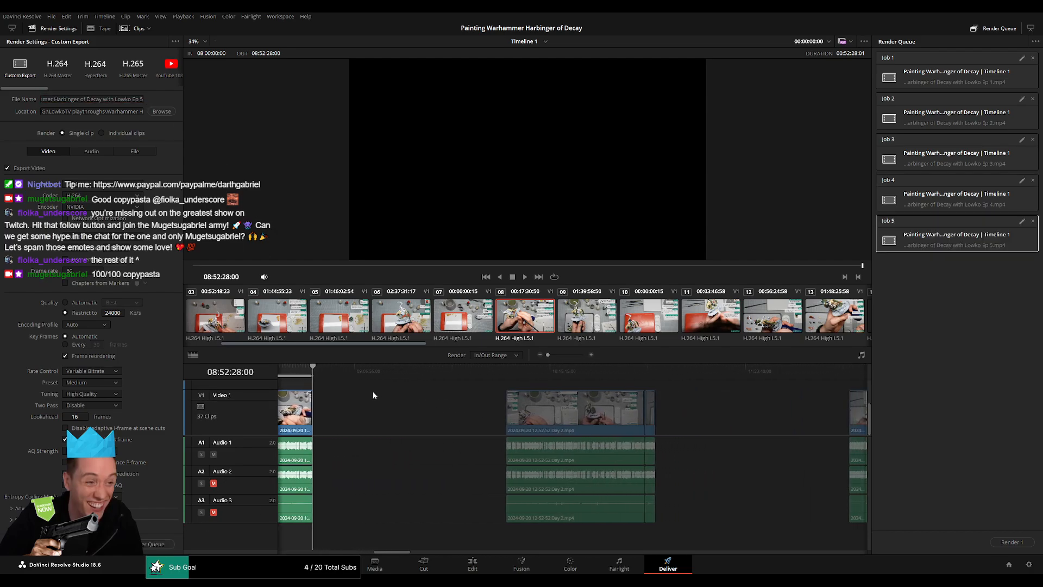
left_click_drag(492, 372, 505, 373)
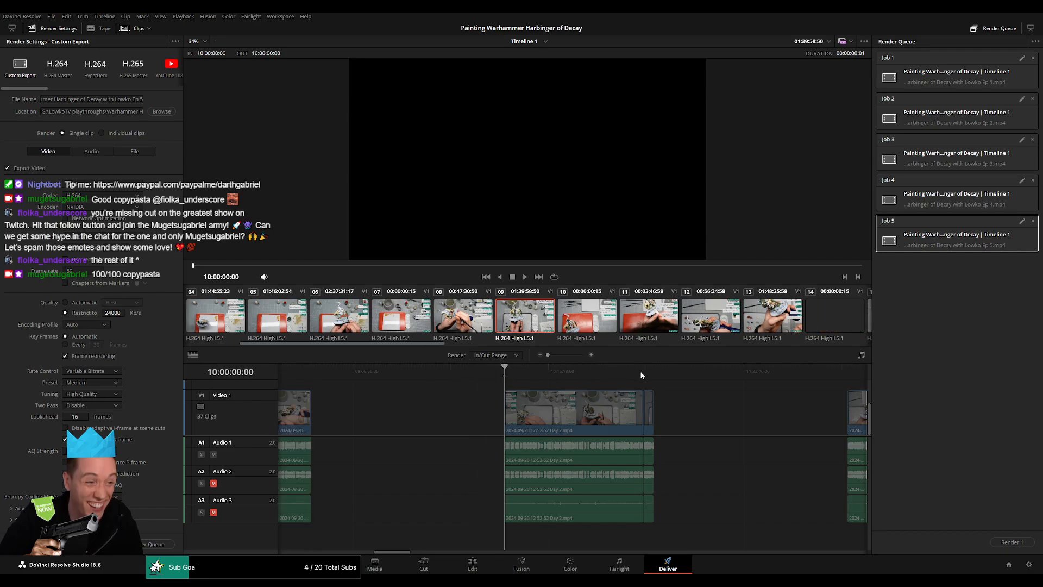
left_click(666, 371)
left_click_drag(666, 371, 660, 367)
key("o")
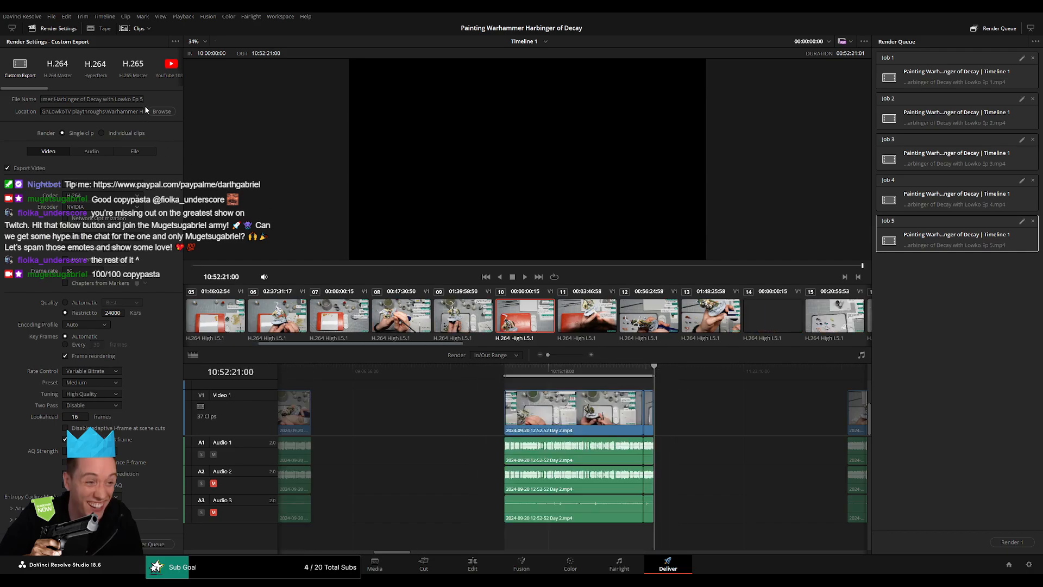
left_click(144, 100)
left_click(151, 546)
Set the render range from 12:00:00:00 to 12:52:38:00 and queue that part with its file name ending in "Ep 7".
scroll(454, 415, "right", 5)
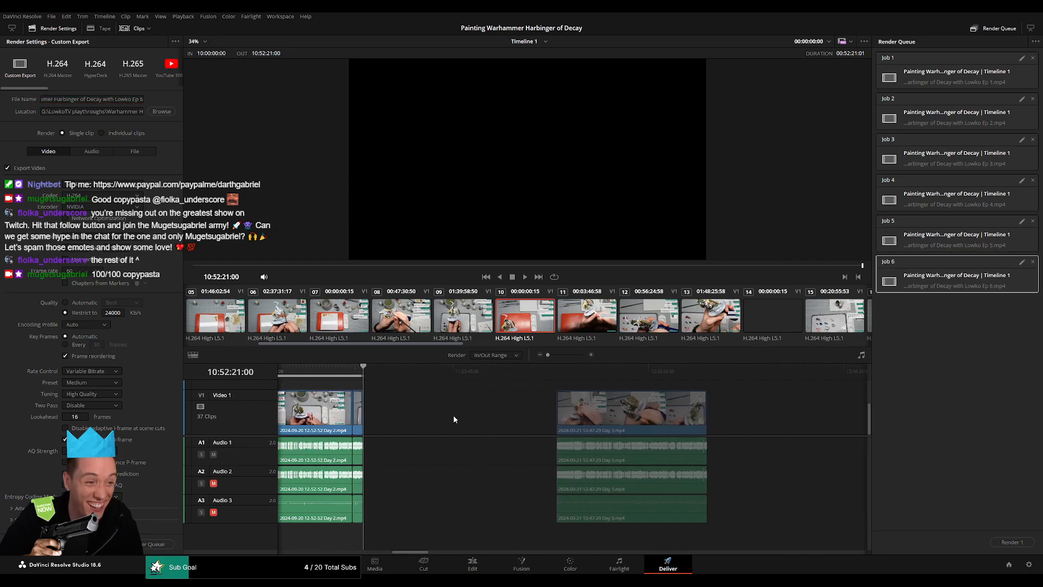
left_click_drag(462, 379, 498, 376)
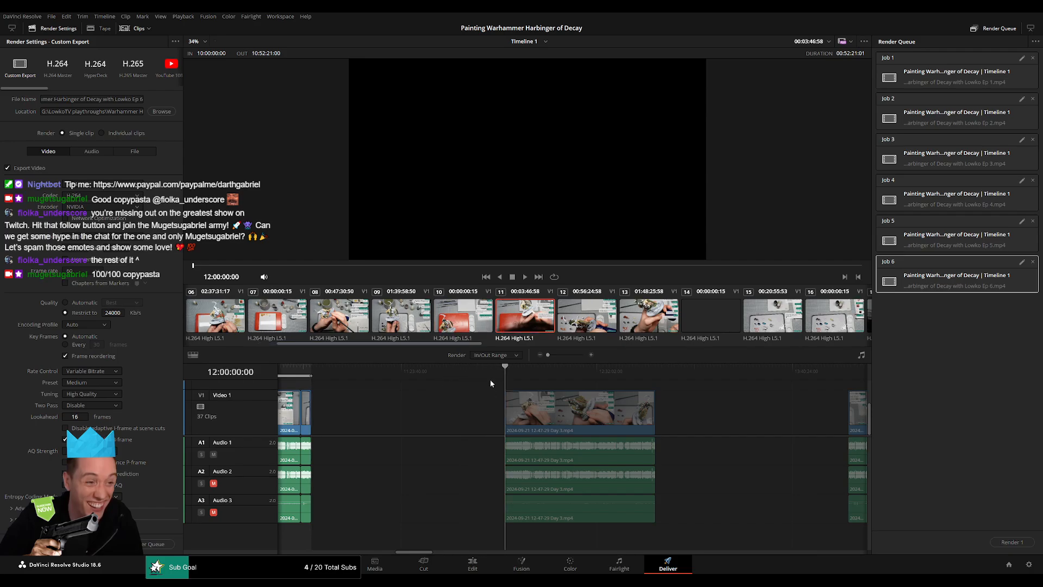
left_click_drag(684, 367, 655, 367)
key("x")
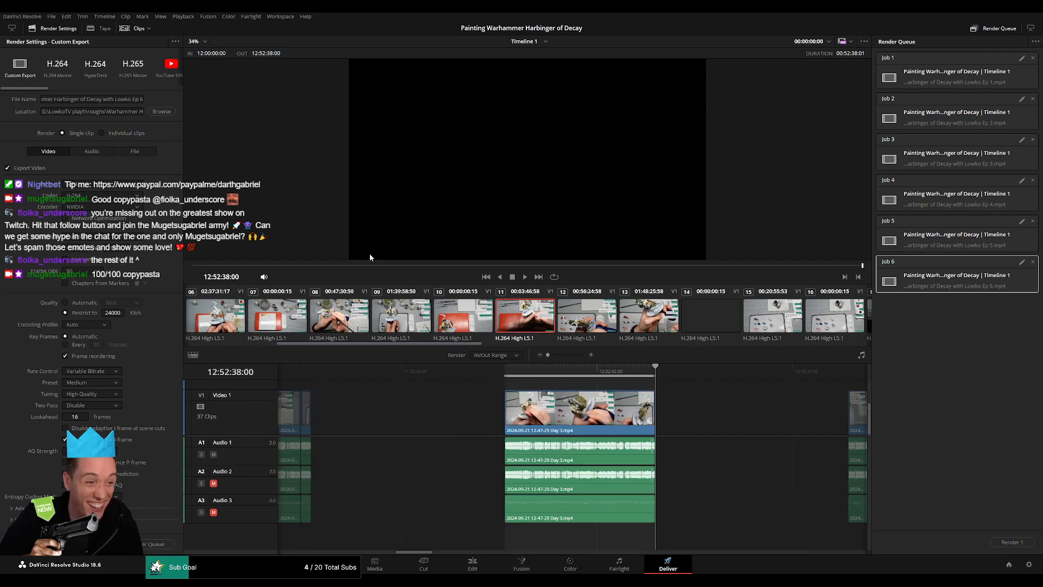
left_click(143, 99)
left_click(159, 543)
Set the render range from 14:00:00:00 to 14:52:01:00 and queue that part with its file name ending in "Ep 8".
scroll(624, 419, "right", 3)
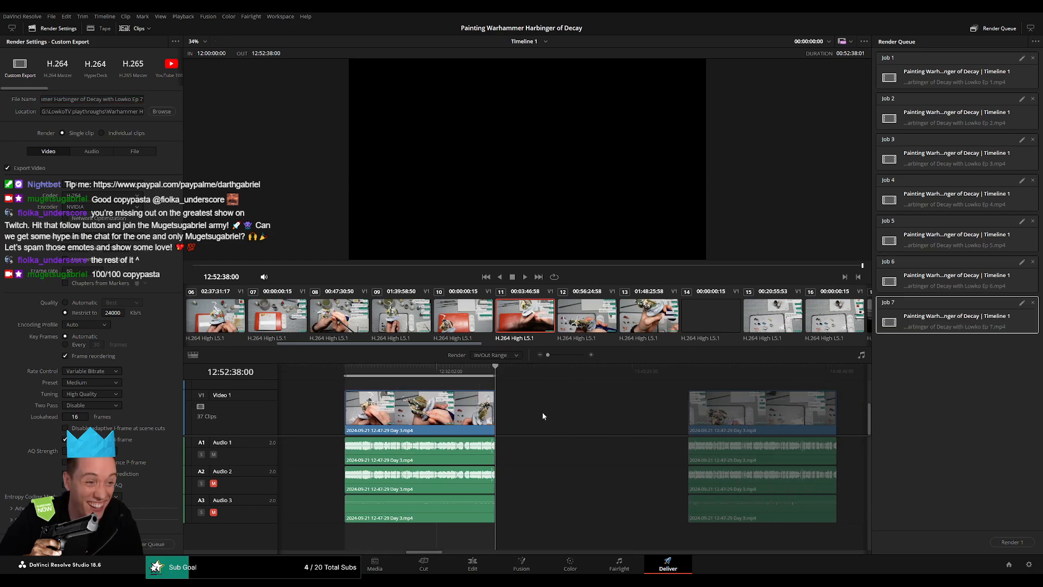
key("Down")
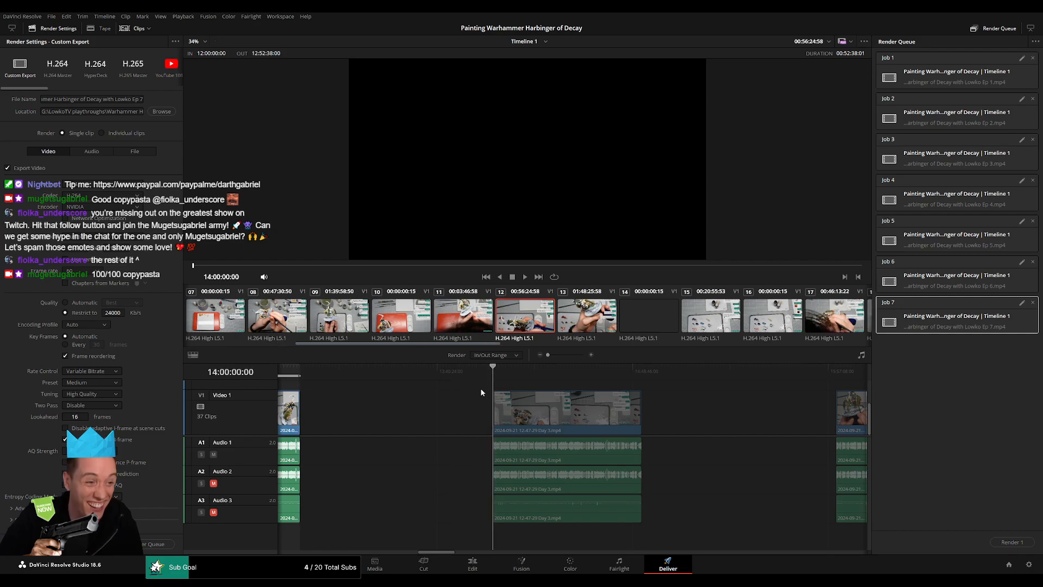
key("i")
left_click(650, 368)
key("Up")
key("o")
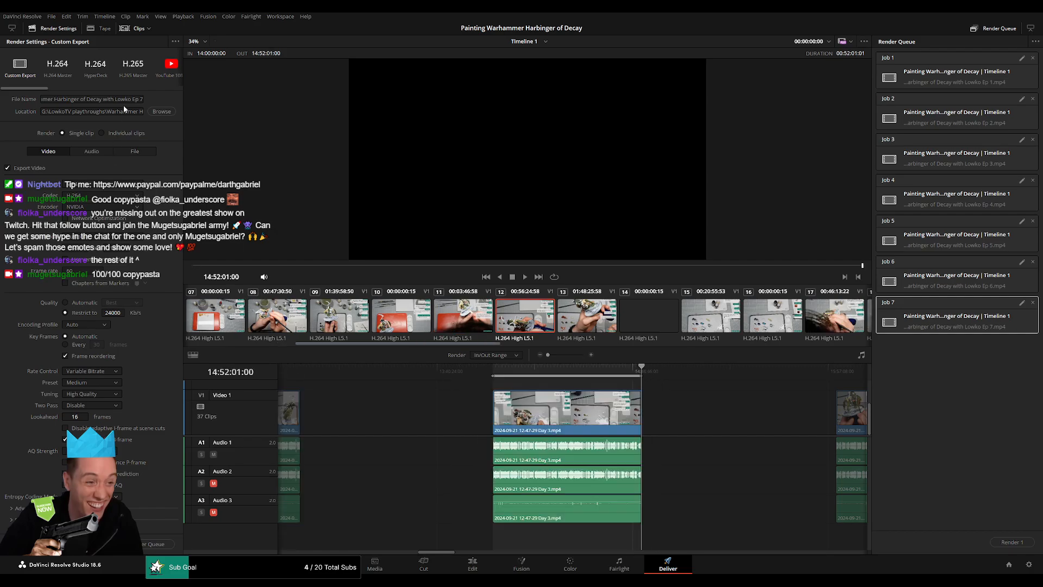
left_click(141, 101)
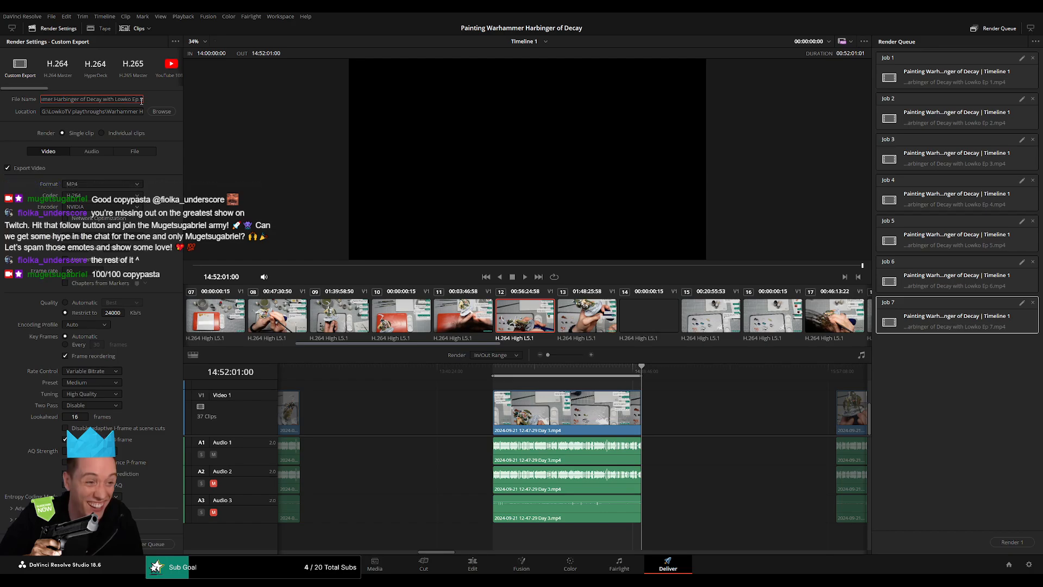
left_click(157, 544)
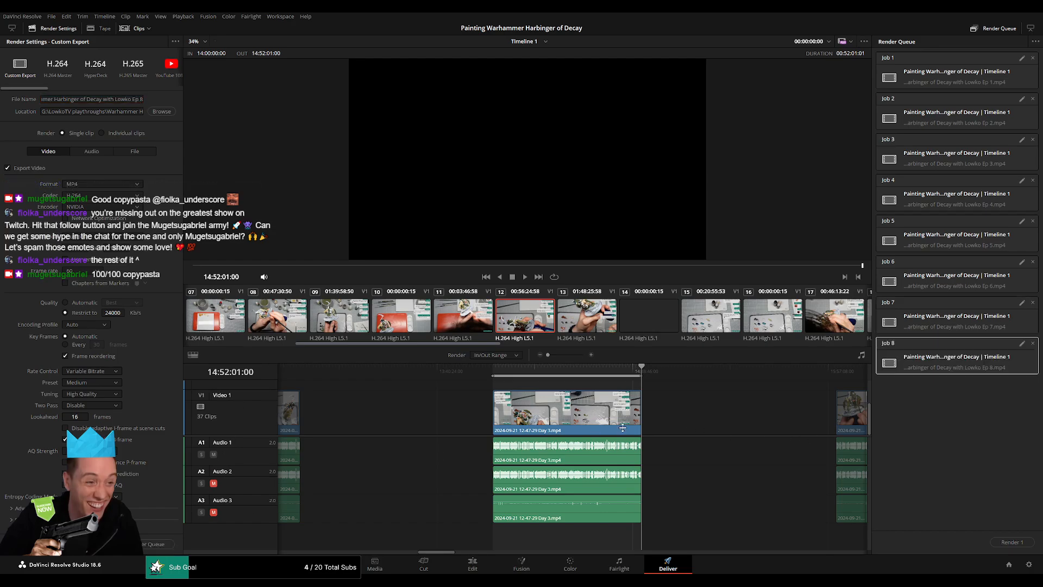
Set the render range from 16:00:00:00 to 16:54:14:00 and queue that part with its file name ending in "Ep 9".
left_click_drag(641, 404, 399, 389)
left_click_drag(481, 373, 506, 376)
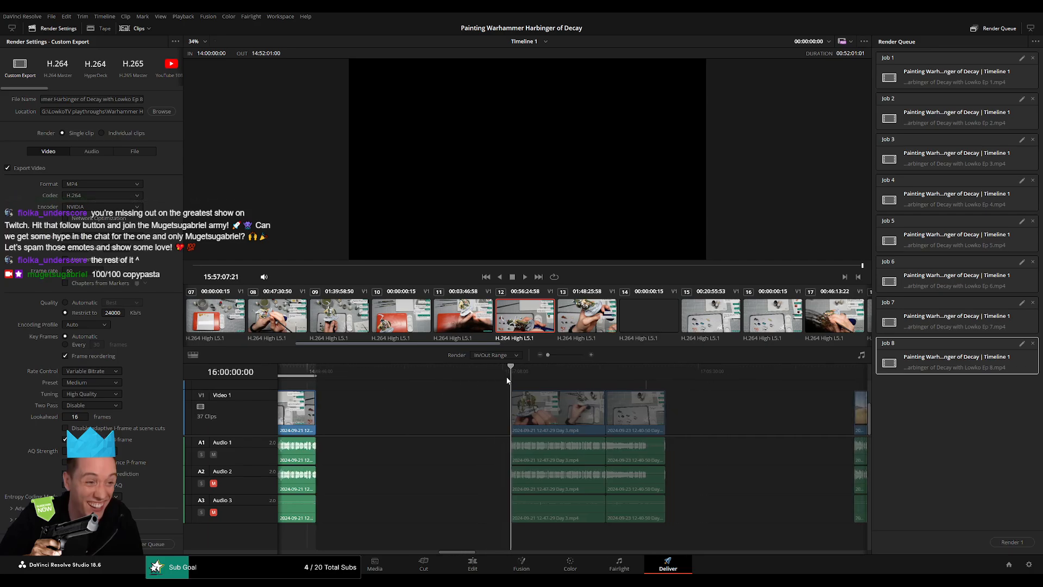
key("i")
left_click_drag(581, 376, 669, 369)
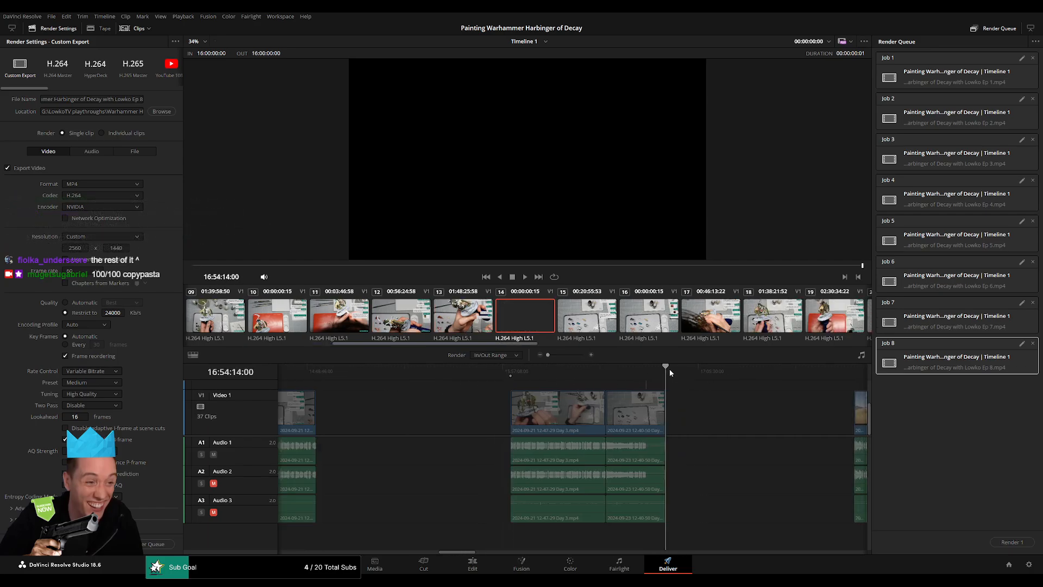
key("o")
left_click(142, 98)
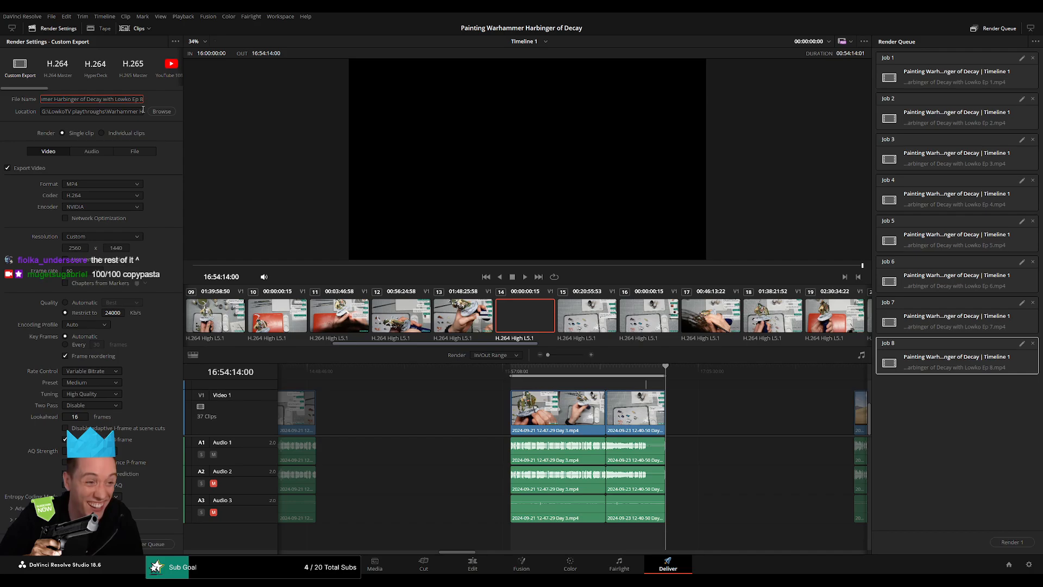
left_click(168, 548)
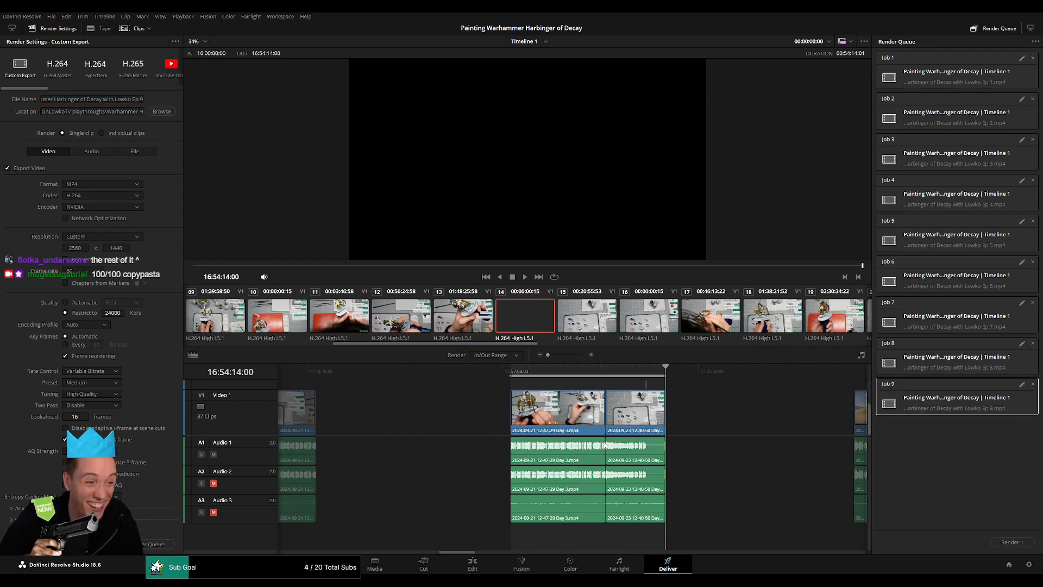
Set the render range from 18:00:00:00 to 18:52:00:00 and queue that part with its file name ending in "Ep 10".
scroll(390, 423, "right", 6)
mouse_move(514, 375)
left_mouse_down()
mouse_move(555, 370)
mouse_move(511, 371)
left_mouse_up()
key("i")
scroll(517, 383, "right", 4)
key("o")
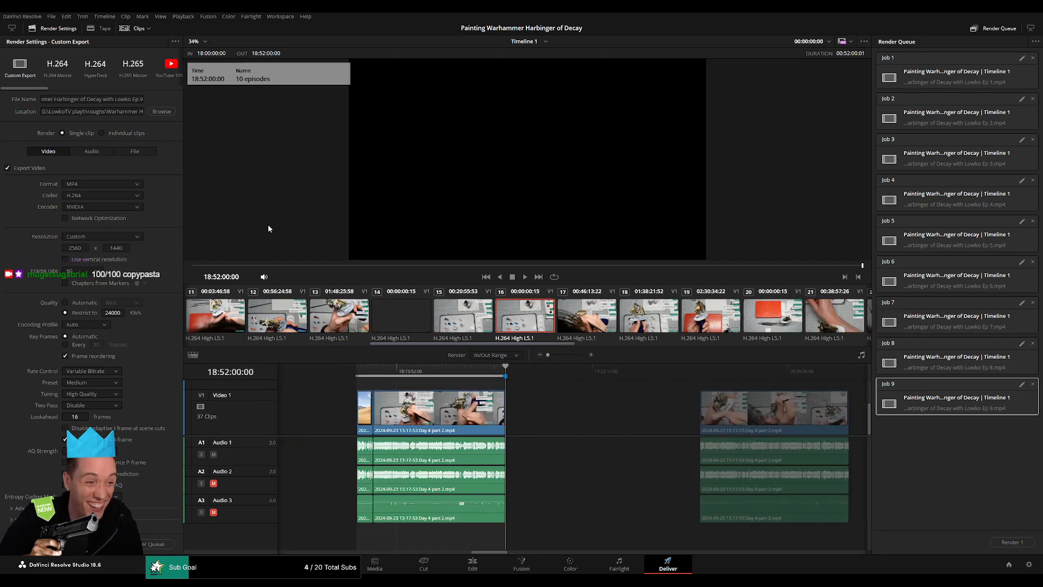
left_click(140, 100)
type("1")
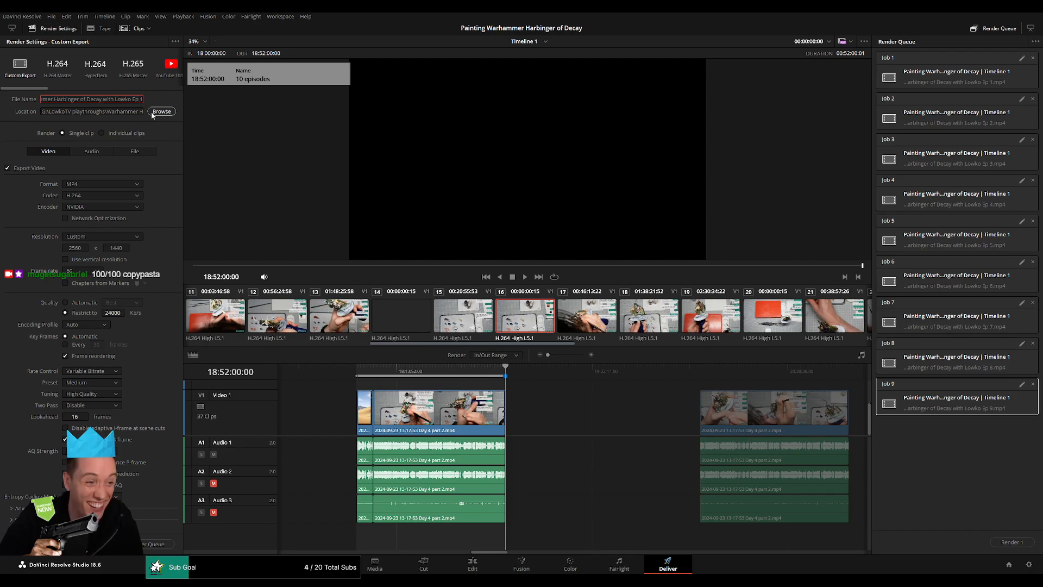
type("0")
left_click(162, 541)
Set the render range from 20:00:00:00 to 20:52:08:30 and queue that part with its file name ending in "Ep 11".
key("Down")
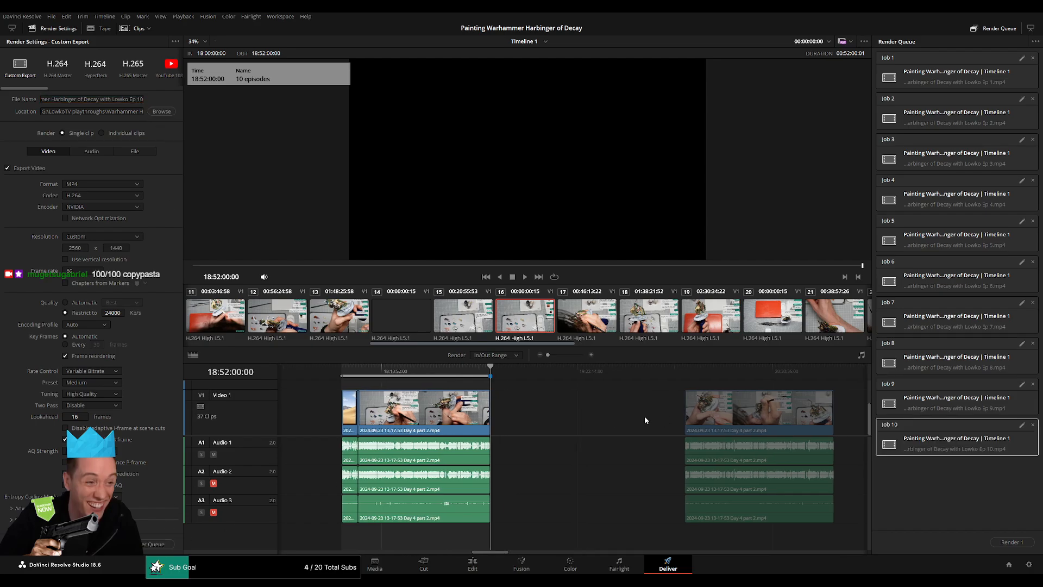
key("i")
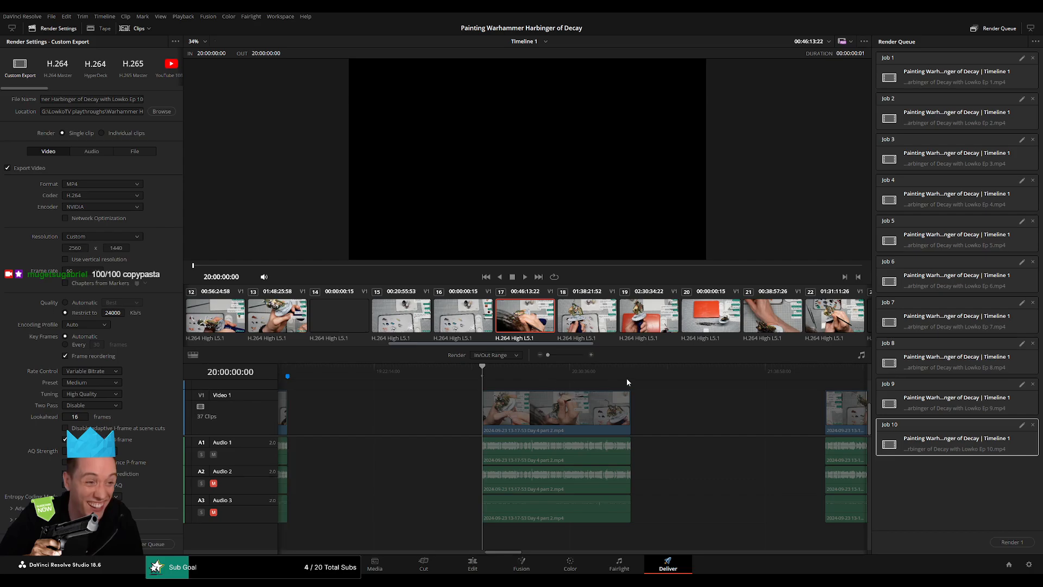
left_click(630, 374)
key("o")
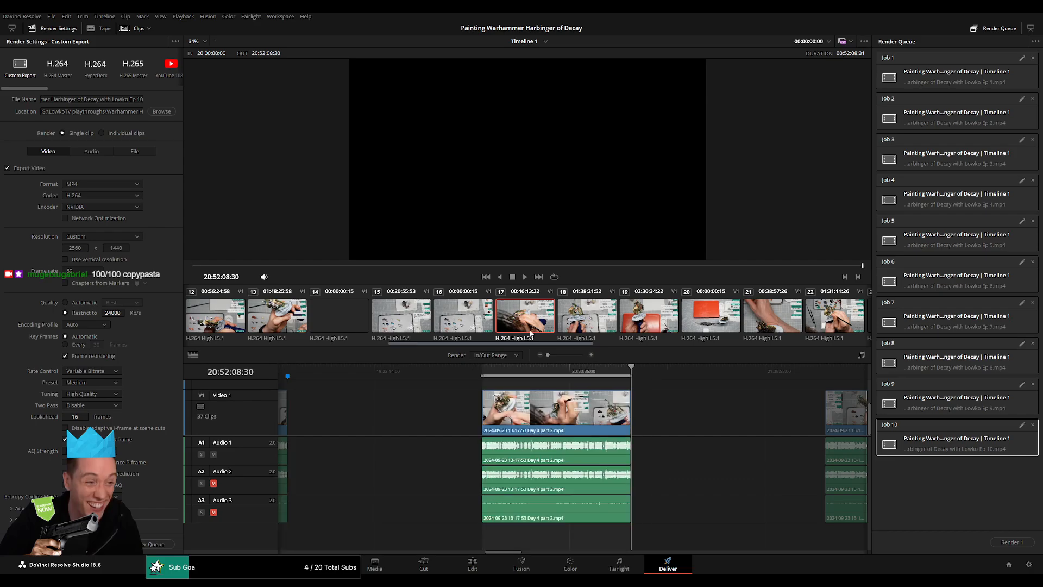
left_click(140, 102)
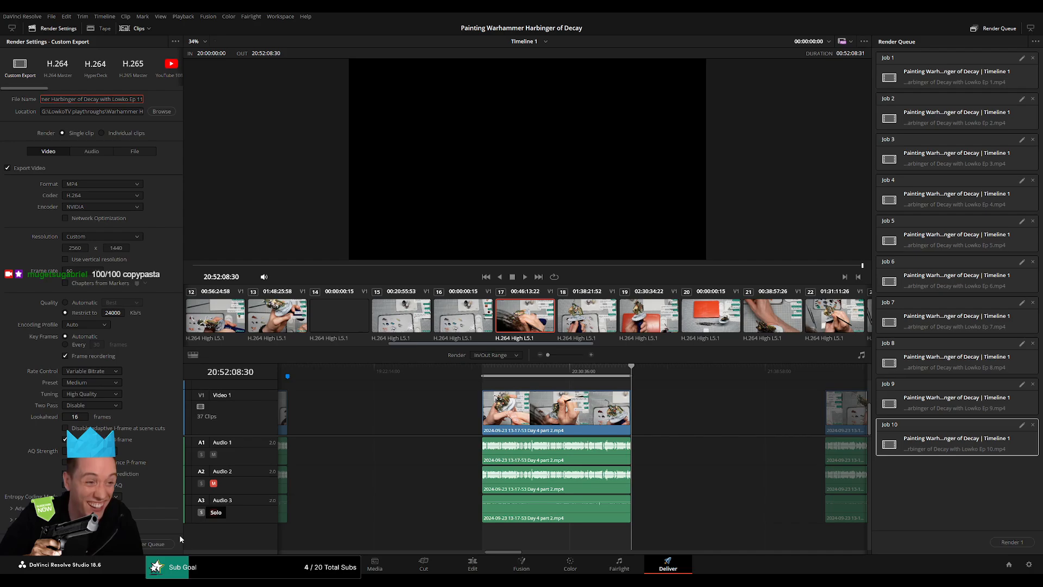
left_click(162, 544)
Set the render range from 22:00:00:00 to 22:52:12:30 and queue that part with its file name ending in "Ep 12".
key("Down")
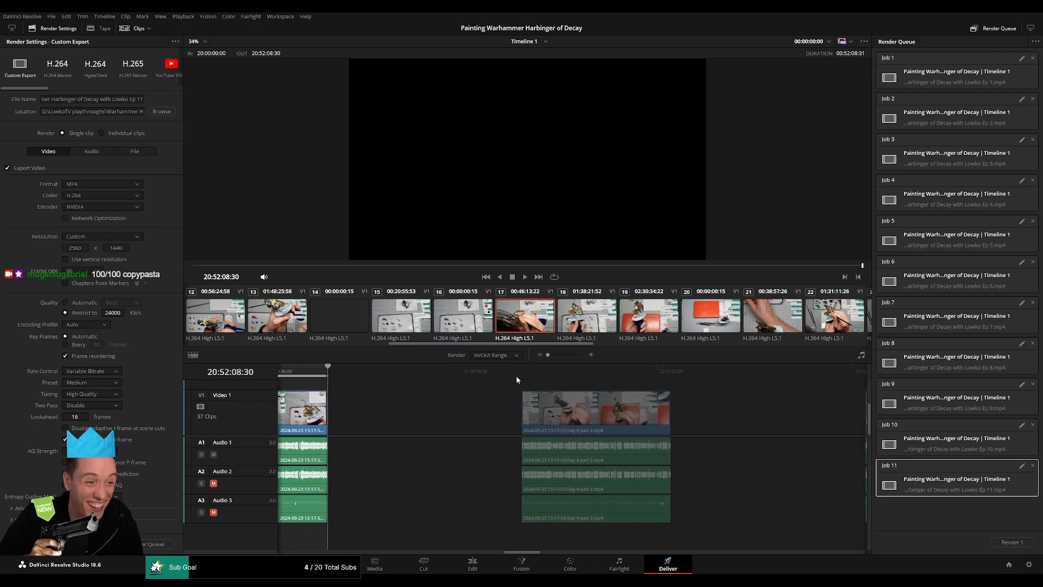
left_click(520, 375)
key("i")
left_click_drag(699, 374, 672, 369)
key("o")
left_click(143, 103)
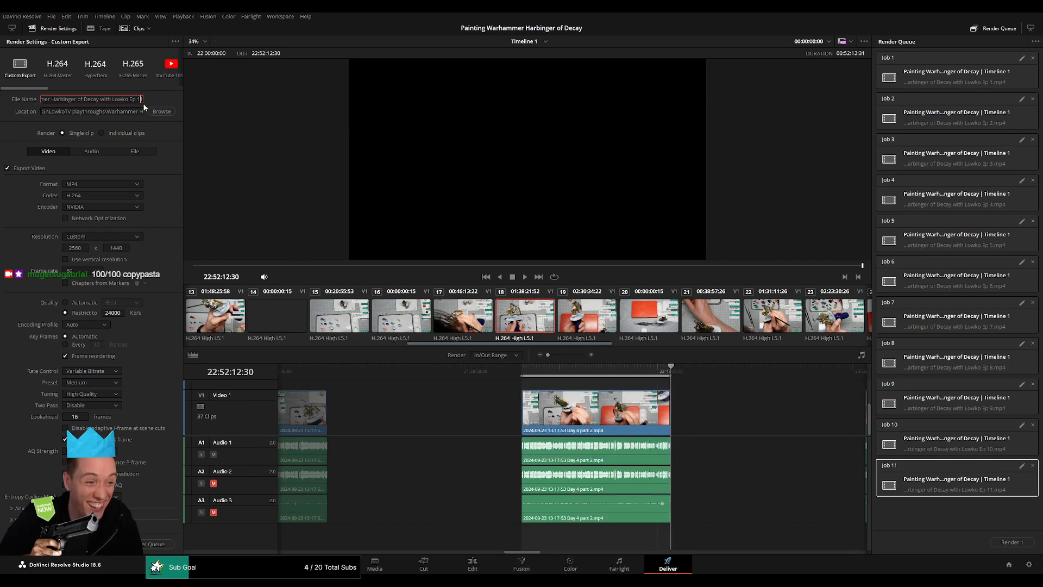
type("2")
left_click(160, 544)
Set the render range from 24:00:00:00 to 24:52:00:00 and queue that part with its file name ending in "Ep 13".
scroll(509, 411, "right", 5)
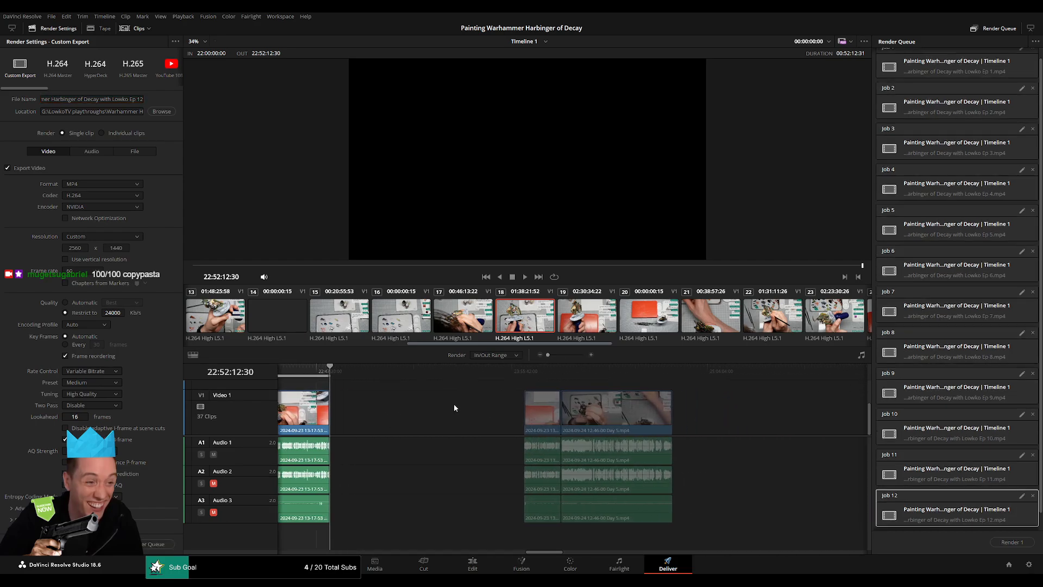
scroll(454, 405, "right", 3)
left_click_drag(472, 374, 479, 375)
key("i")
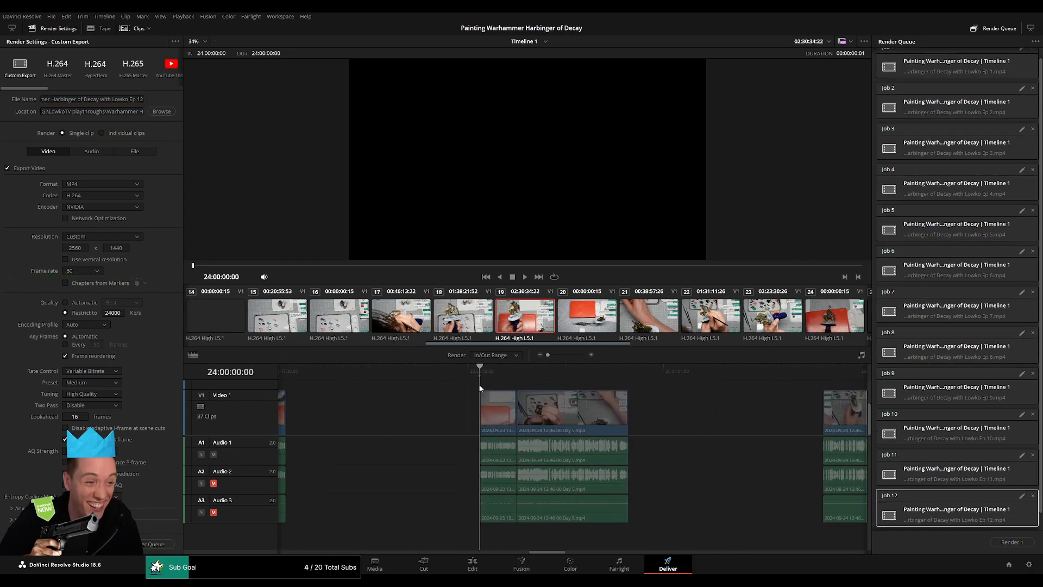
left_click_drag(666, 372, 628, 375)
key("o")
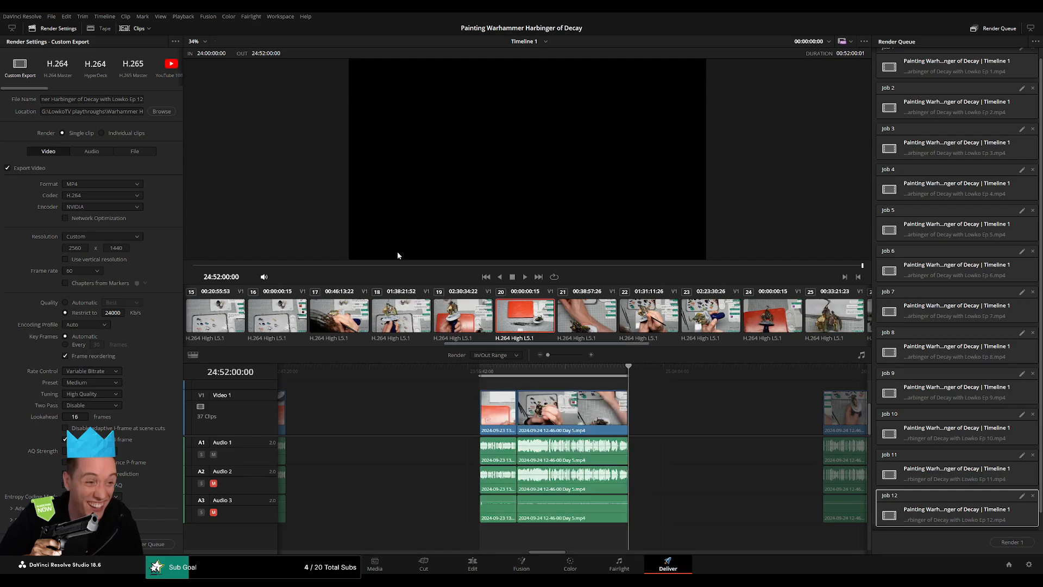
left_click(142, 98)
key("BackSpace")
type("3")
left_click(158, 544)
Set the render range from 26:00:00:00 to 26:52:14:00 and queue that part with its file name ending in "Ep 14".
scroll(562, 409, "right", 6)
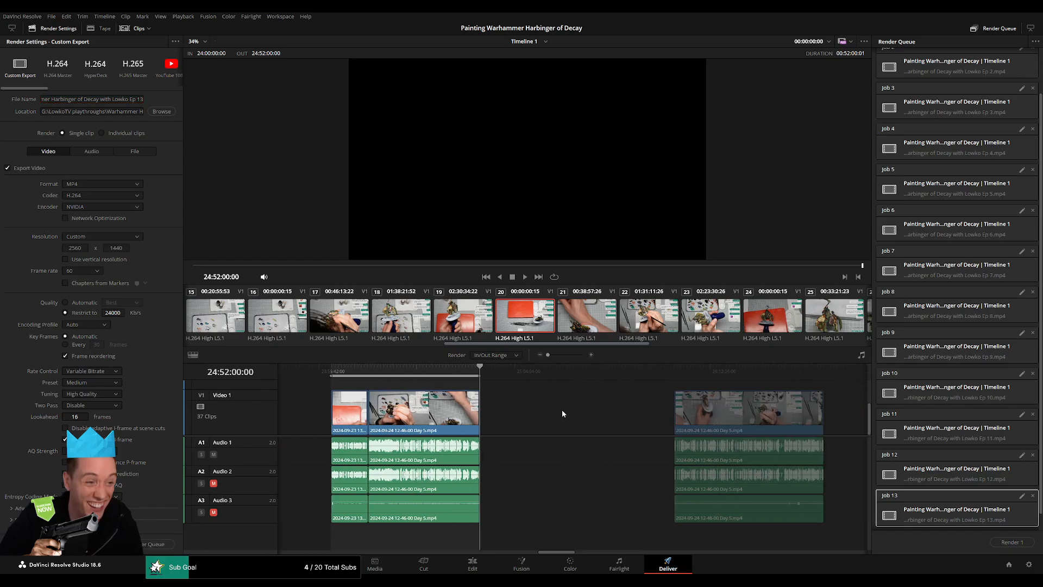
left_click_drag(483, 373, 490, 372)
key("i")
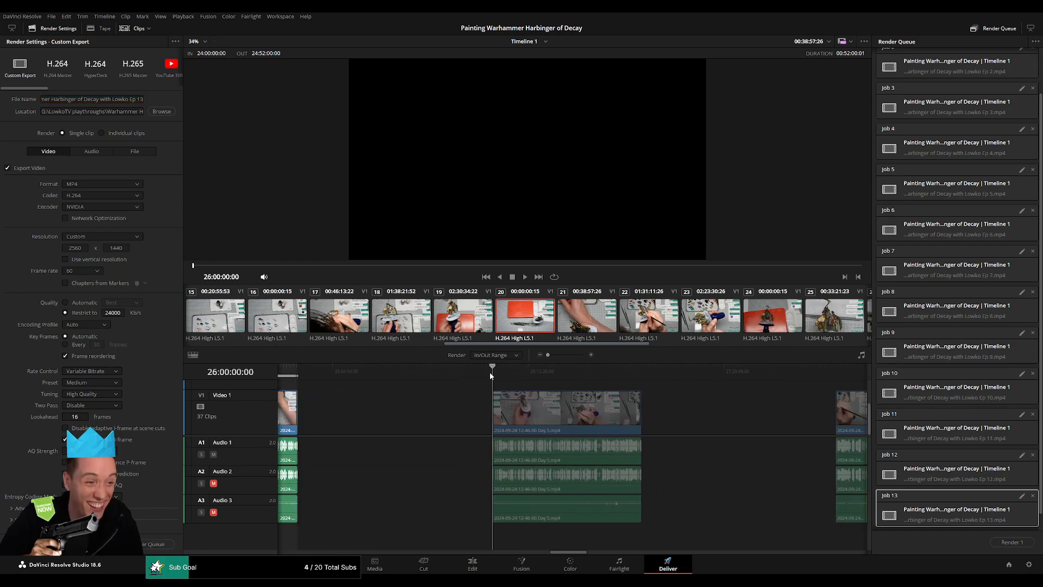
left_click_drag(655, 375, 653, 388)
key("o")
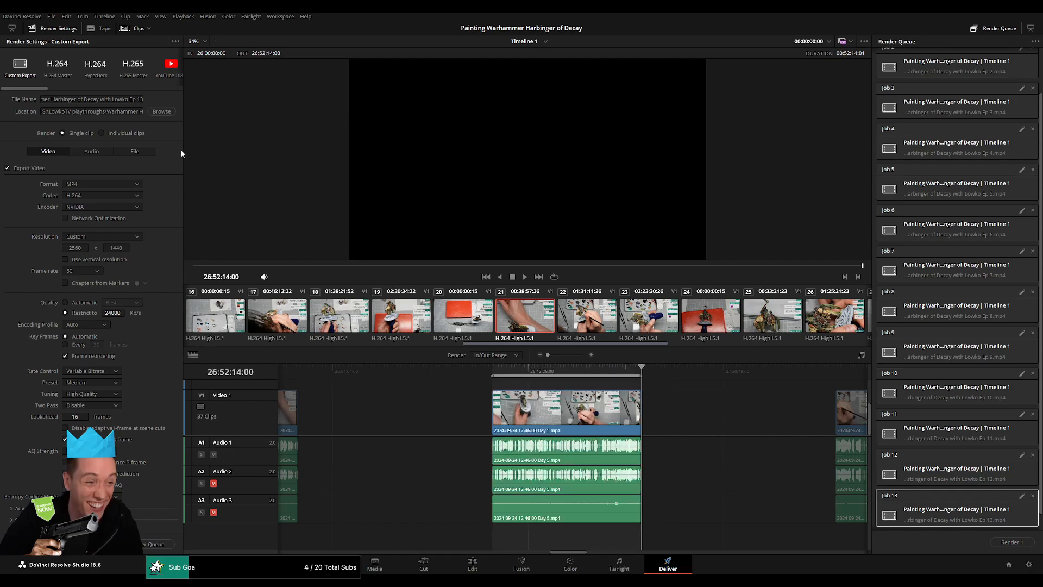
key("BackSpace")
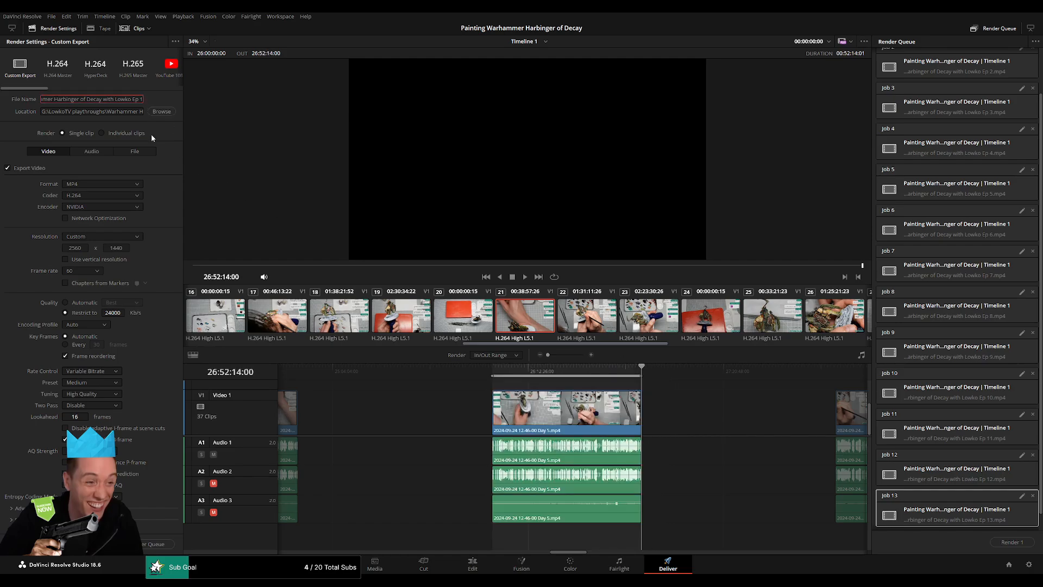
type("4")
left_click(151, 545)
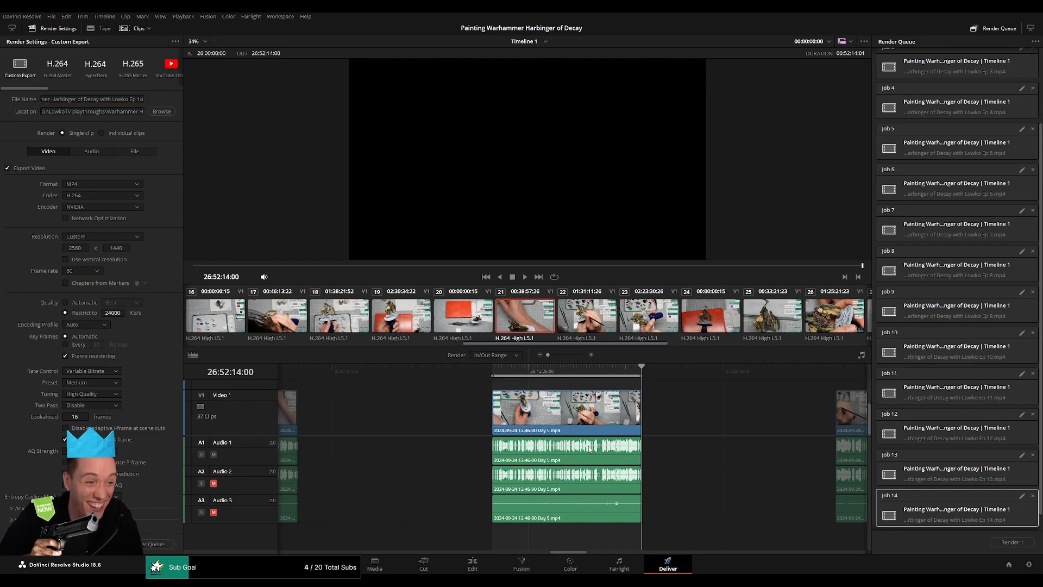
Set the render range from 28:00:00:00 to 28:52:19:00 and queue that part with its file name ending in "Ep 15".
left_click_drag(708, 420, 360, 390)
left_click_drag(461, 374, 484, 373)
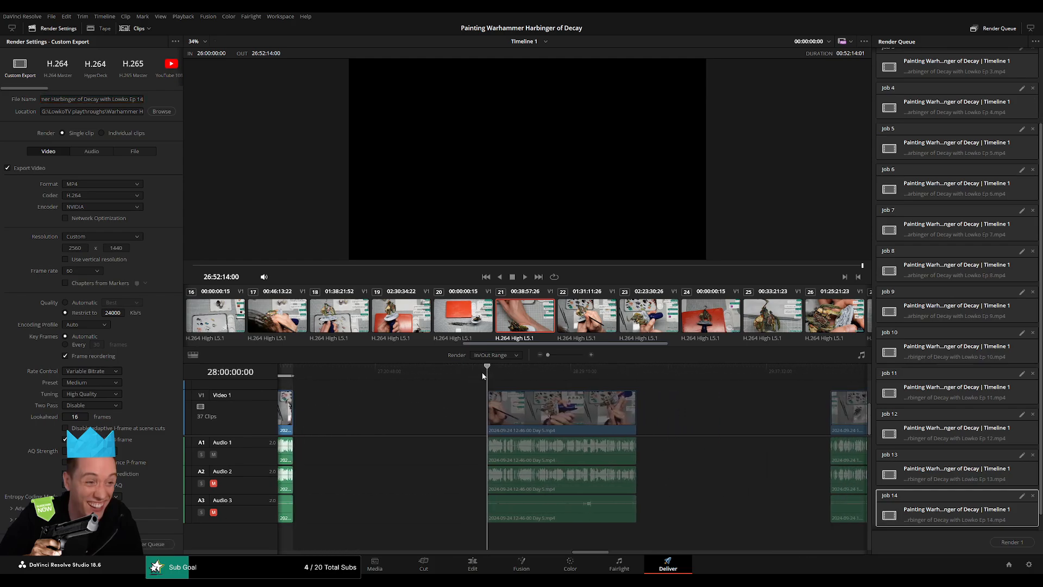
key("i")
left_click_drag(689, 375, 654, 368)
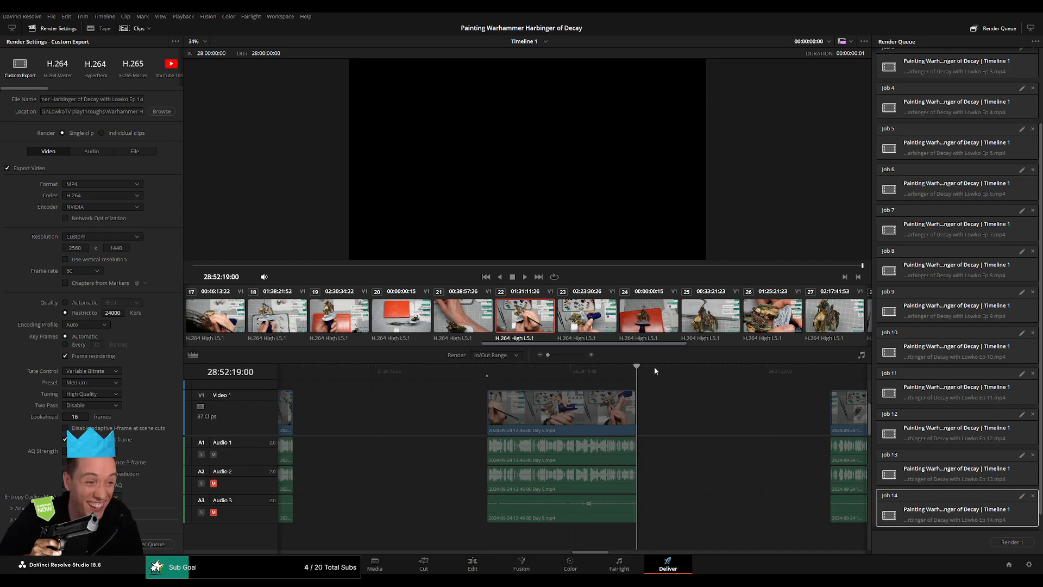
key("o")
left_click(143, 101)
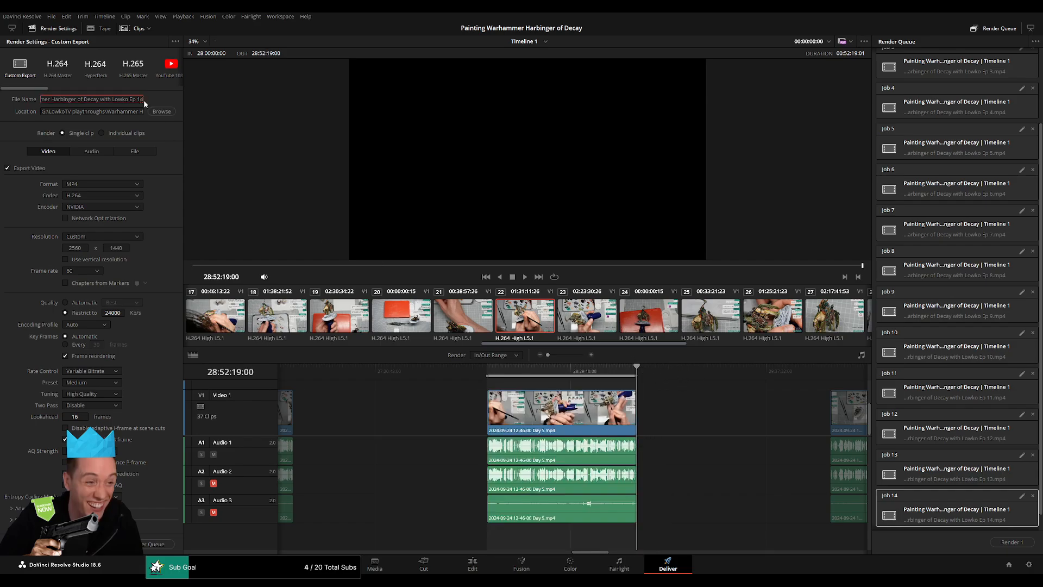
key("BackSpace")
type("5")
left_click(174, 543)
scroll(683, 430, "right", 8)
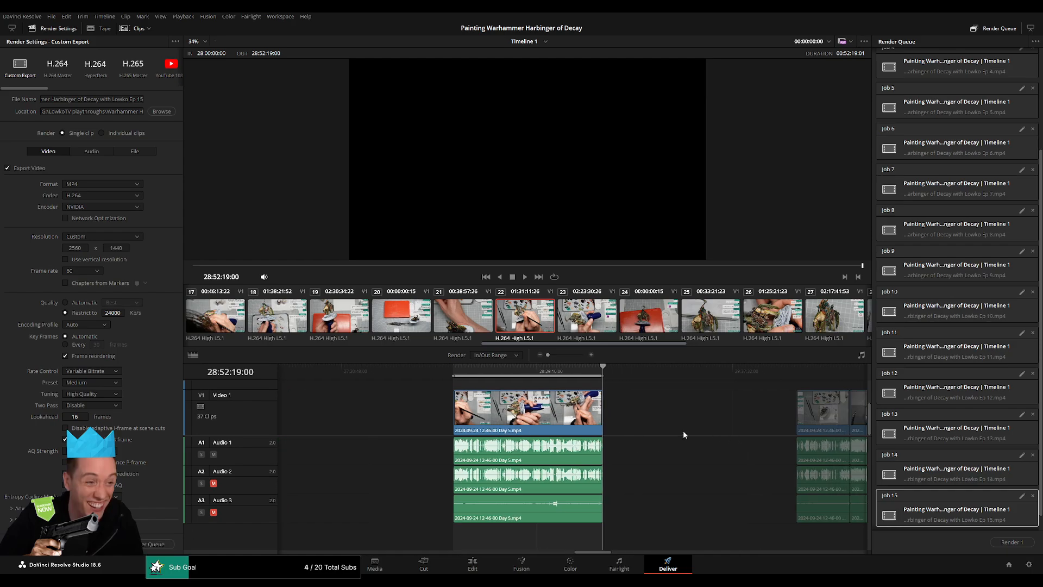
Set the render range from 30:00:00:00 to 30:52:04:00 and queue that part with its file name ending in "Ep 16".
left_click(483, 374)
key("Down")
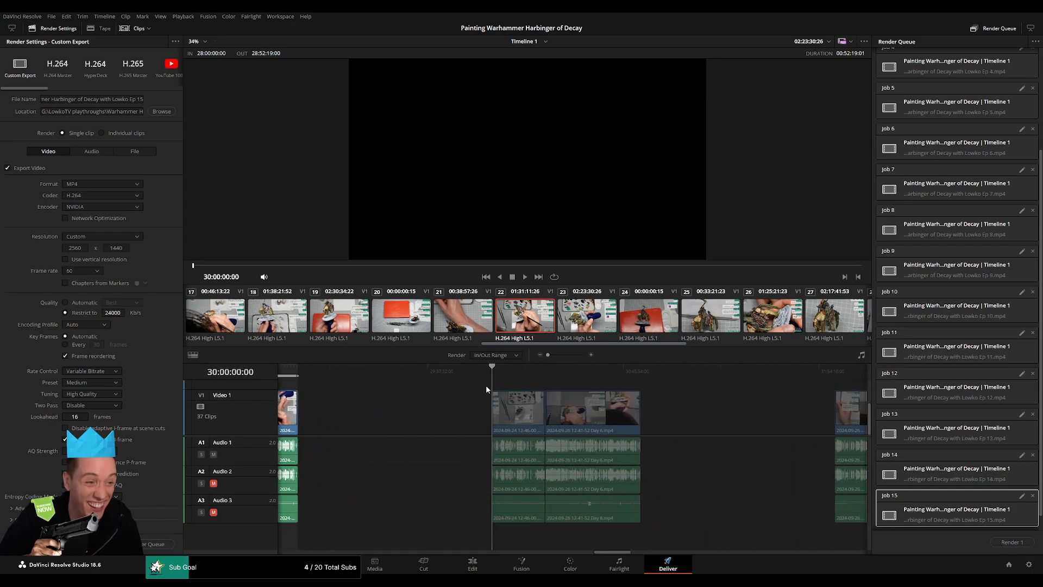
key("i")
left_click_drag(678, 376, 655, 377)
key("Up")
key("o")
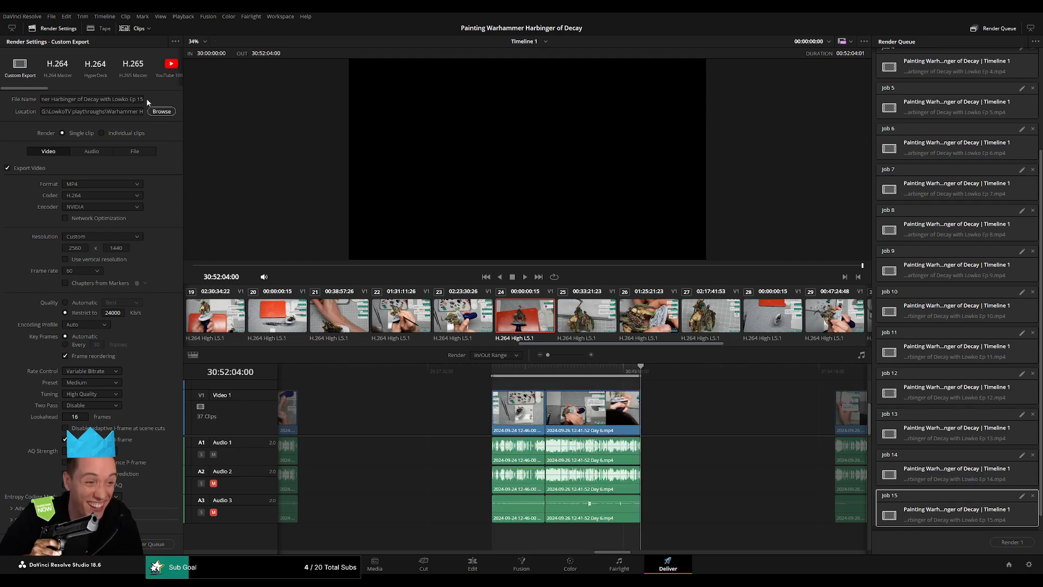
left_click(141, 99)
left_click(158, 544)
Set the render range from 32:00:00:00 to 32:52:00:00 and queue that part with its file name ending in "Ep 17".
scroll(477, 416, "right", 6)
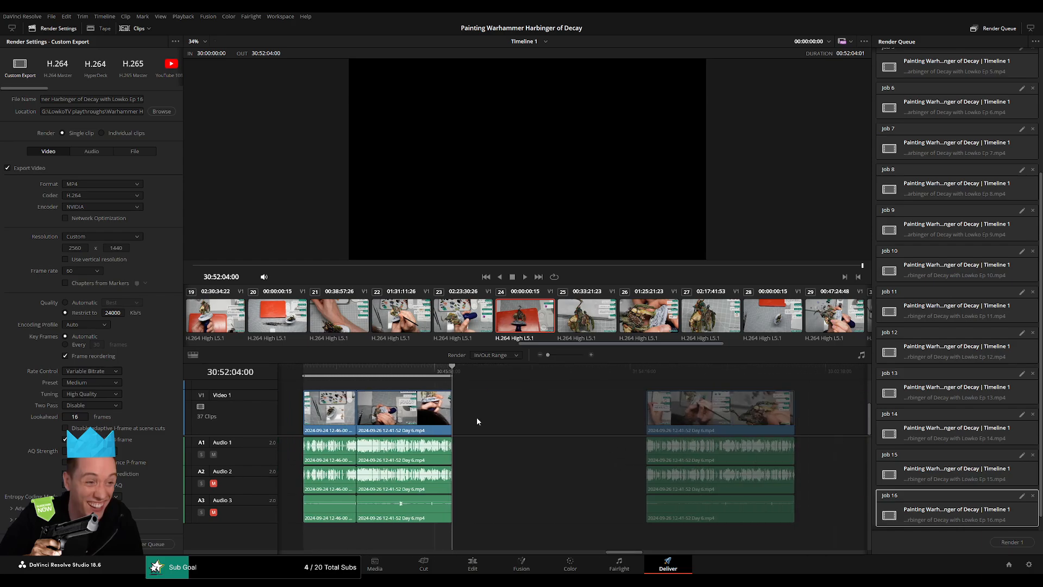
left_click(491, 374)
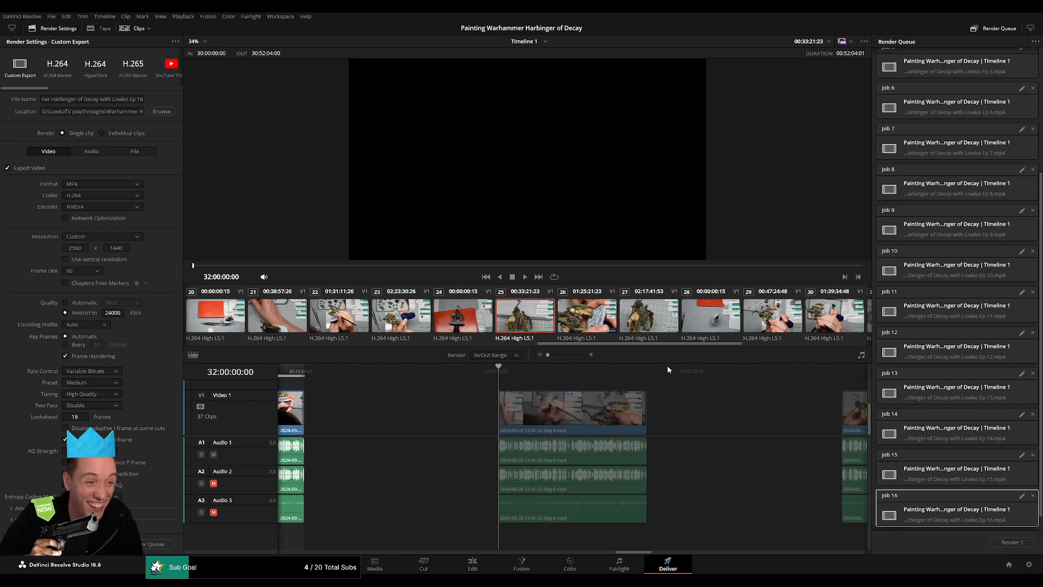
key("i")
key("Down")
key("o")
left_click(142, 99)
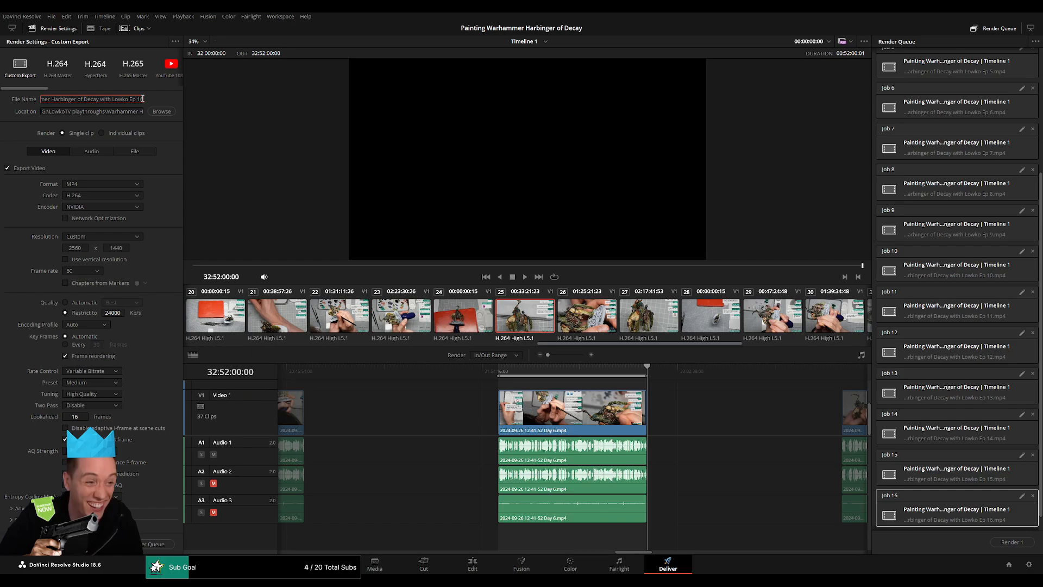
key("BackSpace")
type("7")
left_click(158, 543)
Set the render range from 34:00:00:00 to 34:52:20:30 and queue that part with its file name ending in "Ep 18".
left_click_drag(695, 419, 351, 401)
left_click_drag(478, 374, 494, 374)
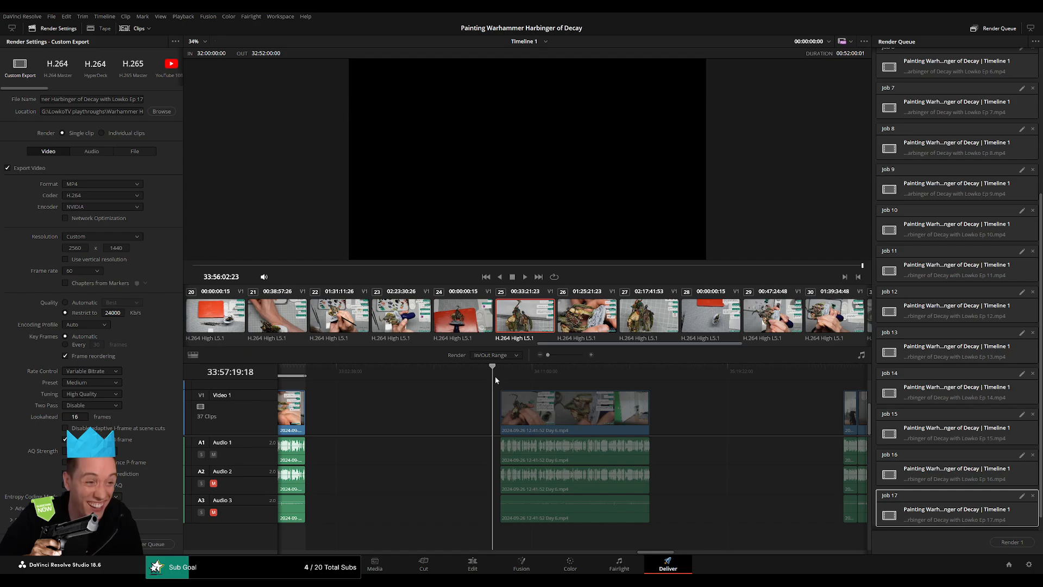
key("Down")
key("i")
left_click_drag(689, 374, 663, 375)
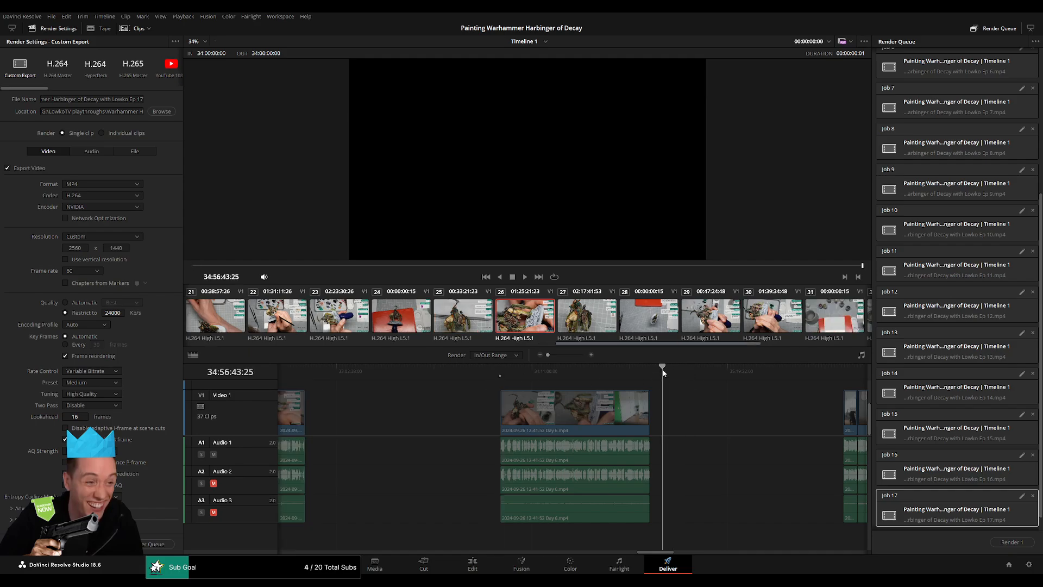
key("Up")
key("o")
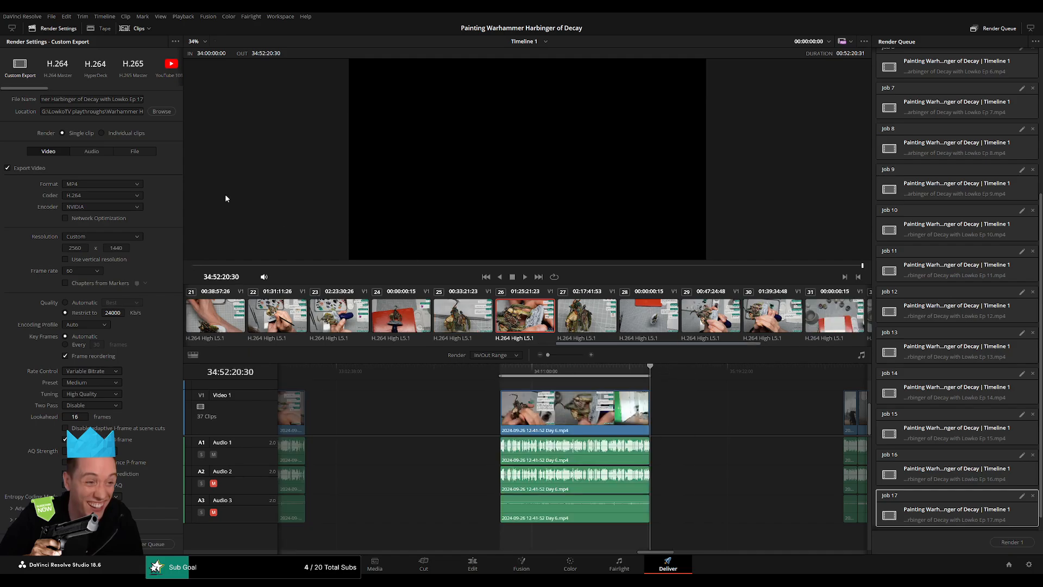
left_click(142, 99)
key("BackSpace")
type("8")
left_click(154, 544)
Set the render range from 36:00:00:00 to 36:52:20:00 and queue that part with its file name ending in "Ep 19".
scroll(411, 424, "right", 5)
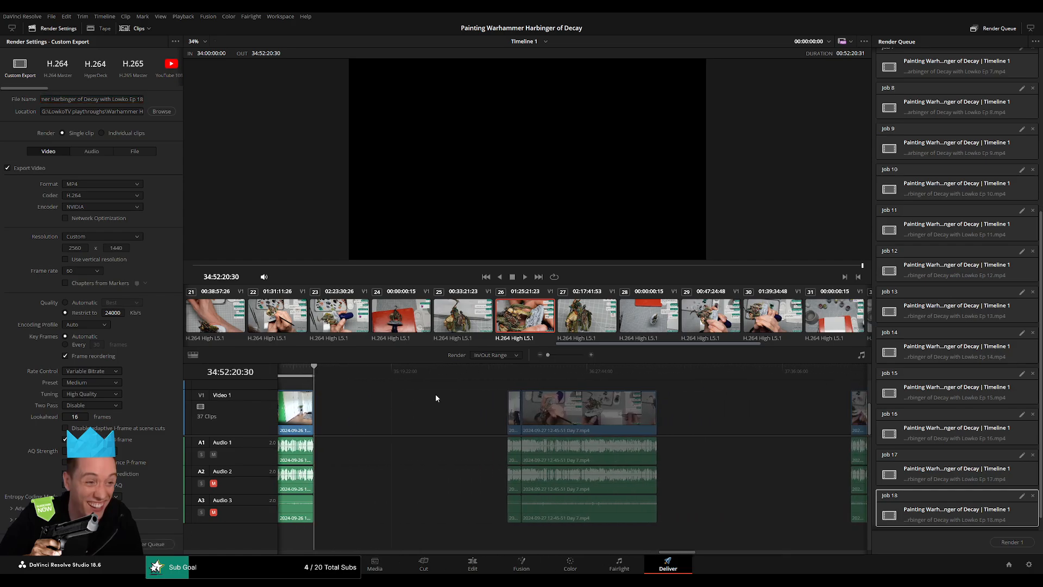
left_click(499, 367)
key("Down")
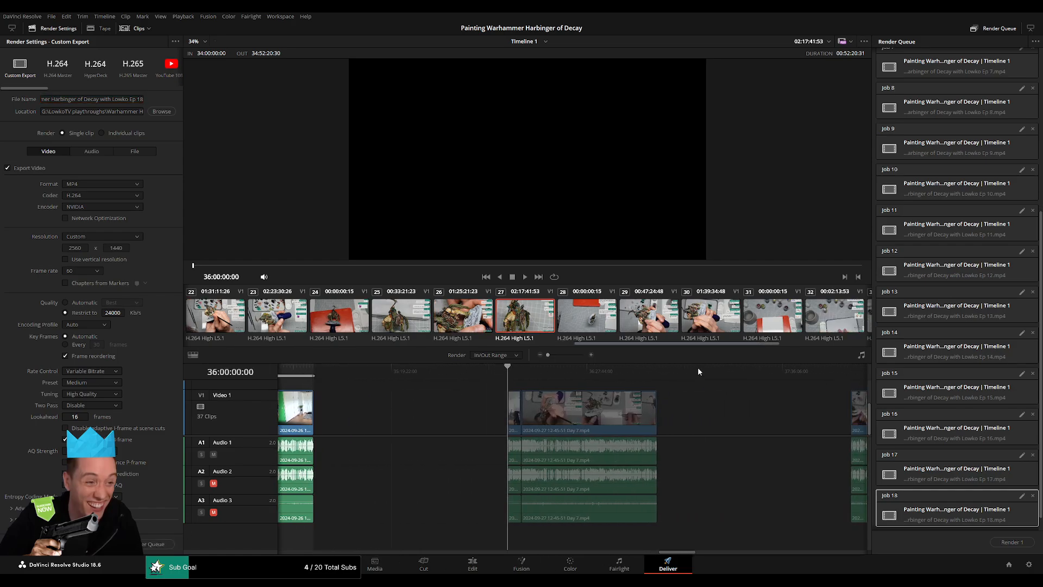
key("i")
left_click(664, 367)
key("Up")
key("o")
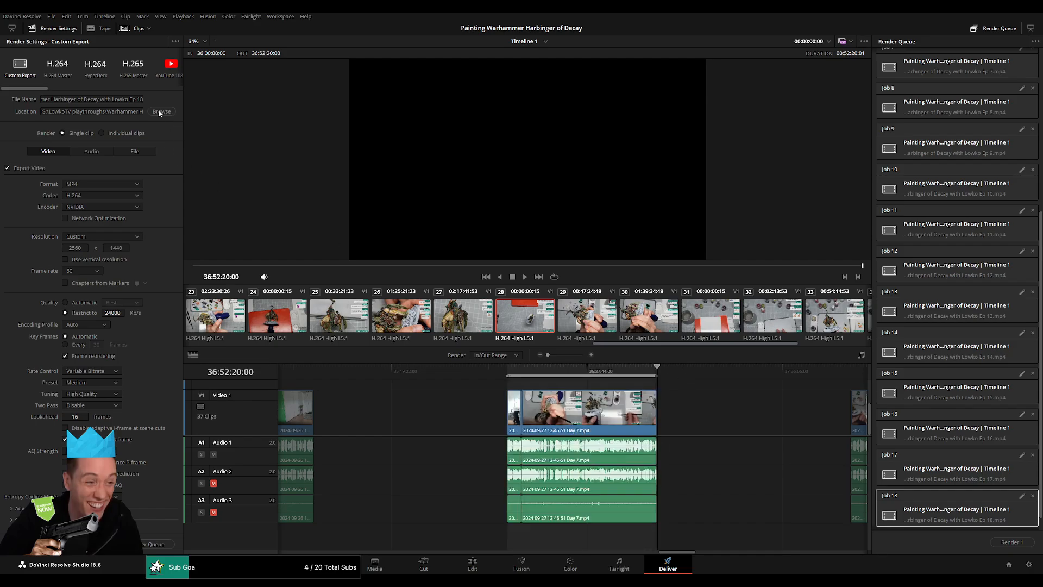
left_click(141, 101)
key("BackSpace")
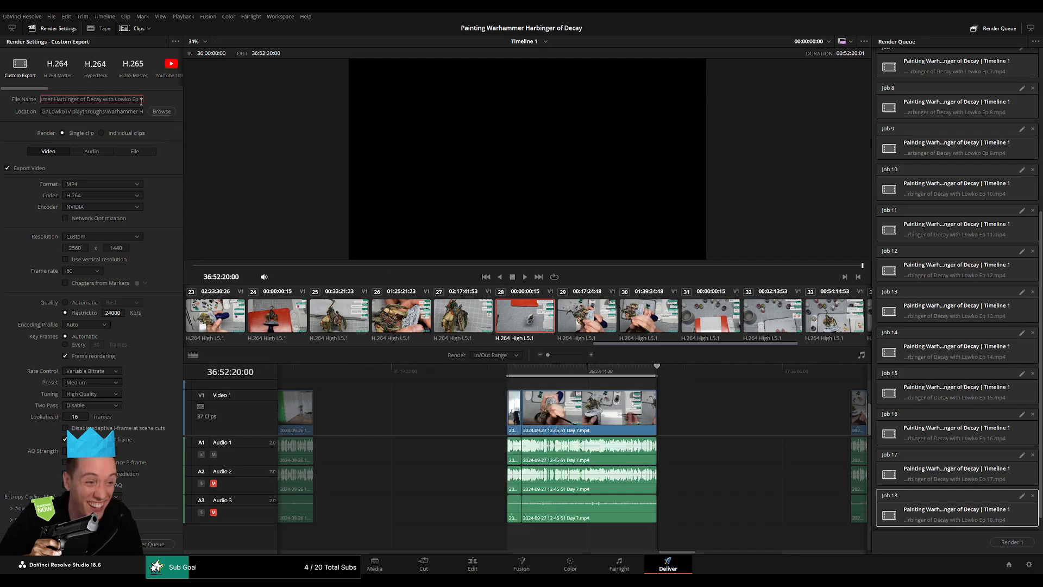
type("9")
left_click(155, 544)
Set the render range from 38:00:00:00 to 38:52:10:00 and queue that part with its file name ending in "Ep 20".
left_click_drag(712, 421, 394, 407)
left_click(496, 373)
key("Down")
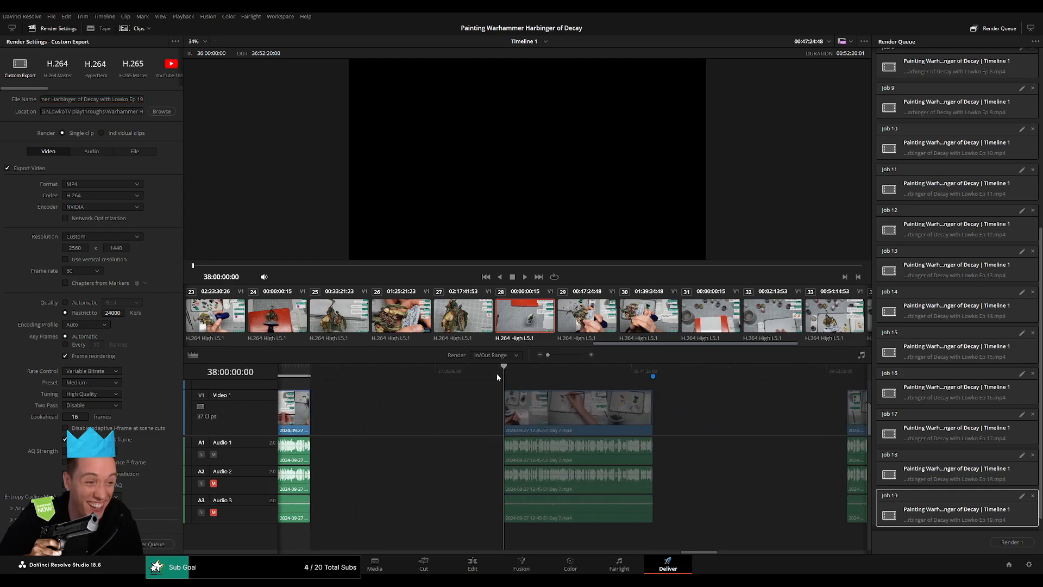
key("i")
left_click_drag(727, 374, 653, 373)
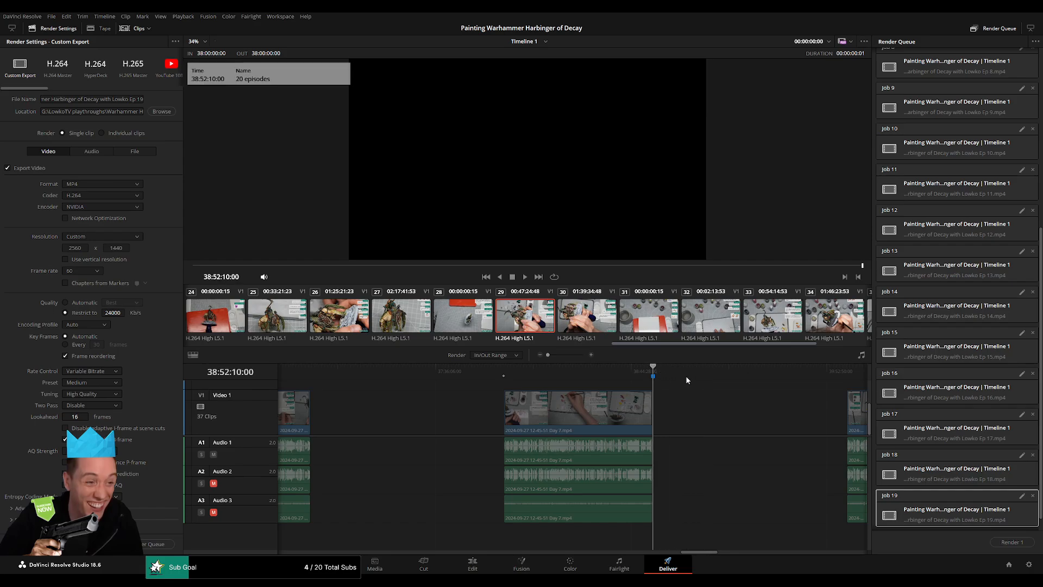
key("o")
left_click(141, 99)
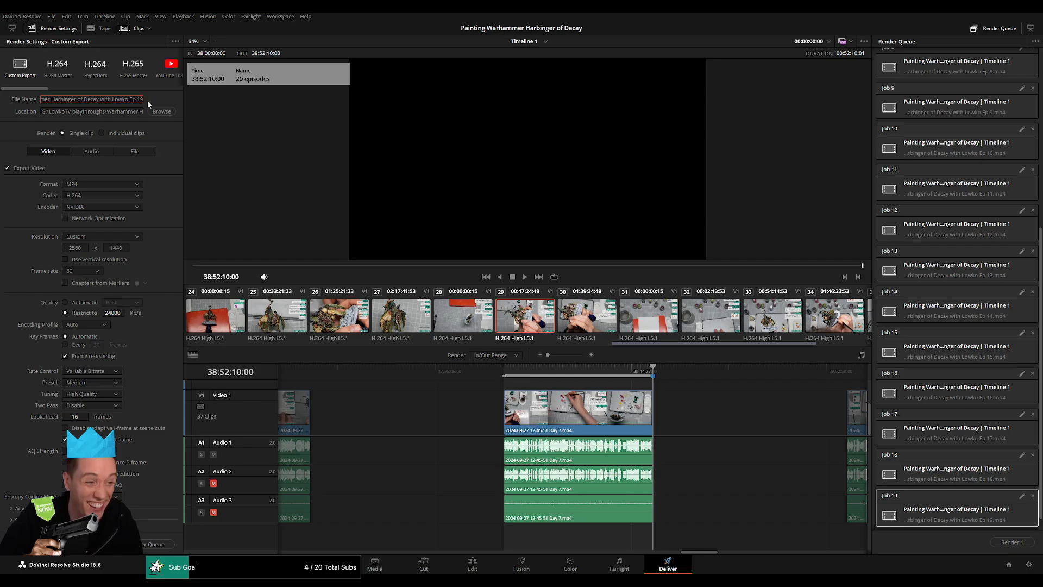
key("BackSpace")
key("BackSpace")
type("20")
left_click(145, 544)
Set the render range from 40:00:00:00 to 40:52:04:00 and open the render's file name for editing.
key("Down")
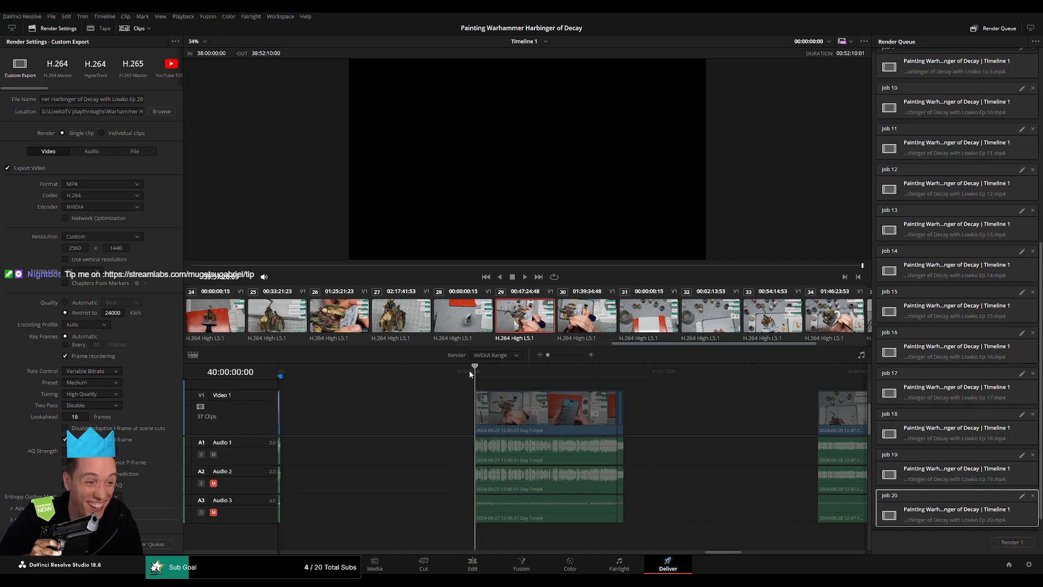
key("i")
left_click_drag(665, 373, 624, 372)
key("o")
left_click(143, 99)
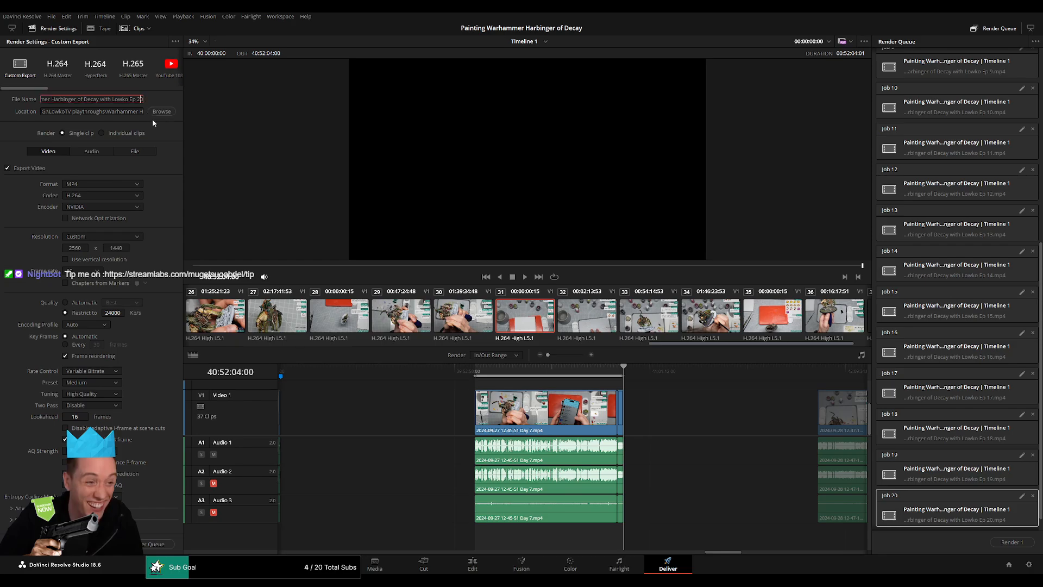
Add the part spanning 40:00:00:00 to 40:52:04:00 to the render queue under its "Ep 21" file name.
left_click(158, 544)
Set the render range from 42:00:00:00 to 42:52:01:00 and queue that part with its file name ending in "Ep 22".
scroll(633, 420, "right", 4)
scroll(424, 407, "right", 1)
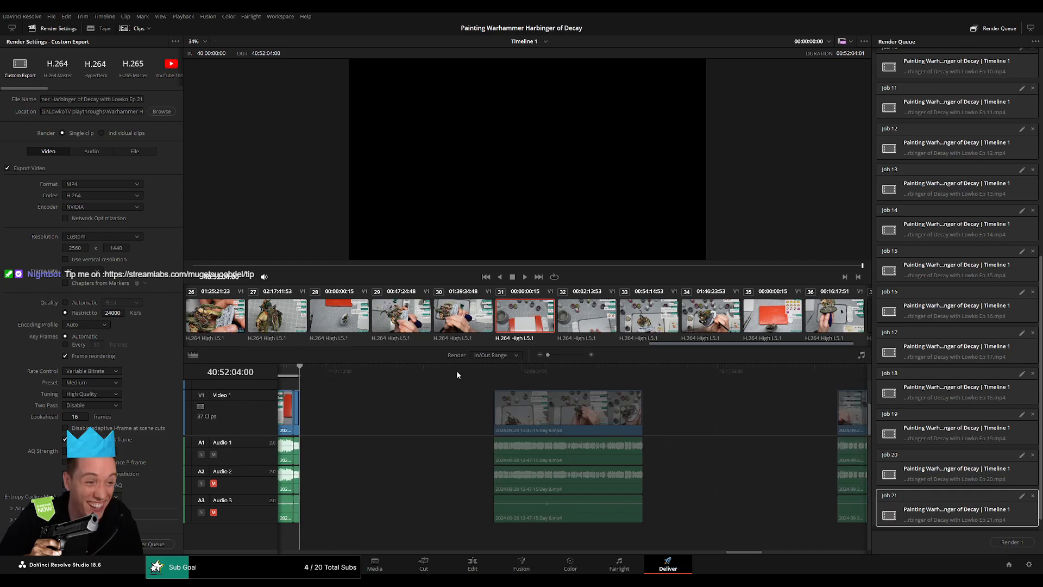
left_click_drag(481, 372, 494, 373)
key("i")
left_click_drag(667, 373, 645, 373)
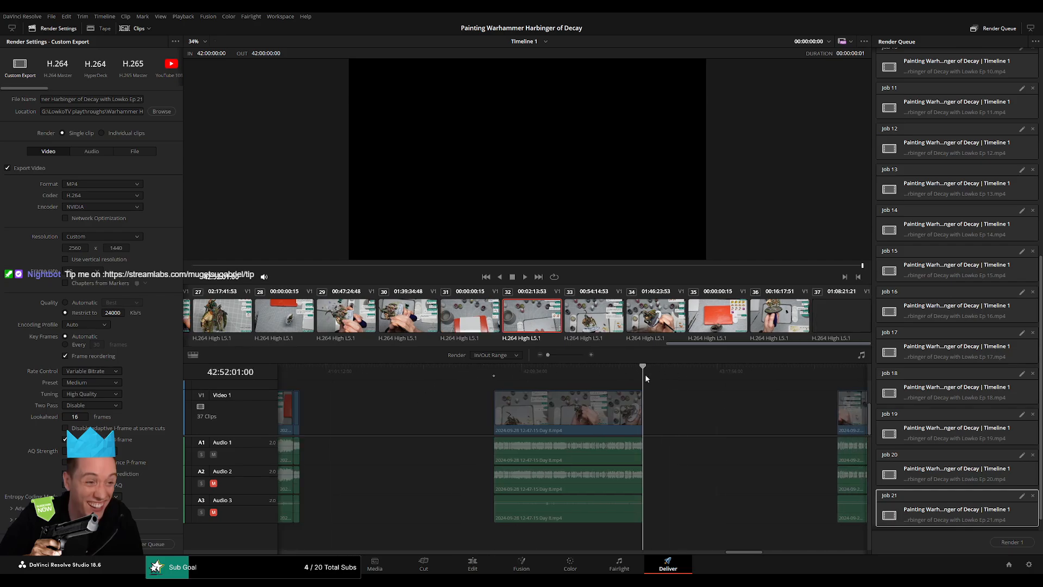
key("o")
left_click(143, 100)
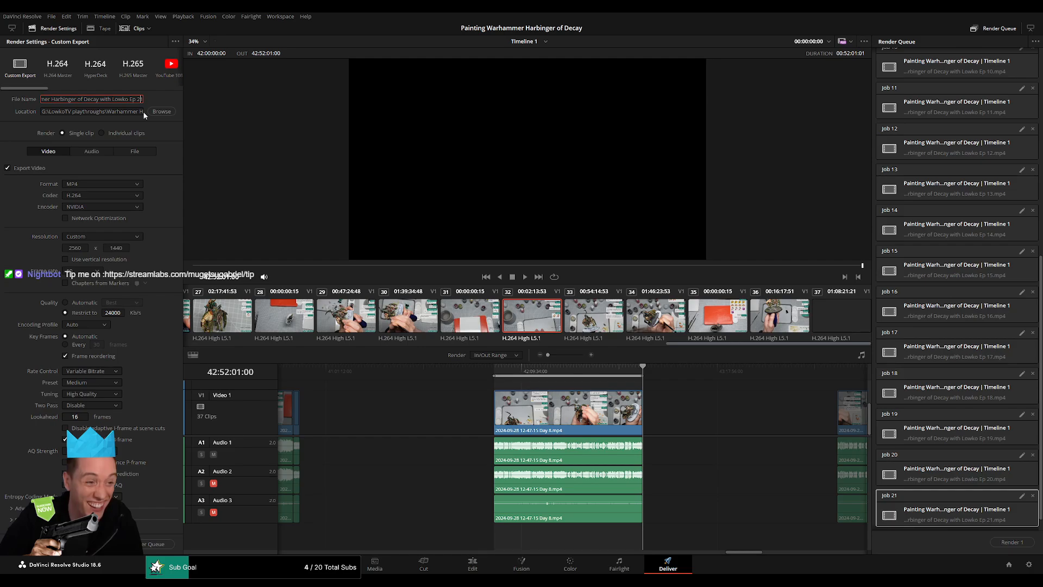
key("BackSpace")
type("2")
left_click(148, 544)
Set the render range from 44:00:00:00 to 44:52:09:00 and queue that part with its file name ending in "Ep 23".
scroll(687, 396, "right", 10)
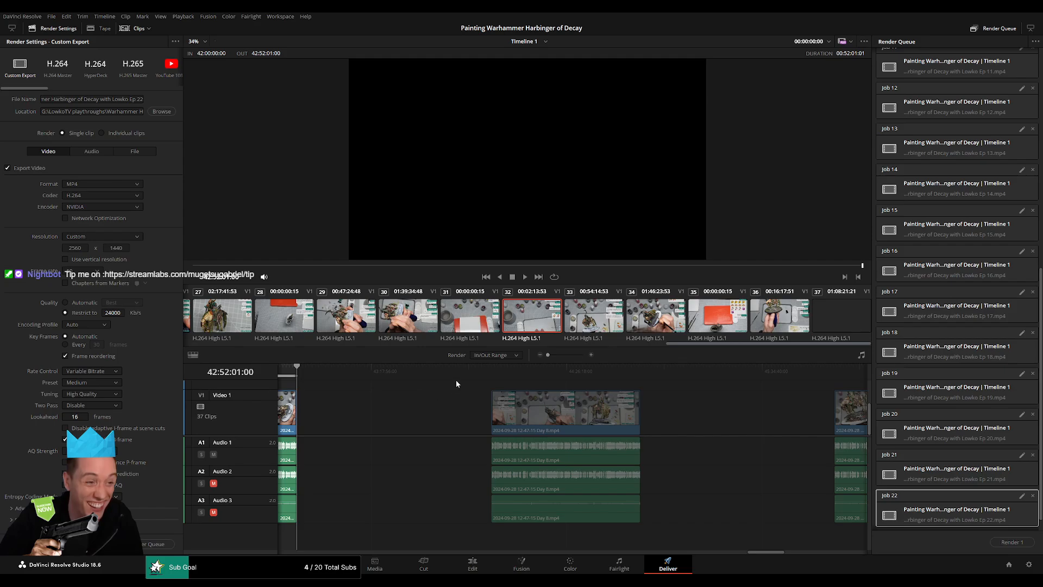
left_click_drag(466, 374, 491, 375)
key("i")
left_click_drag(667, 372, 640, 372)
key("o")
left_click(128, 99)
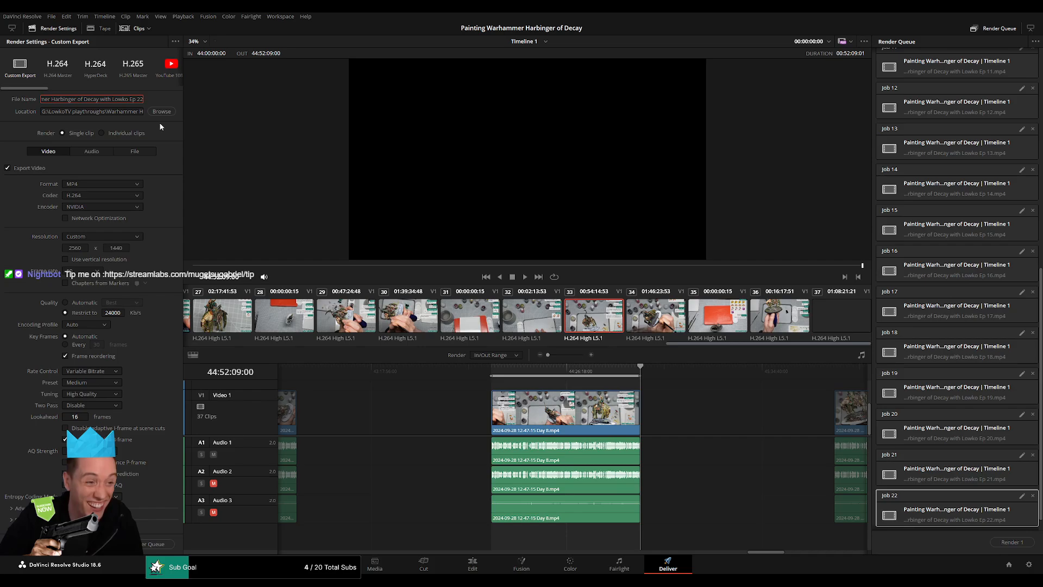
key("BackSpace")
type("3")
left_click(147, 544)
Set the render range from 46:00:00:00 to 46:52:04:30 and queue that part with its file name ending in "Ep 24".
scroll(504, 406, "right", 5)
left_click(488, 371)
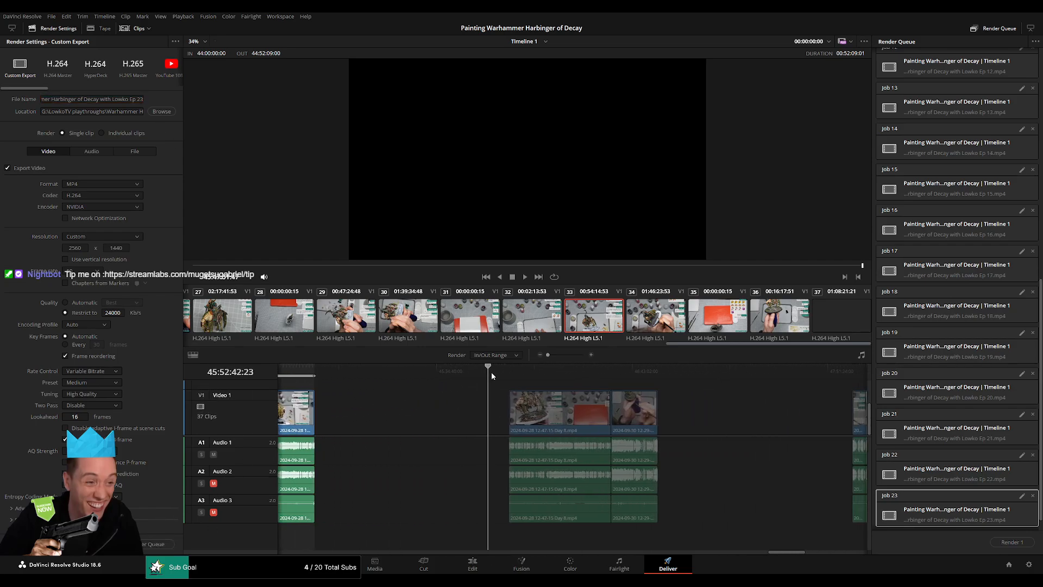
left_click_drag(491, 374, 503, 374)
key("Down")
key("i")
left_click(658, 372)
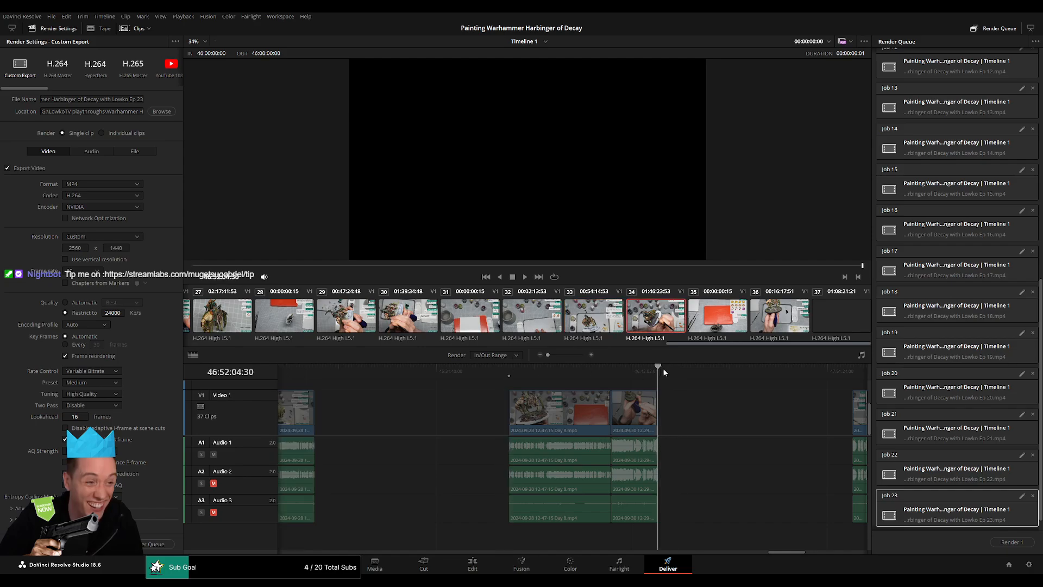
key("o")
left_click(155, 131)
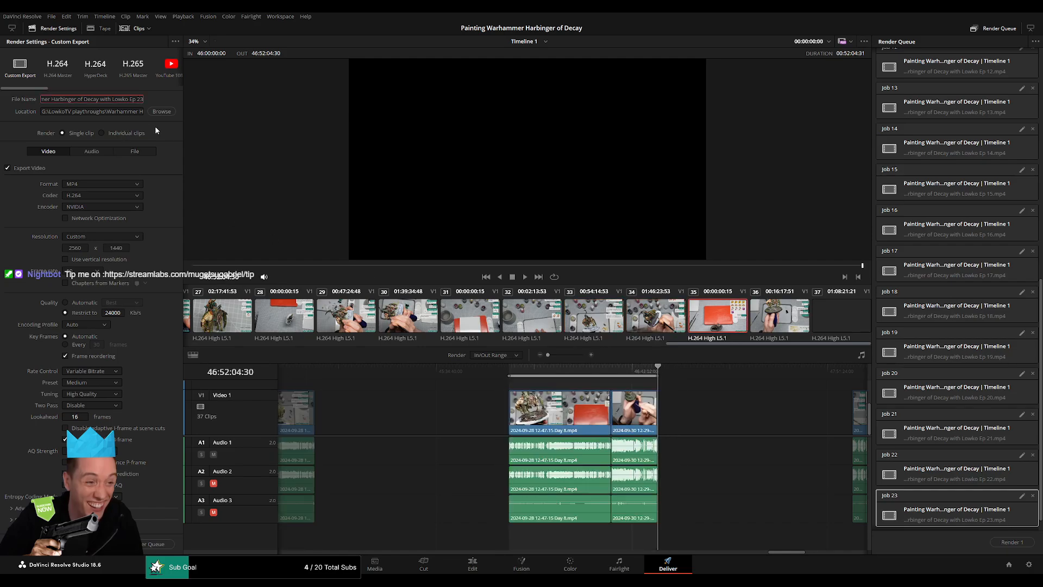
key("BackSpace")
type("4")
left_click(158, 544)
Set the render range from 48:00:00:00 to 48:52:03:30 and queue that part with its file name ending in "Ep 25".
left_click_drag(696, 459, 373, 402)
left_click_drag(508, 372, 523, 371)
key("i")
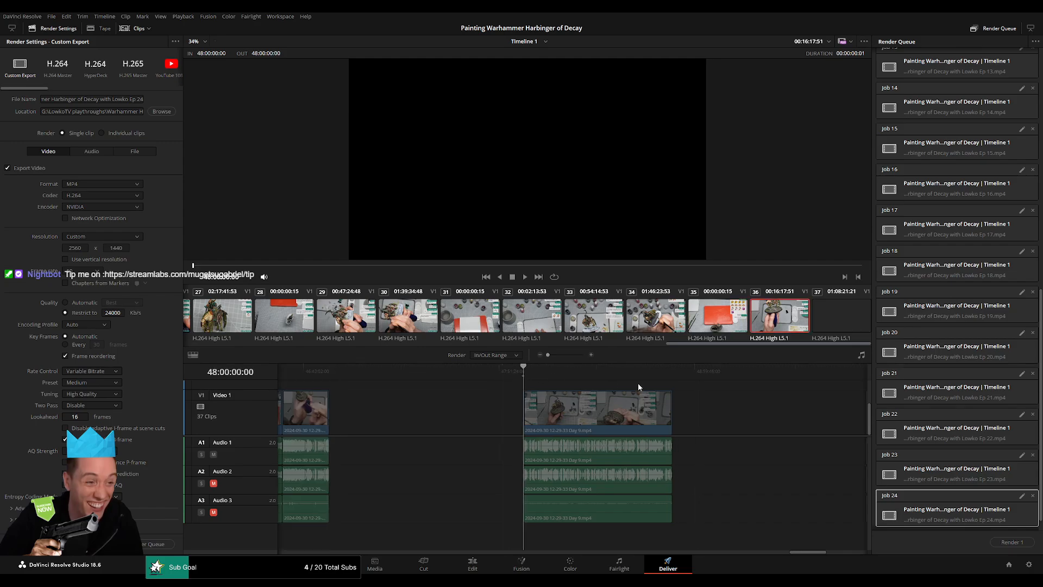
left_click_drag(638, 384, 566, 375)
left_click(605, 371)
key("o")
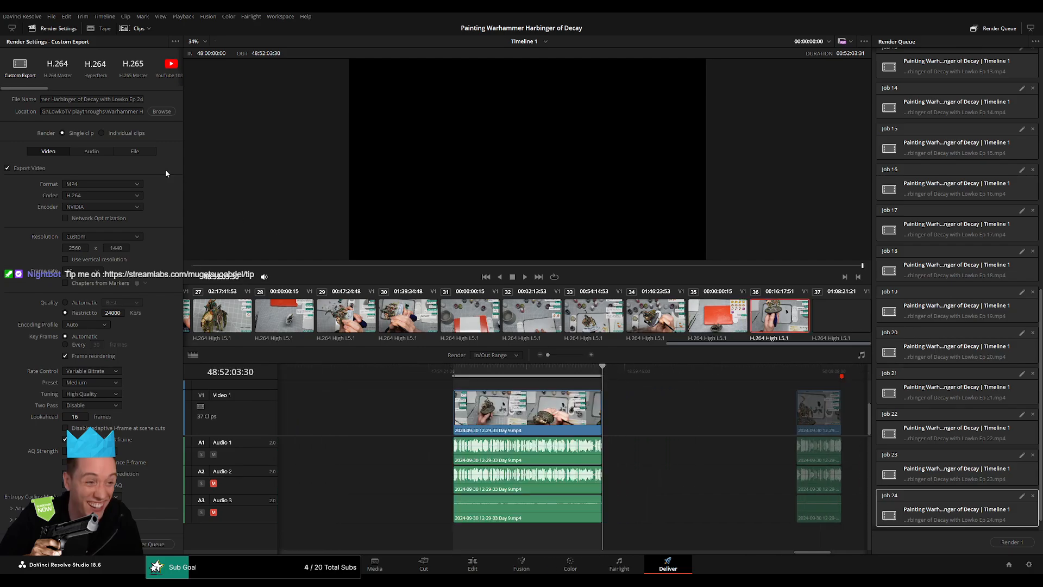
left_click(142, 97)
key("BackSpace")
type("5")
left_click(154, 545)
Set the render range from 50:00:00:00 to 50:15:44:38 and queue that last part with its file name ending in "Ep 26".
scroll(586, 416, "down", 5)
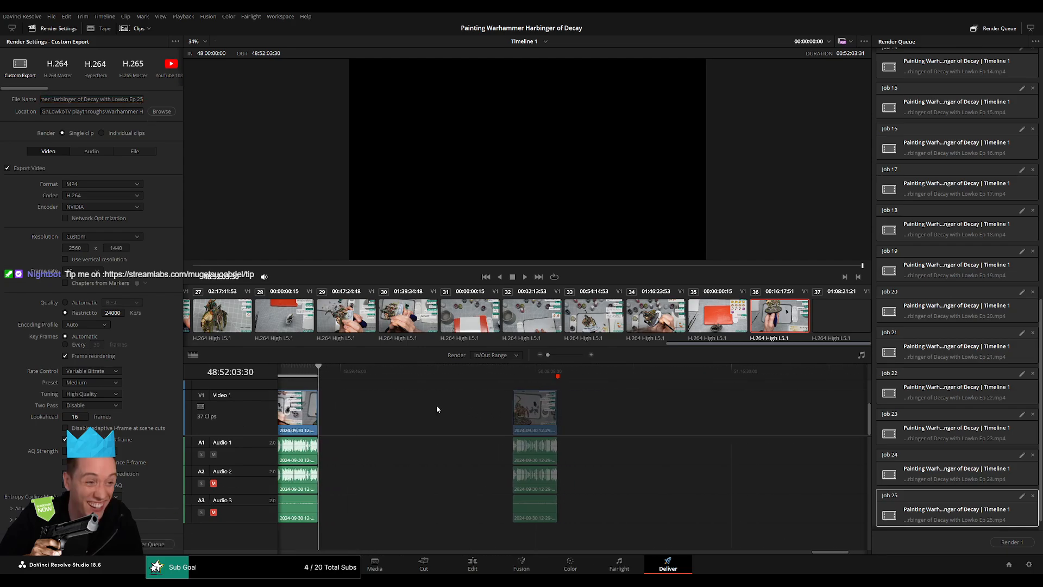
left_click(498, 372)
left_click_drag(501, 374, 563, 375)
key("i")
key("o")
left_click(140, 99)
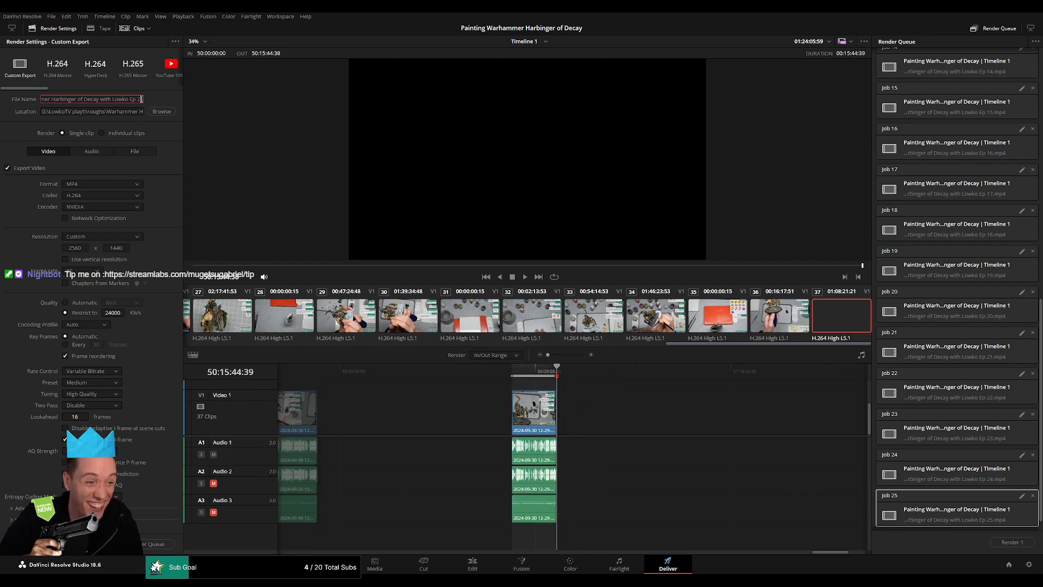
key("BackSpace")
type("6")
left_click(165, 545)
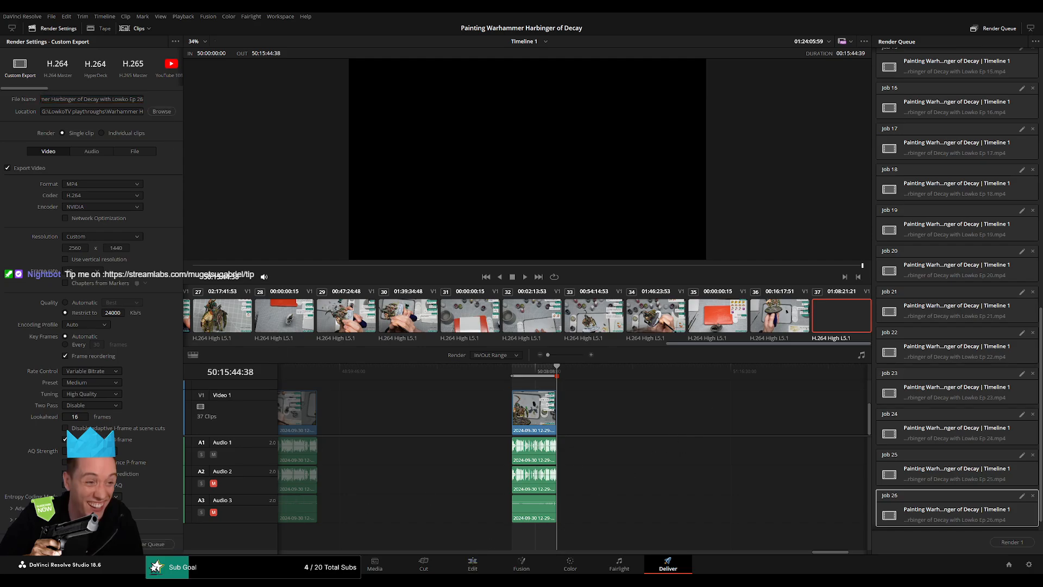